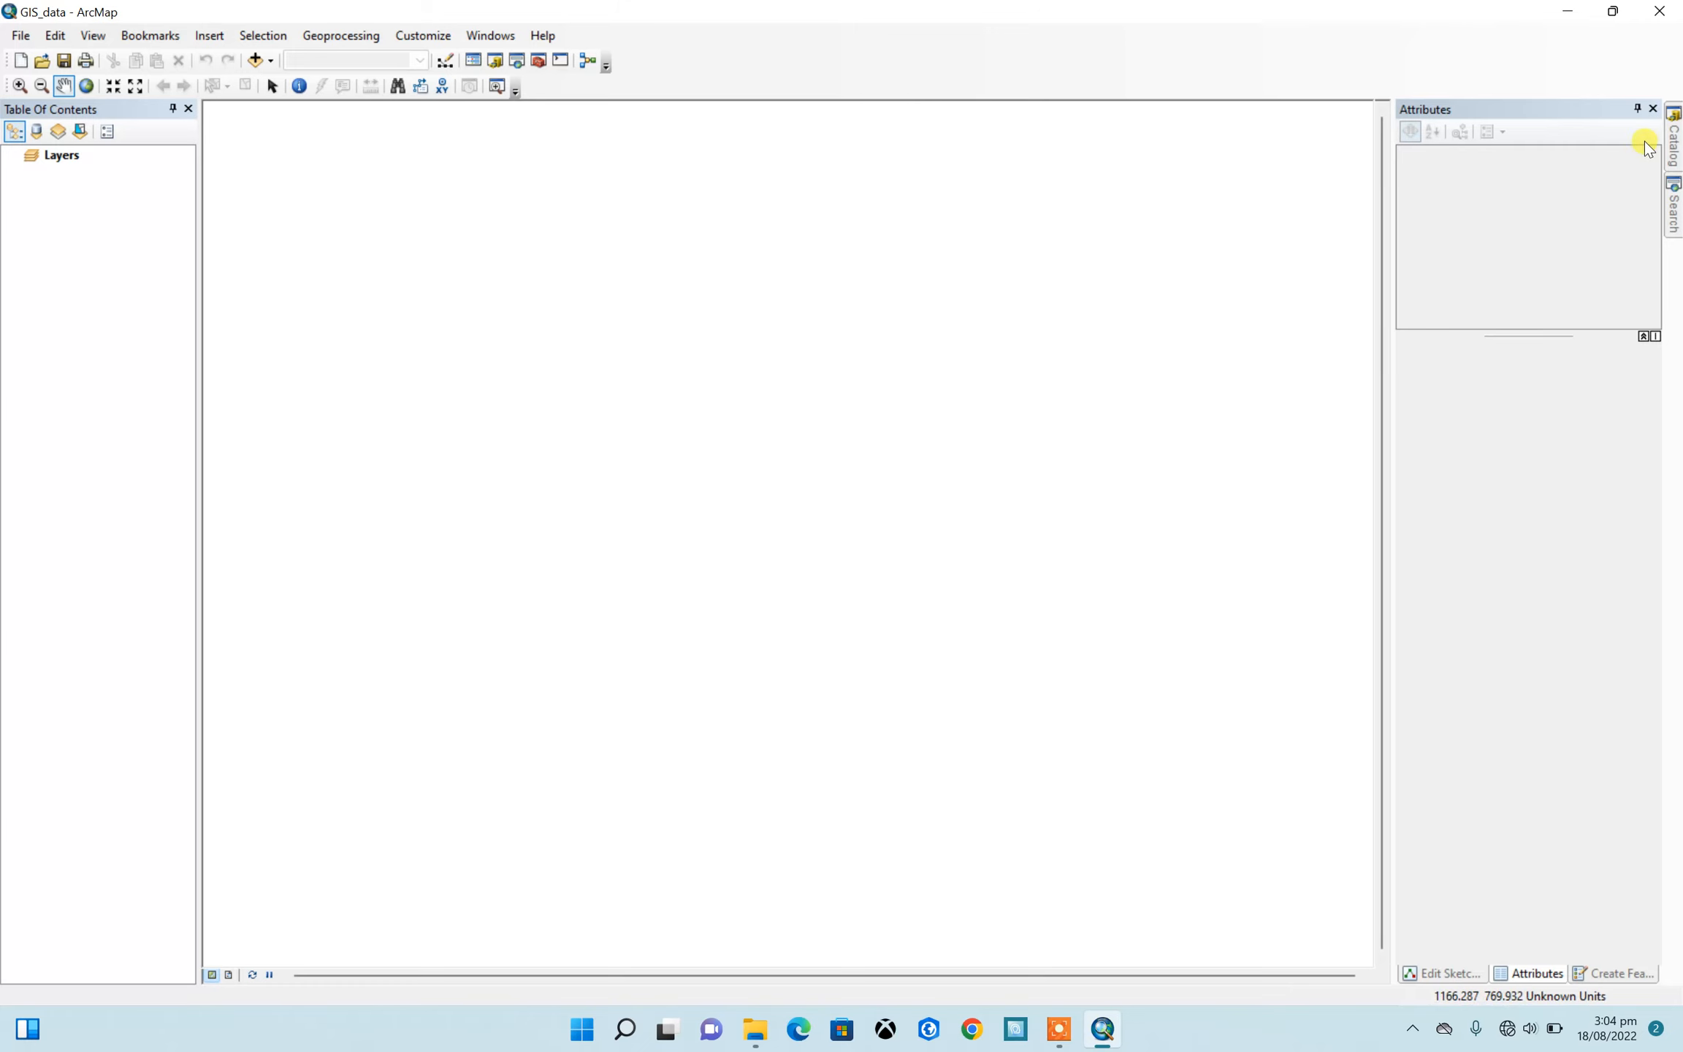
# Step: Add Drone_Othomosaic.tif from the drone_imagery folder of Gis_data to the map without building pyramids
pyautogui.click(1674, 139)
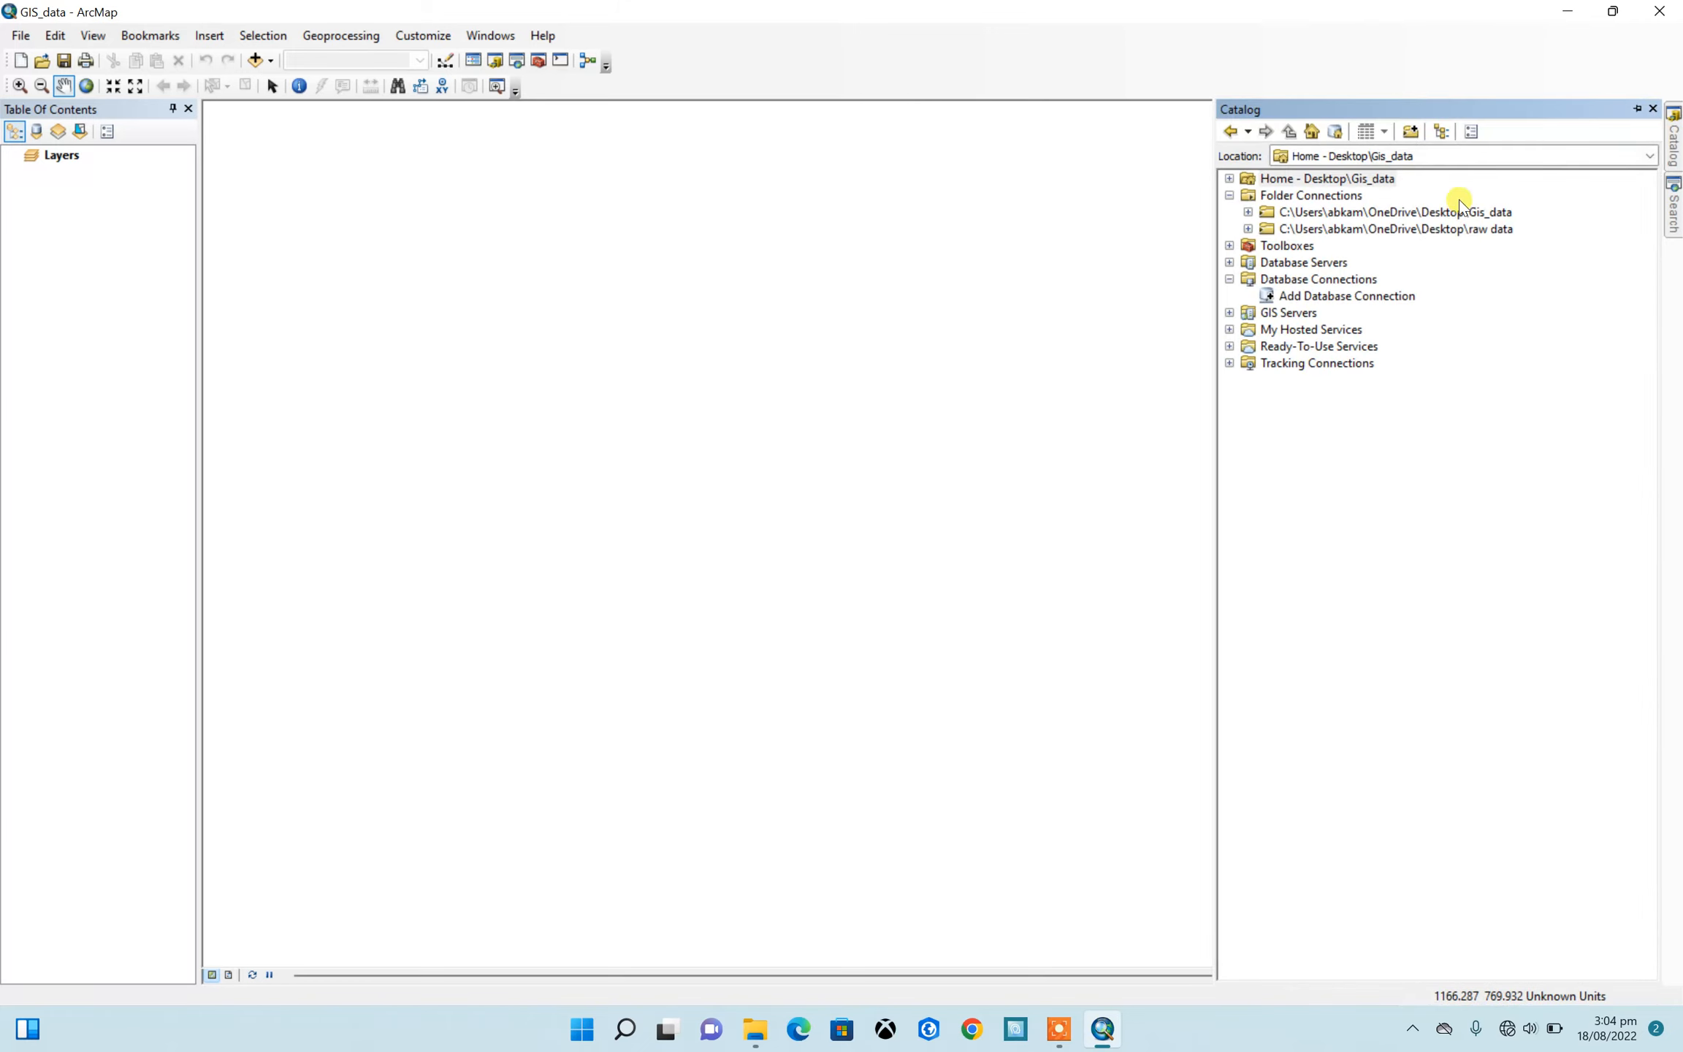
pyautogui.click(1249, 212)
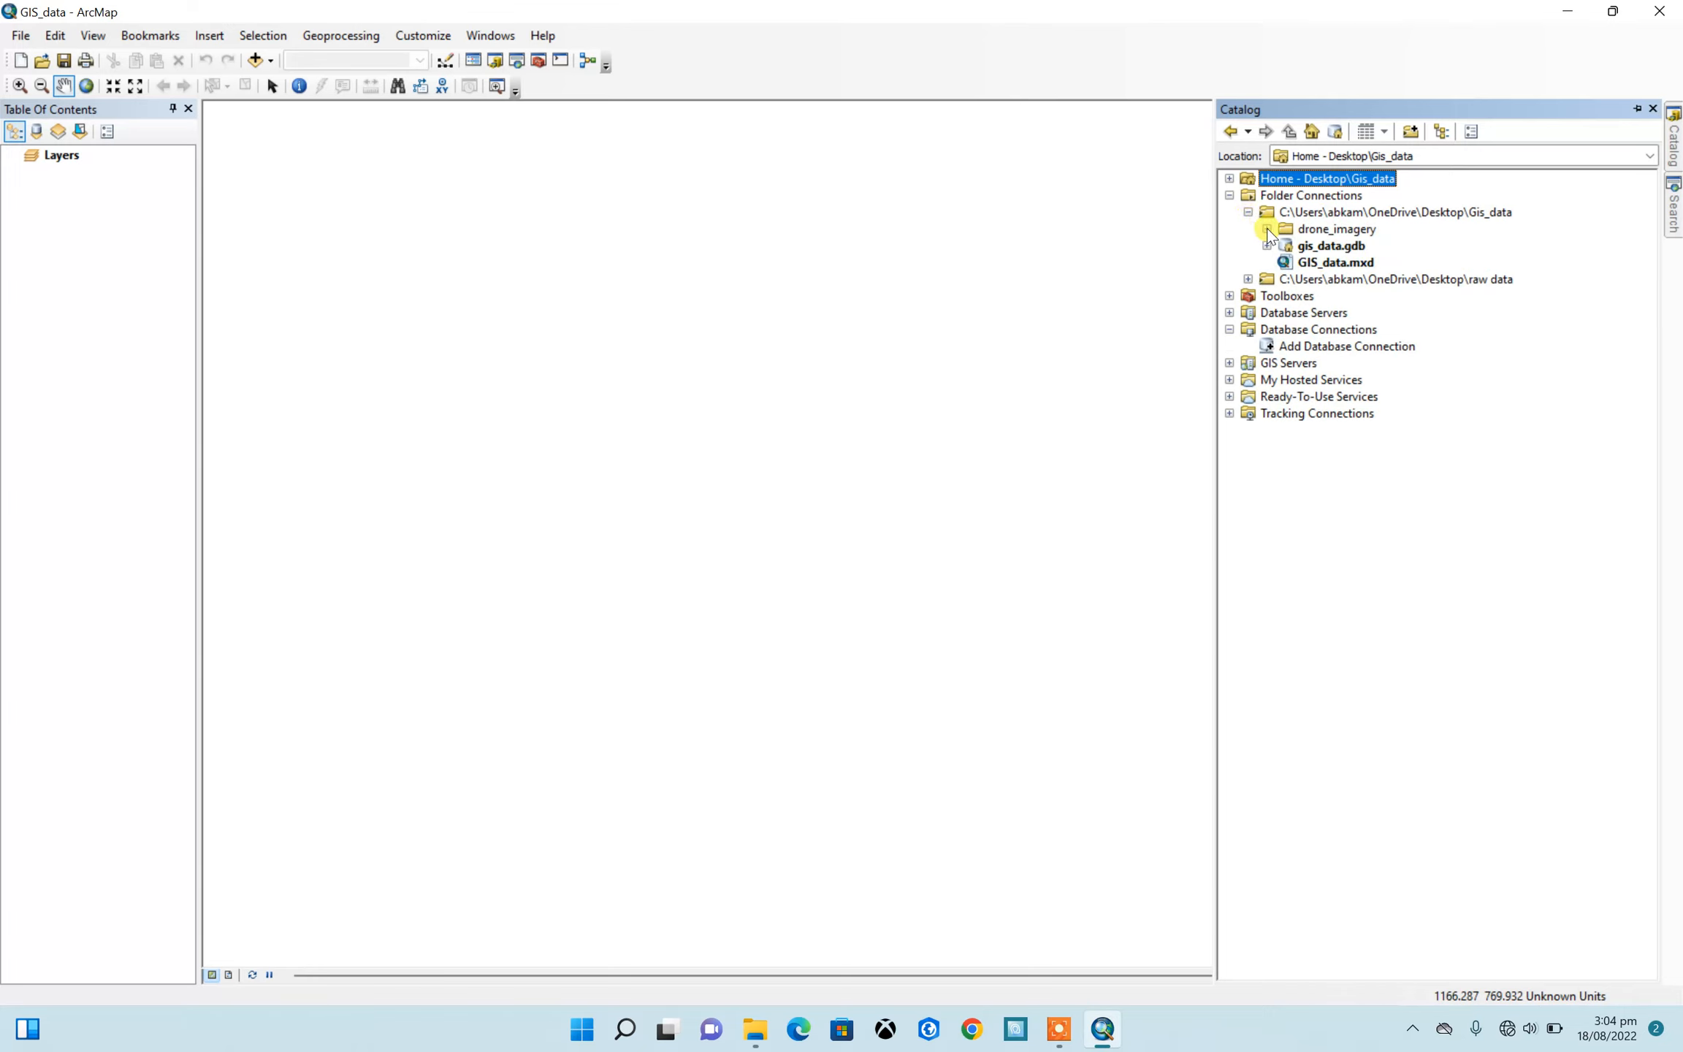
pyautogui.click(1267, 228)
pyautogui.click(1355, 247)
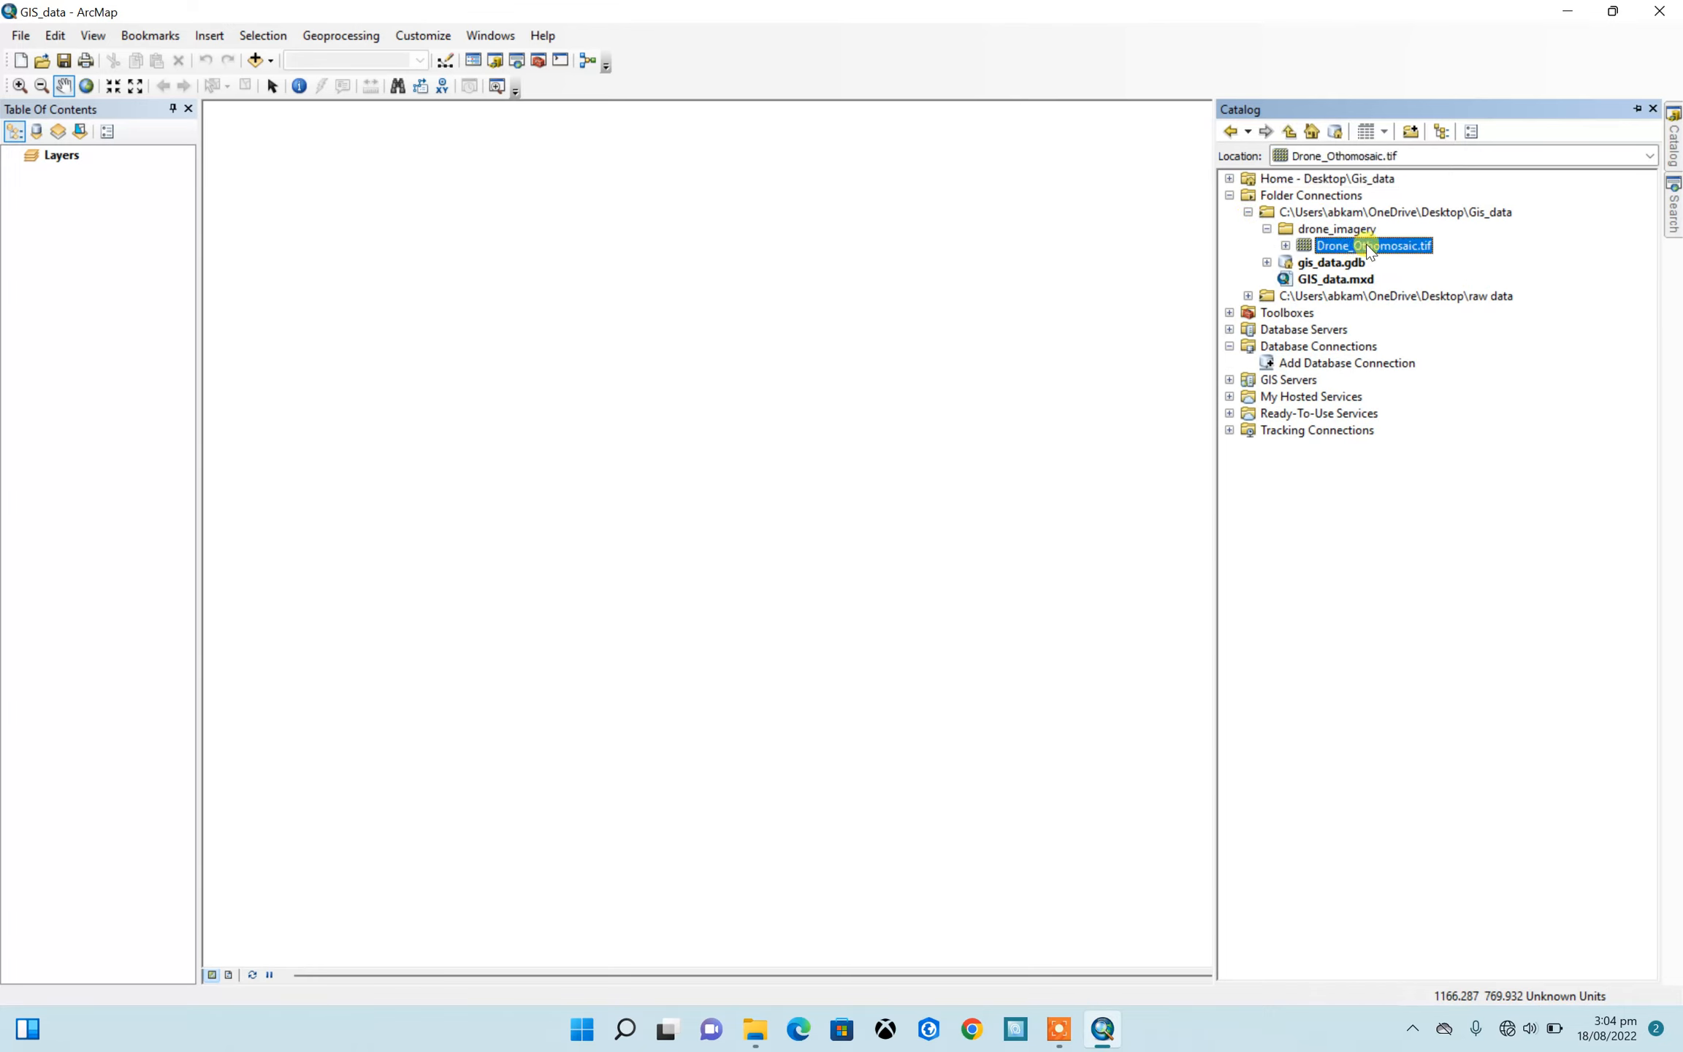
pyautogui.moveTo(1356, 249); pyautogui.dragTo(1030, 284)
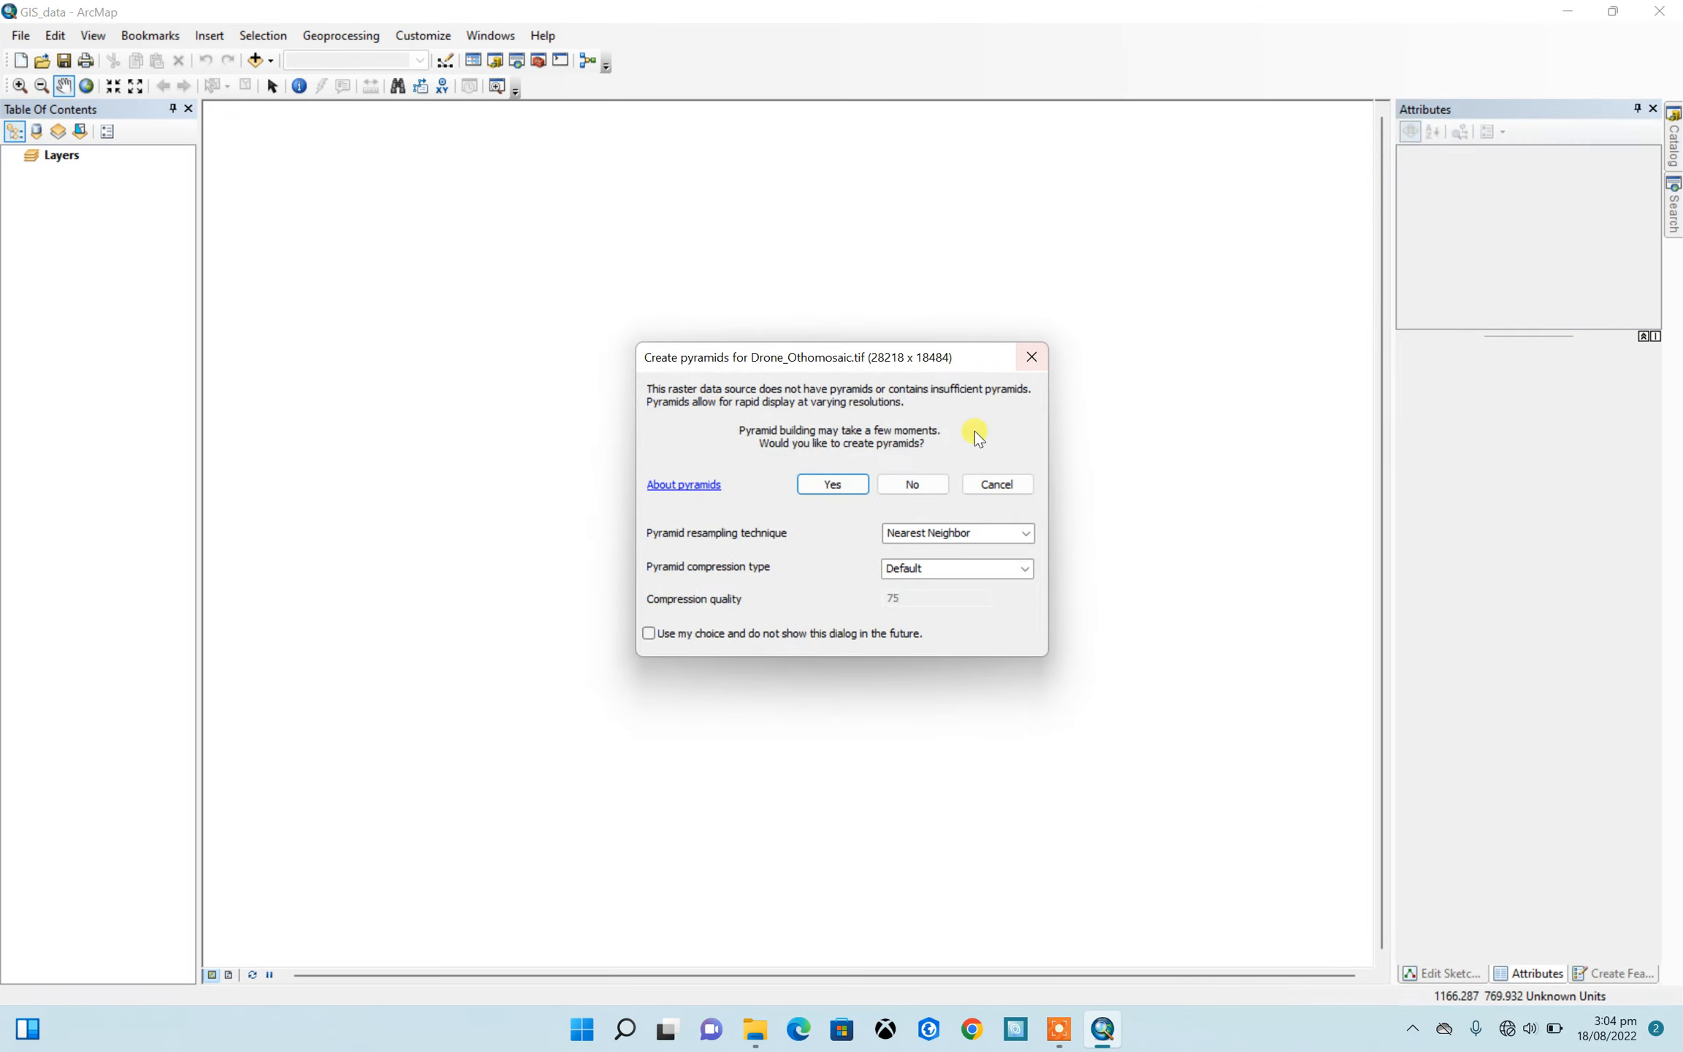
pyautogui.click(909, 482)
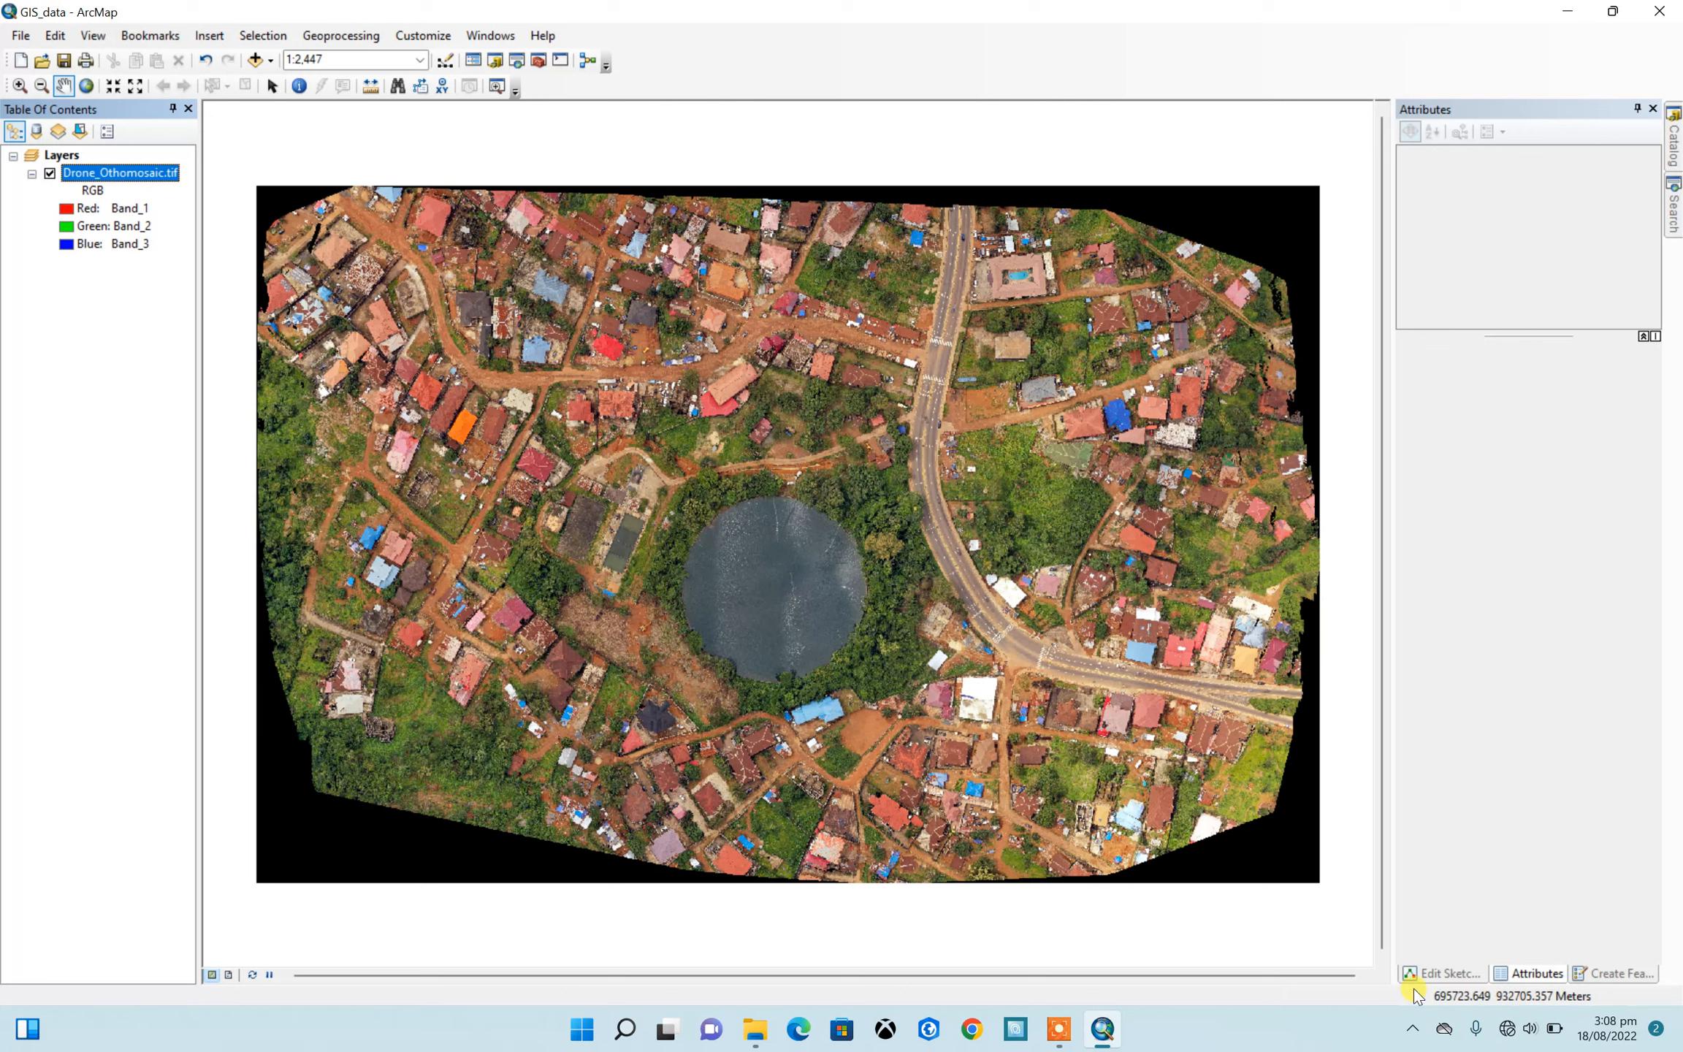
# Step: Examine the drone orthomosaic around the round lake, the curved main road and the surrounding buildings
pyautogui.scroll(1, 957, 630)
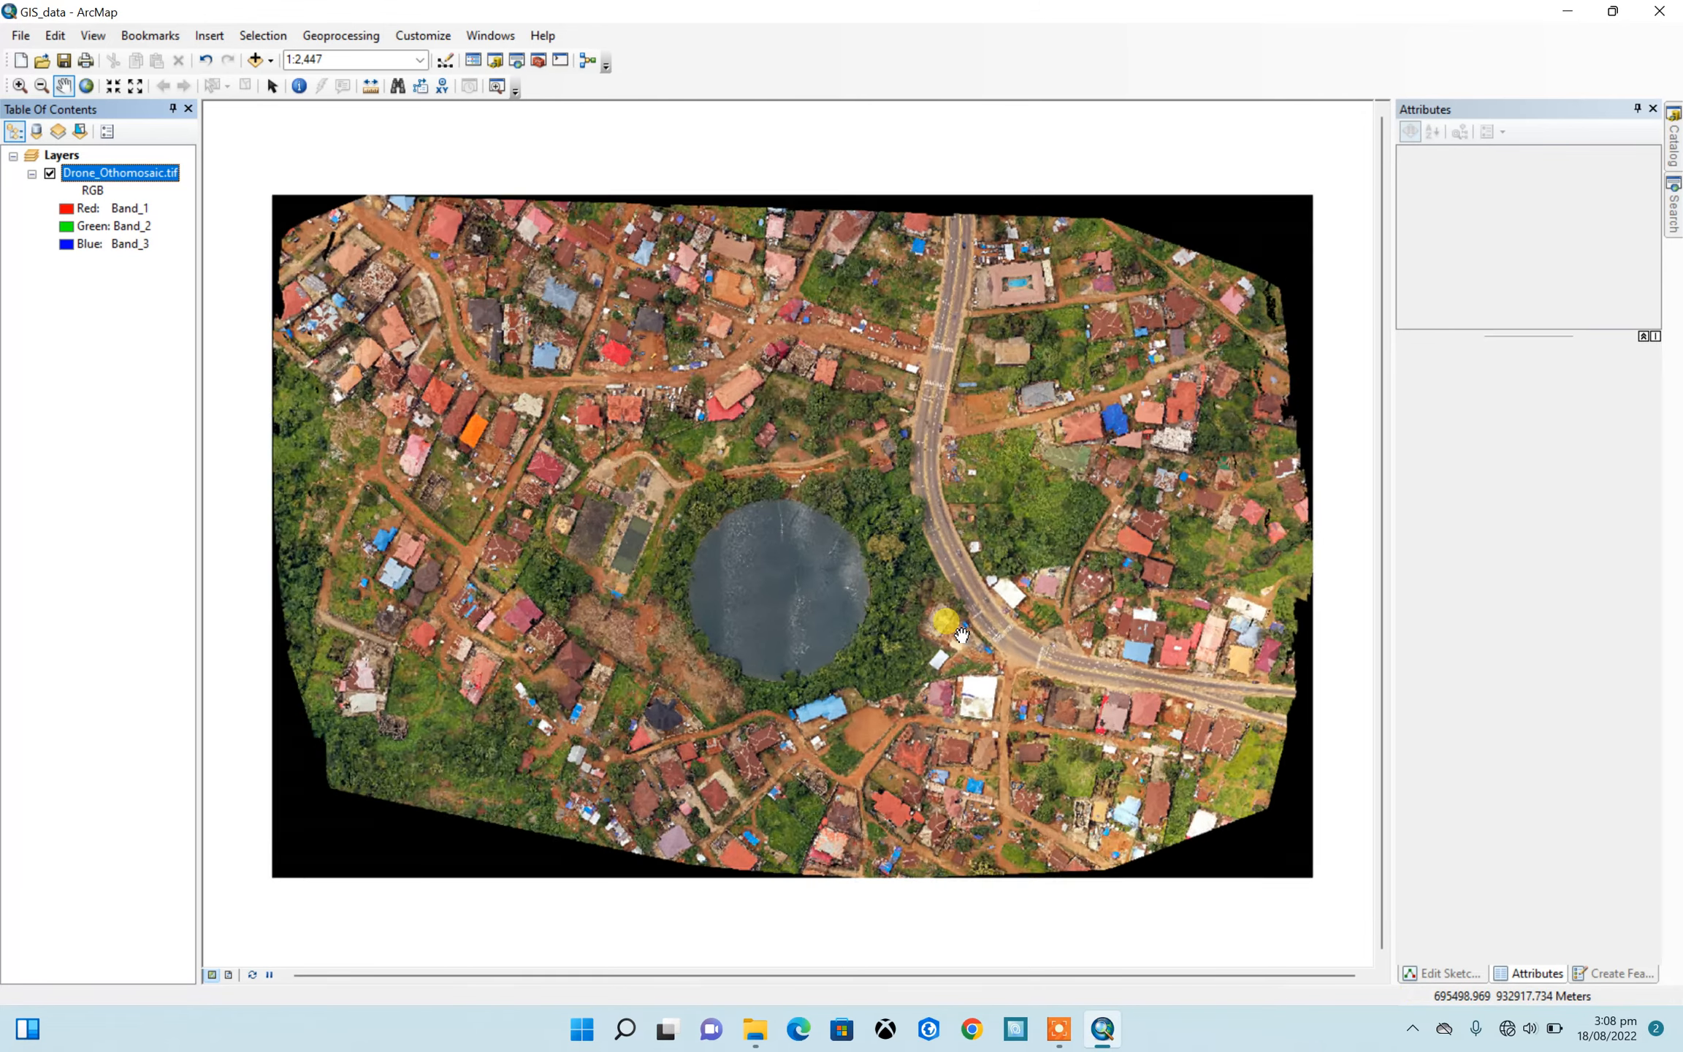
pyautogui.scroll(-5, 962, 634)
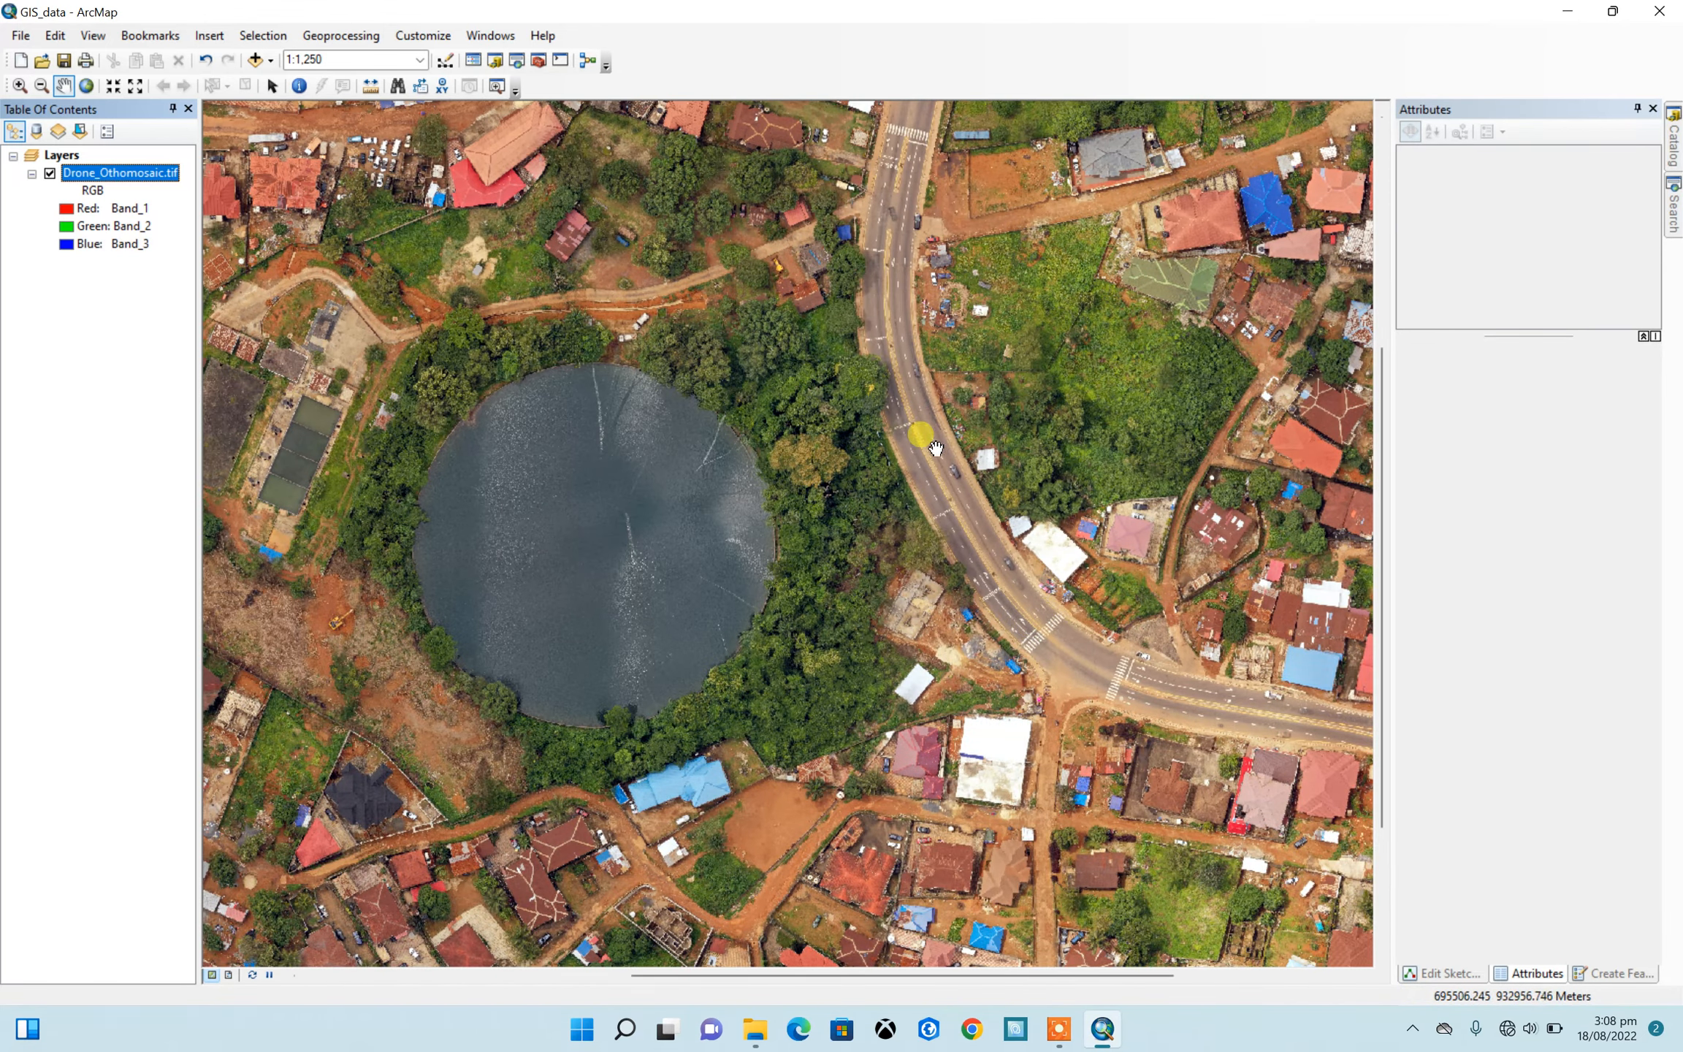
pyautogui.moveTo(886, 357); pyautogui.dragTo(1090, 397)
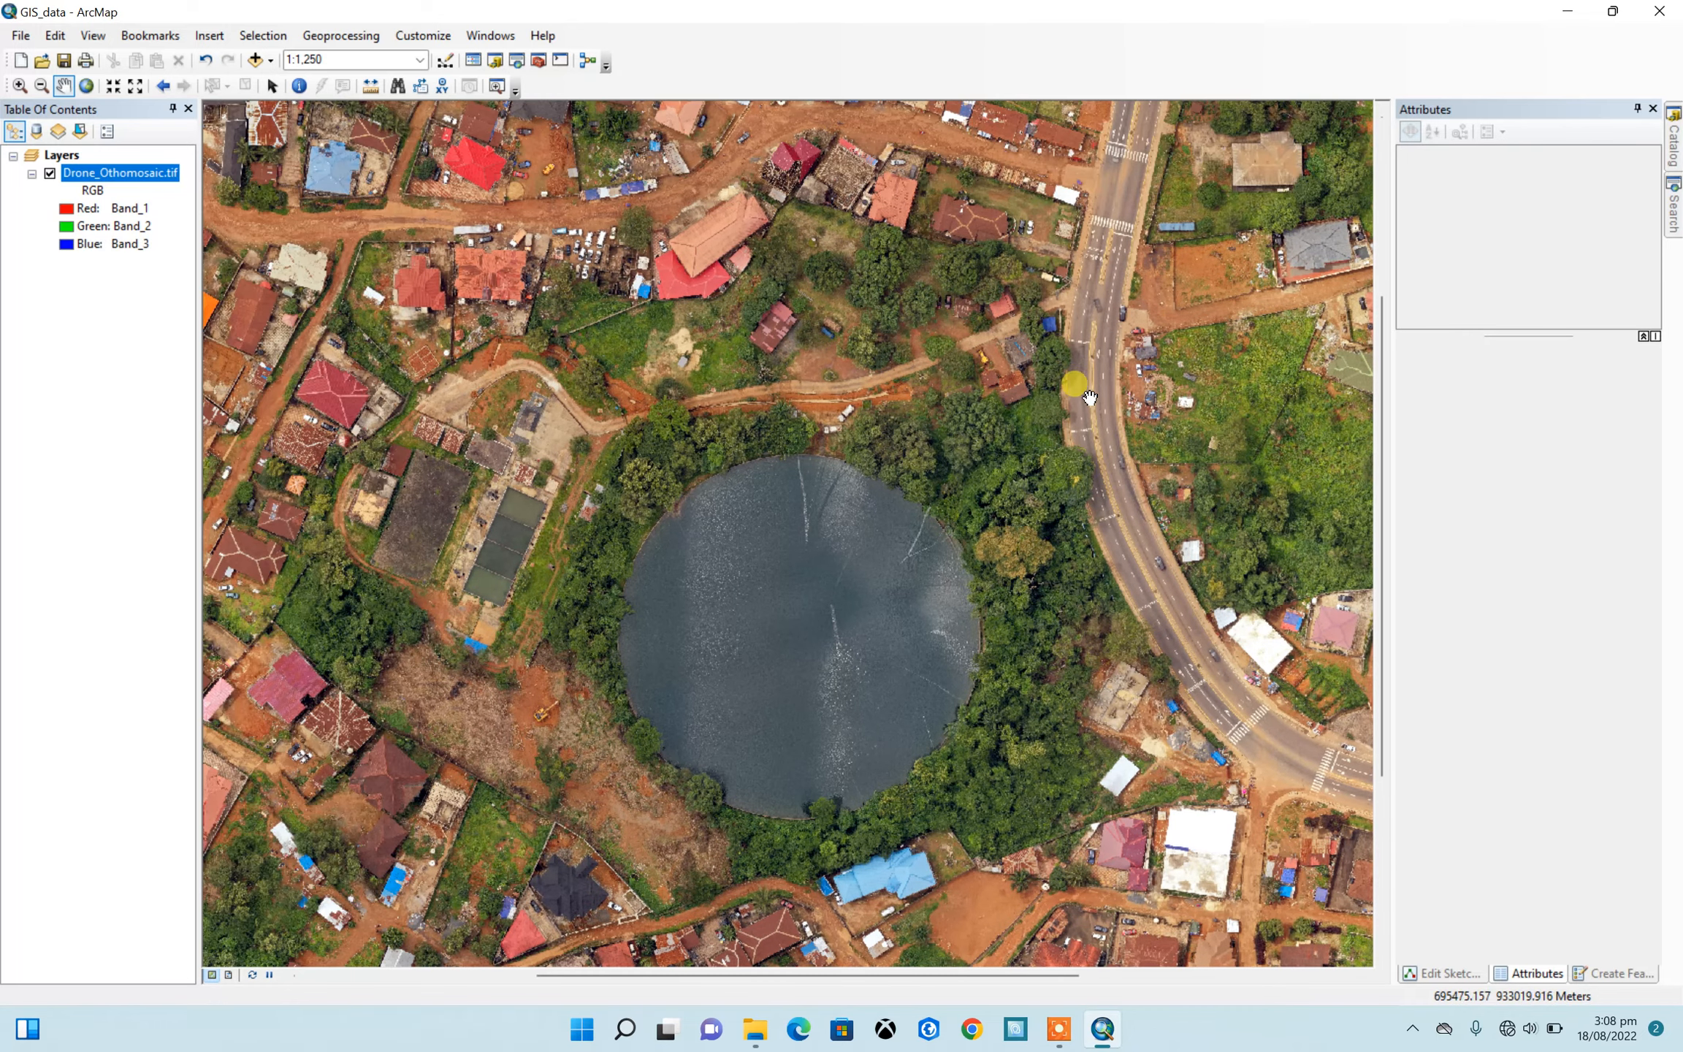
pyautogui.moveTo(975, 329); pyautogui.dragTo(980, 381)
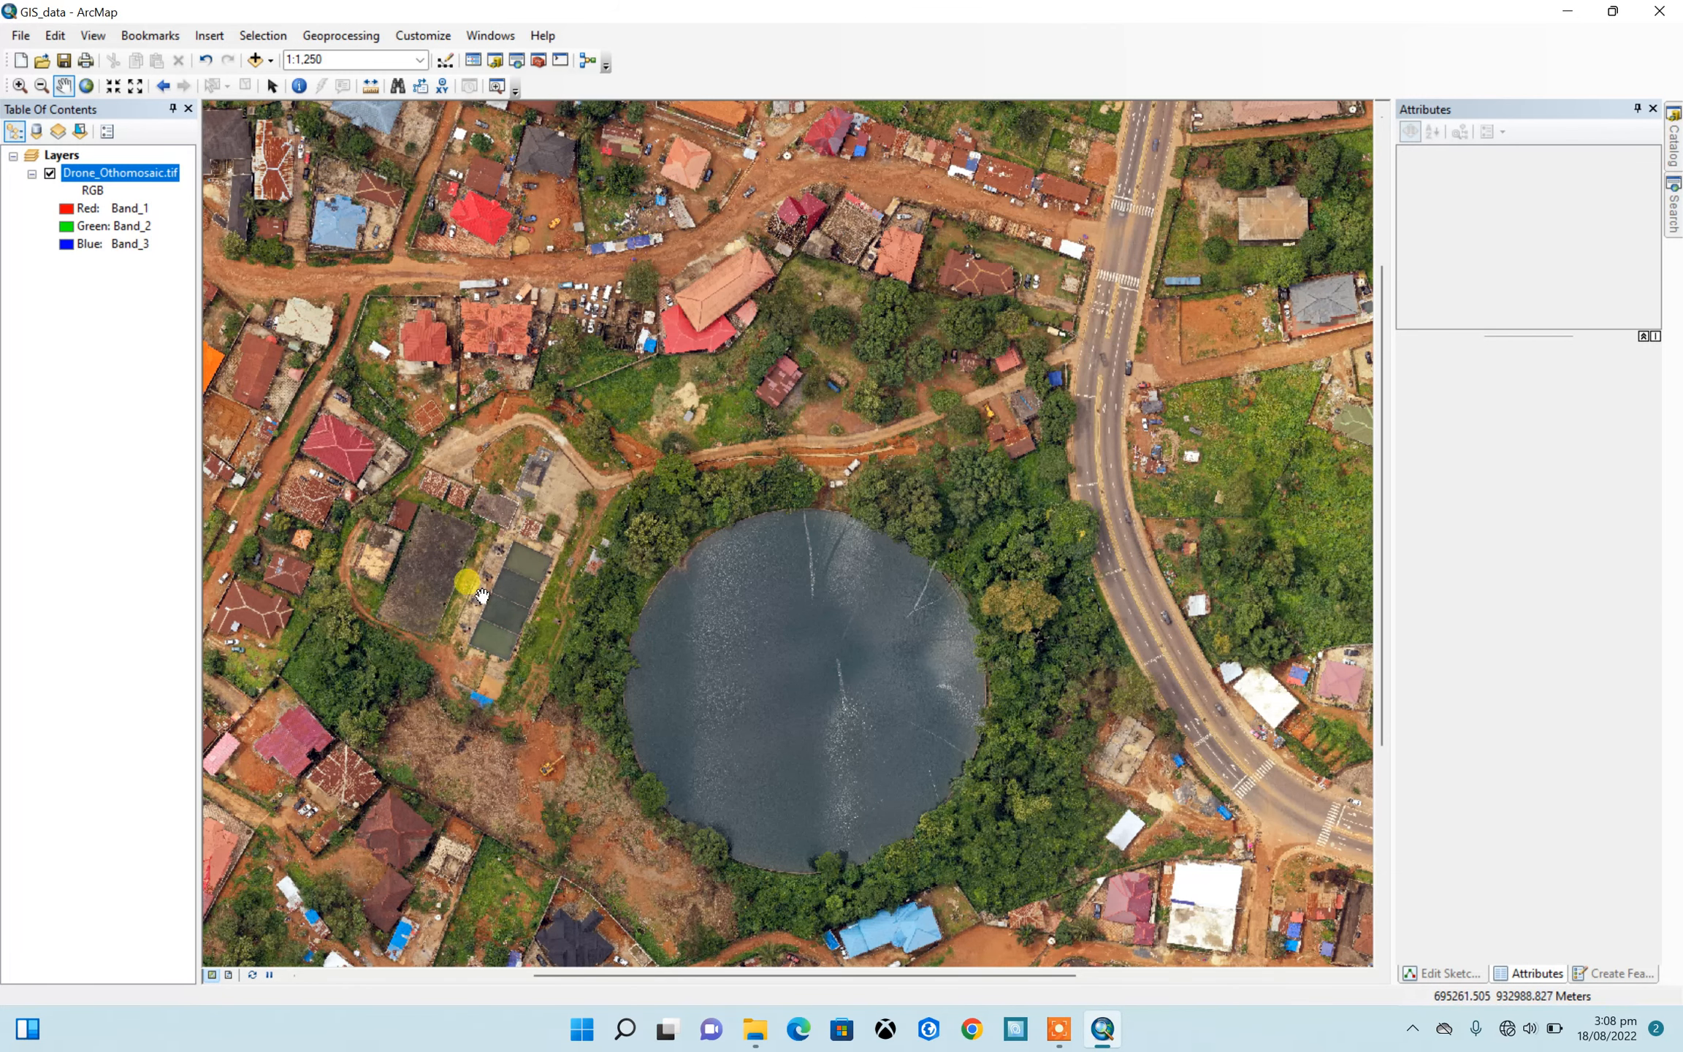
pyautogui.moveTo(707, 512); pyautogui.dragTo(627, 387)
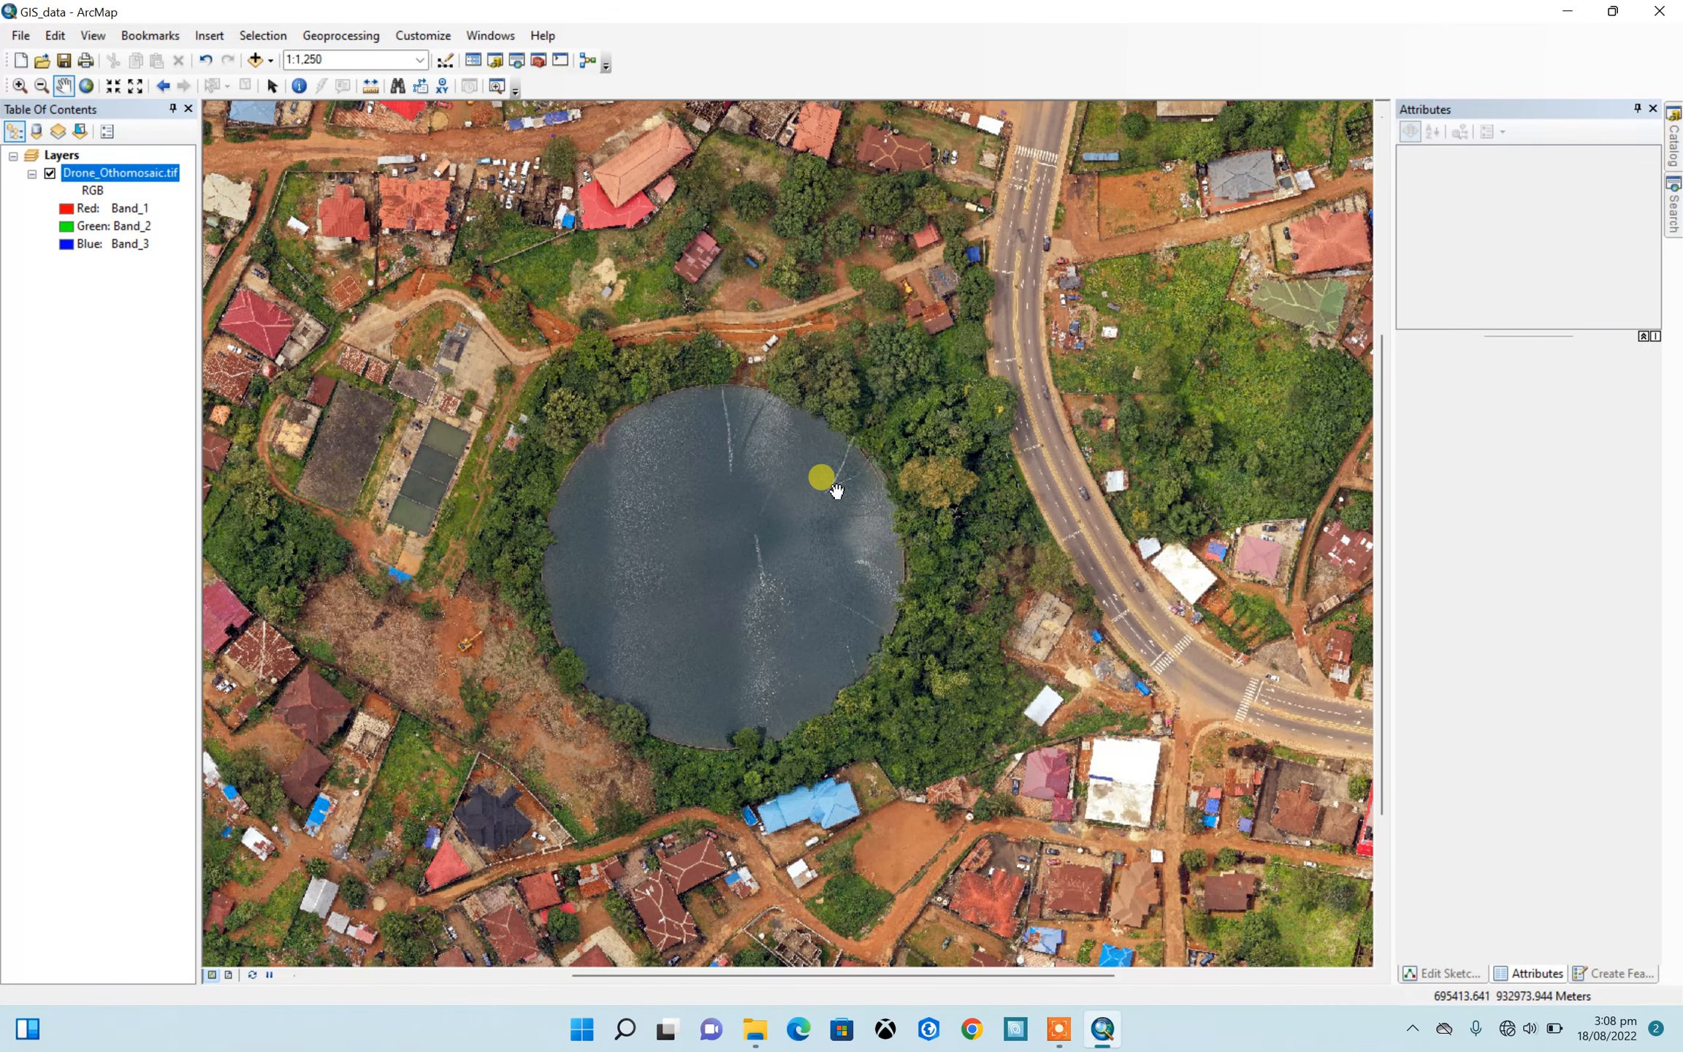
pyautogui.scroll(1, 836, 490)
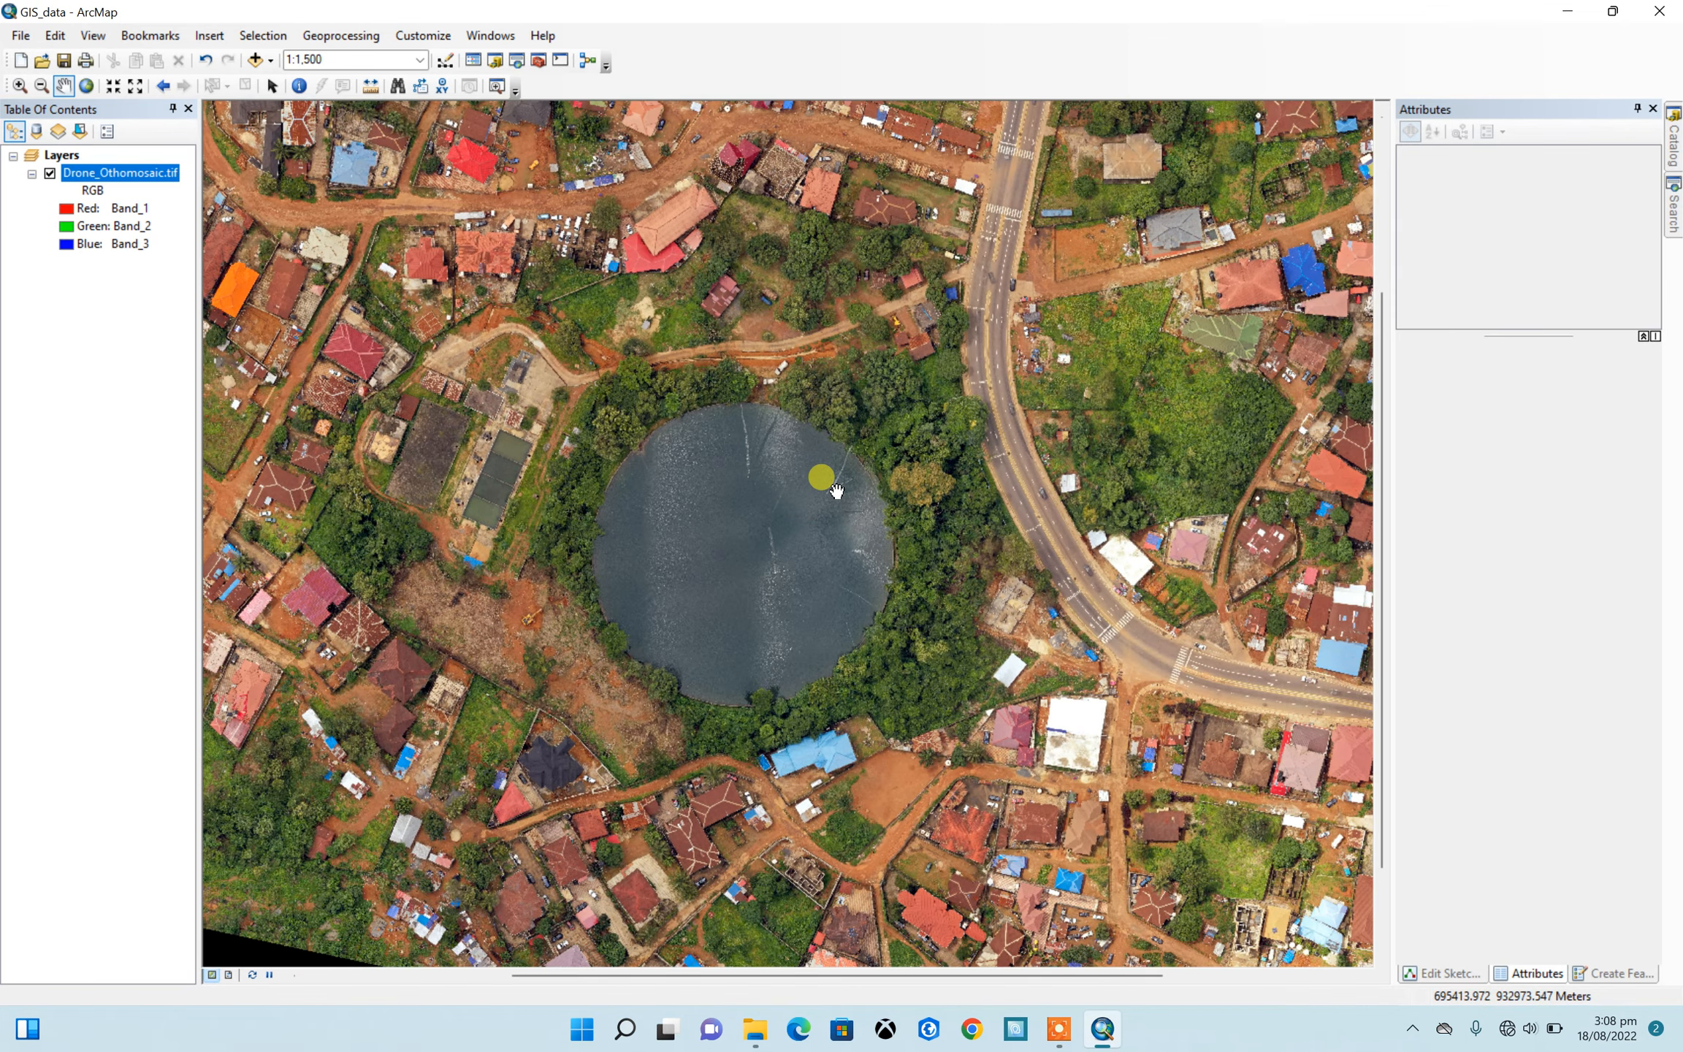
pyautogui.scroll(1, 996, 554)
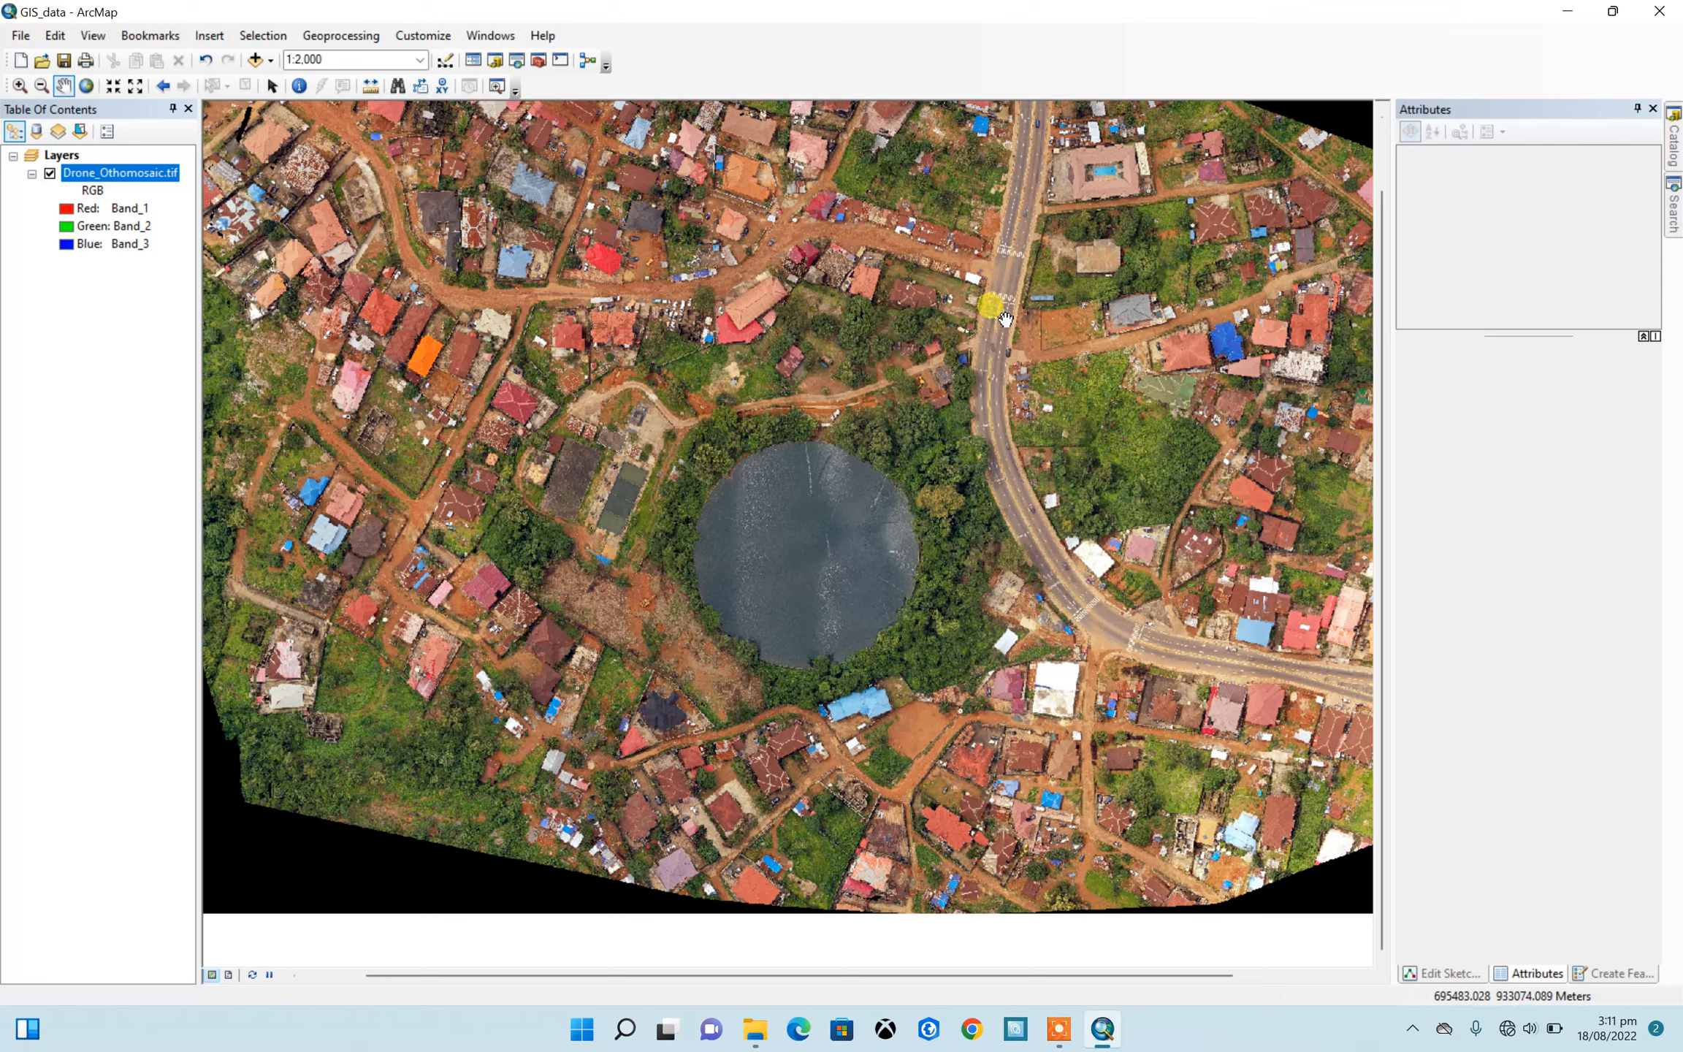
# Step: Start creating a new feature class in the gis_data.gdb geodatabase
pyautogui.click(1672, 151)
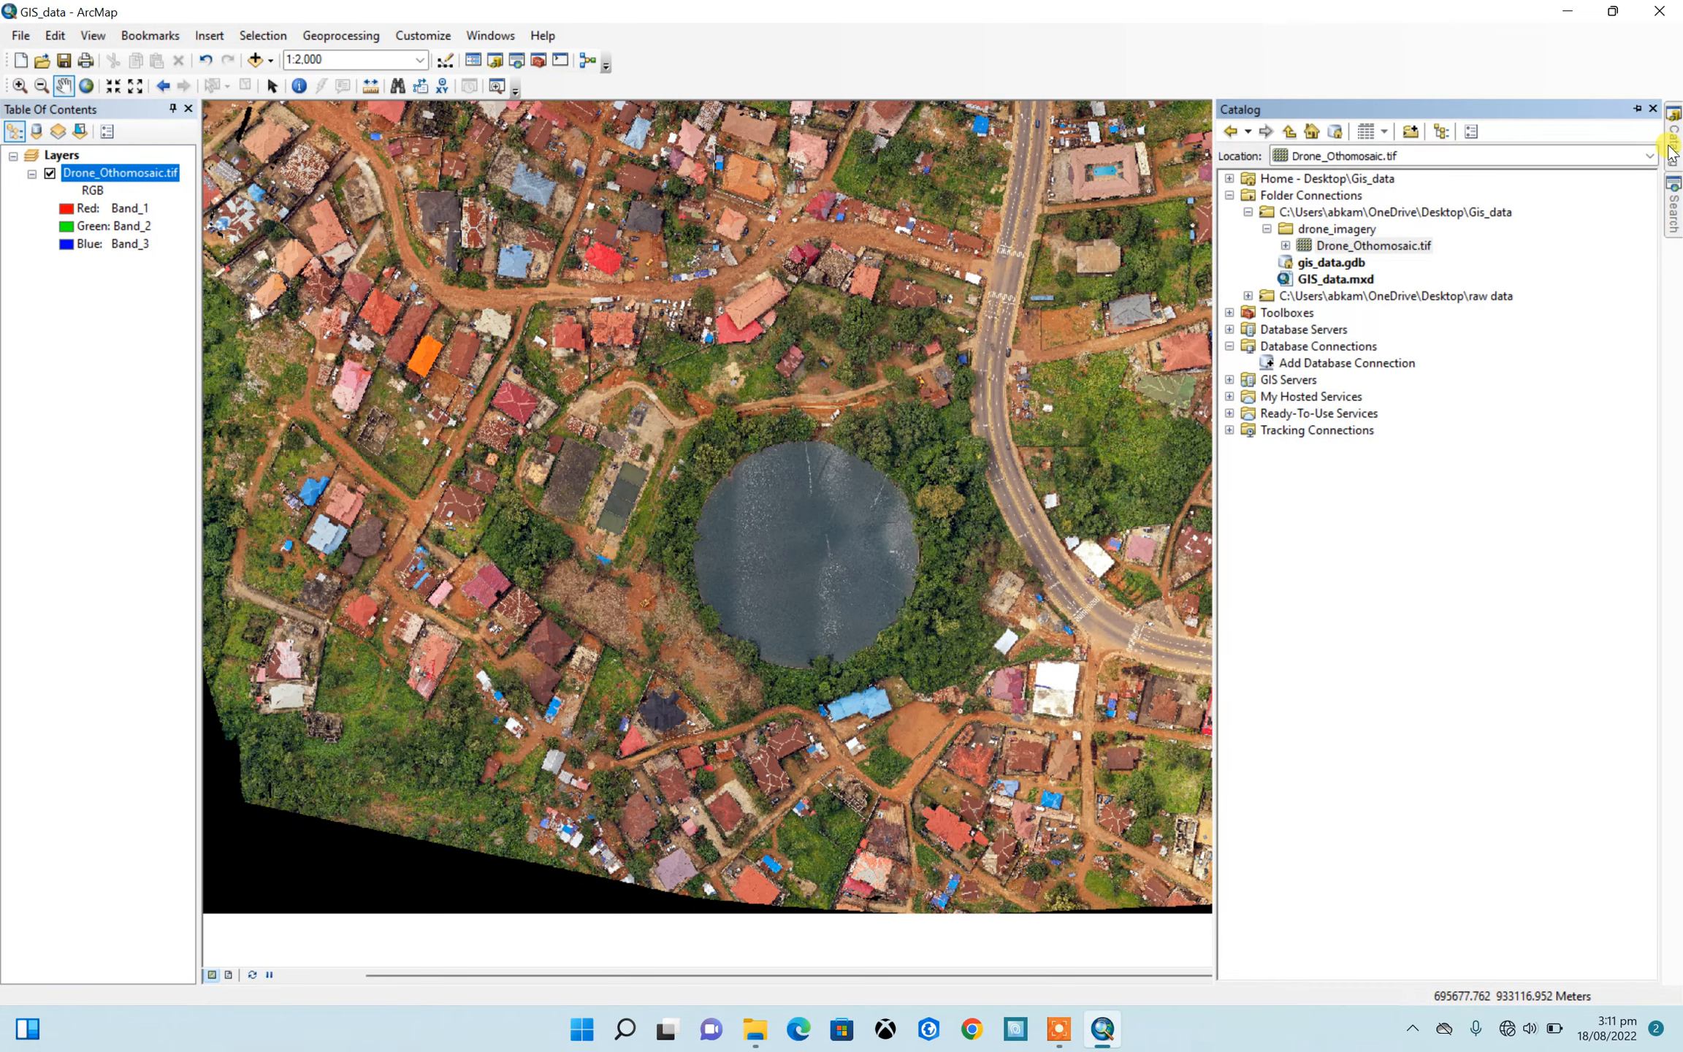
pyautogui.click(1315, 264)
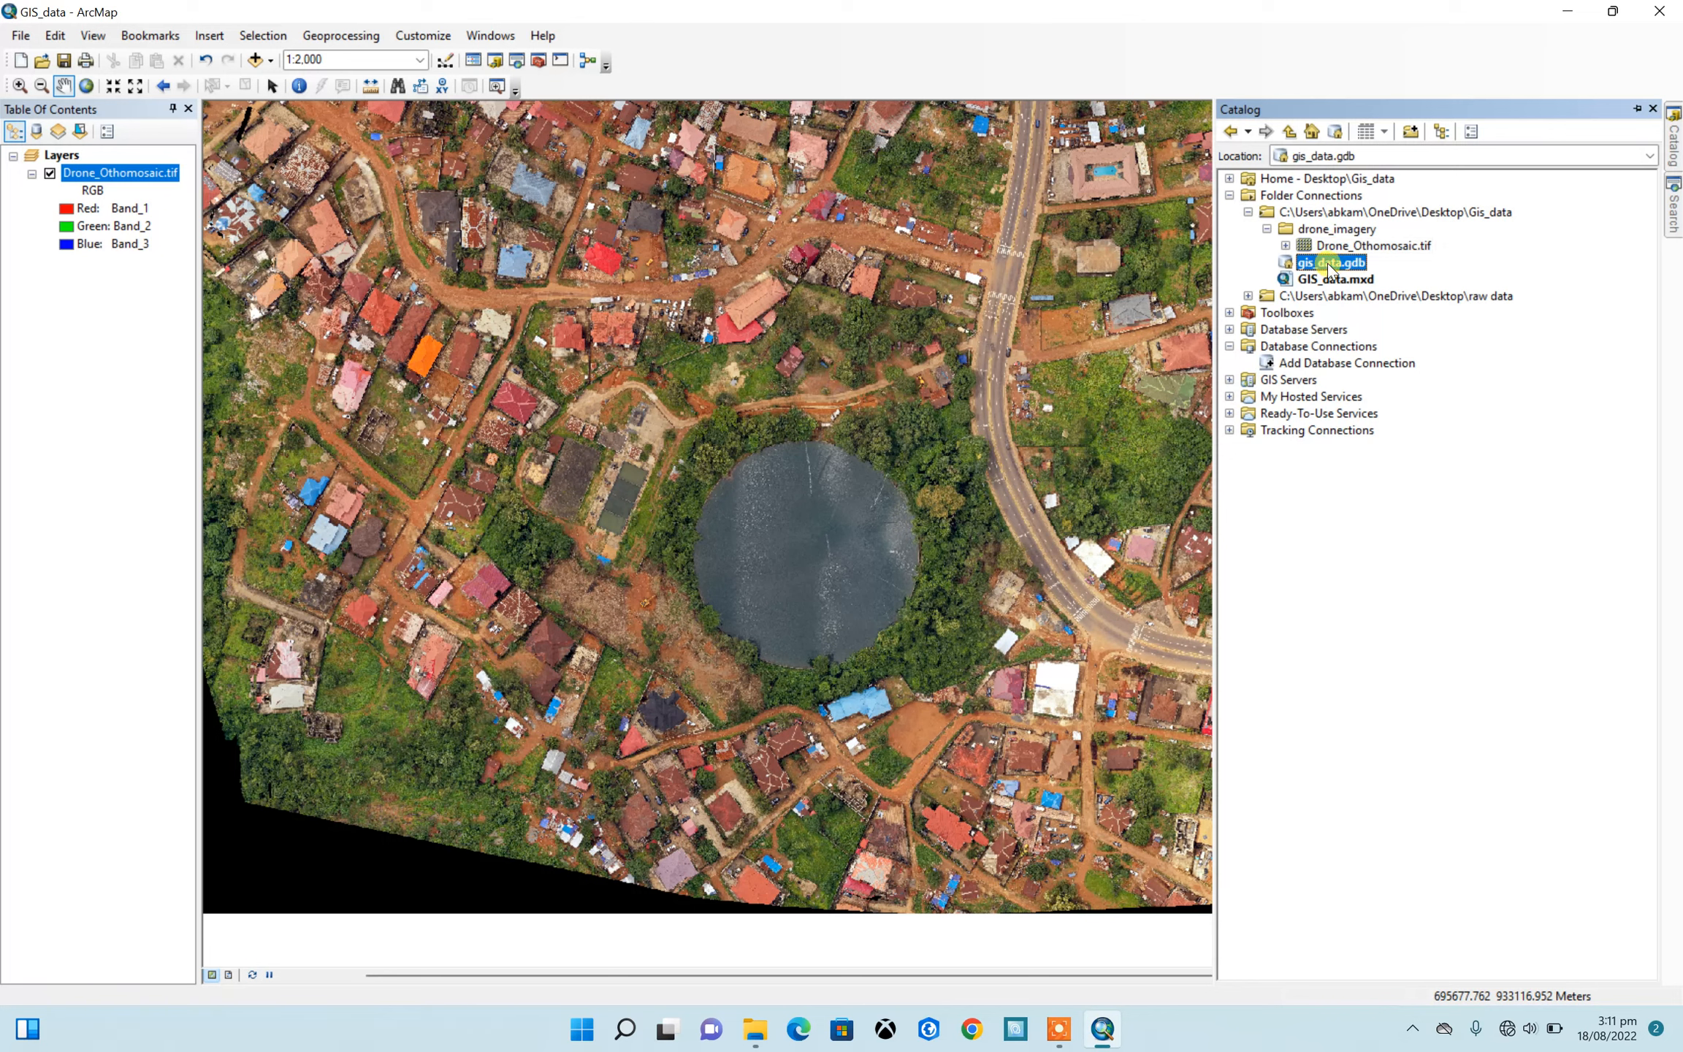
pyautogui.rightClick(1334, 266)
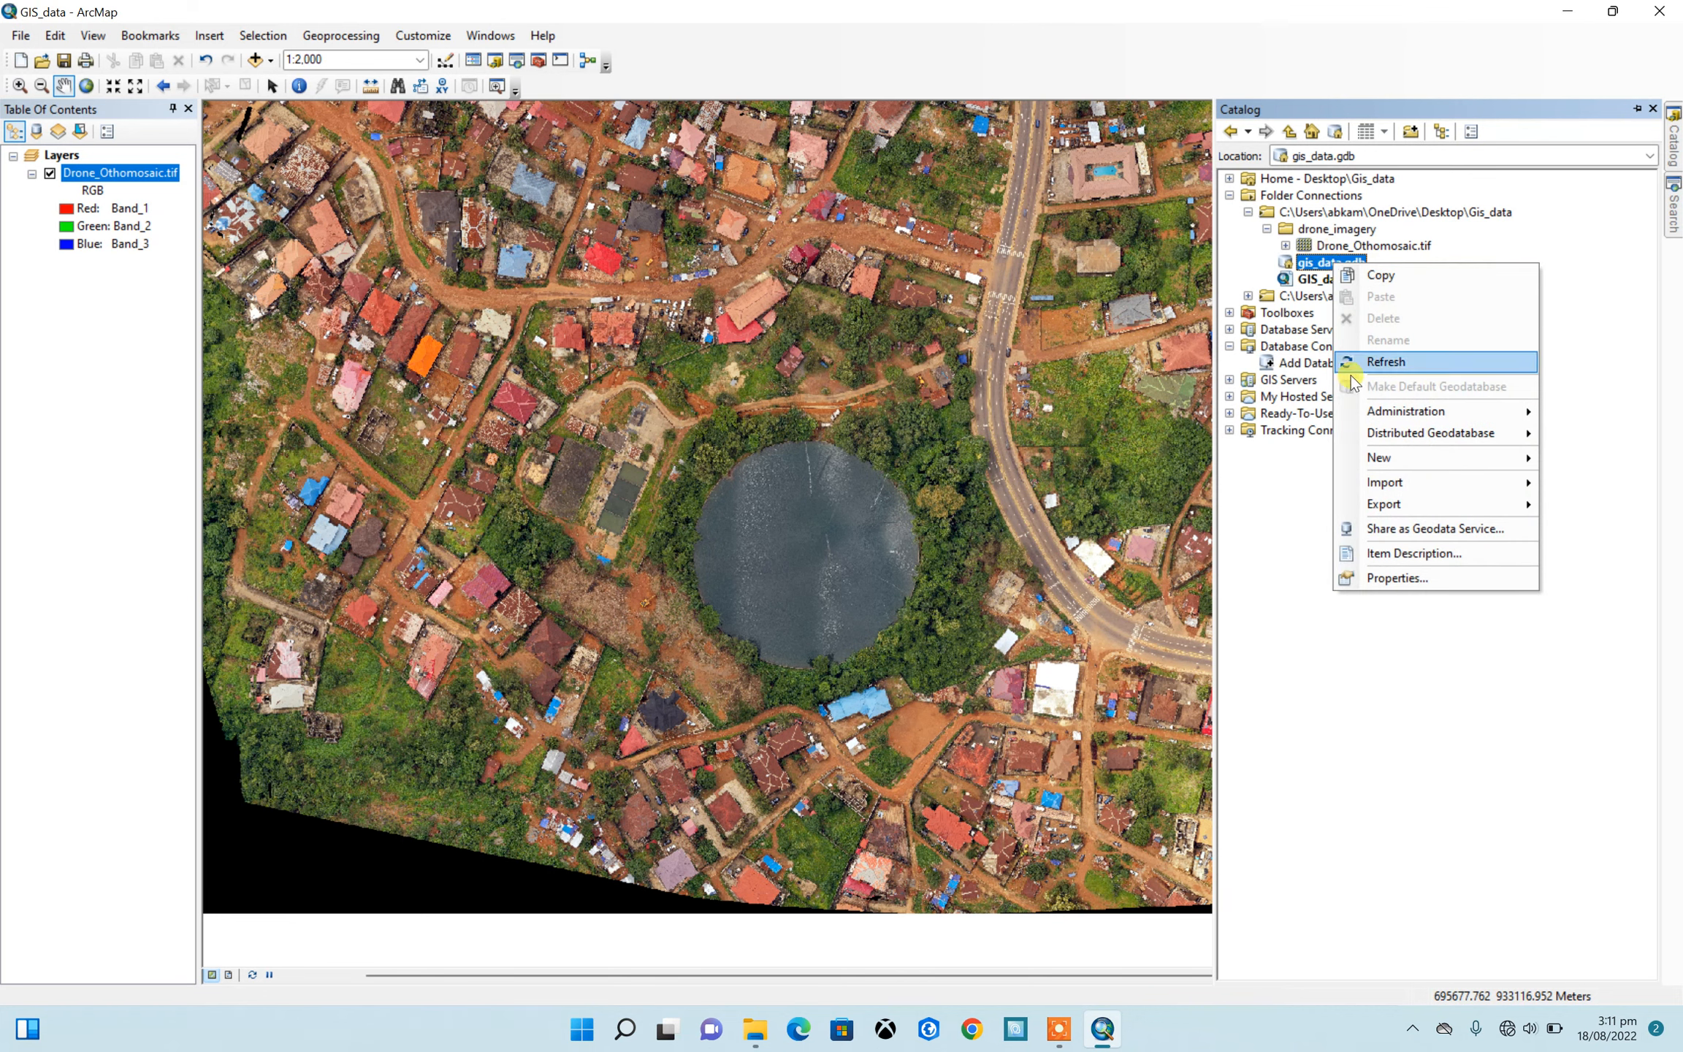
pyautogui.moveTo(1381, 459)
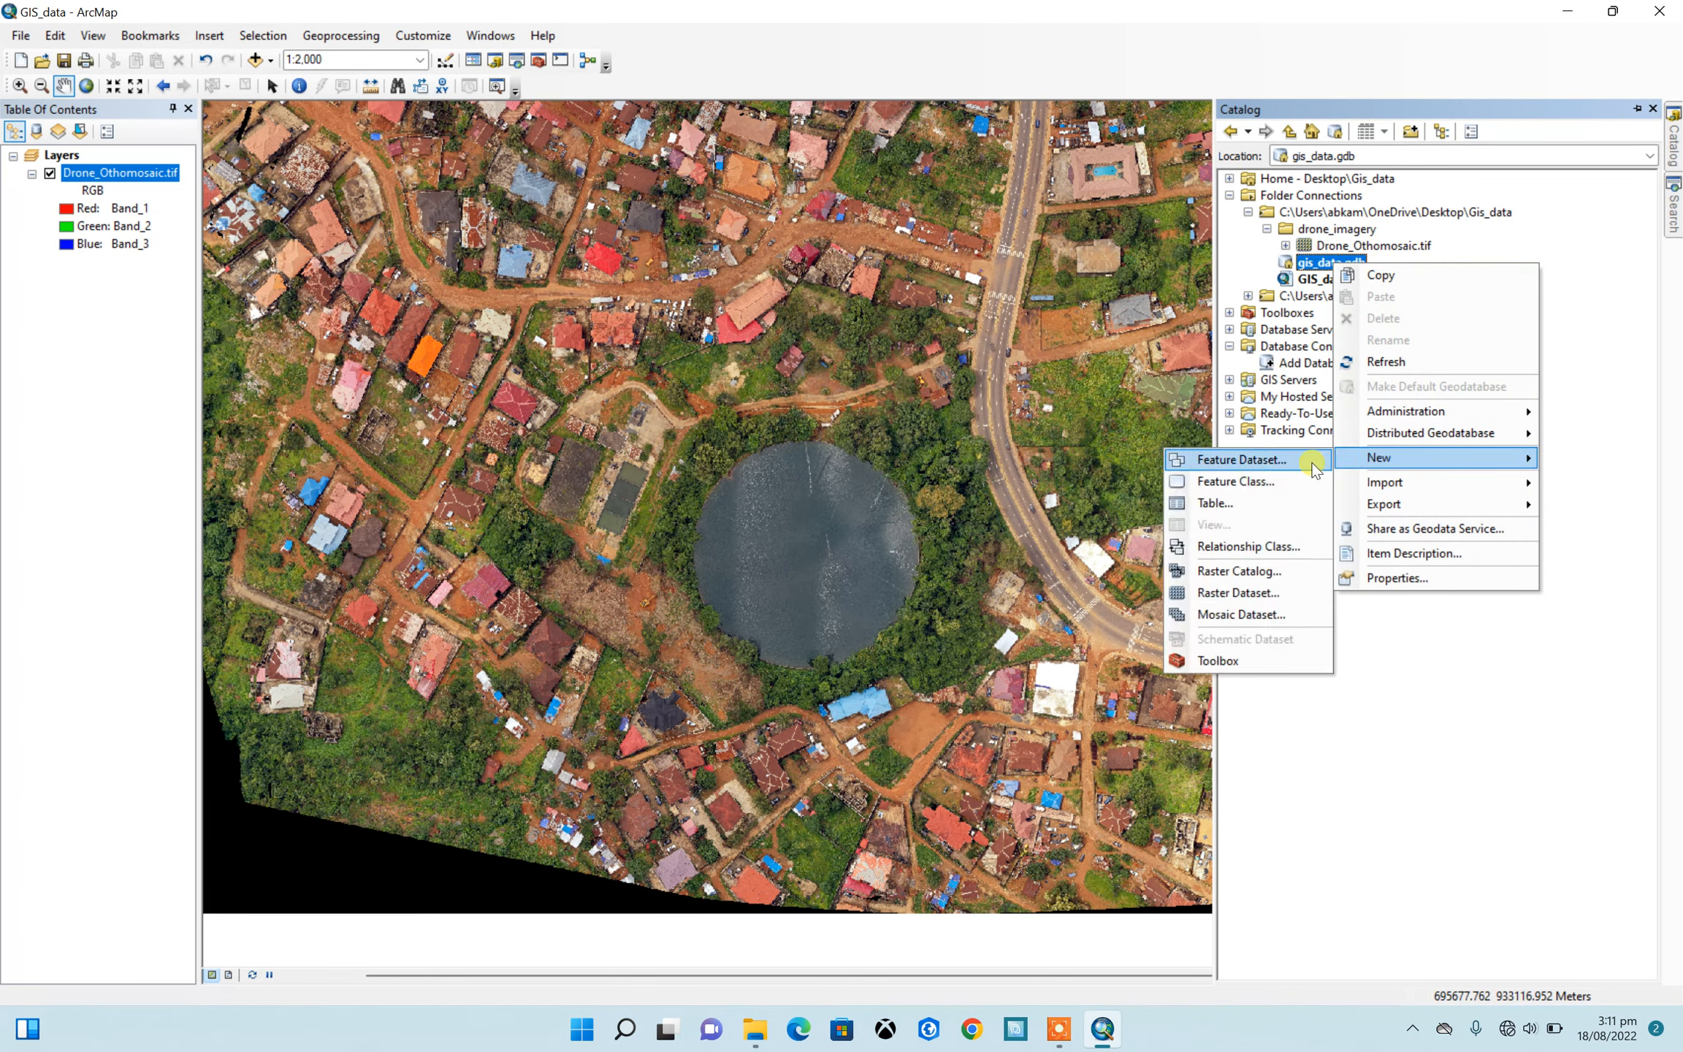
pyautogui.click(1242, 480)
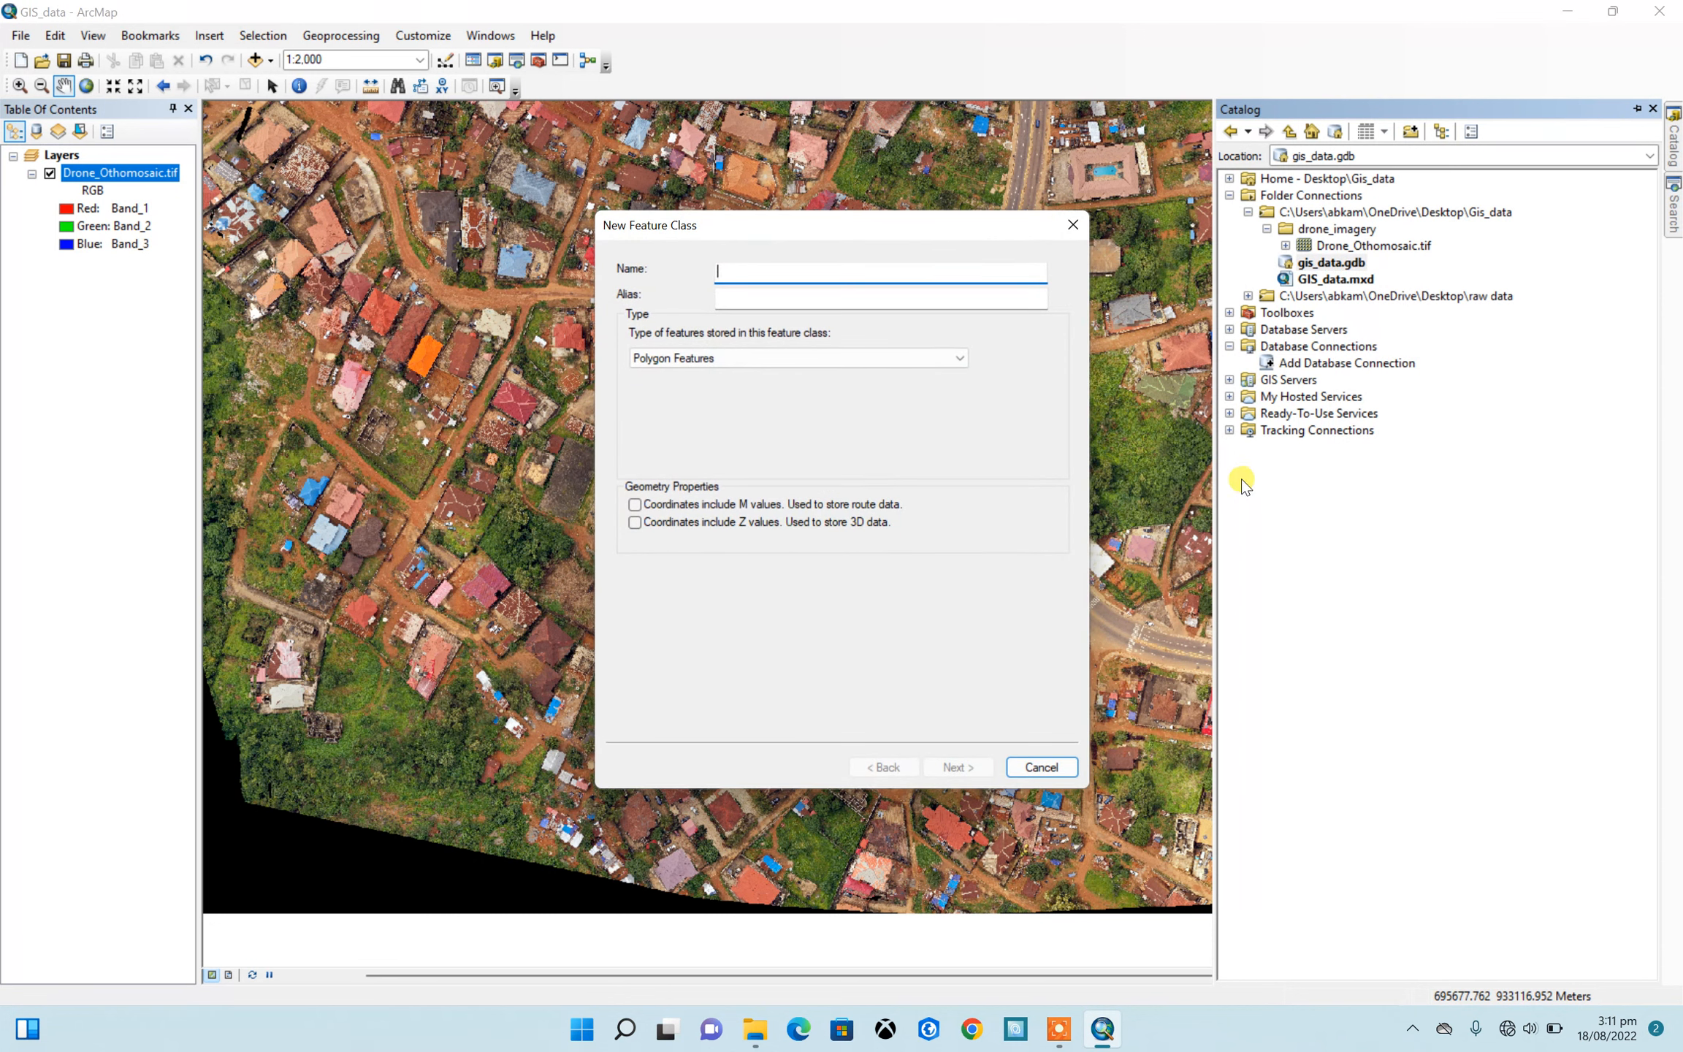
pyautogui.write('polygon')
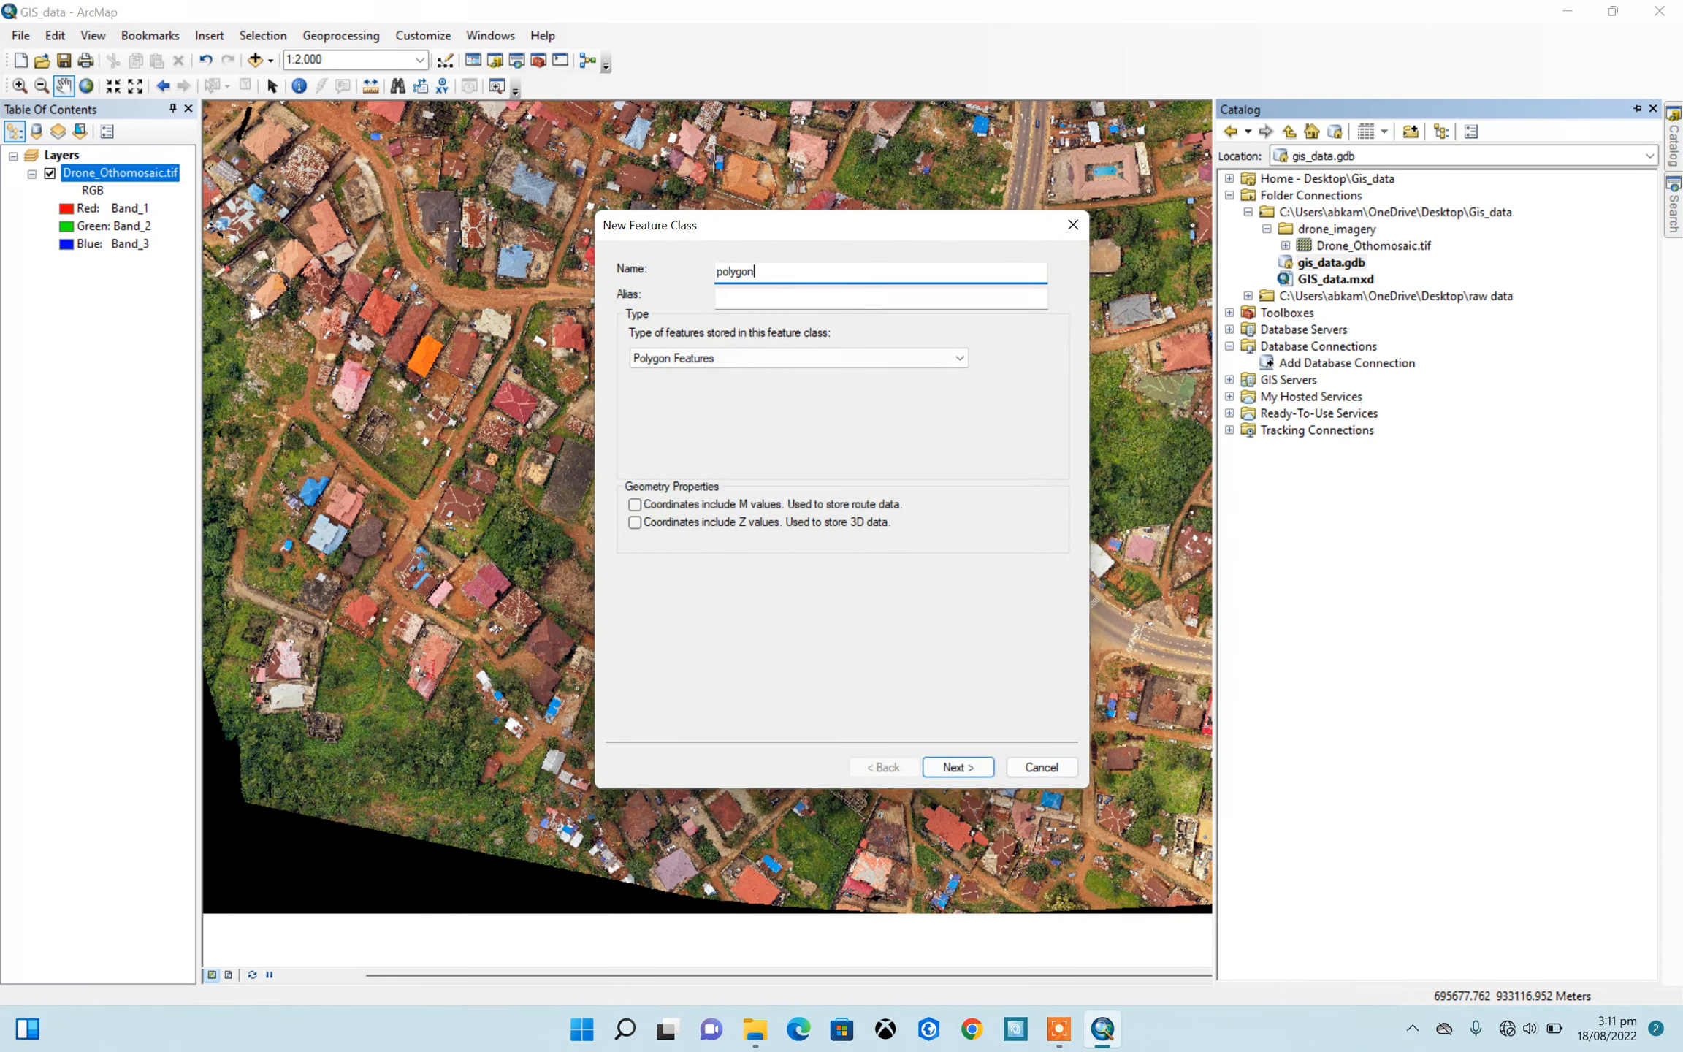
pyautogui.press('BackSpace')
pyautogui.press('BackSpace')
pyautogui.press('BackSpace')
pyautogui.press('BackSpace')
pyautogui.press('BackSpace')
pyautogui.press('BackSpace')
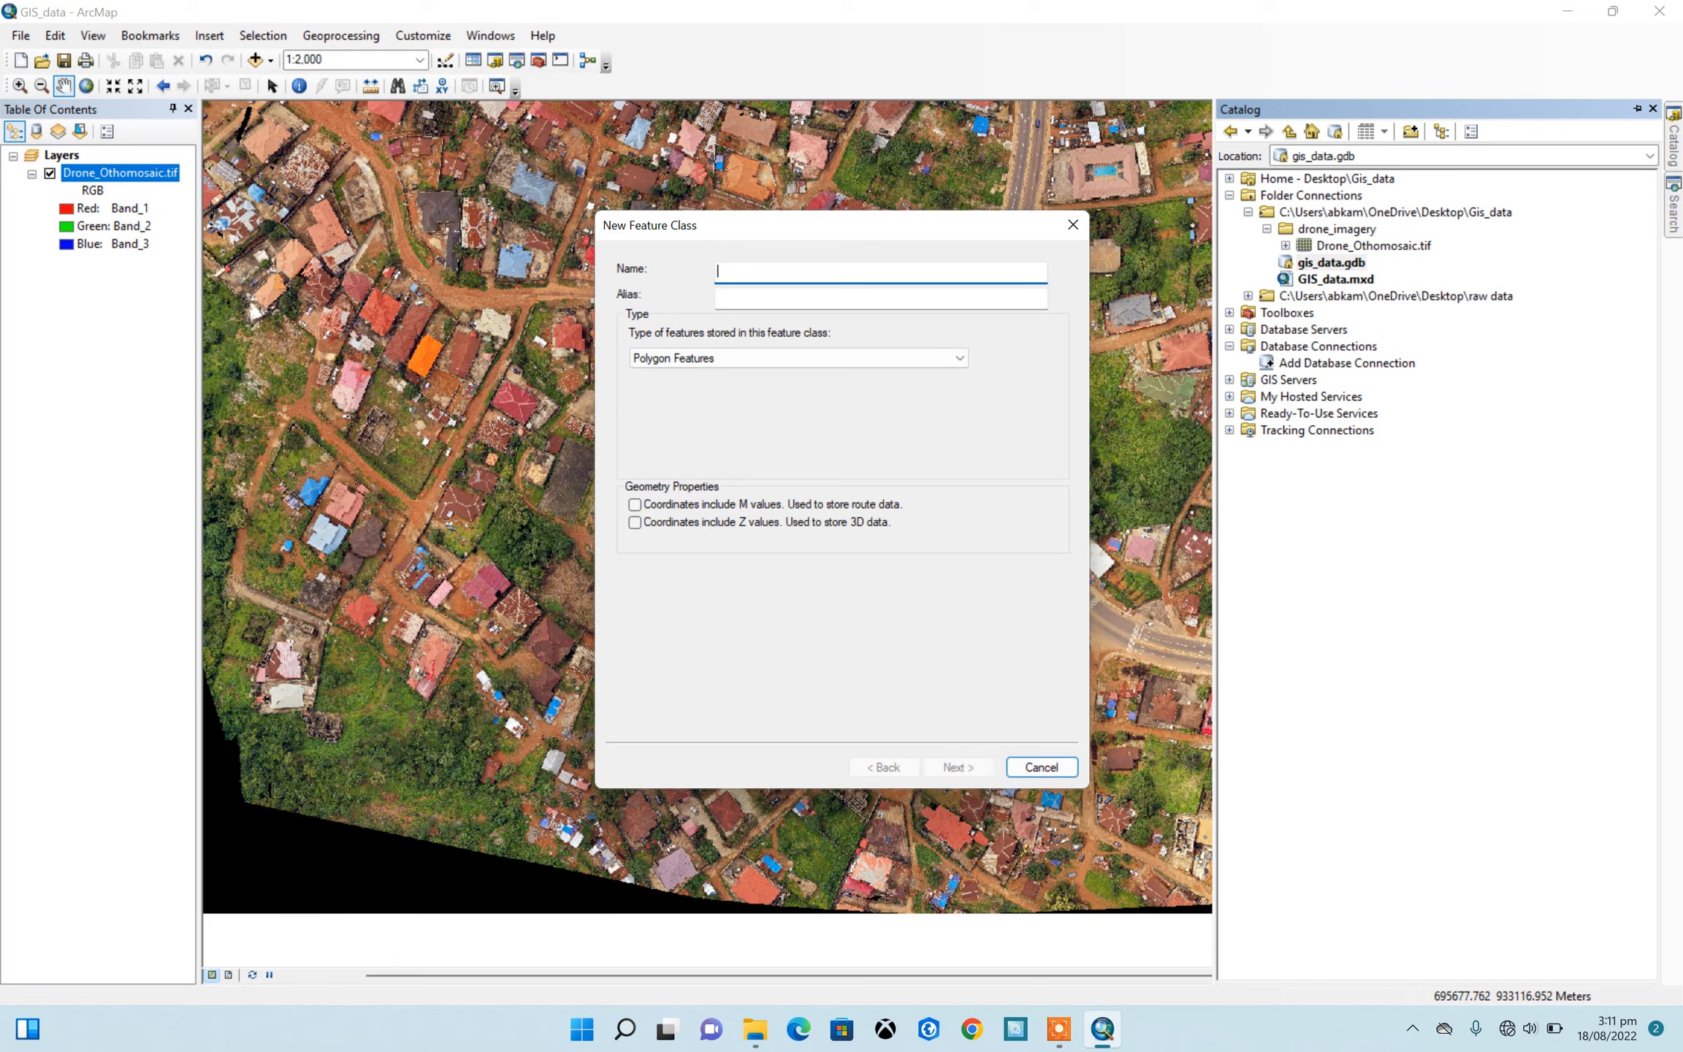
# Step: Name the feature class Feature_dataset and keep Polygon Features as its type
pyautogui.write('fe')
pyautogui.write('eature_dataset')
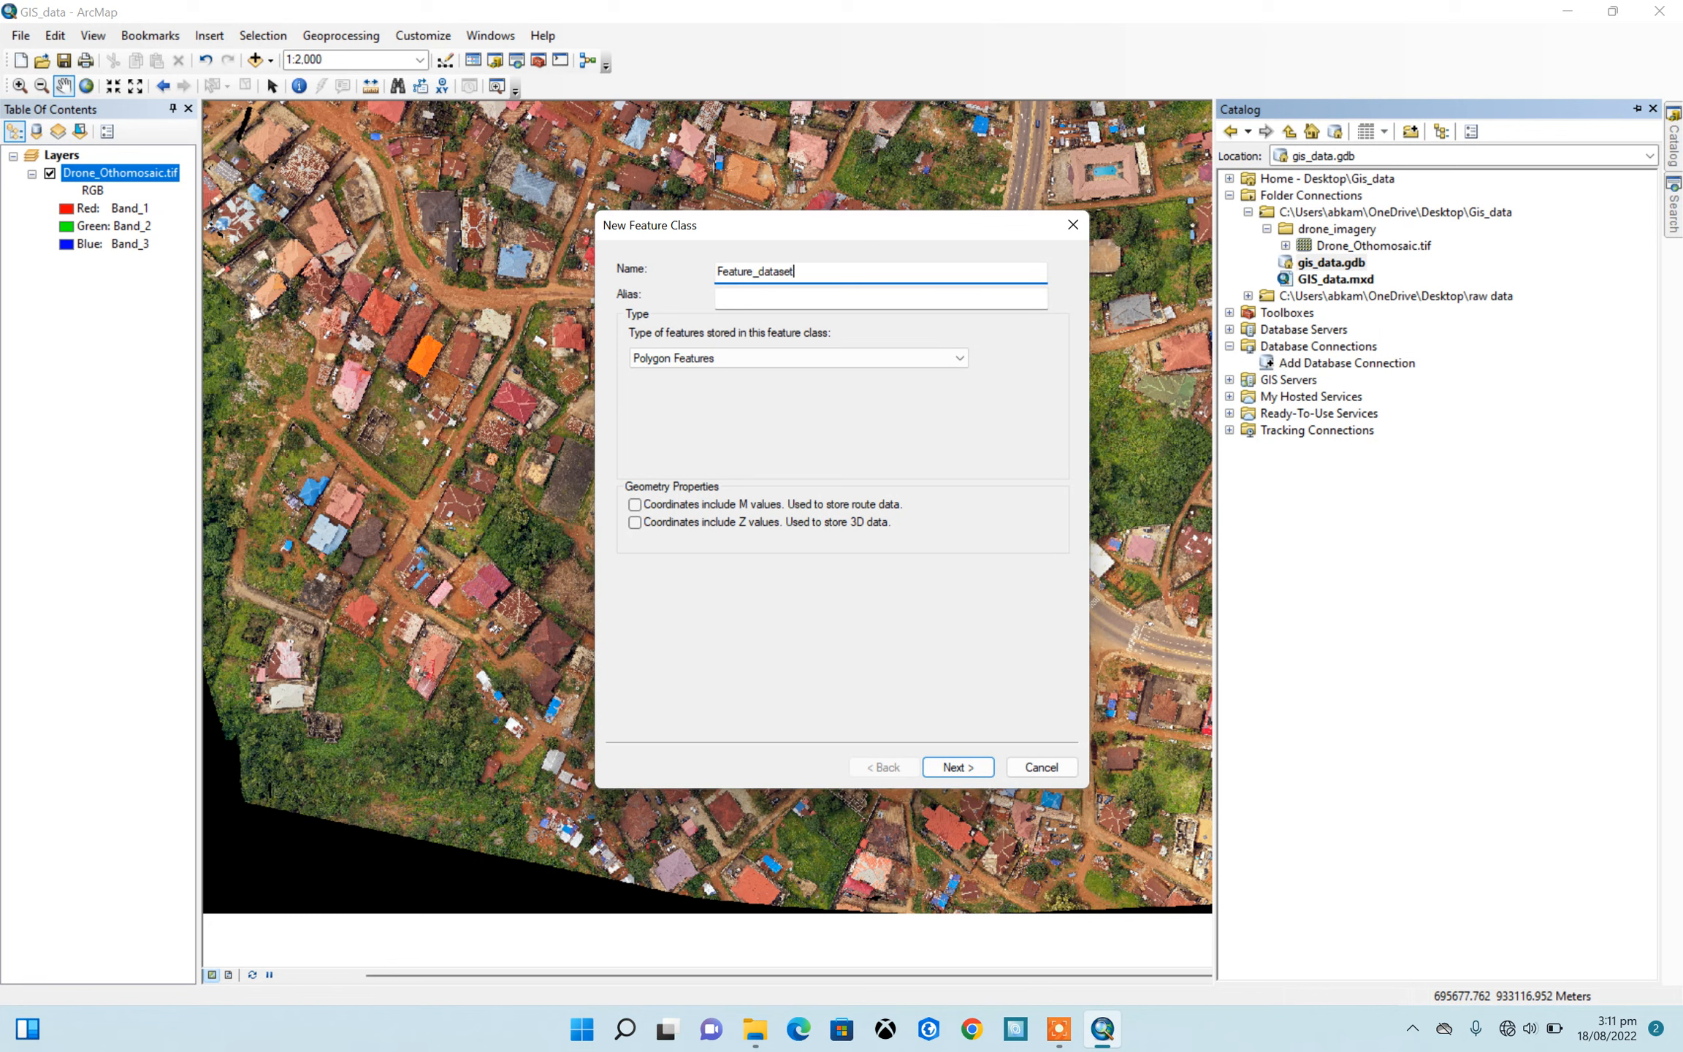
pyautogui.click(799, 358)
pyautogui.click(799, 361)
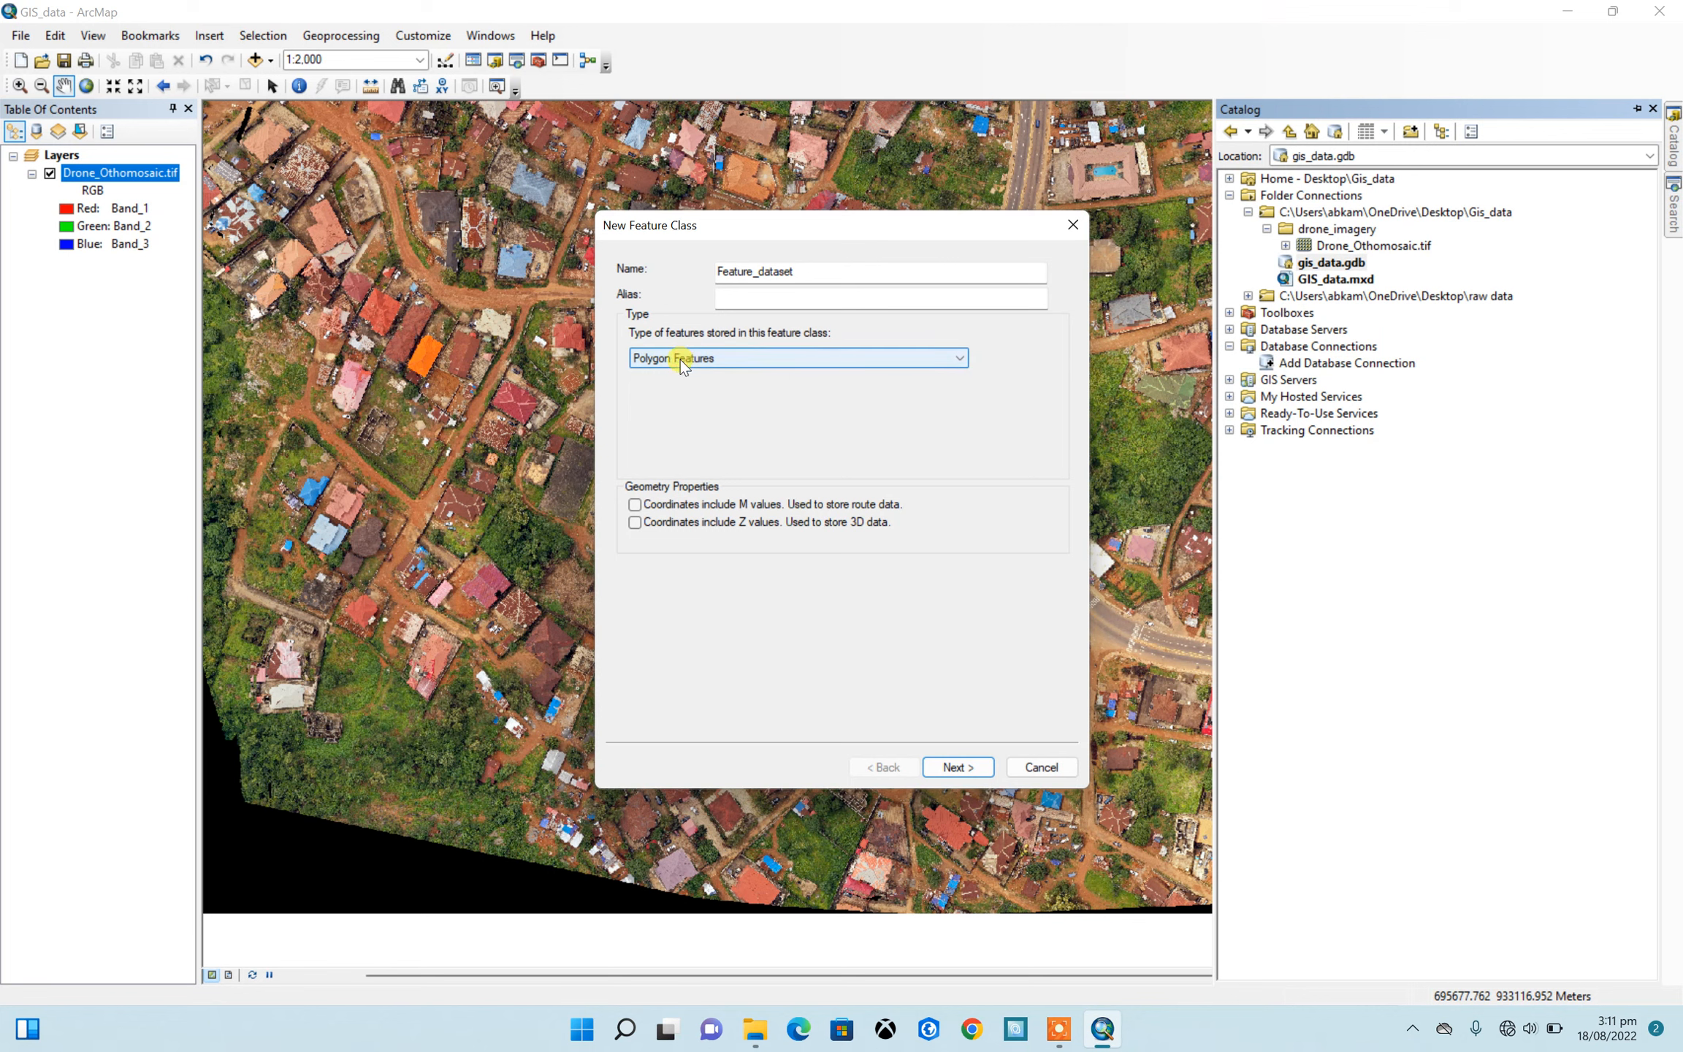
pyautogui.click(955, 767)
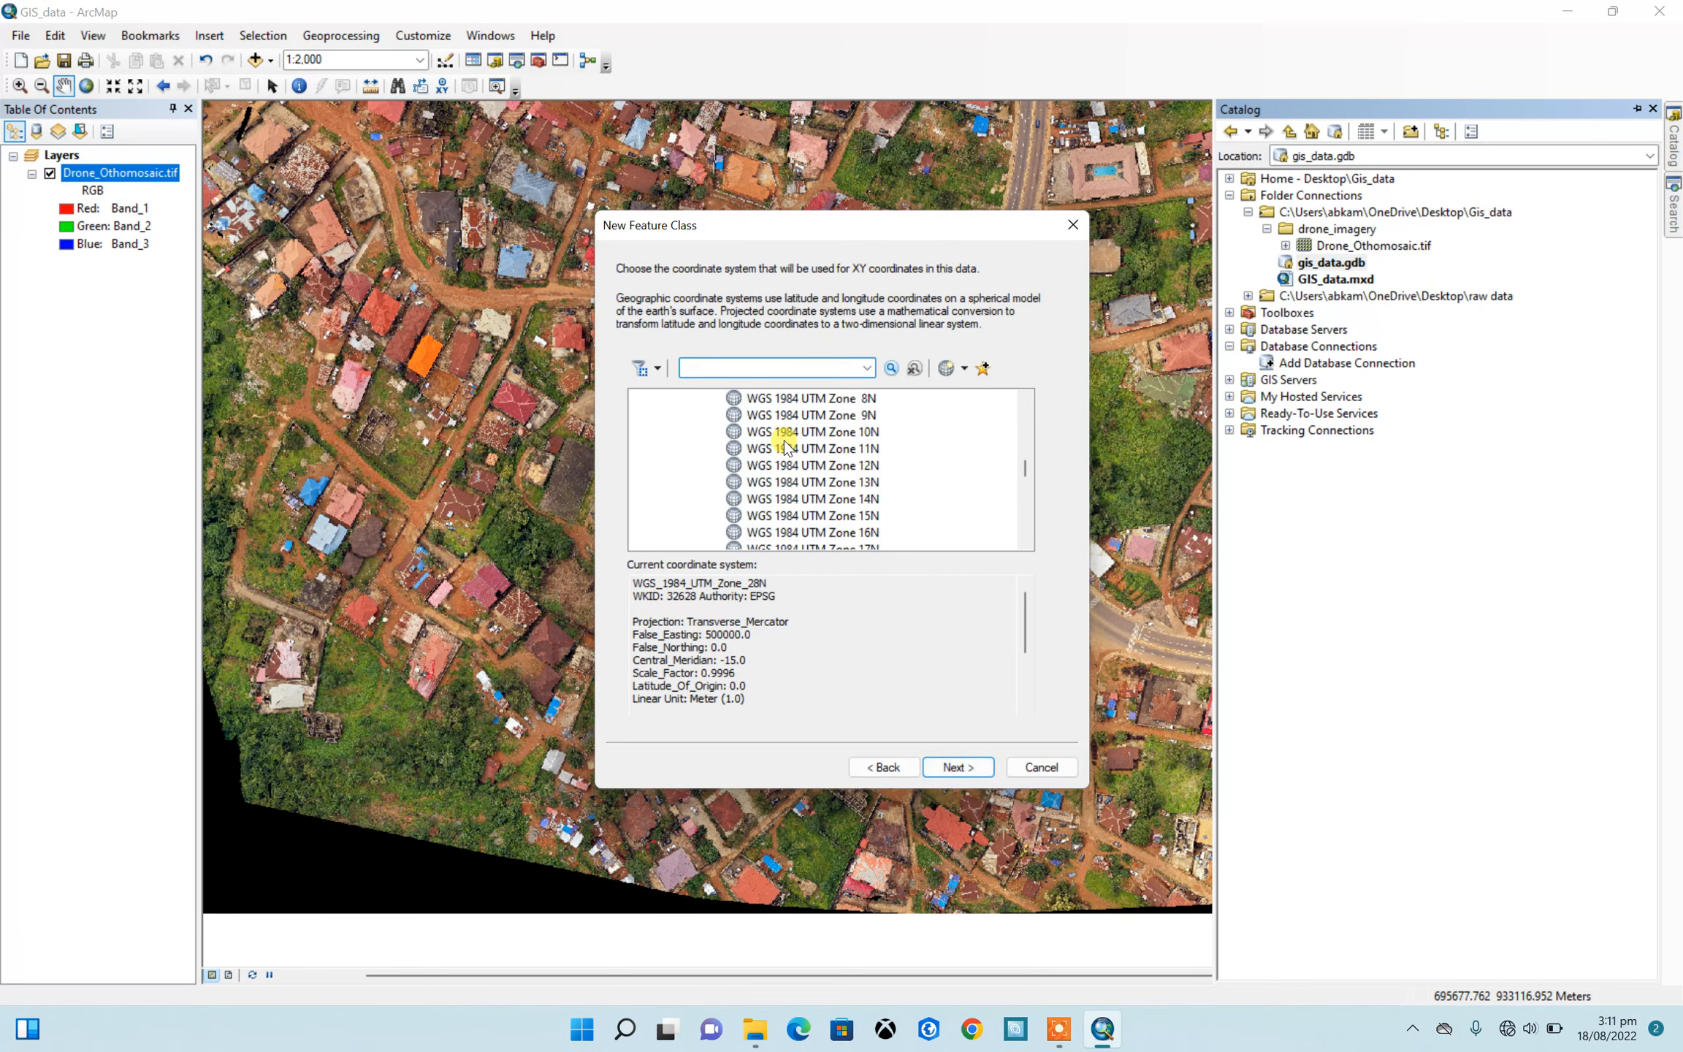
# Step: Assign the projected coordinate system WGS 1984 UTM Zone 28N to the feature class and keep the Default storage configuration
pyautogui.scroll(15, 782, 442)
pyautogui.click(641, 415)
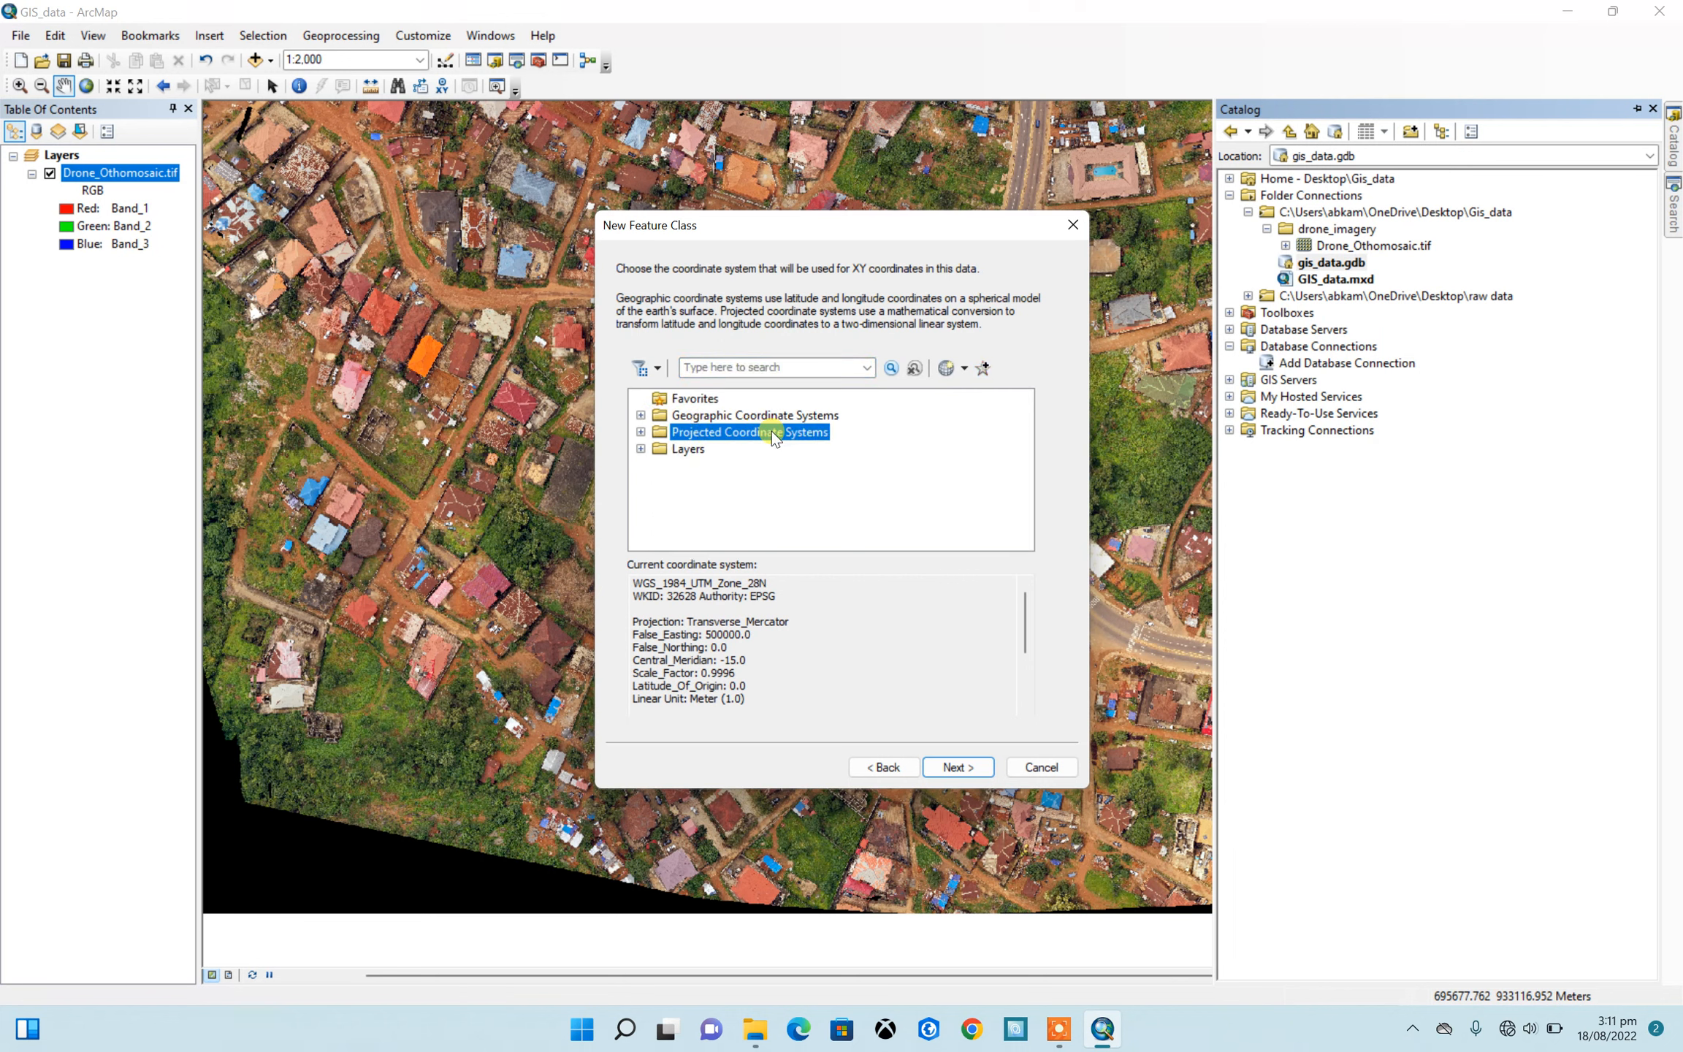
pyautogui.click(641, 432)
pyautogui.scroll(-4, 742, 451)
pyautogui.scroll(-4, 739, 453)
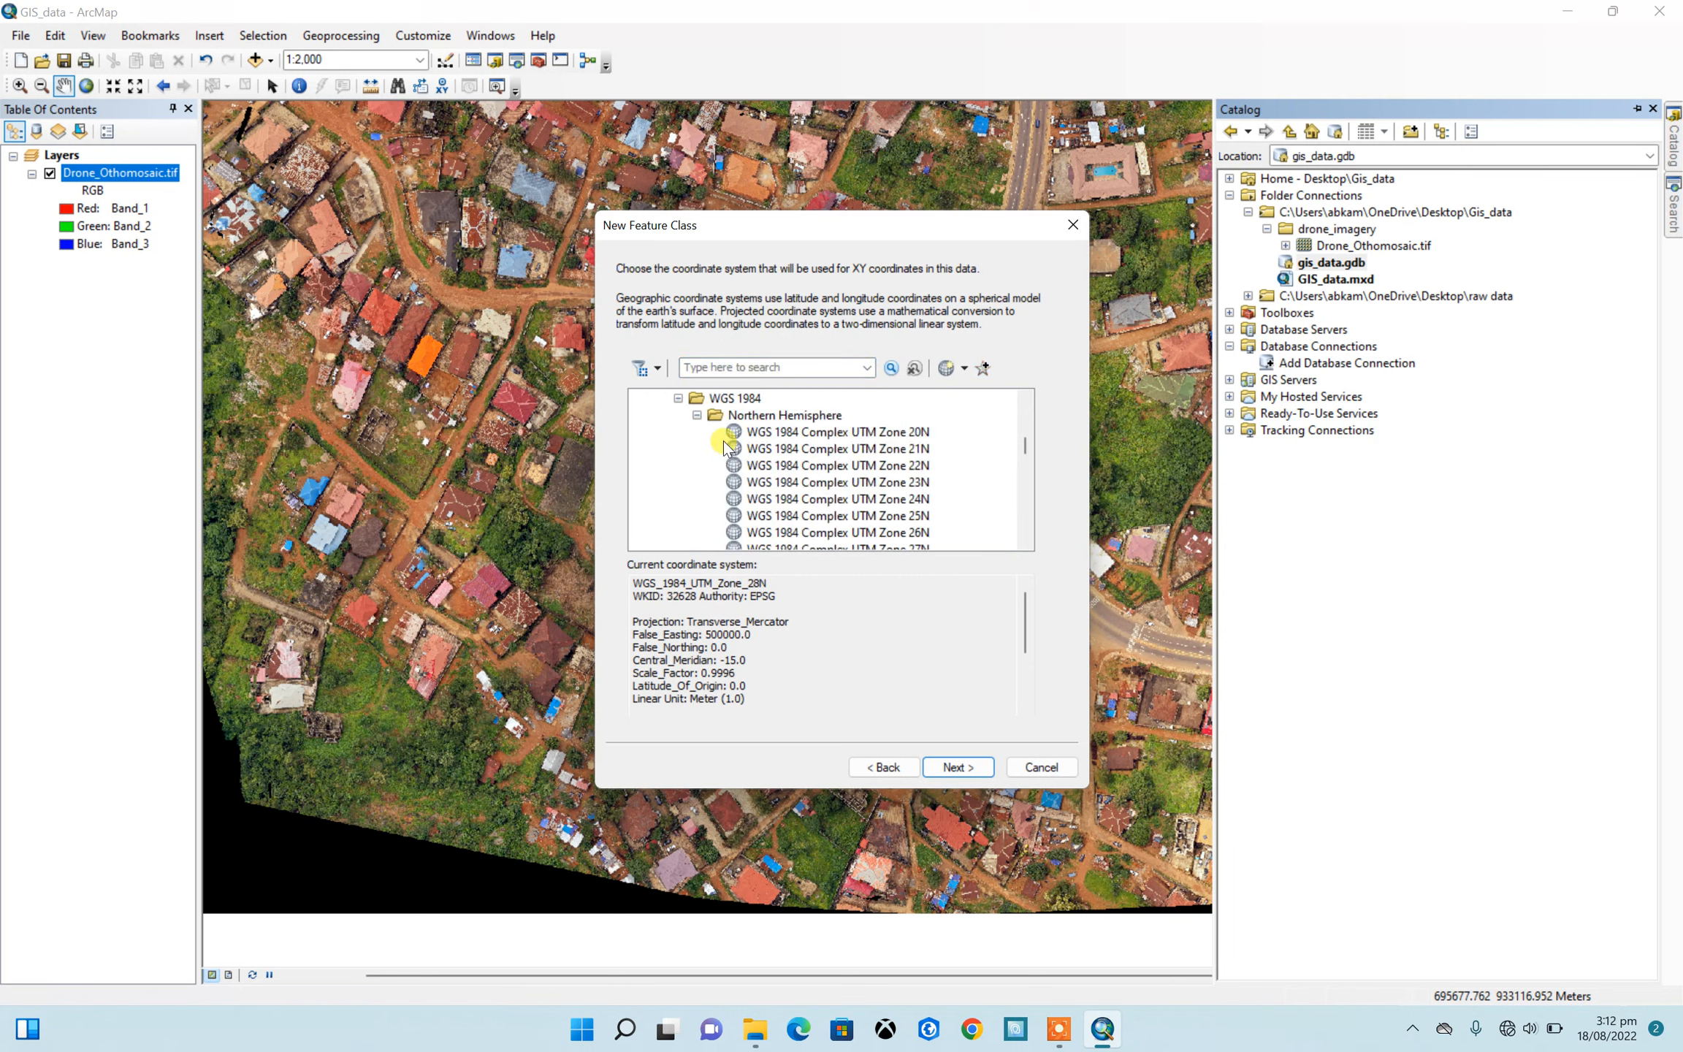
pyautogui.scroll(-3, 759, 423)
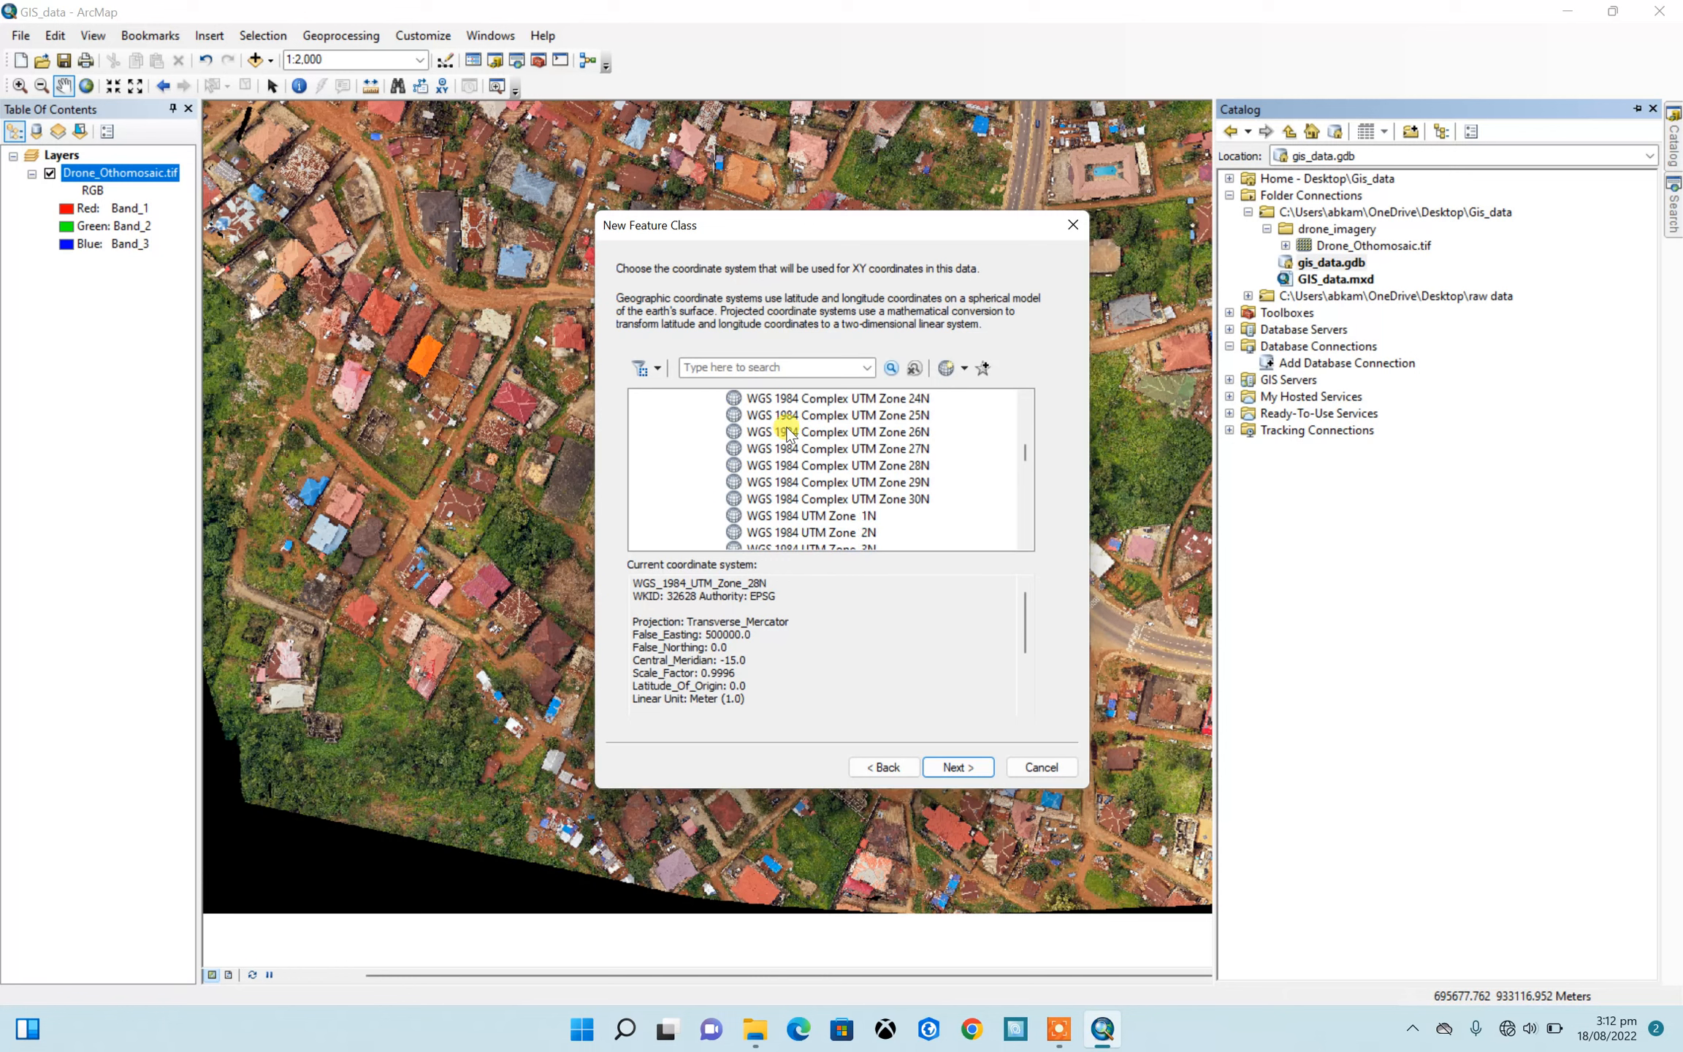
pyautogui.scroll(-14, 851, 447)
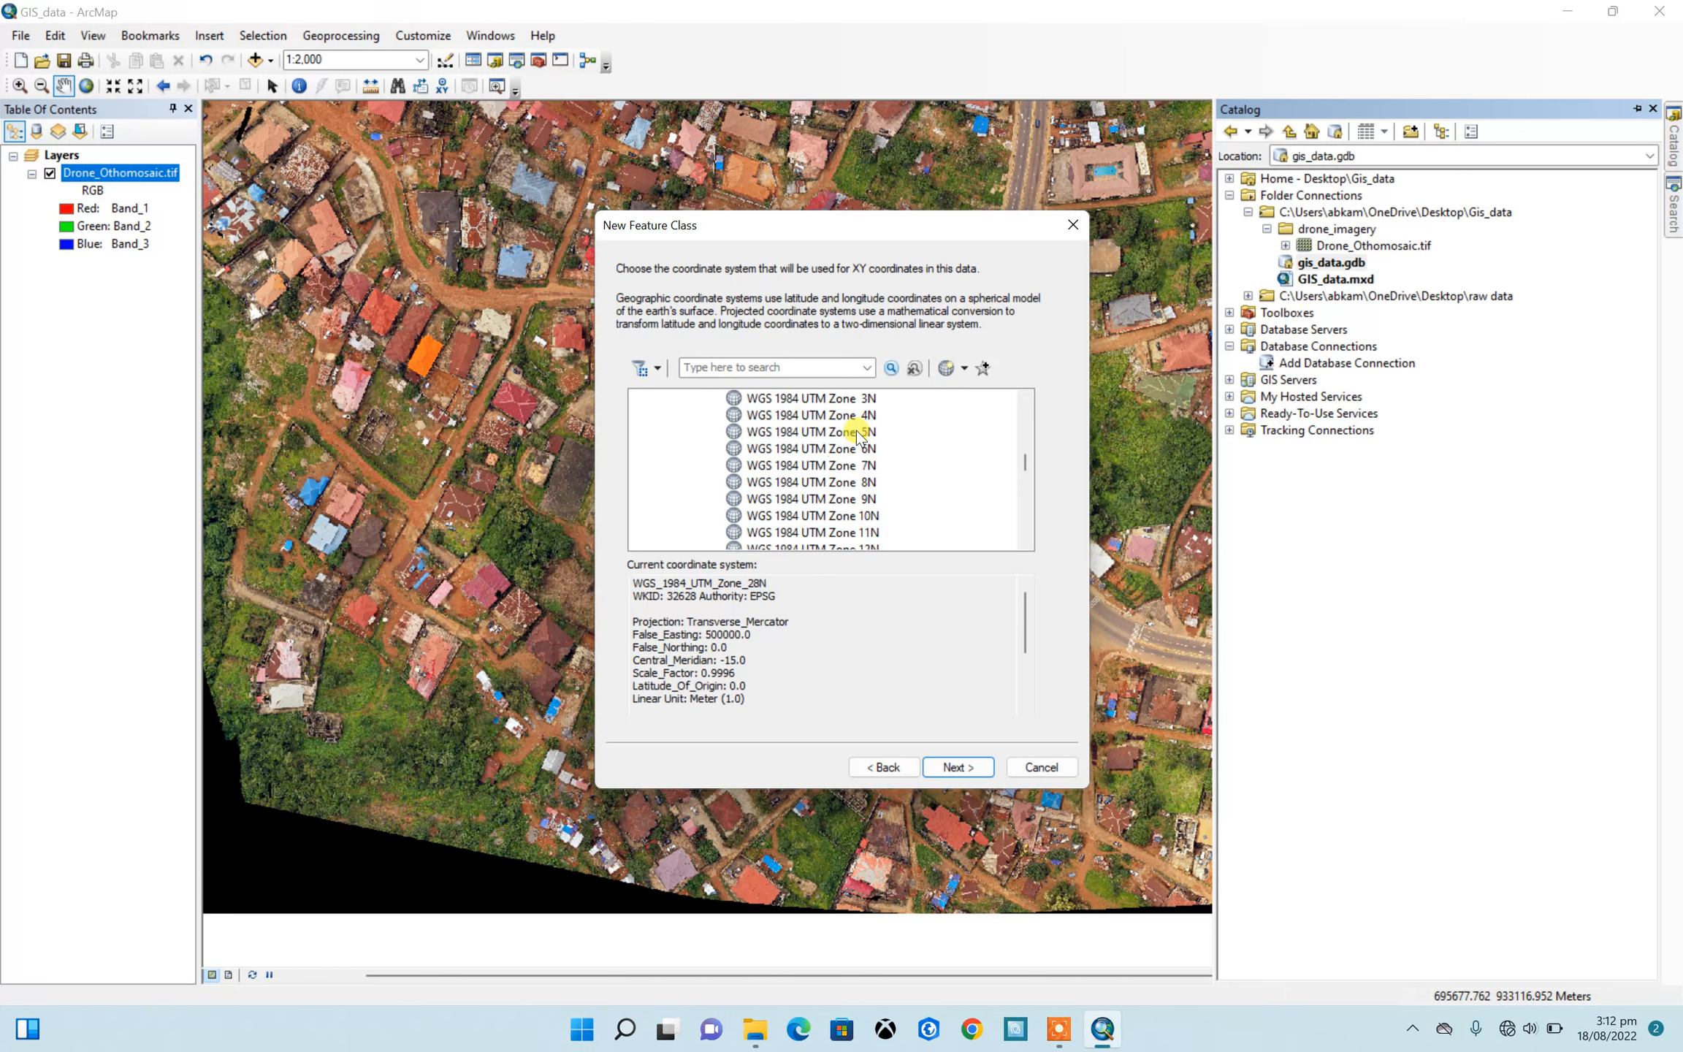
pyautogui.scroll(-3, 852, 444)
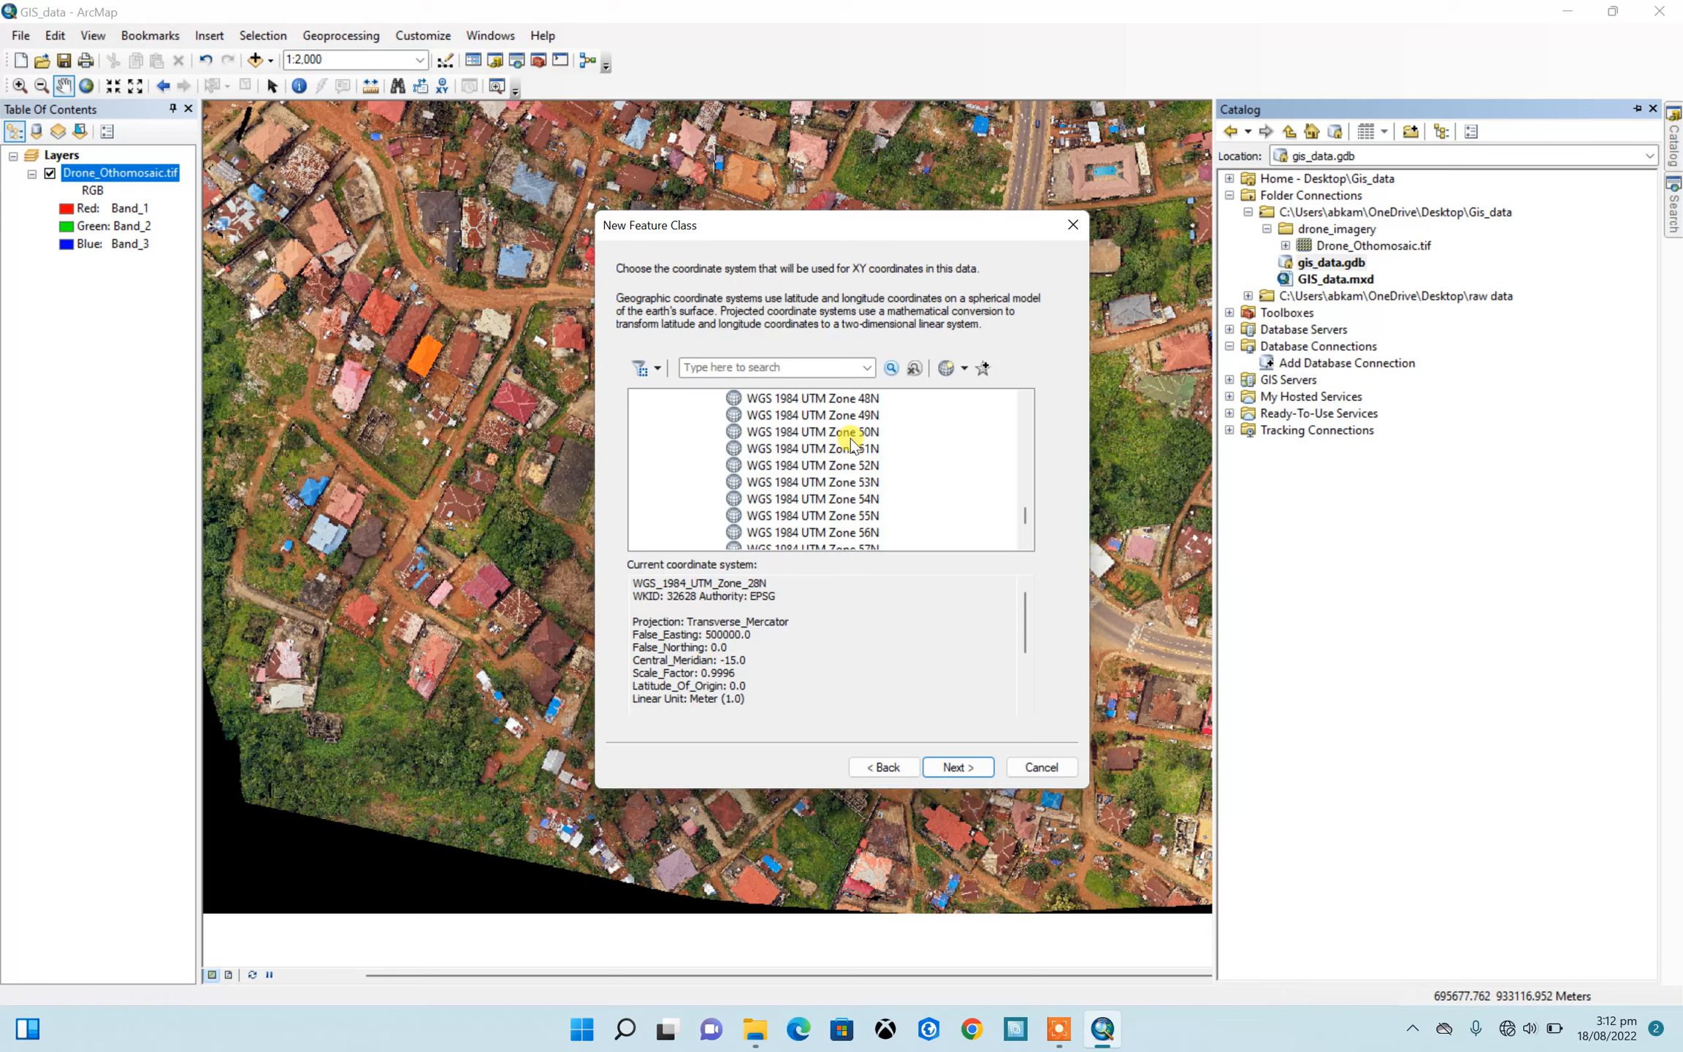
pyautogui.scroll(2, 853, 444)
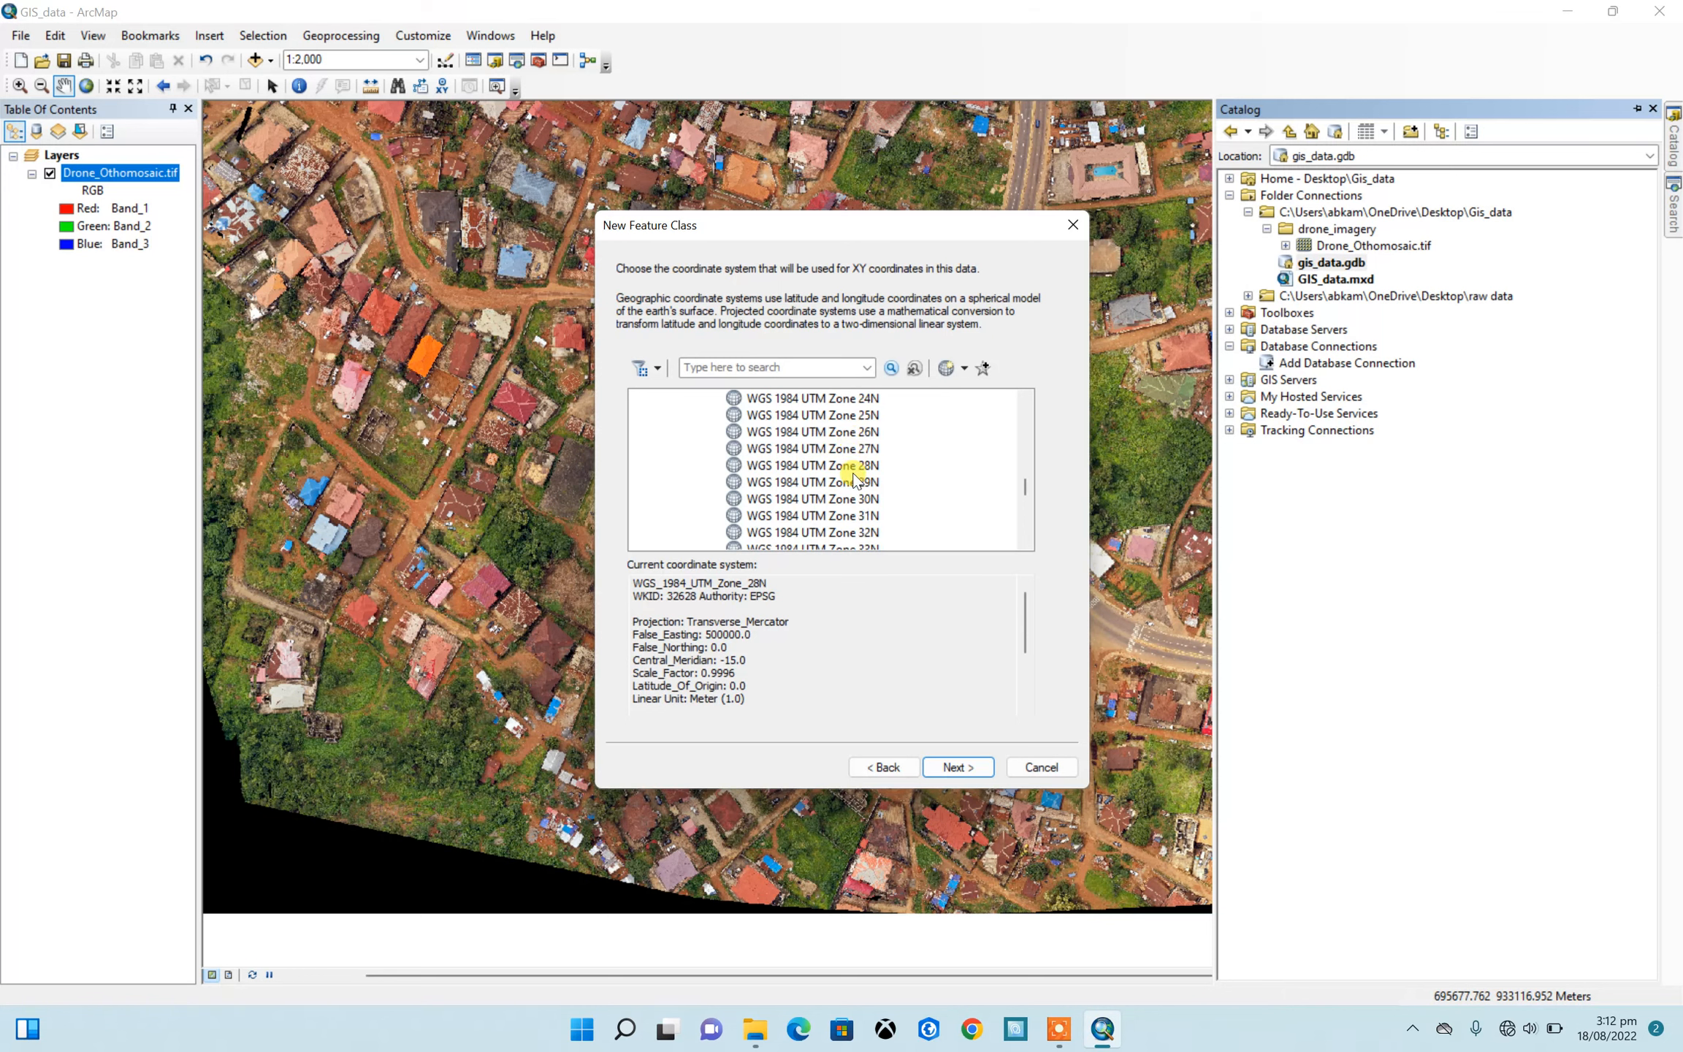
pyautogui.click(832, 466)
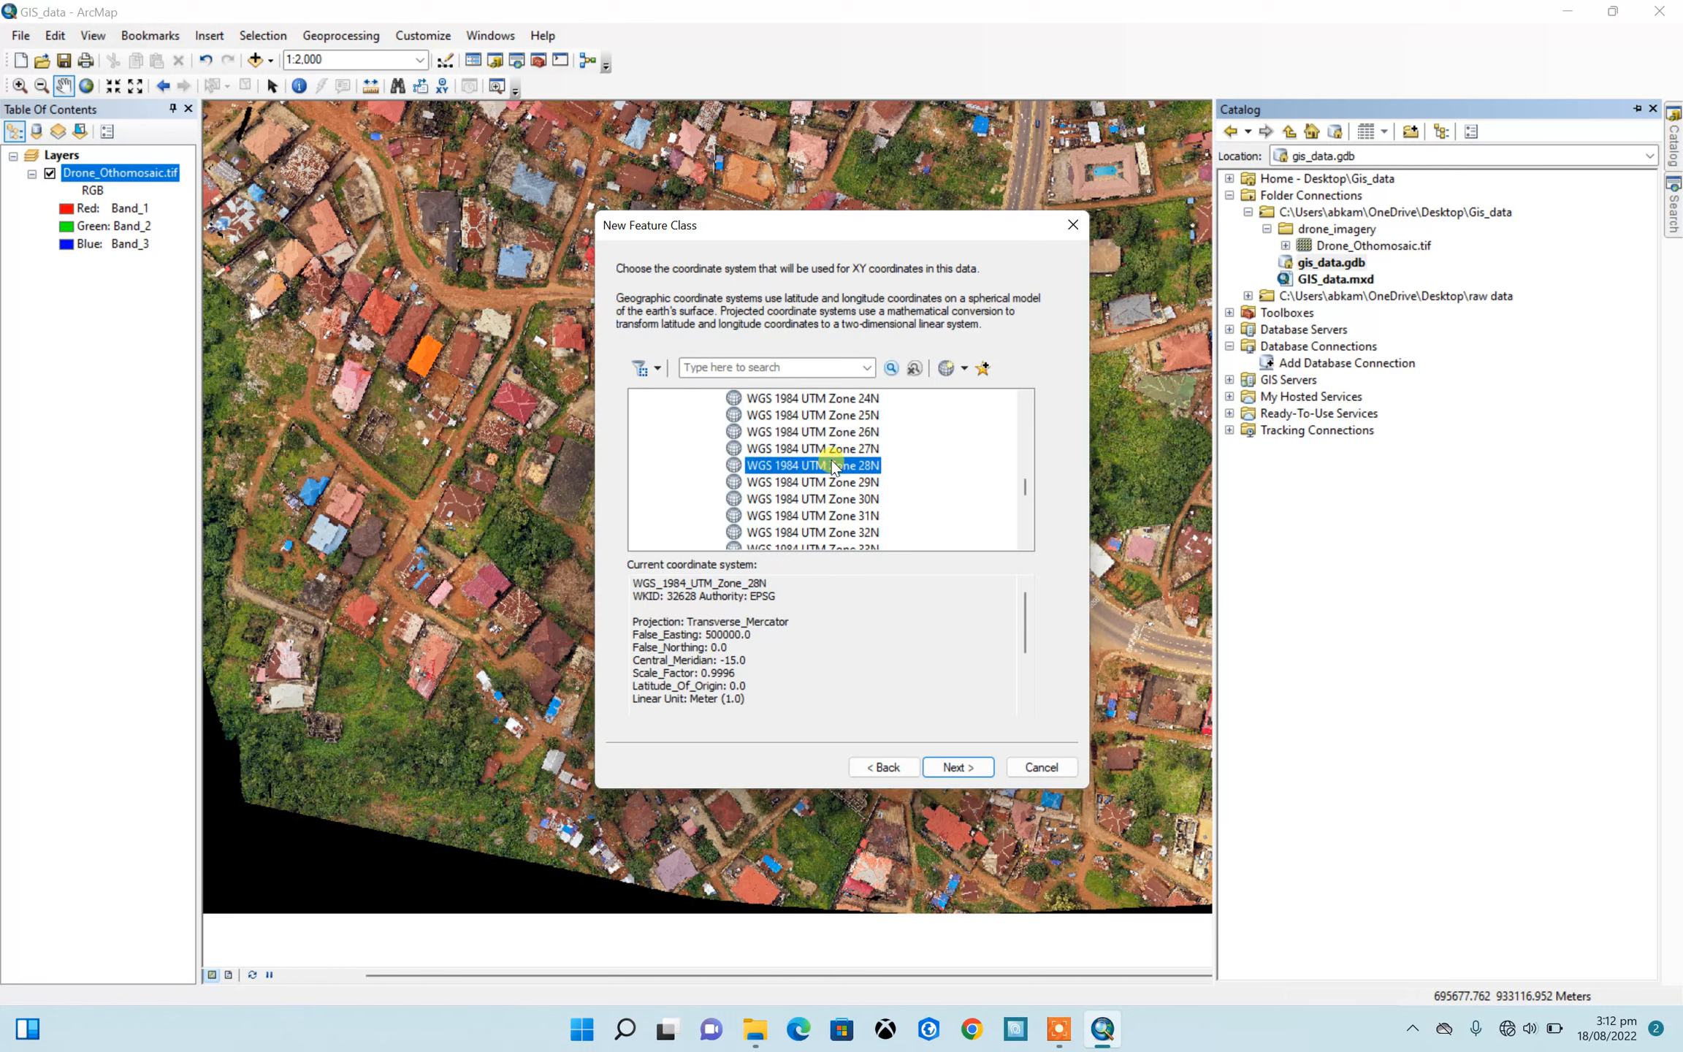
pyautogui.click(956, 760)
pyautogui.click(956, 767)
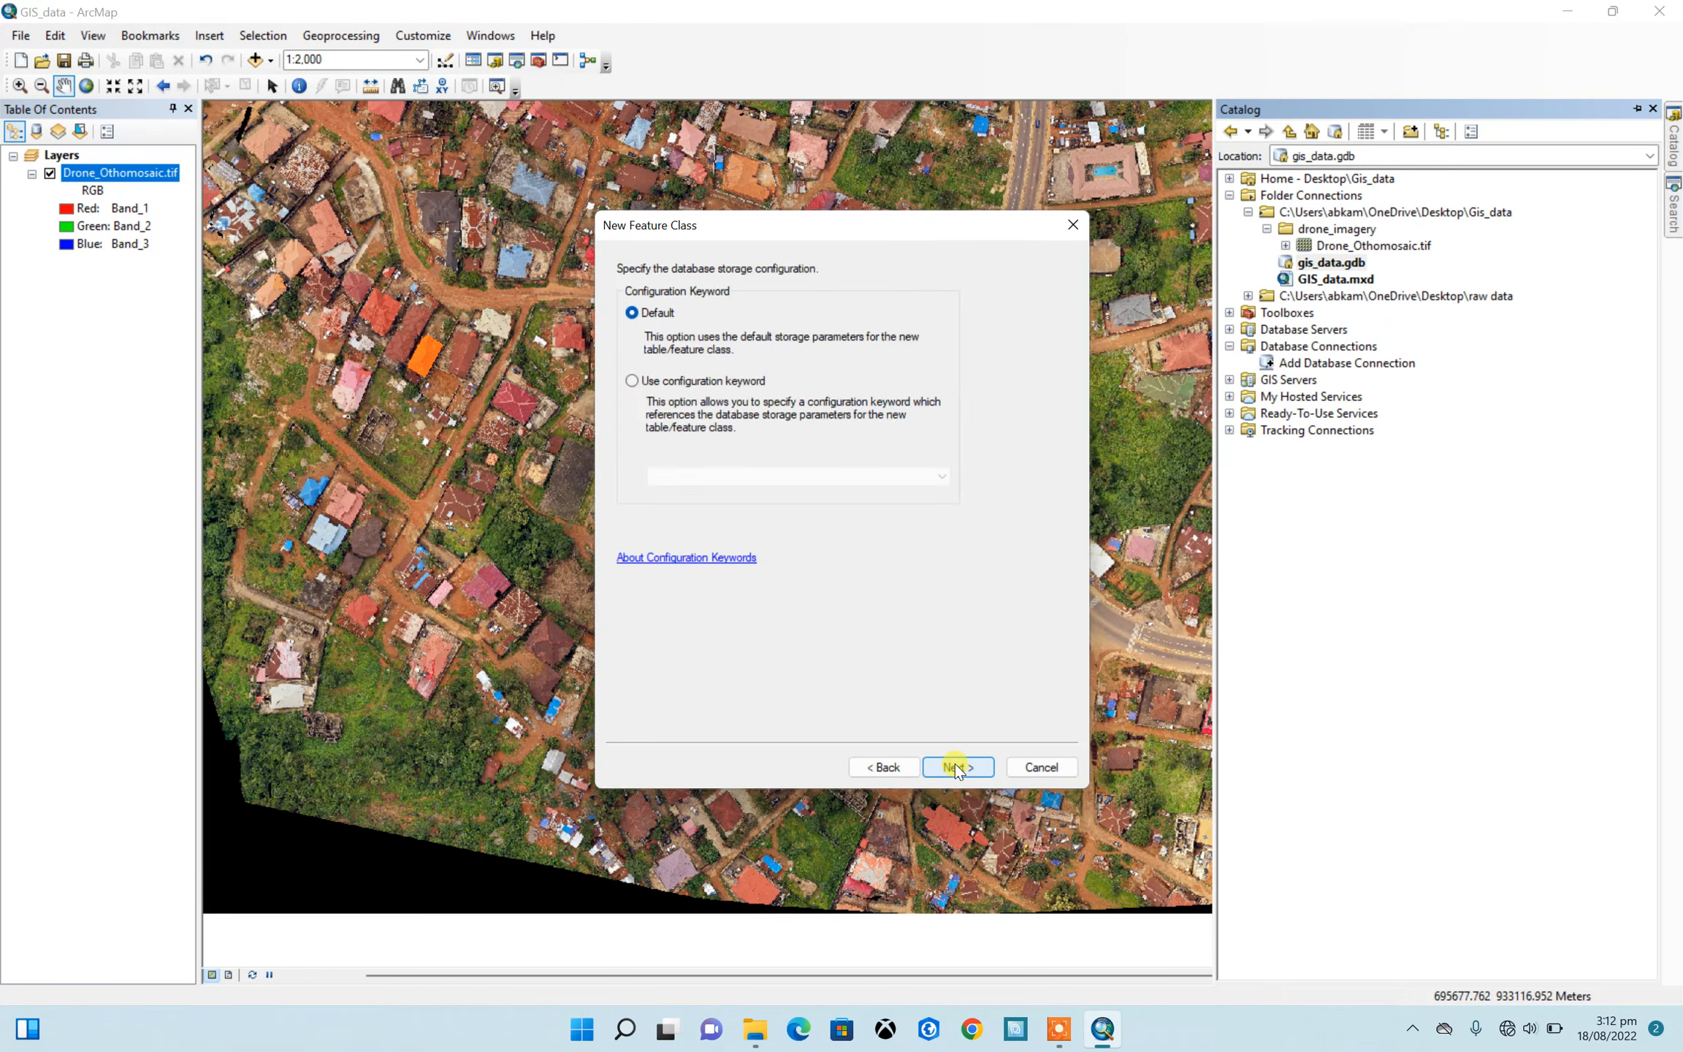
pyautogui.click(956, 769)
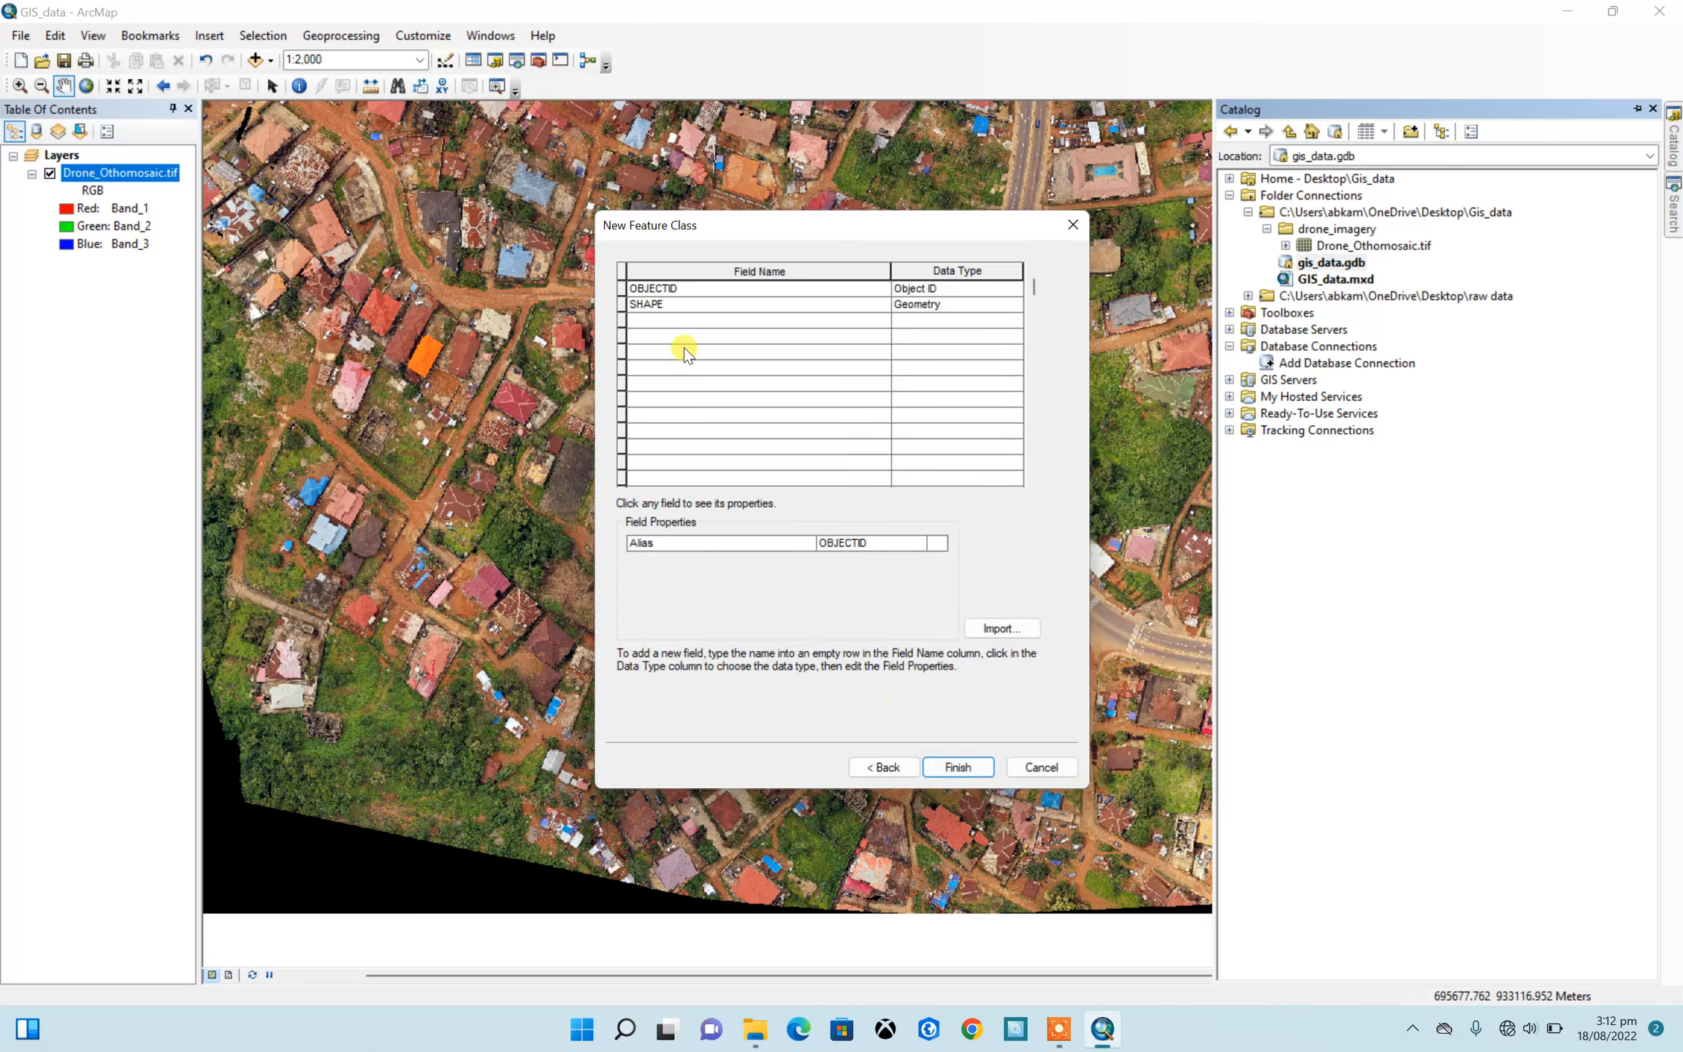
# Step: Enter Feature_type as the name of a new field below SHAPE in the feature class
pyautogui.click(678, 320)
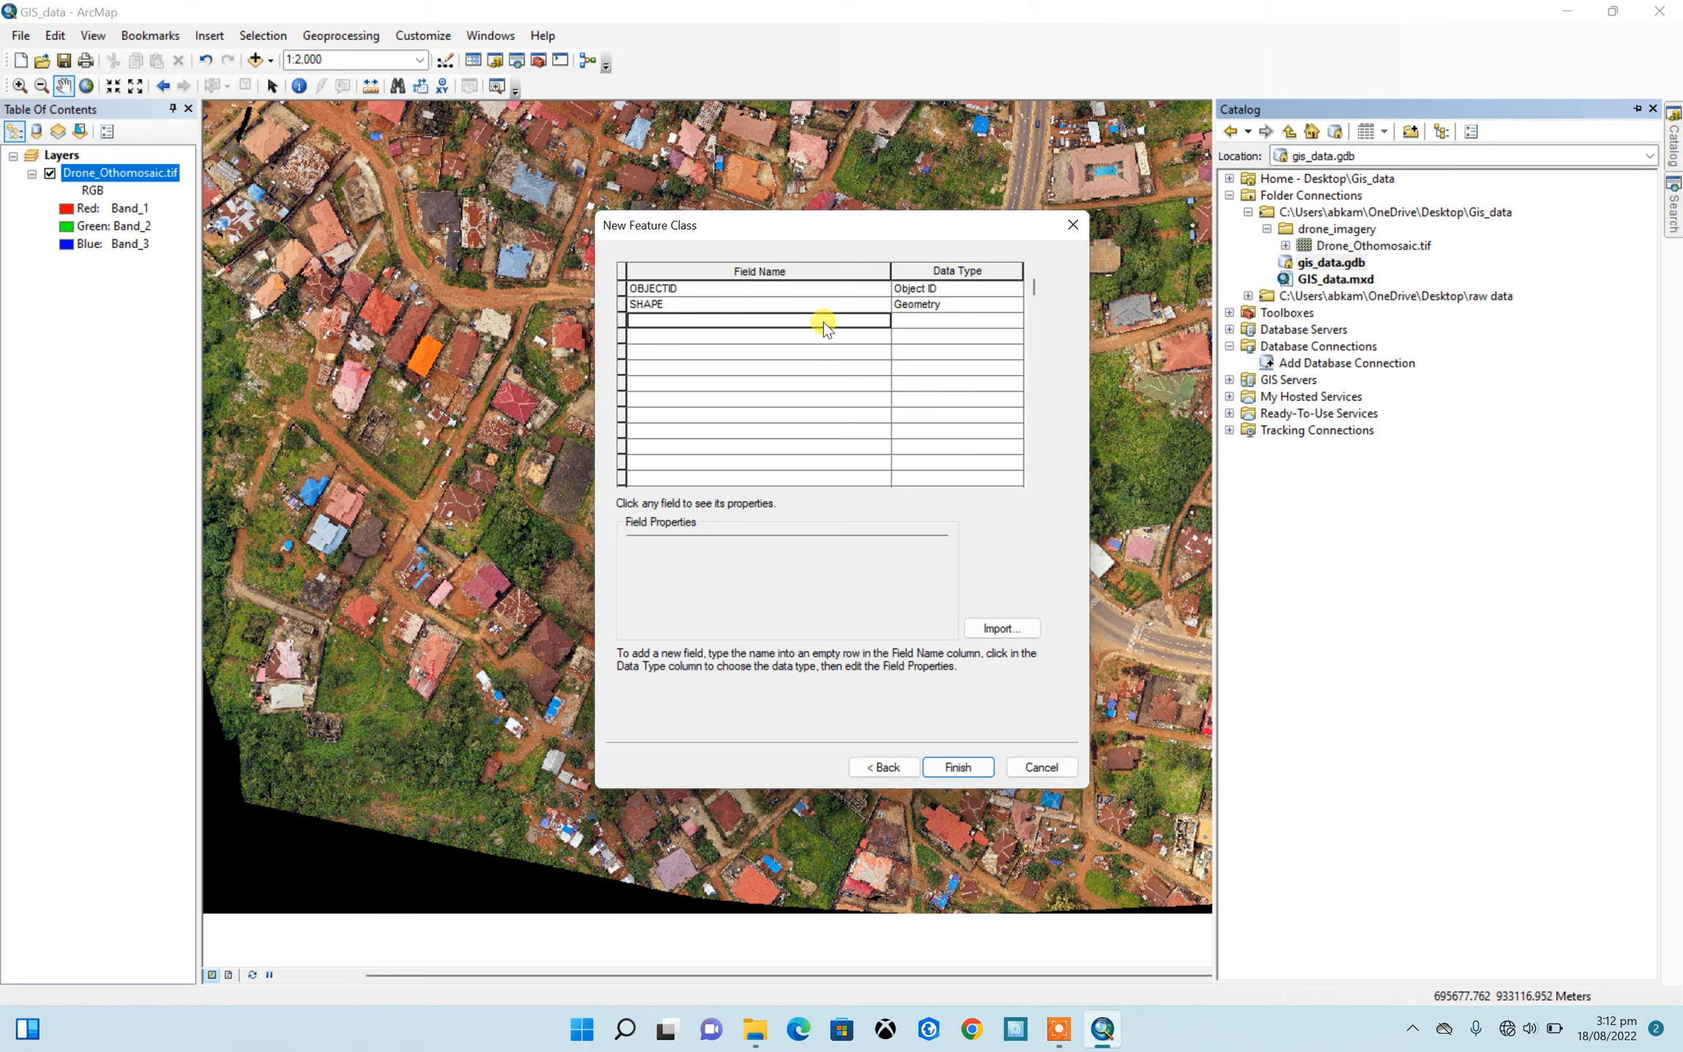
pyautogui.click(920, 326)
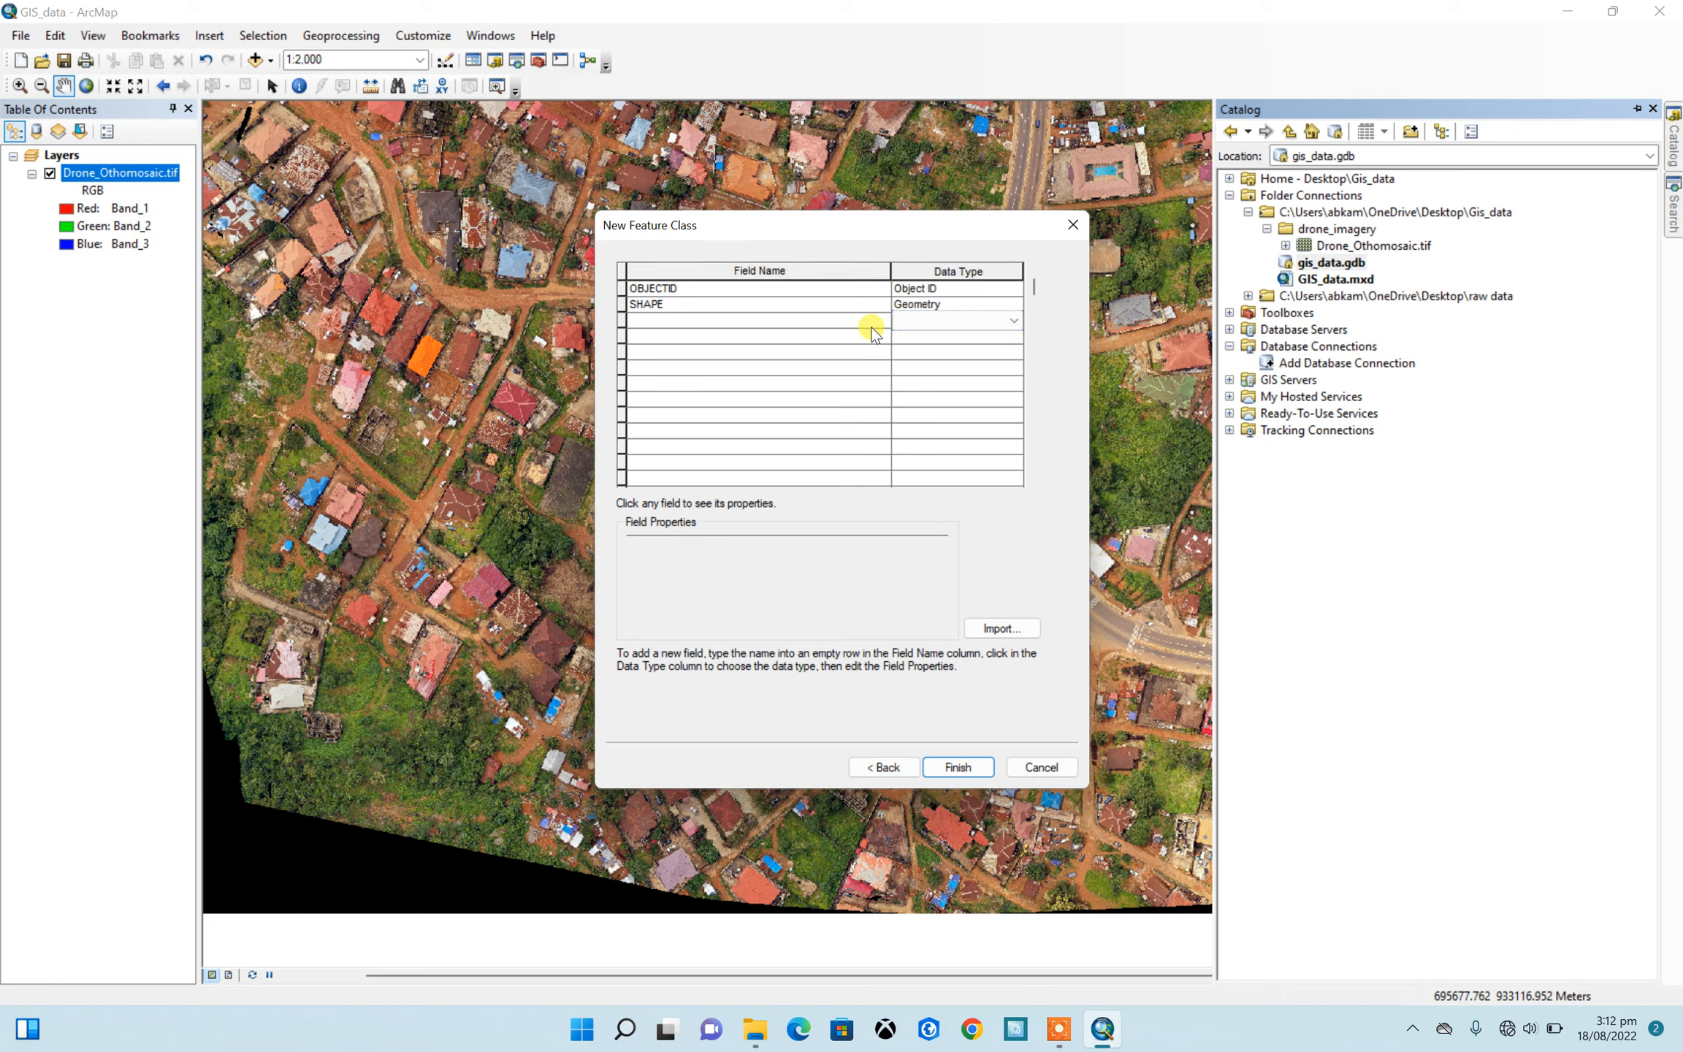
pyautogui.click(811, 320)
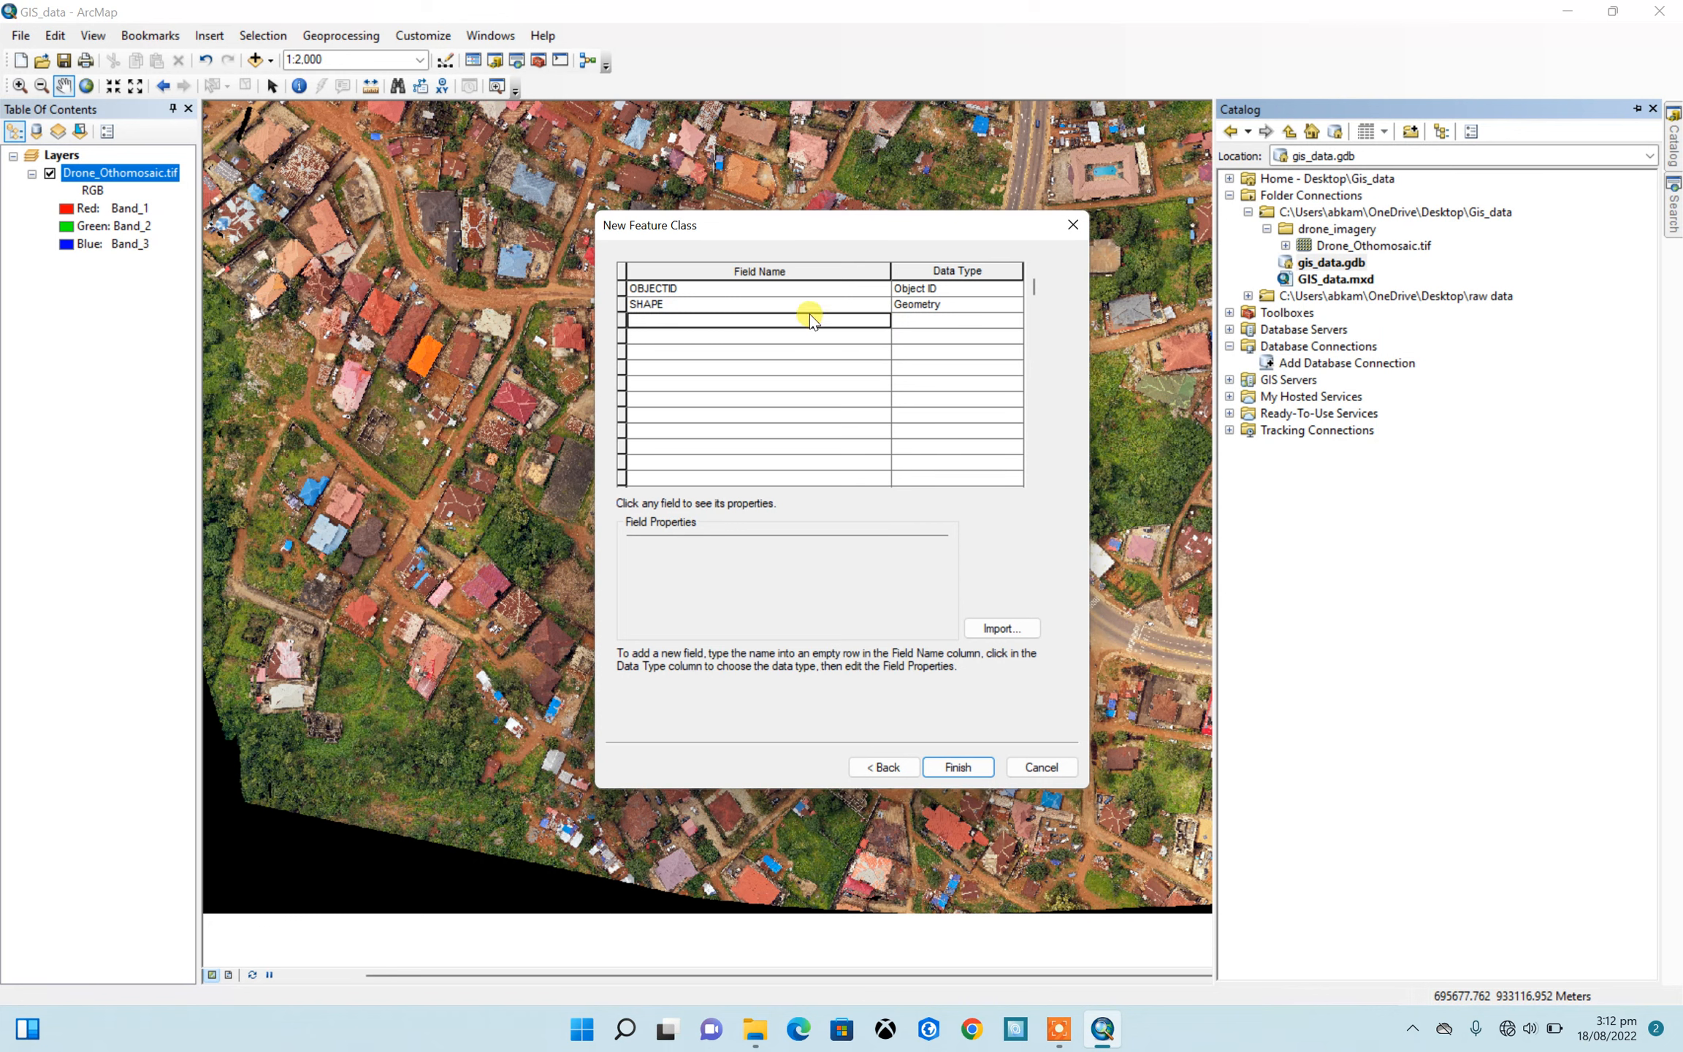
pyautogui.write('Feature_type')
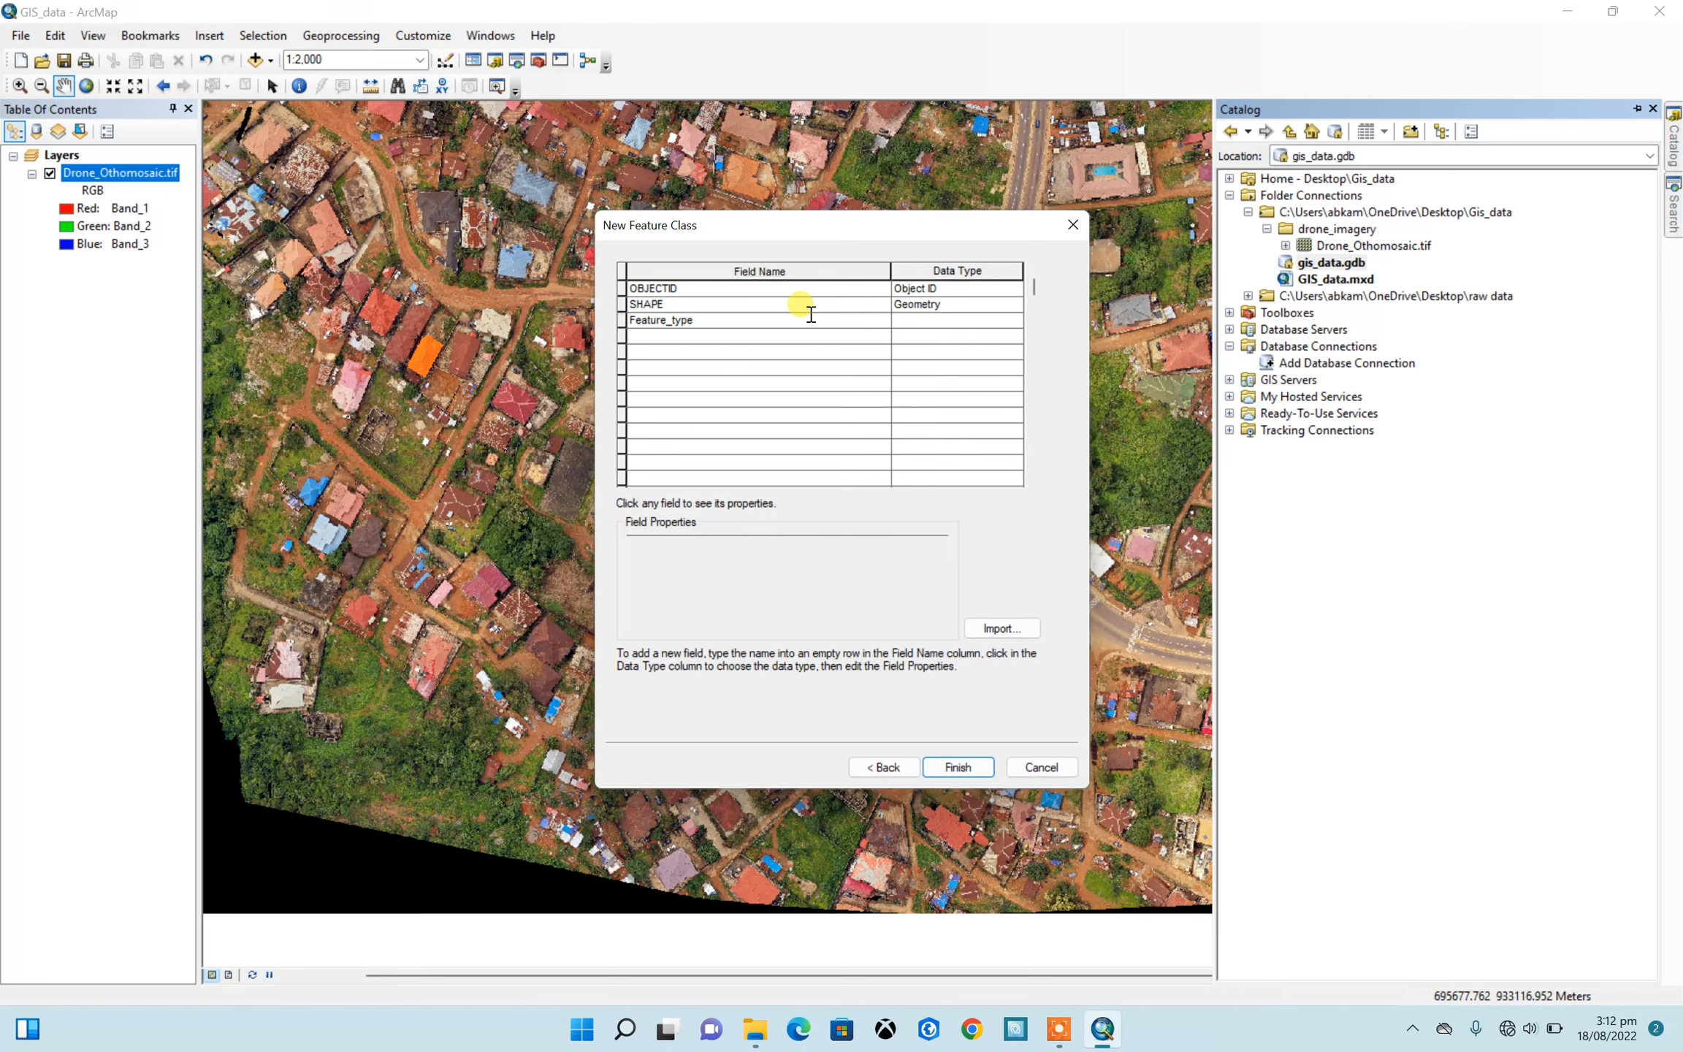
# Step: Set the Feature_type field to Text, add a Float field named Area_SqKm, and finish creating the feature class
pyautogui.click(917, 319)
pyautogui.click(926, 324)
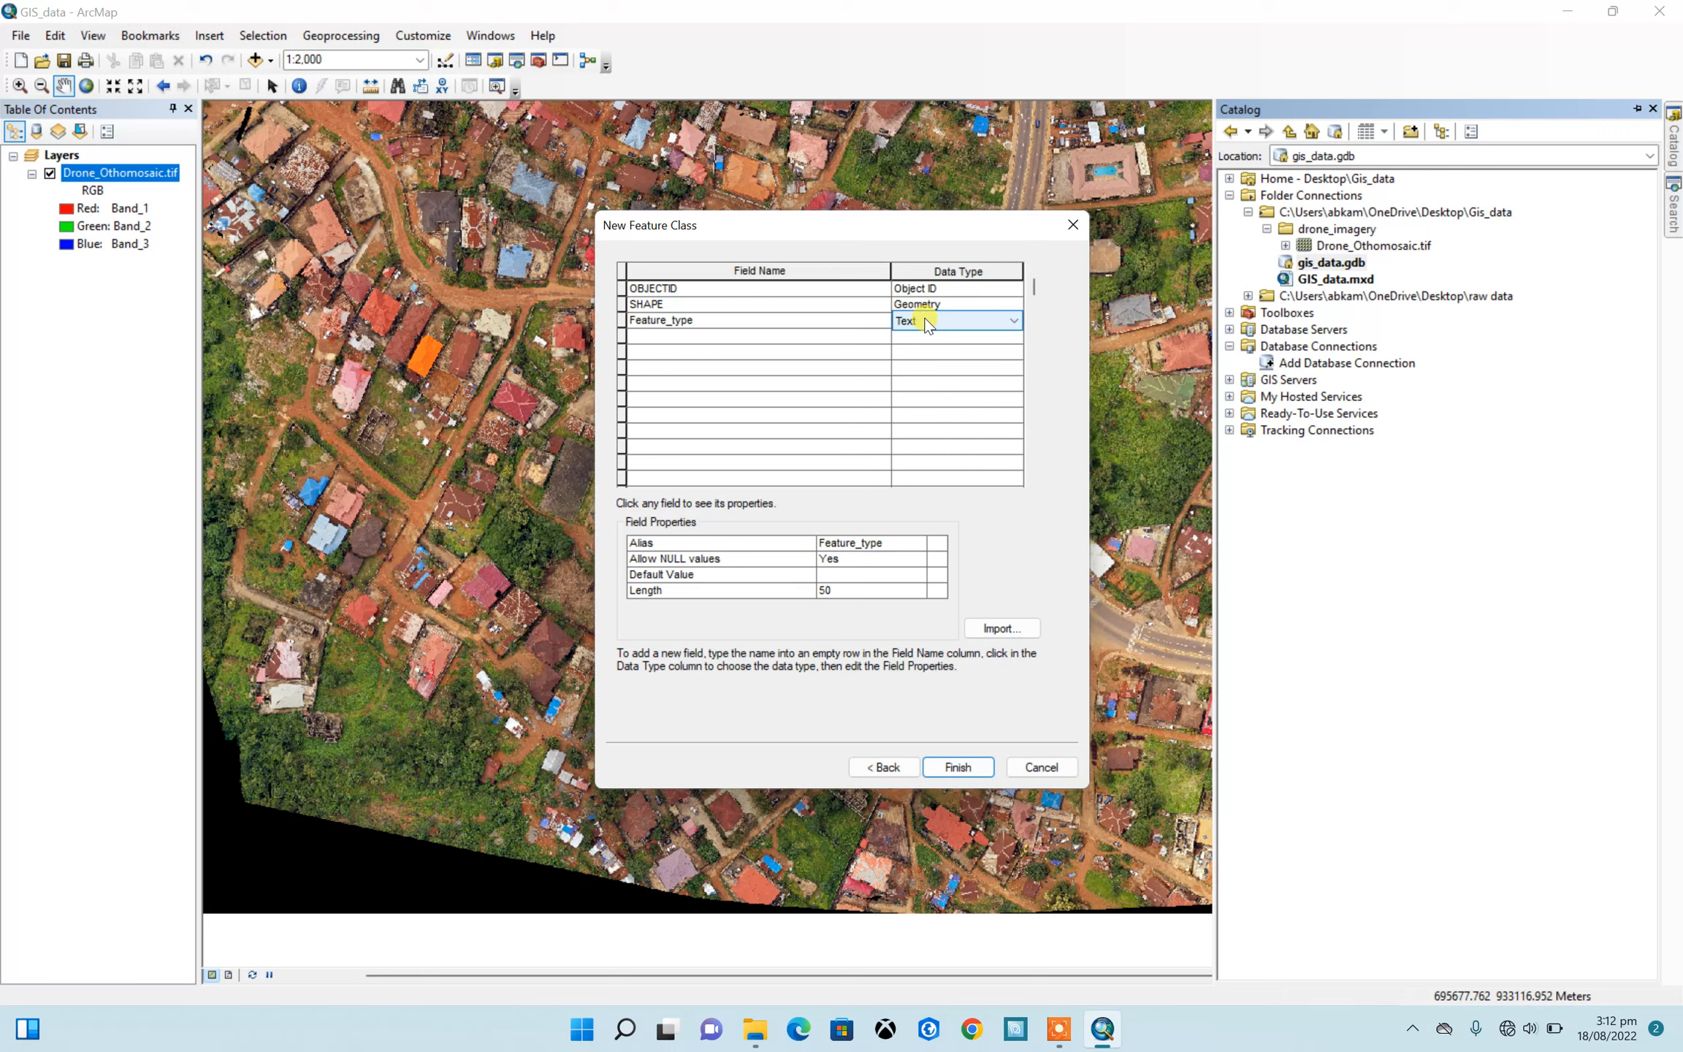
pyautogui.click(847, 337)
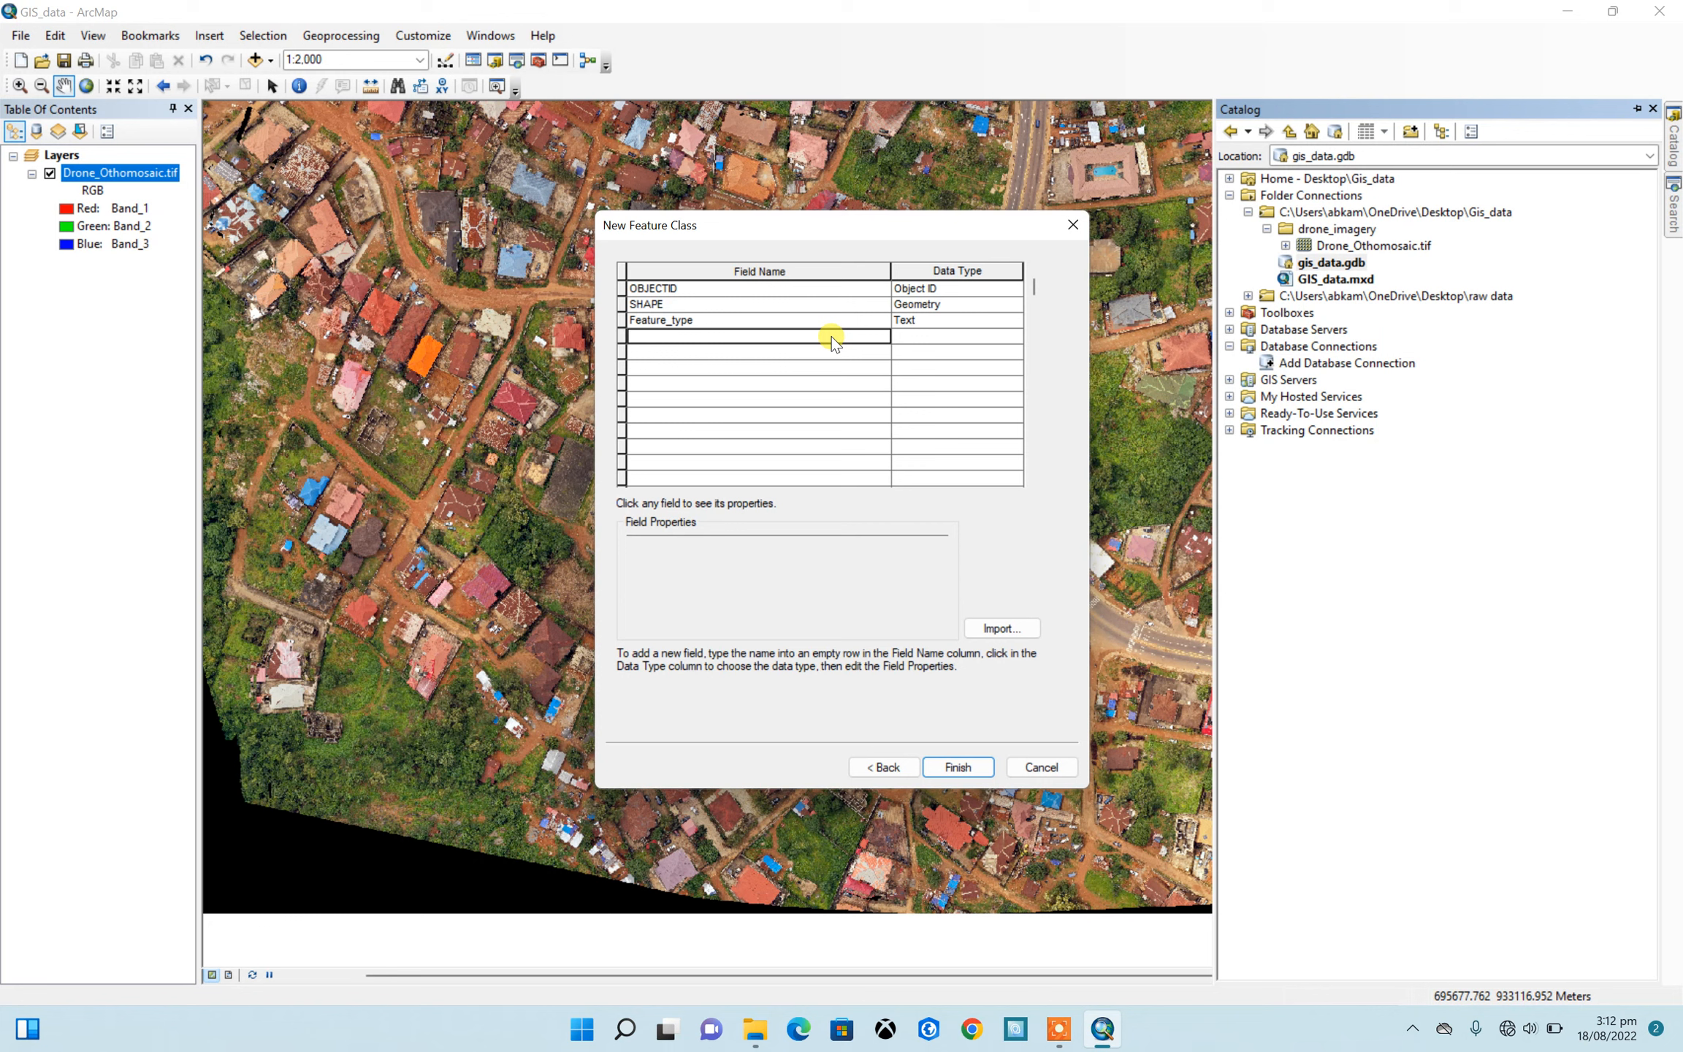
pyautogui.write('Area_SqKm')
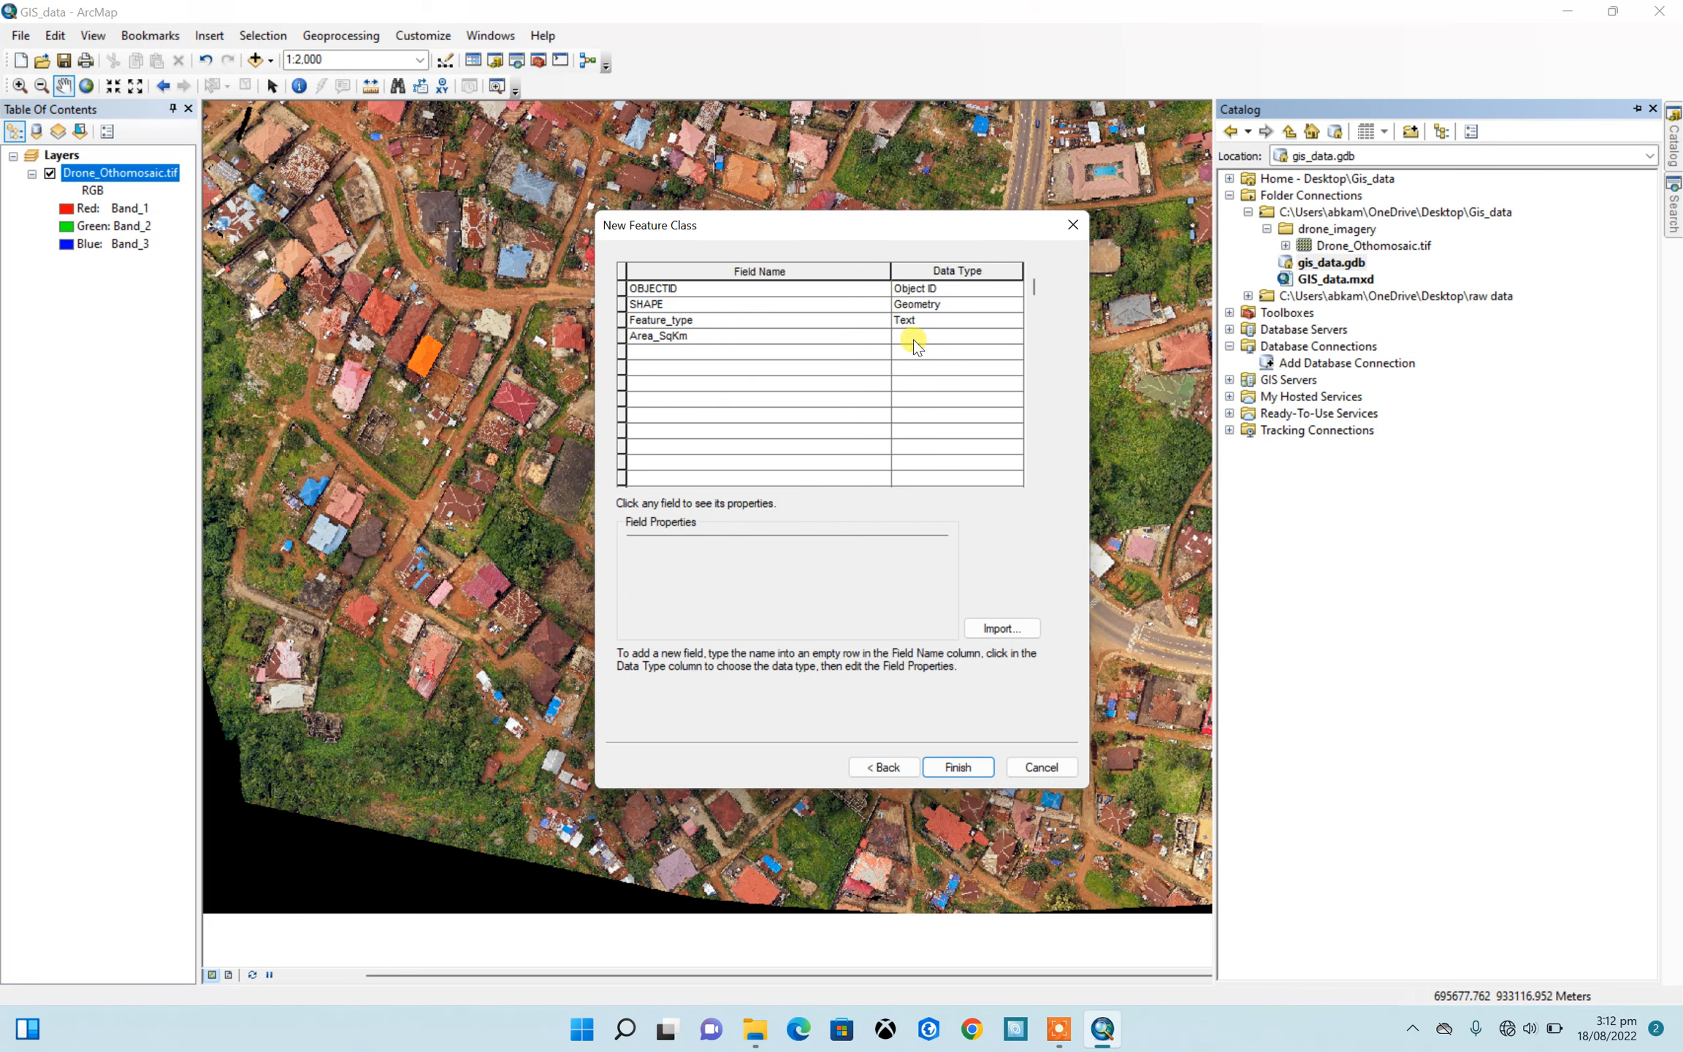
pyautogui.click(914, 340)
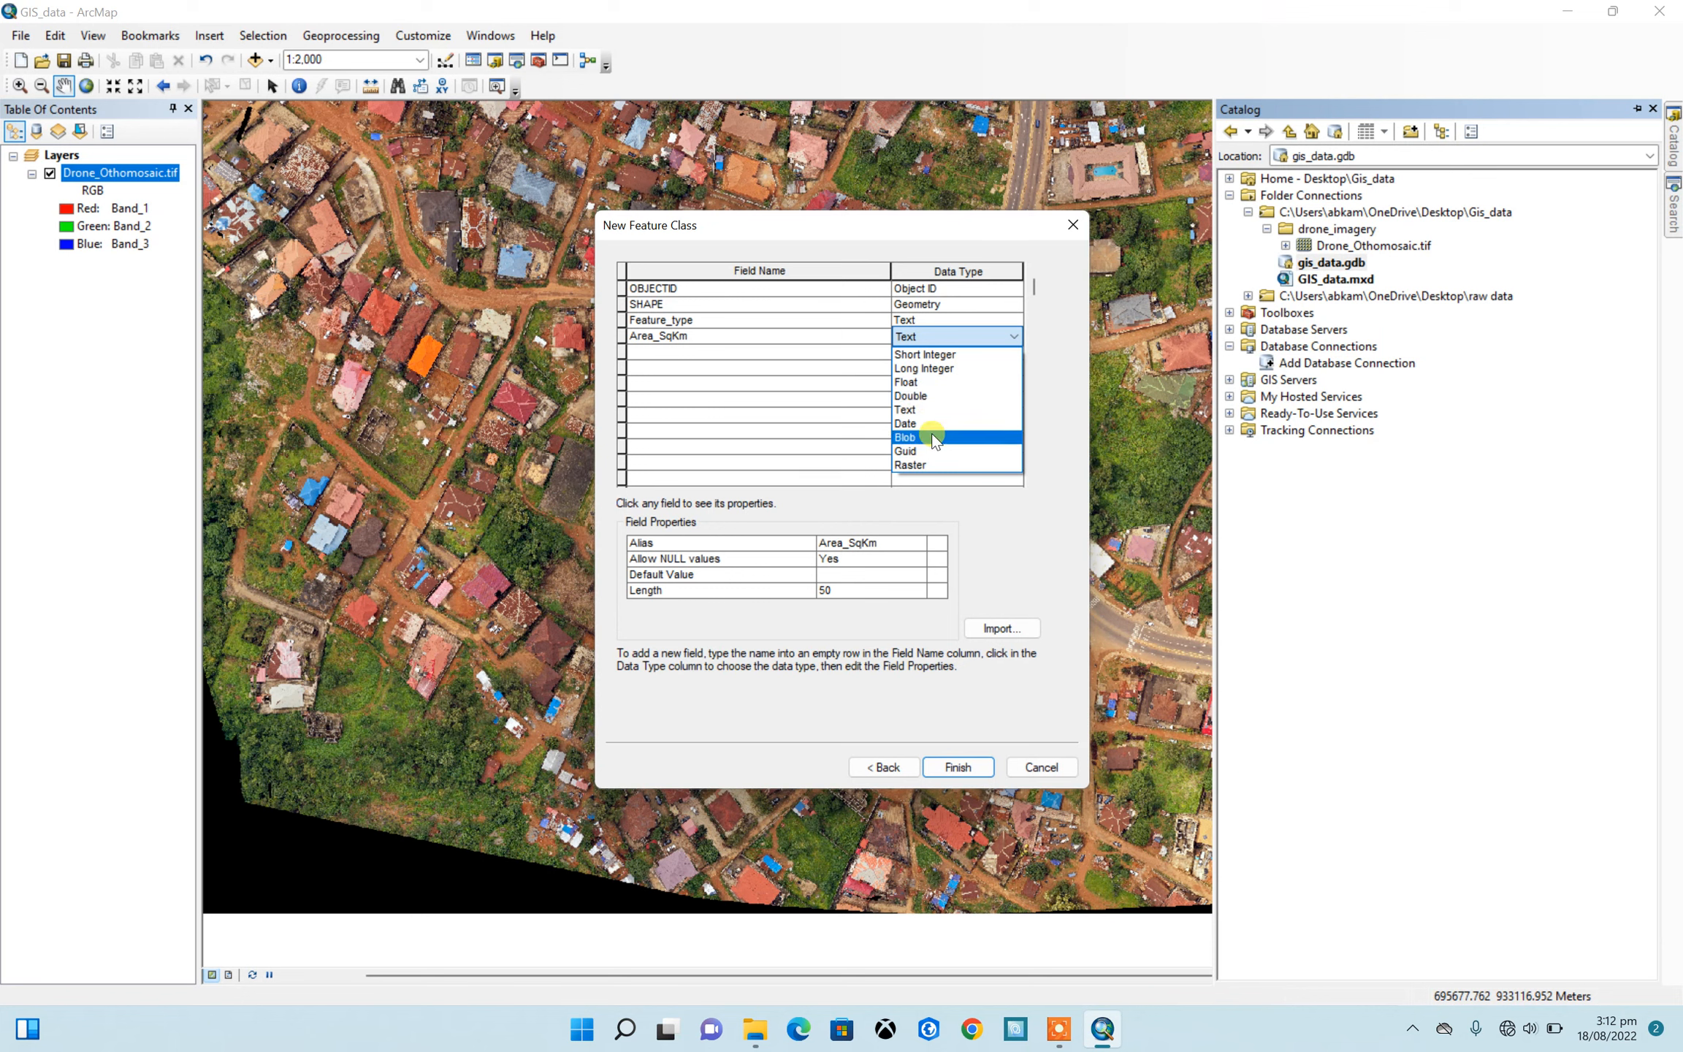
pyautogui.click(923, 383)
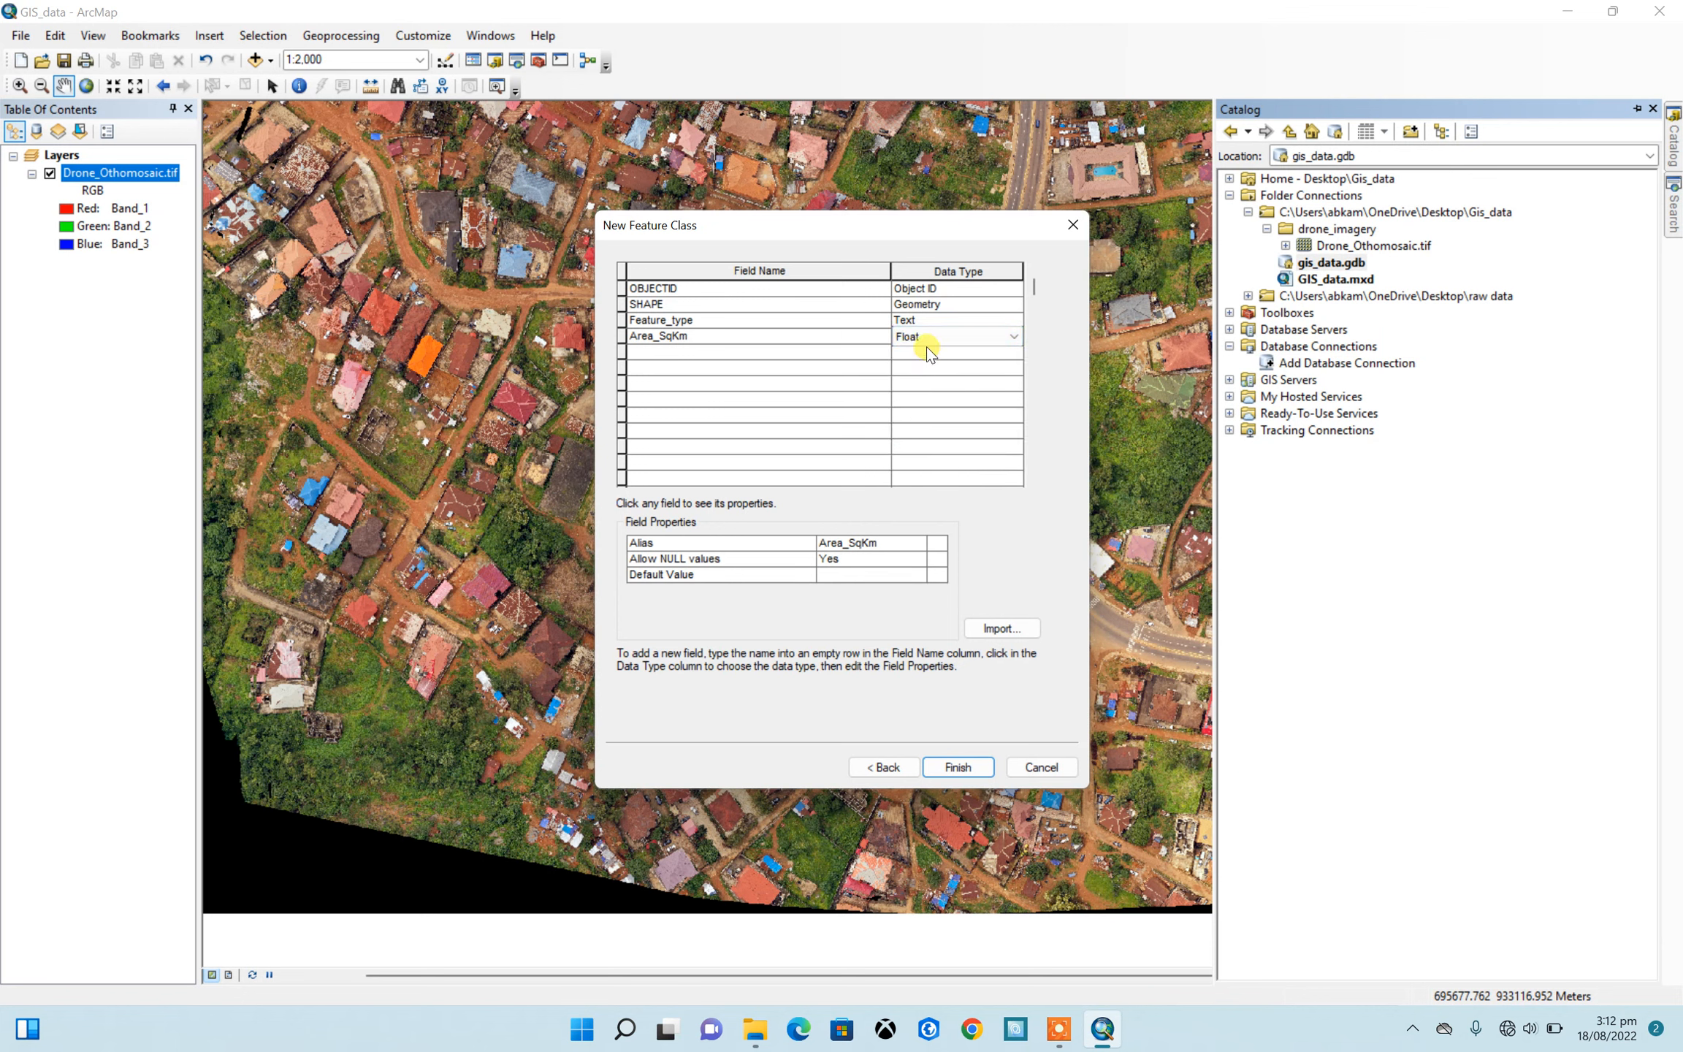
pyautogui.click(957, 766)
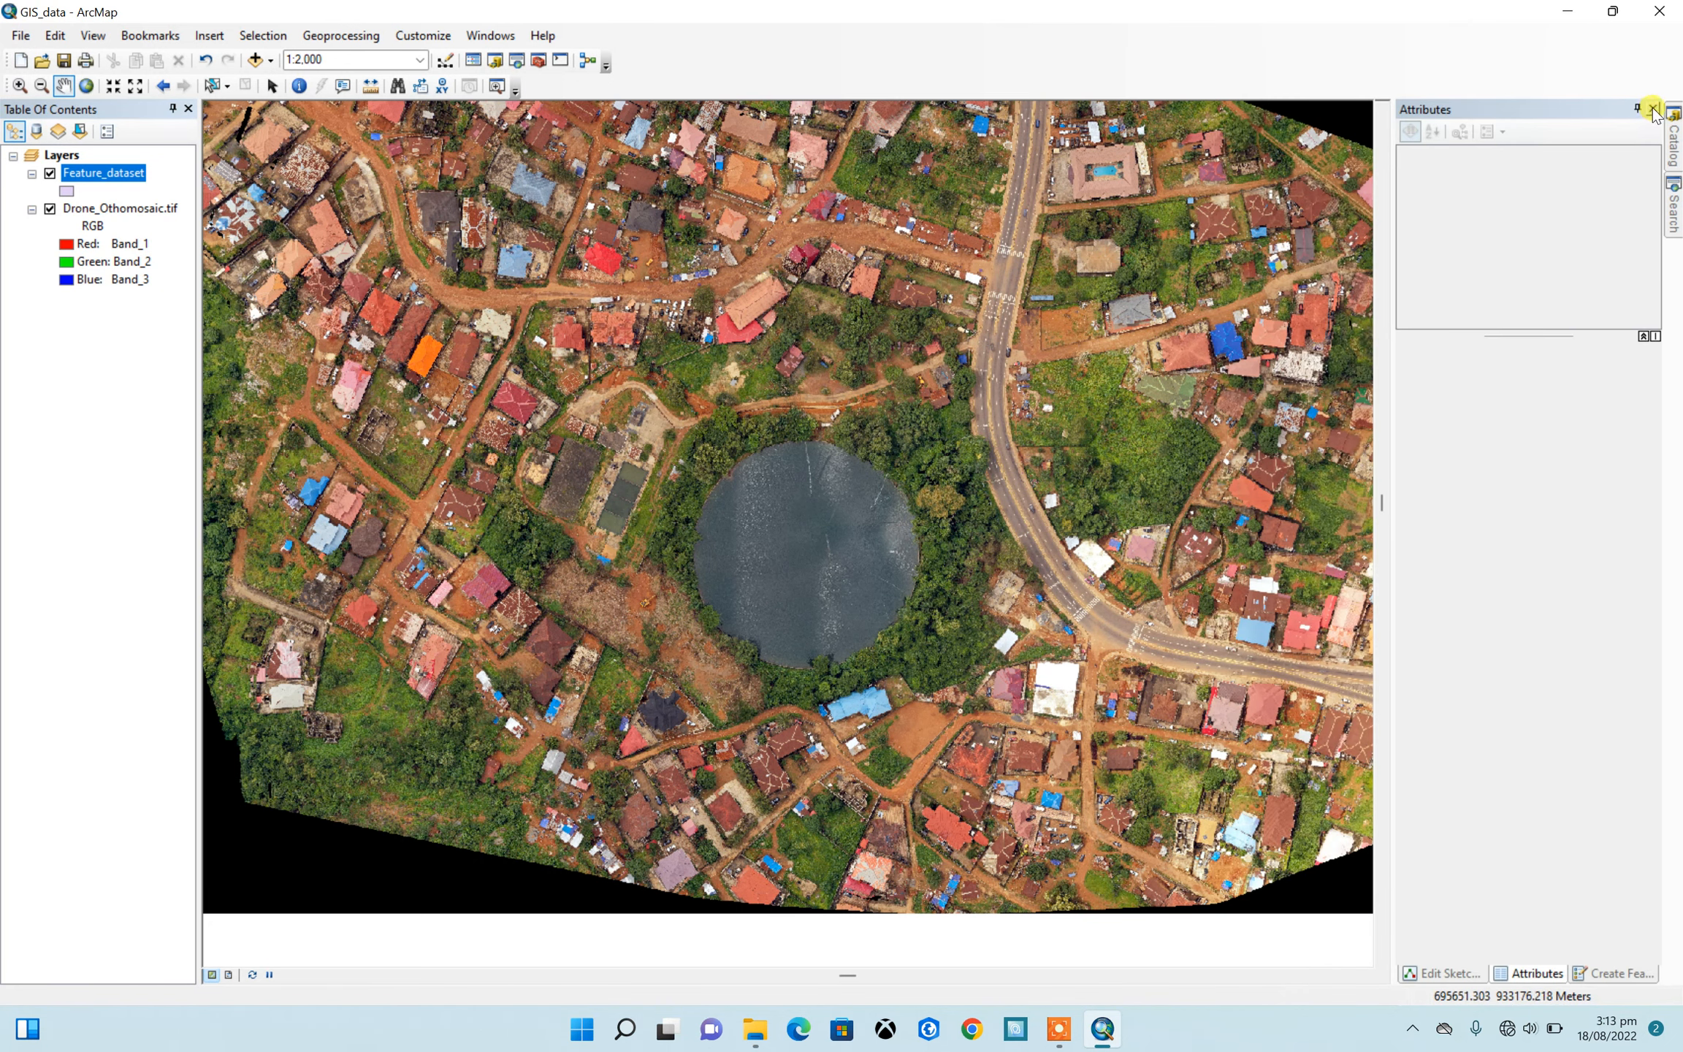
# Step: Close the Attributes, Create Features and Edit Sketch Properties windows to clear the map area
pyautogui.click(1653, 109)
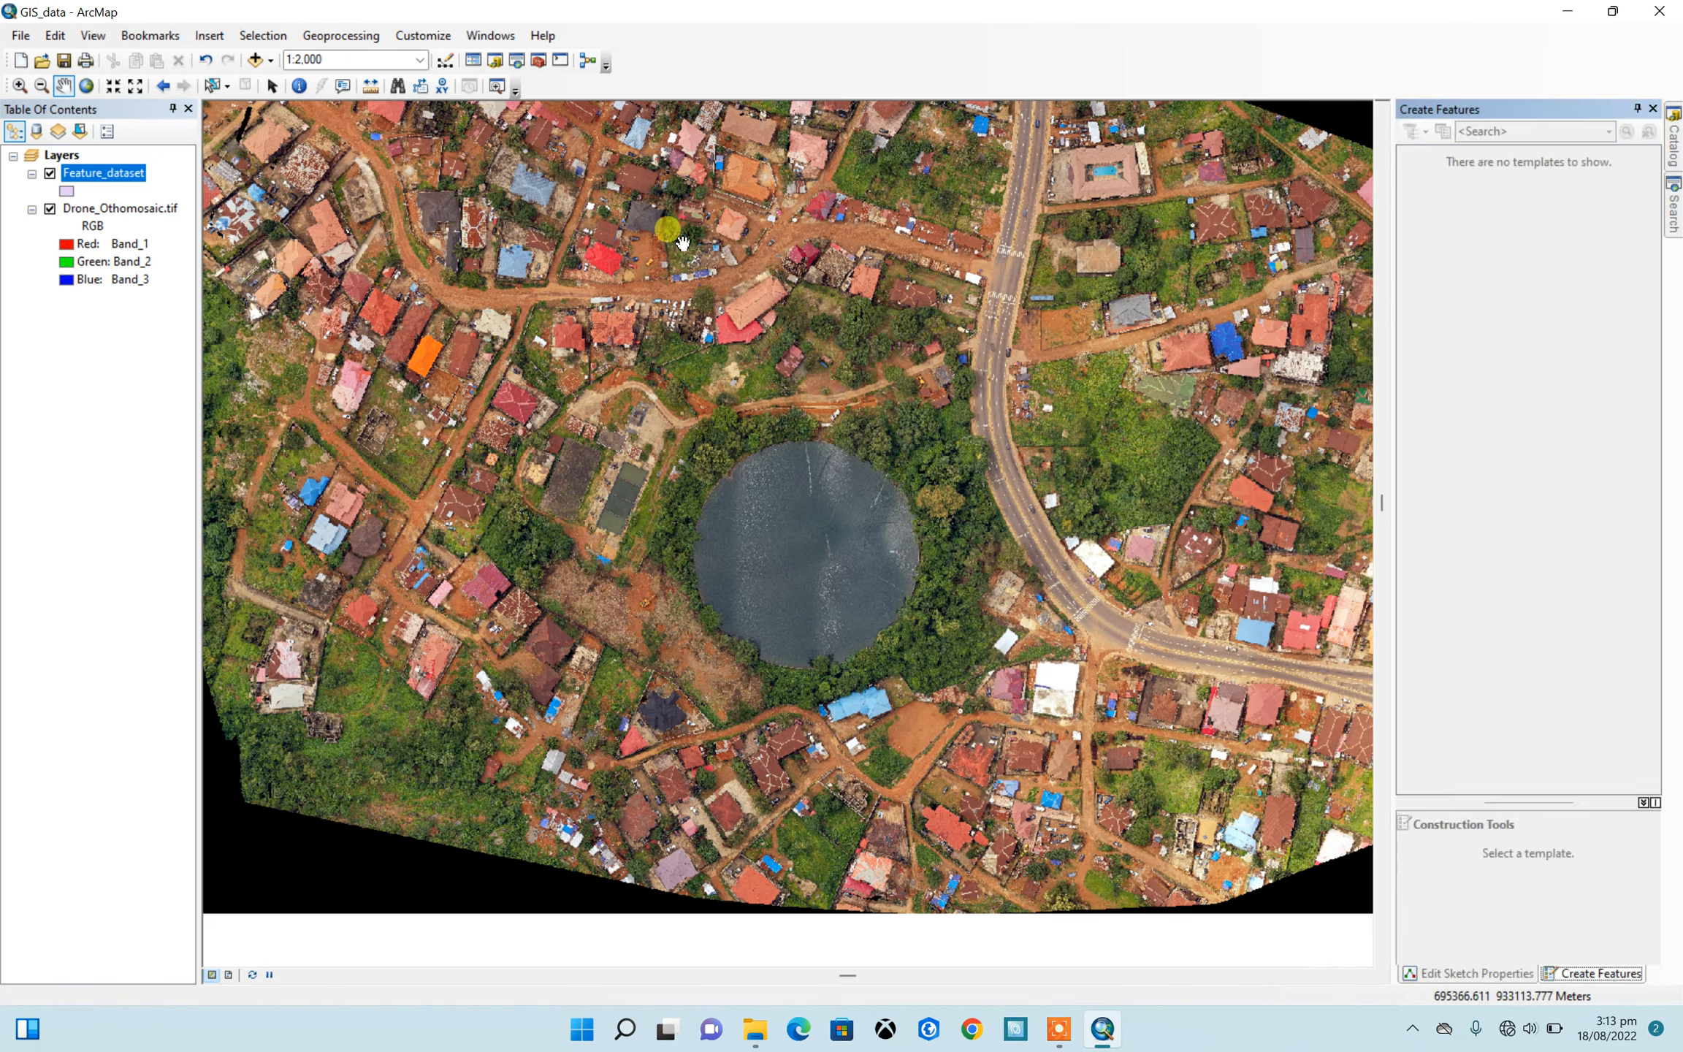
pyautogui.click(1653, 108)
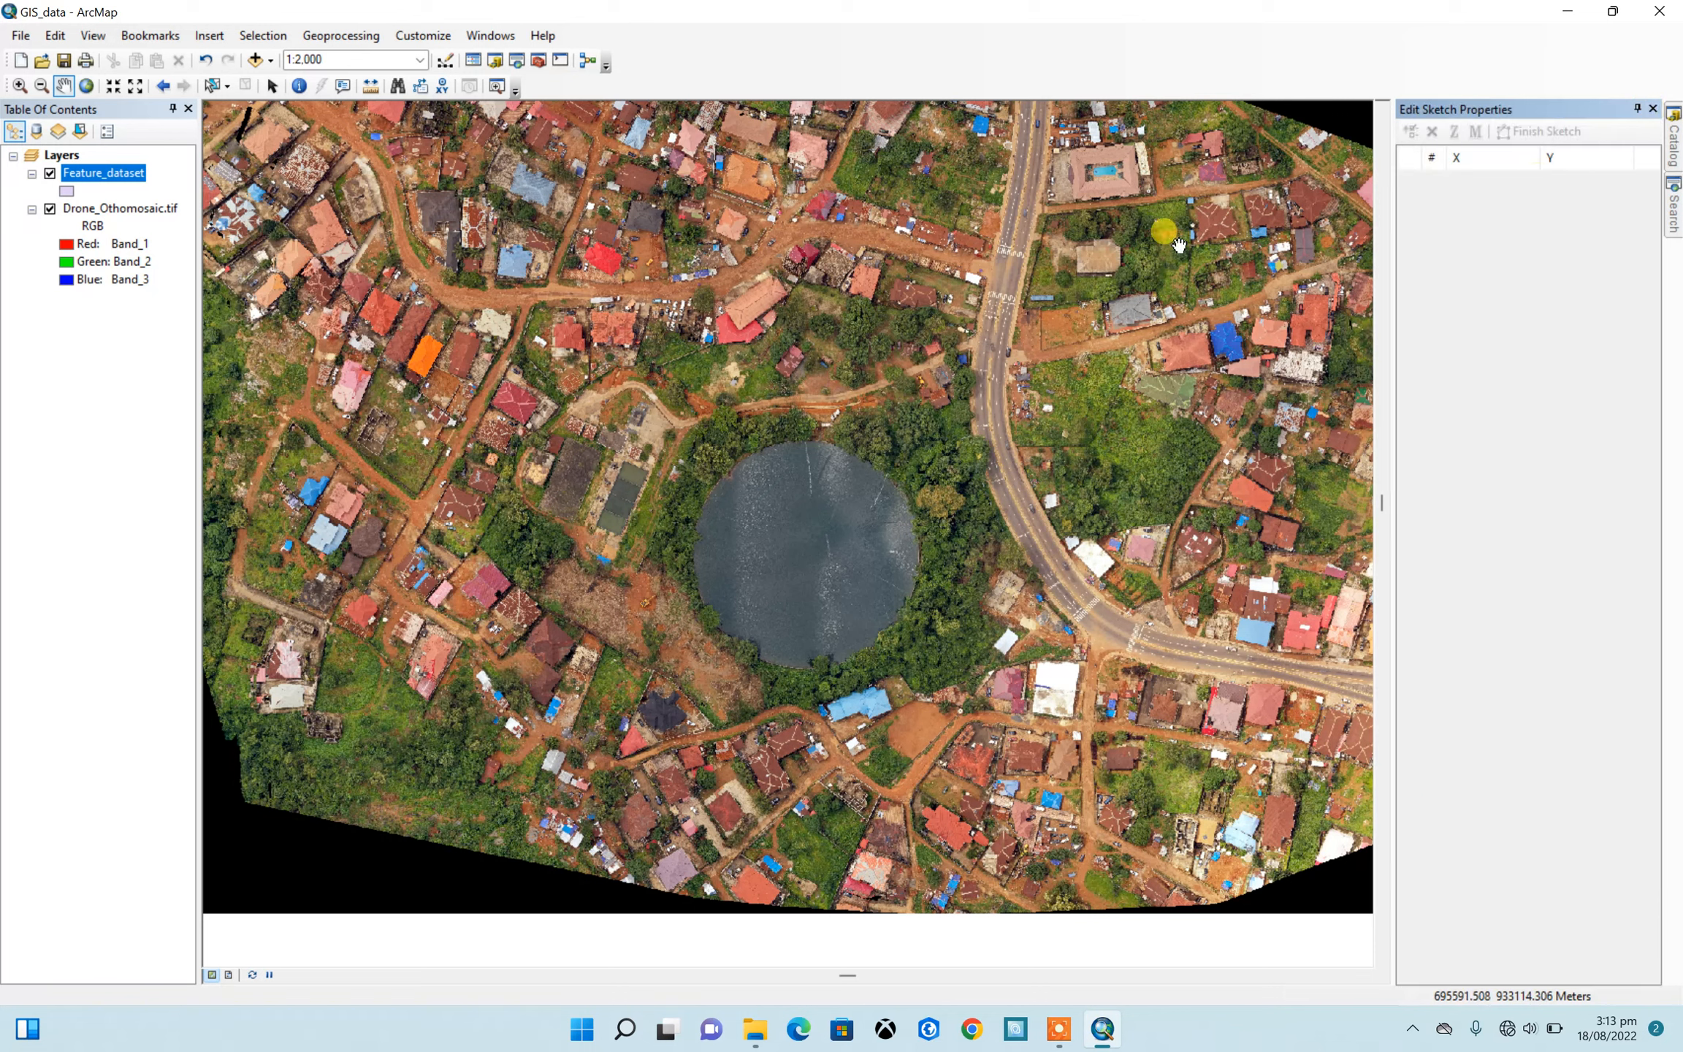
pyautogui.click(1653, 109)
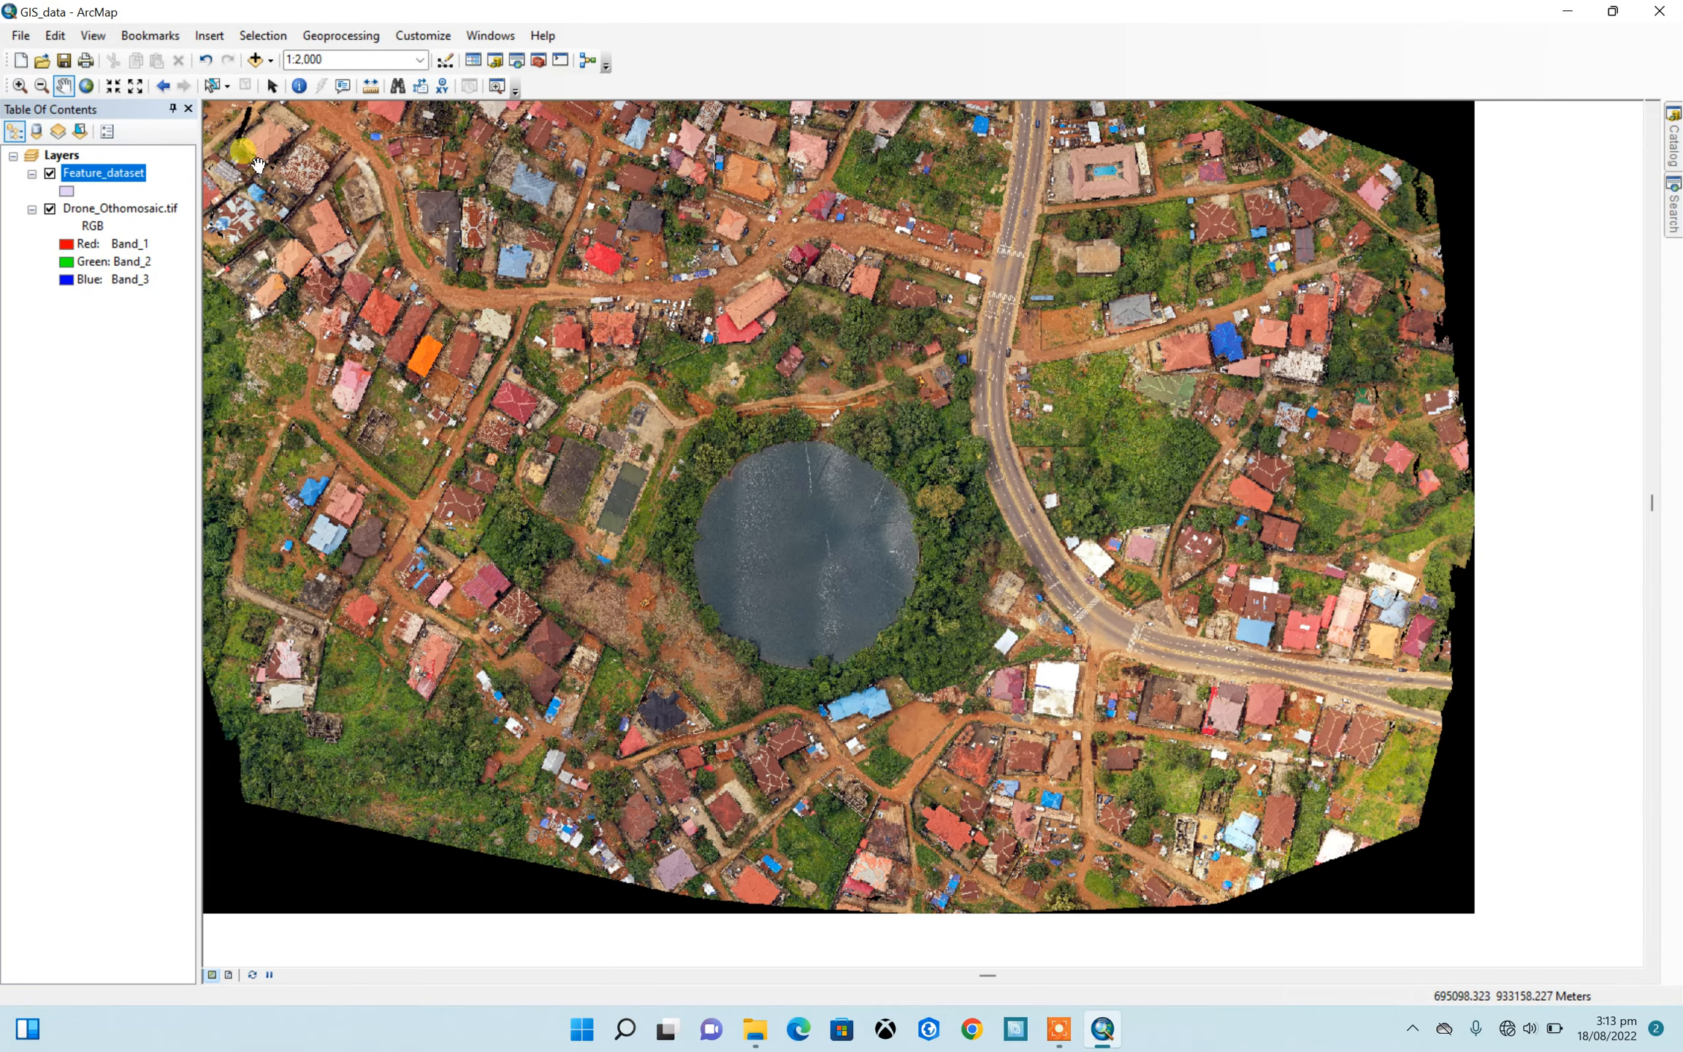
# Step: Examine the fields in the Feature_dataset attribute table, then close the table
pyautogui.rightClick(119, 179)
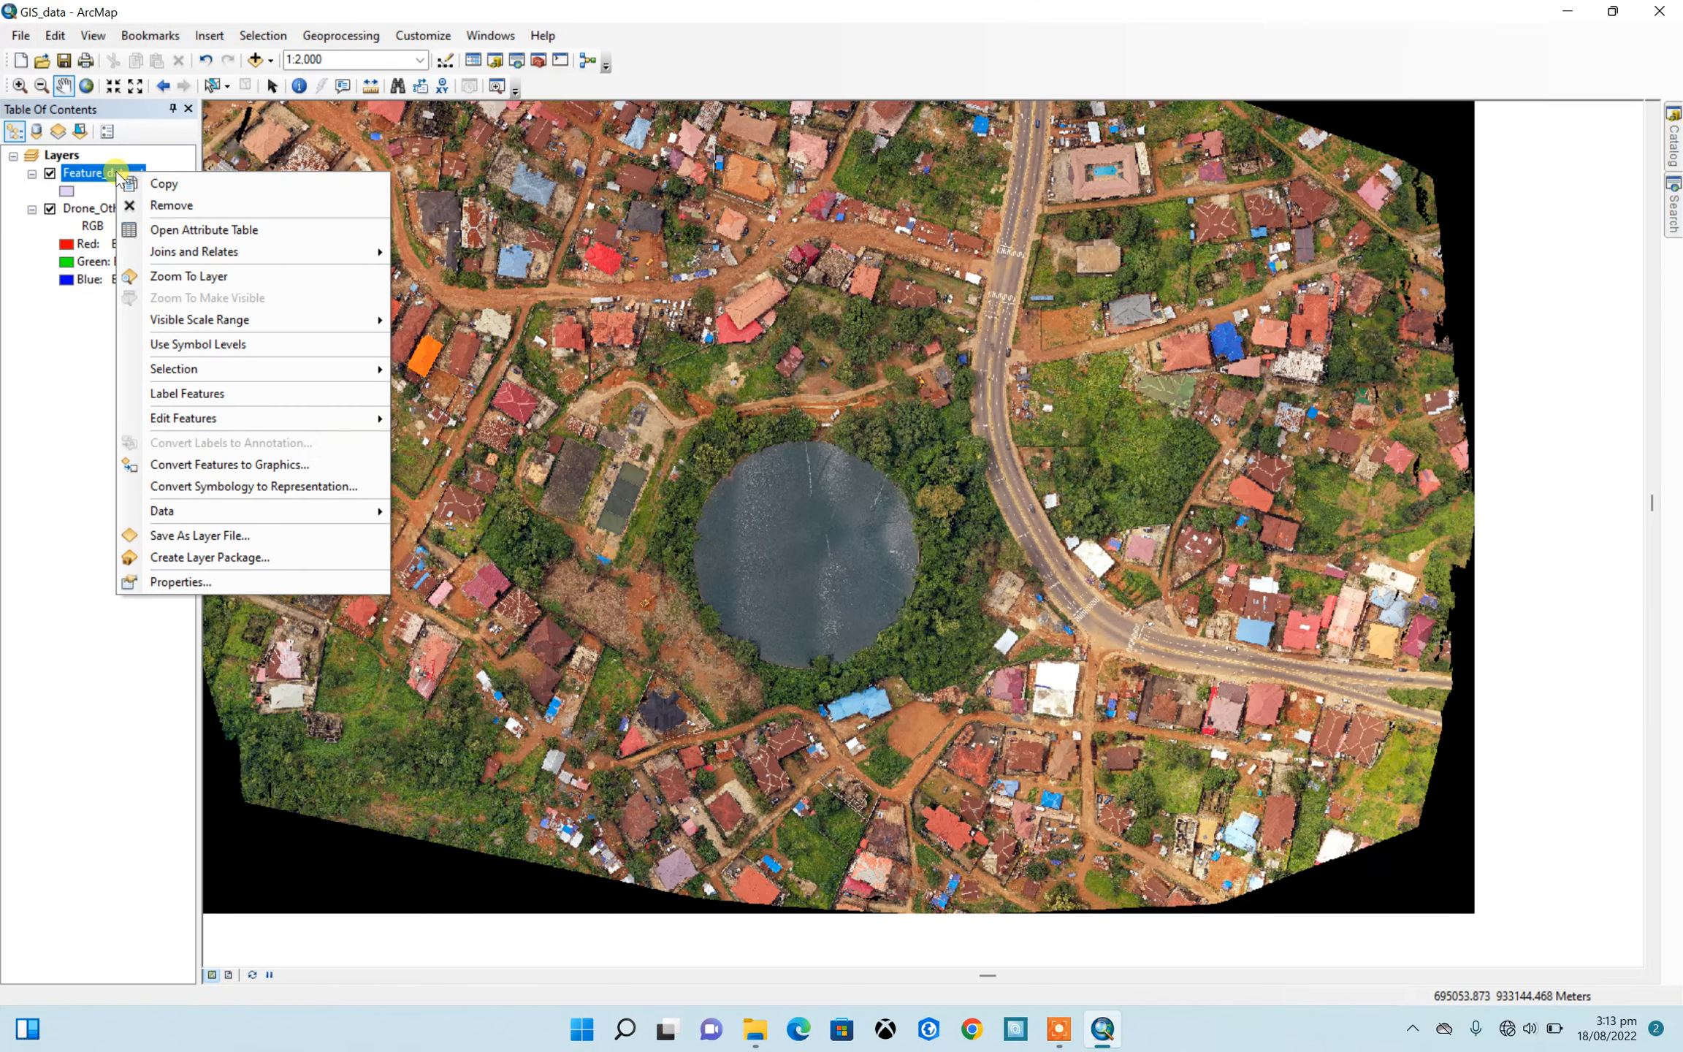
pyautogui.click(183, 230)
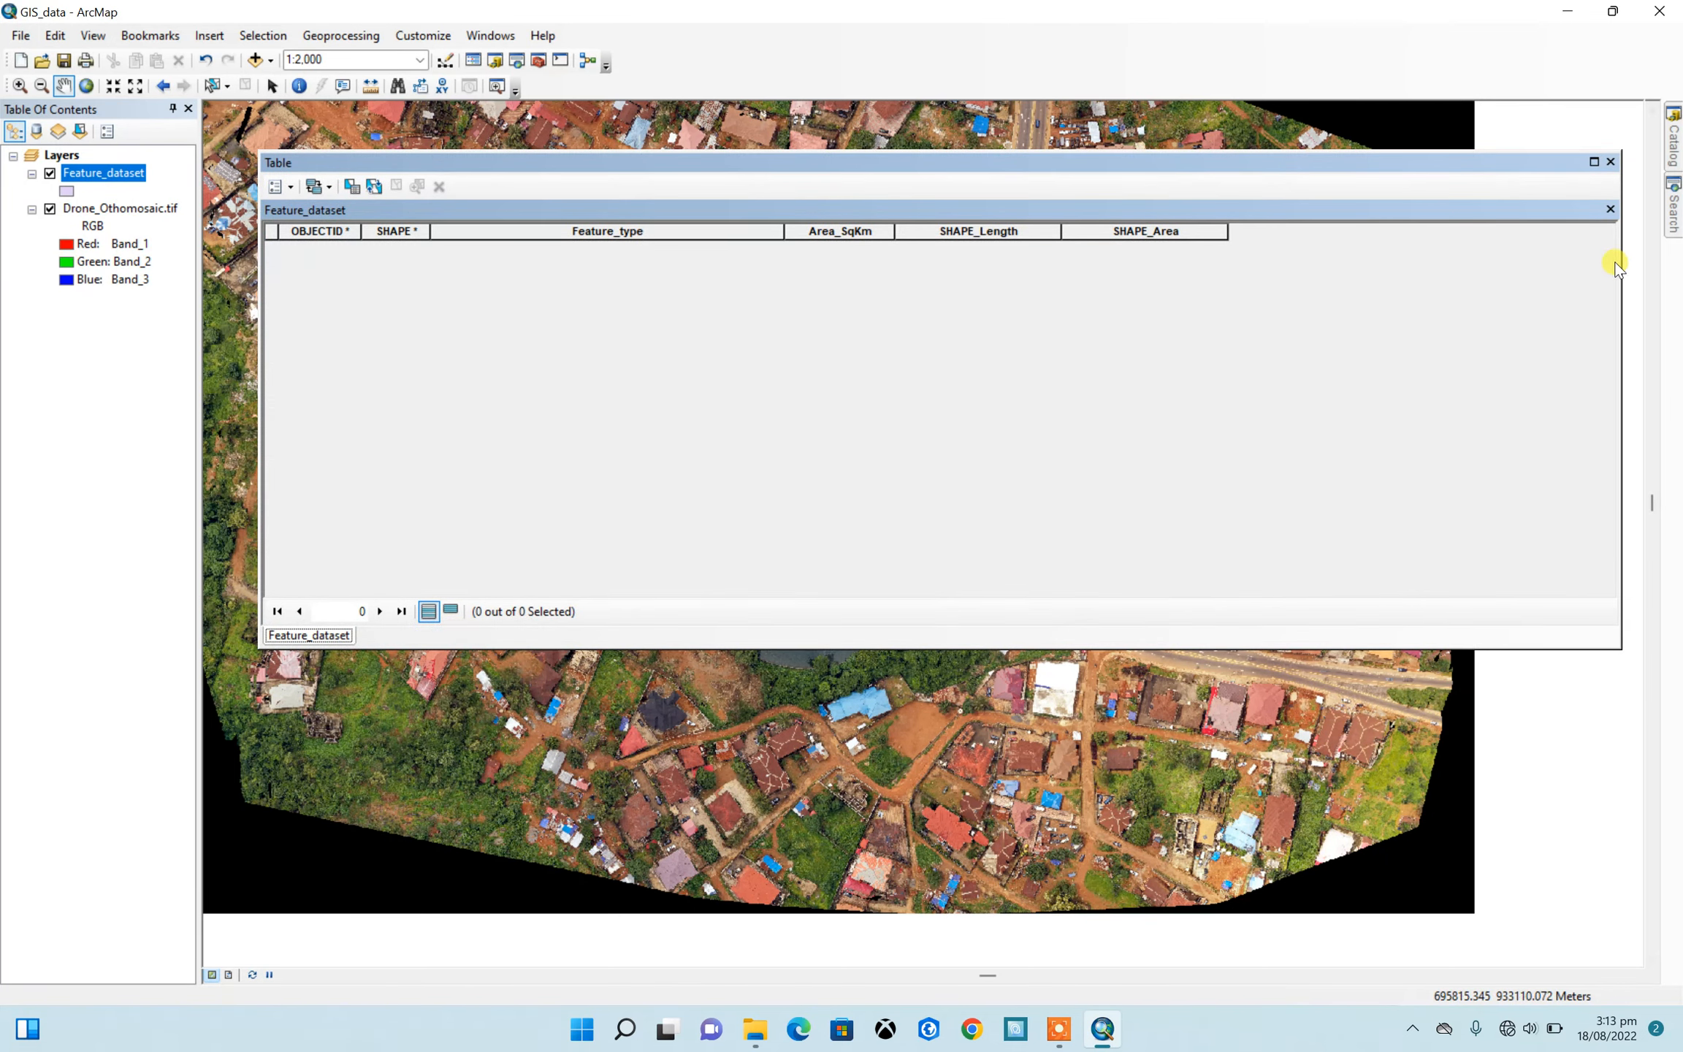
pyautogui.moveTo(1619, 253); pyautogui.dragTo(1290, 234)
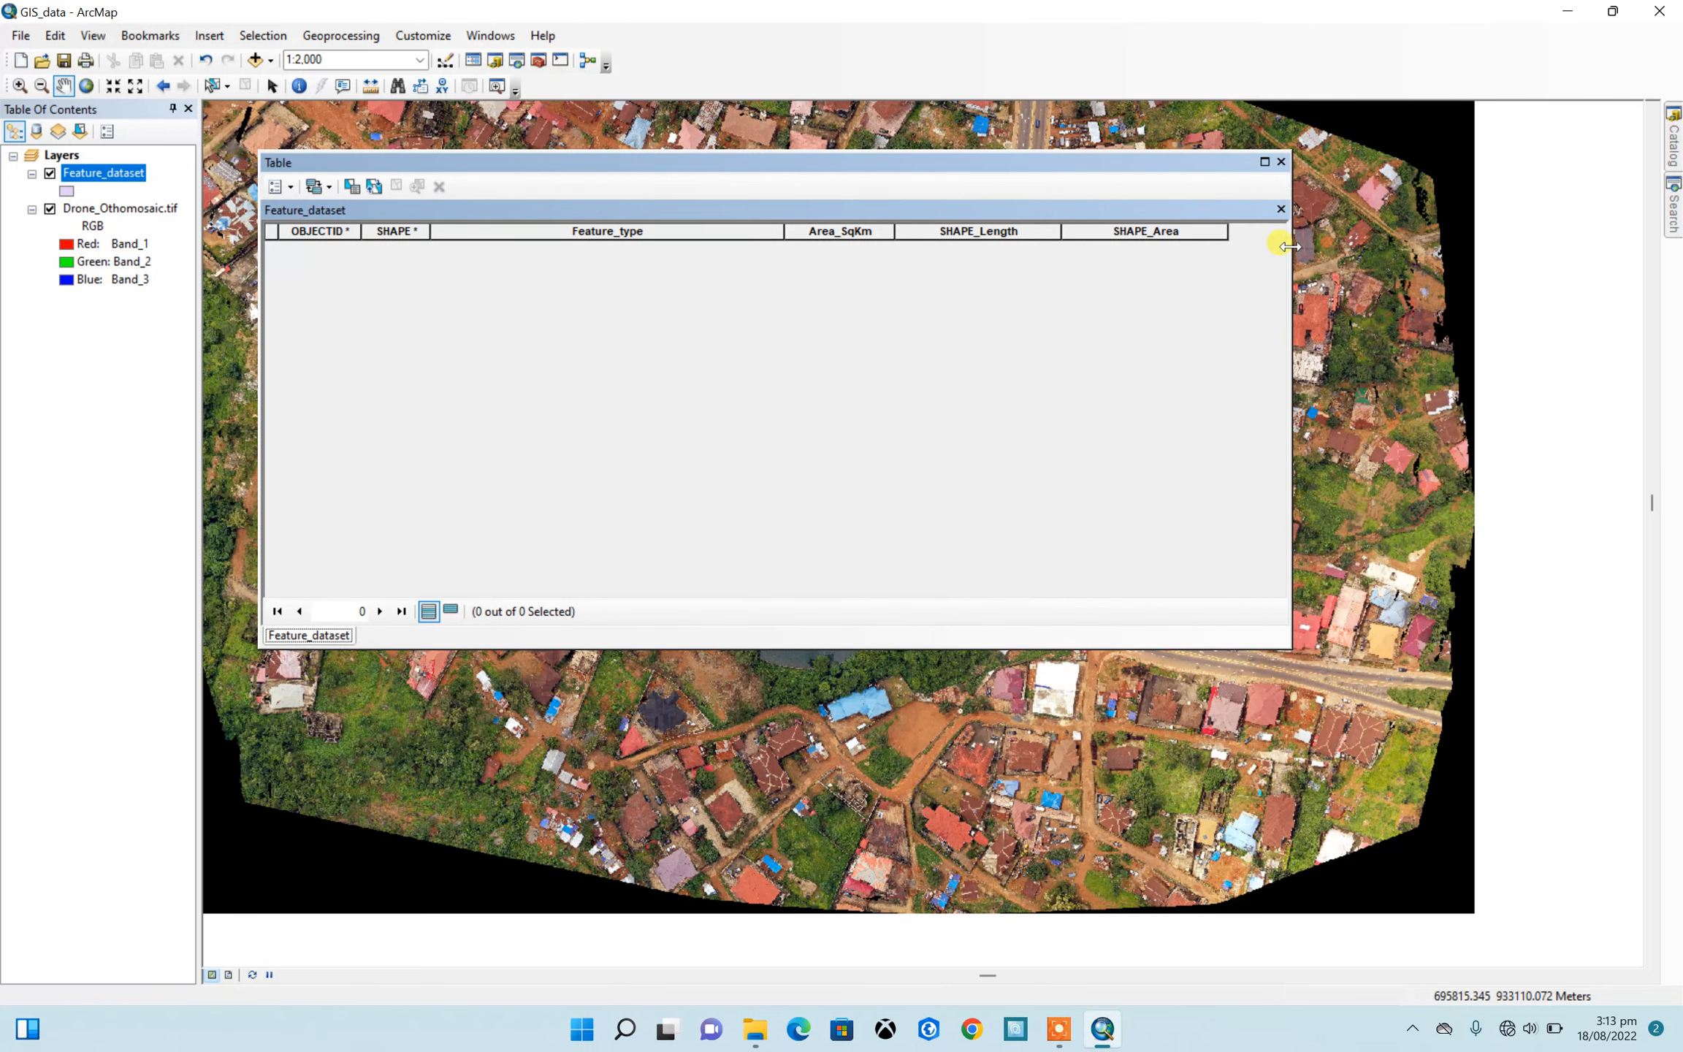
pyautogui.click(1281, 162)
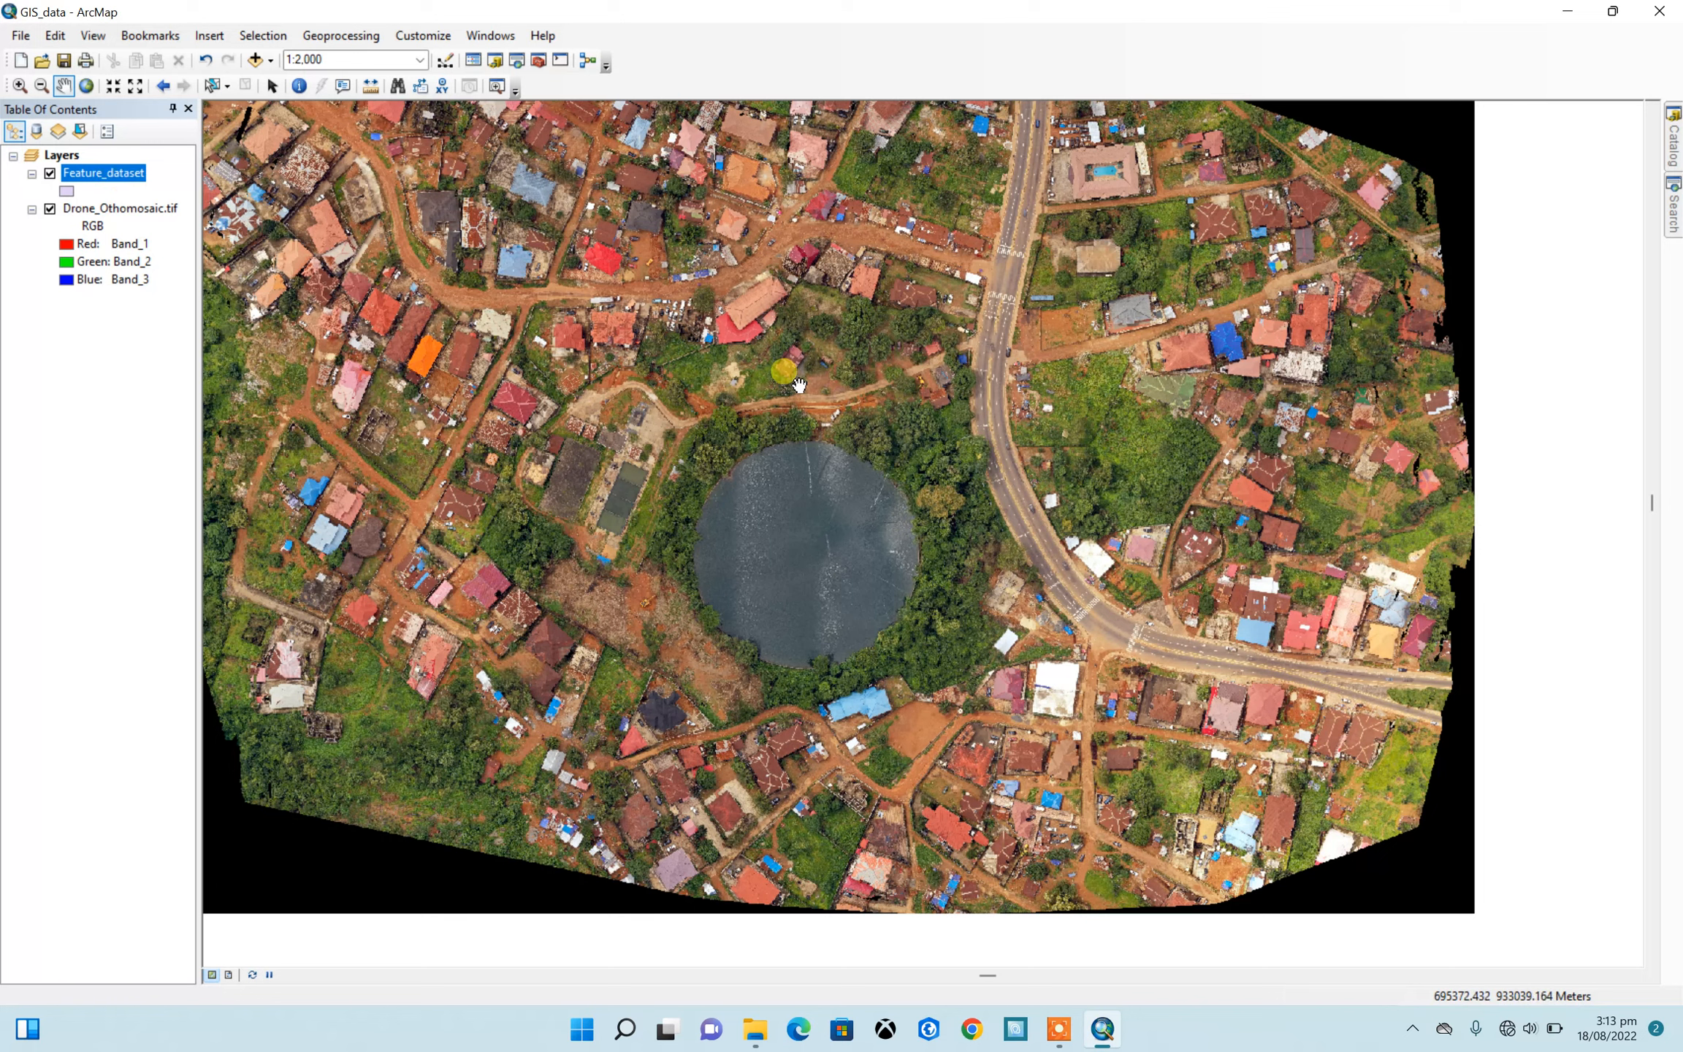
# Step: Start an edit session on Feature_dataset and choose its feature template with the Polygon construction tool
pyautogui.rightClick(110, 178)
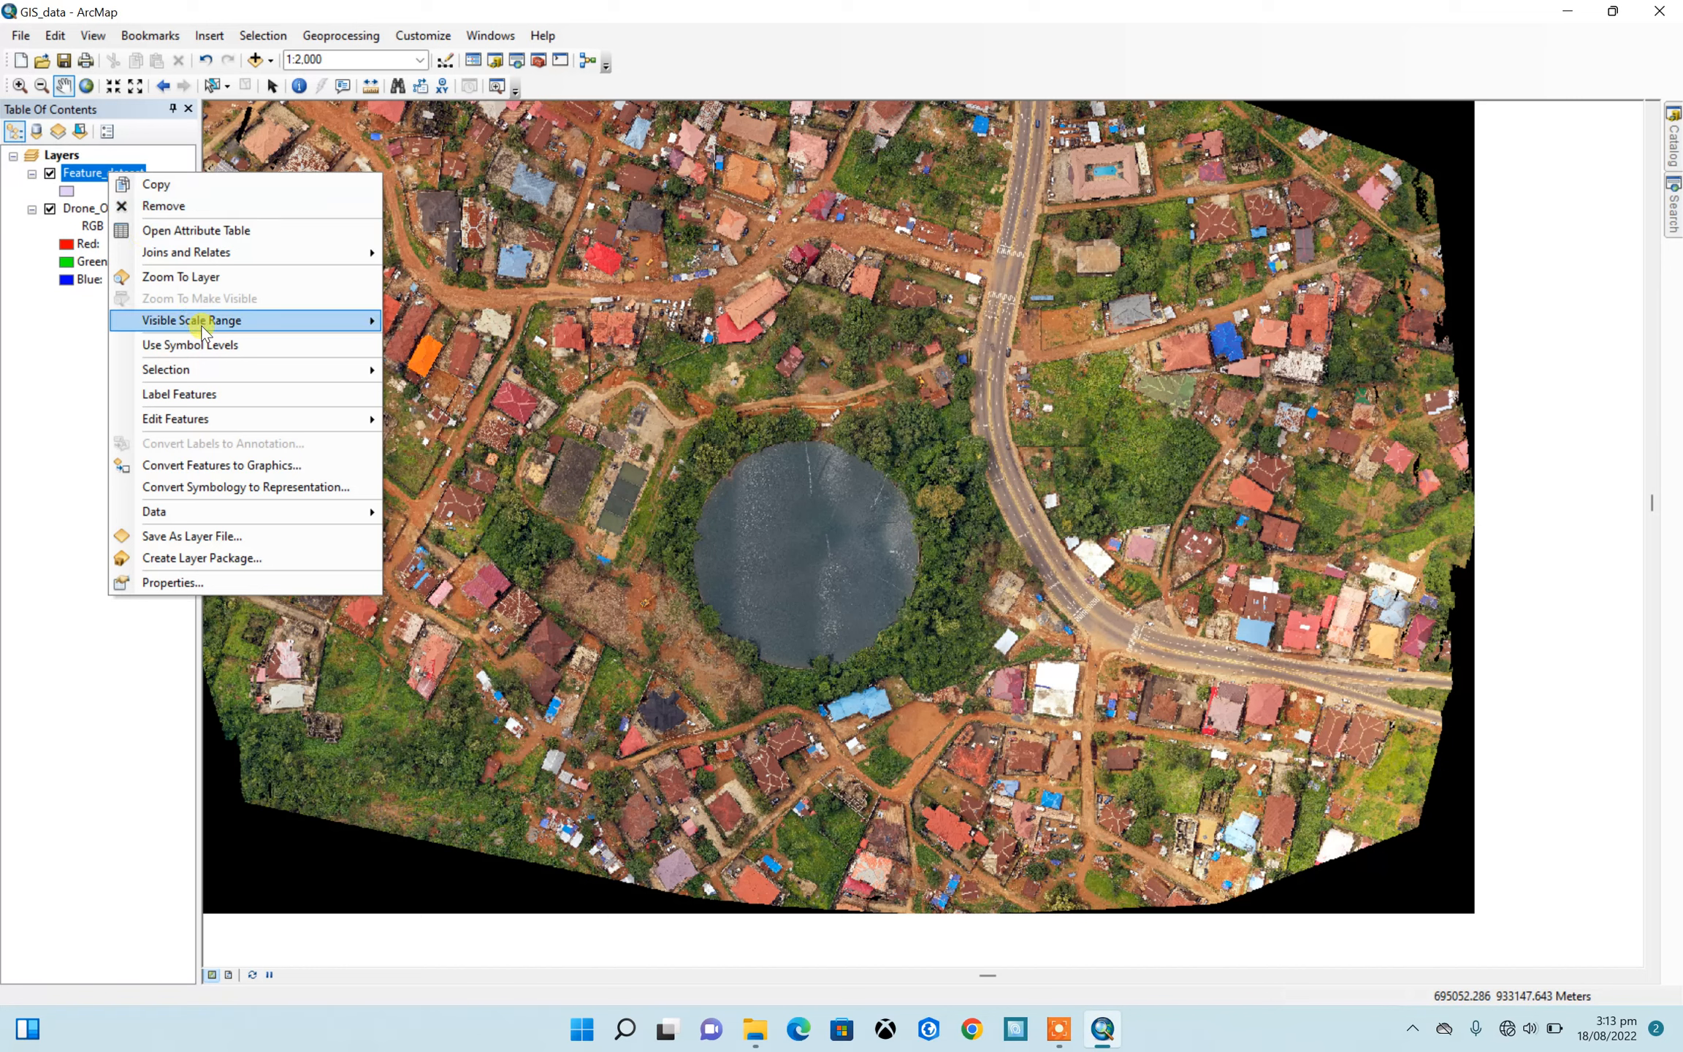
pyautogui.moveTo(281, 418)
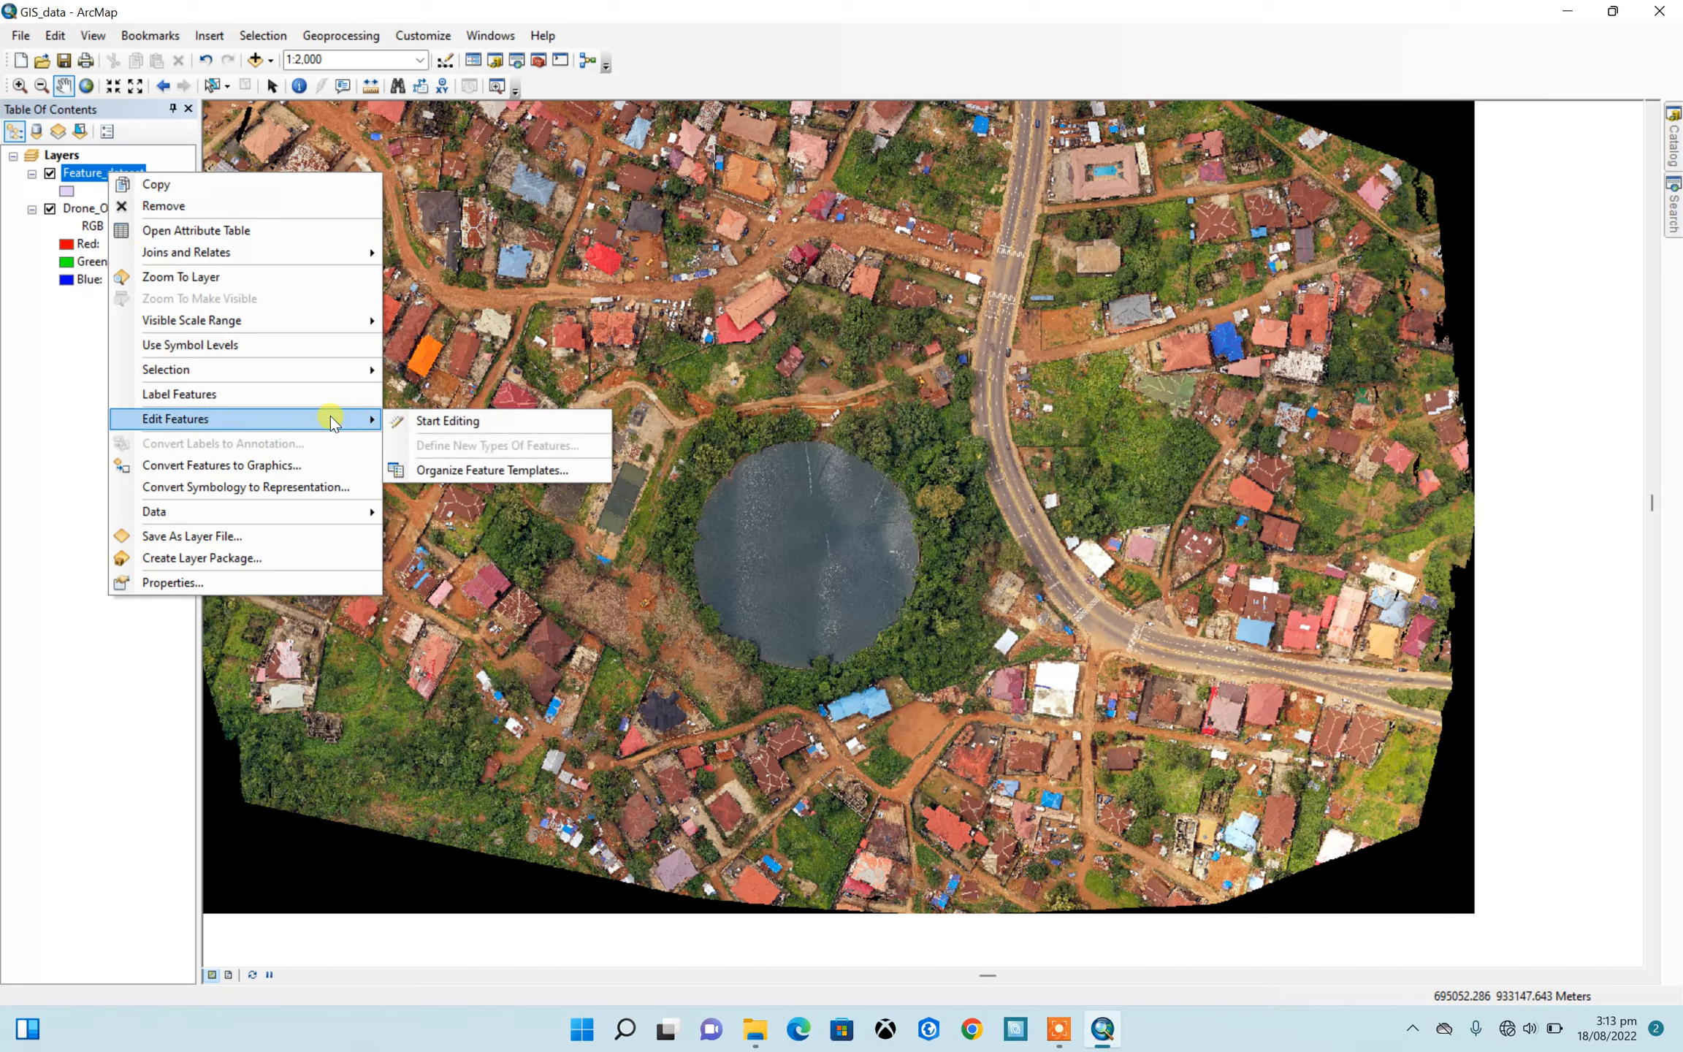
pyautogui.click(474, 419)
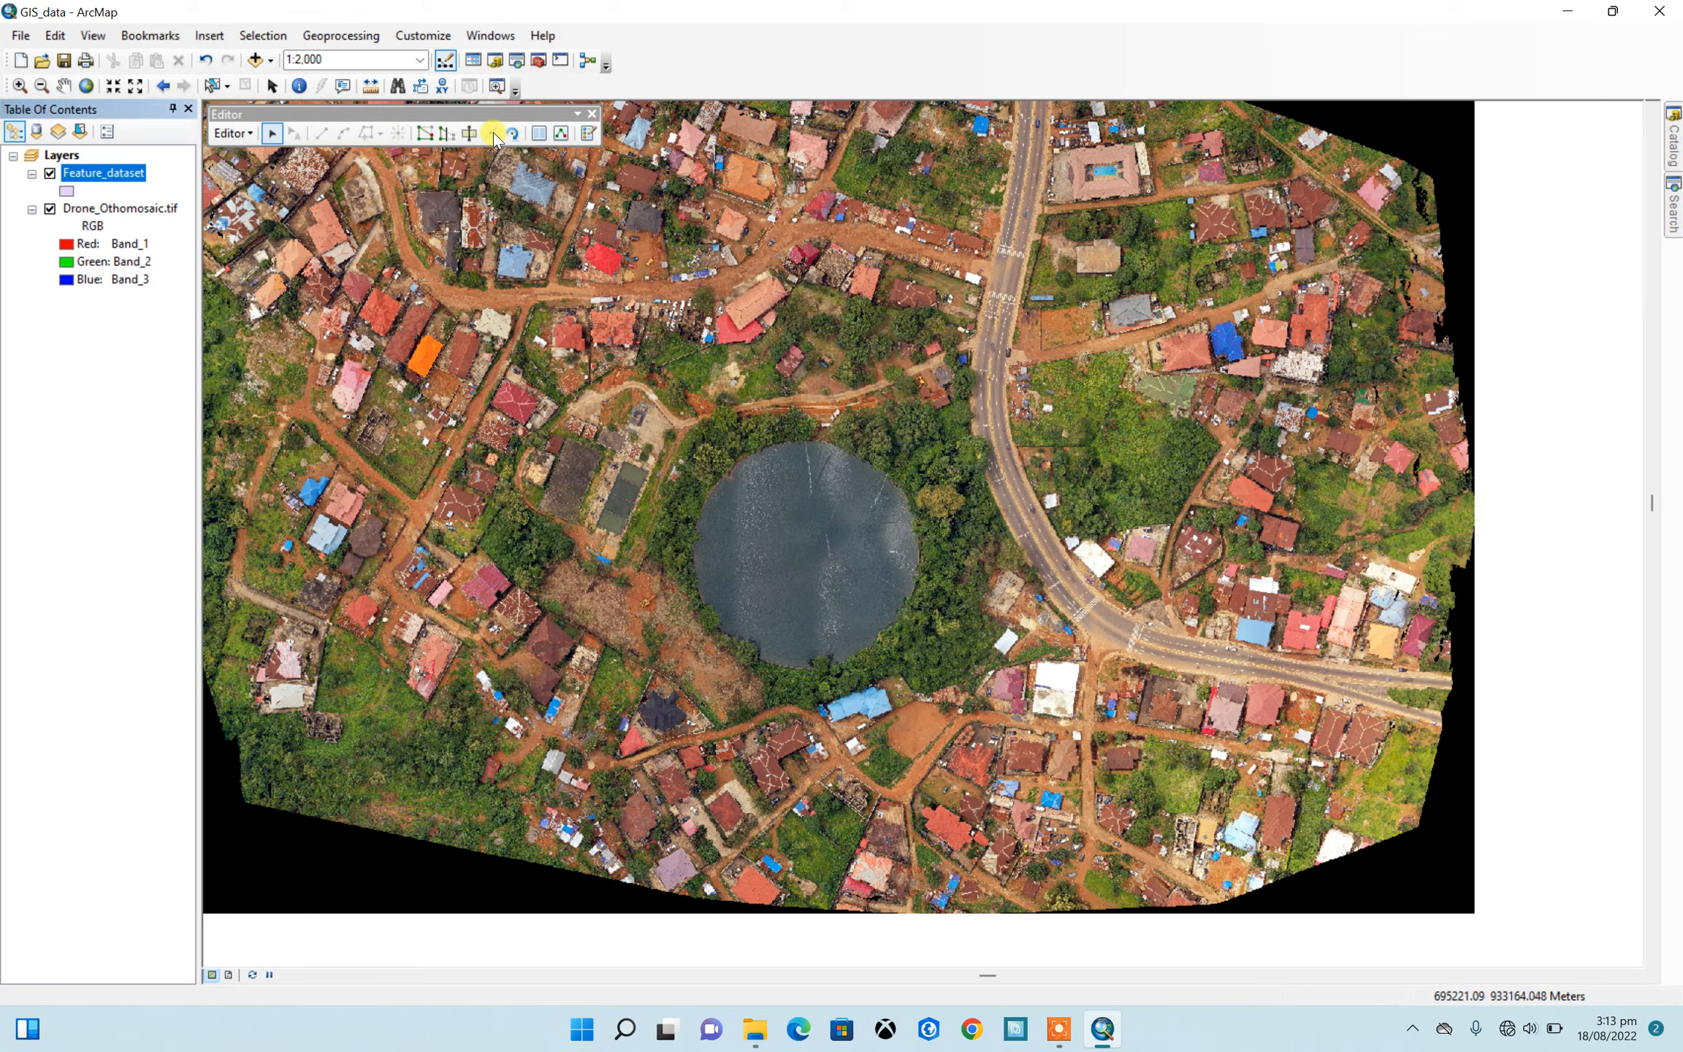
pyautogui.click(588, 136)
pyautogui.click(1456, 175)
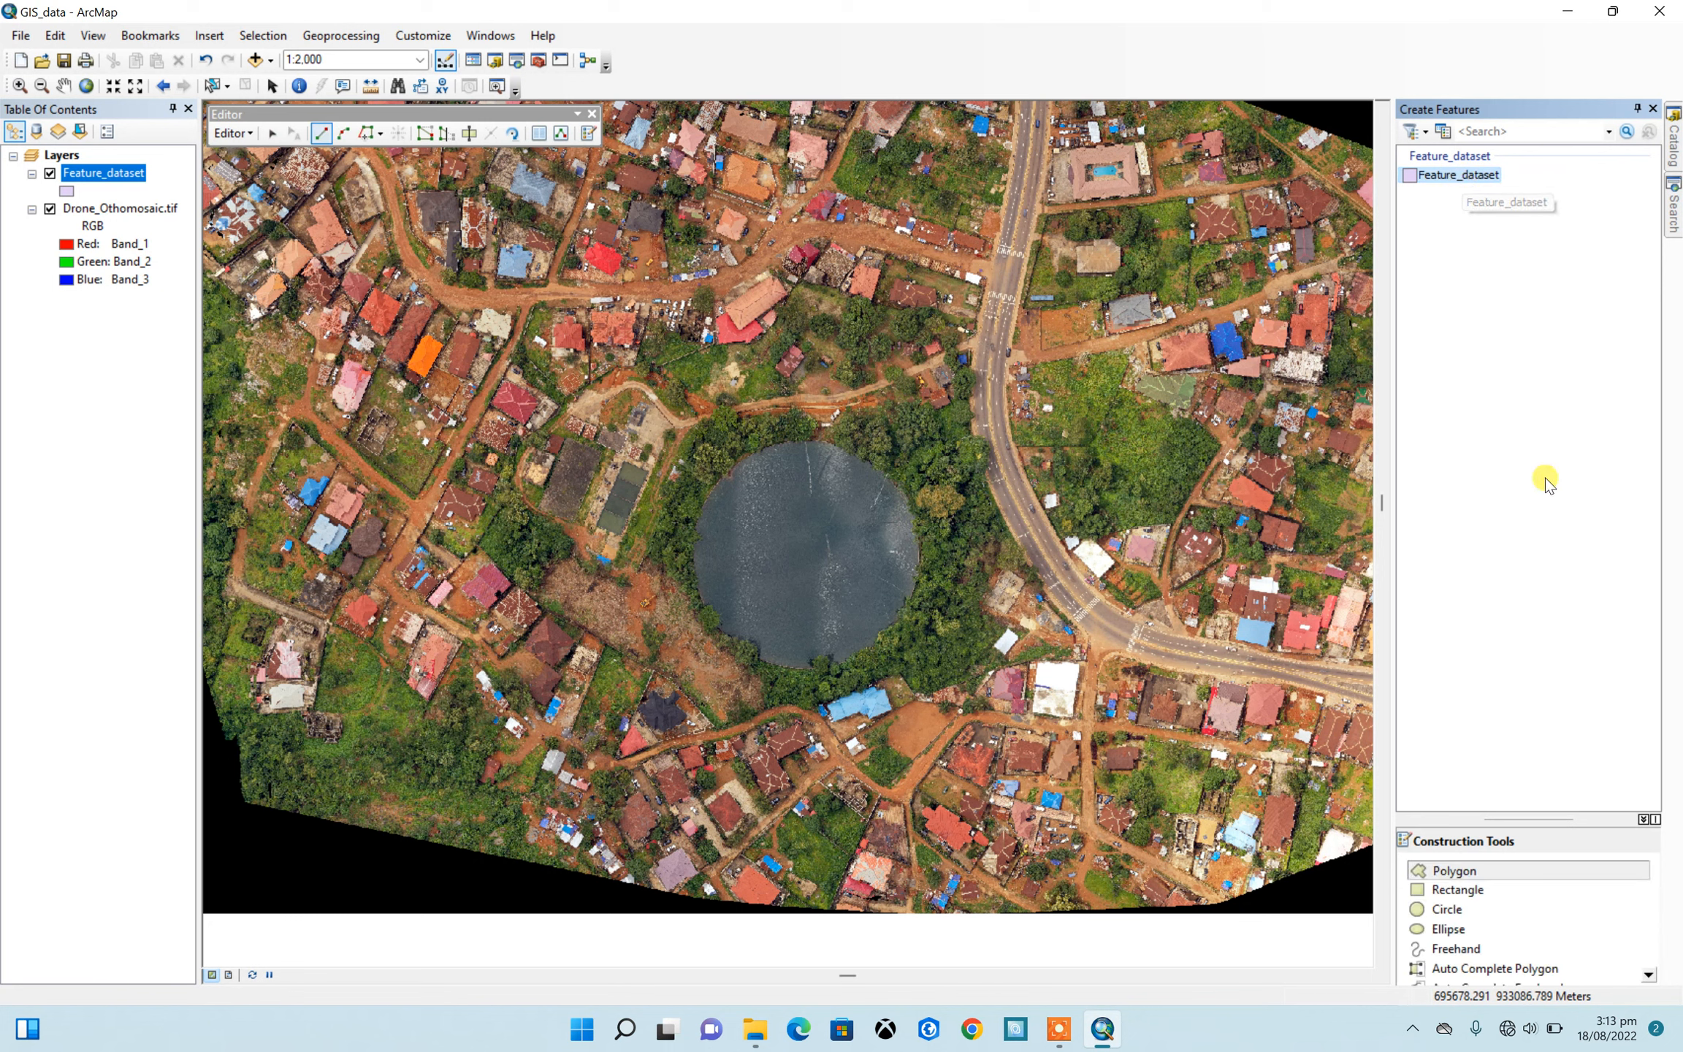
pyautogui.click(1489, 871)
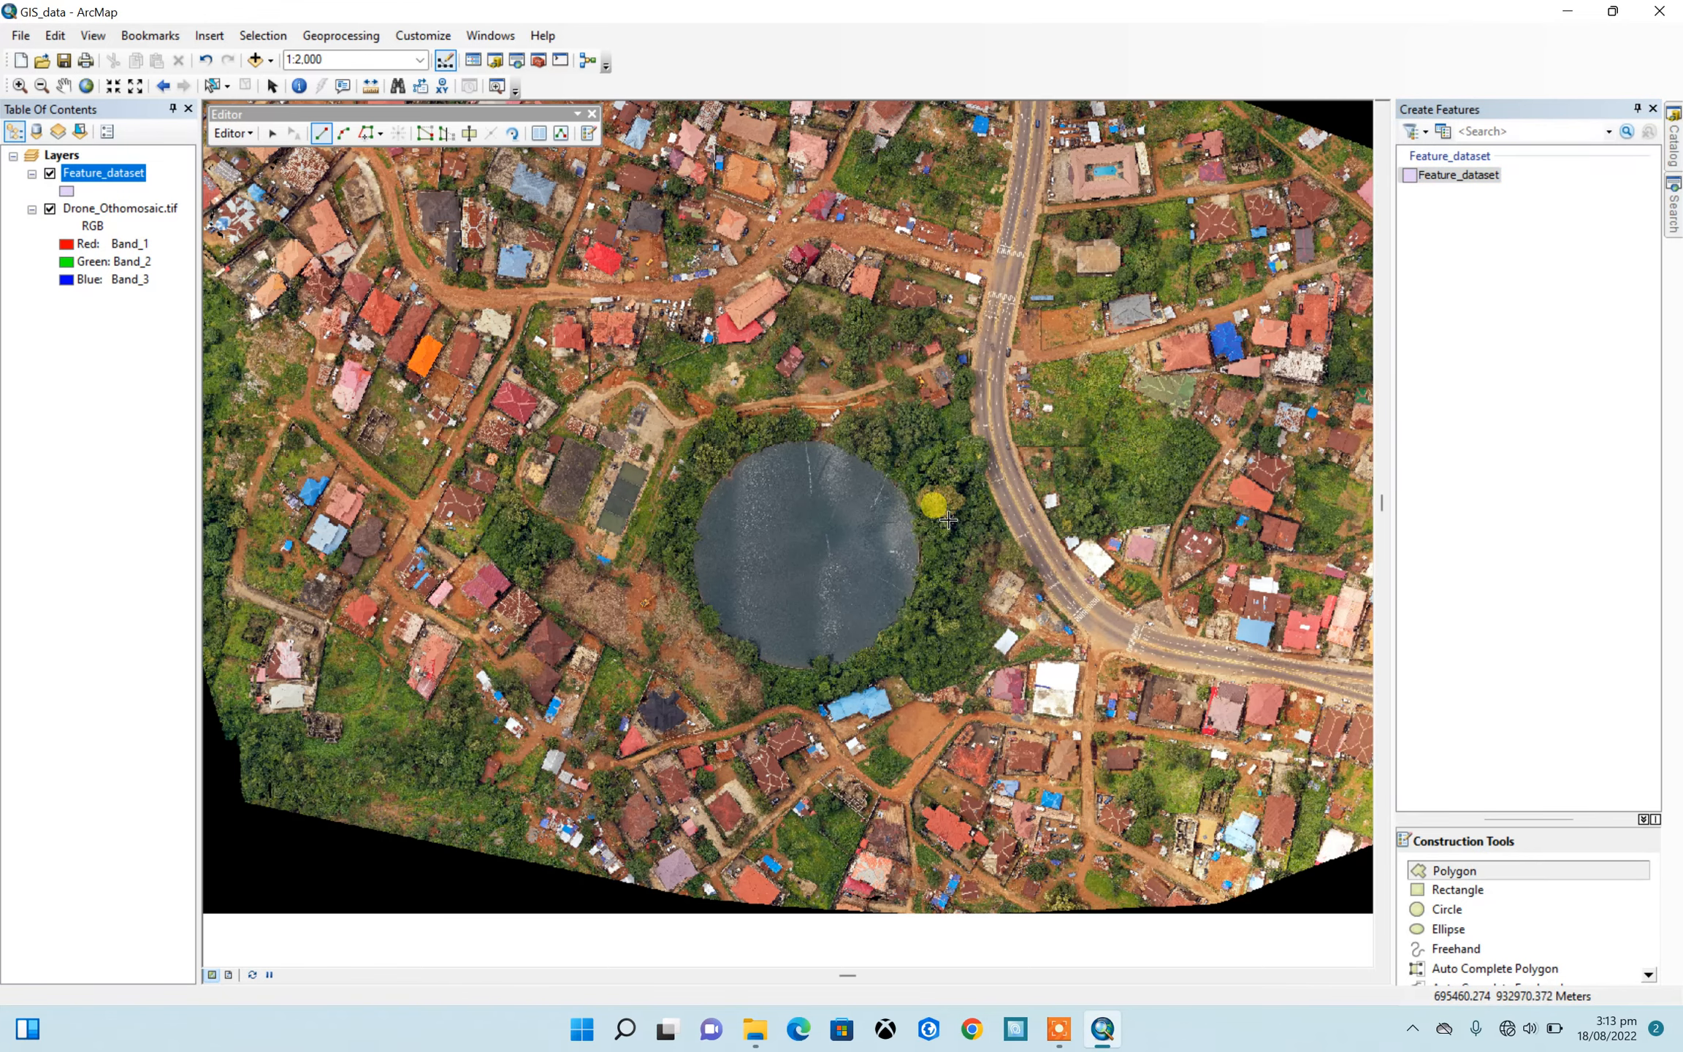
# Step: Digitize a polygon along the shoreline of the round water body, about 391 m in perimeter, and finish the sketch
pyautogui.scroll(2, 731, 646)
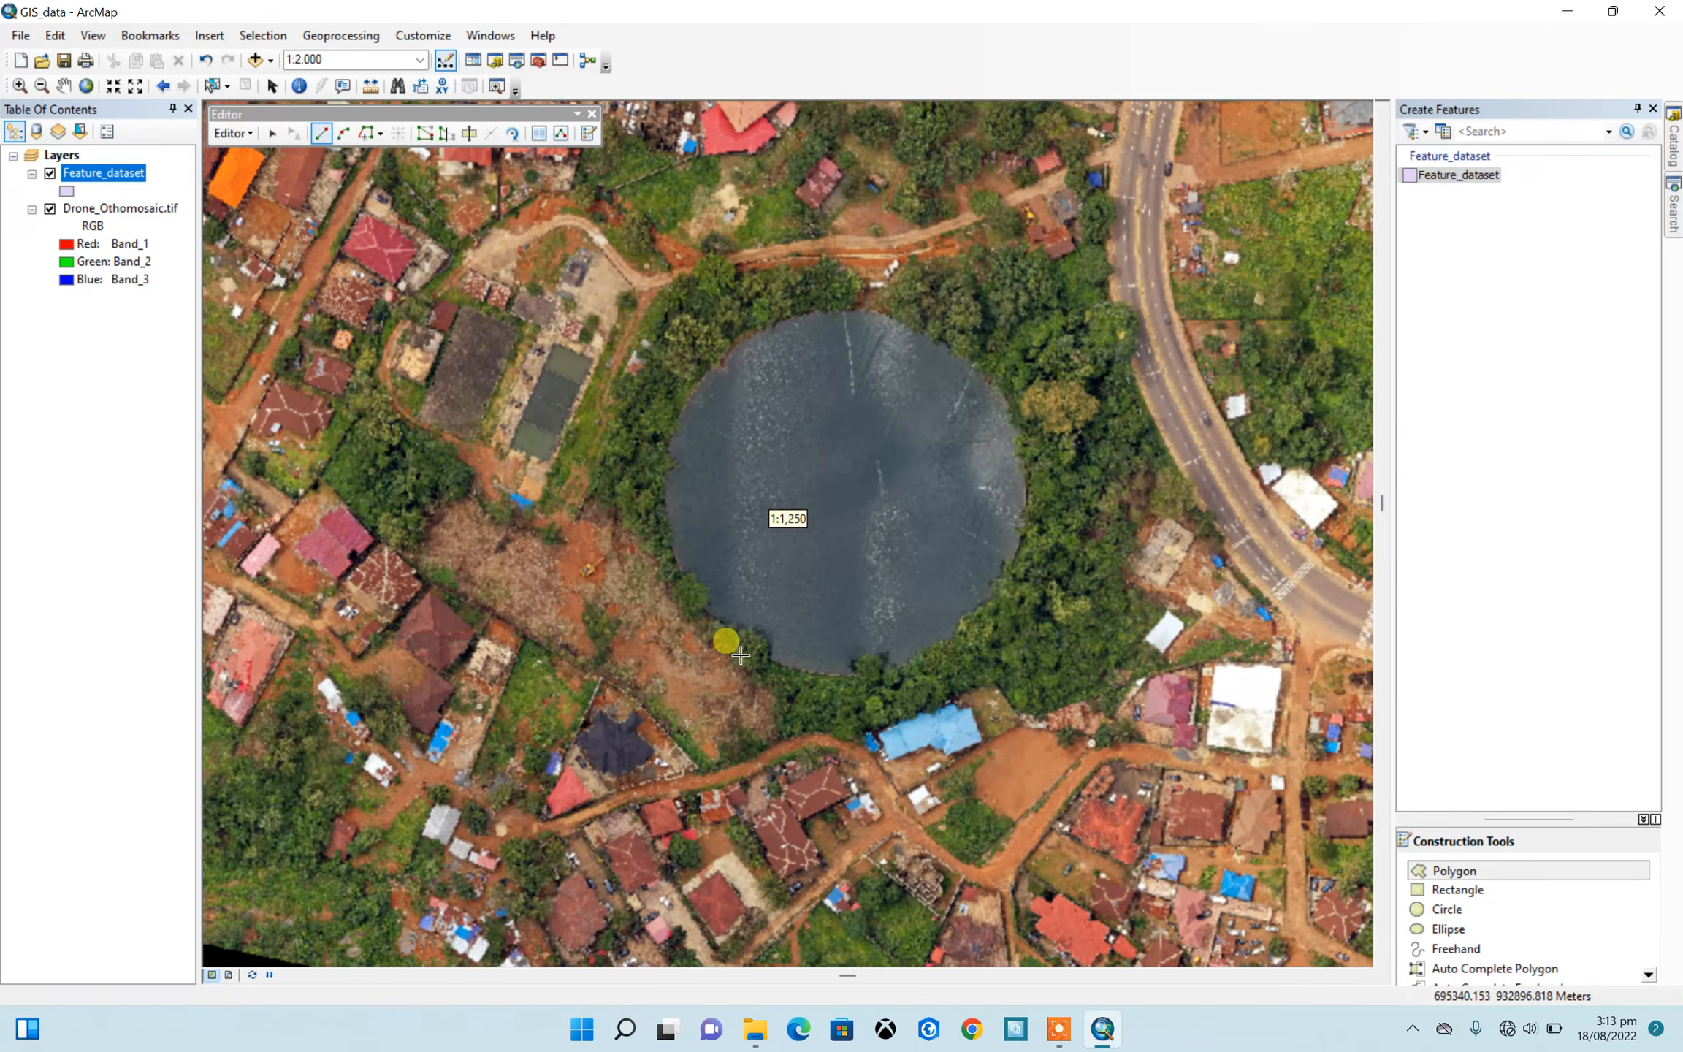
pyautogui.click(688, 401)
pyautogui.click(716, 368)
pyautogui.click(754, 336)
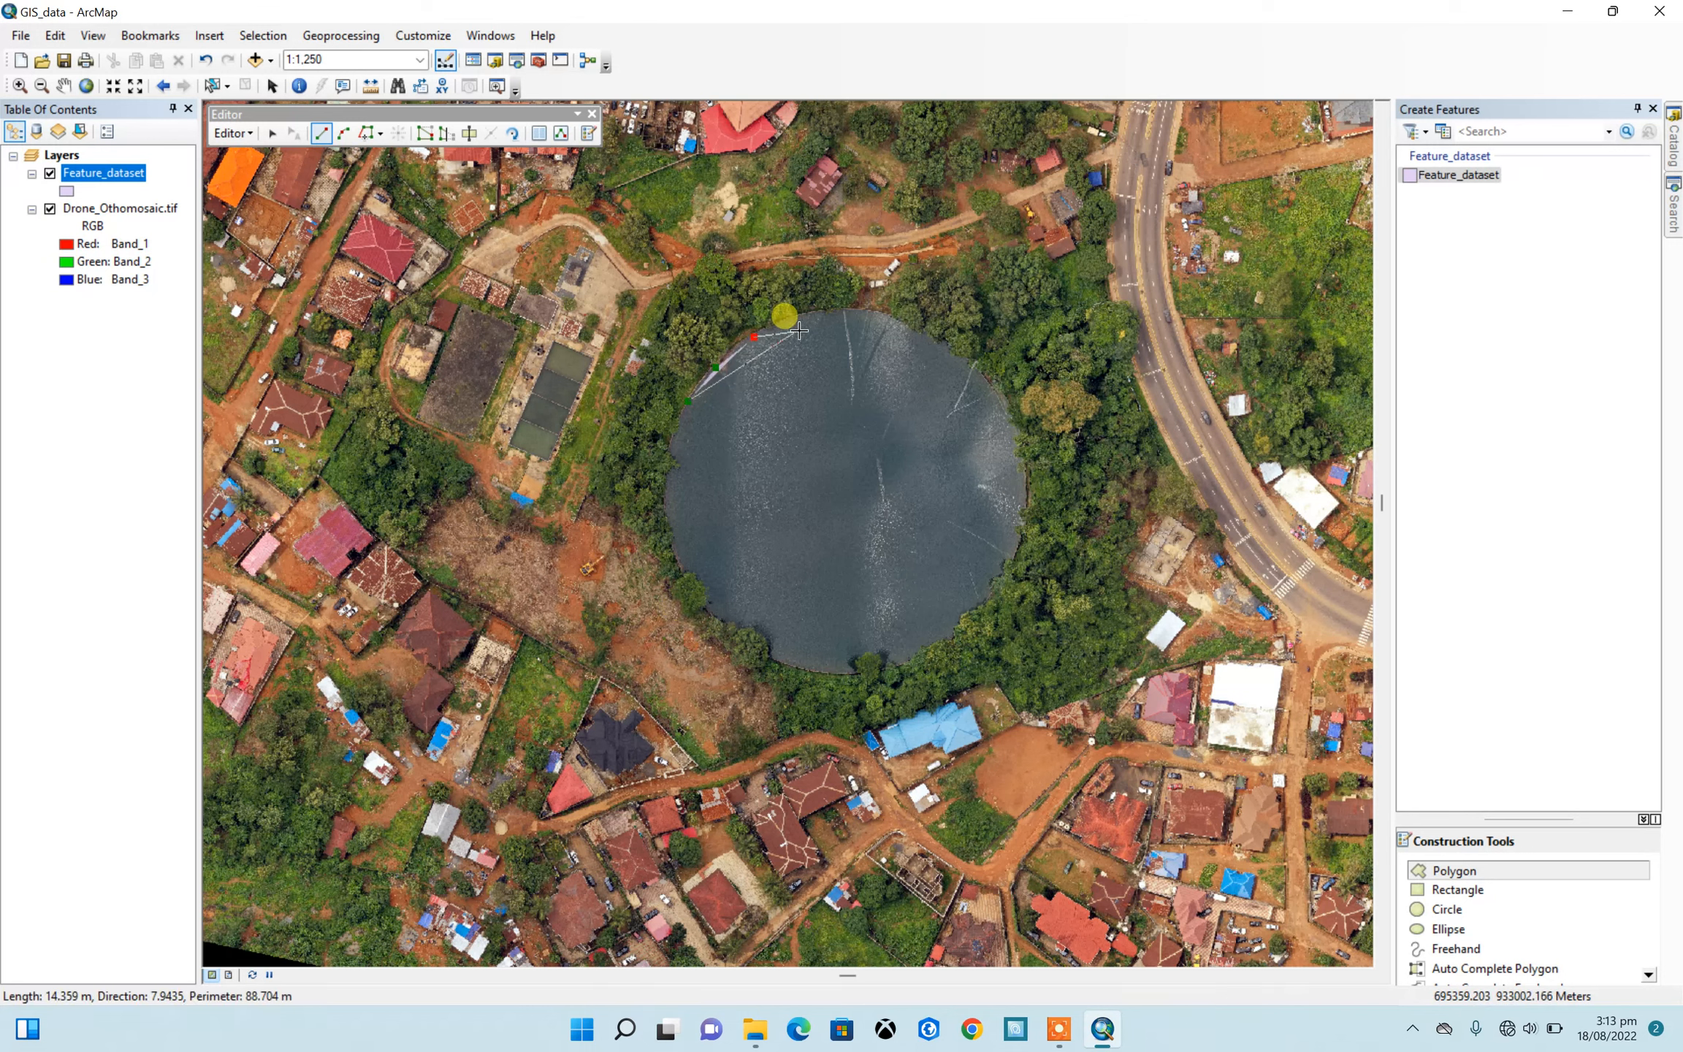
pyautogui.click(811, 314)
pyautogui.click(855, 313)
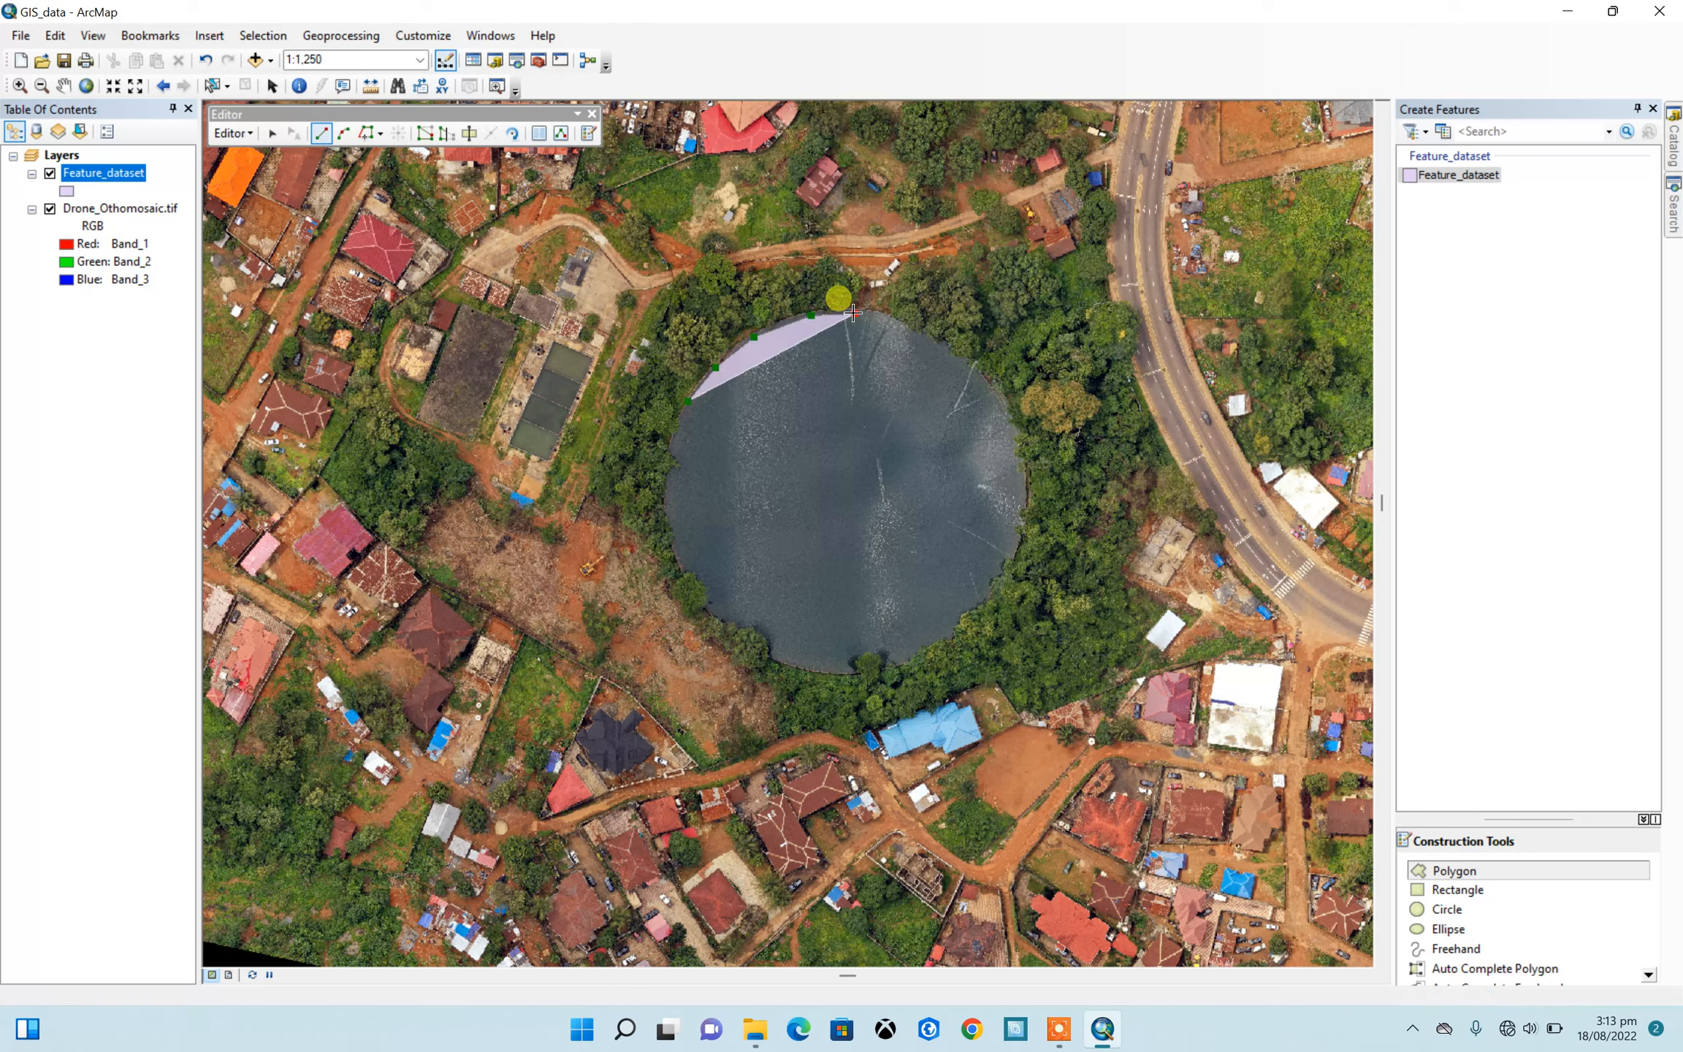
pyautogui.click(906, 322)
pyautogui.click(950, 348)
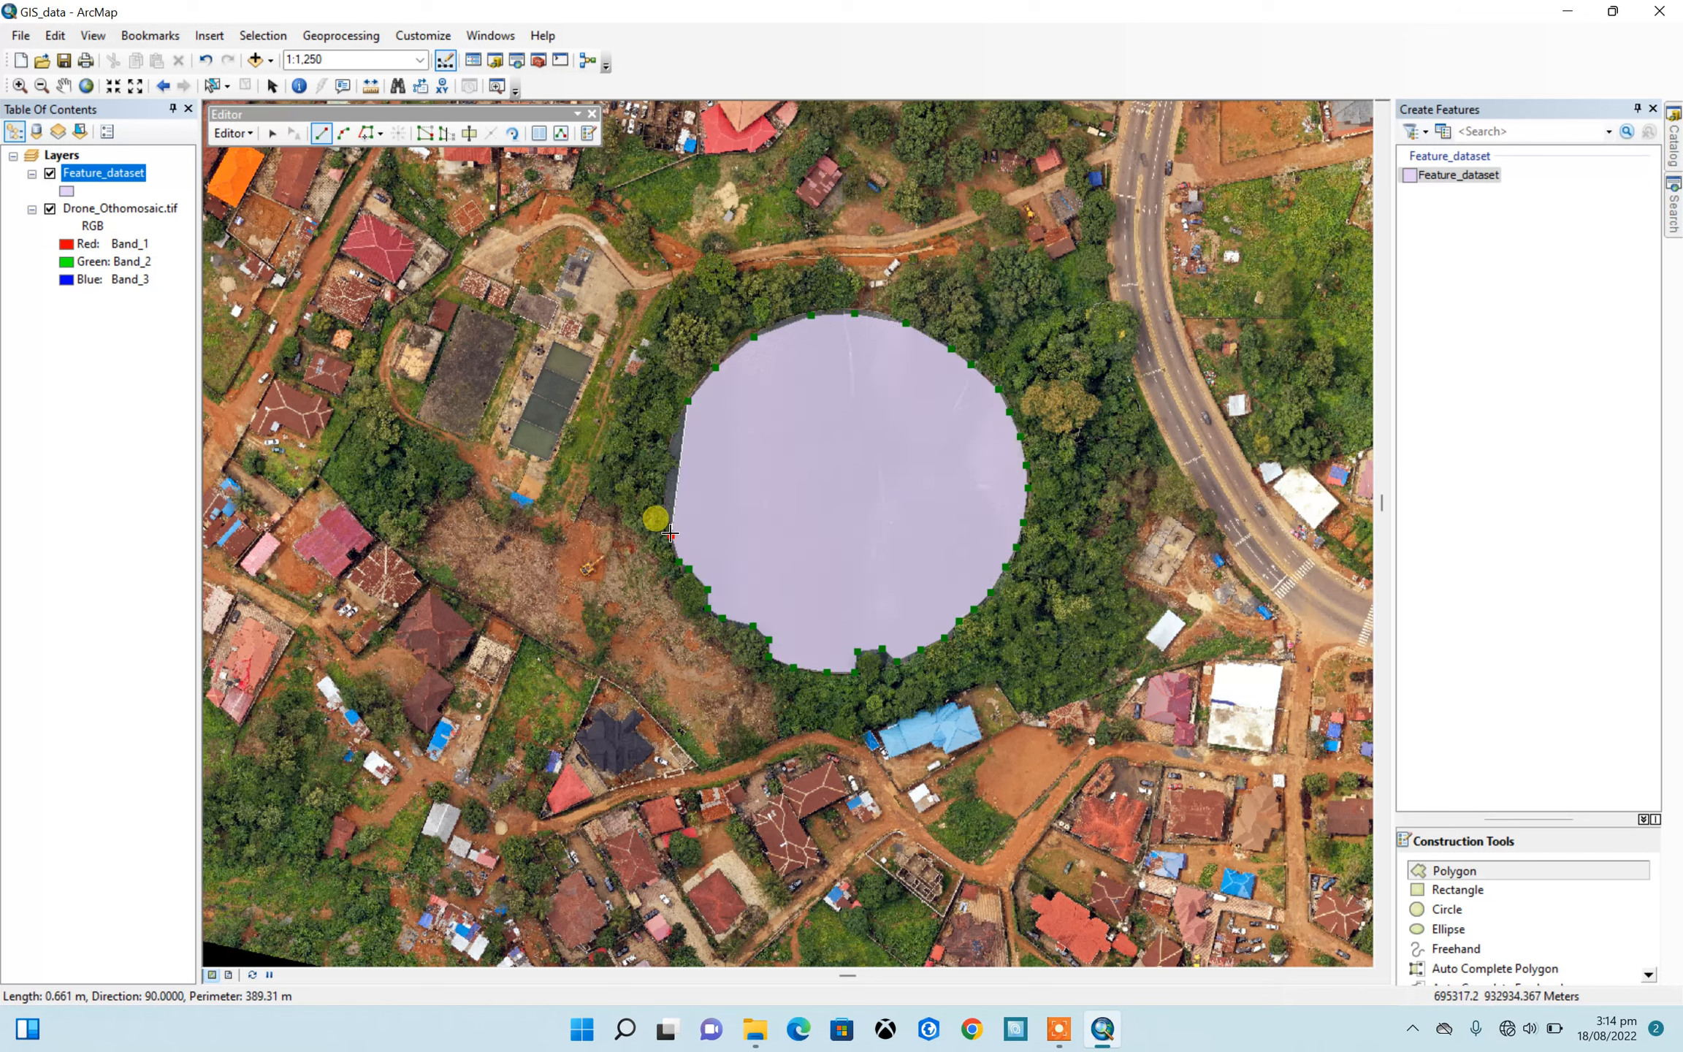
pyautogui.click(664, 512)
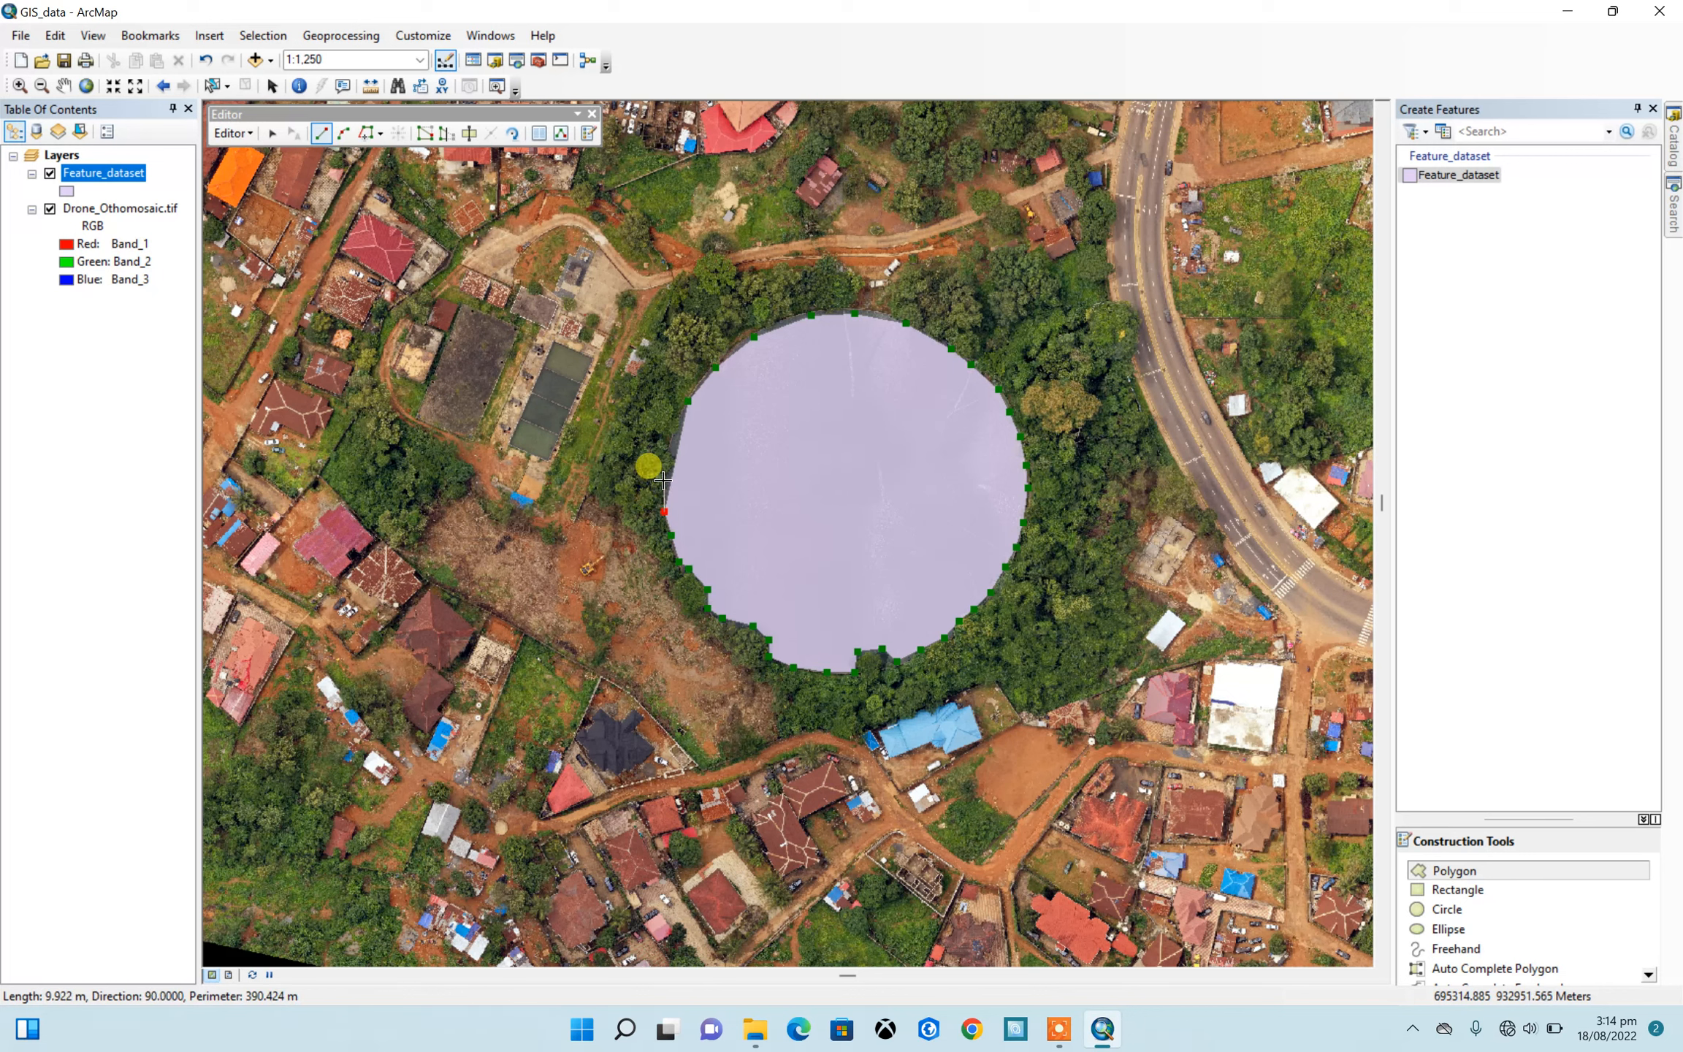
pyautogui.doubleClick(671, 435)
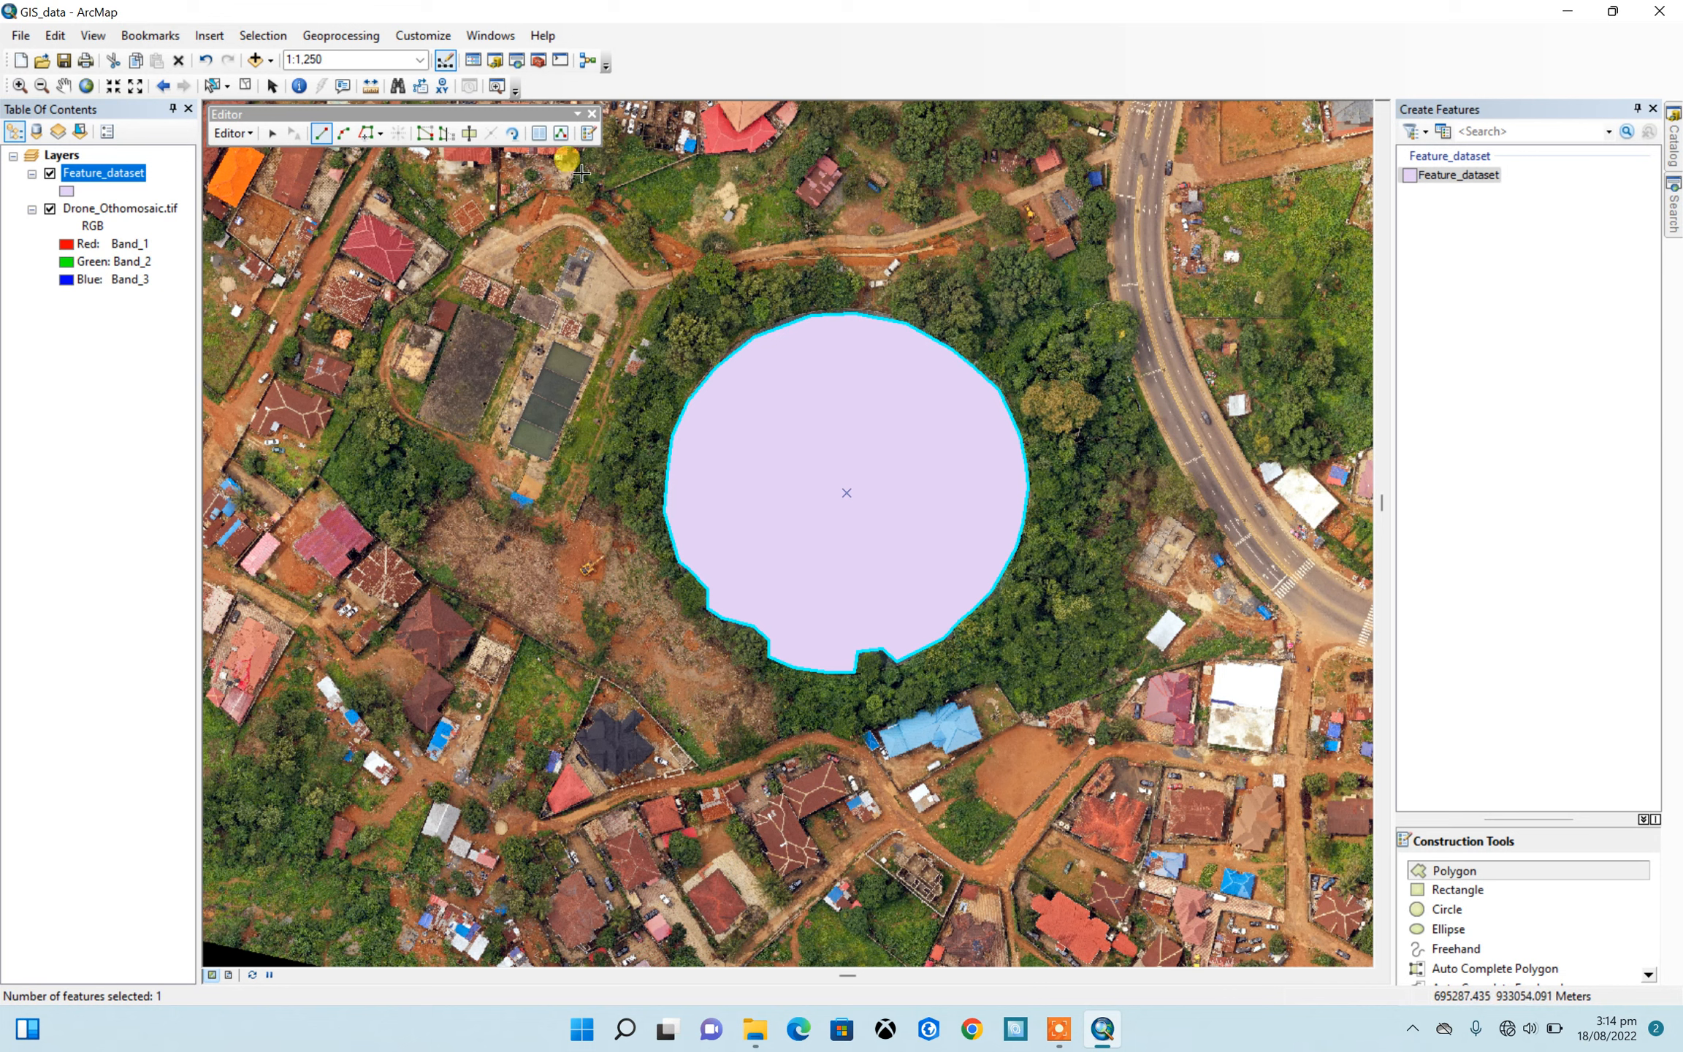
# Step: Set the Feature_type attribute of the new water body polygon to Reservoir, leaving Area_SqKm empty
pyautogui.click(539, 136)
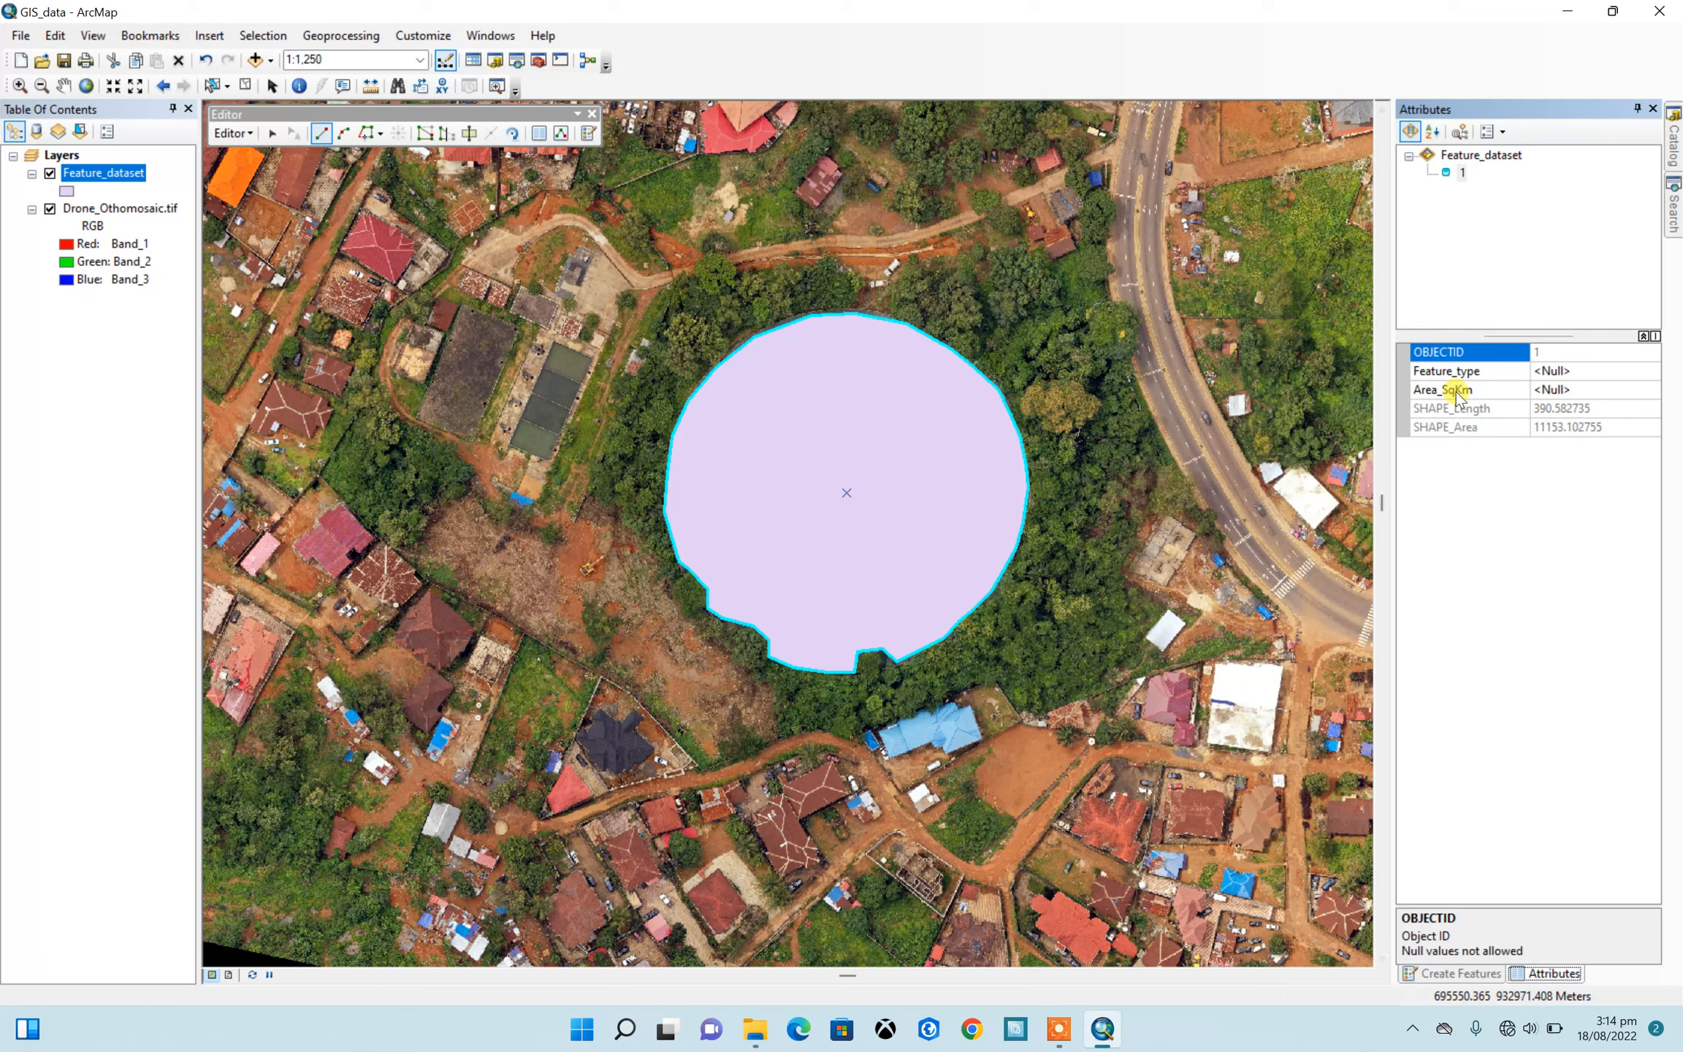
pyautogui.click(1561, 372)
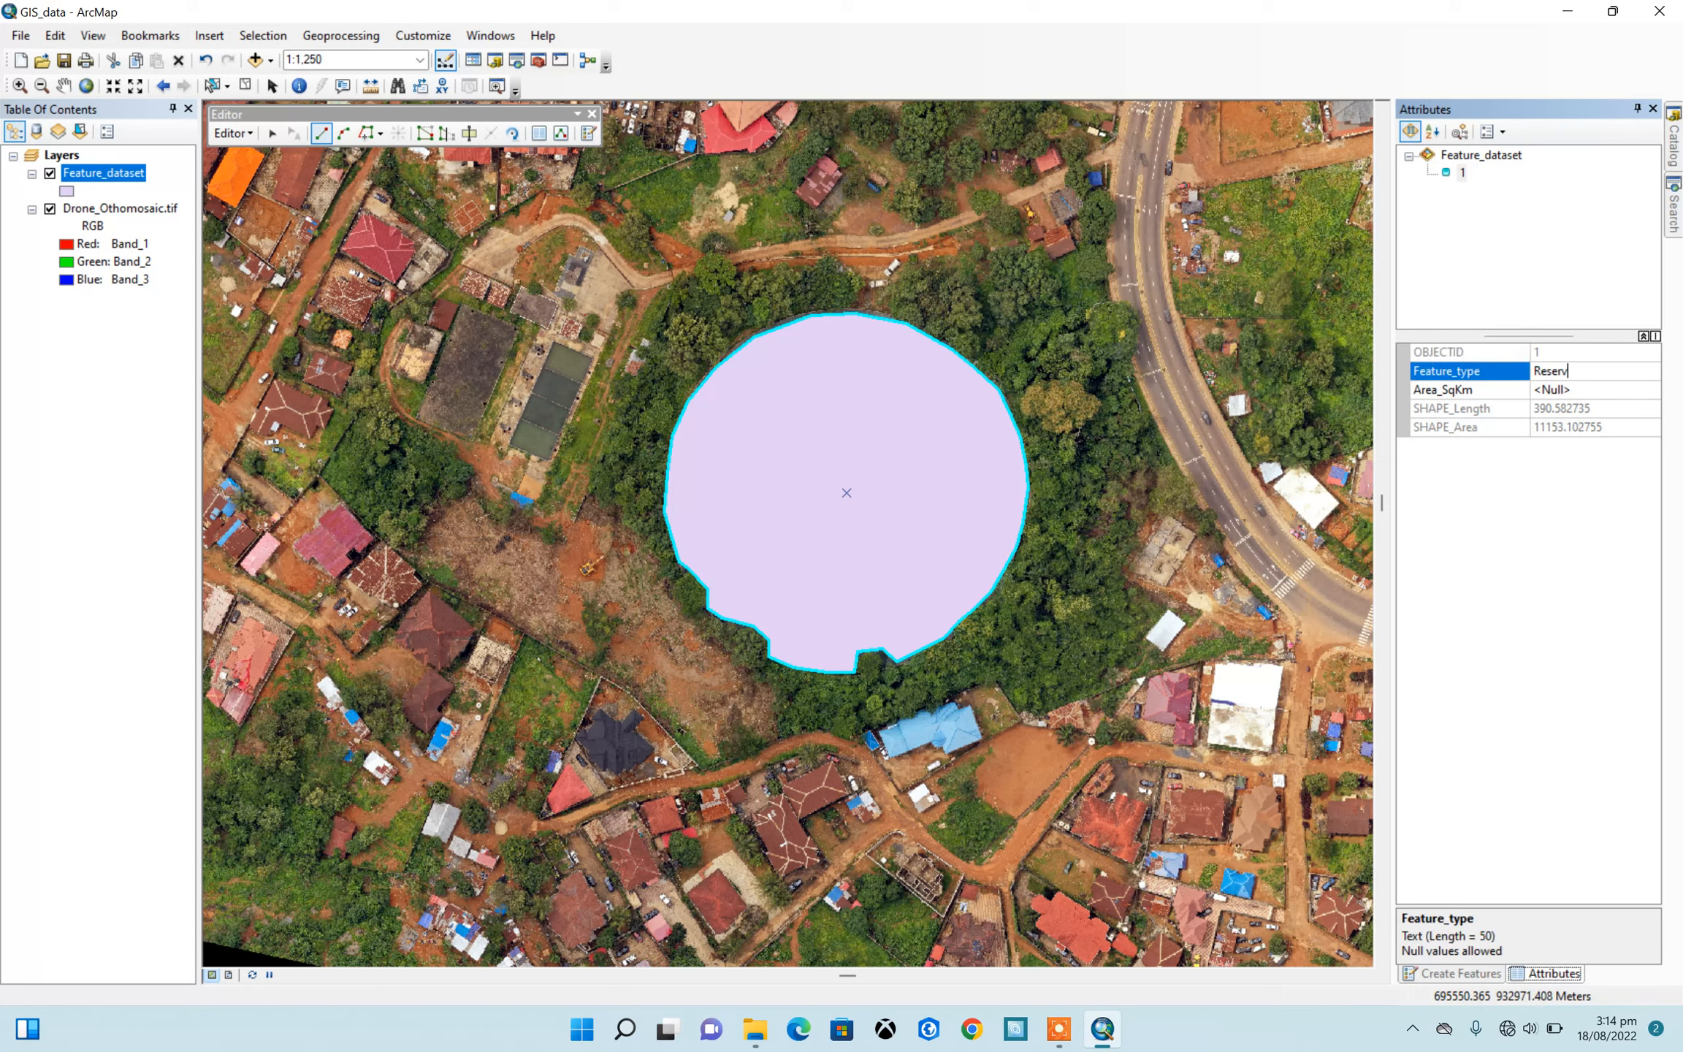
pyautogui.click(1572, 388)
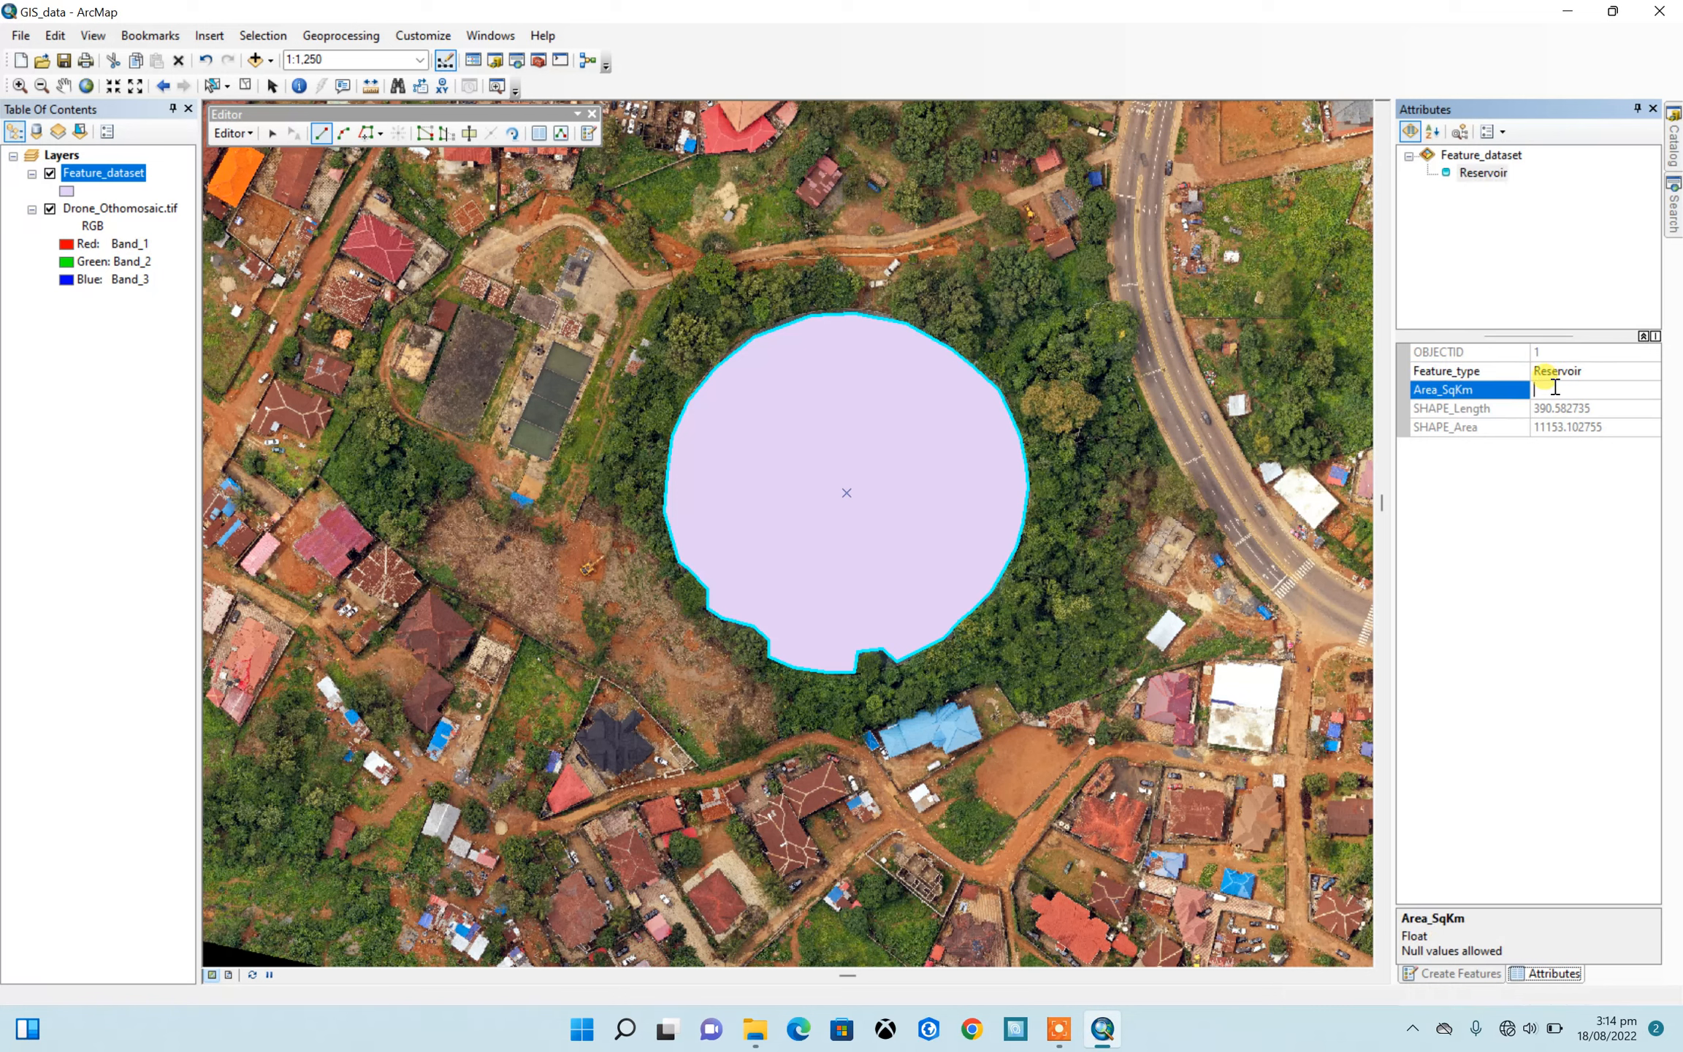
pyautogui.click(1559, 370)
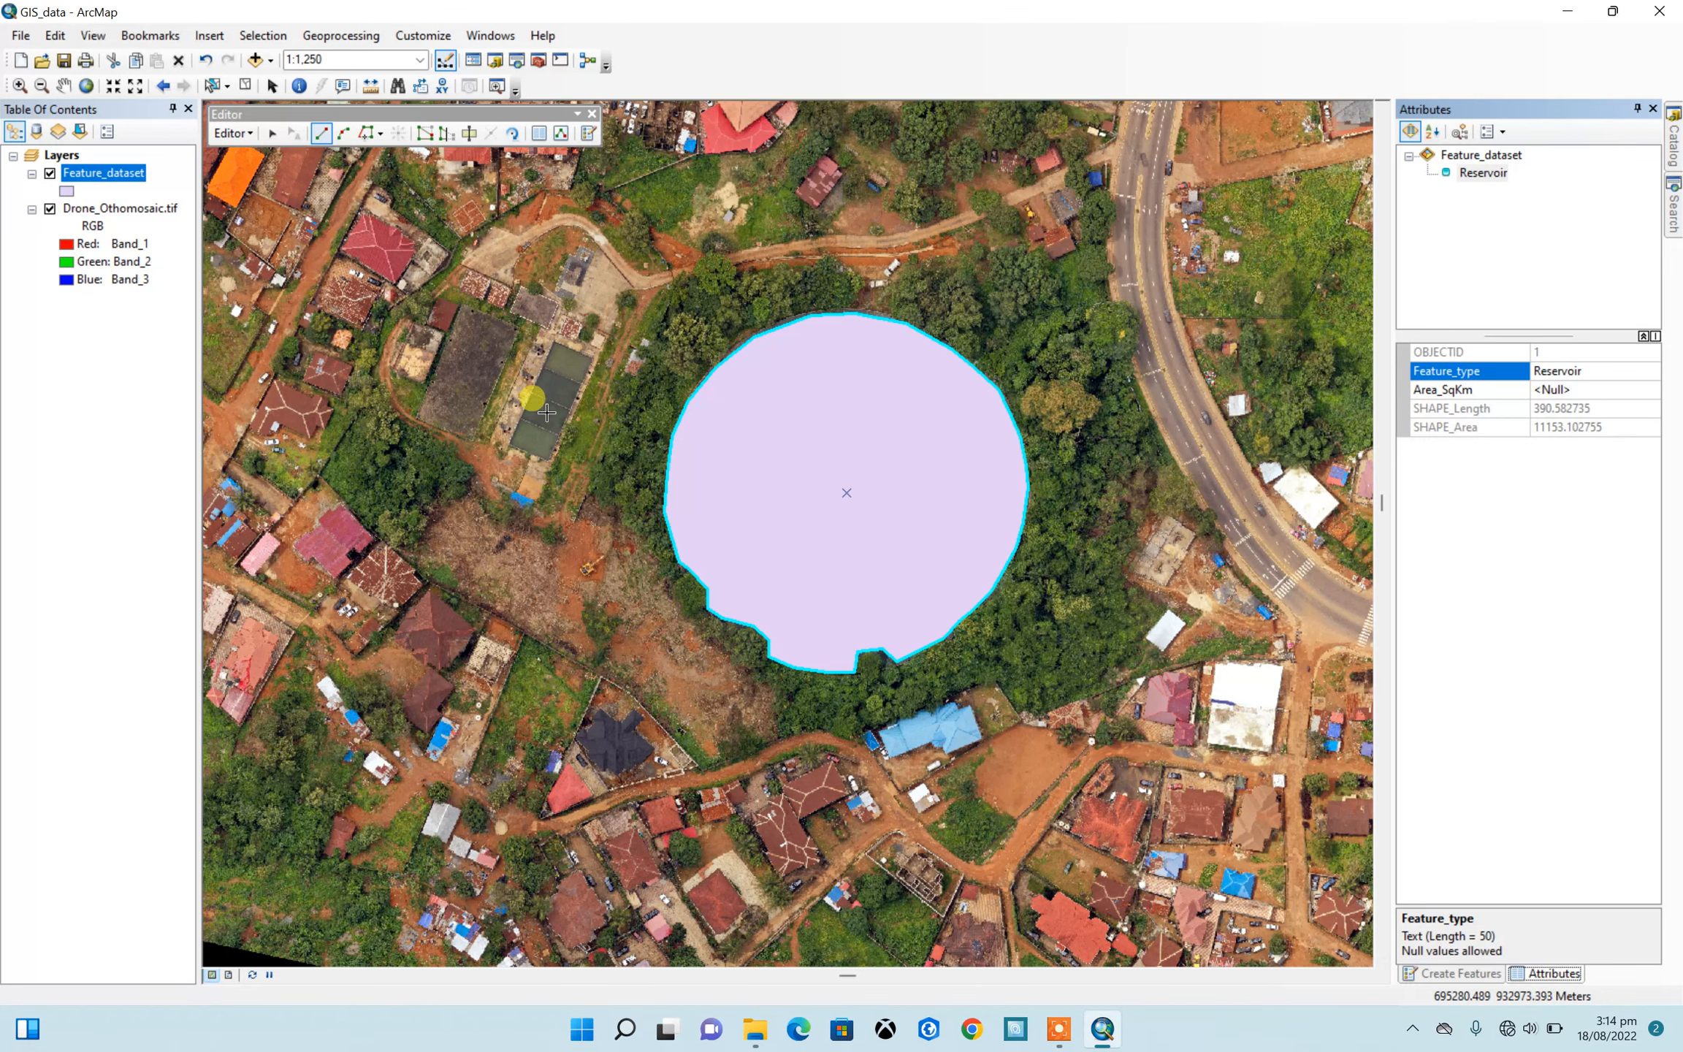
# Step: Digitize a polygon around the compound with rectangular tanks northwest of the reservoir, about 280 m in perimeter, and finish the sketch
pyautogui.scroll(-1, 464, 363)
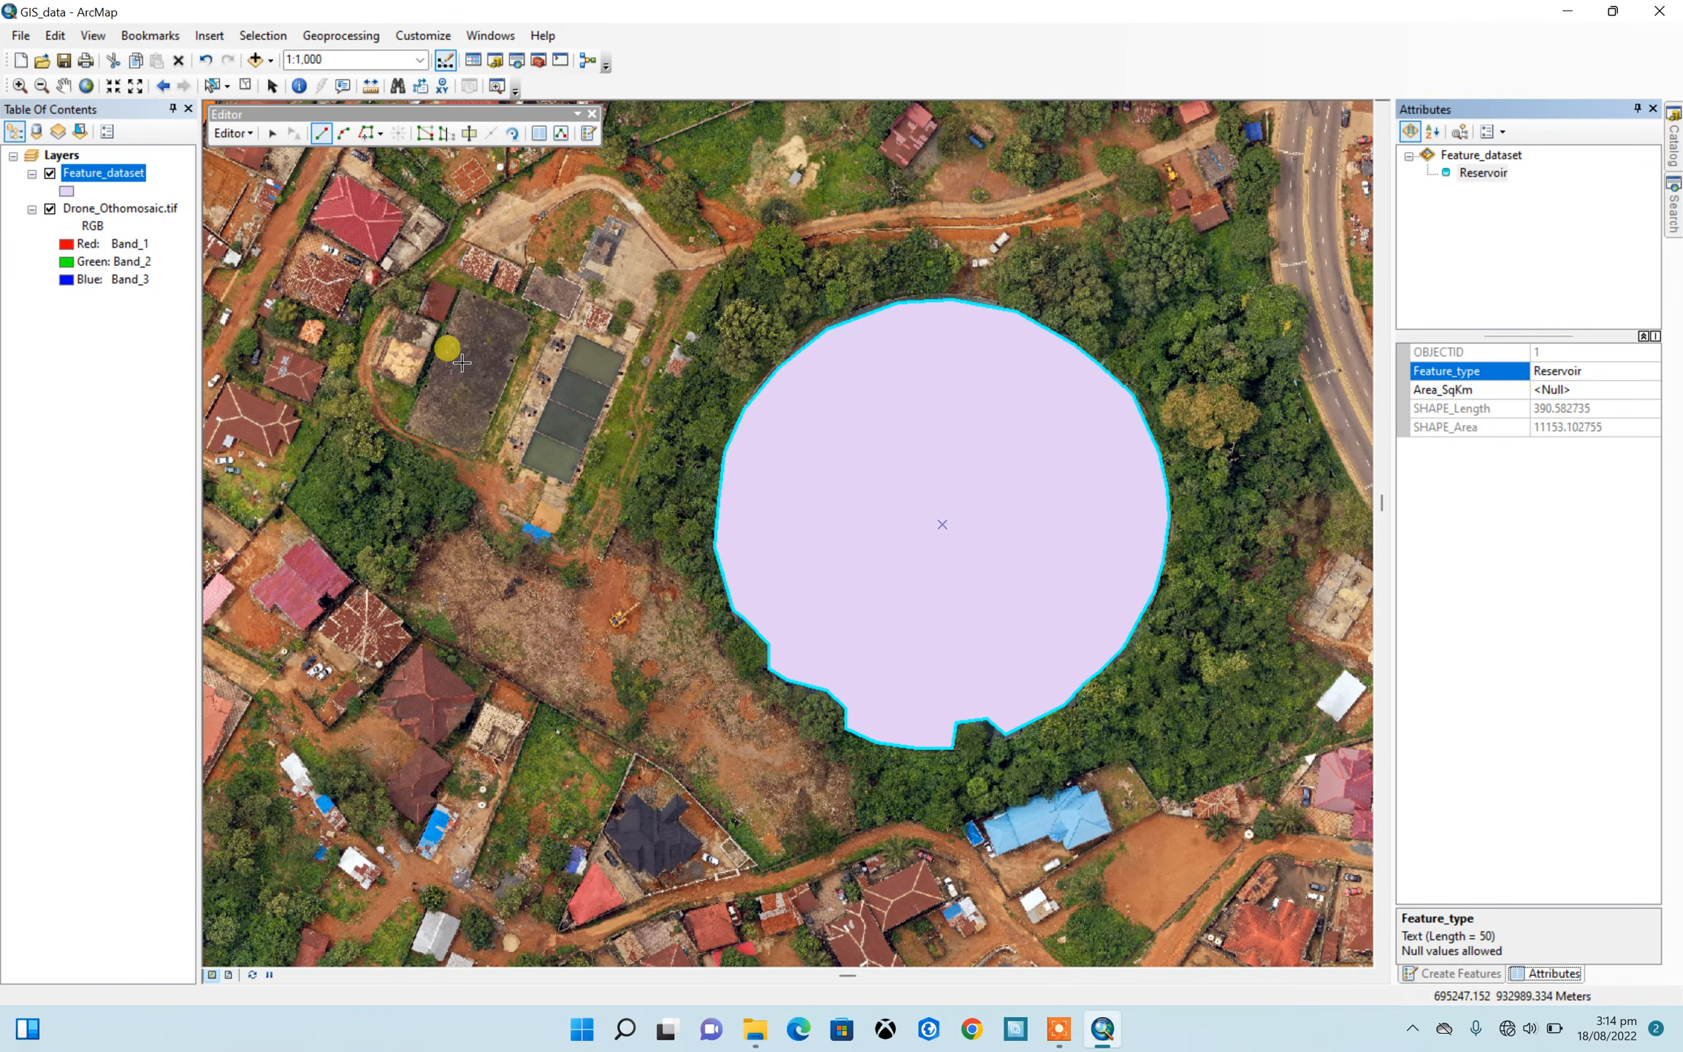
pyautogui.click(453, 239)
pyautogui.click(482, 213)
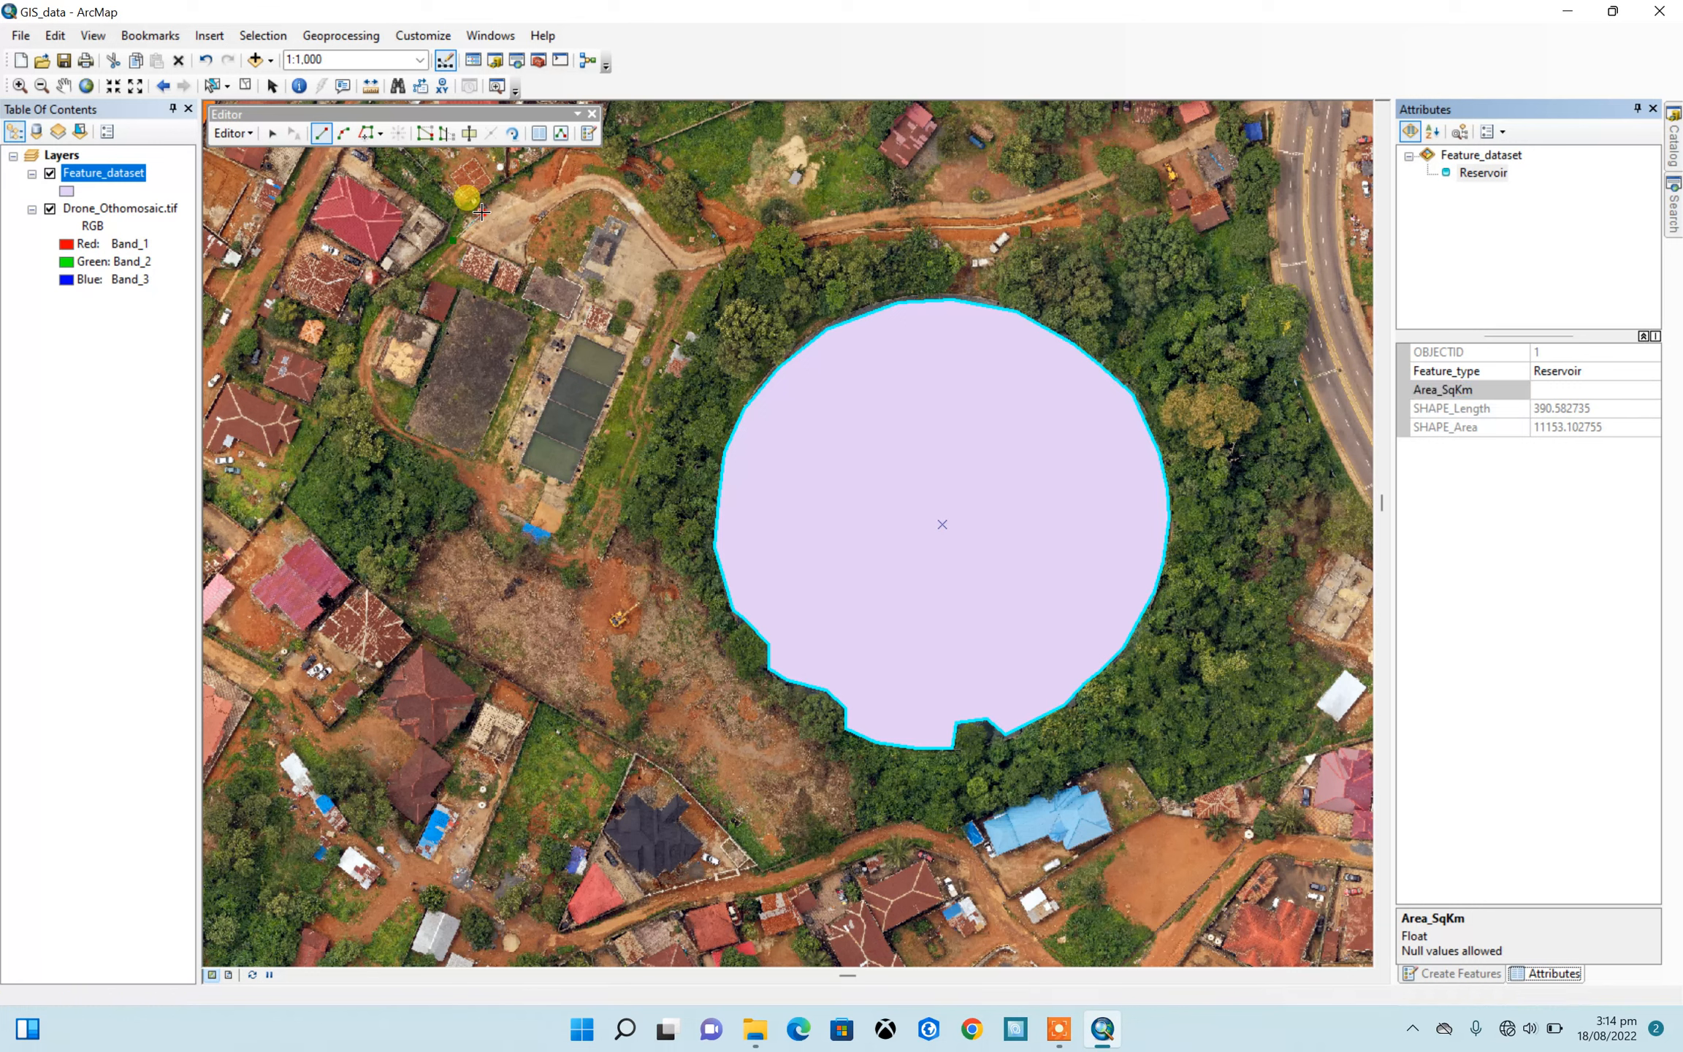
pyautogui.click(539, 194)
pyautogui.click(581, 179)
pyautogui.click(632, 192)
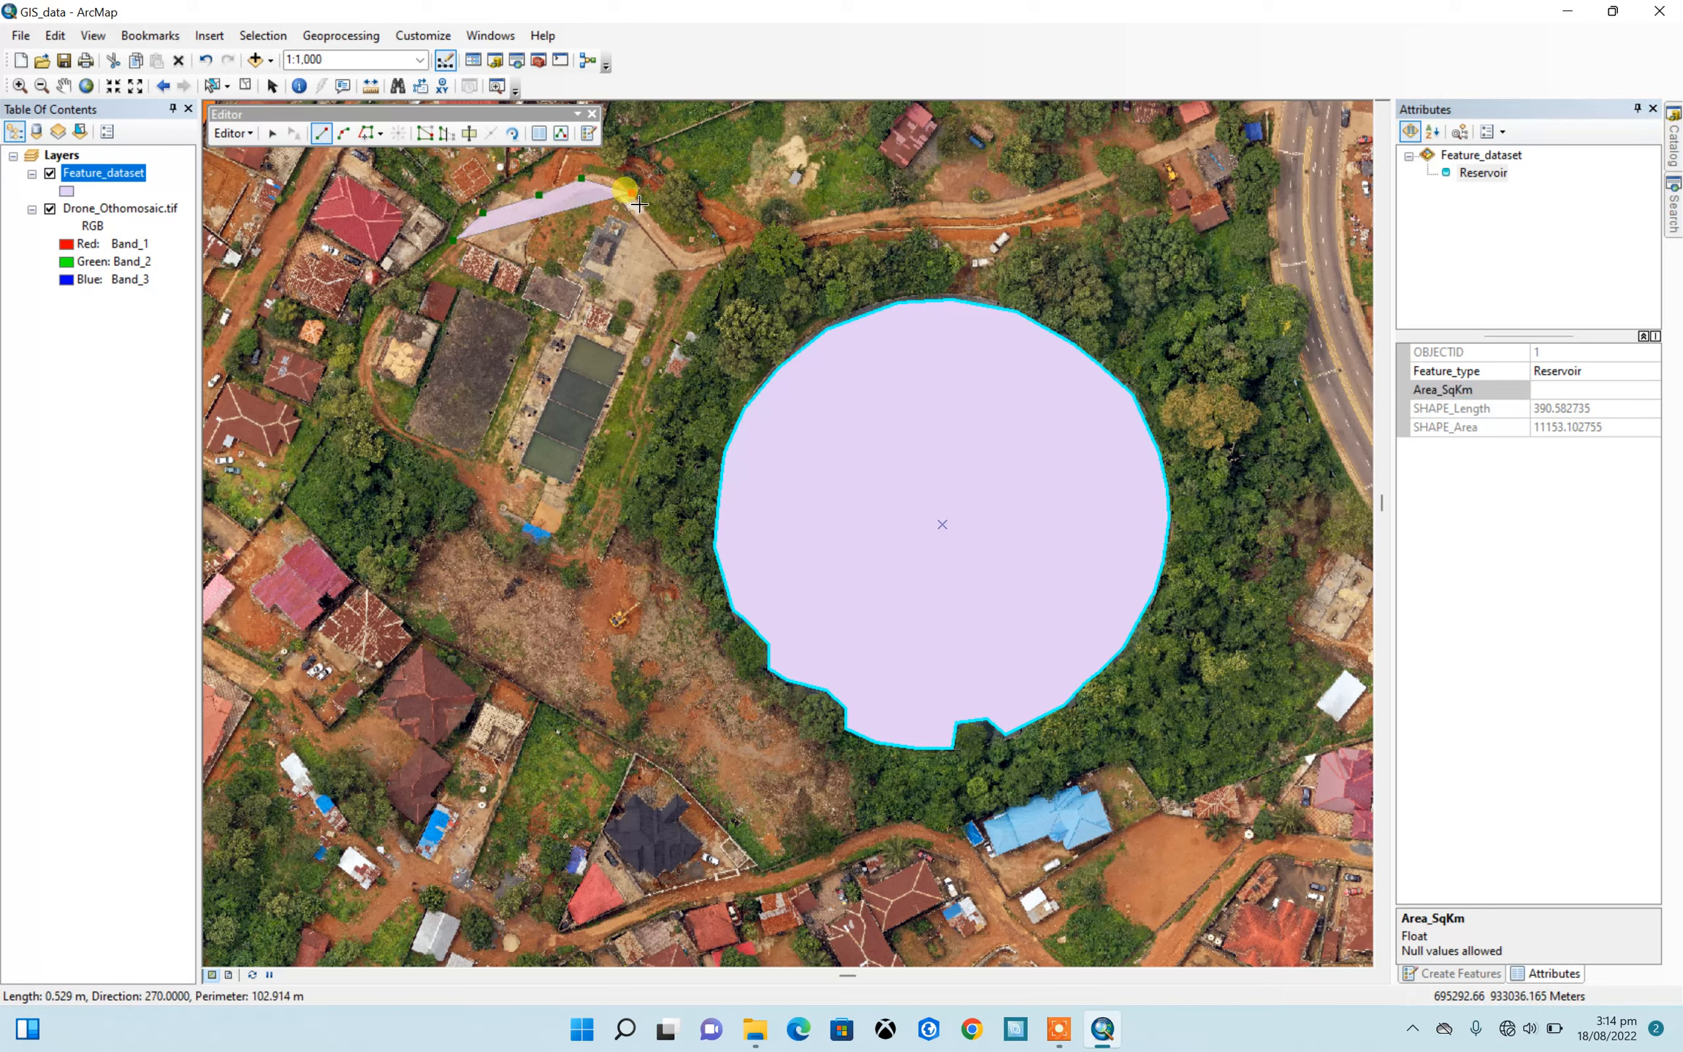
pyautogui.click(667, 229)
pyautogui.click(684, 253)
pyautogui.click(677, 288)
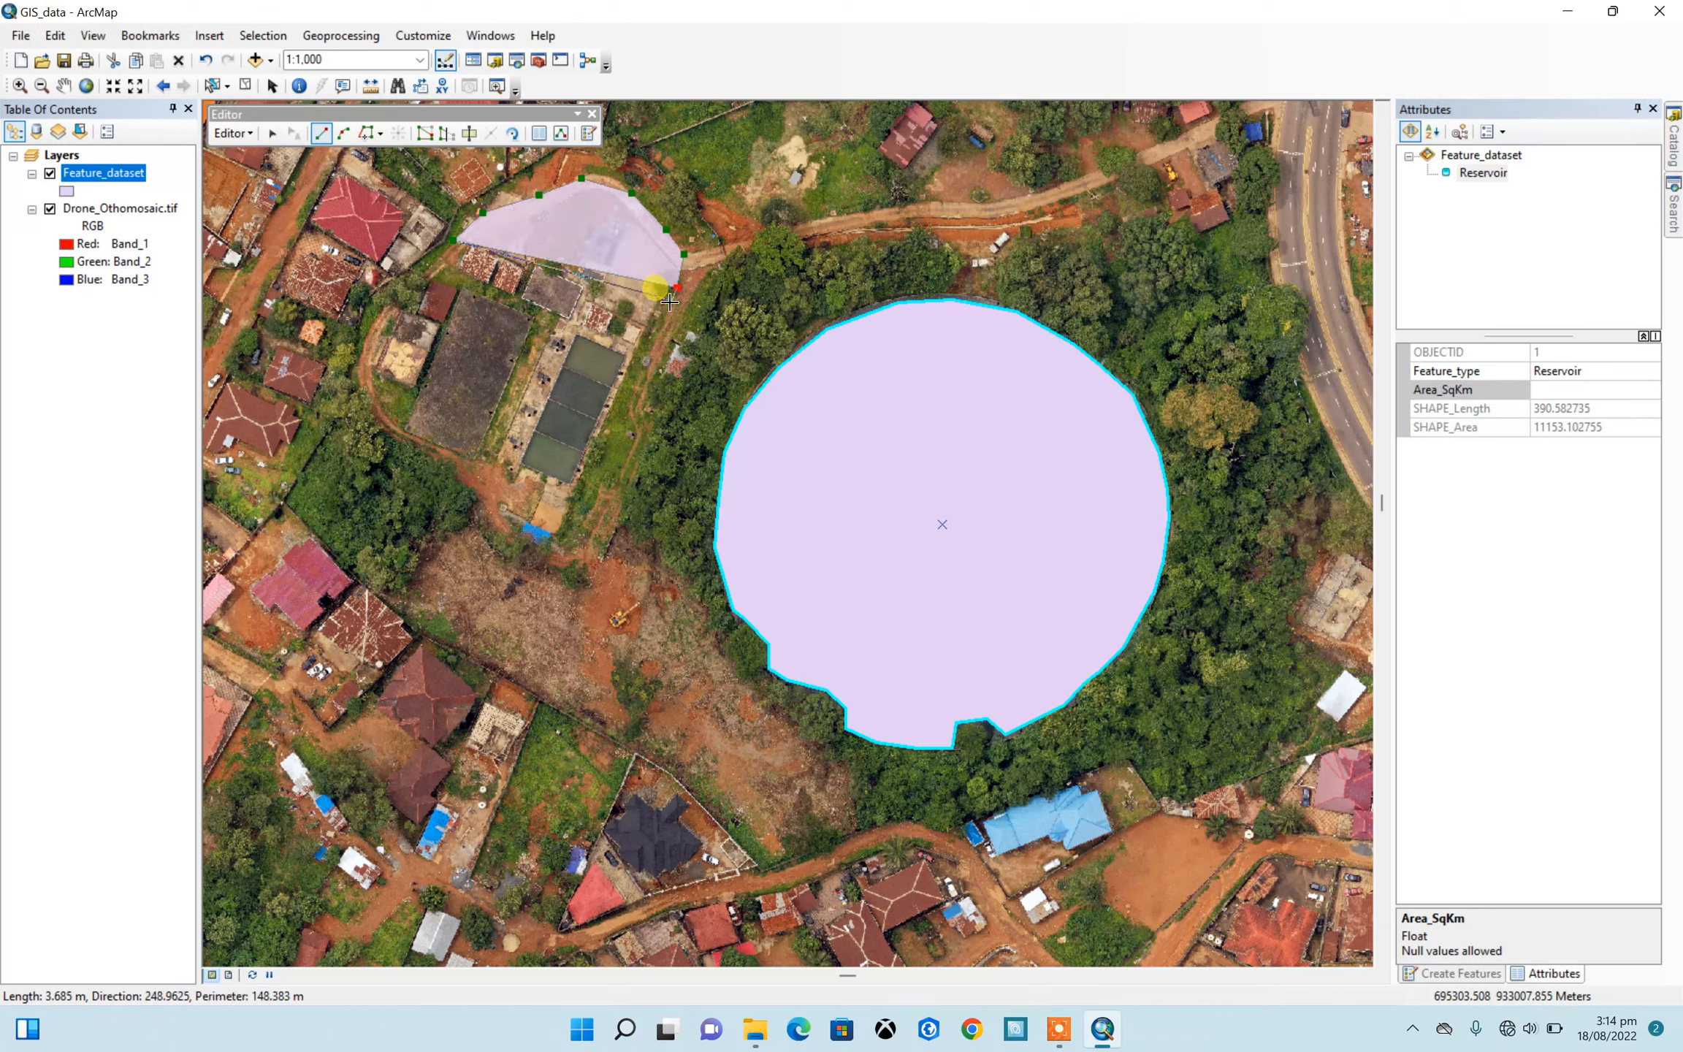
pyautogui.click(658, 325)
pyautogui.click(644, 351)
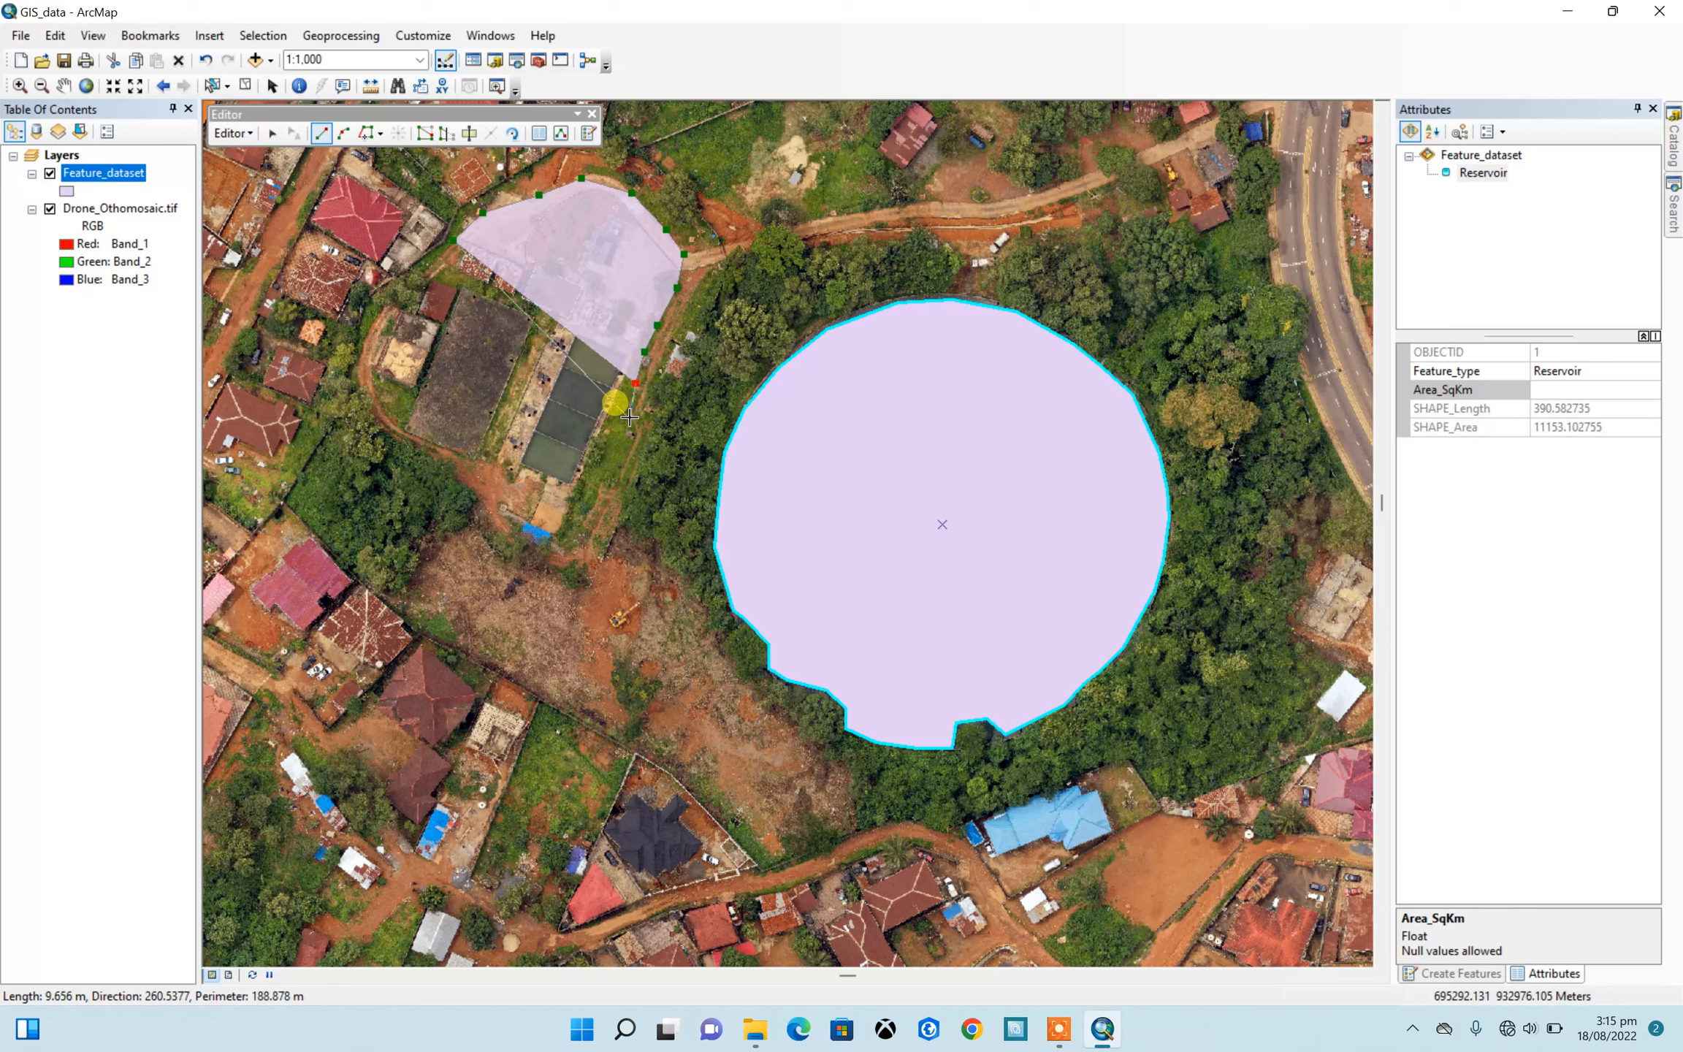
pyautogui.click(635, 383)
pyautogui.click(630, 418)
pyautogui.click(618, 463)
pyautogui.click(595, 491)
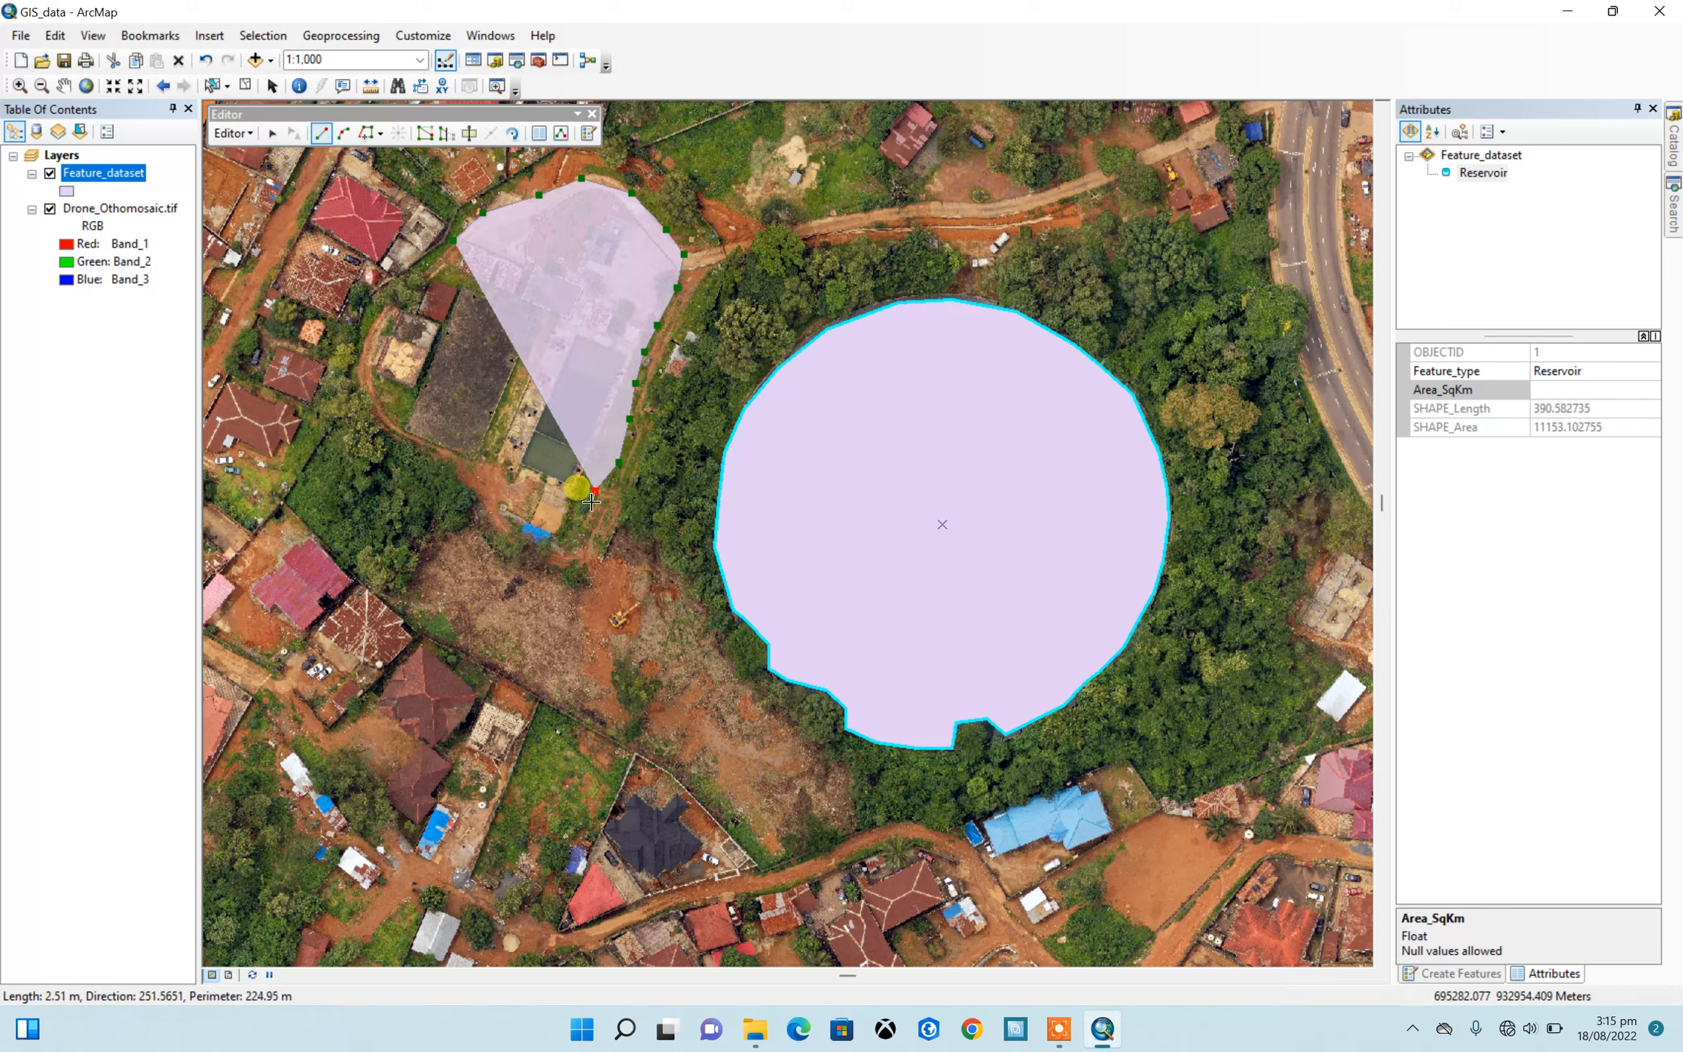
pyautogui.click(580, 523)
pyautogui.click(549, 541)
pyautogui.click(522, 529)
pyautogui.click(491, 515)
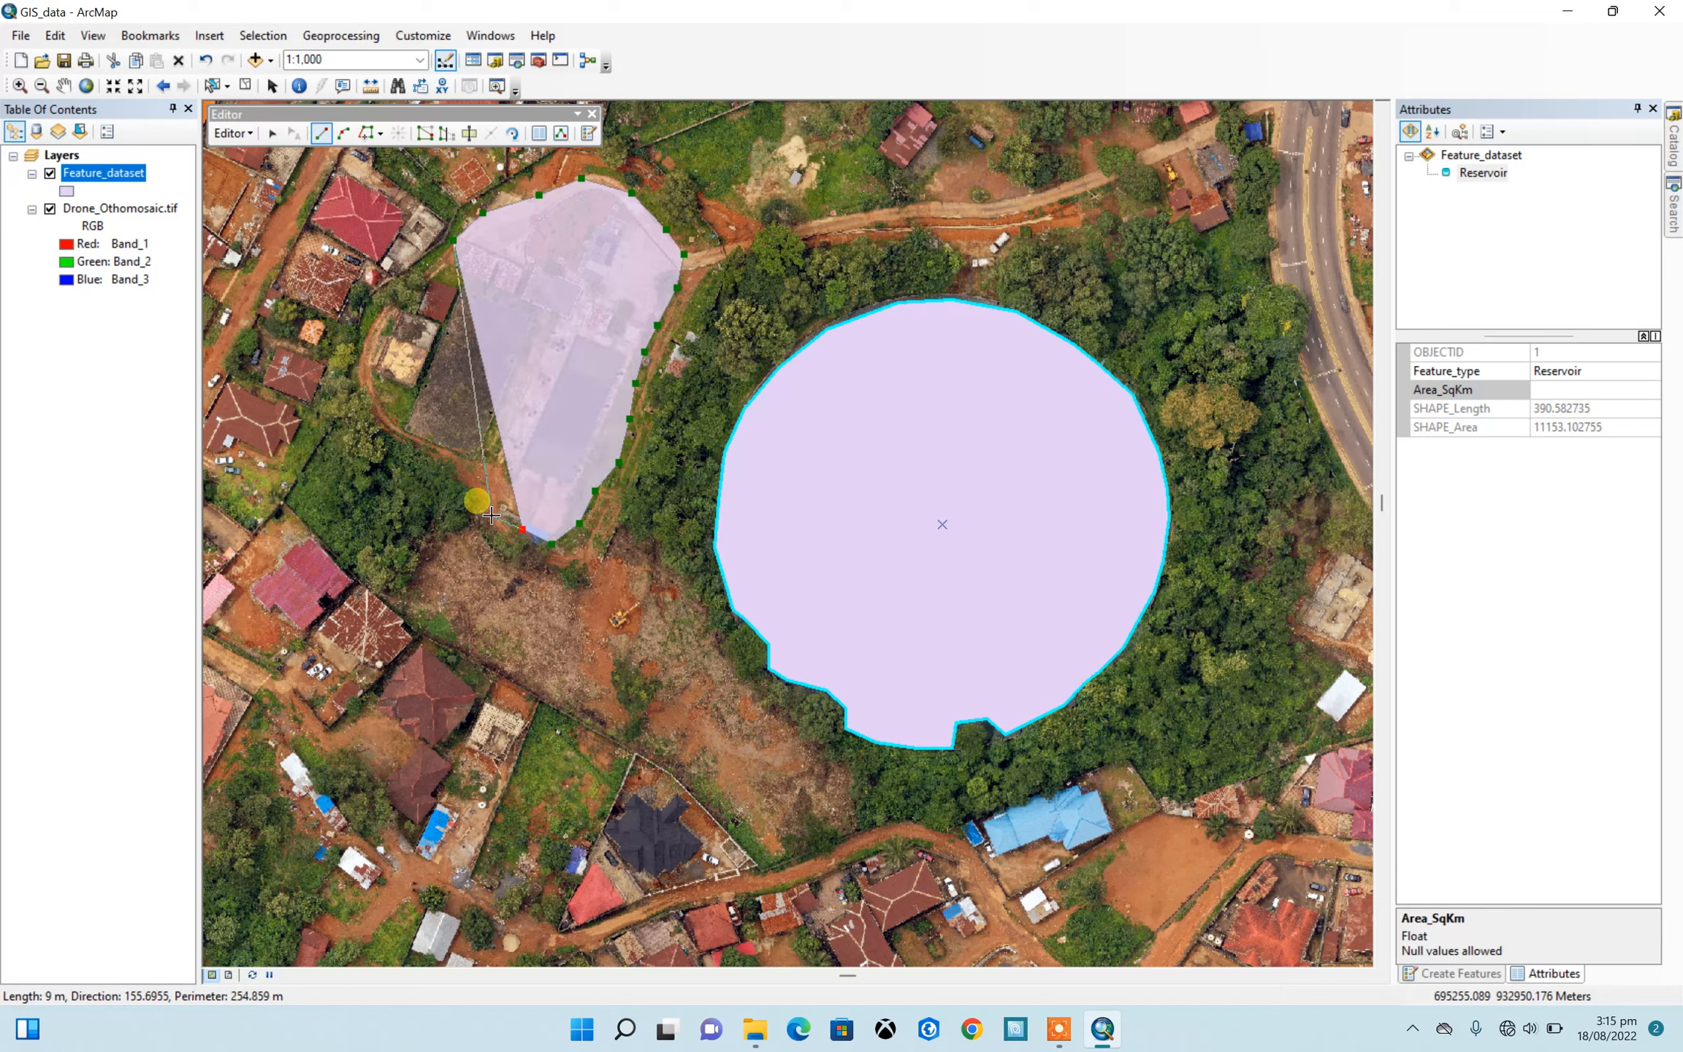
pyautogui.click(477, 472)
pyautogui.click(441, 455)
pyautogui.click(400, 439)
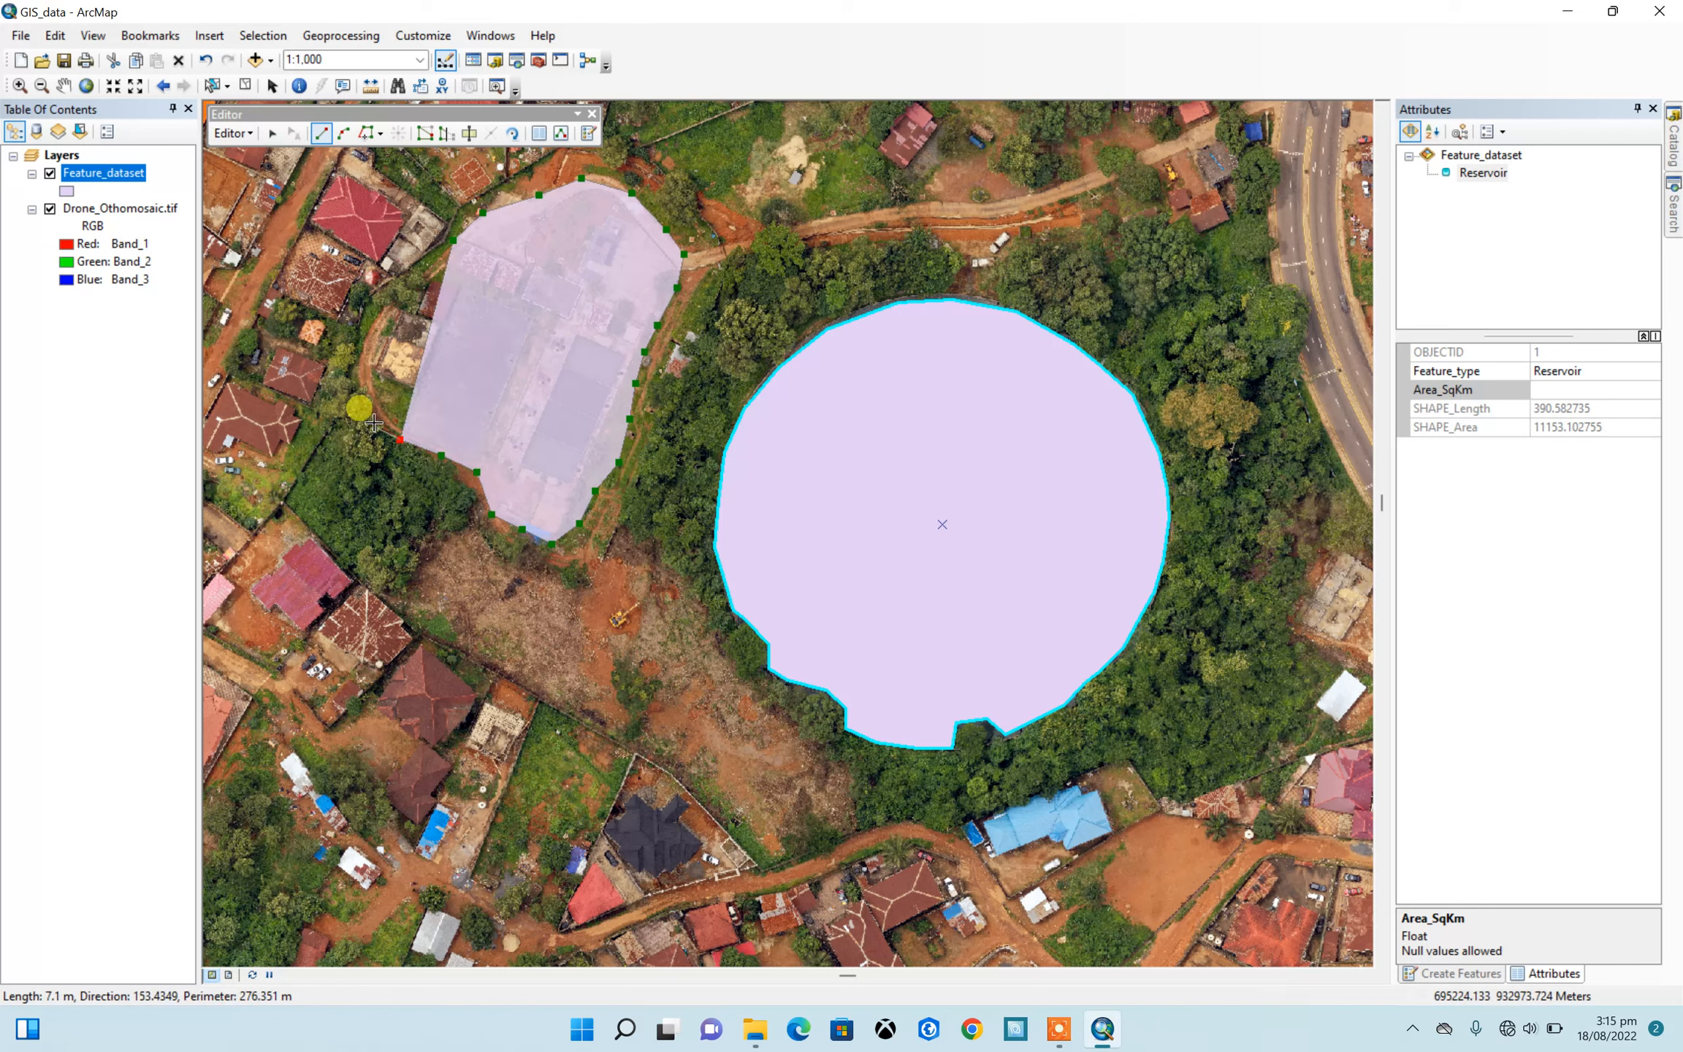
pyautogui.click(372, 401)
pyautogui.click(363, 369)
pyautogui.click(373, 326)
pyautogui.click(400, 295)
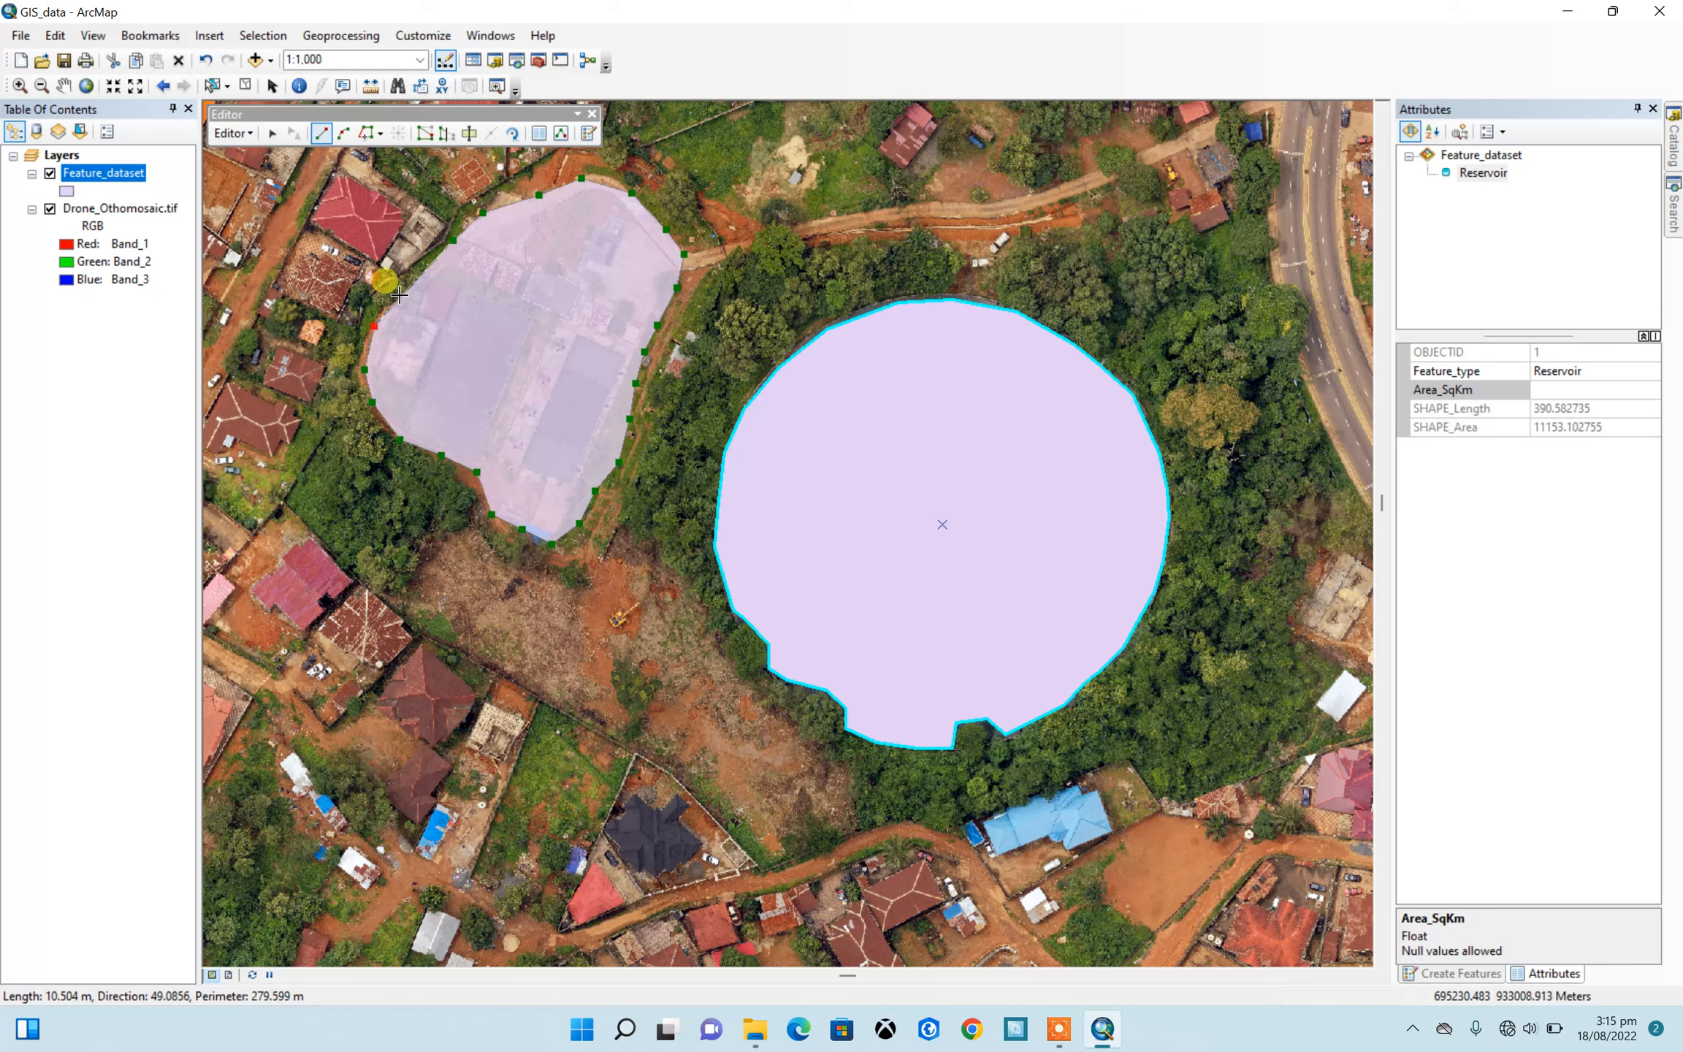
pyautogui.click(429, 260)
pyautogui.doubleClick(437, 249)
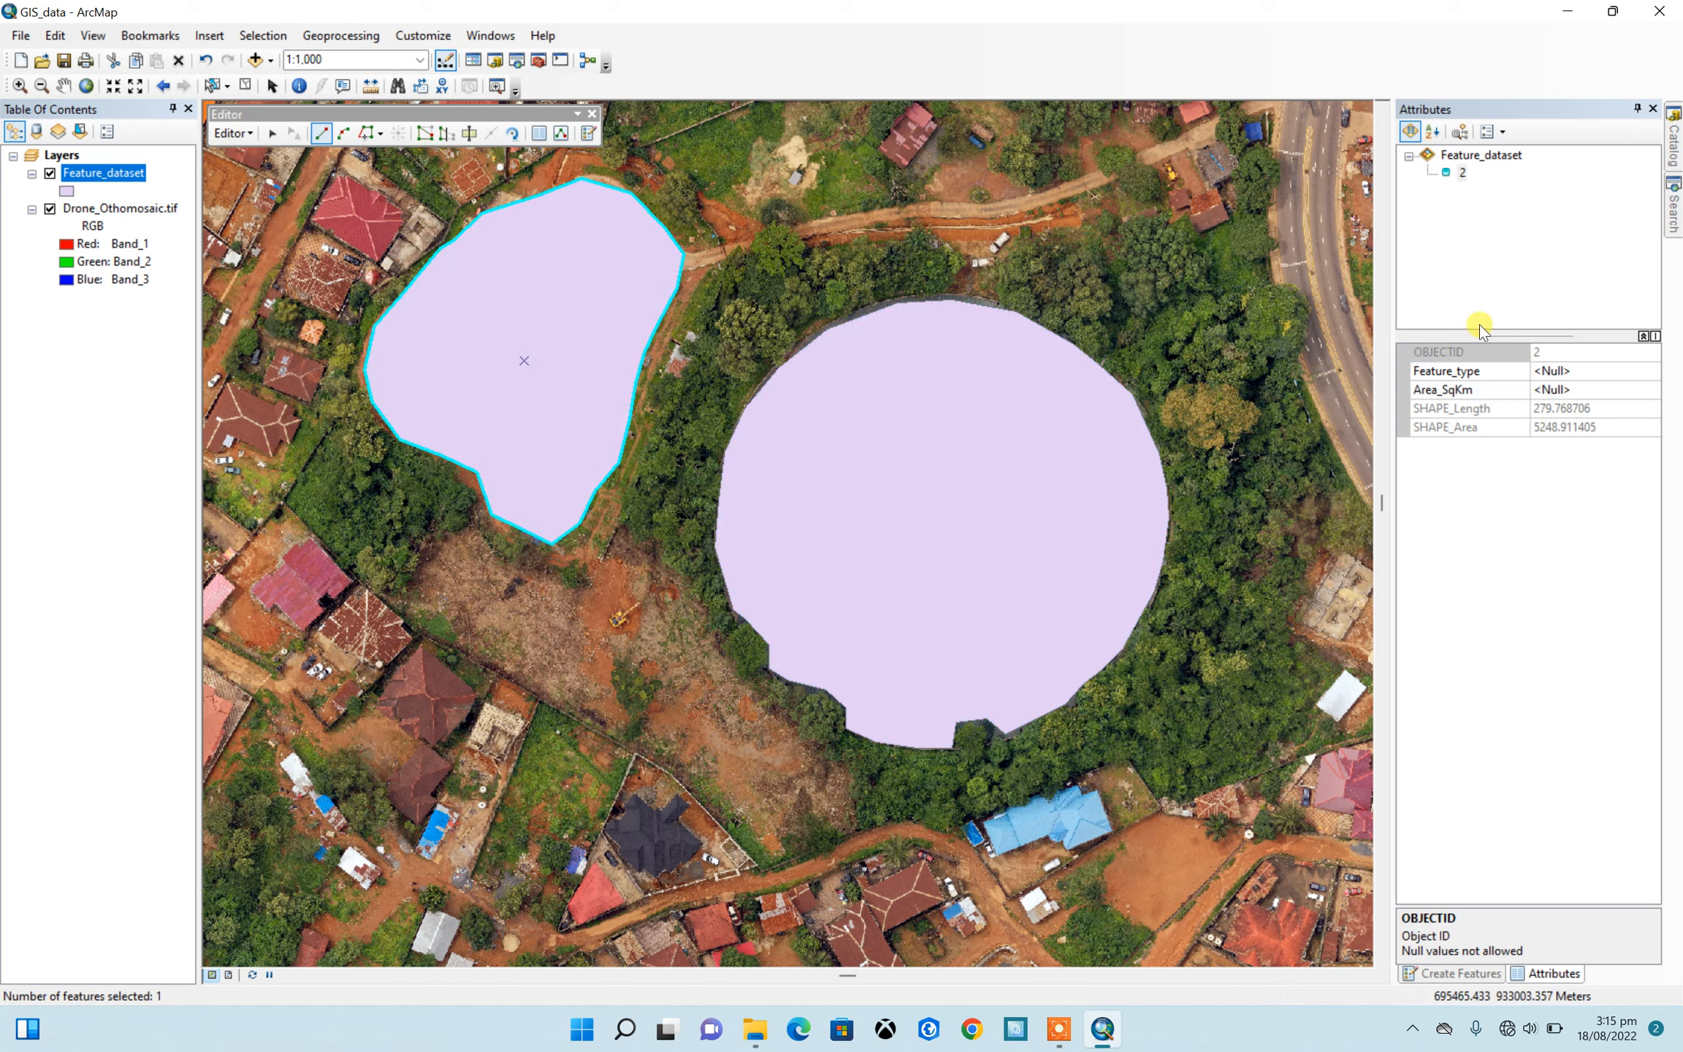
# Step: Set the Feature_type attribute of the new compound polygon to Treatment area, leaving Area_SqKm empty
pyautogui.click(1571, 371)
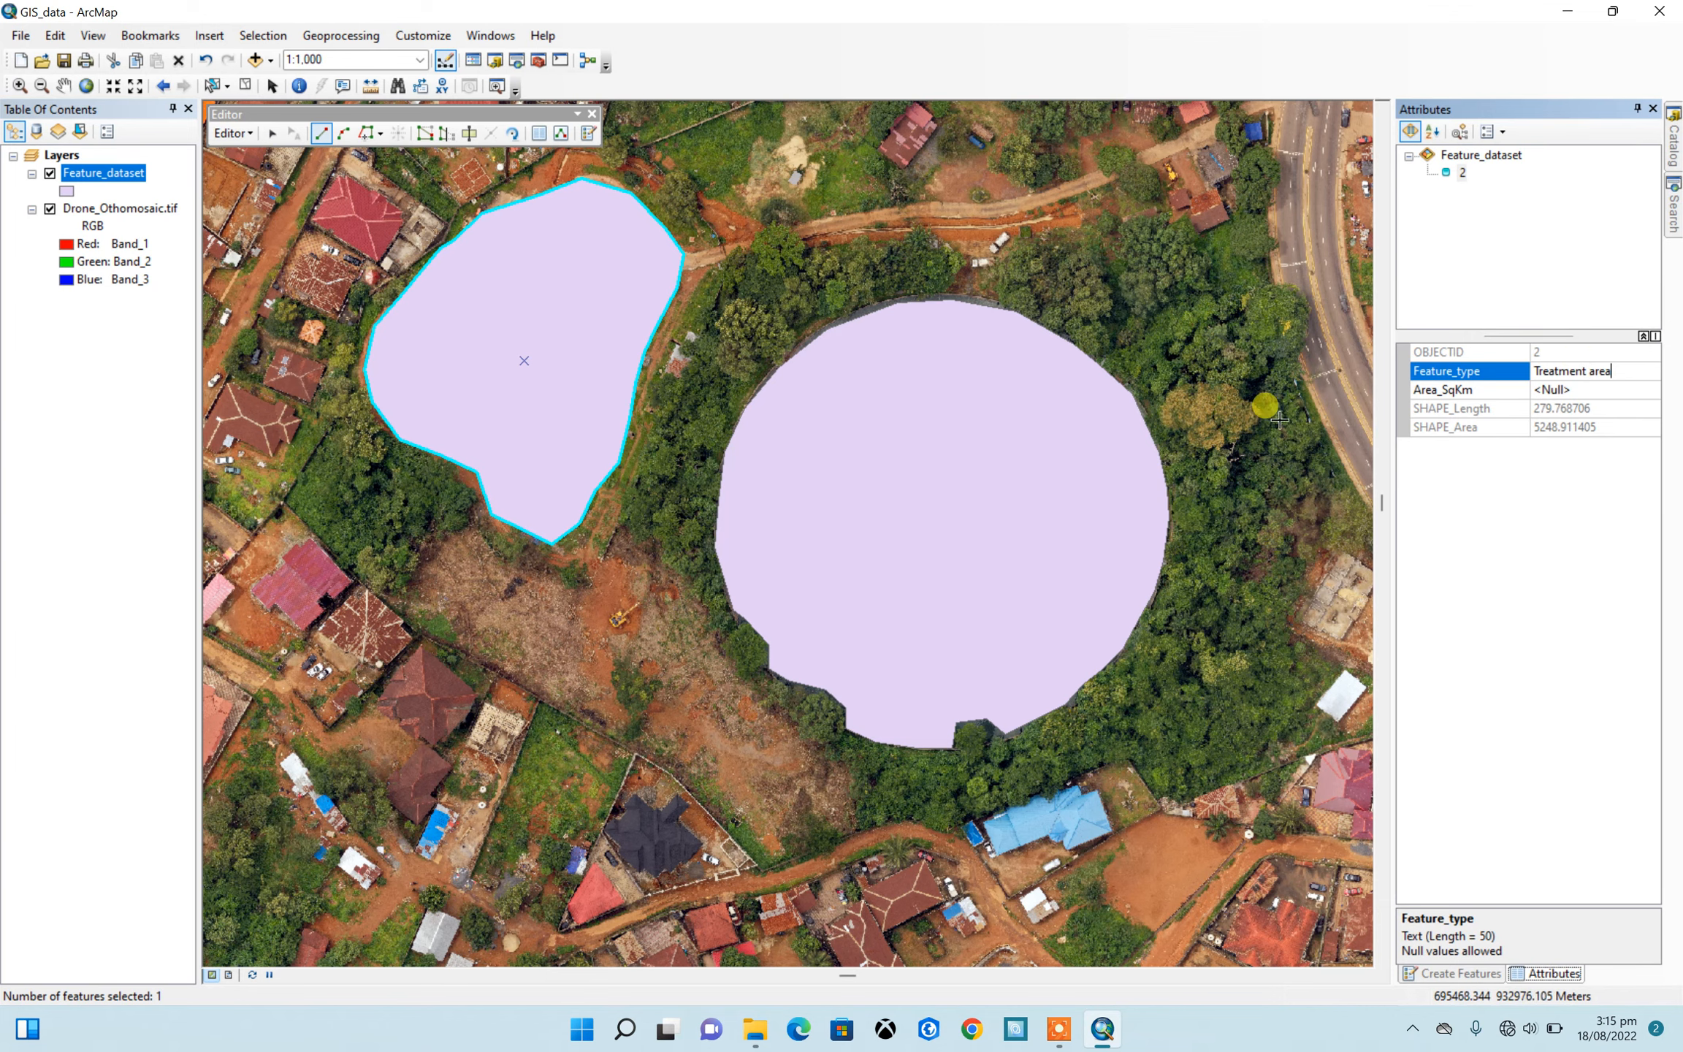
pyautogui.write('Treatment area')
pyautogui.scroll(-2, 1163, 338)
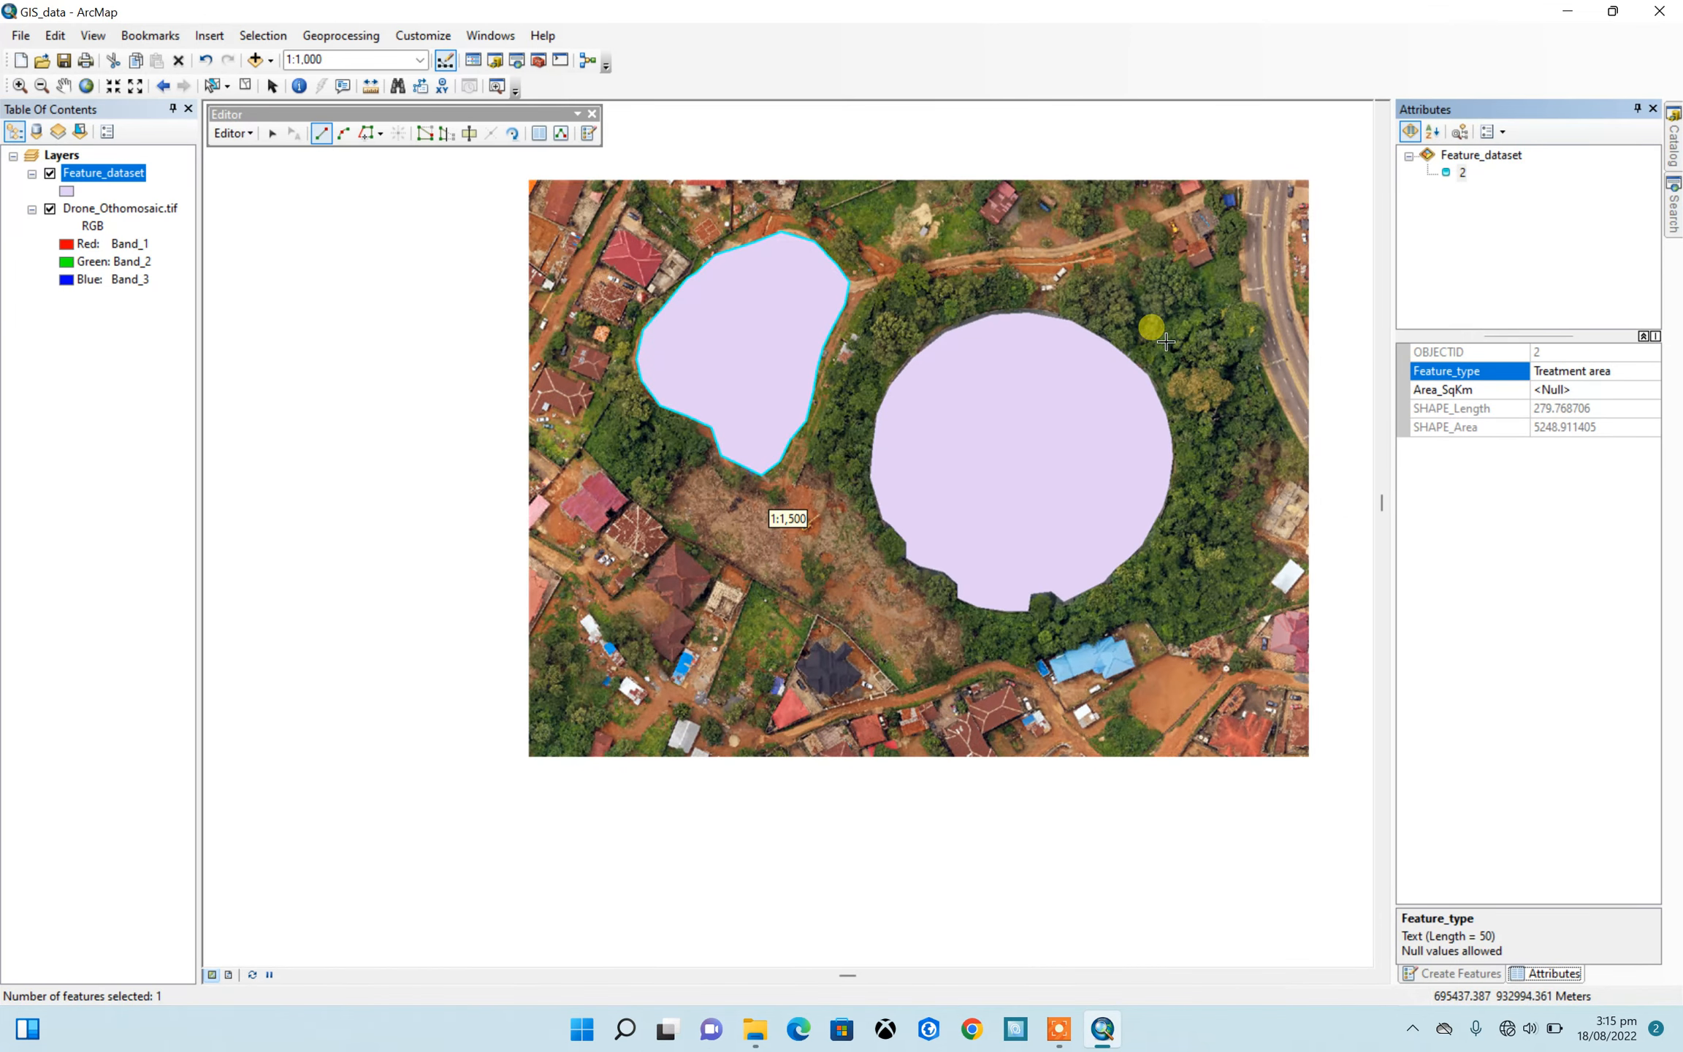
pyautogui.scroll(4, 592, 226)
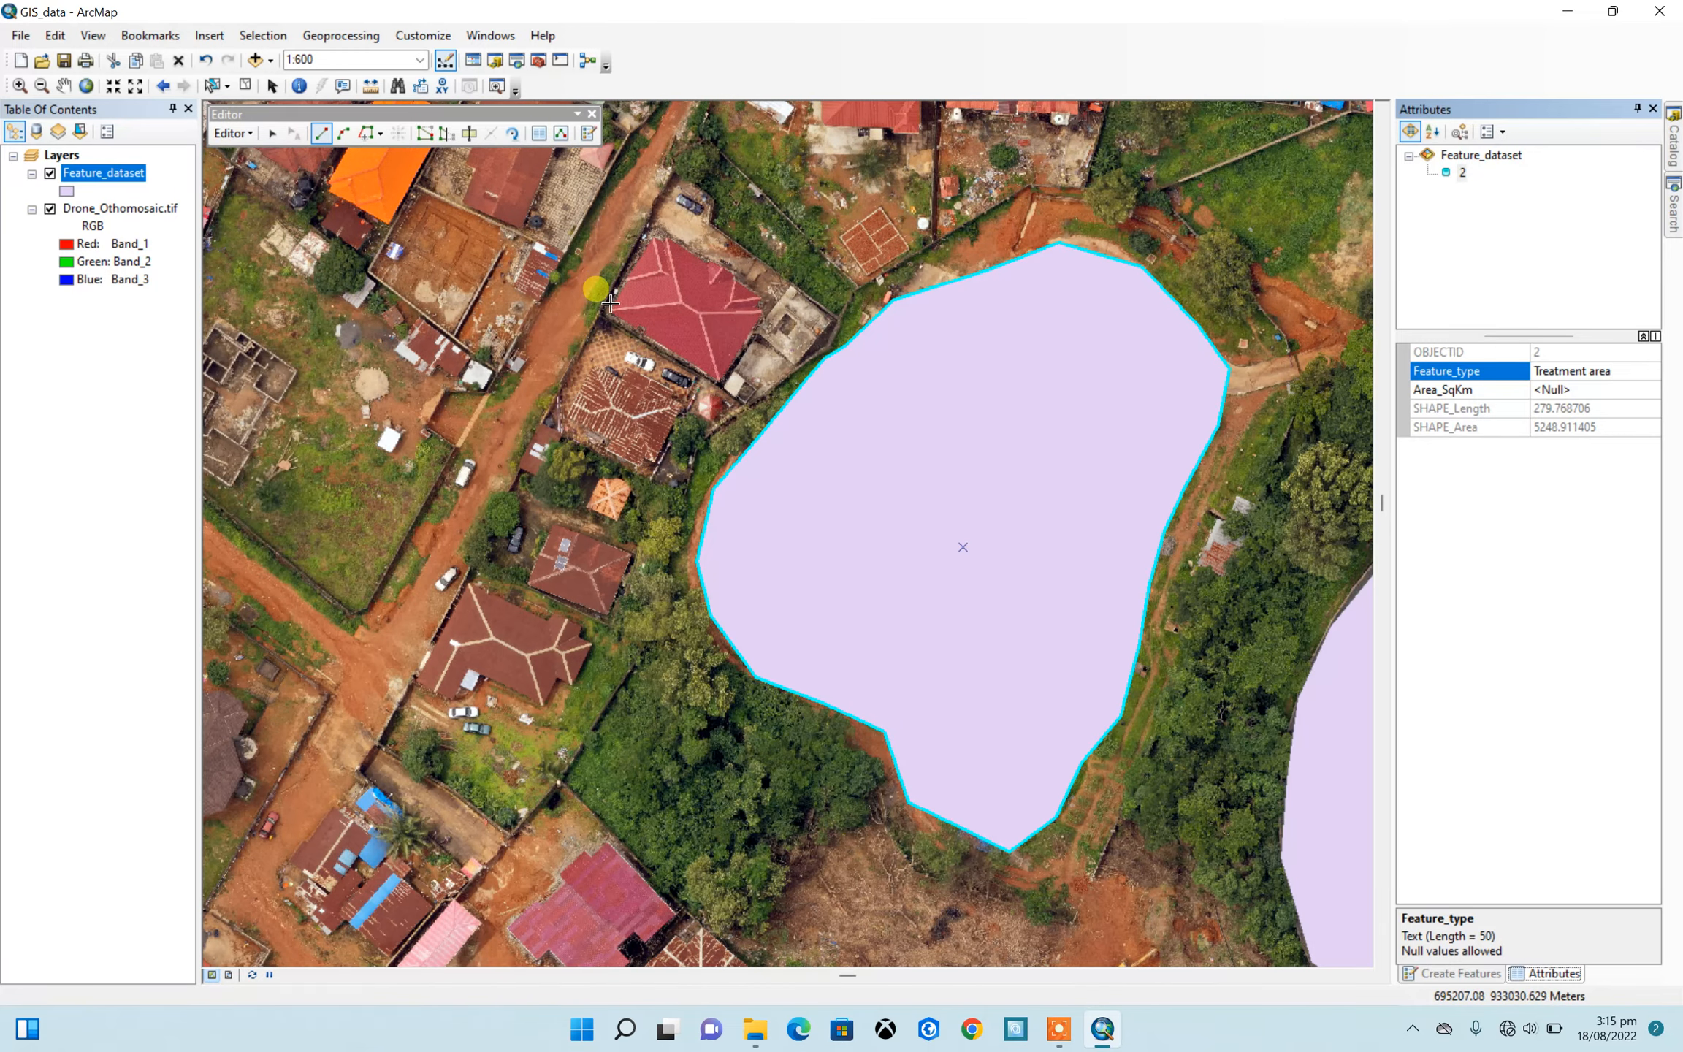
pyautogui.press('Return')
# Step: Digitize the red-roofed house northwest of the treatment area, about 73 m in perimeter, and set its Feature_type to house
pyautogui.click(611, 311)
pyautogui.click(627, 272)
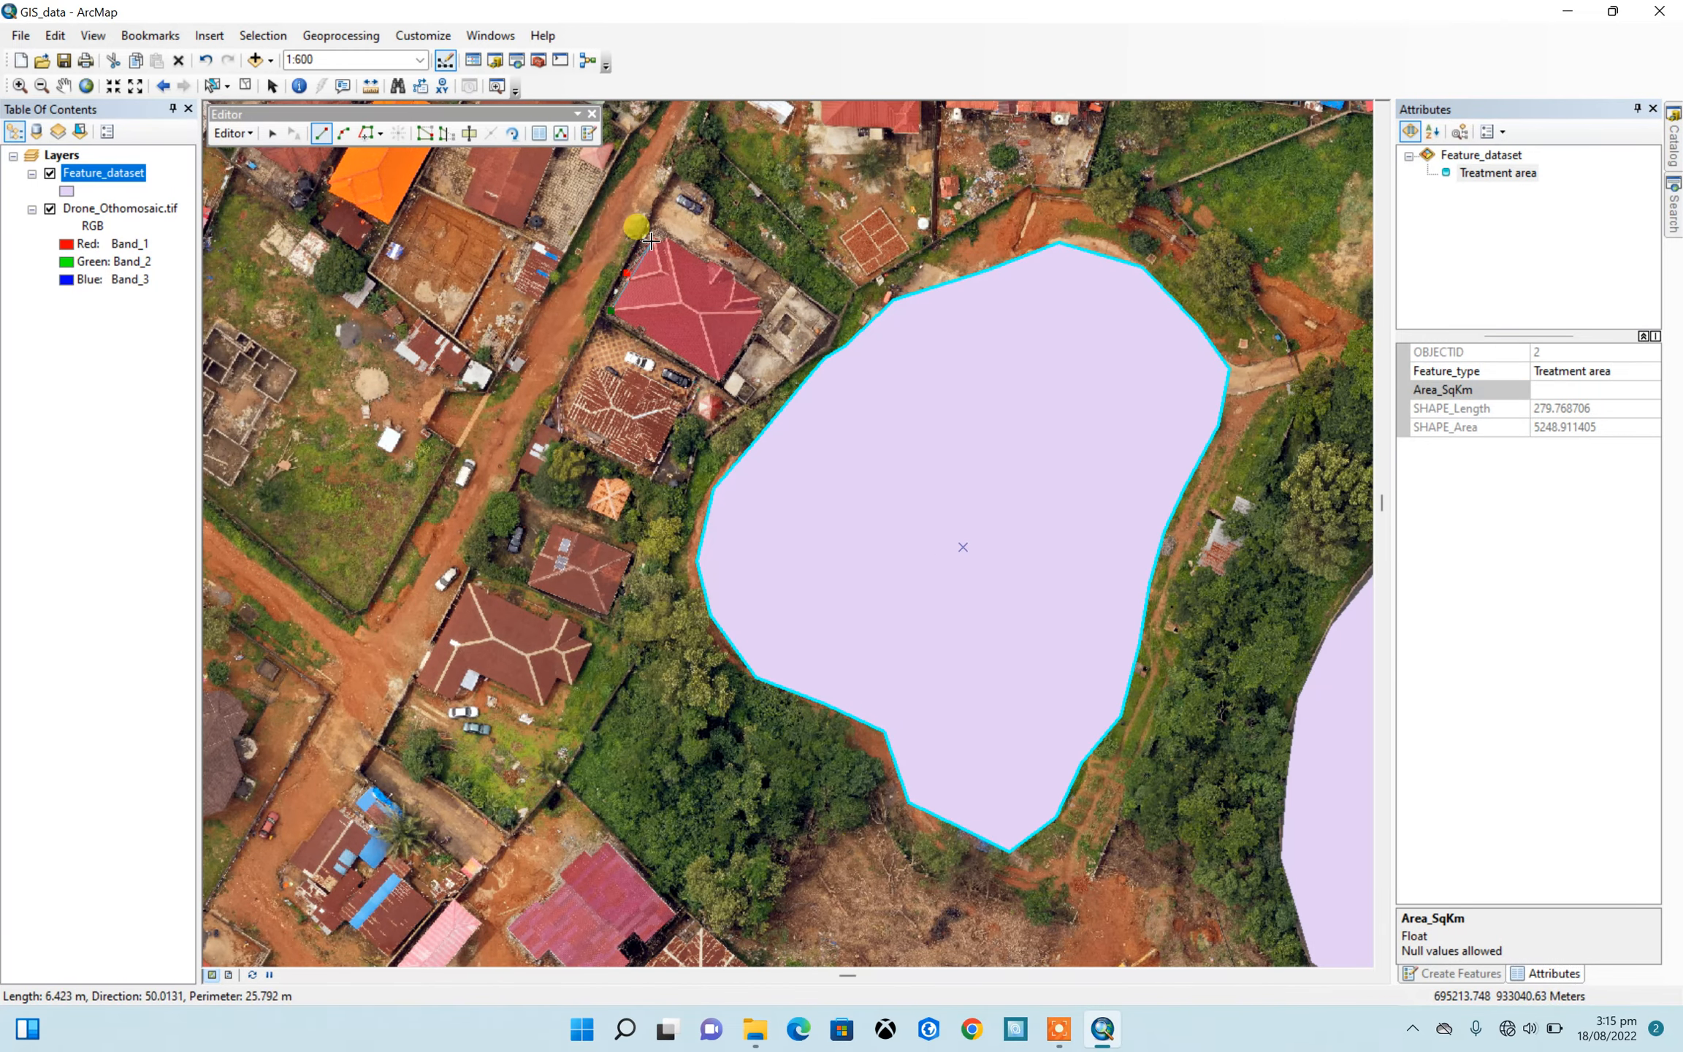
pyautogui.click(654, 241)
pyautogui.click(665, 240)
pyautogui.click(669, 235)
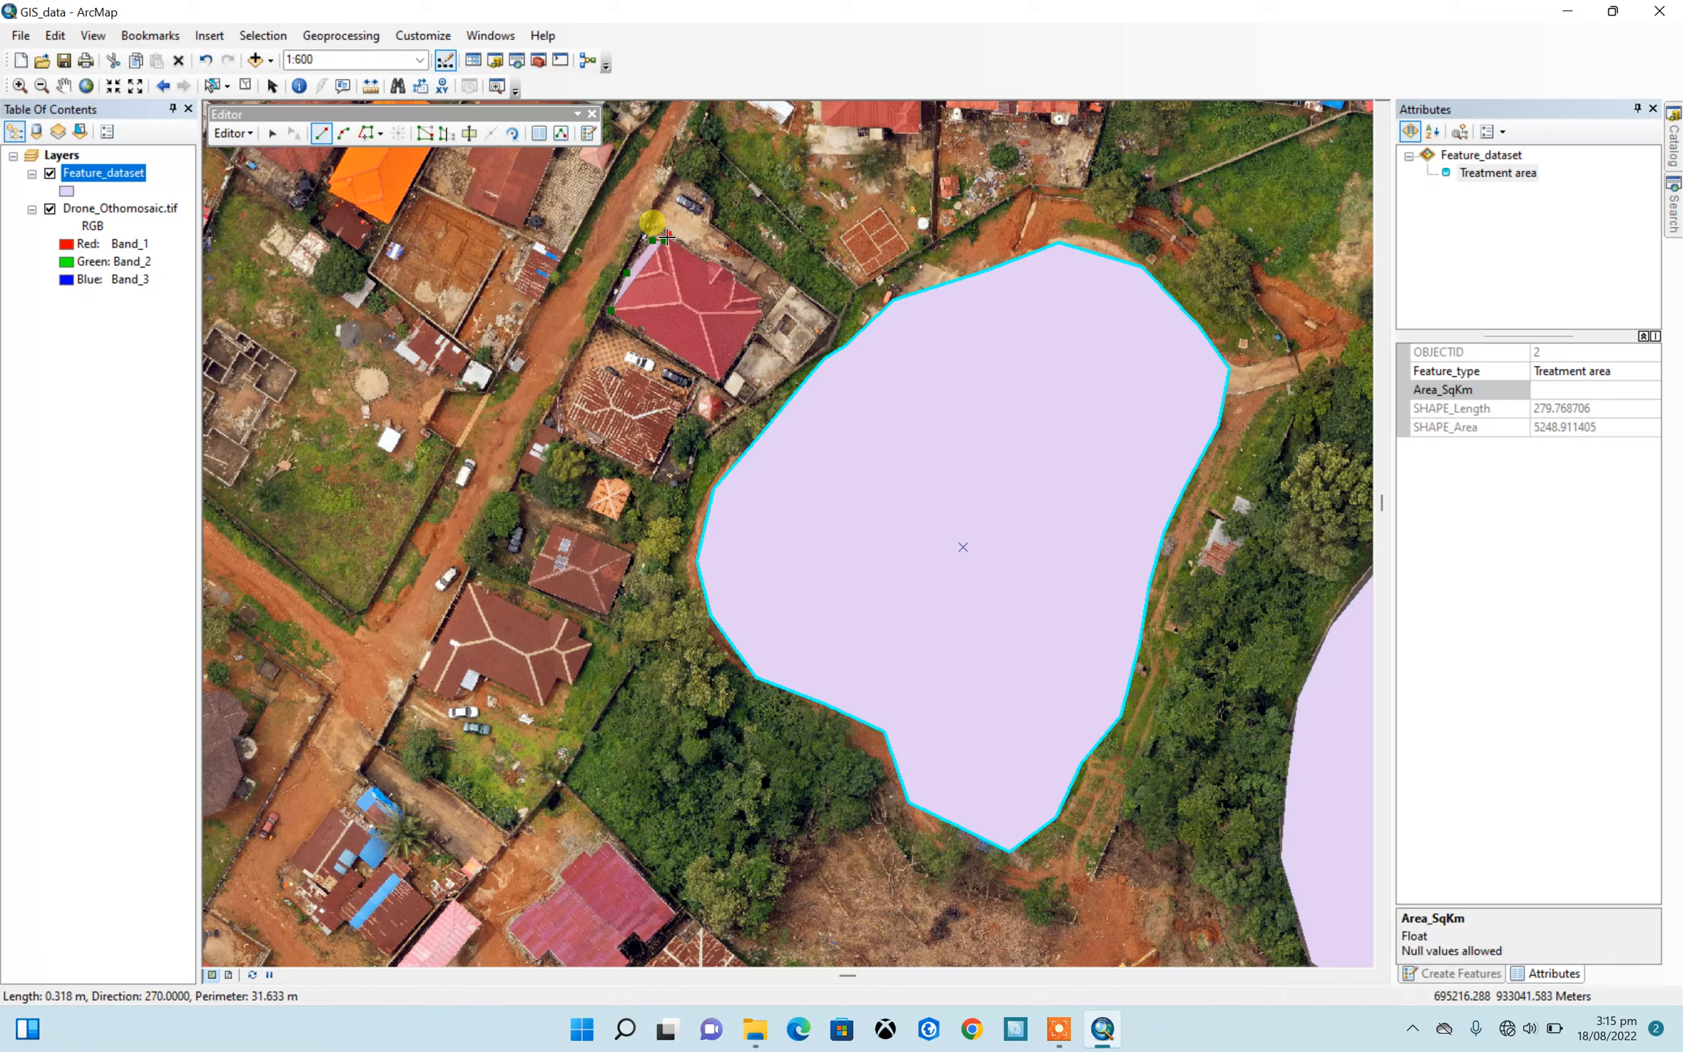
pyautogui.click(730, 273)
pyautogui.click(735, 276)
pyautogui.click(761, 298)
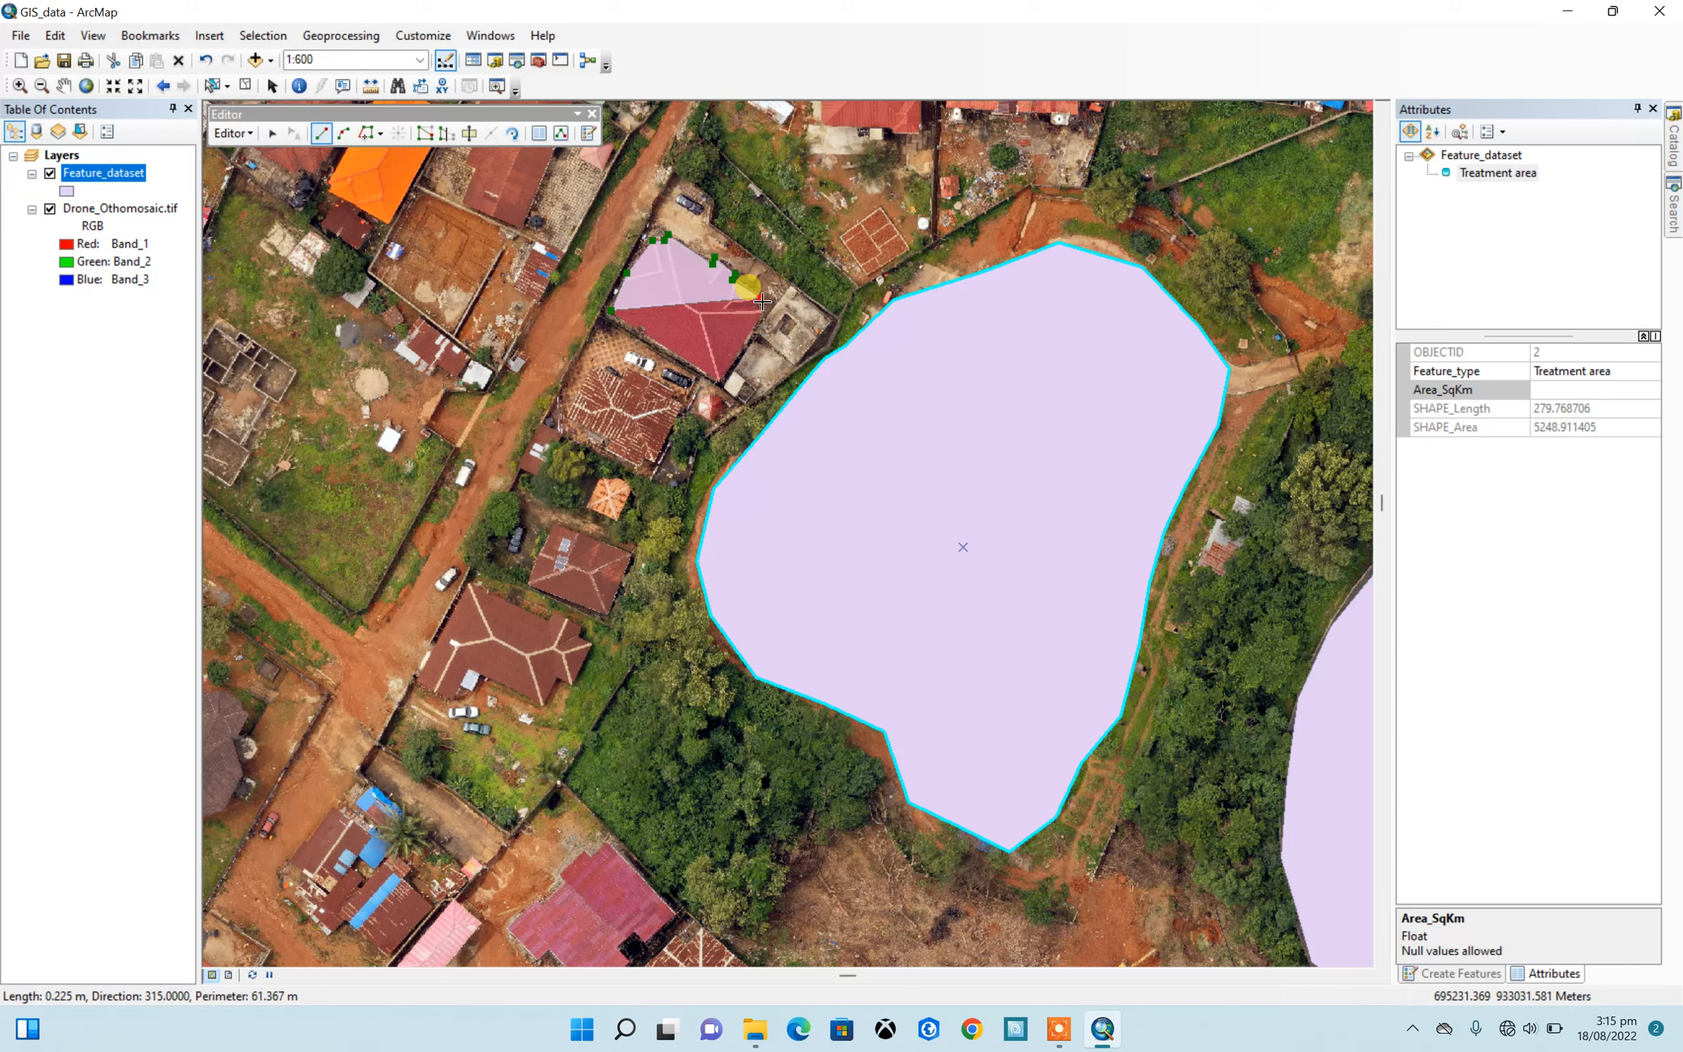
pyautogui.click(763, 318)
pyautogui.click(744, 347)
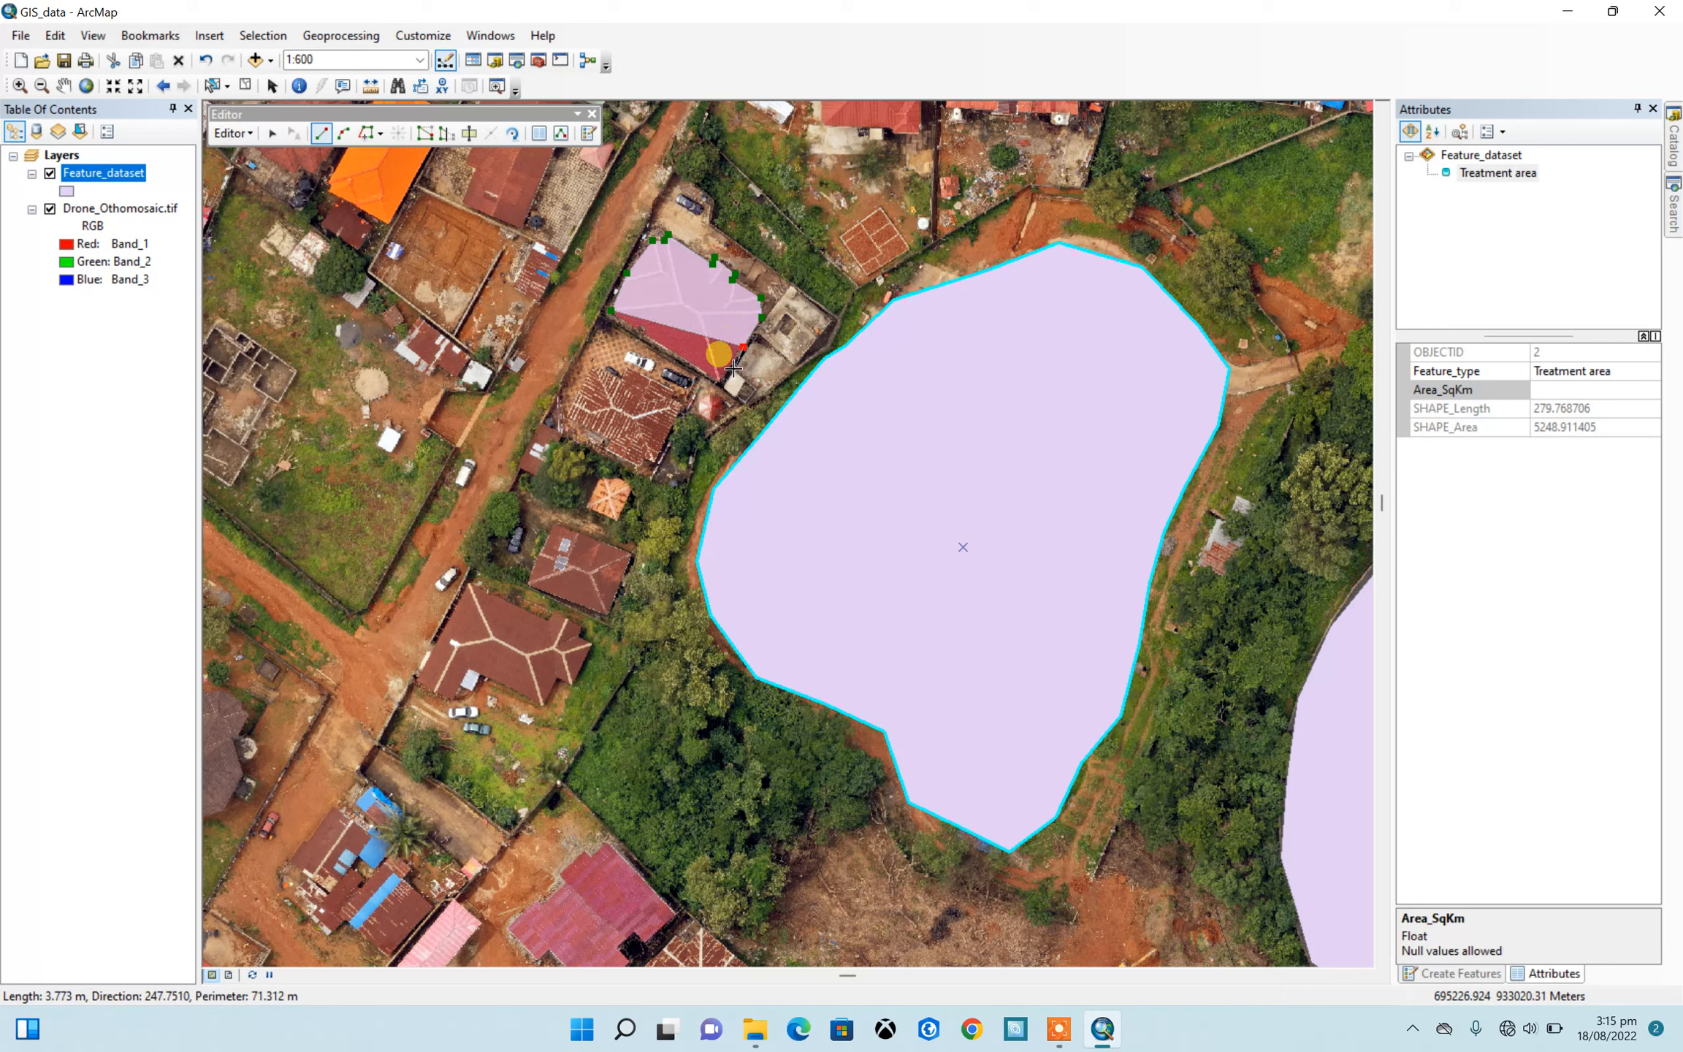
pyautogui.click(722, 379)
pyautogui.click(674, 358)
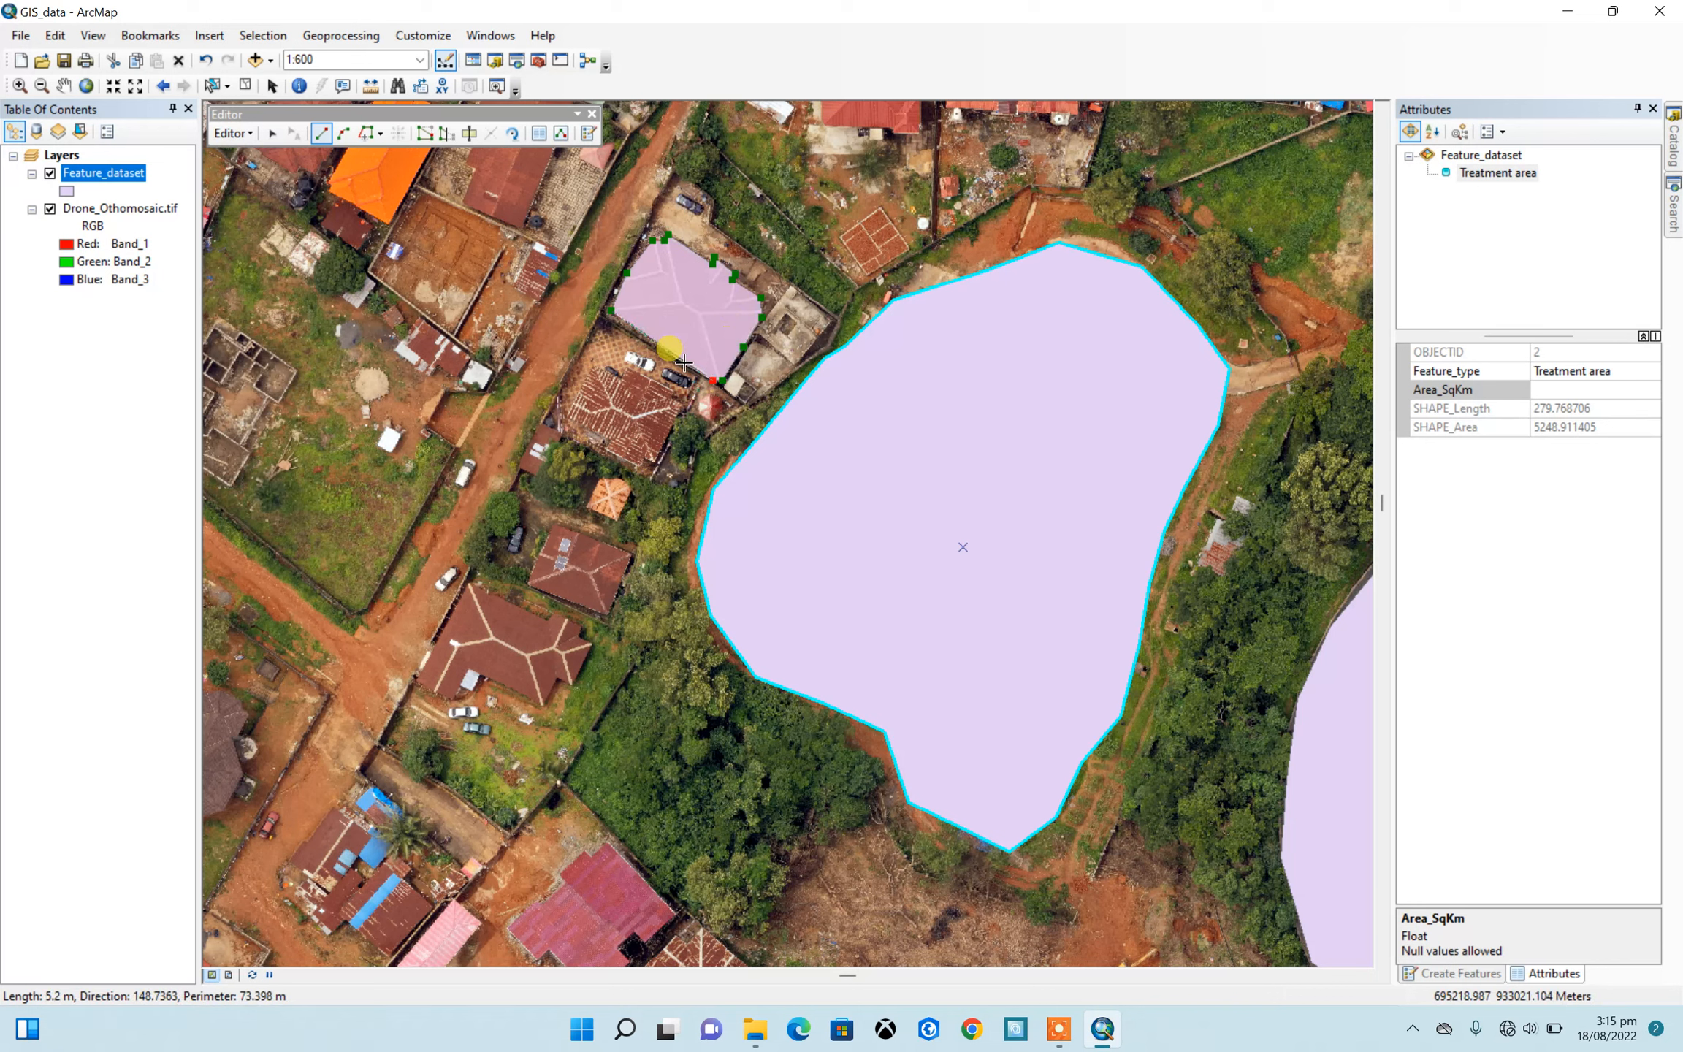
pyautogui.doubleClick(622, 321)
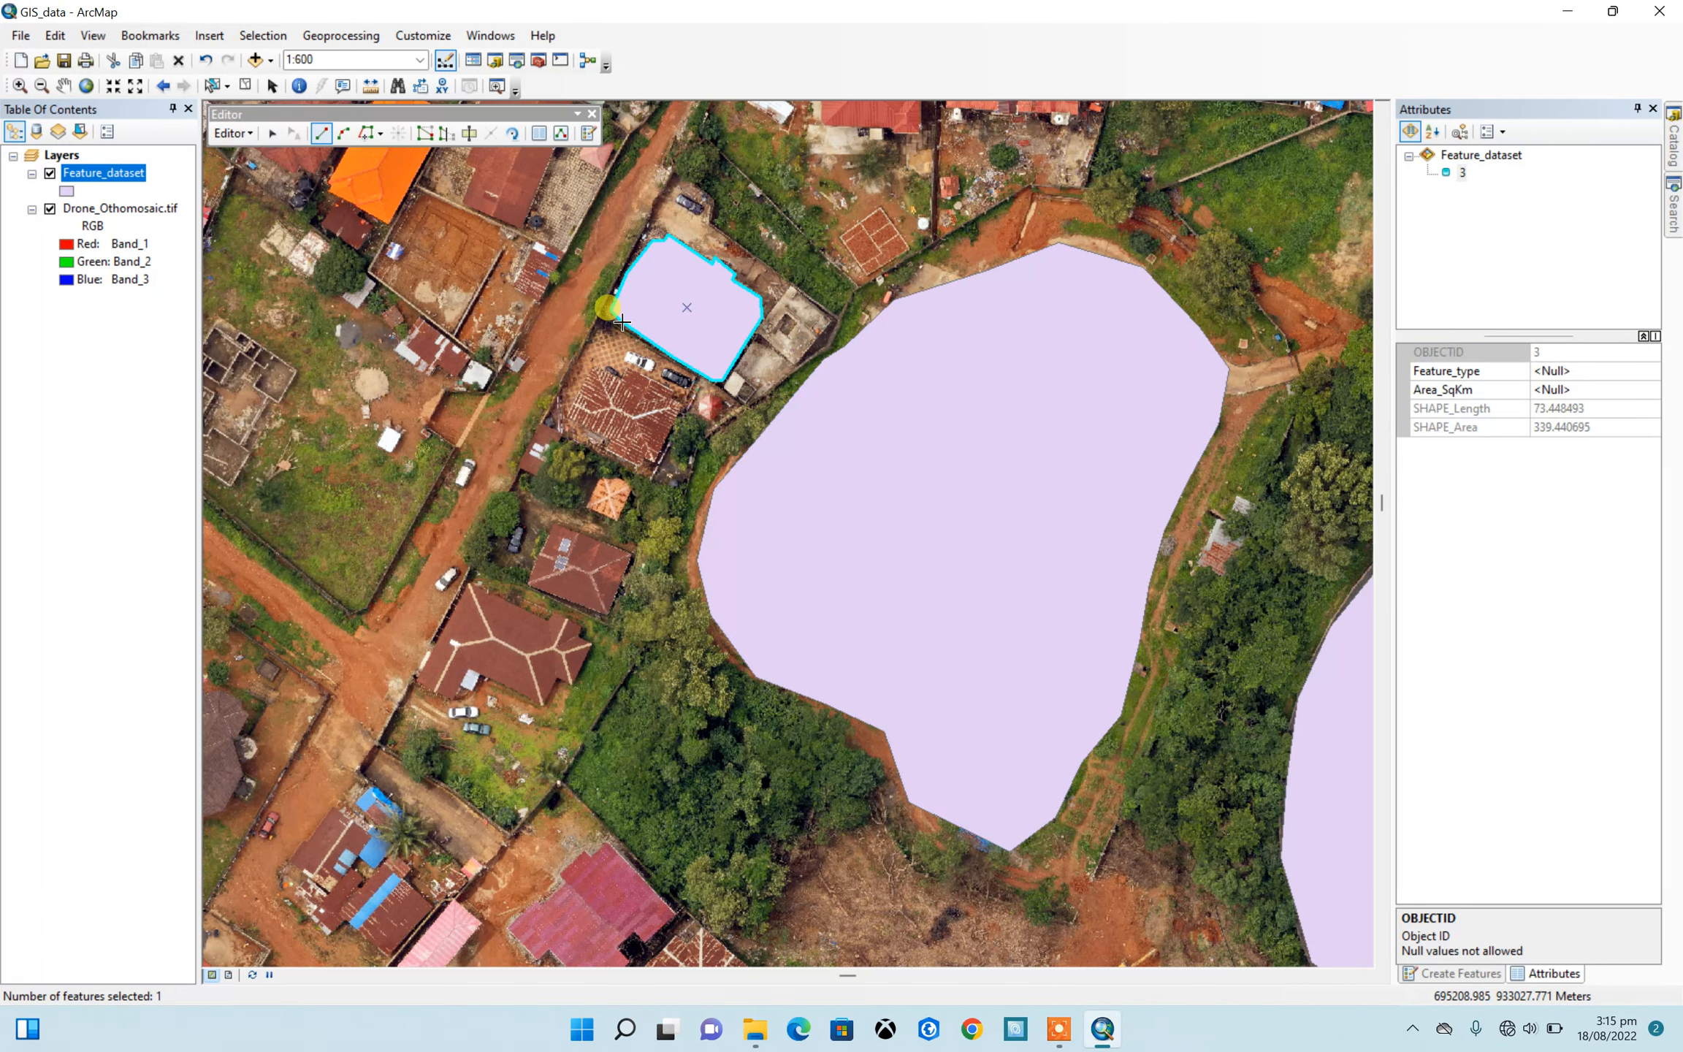
pyautogui.click(1562, 372)
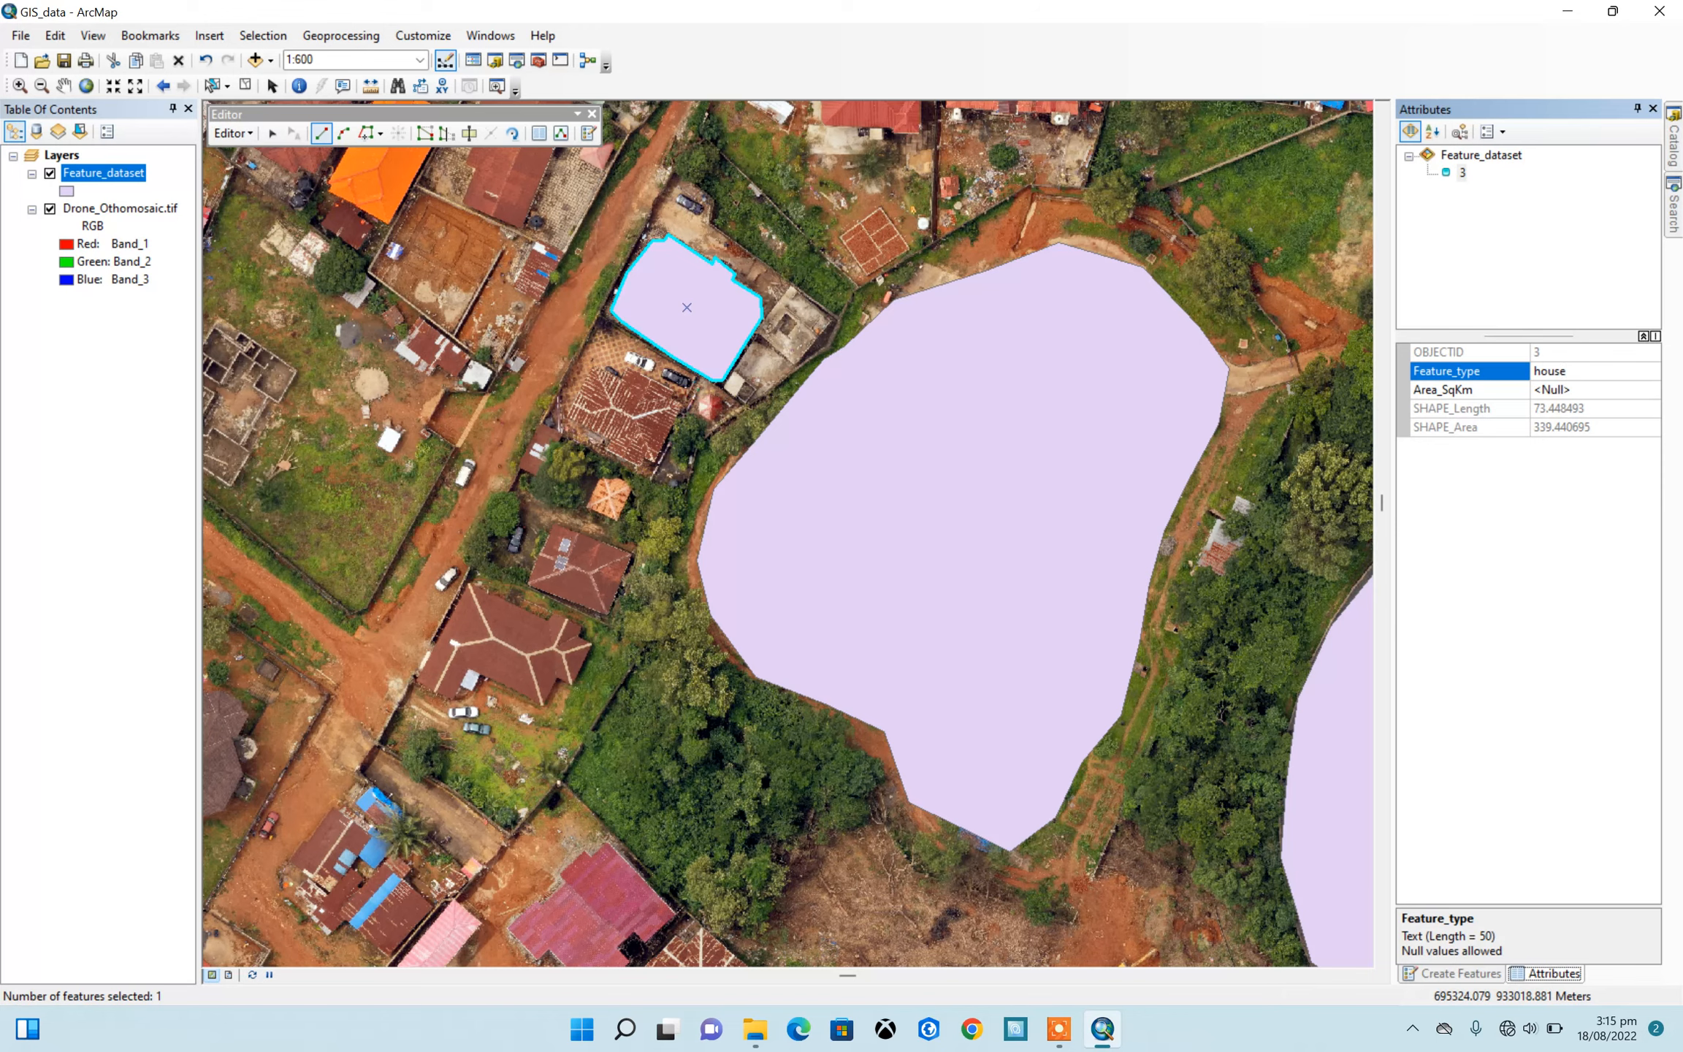
# Step: Digitize the rusty-roofed house southwest of the treatment area, about 83 m in perimeter, and set its Feature_type to house
pyautogui.scroll(-3, 684, 281)
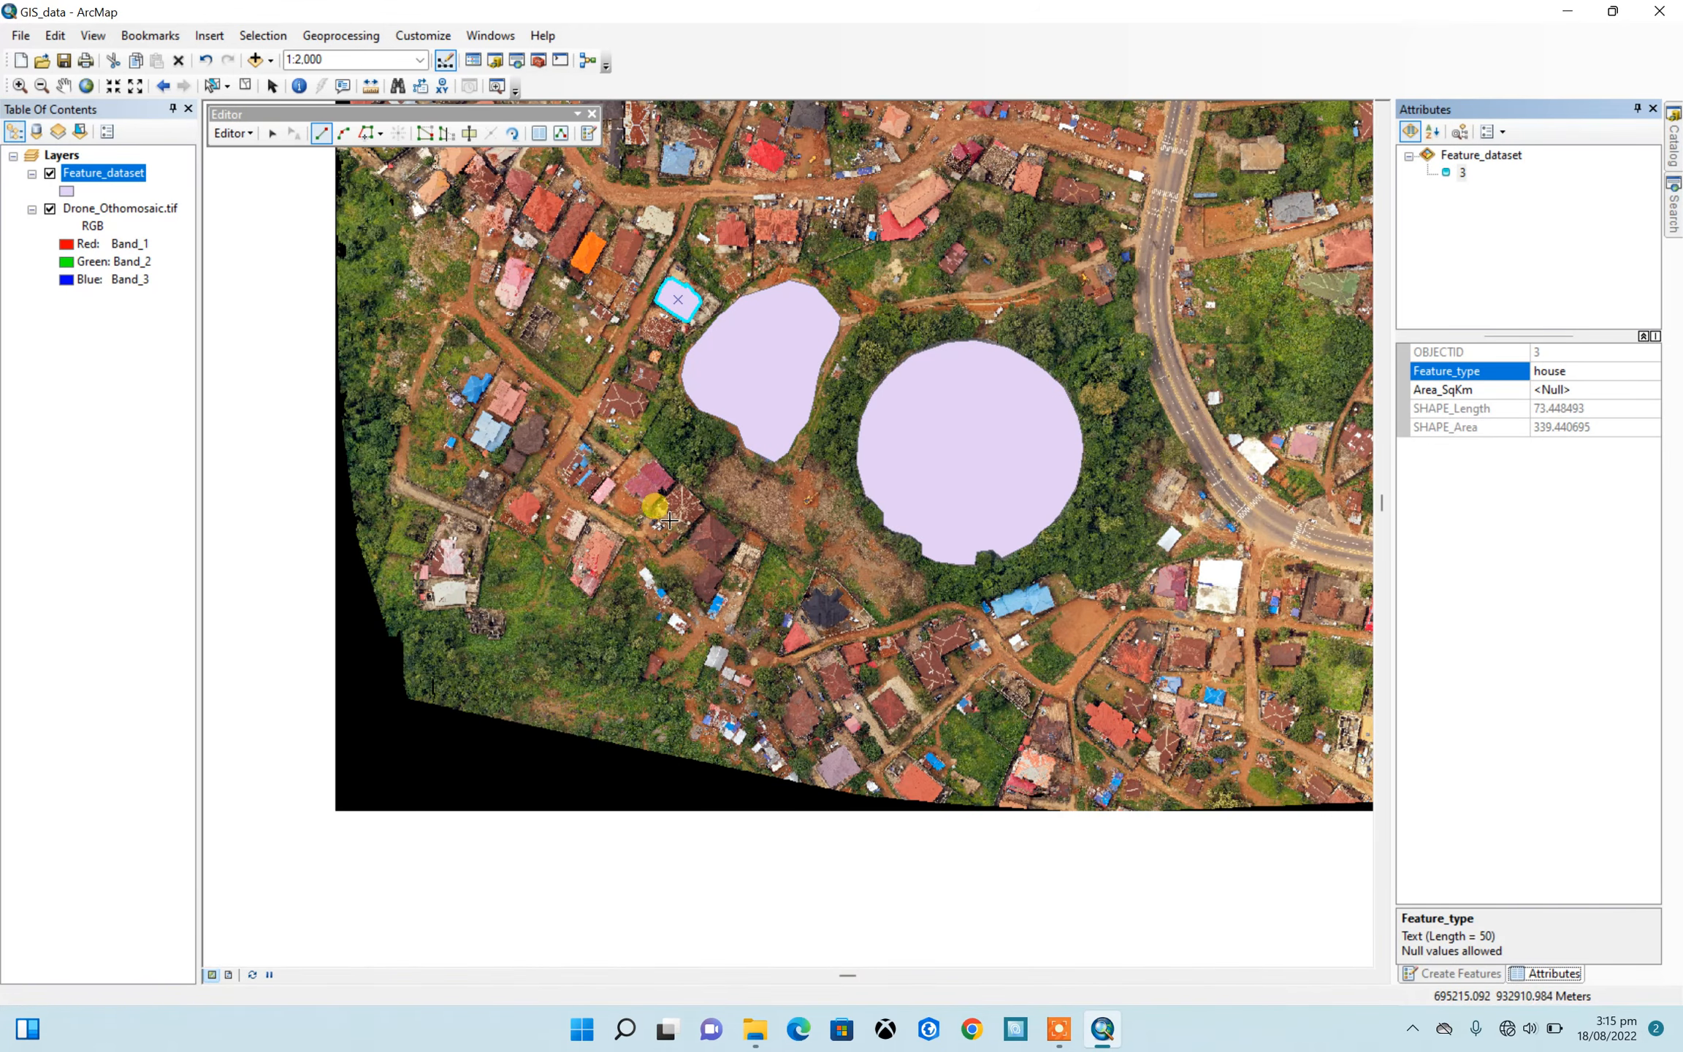
pyautogui.scroll(3, 671, 521)
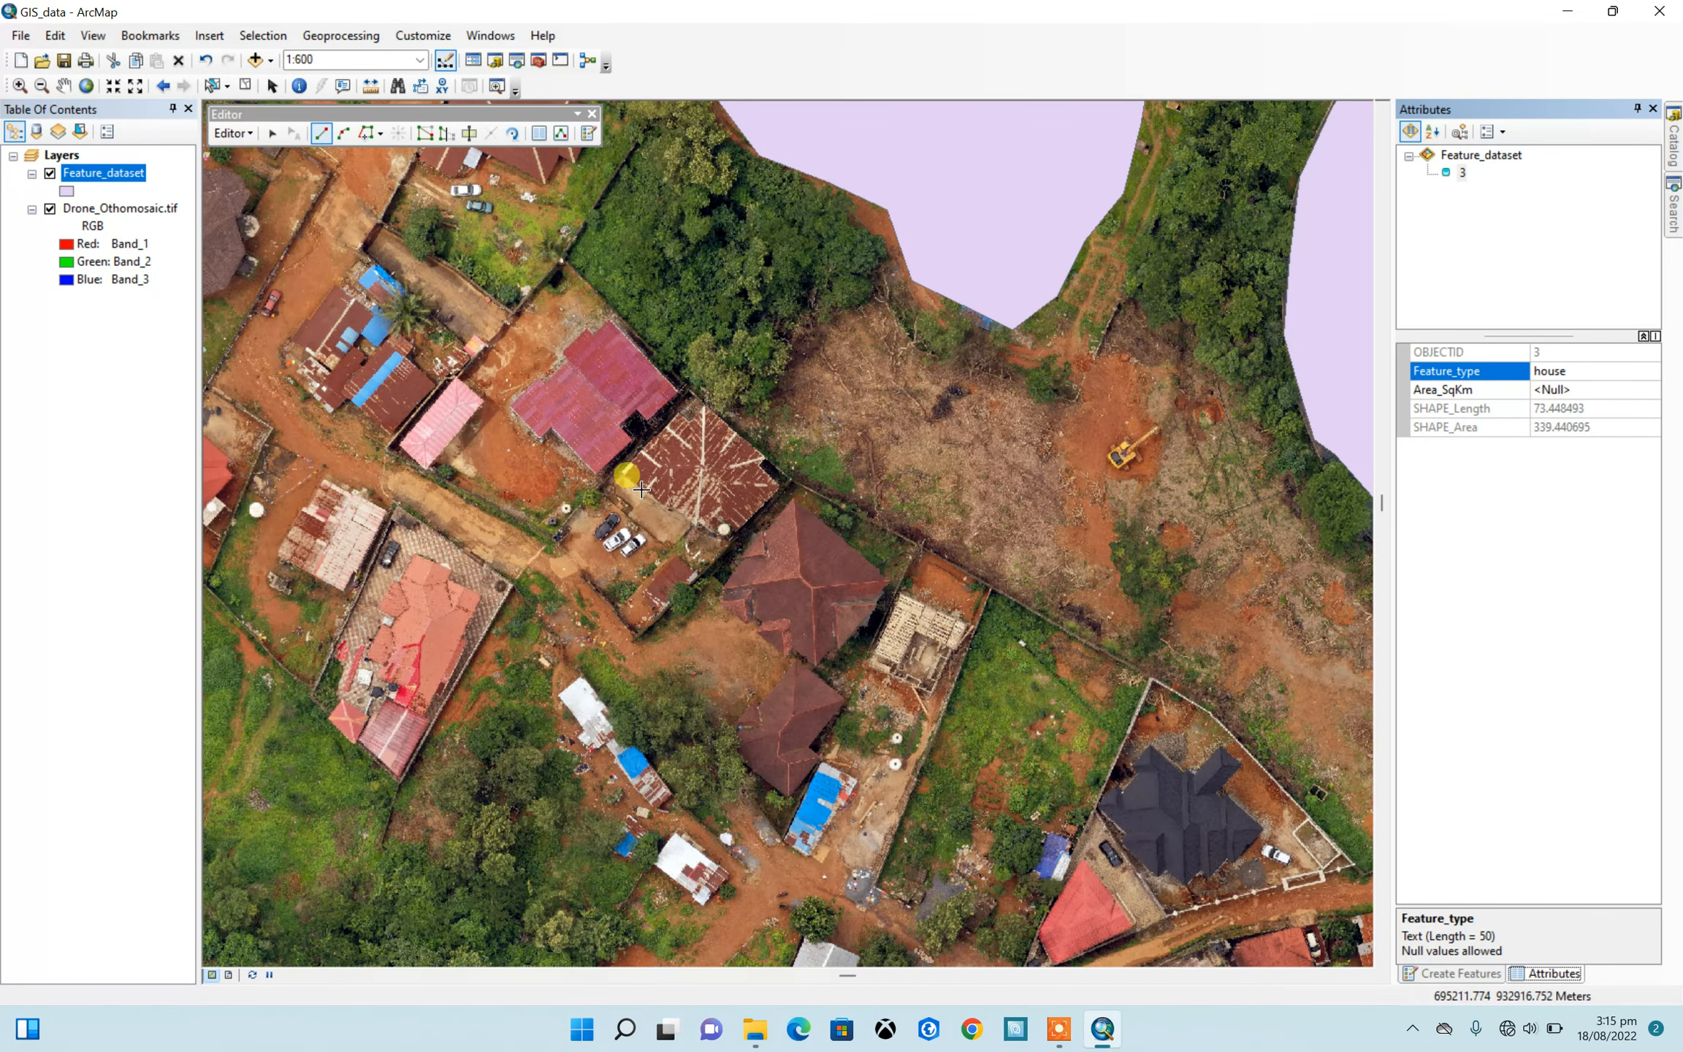
pyautogui.click(618, 475)
pyautogui.click(645, 445)
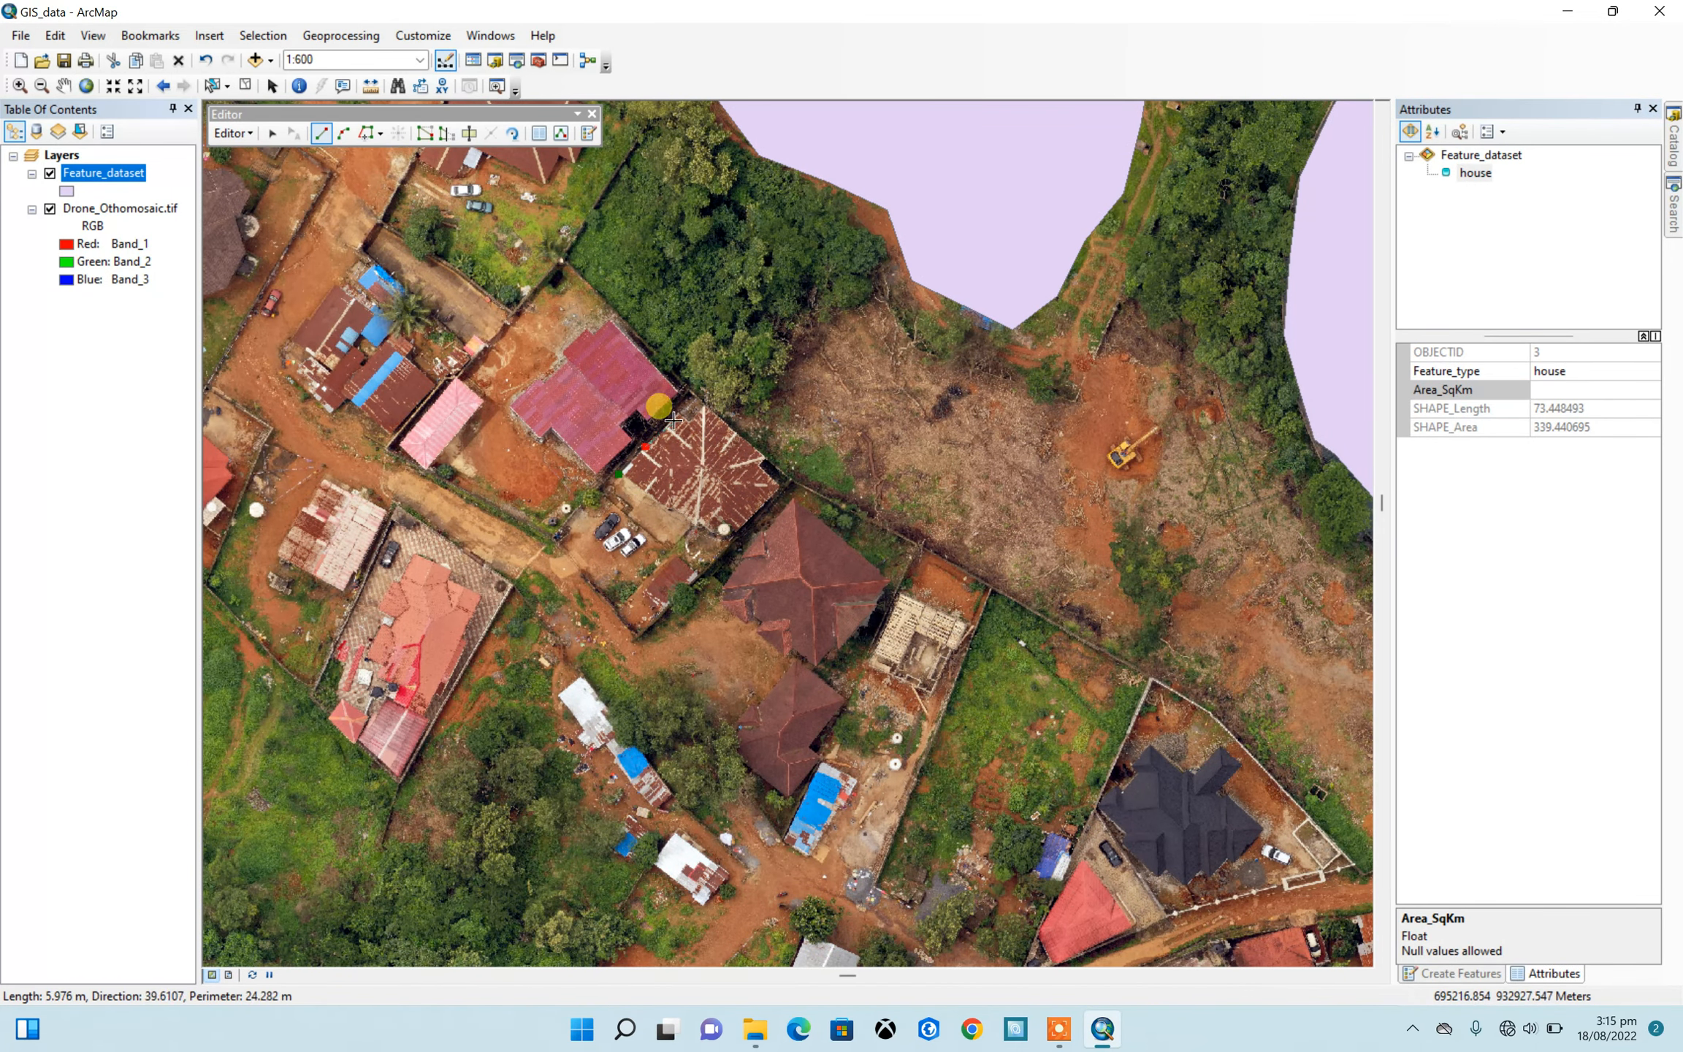
pyautogui.click(678, 413)
pyautogui.click(701, 401)
pyautogui.click(734, 429)
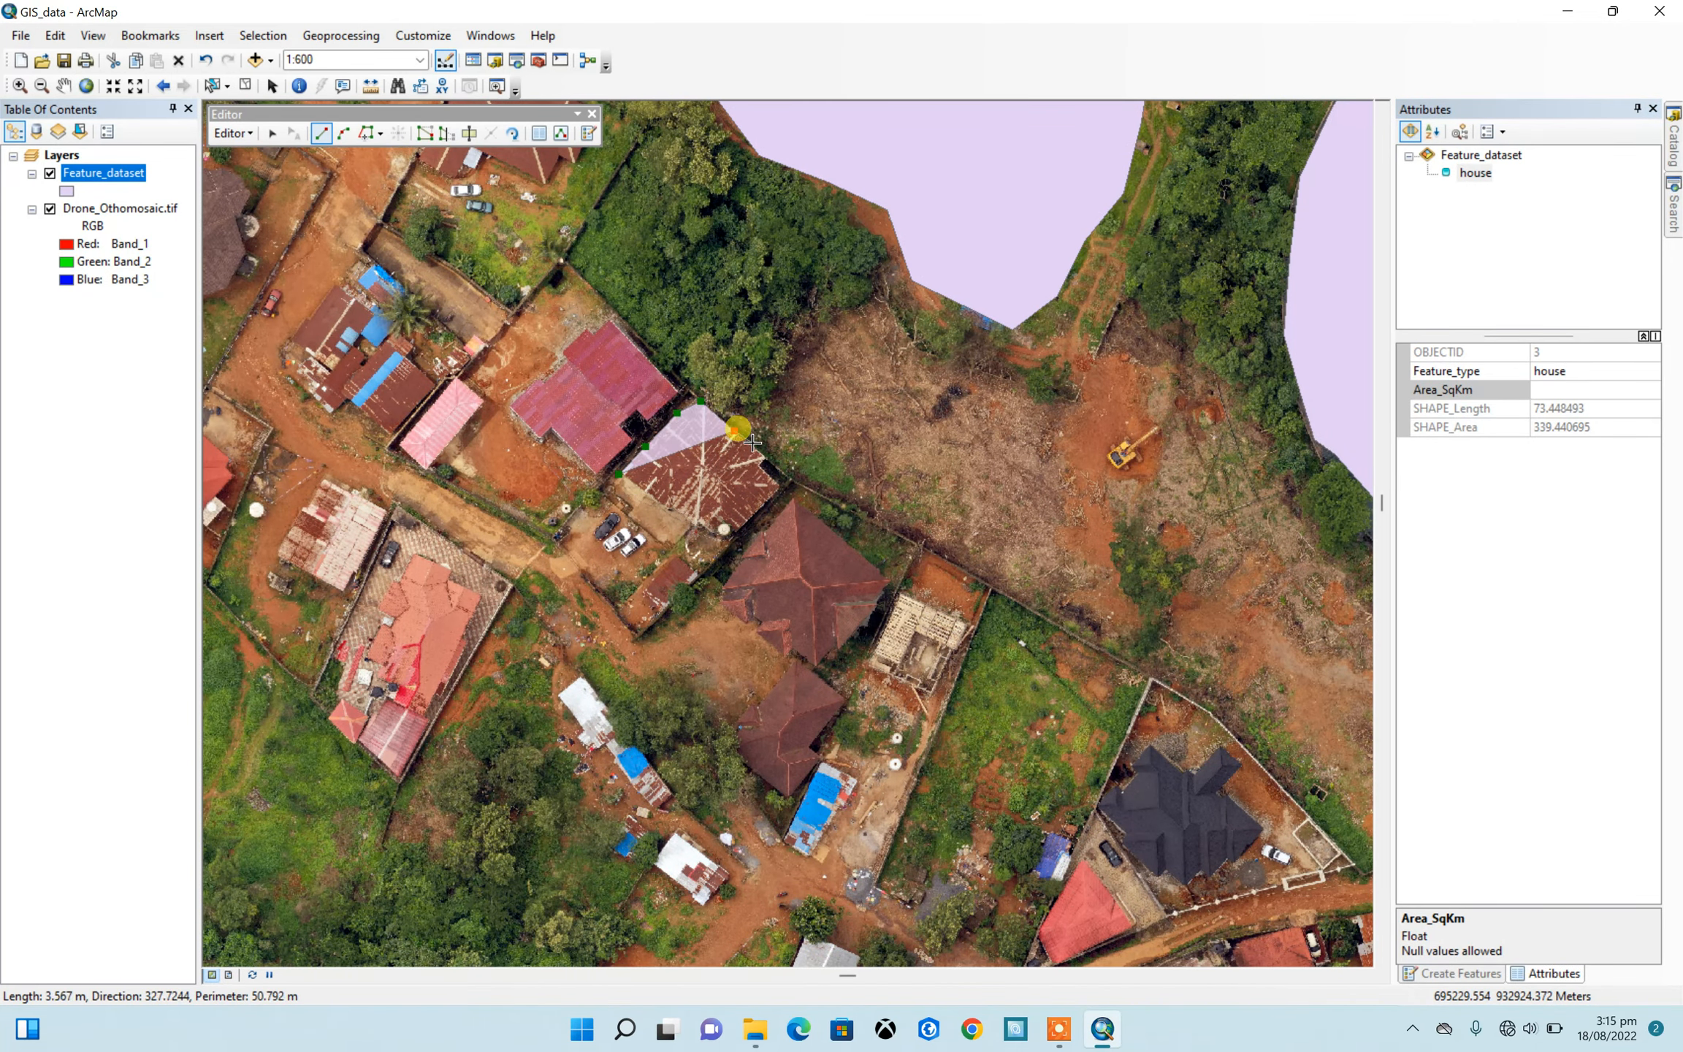
pyautogui.click(766, 456)
pyautogui.click(762, 463)
pyautogui.click(781, 482)
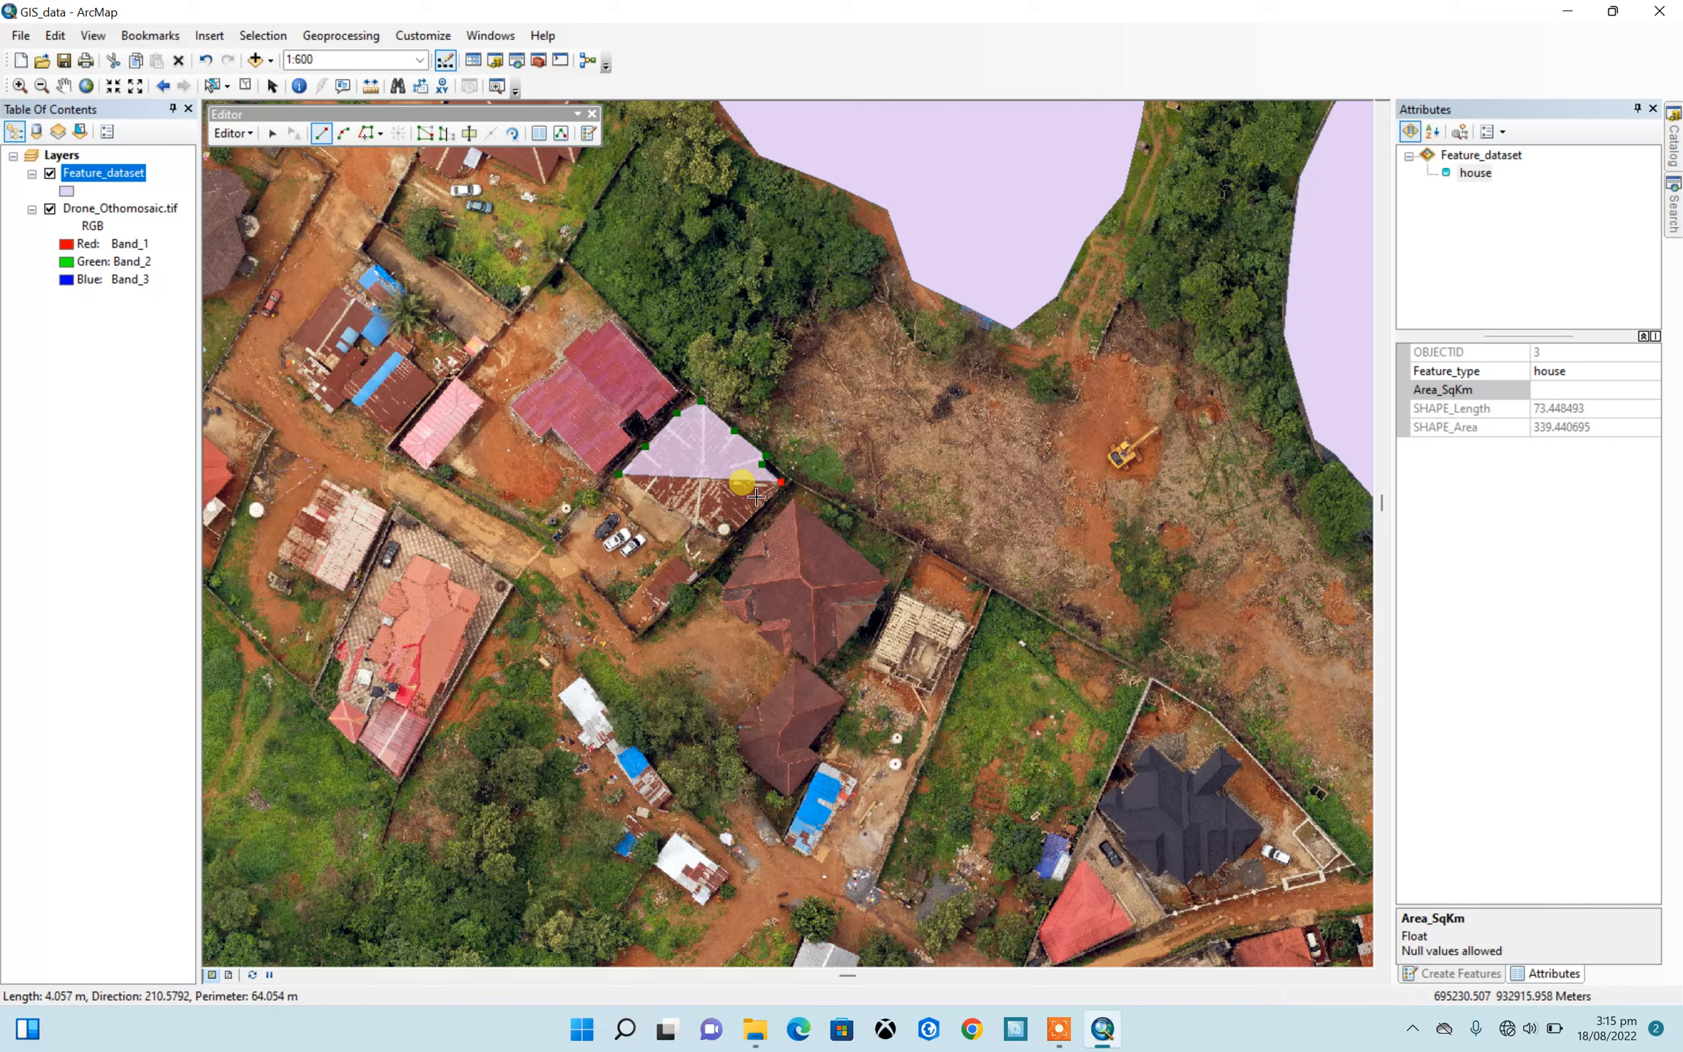
pyautogui.click(747, 522)
pyautogui.click(726, 556)
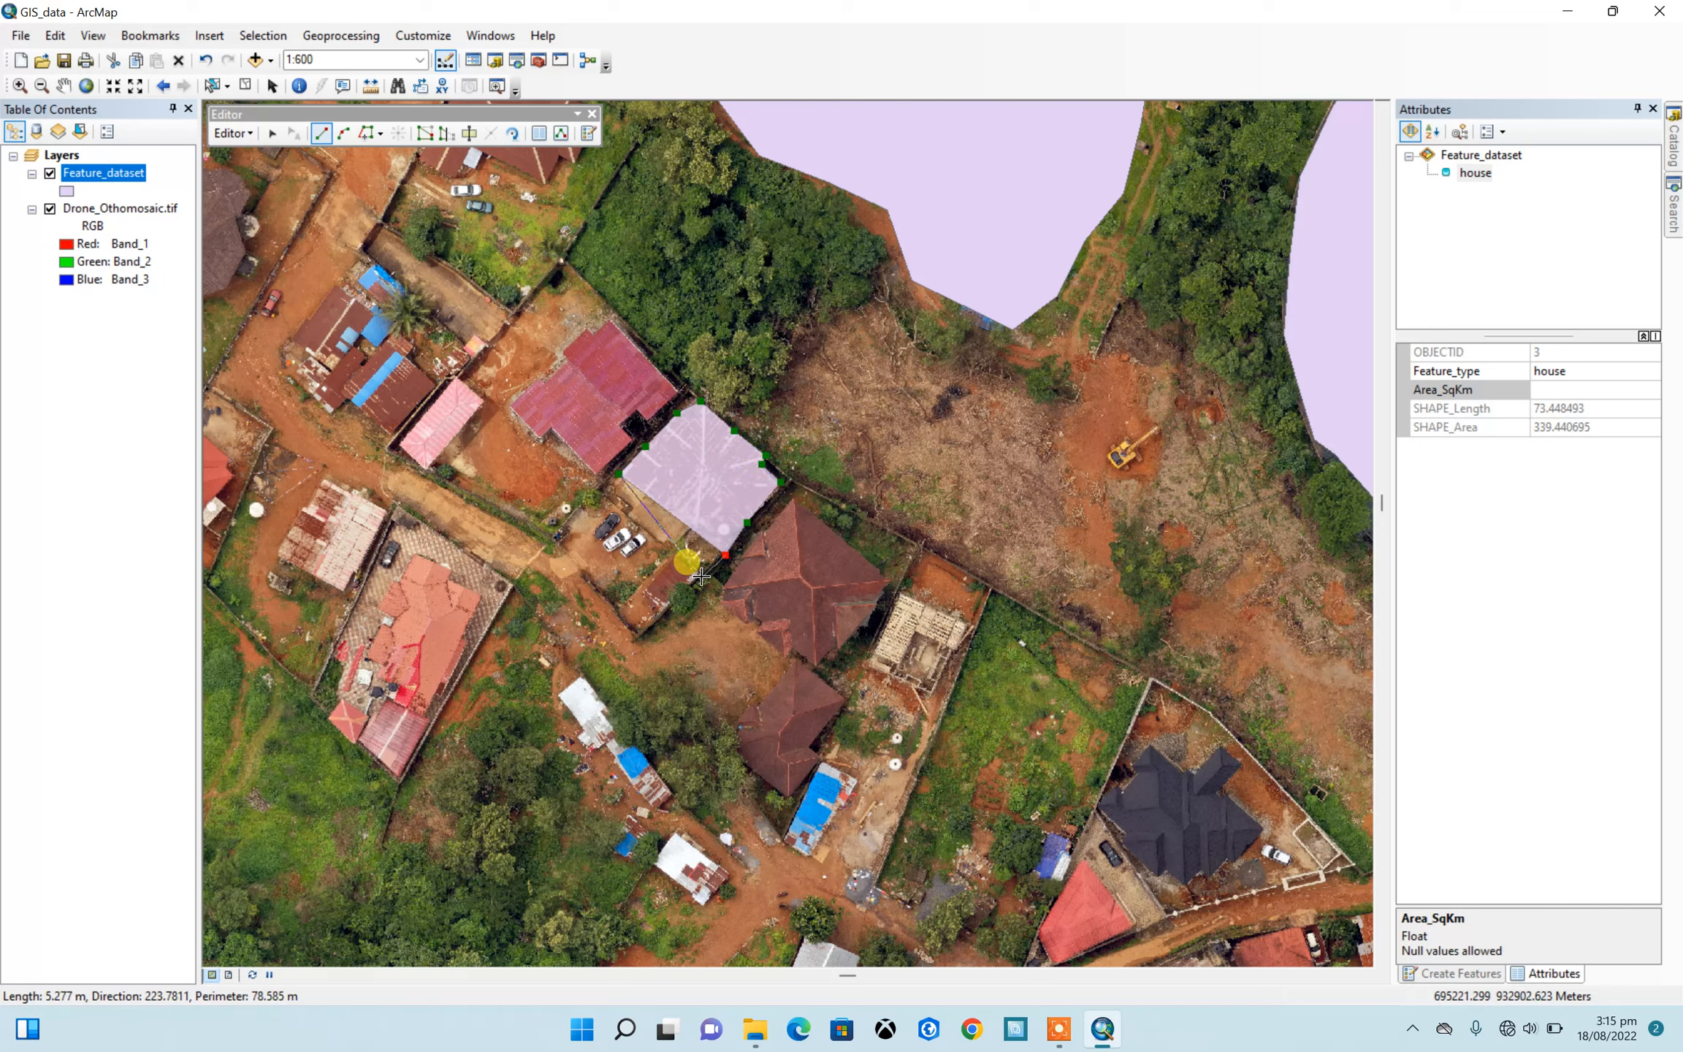
pyautogui.click(702, 578)
pyautogui.click(687, 570)
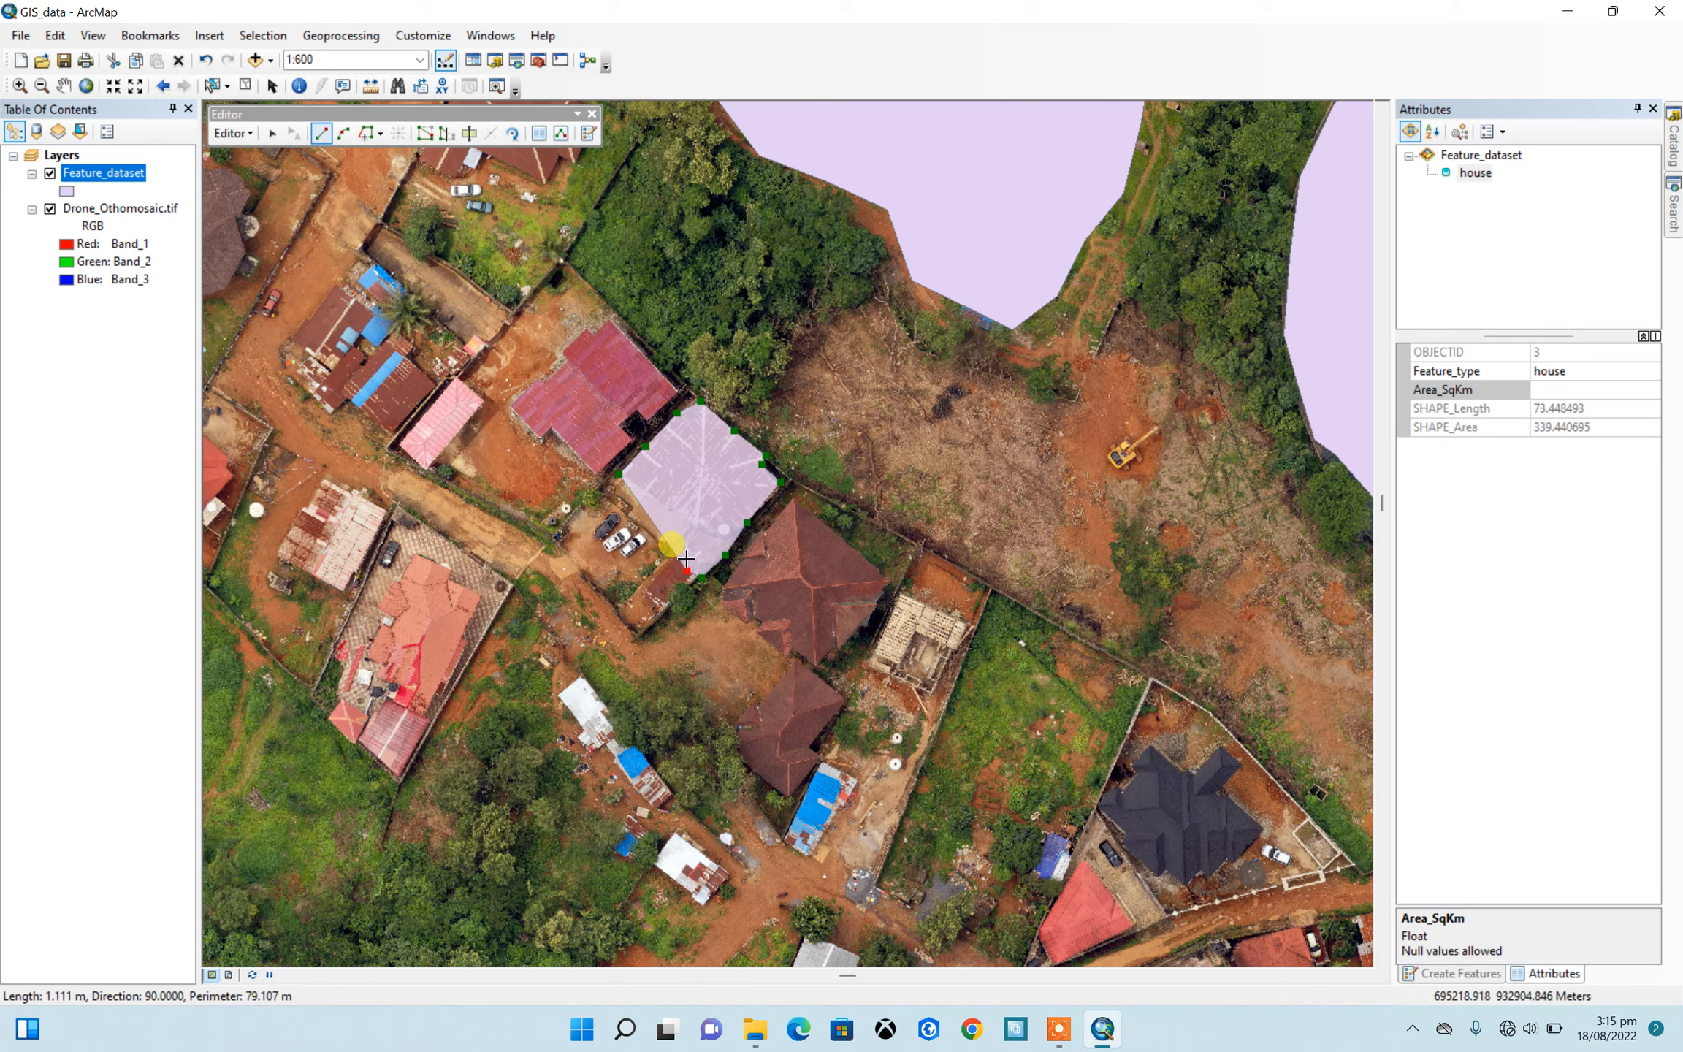
pyautogui.click(669, 550)
pyautogui.click(689, 522)
pyautogui.click(655, 495)
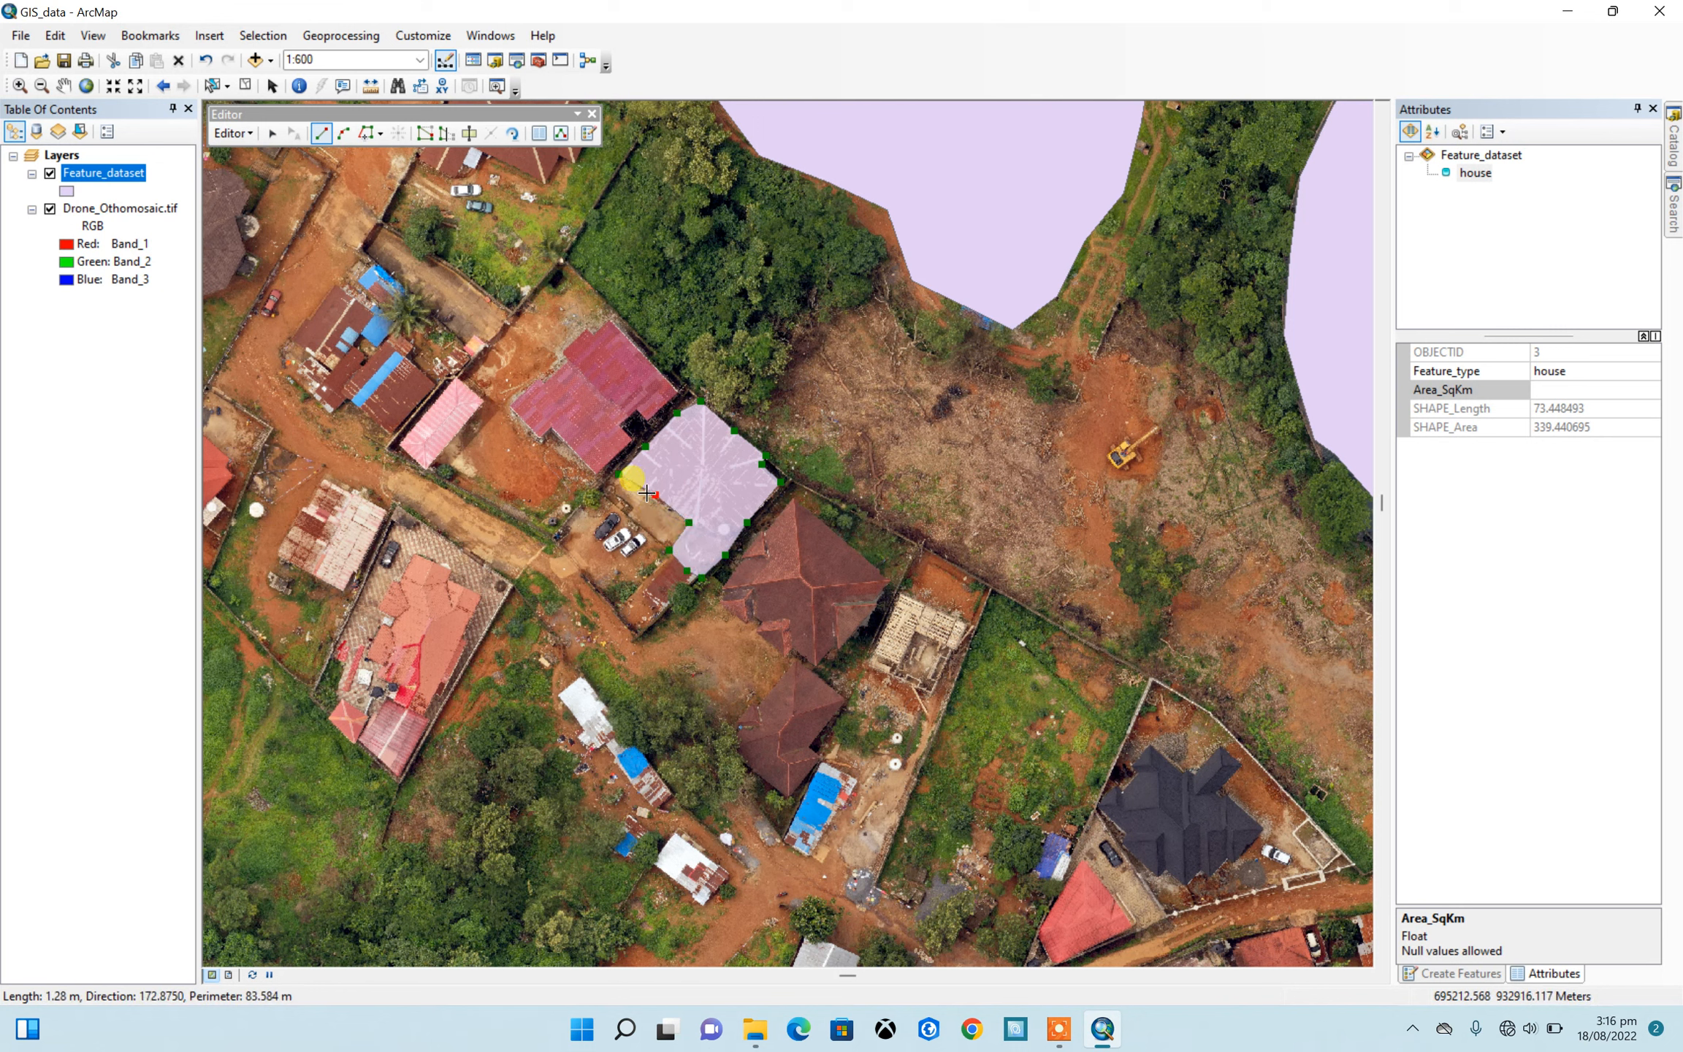
pyautogui.doubleClick(628, 480)
pyautogui.click(1552, 371)
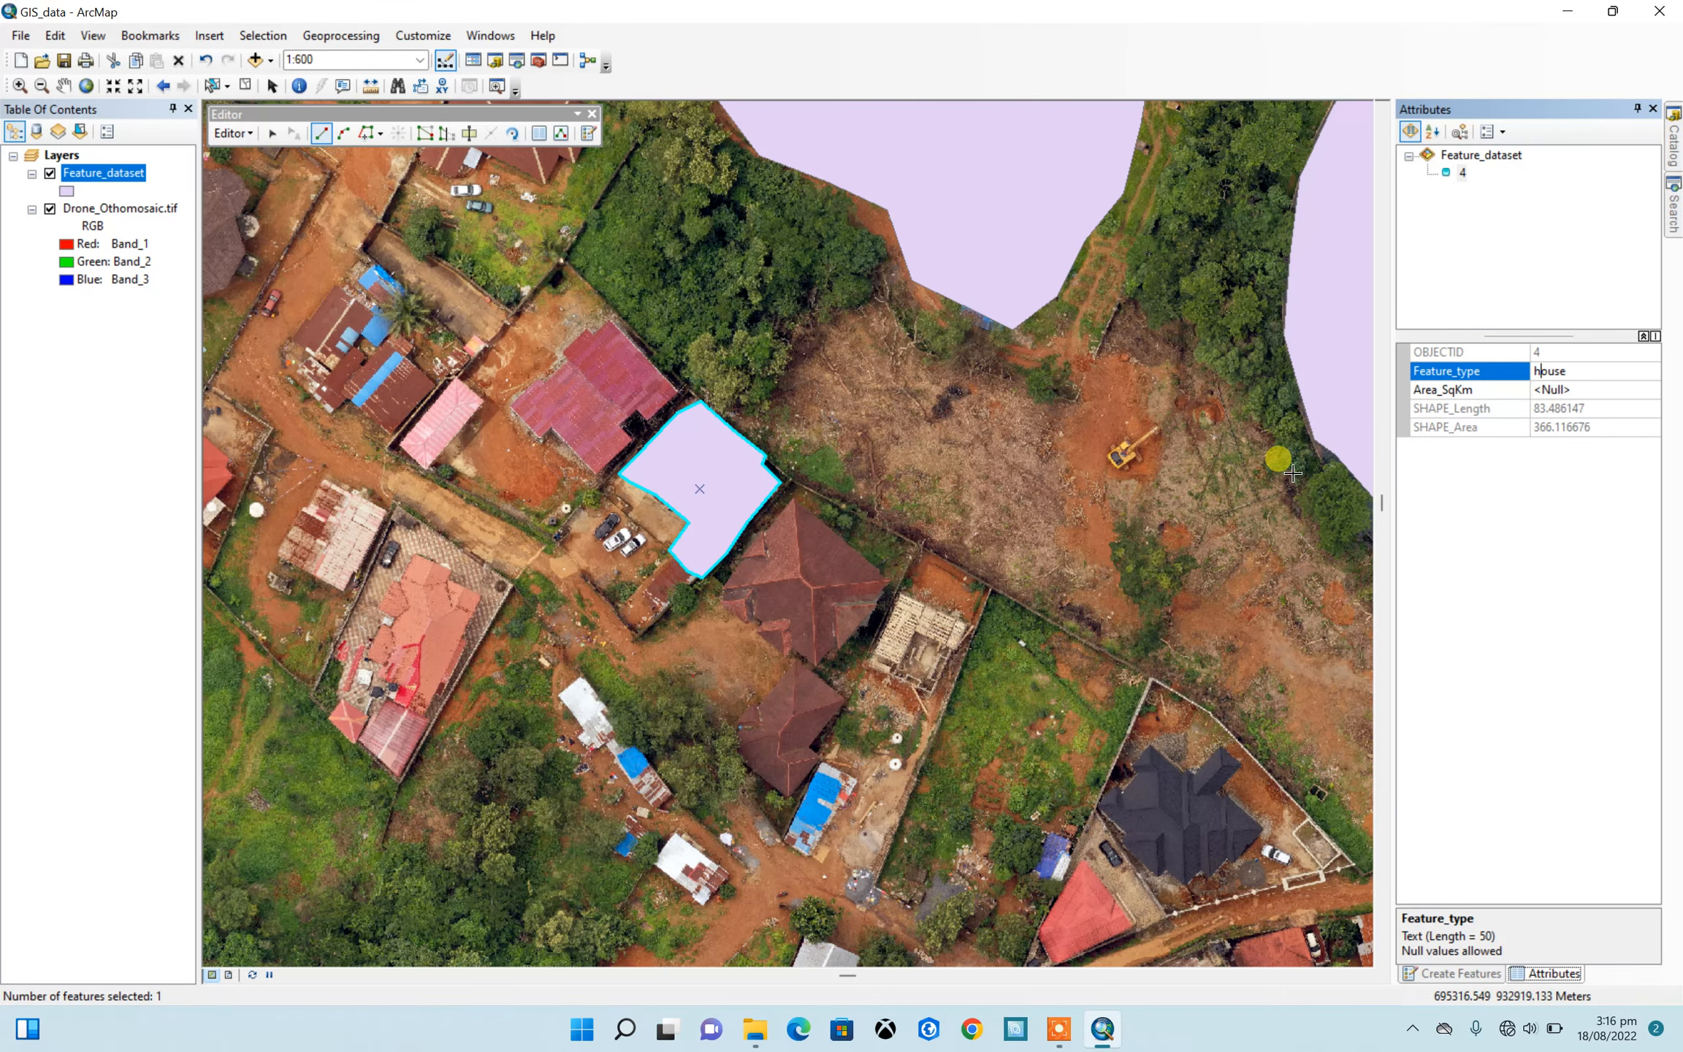
# Step: Digitize the vegetated plot east of the main road, about 357 m in perimeter, and set its Feature_type to park
pyautogui.scroll(-4, 773, 479)
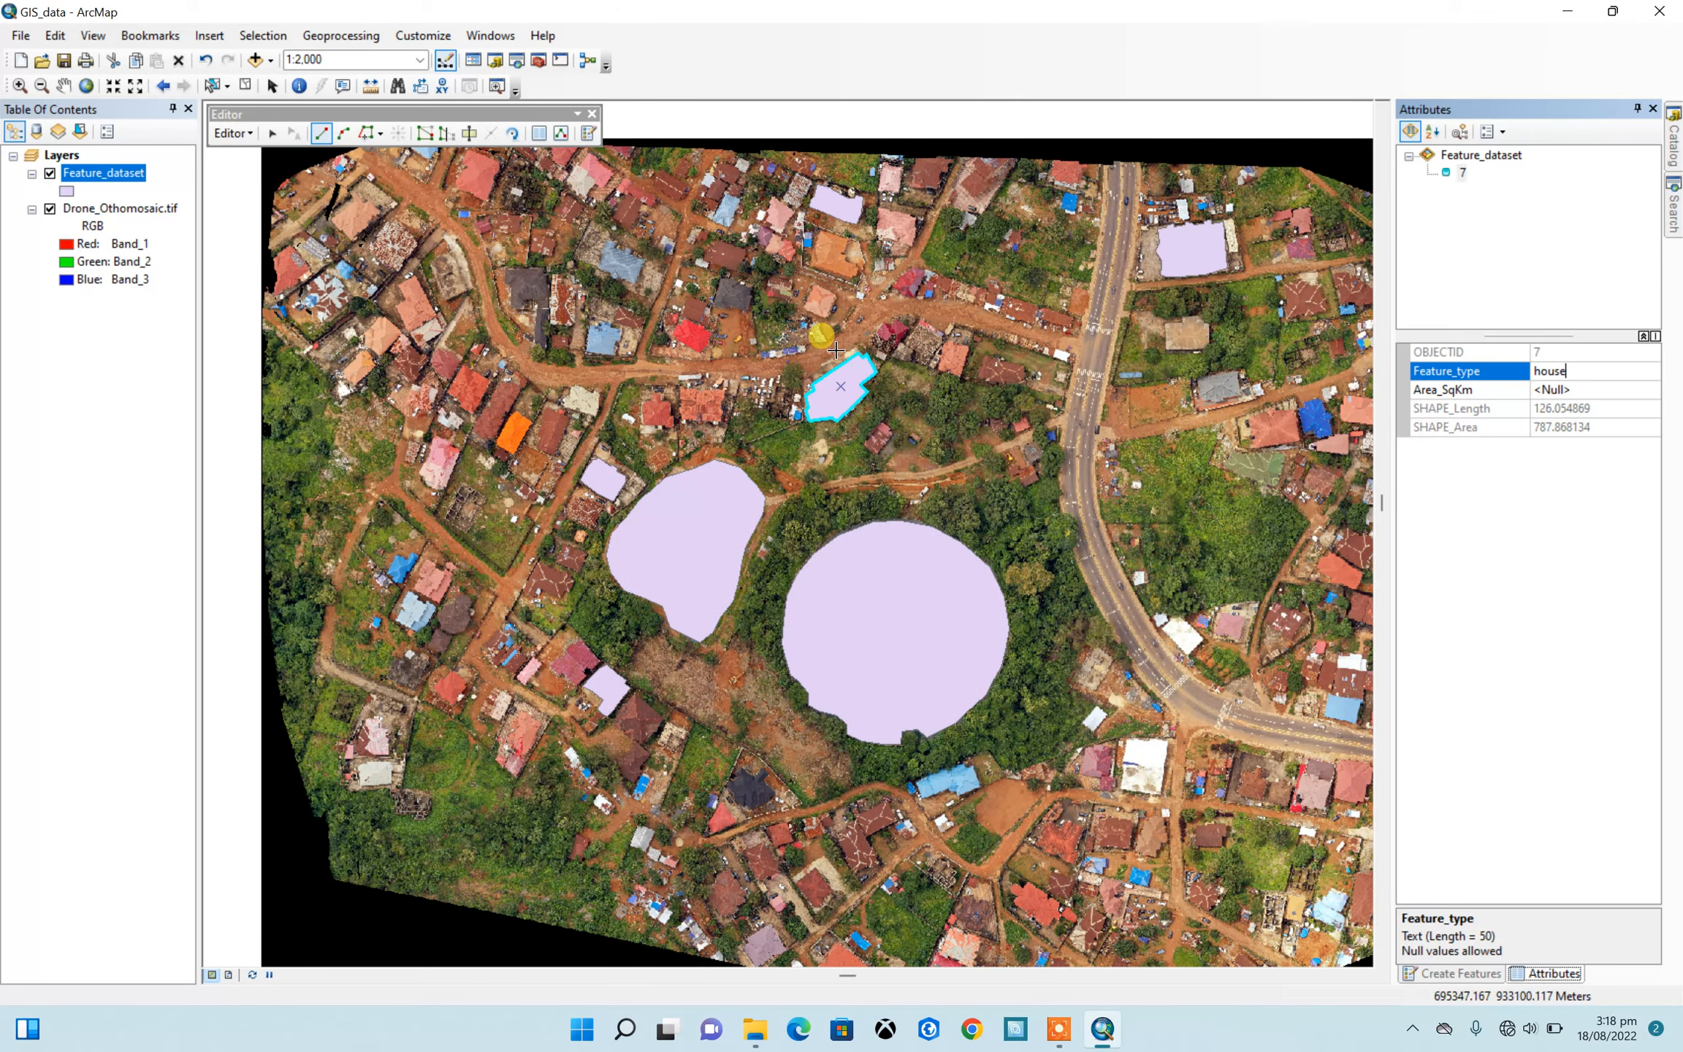
pyautogui.scroll(-2, 629, 395)
pyautogui.scroll(4, 1049, 475)
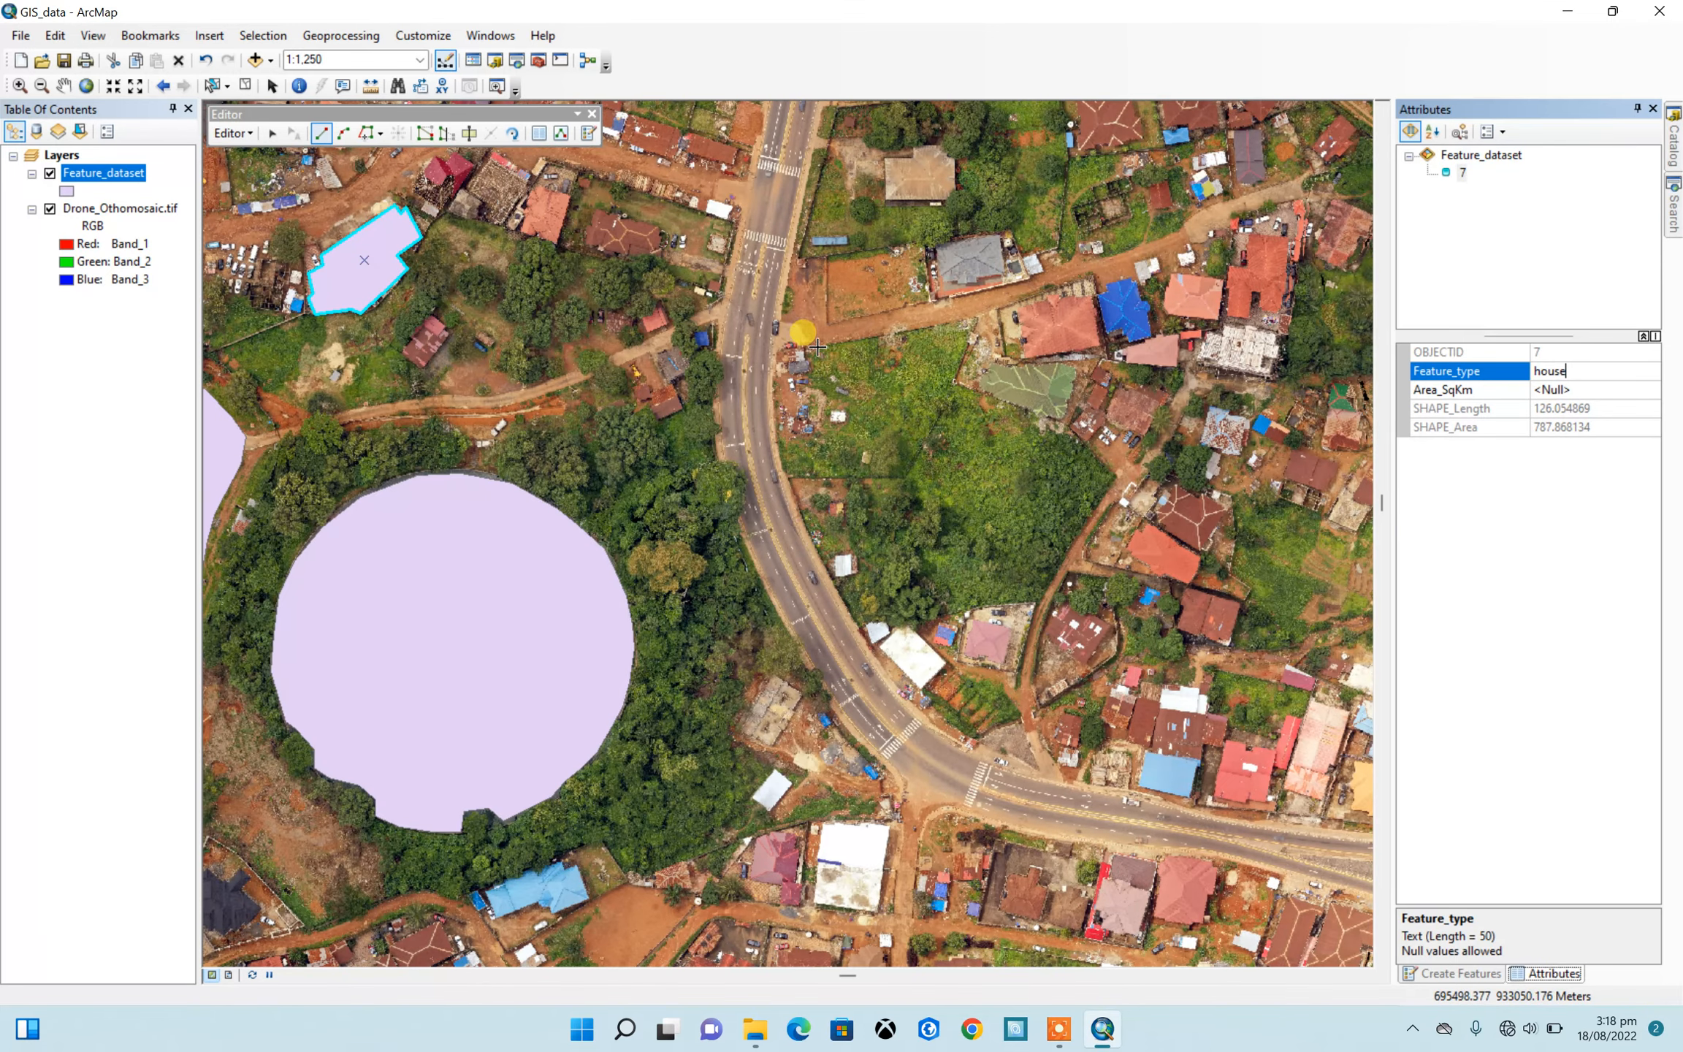
pyautogui.press('Return')
pyautogui.click(805, 351)
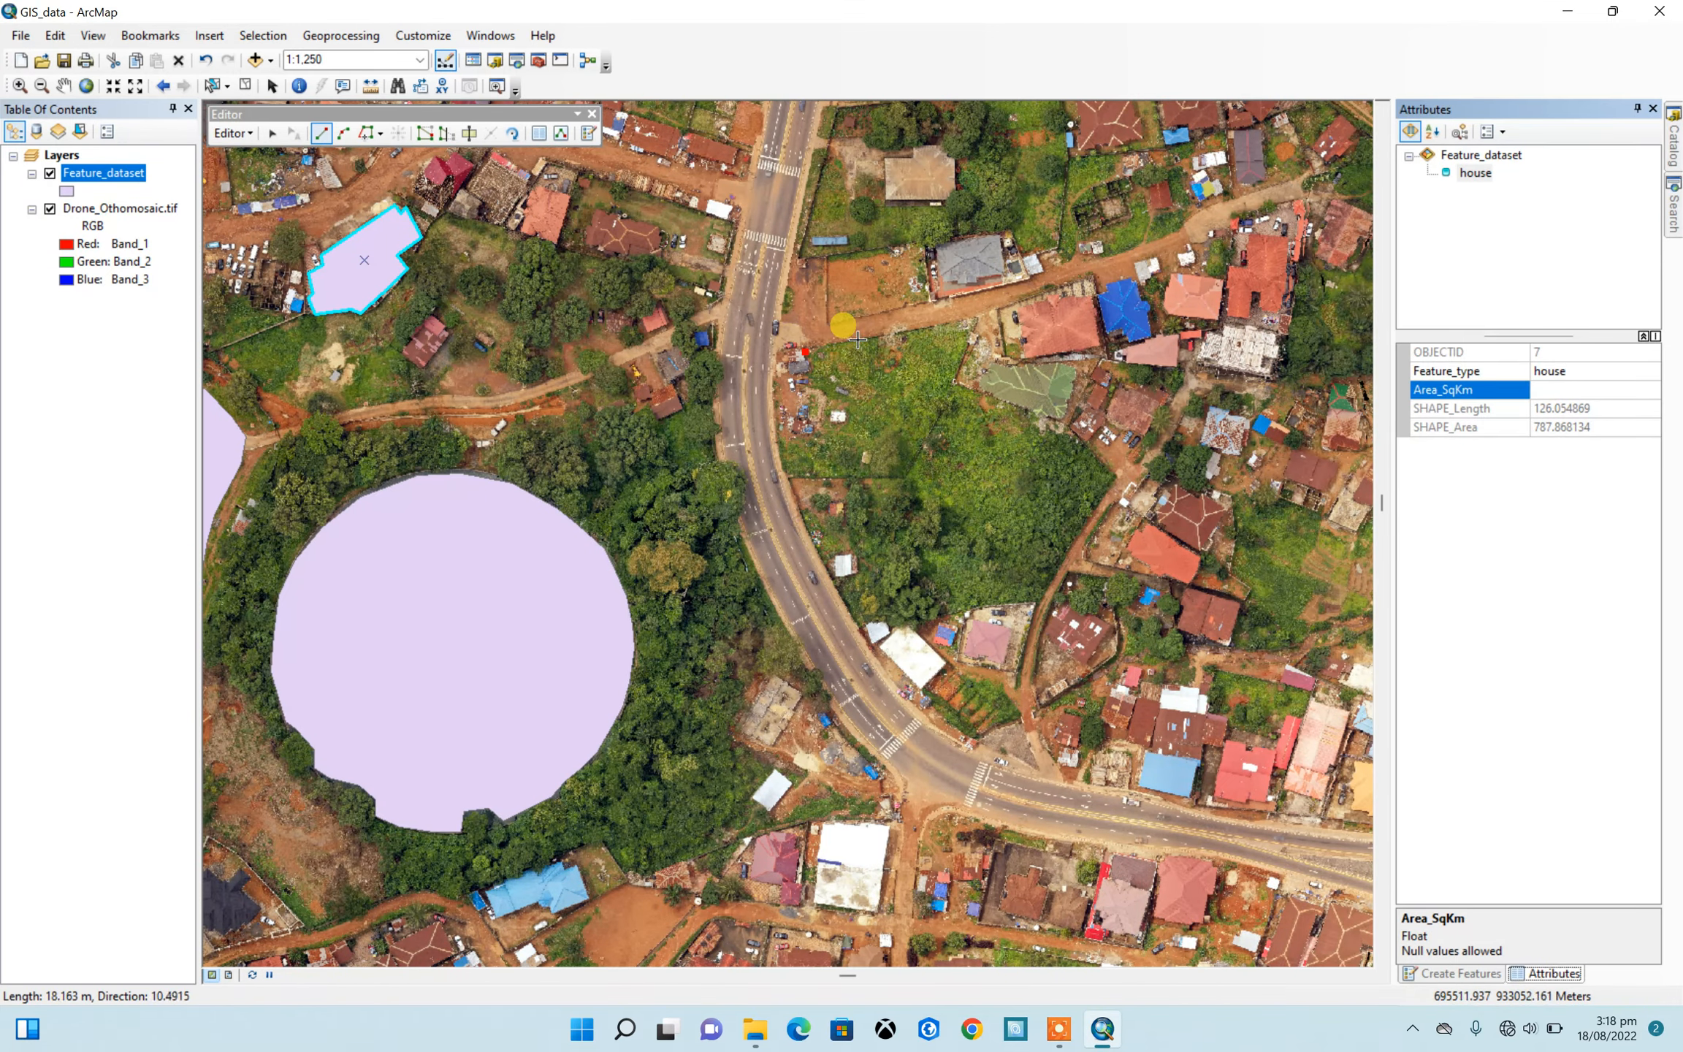
pyautogui.click(860, 340)
pyautogui.click(945, 328)
pyautogui.click(975, 320)
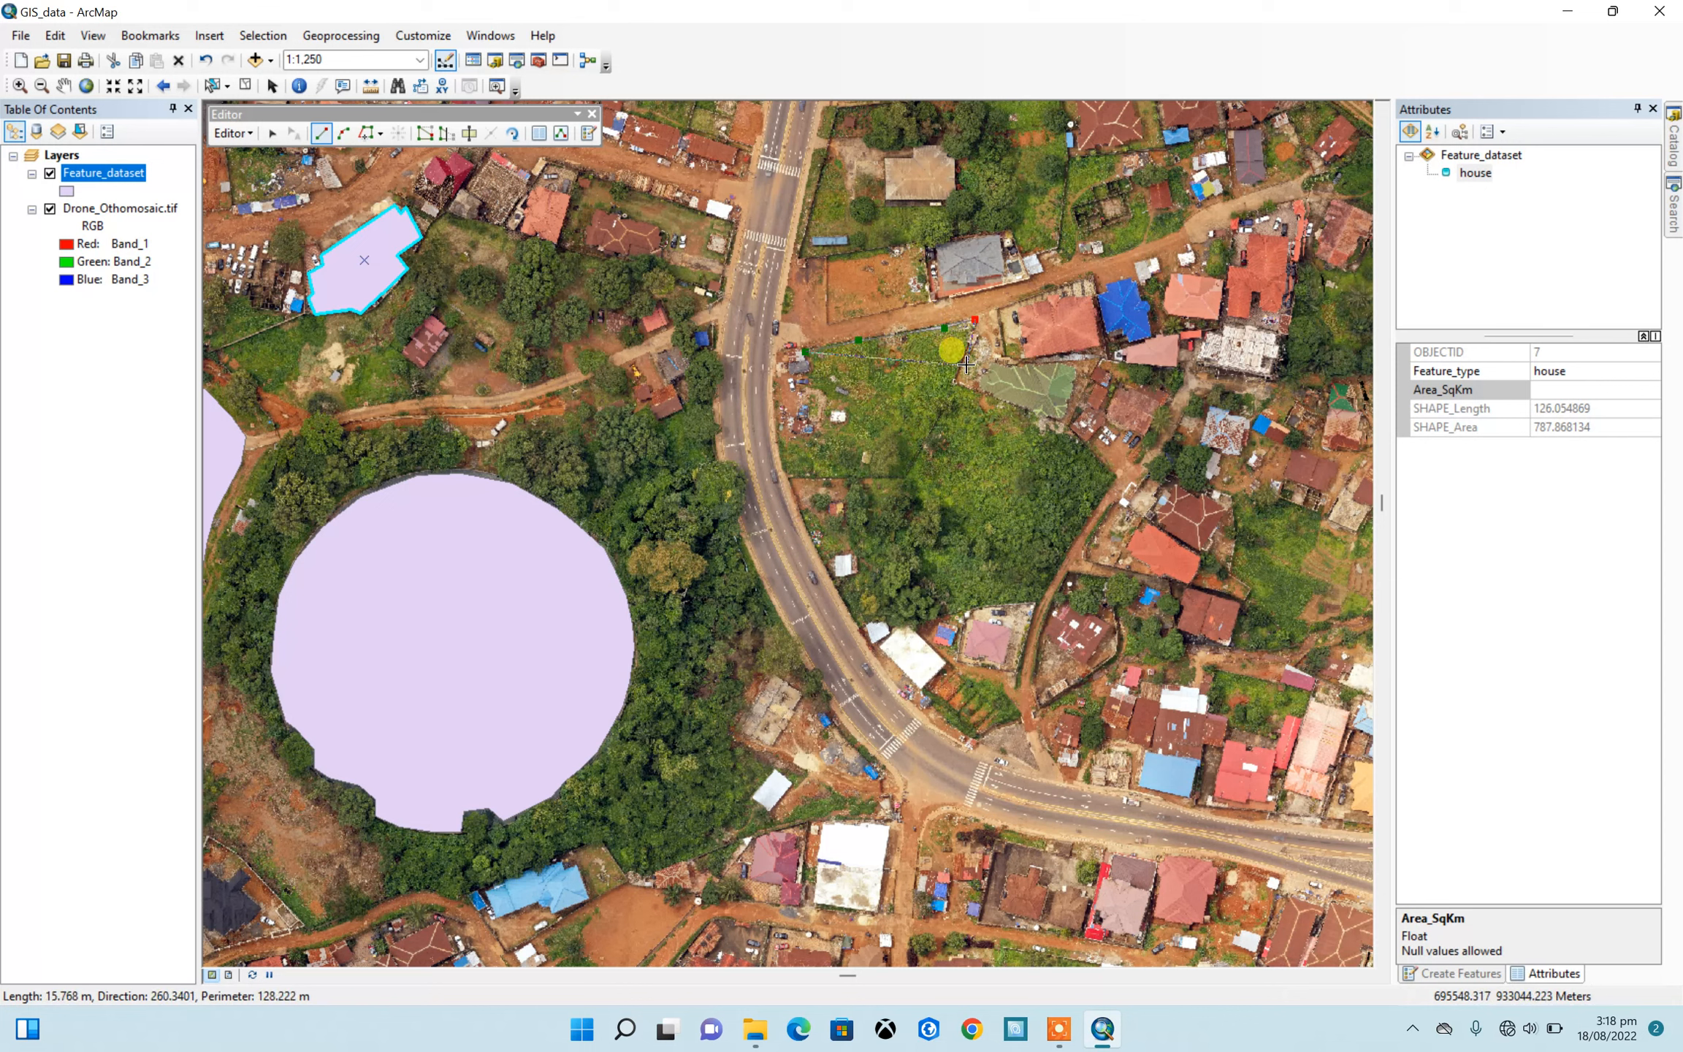
pyautogui.click(956, 385)
pyautogui.click(1001, 404)
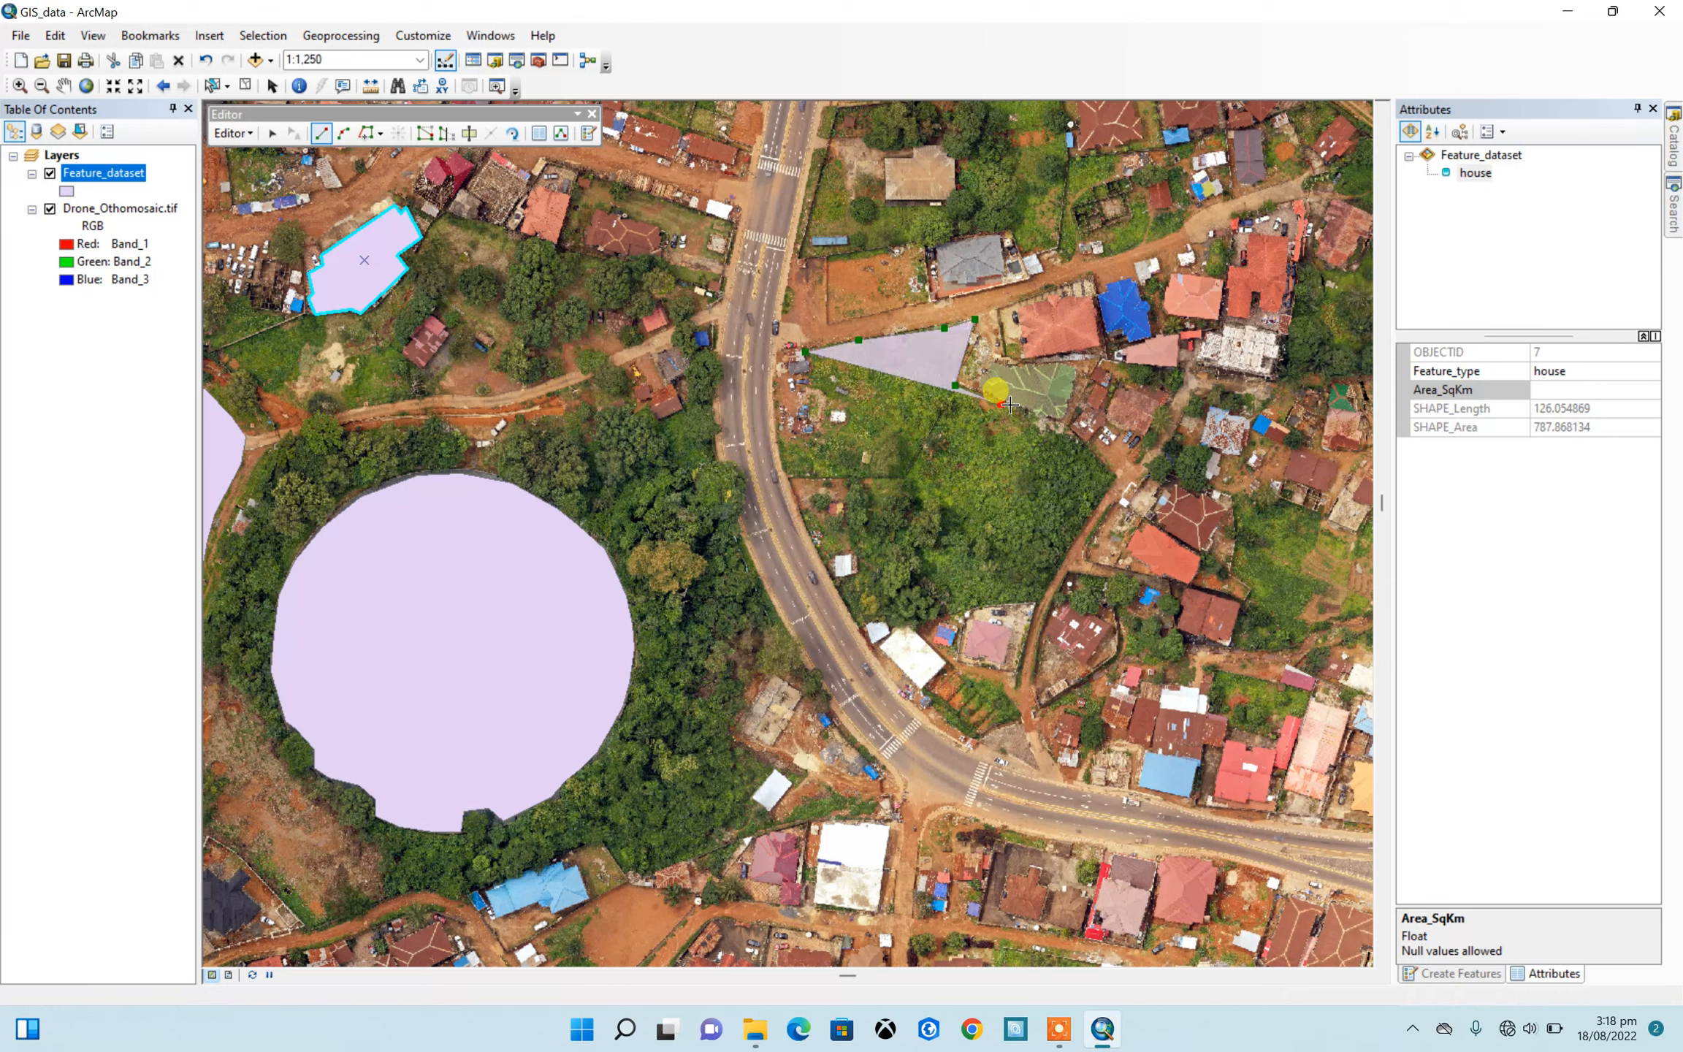
pyautogui.click(1063, 424)
pyautogui.click(1111, 476)
pyautogui.click(1087, 527)
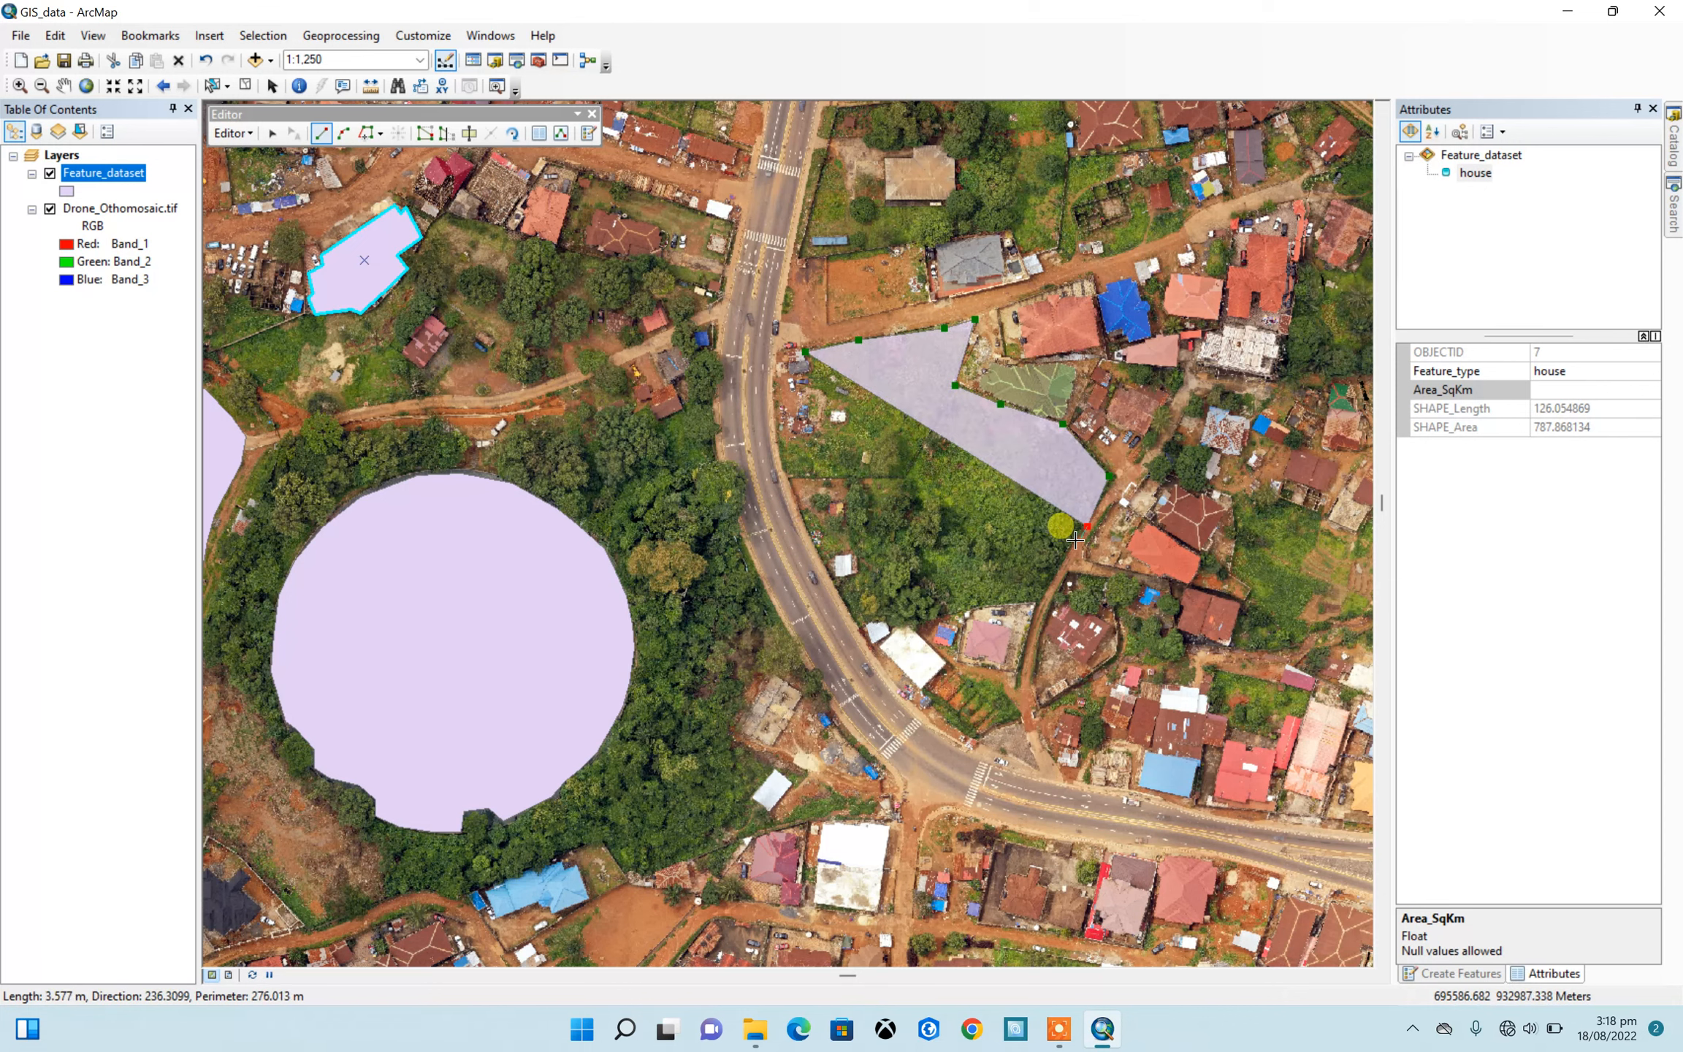
pyautogui.click(1049, 578)
pyautogui.click(1022, 603)
pyautogui.click(963, 606)
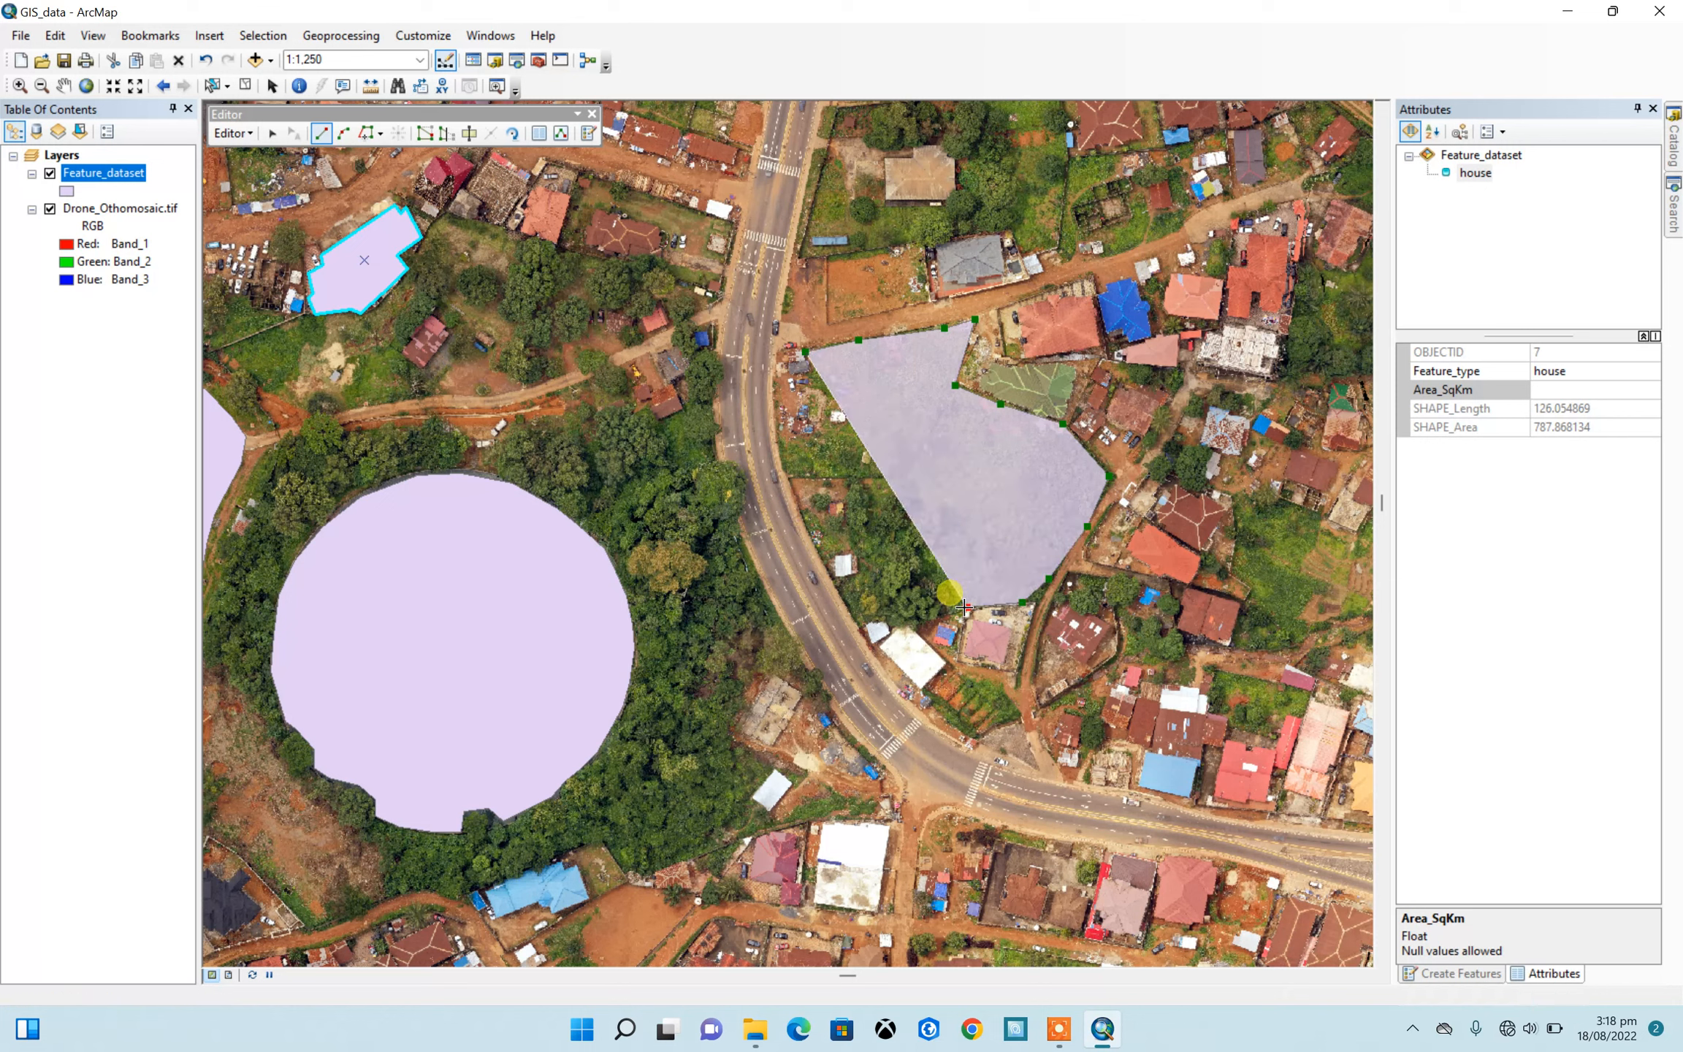
pyautogui.click(925, 621)
pyautogui.click(893, 624)
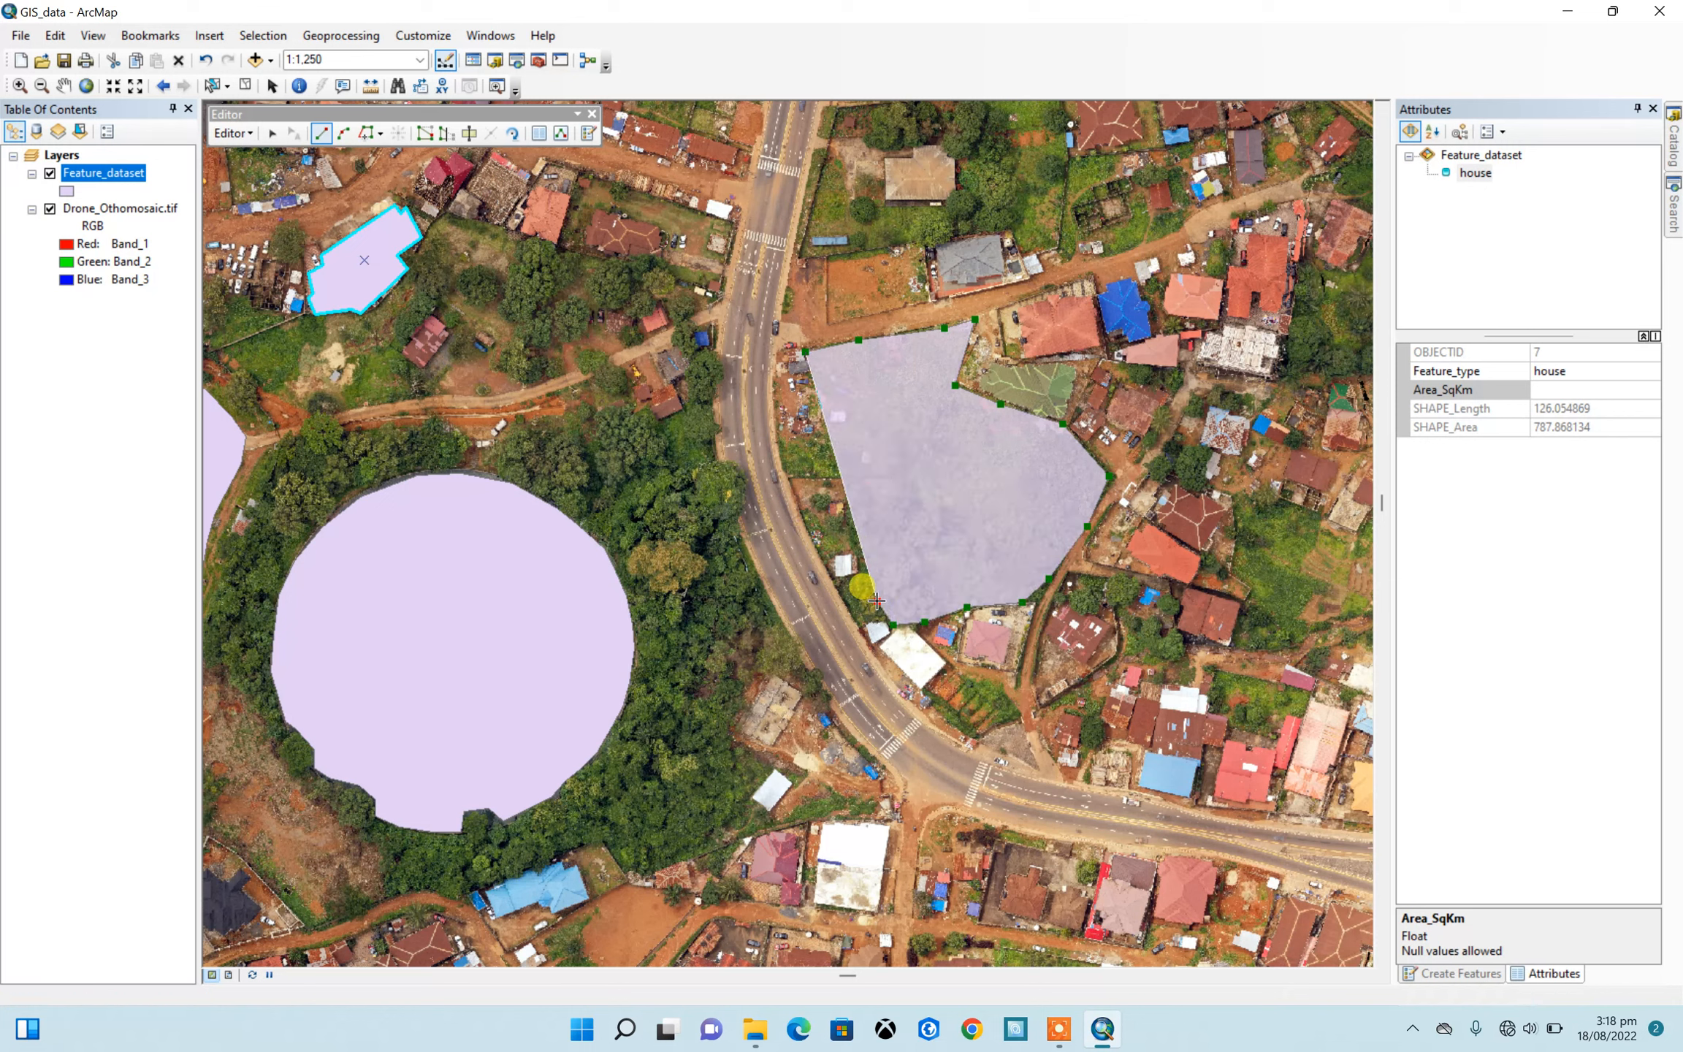
pyautogui.click(877, 601)
pyautogui.click(860, 561)
pyautogui.click(848, 518)
pyautogui.click(854, 478)
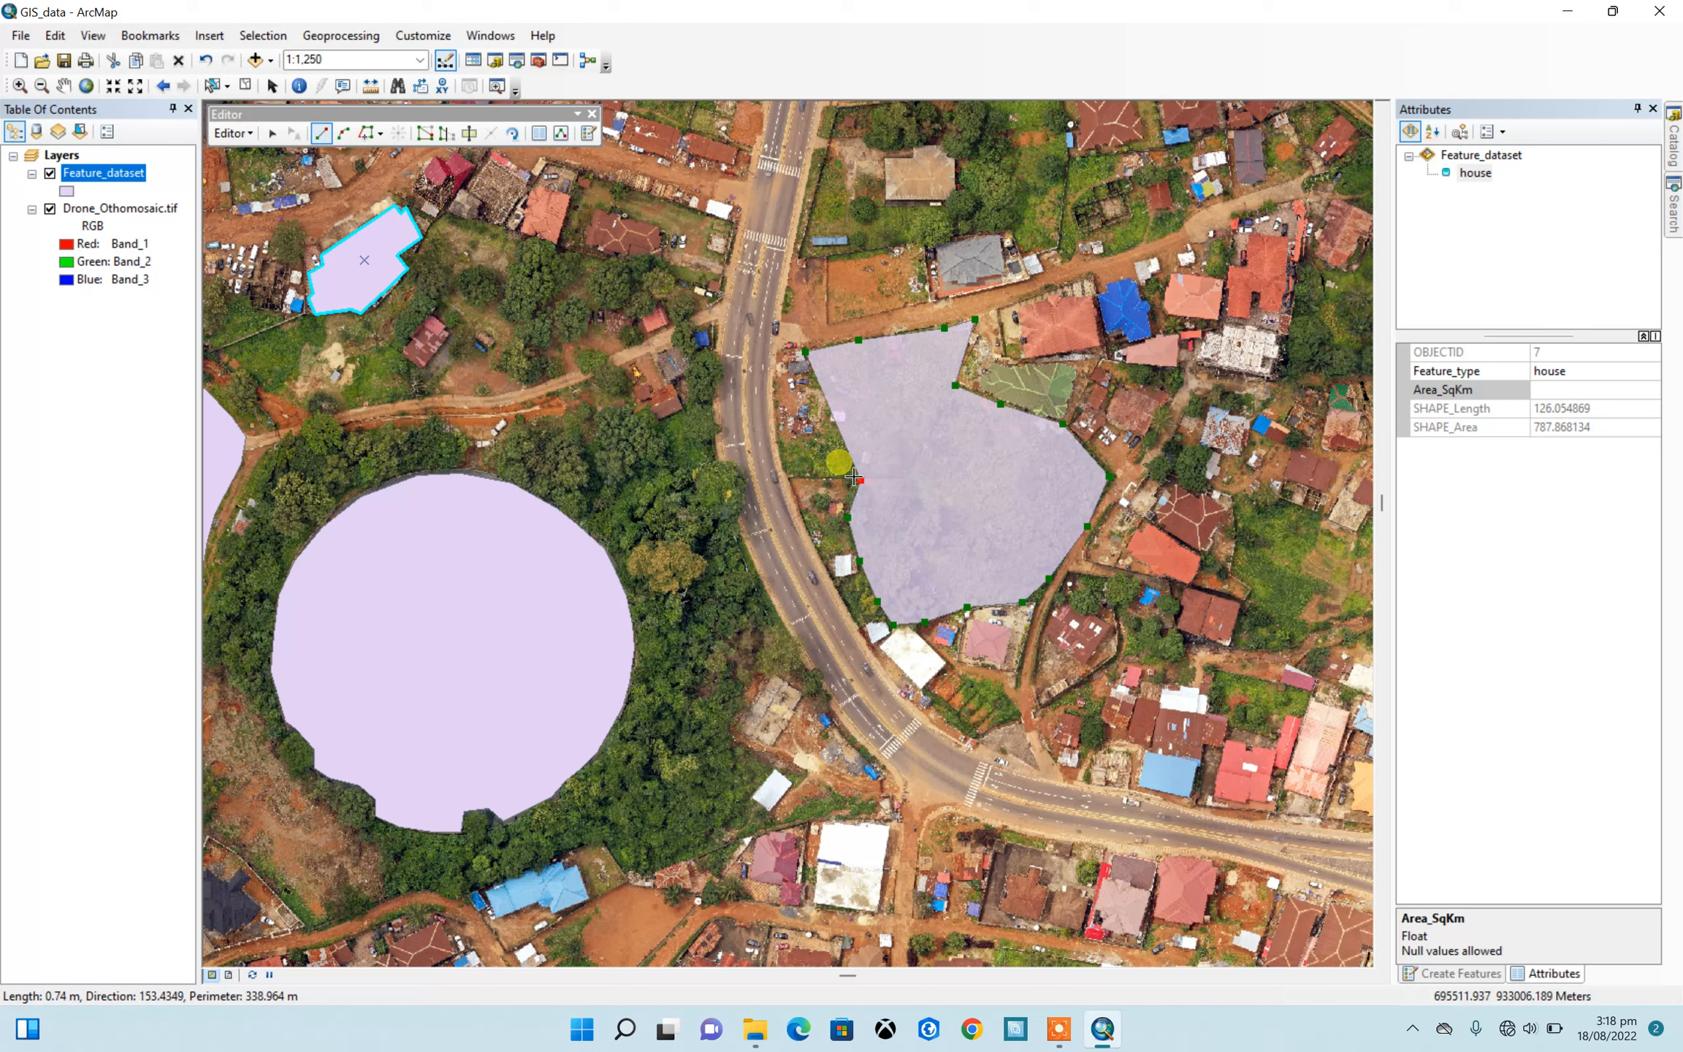
pyautogui.click(806, 477)
pyautogui.click(799, 444)
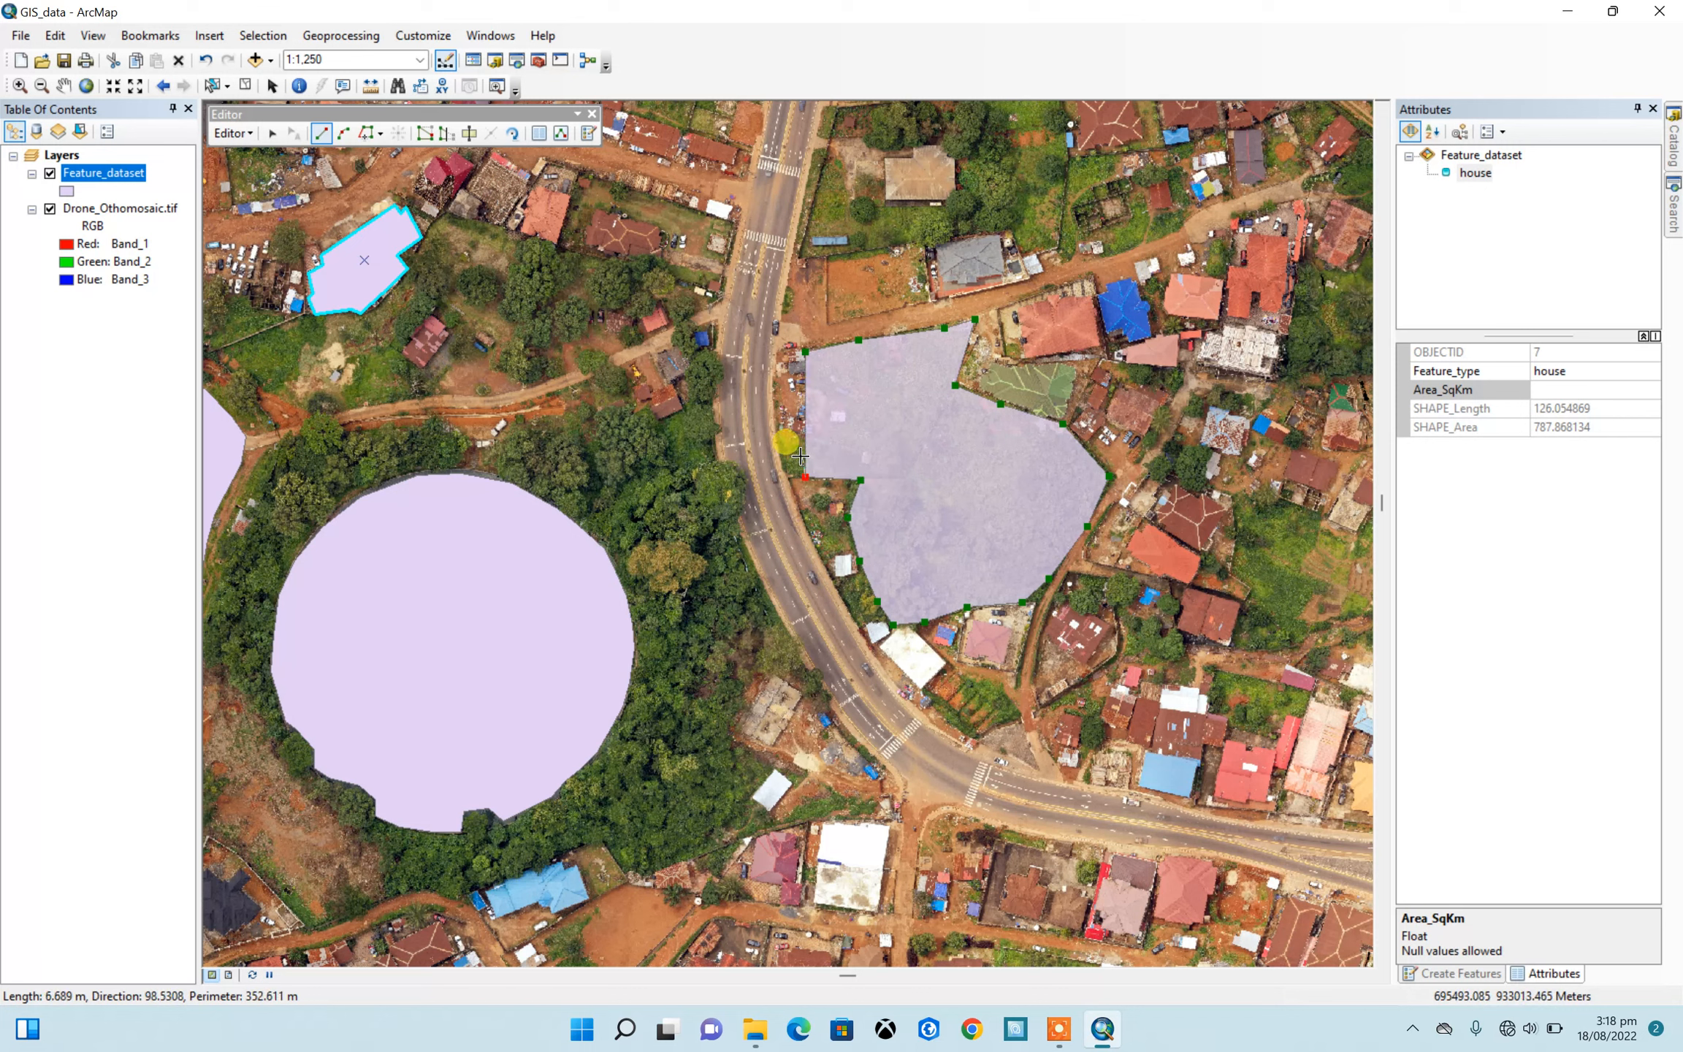
pyautogui.click(821, 424)
pyautogui.click(822, 391)
pyautogui.doubleClick(806, 352)
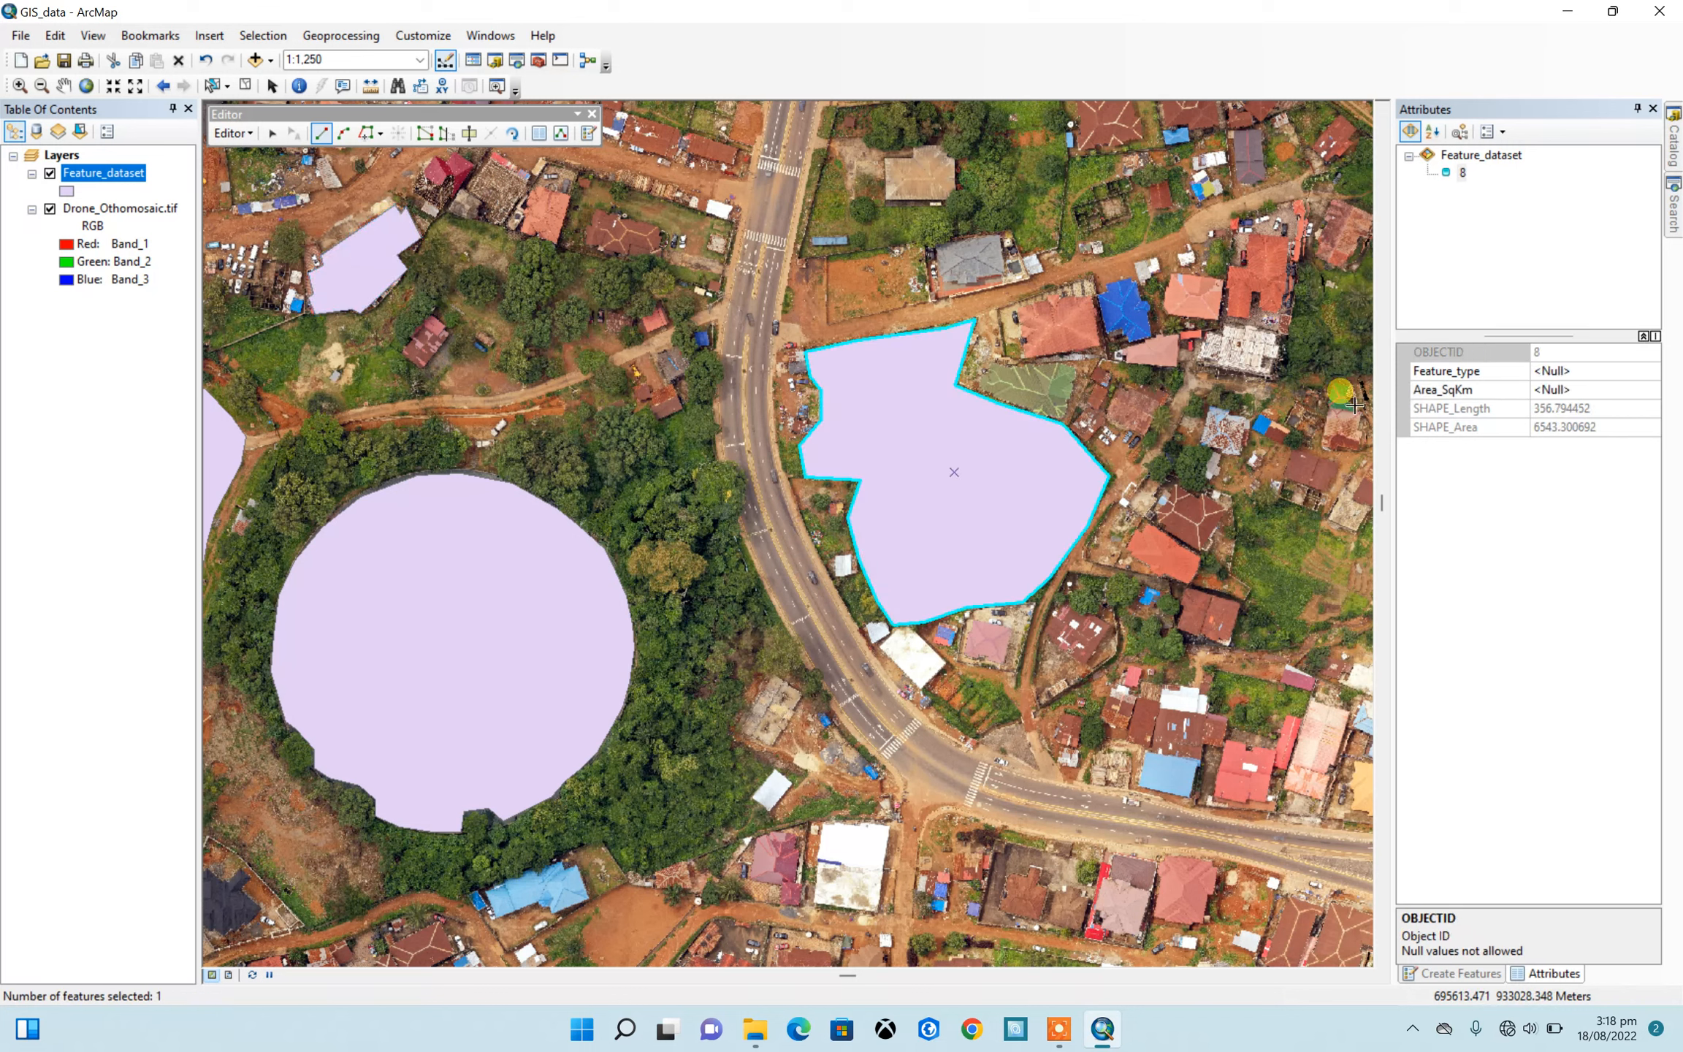
pyautogui.click(1559, 372)
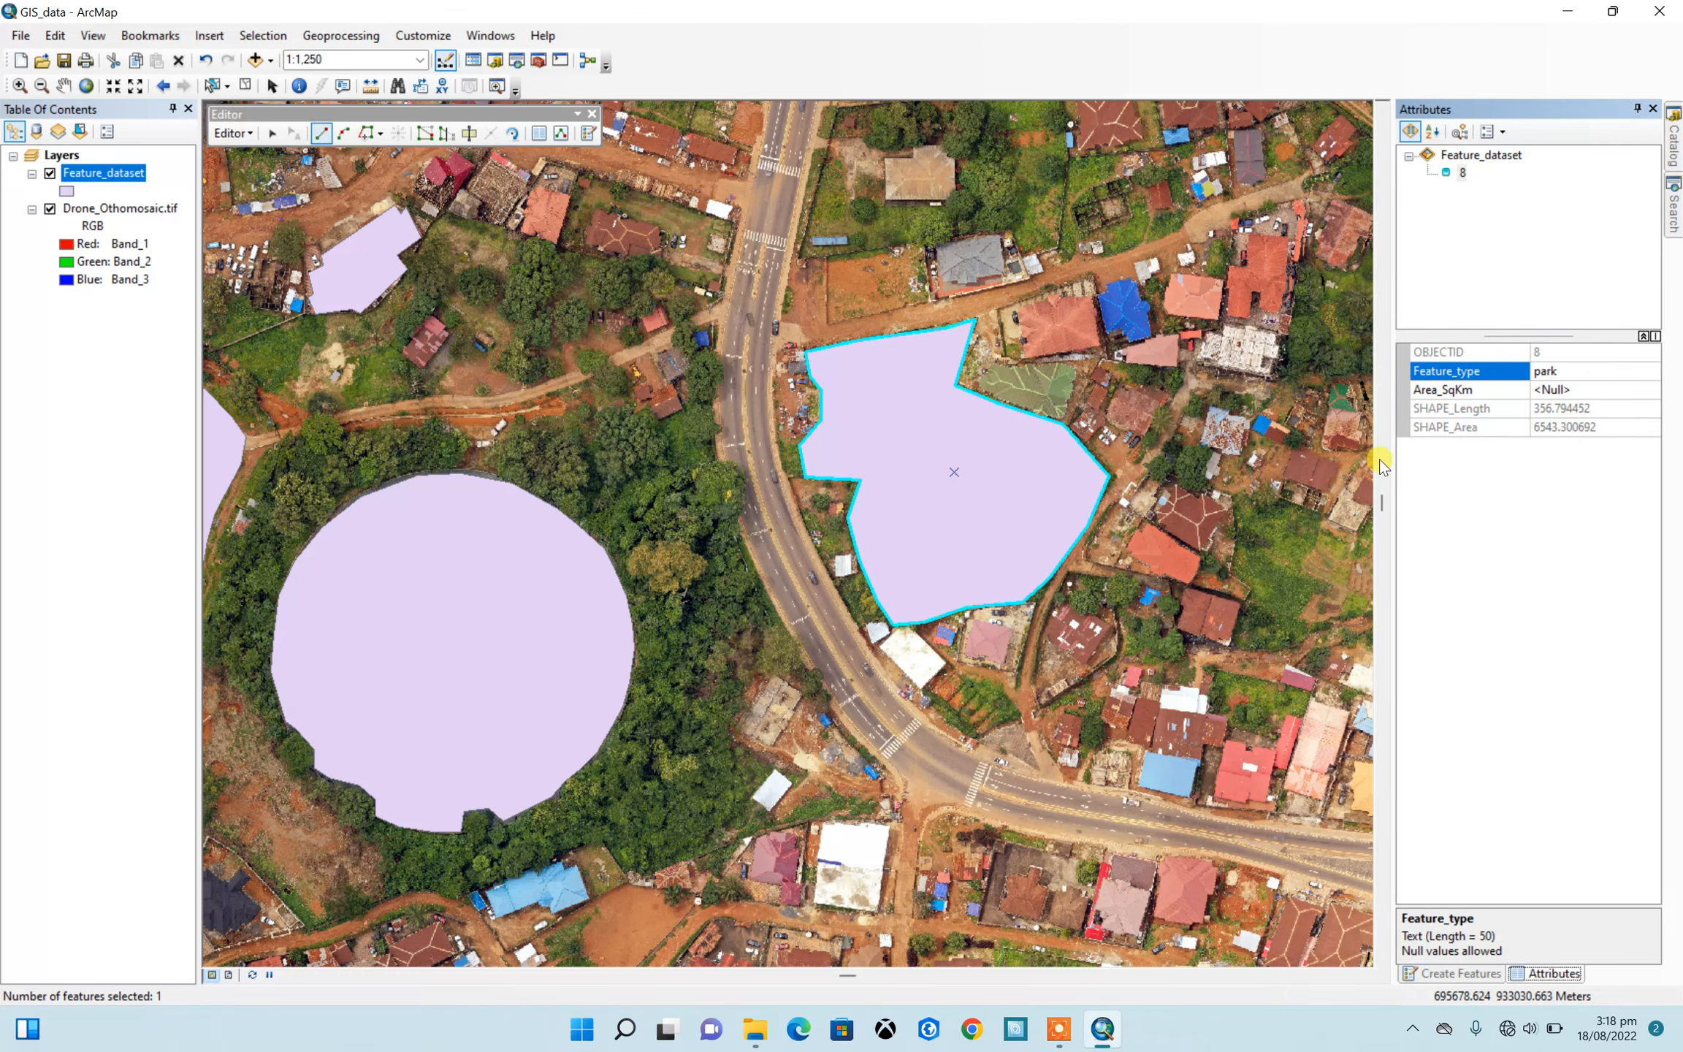
# Step: Digitize the vegetated land near the orthomosaic's southwest edge, about 337 m in perimeter, and set its Feature_type to park
pyautogui.scroll(-4, 962, 482)
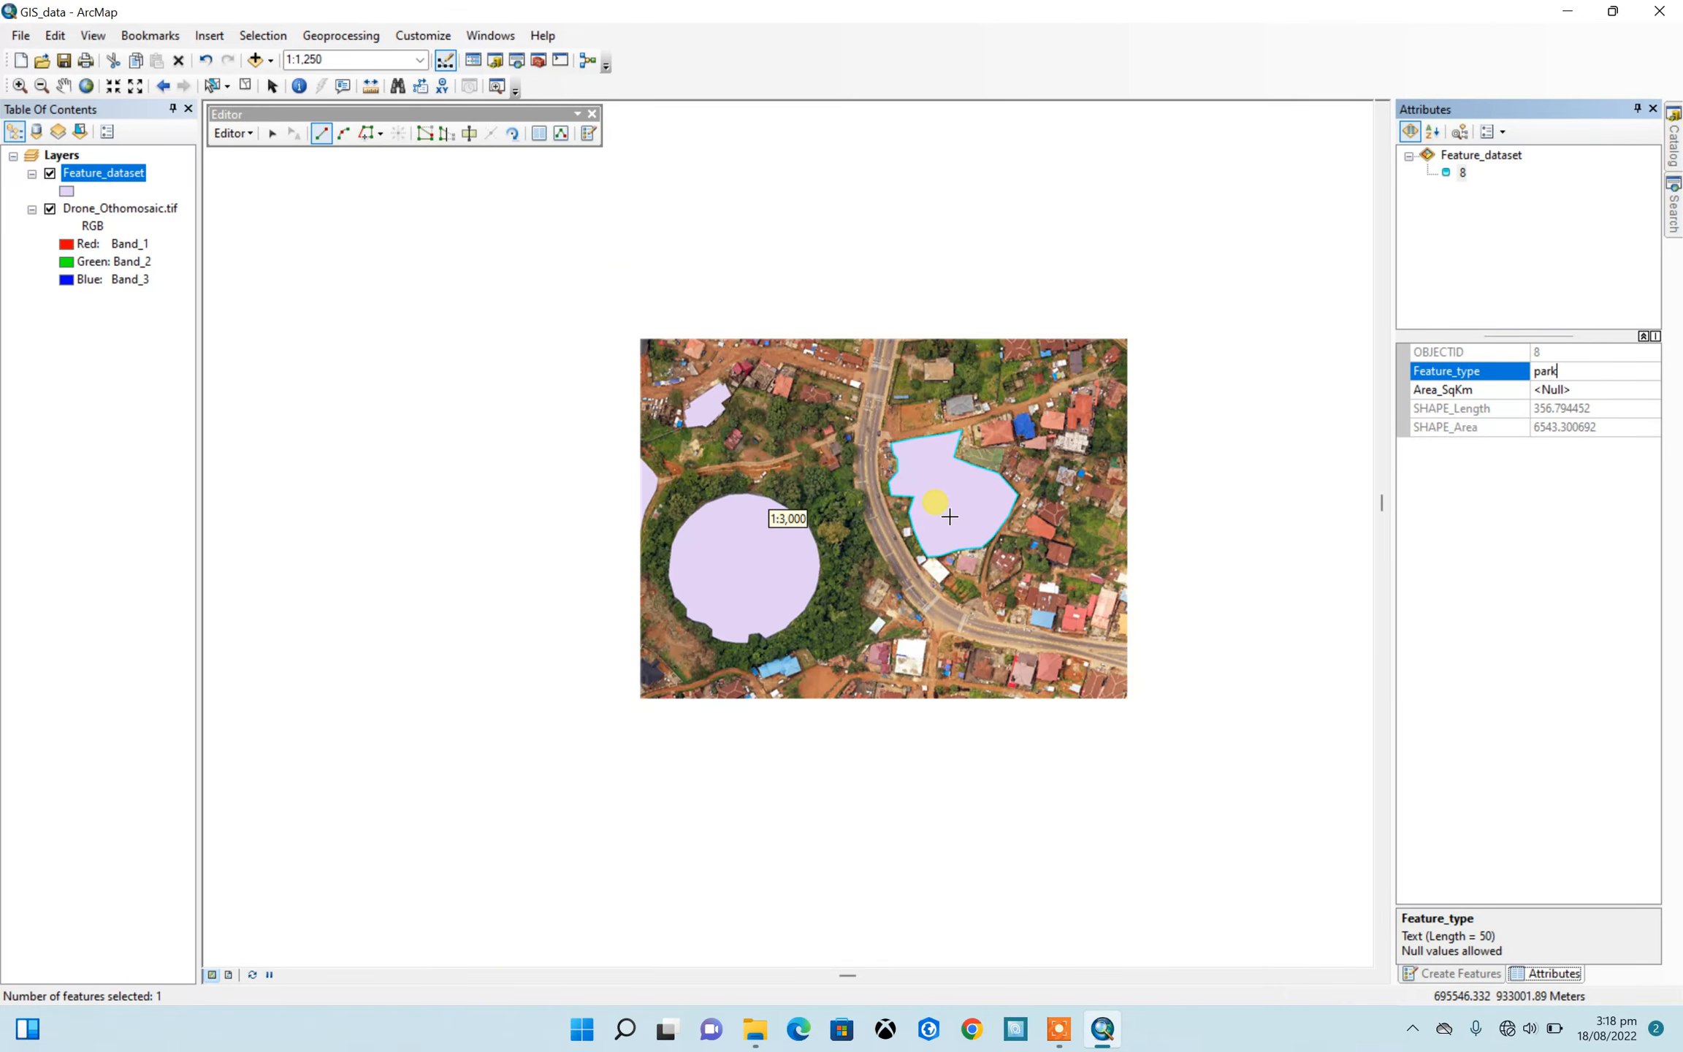
pyautogui.scroll(-1, 1079, 535)
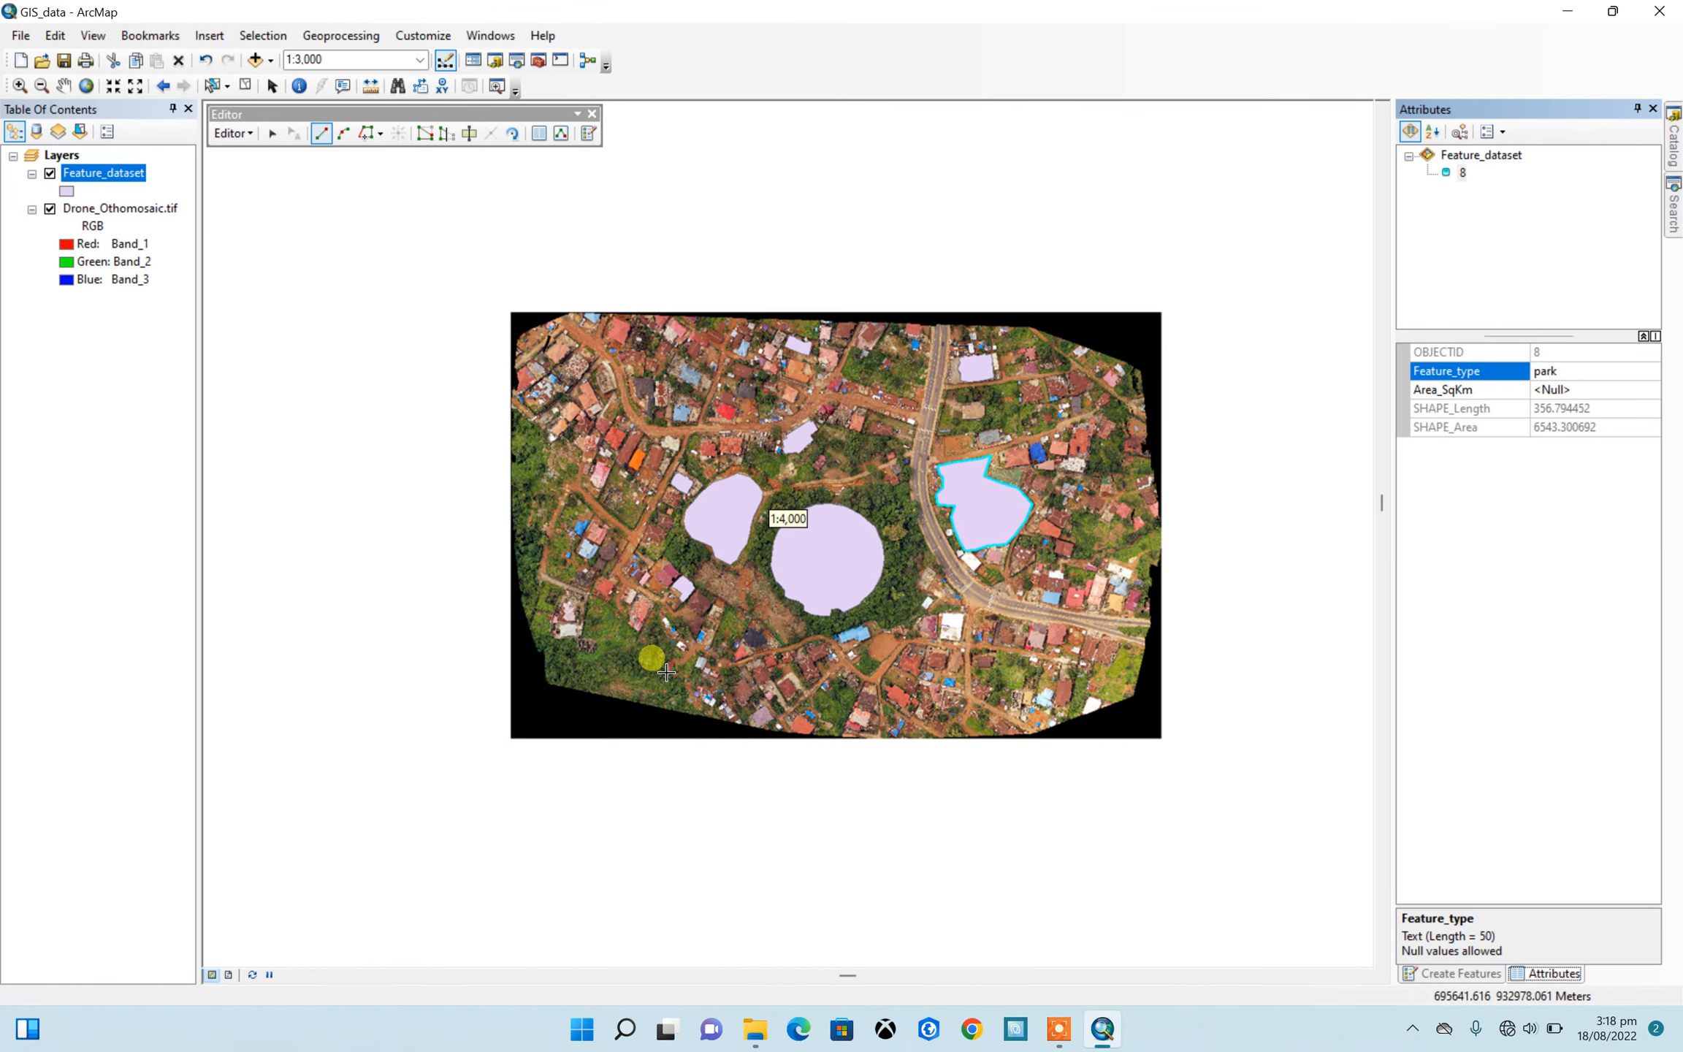
pyautogui.scroll(4, 607, 697)
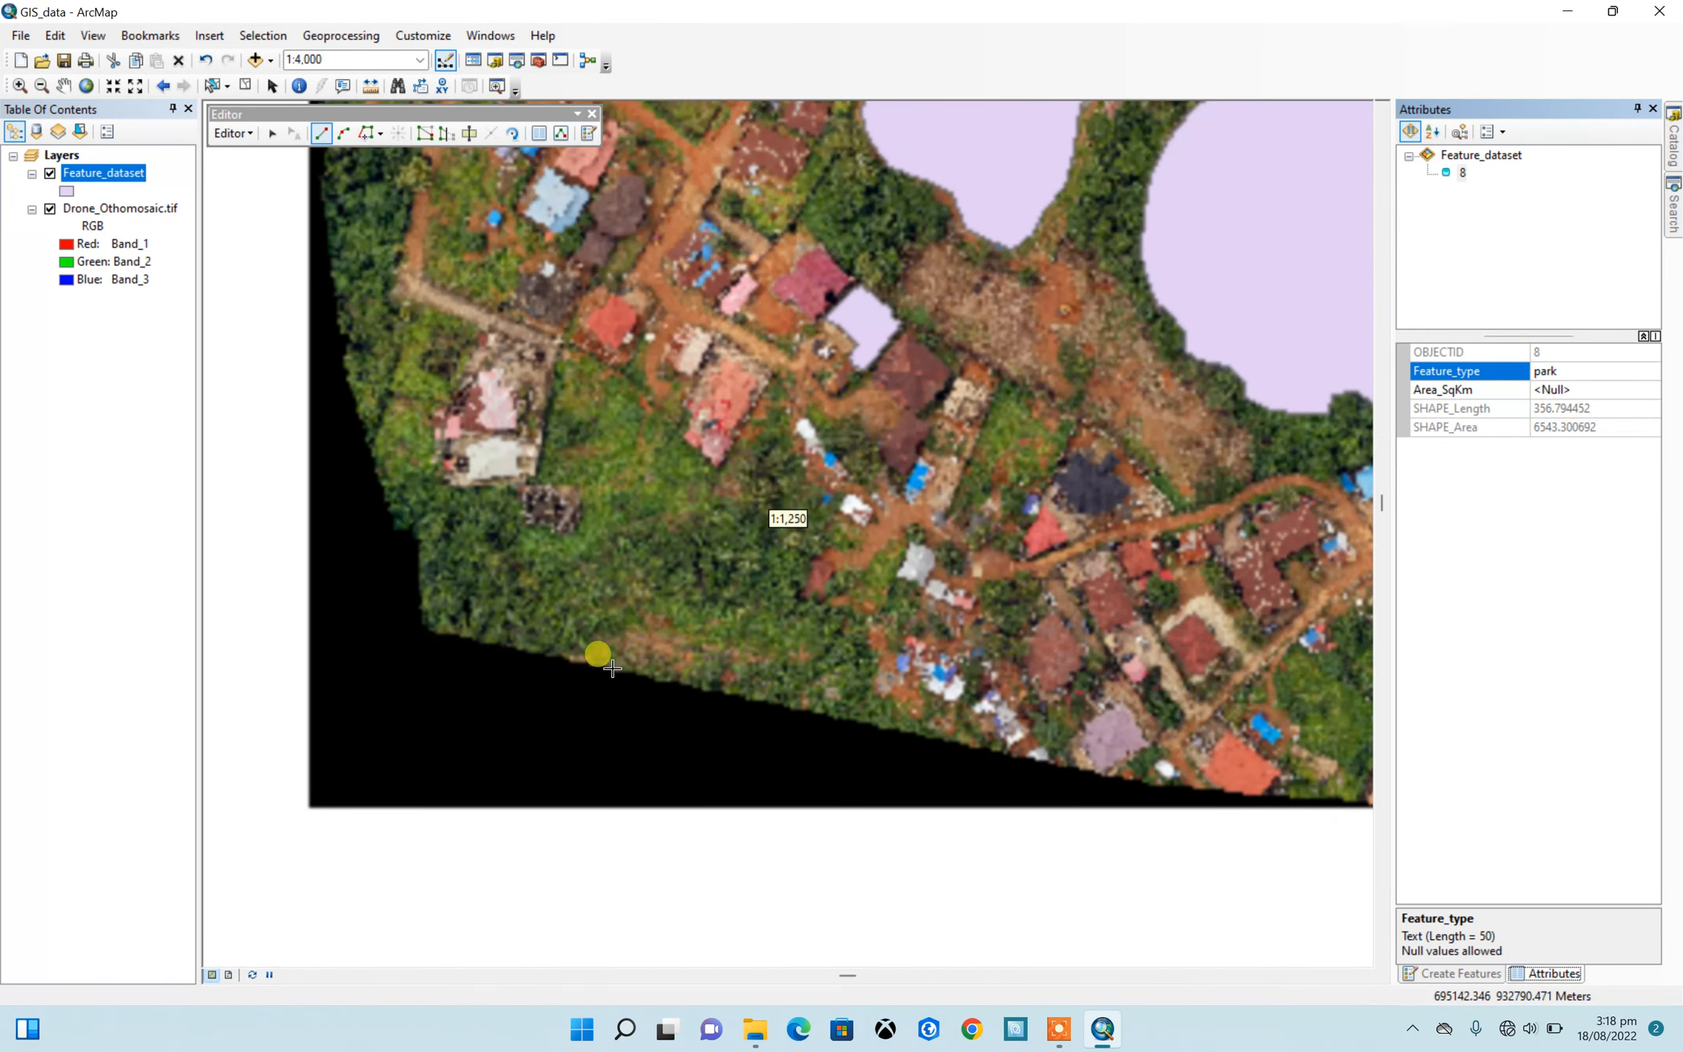
pyautogui.click(723, 496)
pyautogui.click(668, 437)
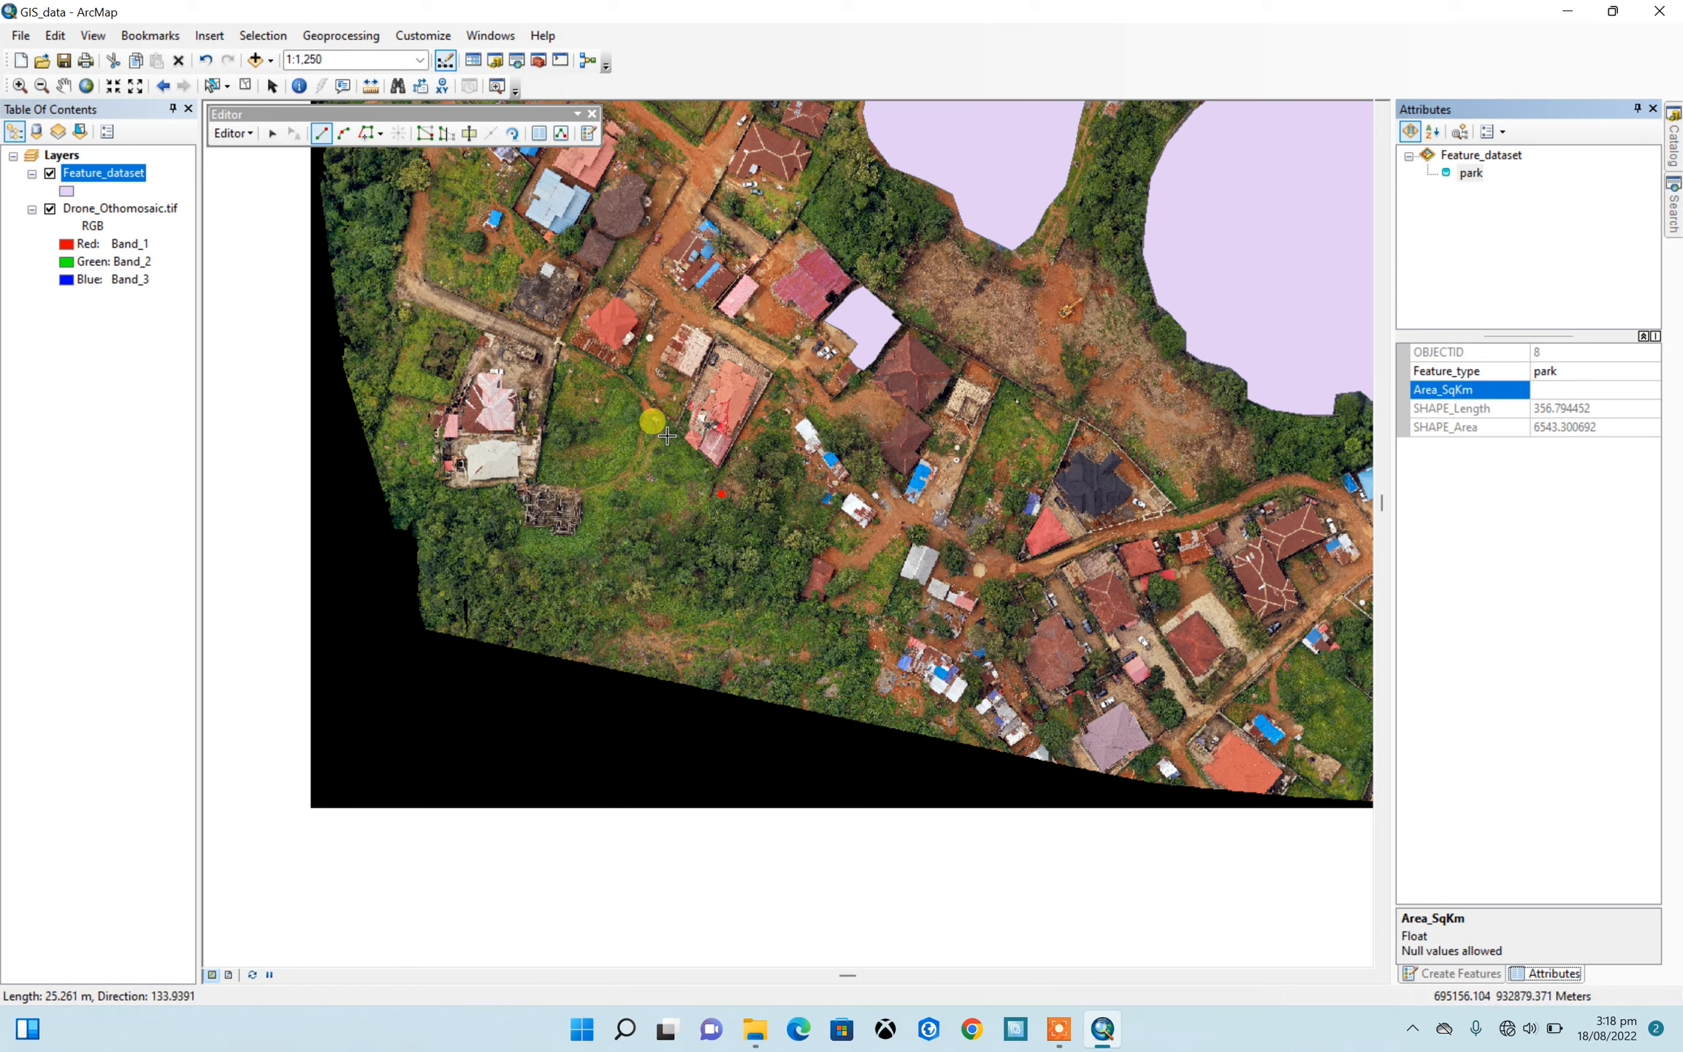
pyautogui.click(621, 482)
pyautogui.click(589, 493)
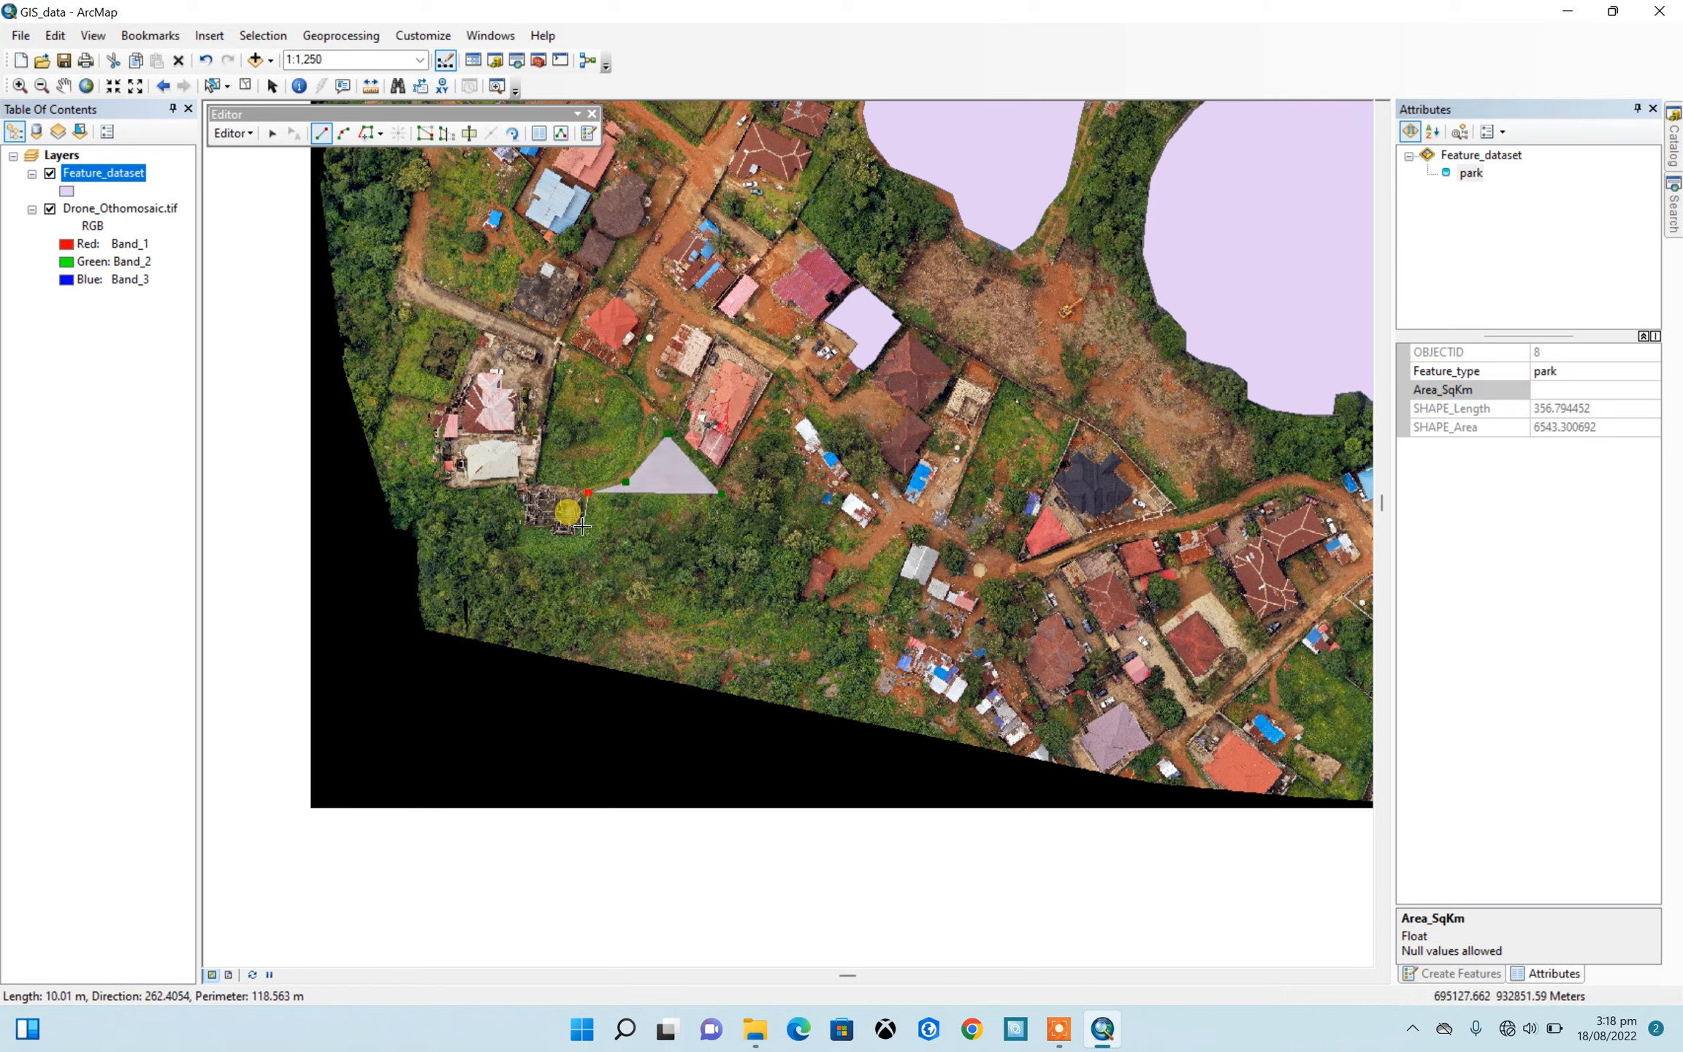
pyautogui.click(581, 535)
pyautogui.click(539, 541)
pyautogui.click(535, 602)
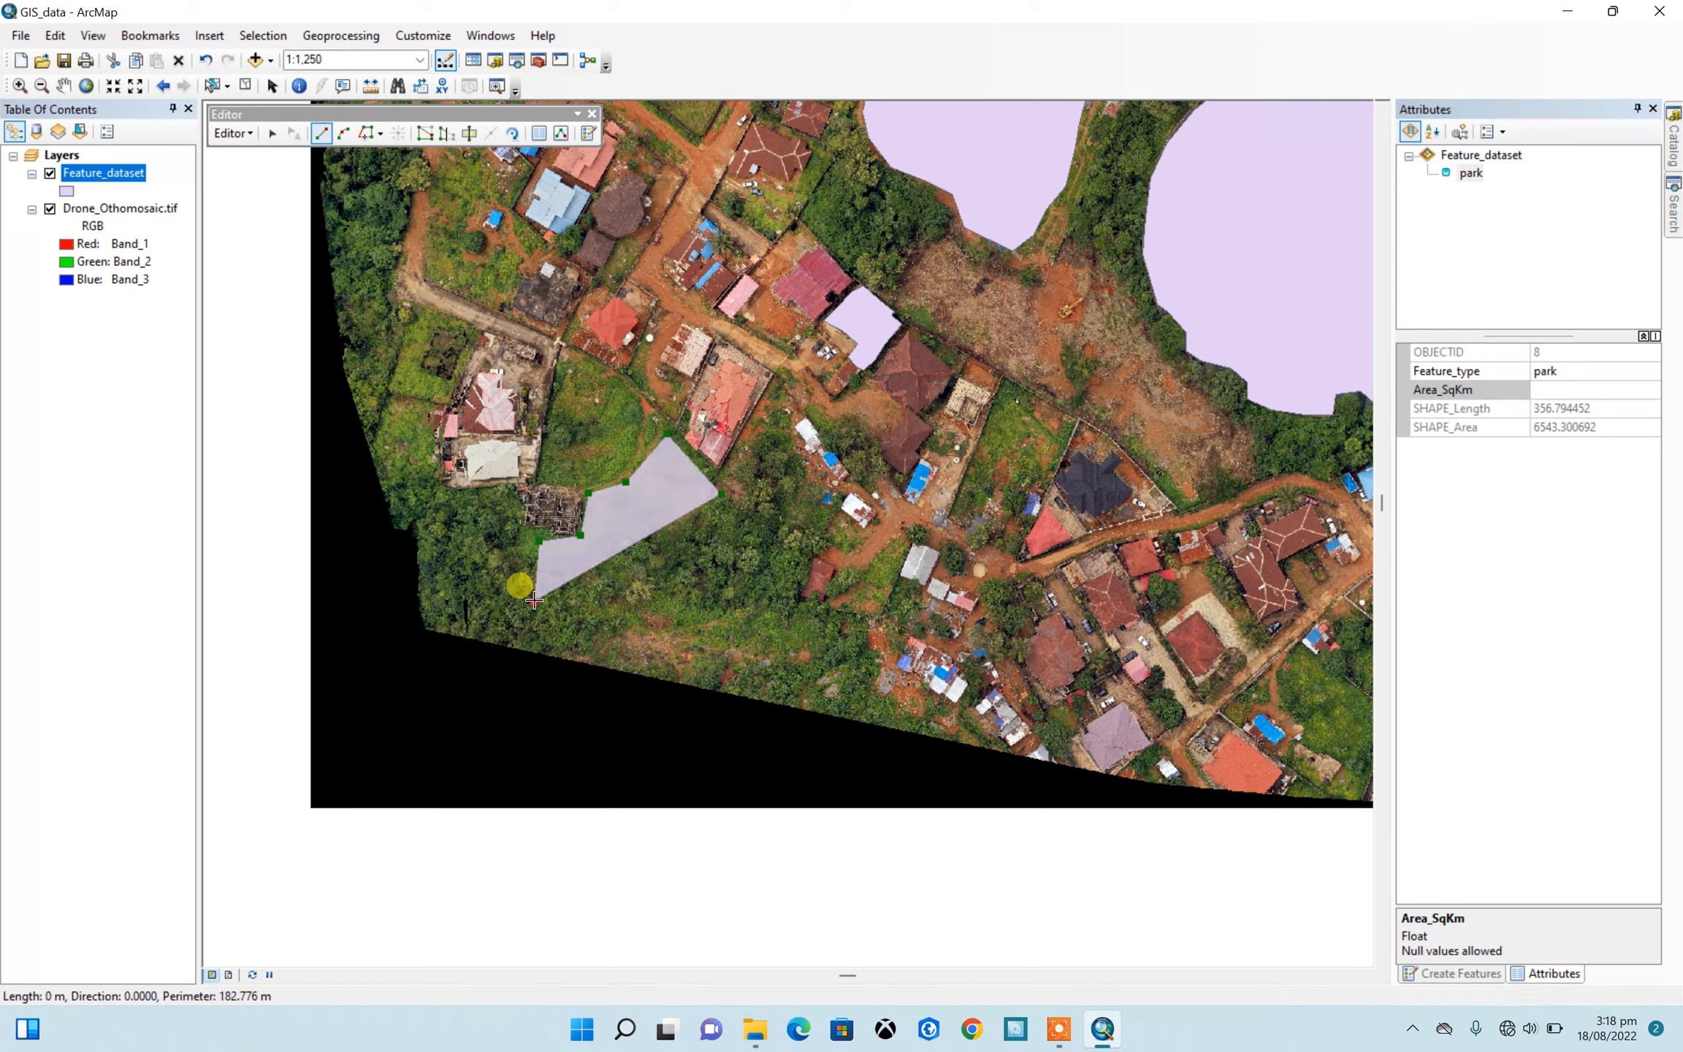
pyautogui.click(577, 643)
pyautogui.click(639, 629)
pyautogui.click(691, 654)
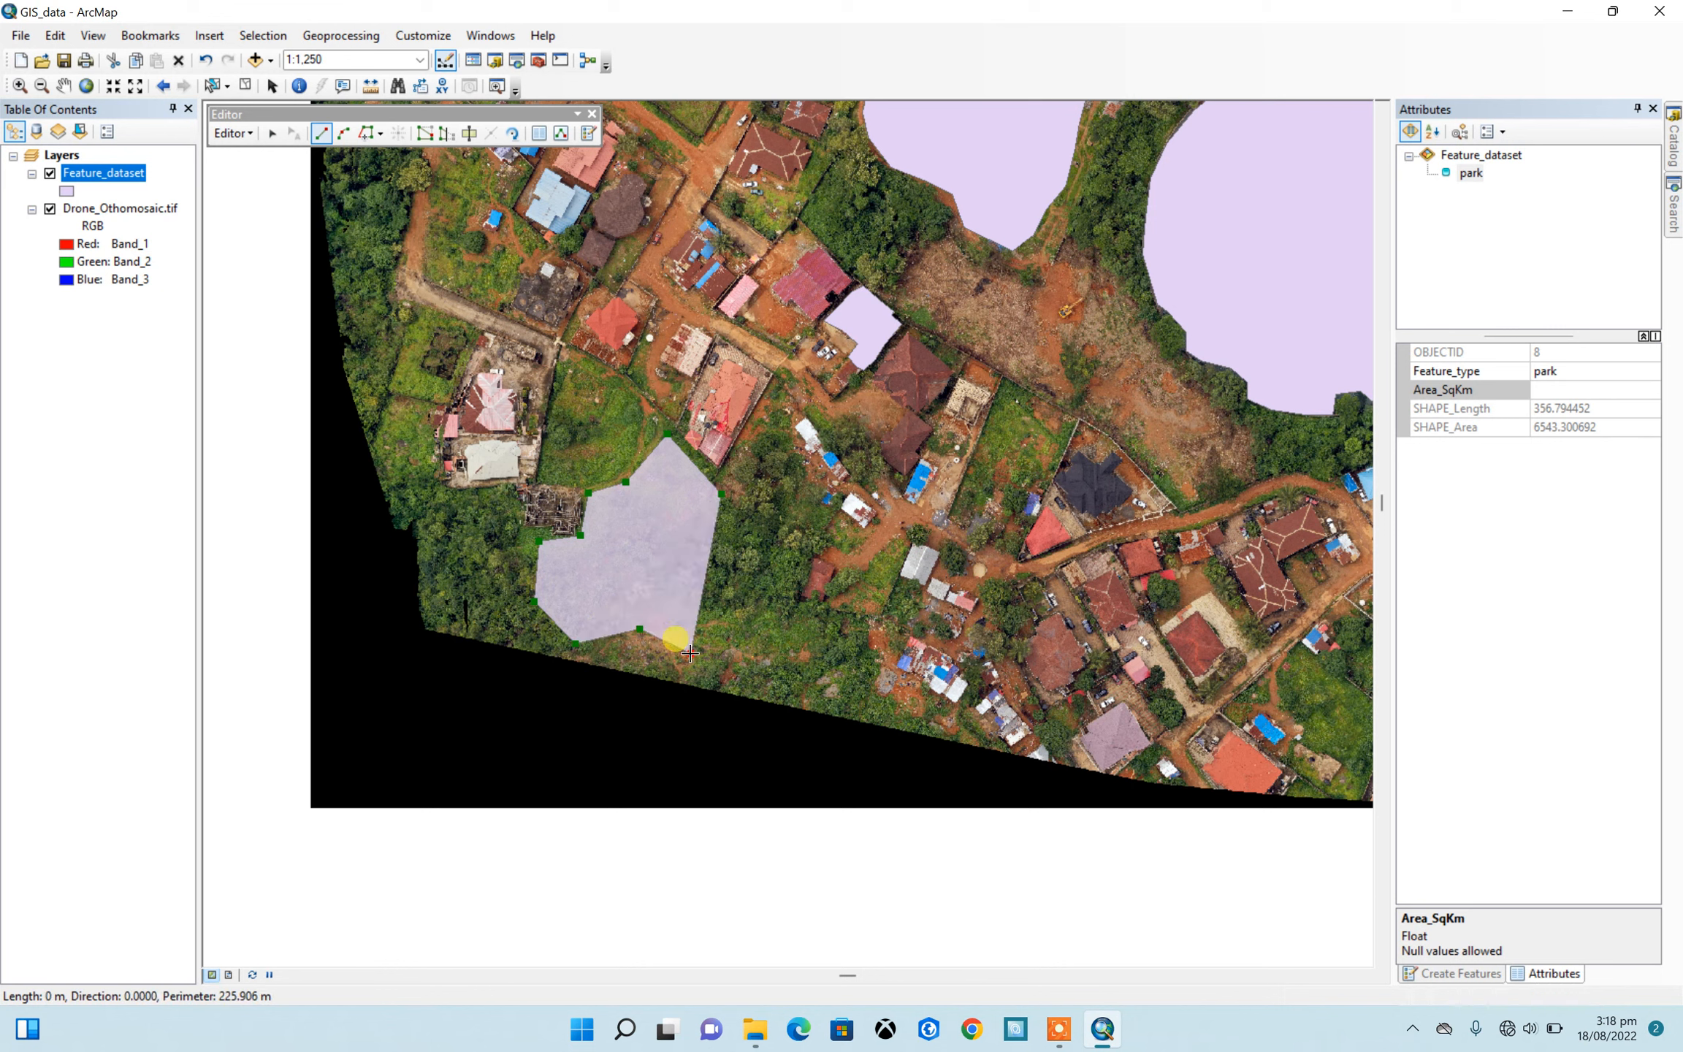
pyautogui.click(761, 660)
pyautogui.click(831, 663)
pyautogui.click(861, 649)
pyautogui.click(859, 620)
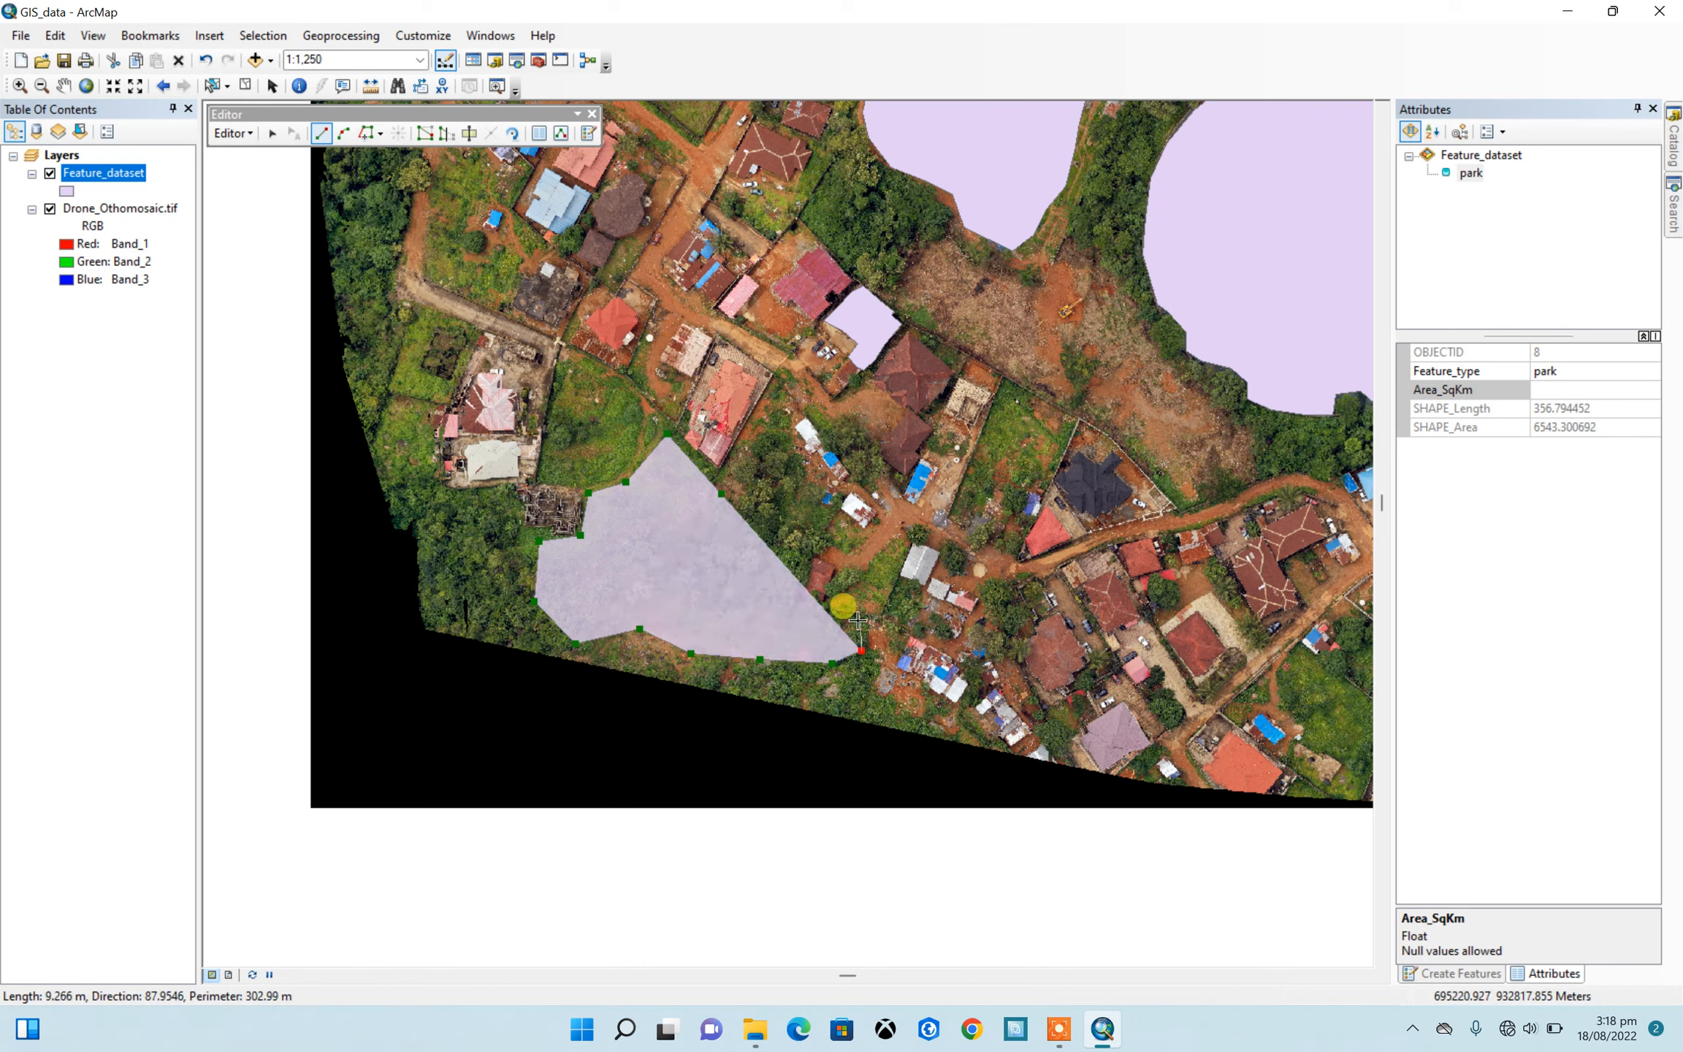
pyautogui.click(804, 613)
pyautogui.click(794, 586)
pyautogui.click(826, 538)
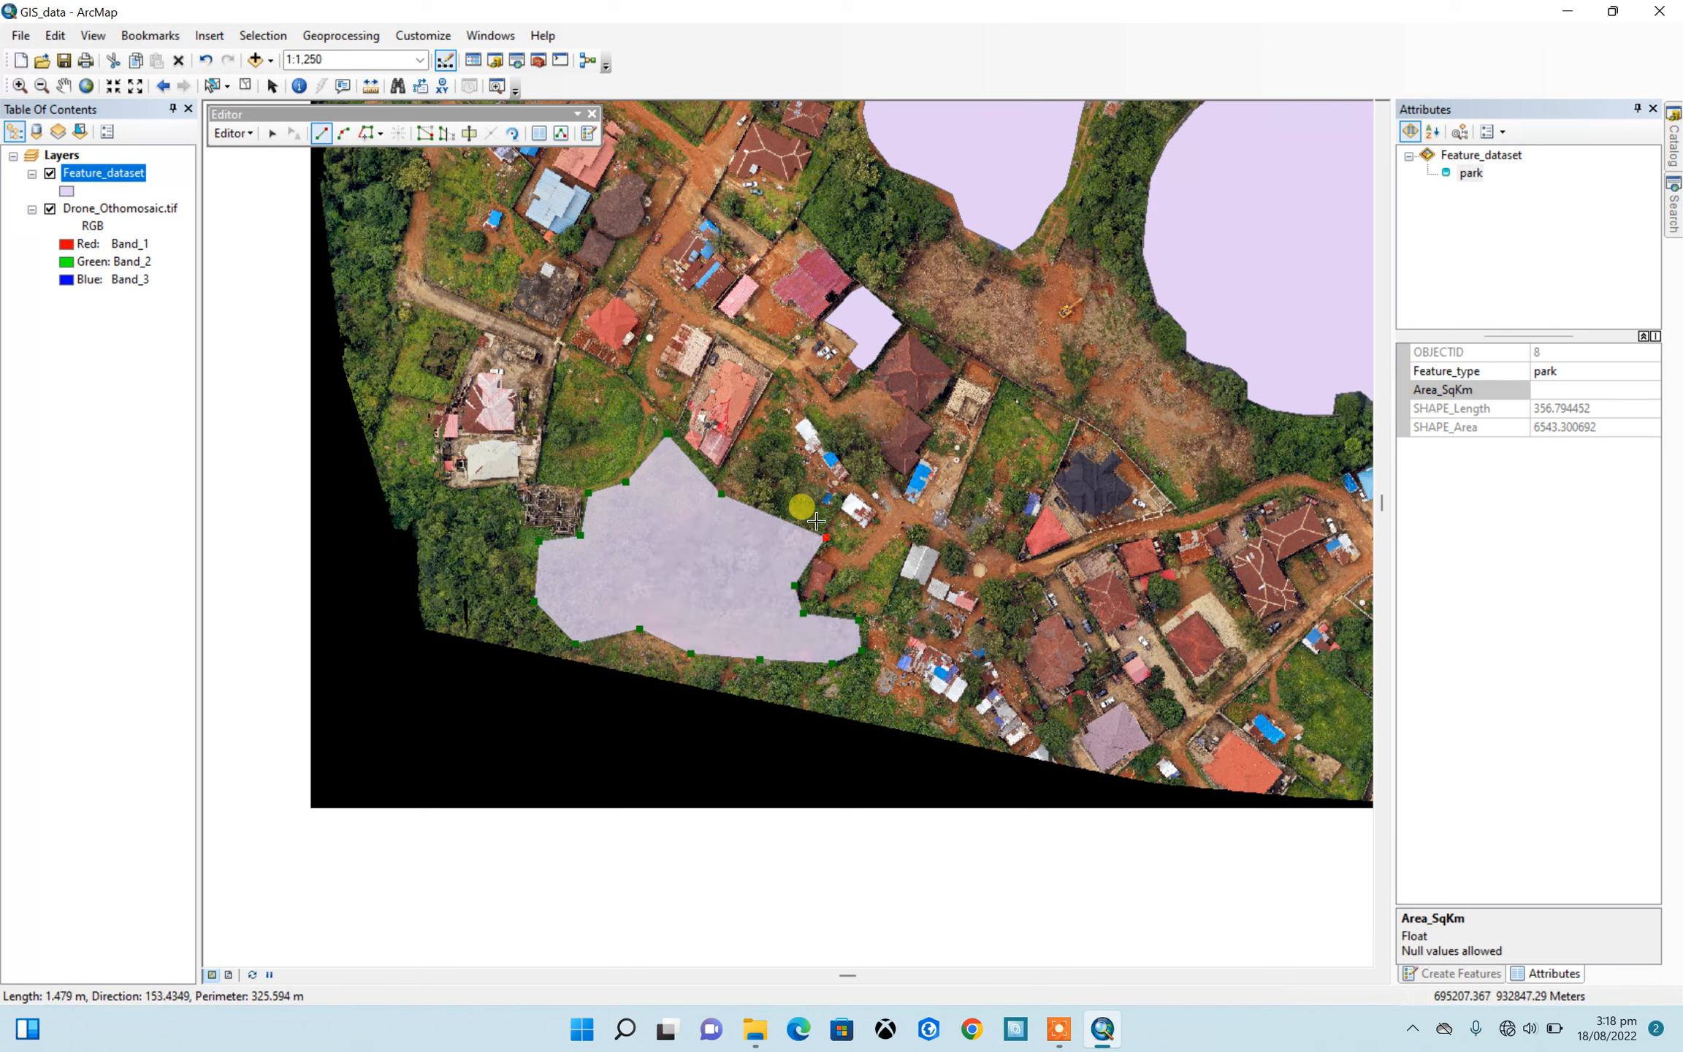
pyautogui.click(805, 493)
pyautogui.click(760, 476)
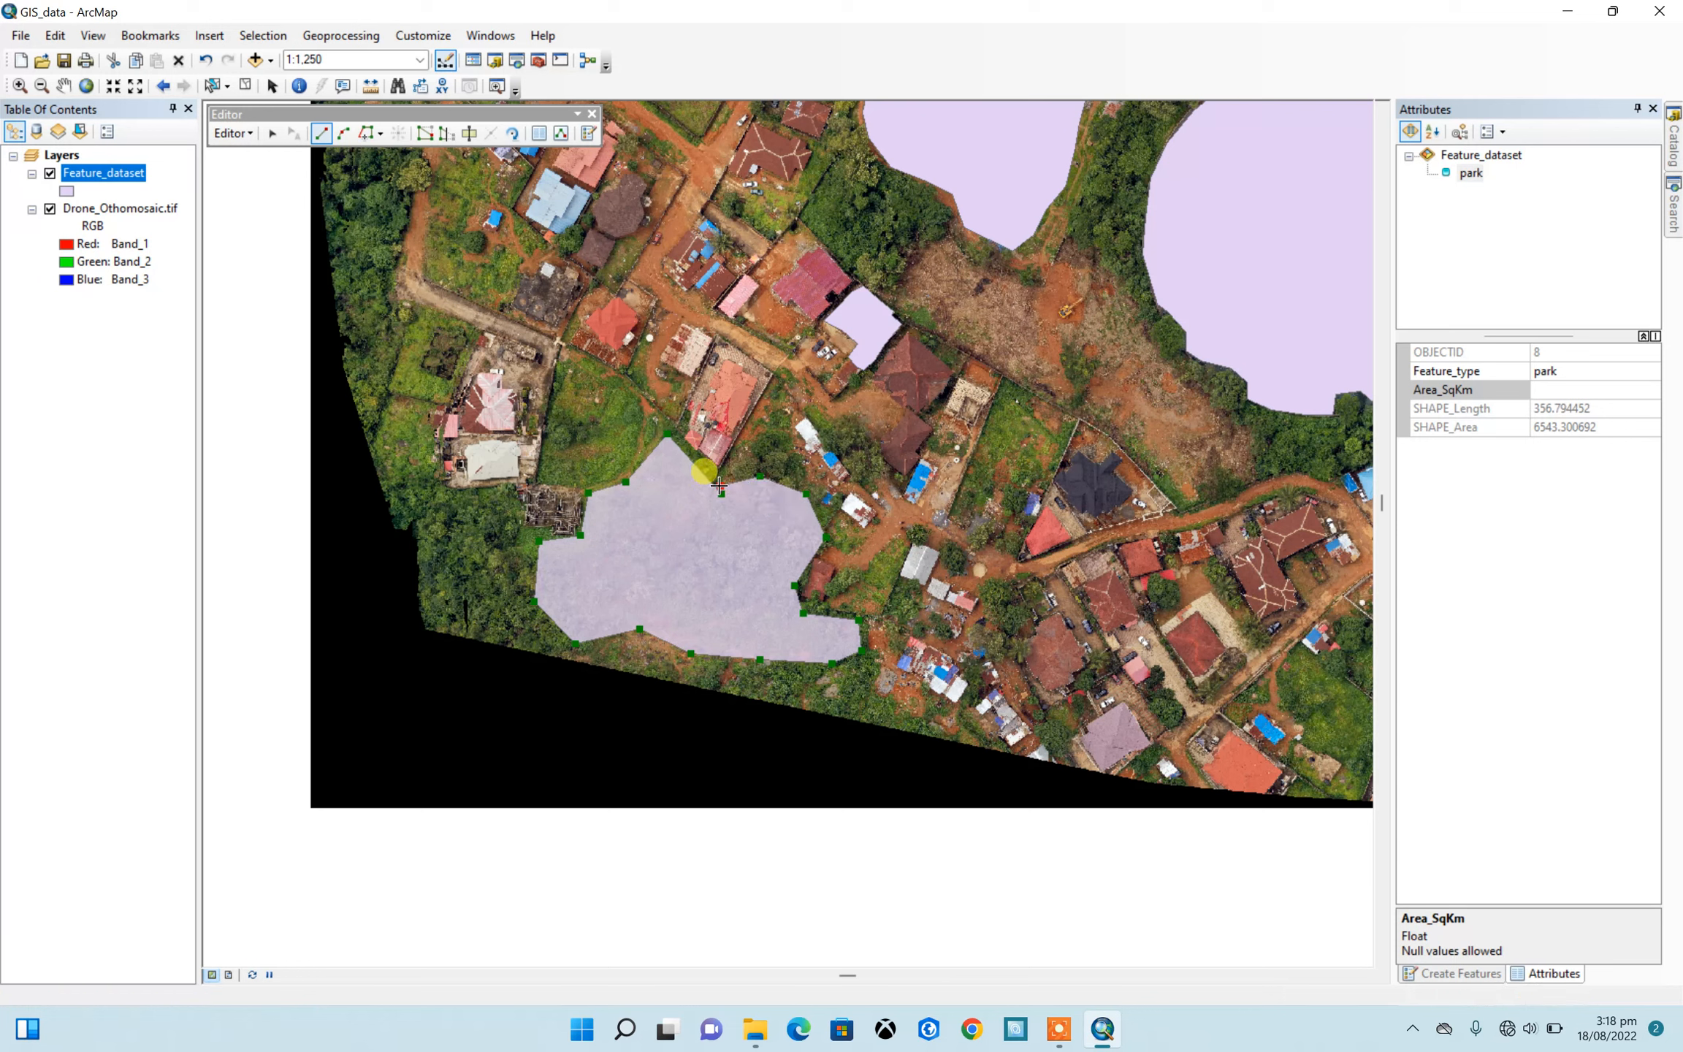
pyautogui.doubleClick(698, 472)
pyautogui.click(1560, 371)
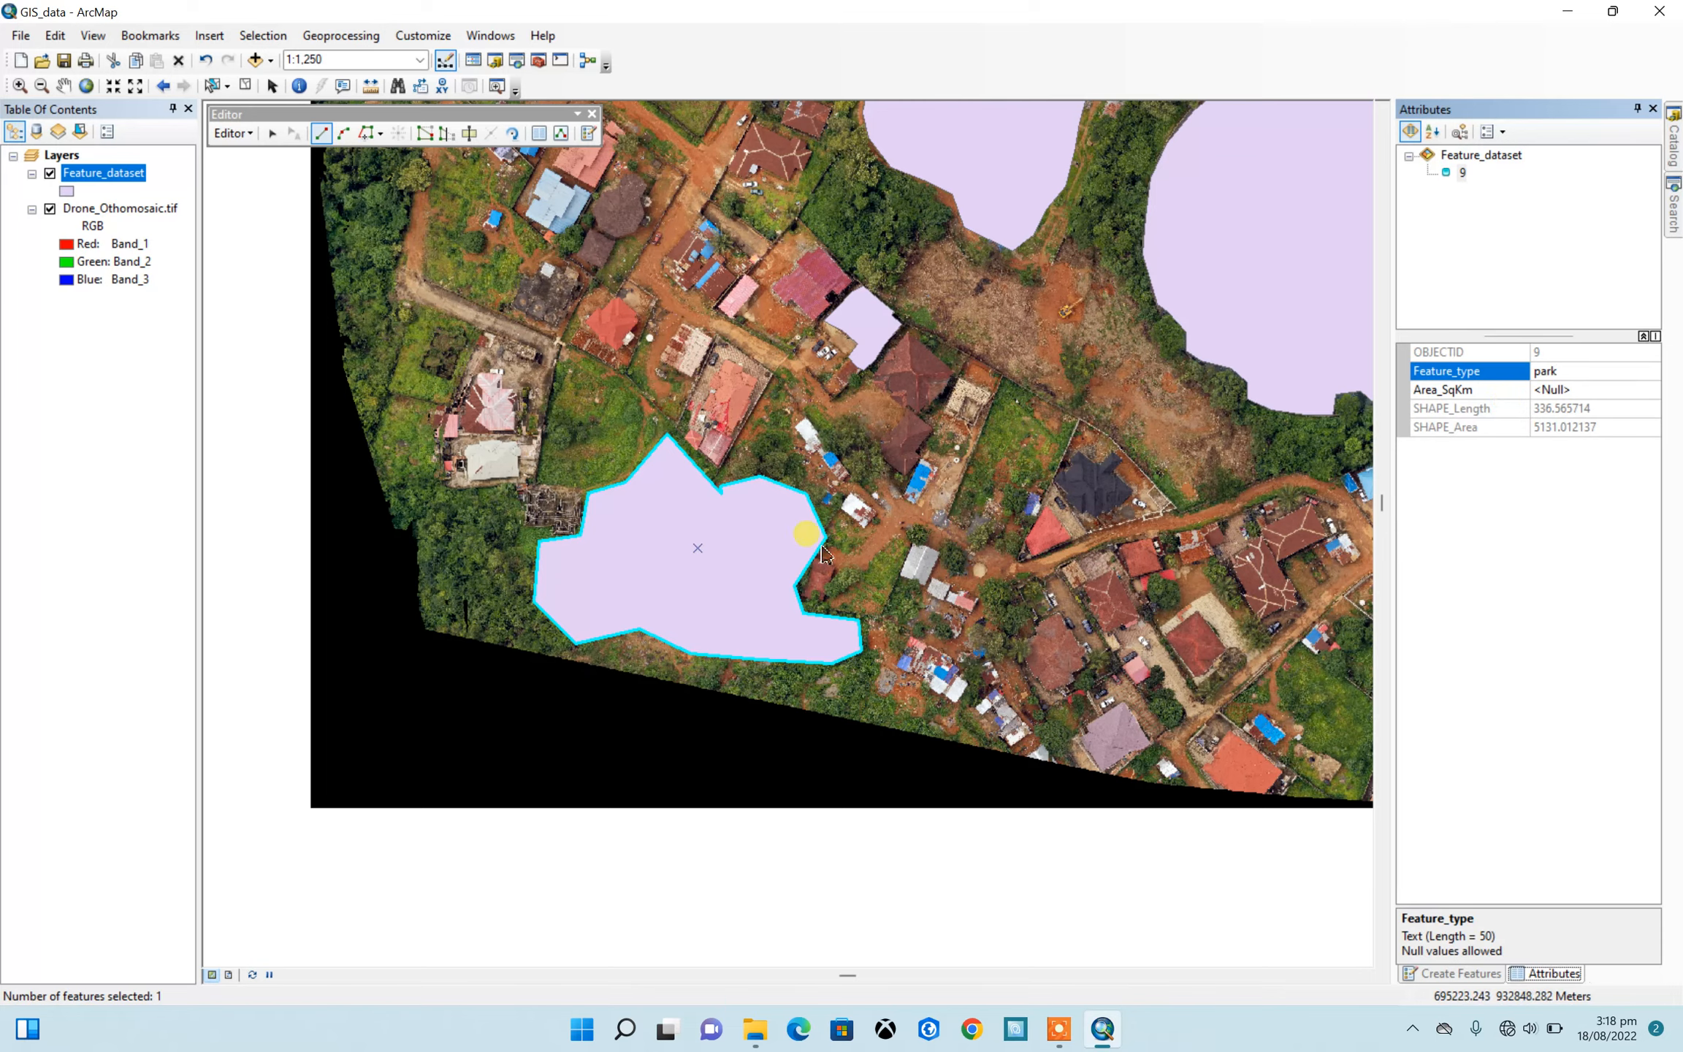
# Step: Digitize the tree-covered strip along the orthomosaic's western edge, about 192 m in perimeter, and set its Feature_type to park
pyautogui.scroll(-5, 749, 553)
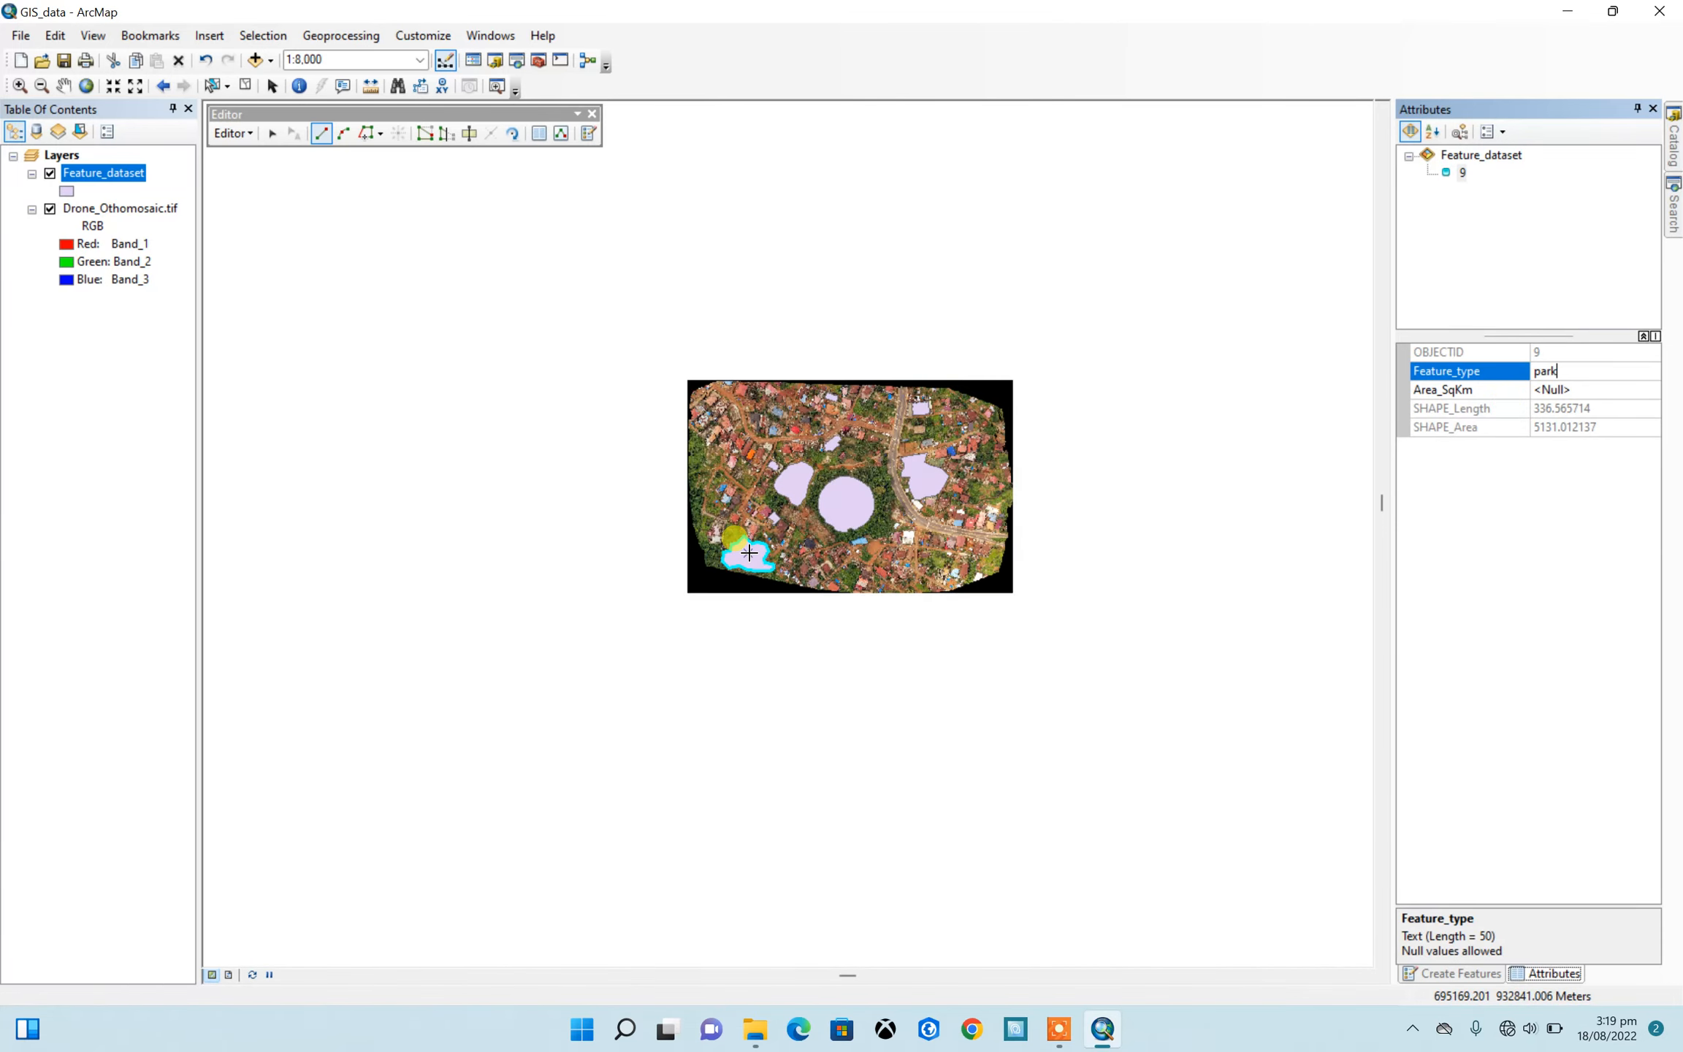
pyautogui.scroll(3, 681, 476)
pyautogui.scroll(4, 681, 477)
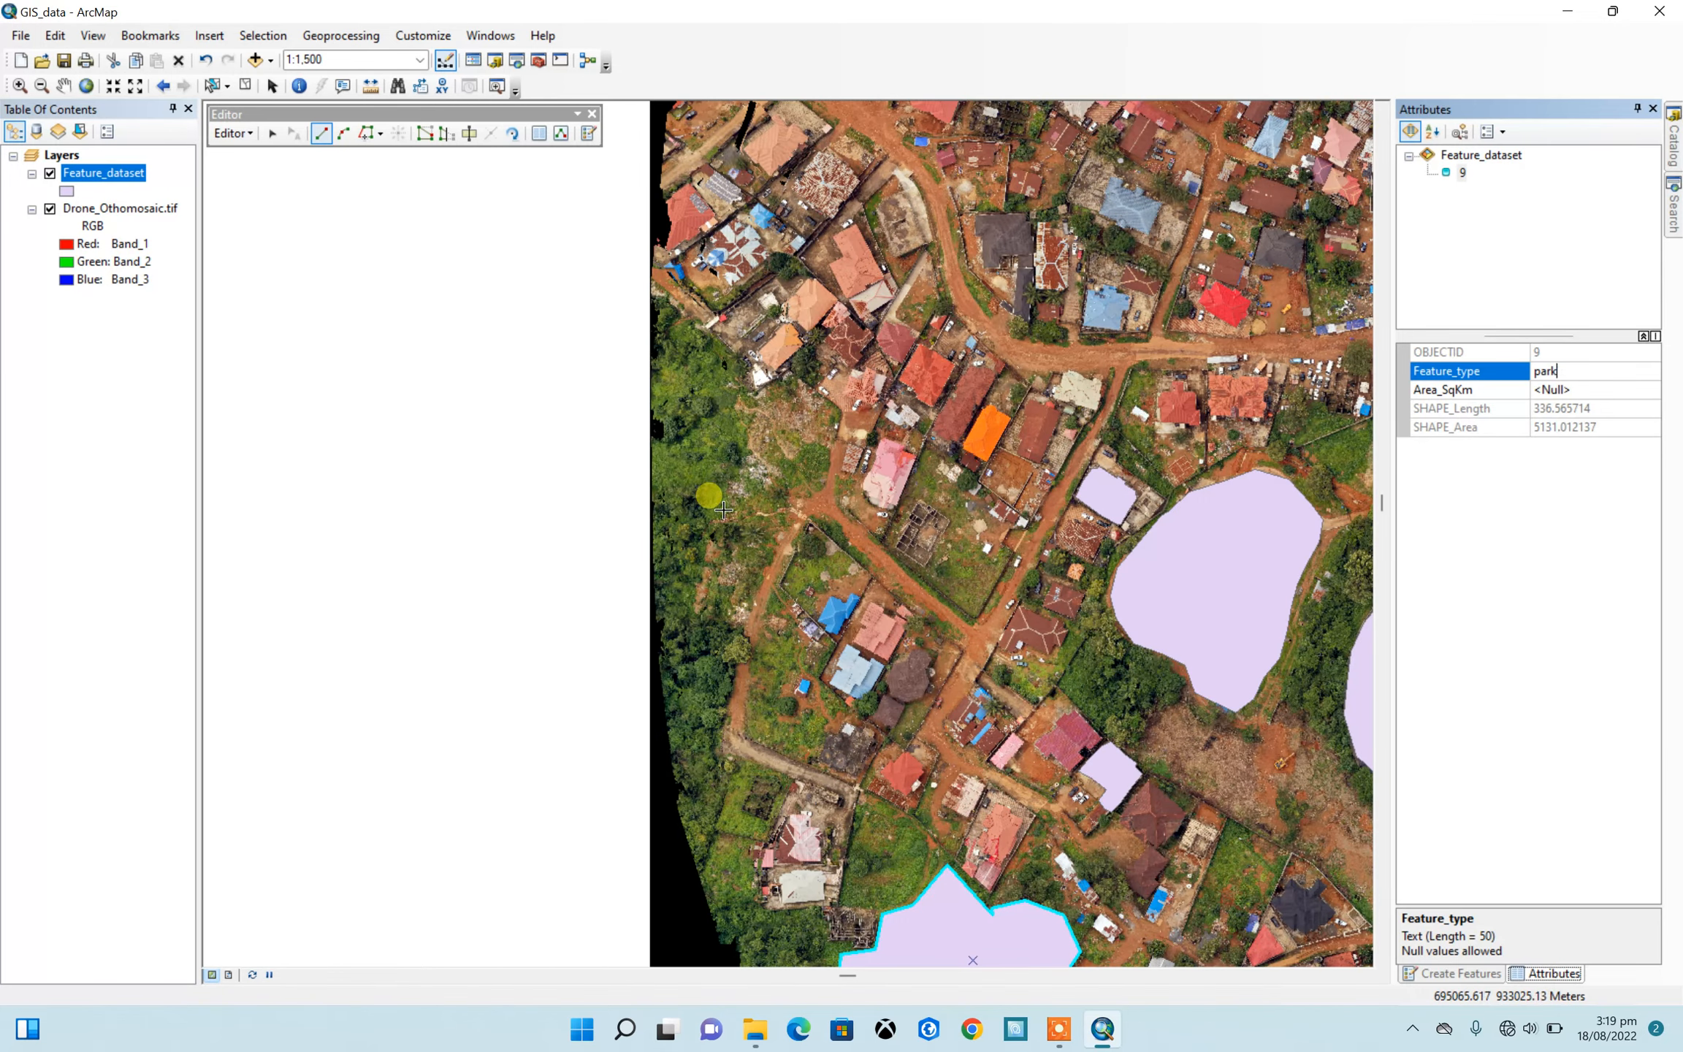
pyautogui.press('Return')
pyautogui.click(715, 523)
pyautogui.click(731, 481)
pyautogui.click(744, 447)
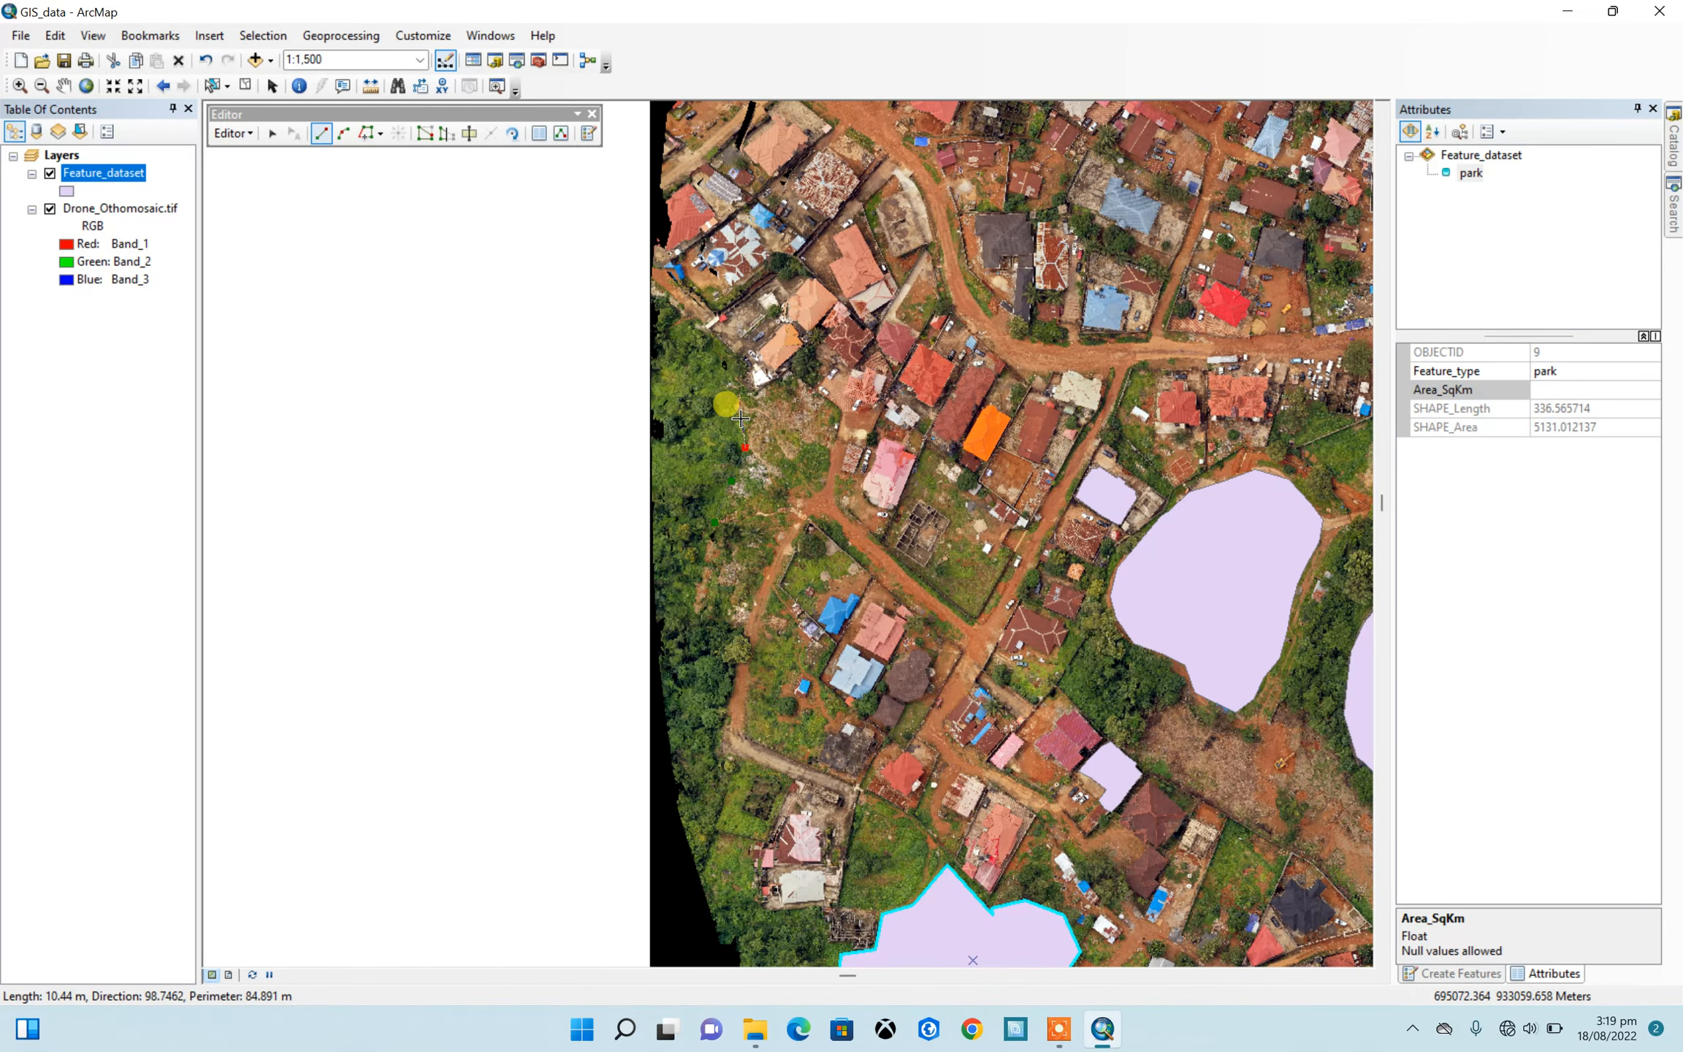
pyautogui.click(743, 411)
pyautogui.click(738, 381)
pyautogui.click(725, 356)
pyautogui.click(699, 334)
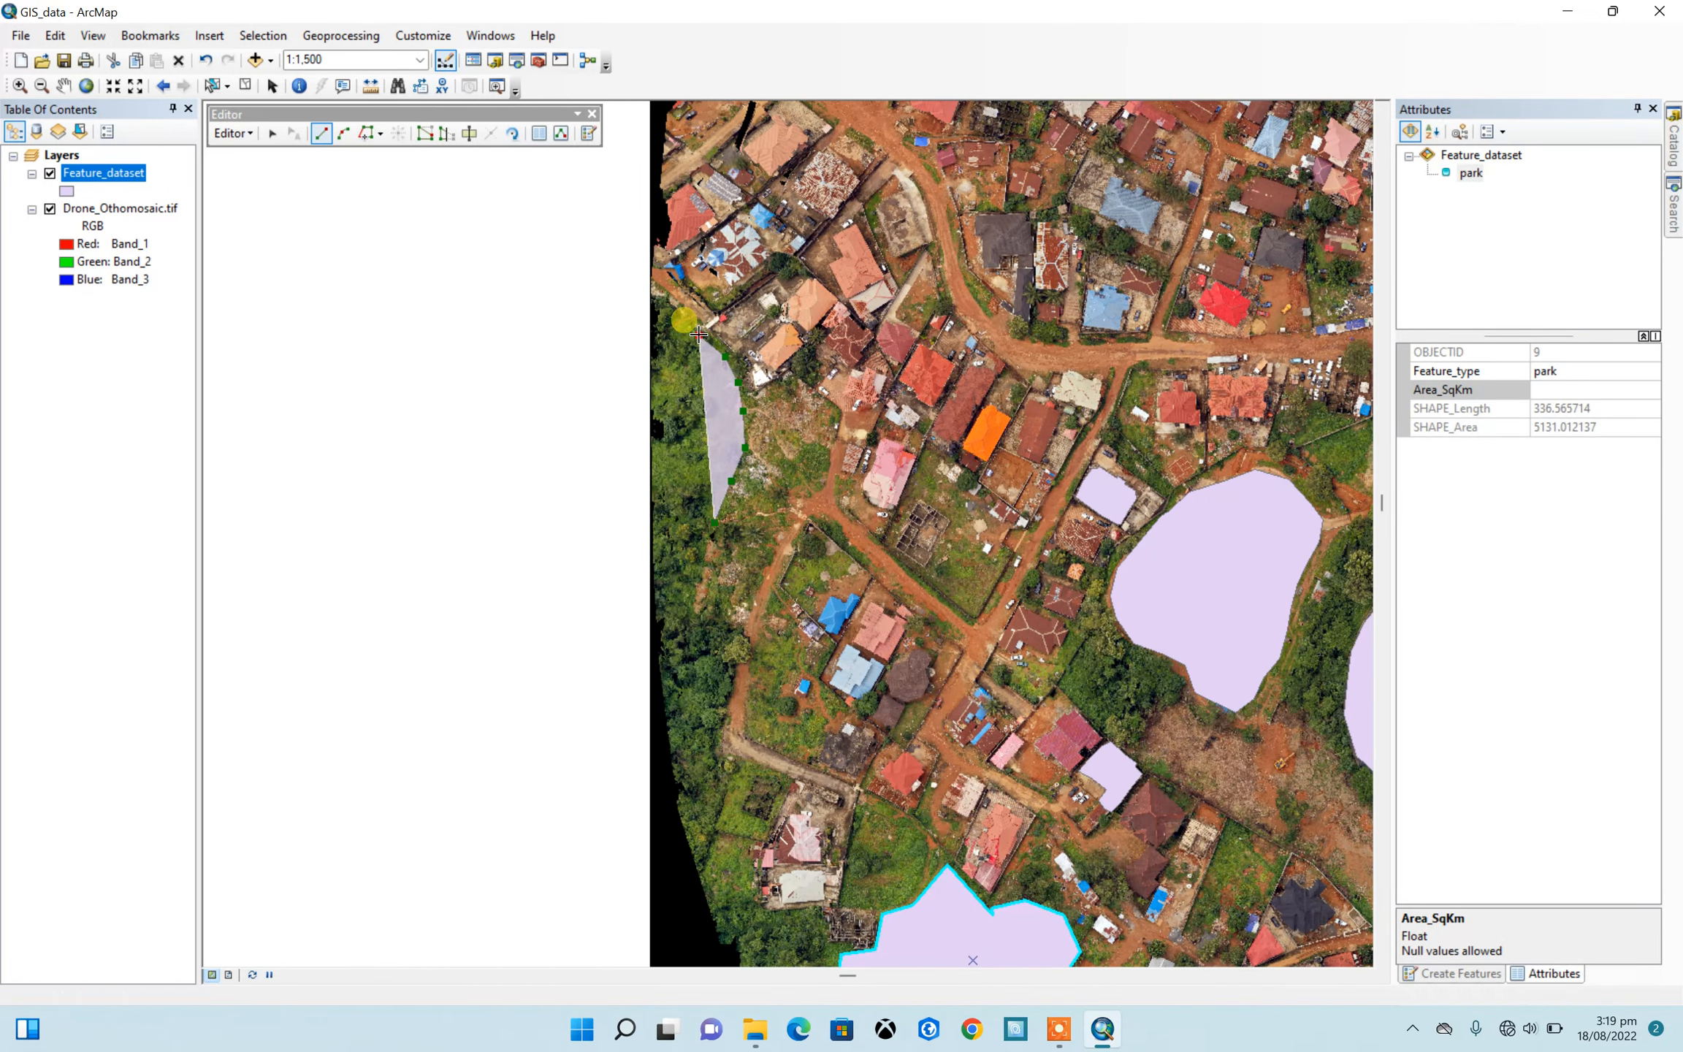
pyautogui.click(678, 330)
pyautogui.click(656, 353)
pyautogui.click(657, 387)
pyautogui.click(655, 422)
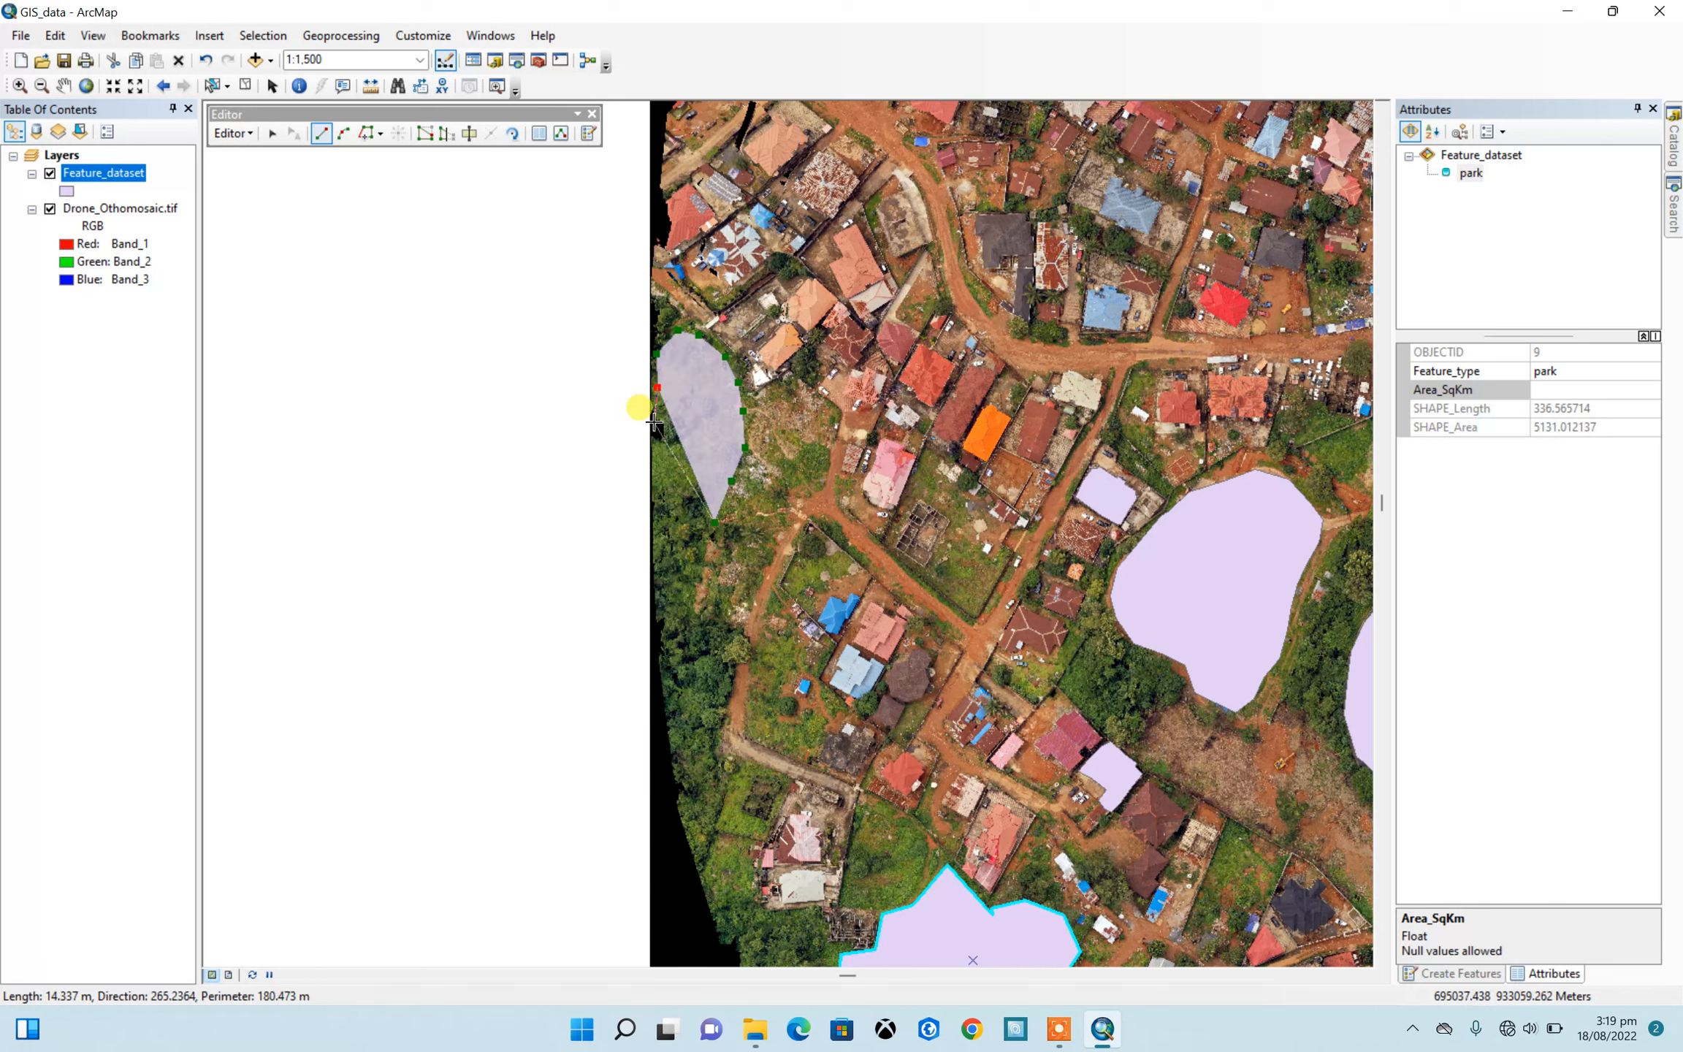
pyautogui.click(659, 450)
pyautogui.click(671, 518)
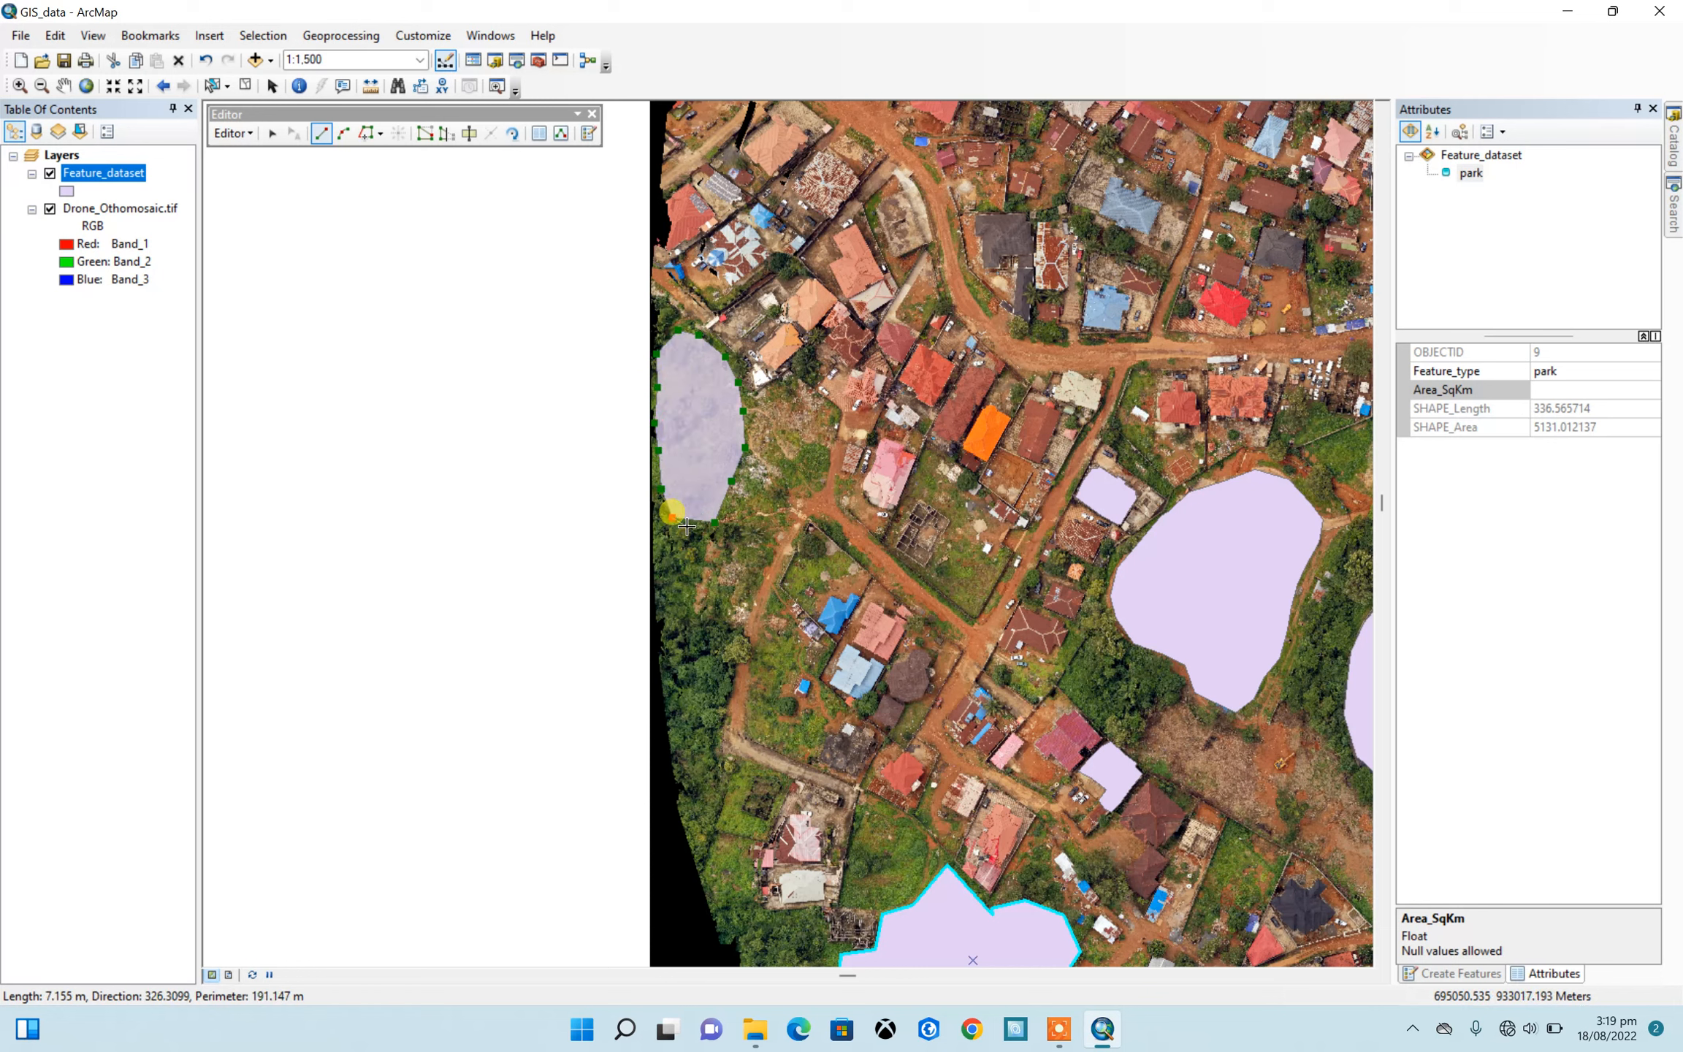
pyautogui.doubleClick(691, 527)
pyautogui.click(1578, 371)
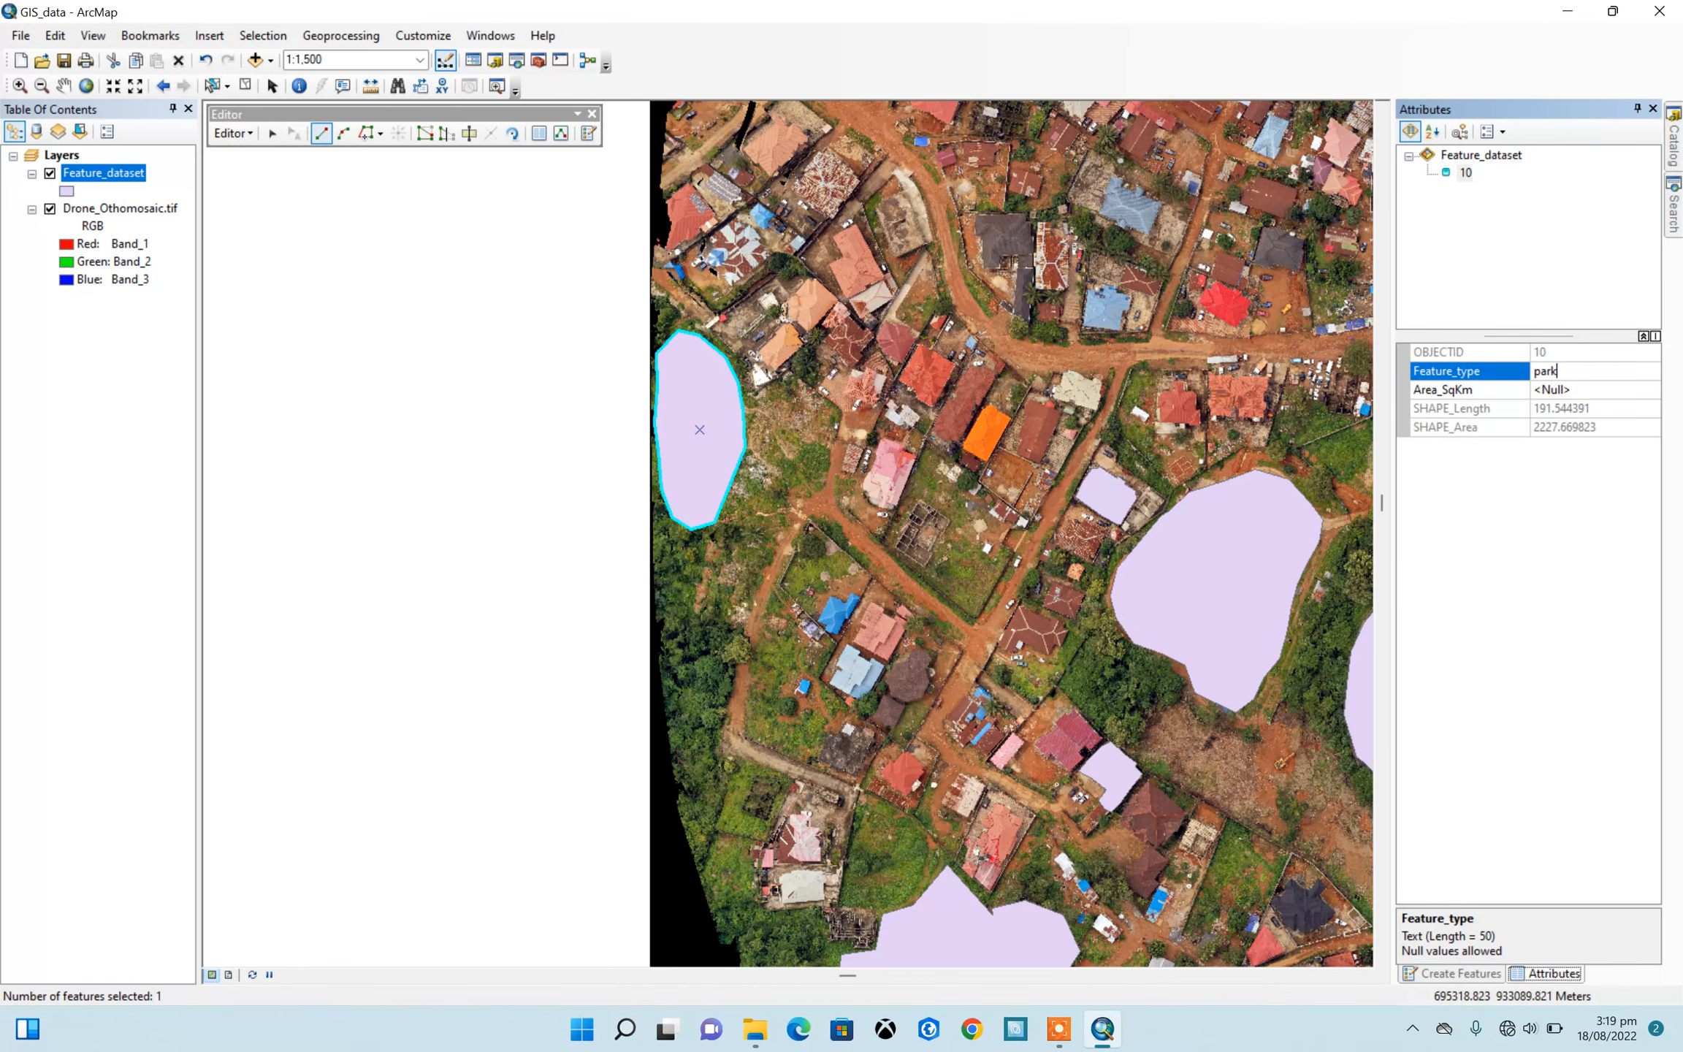
# Step: Digitize the long maroon-roofed house beside the orange-roofed one, about 88 m in perimeter, and set its Feature_type to house
pyautogui.scroll(1, 767, 473)
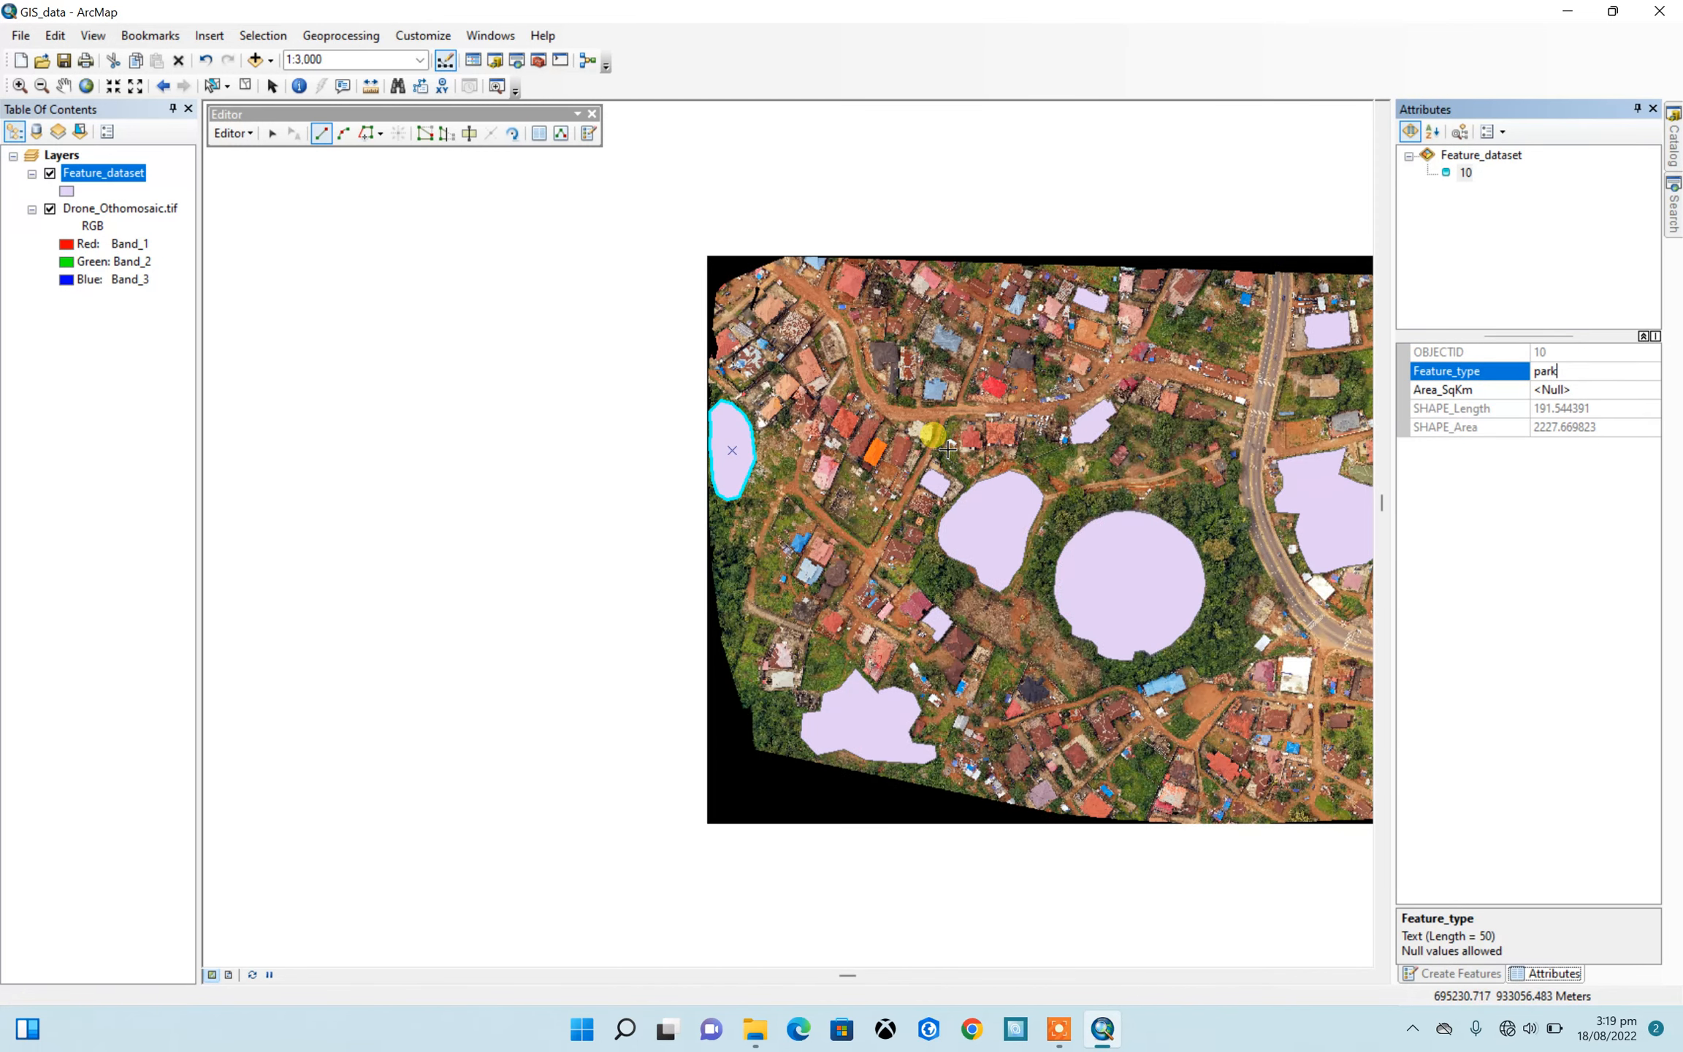
pyautogui.scroll(1, 899, 449)
pyautogui.scroll(-3, 899, 450)
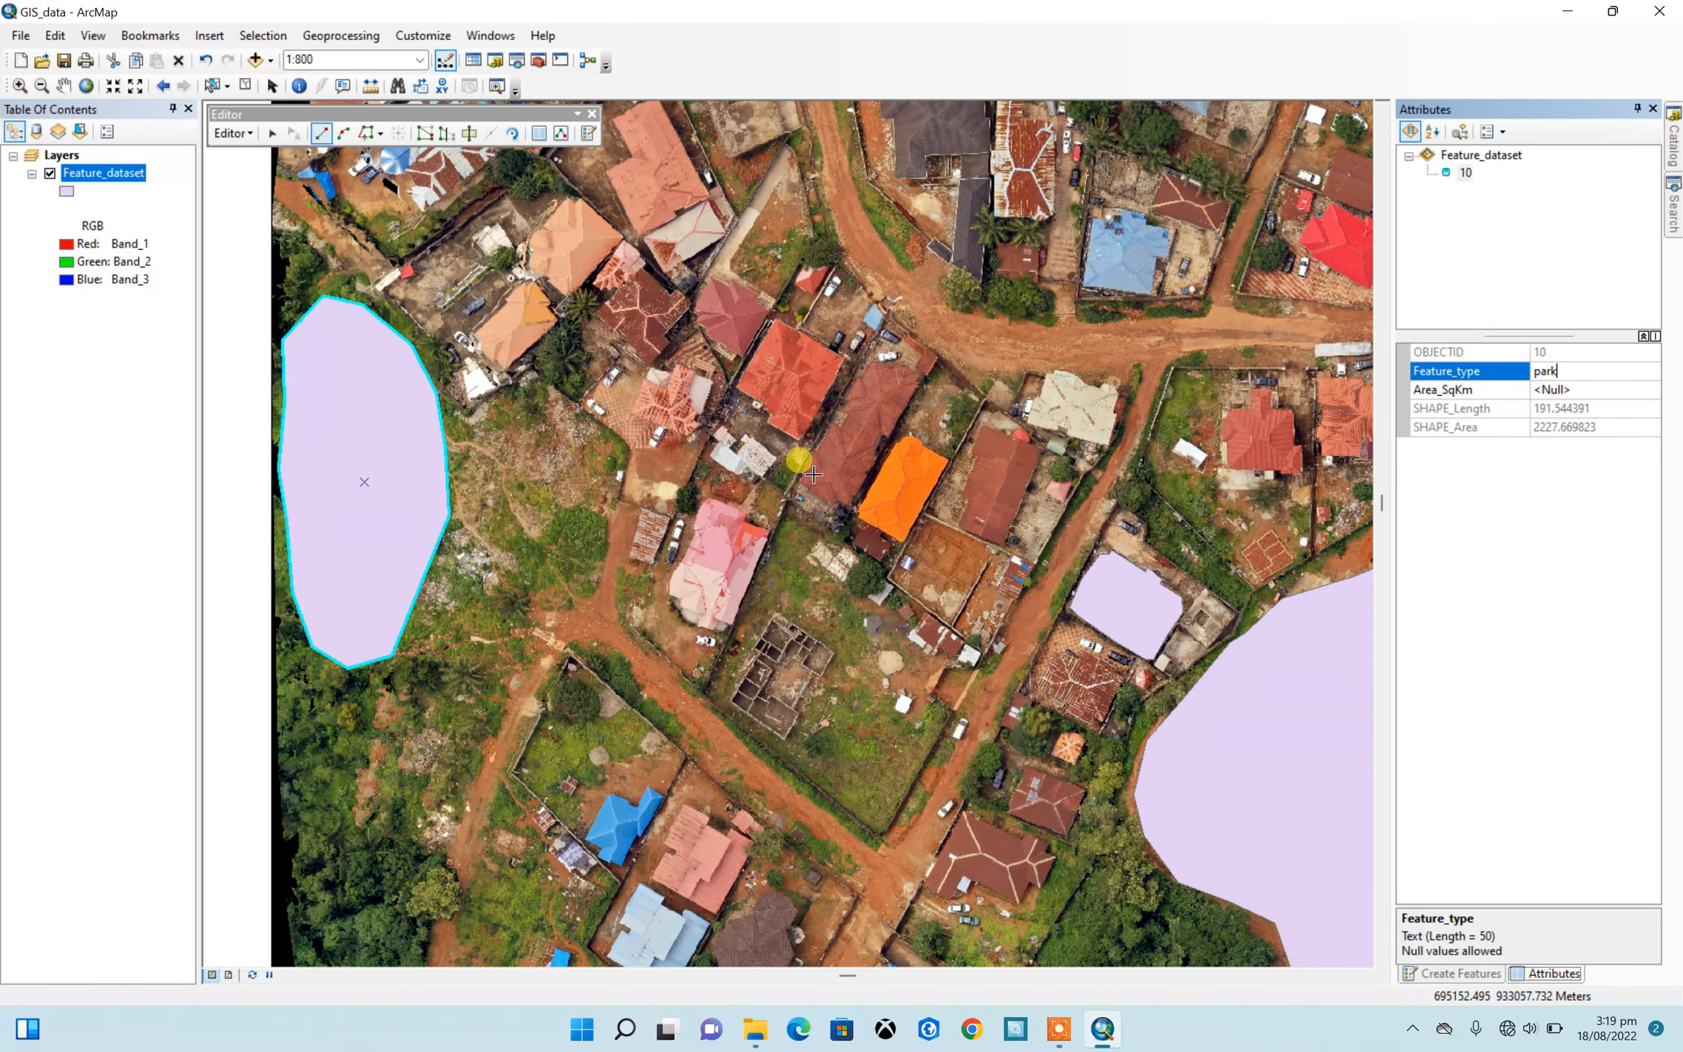
pyautogui.press('Tab')
pyautogui.click(828, 423)
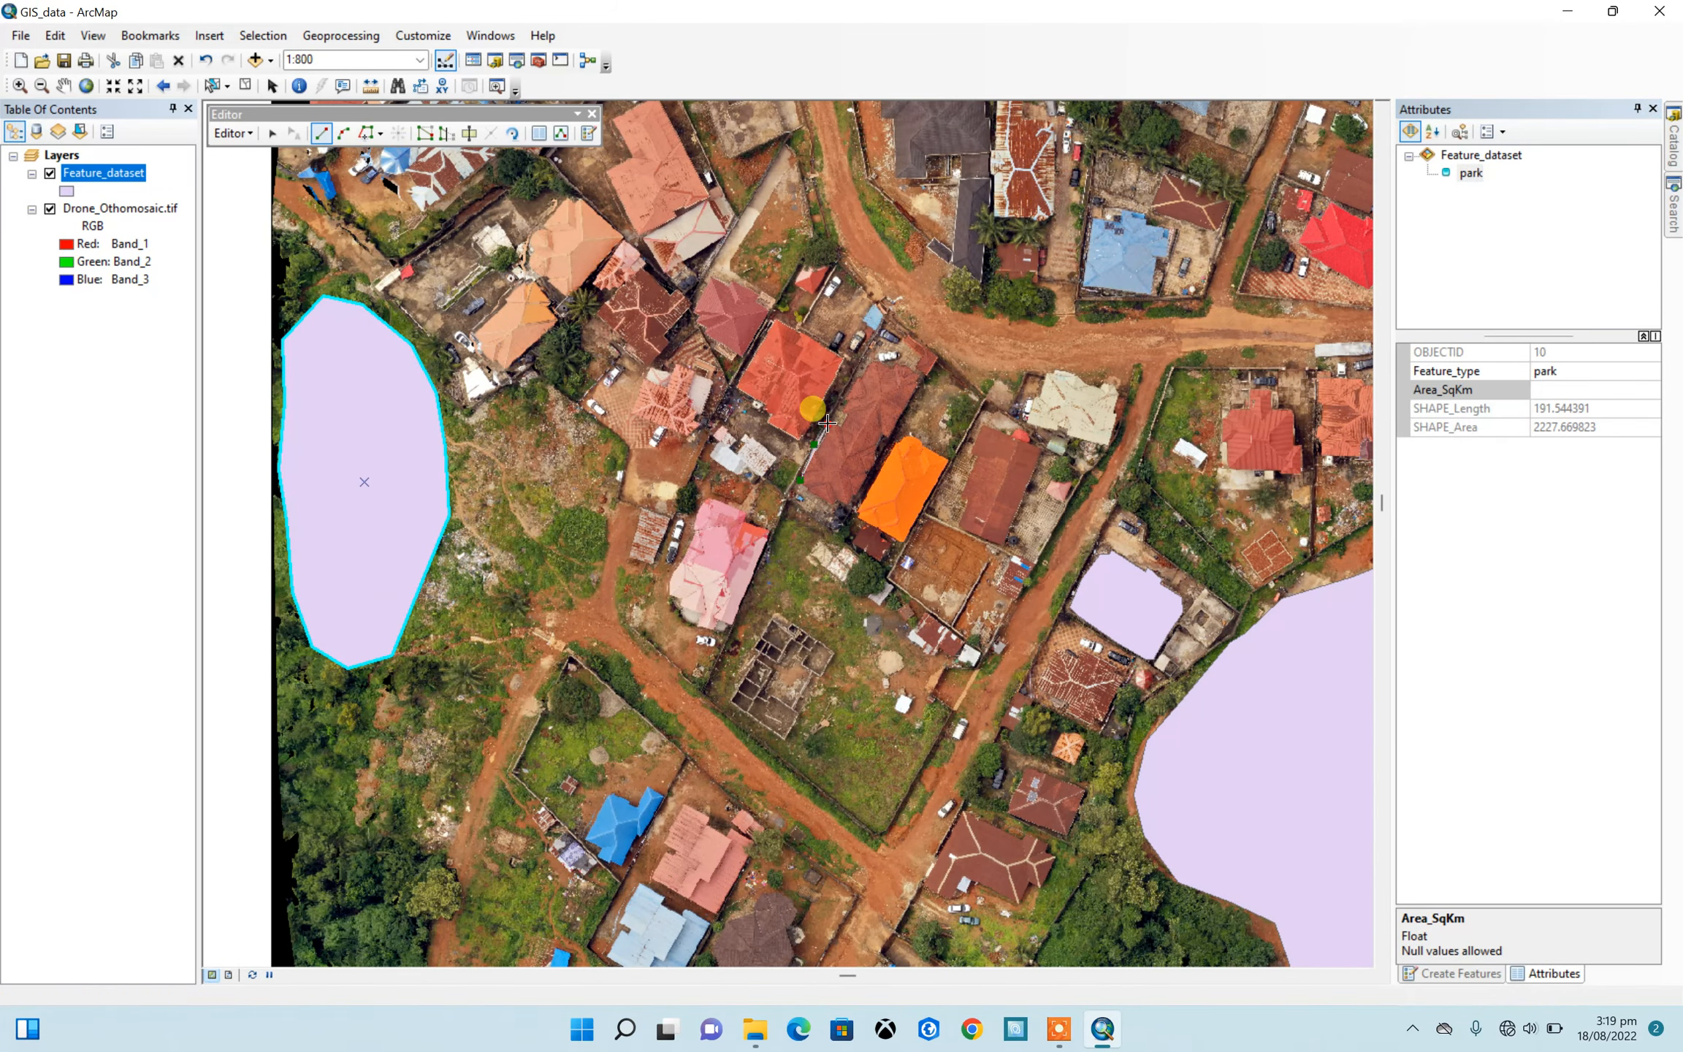
pyautogui.click(838, 428)
pyautogui.click(842, 413)
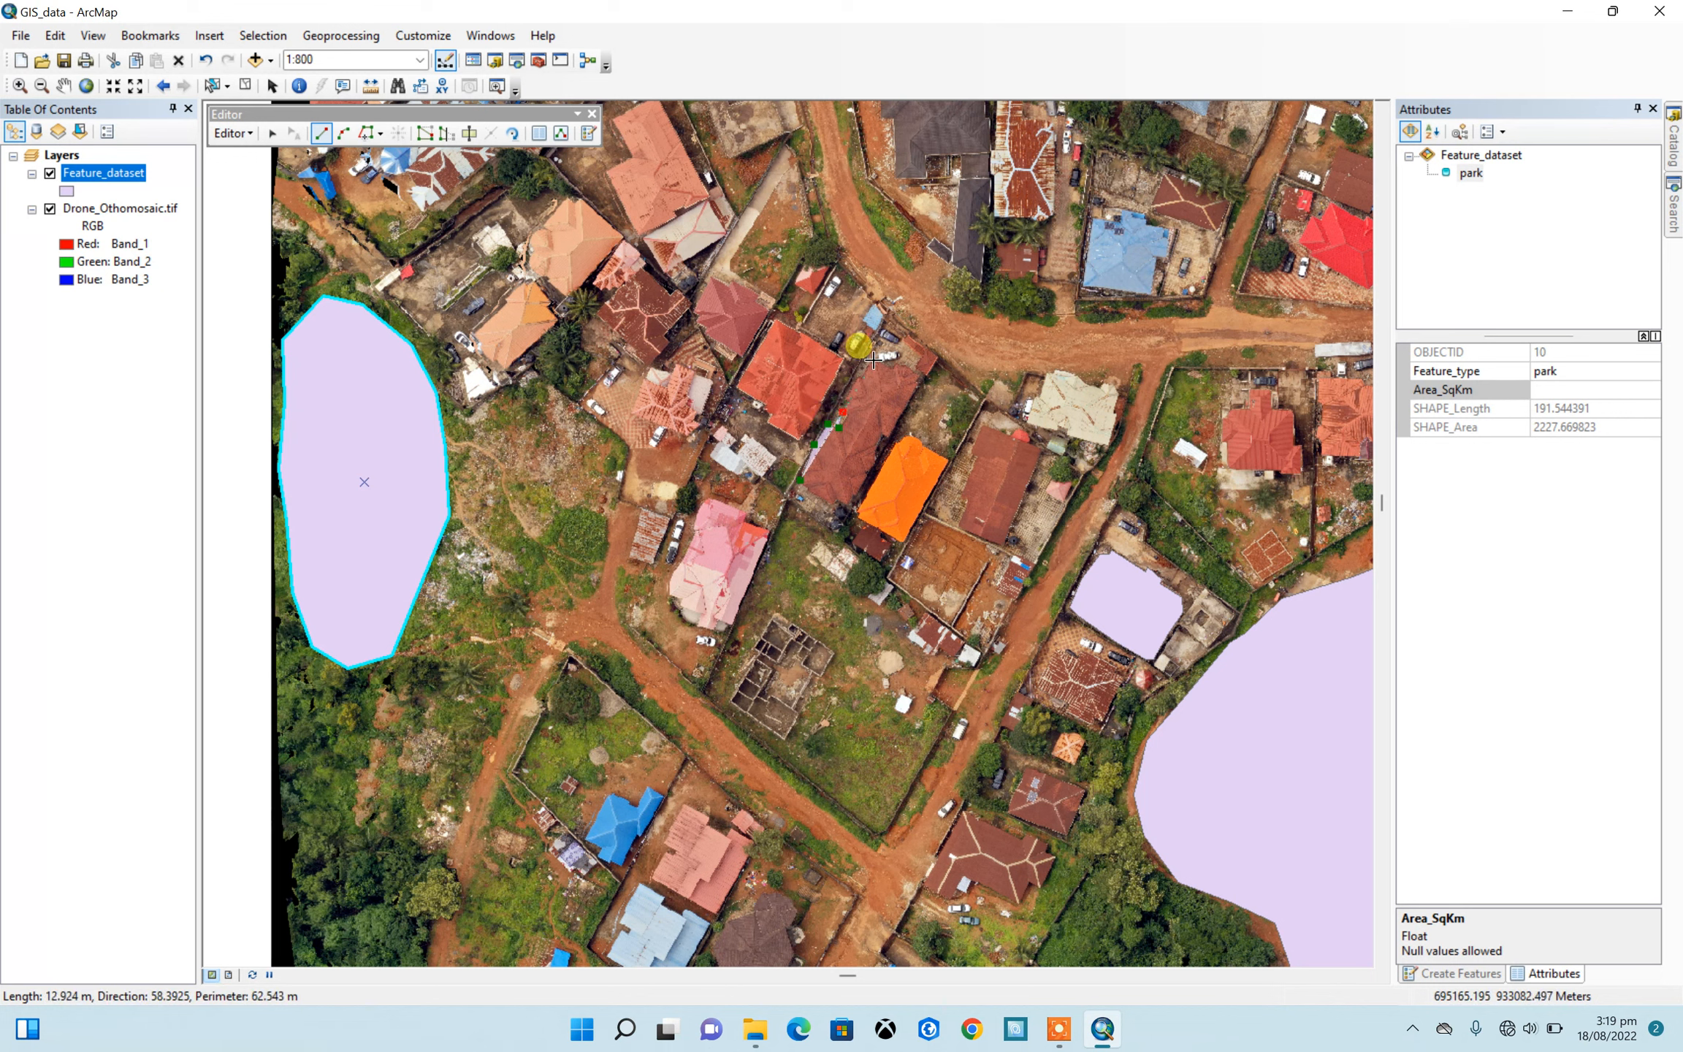
pyautogui.click(874, 359)
pyautogui.click(917, 379)
pyautogui.click(887, 437)
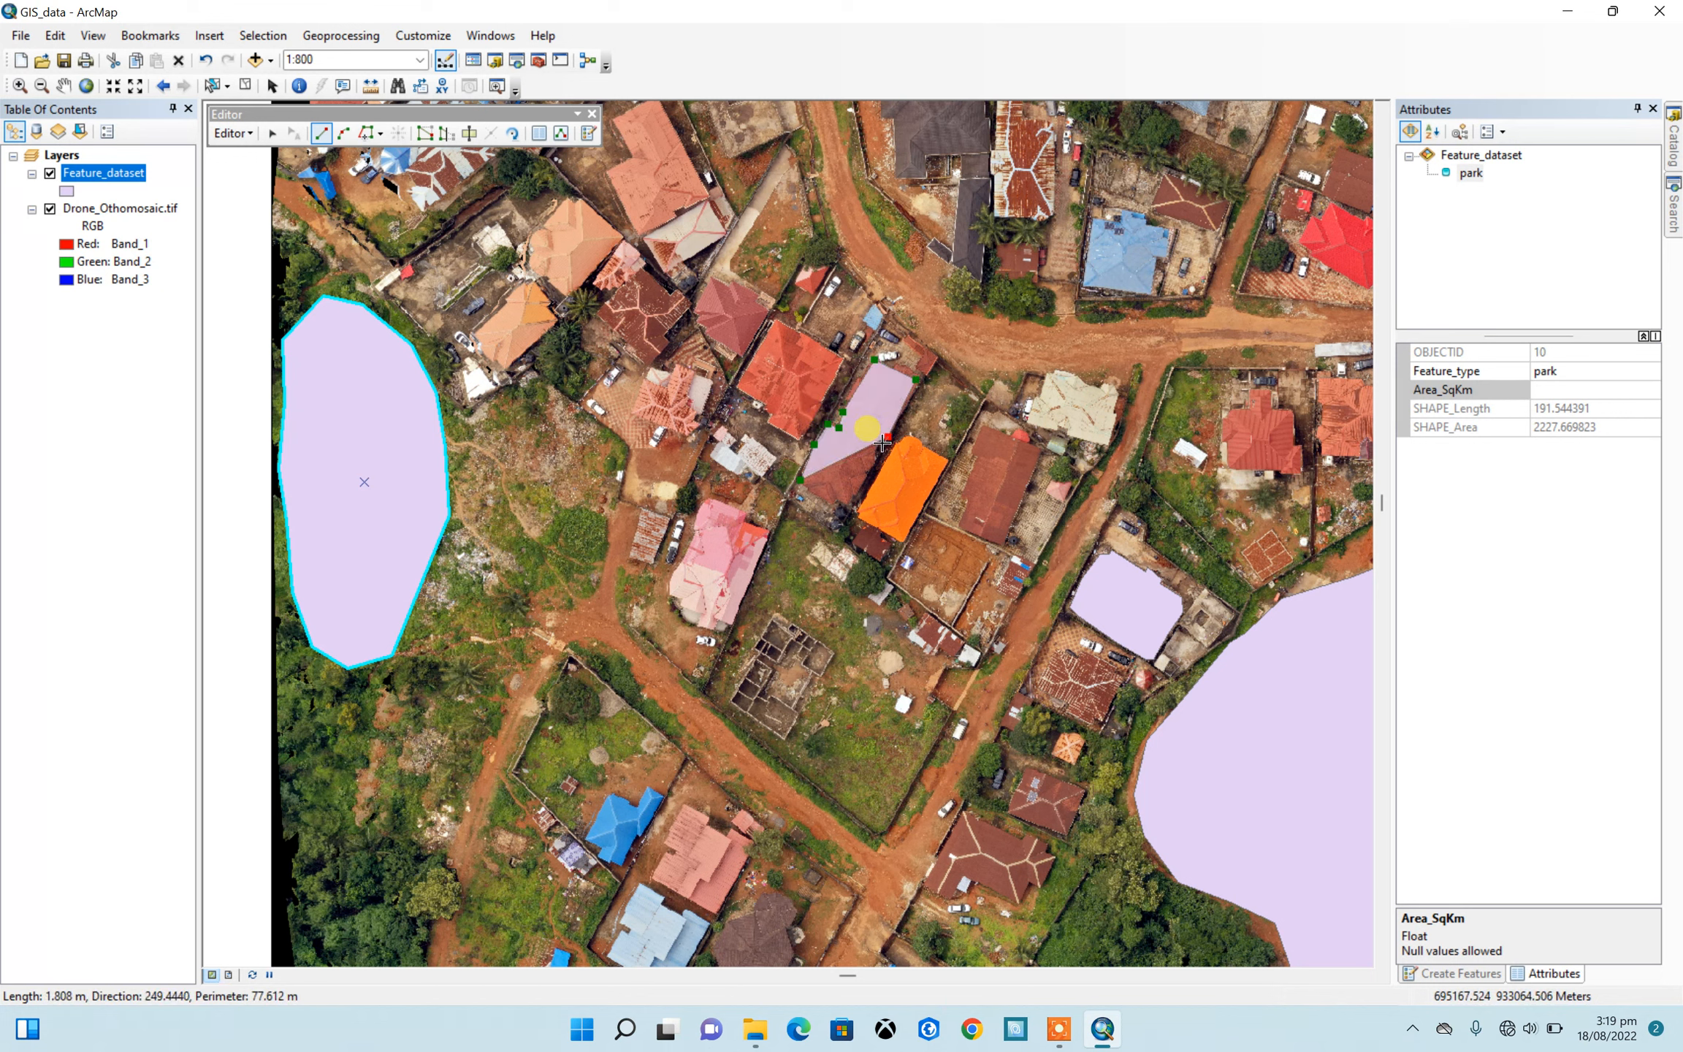
pyautogui.click(877, 443)
pyautogui.click(876, 458)
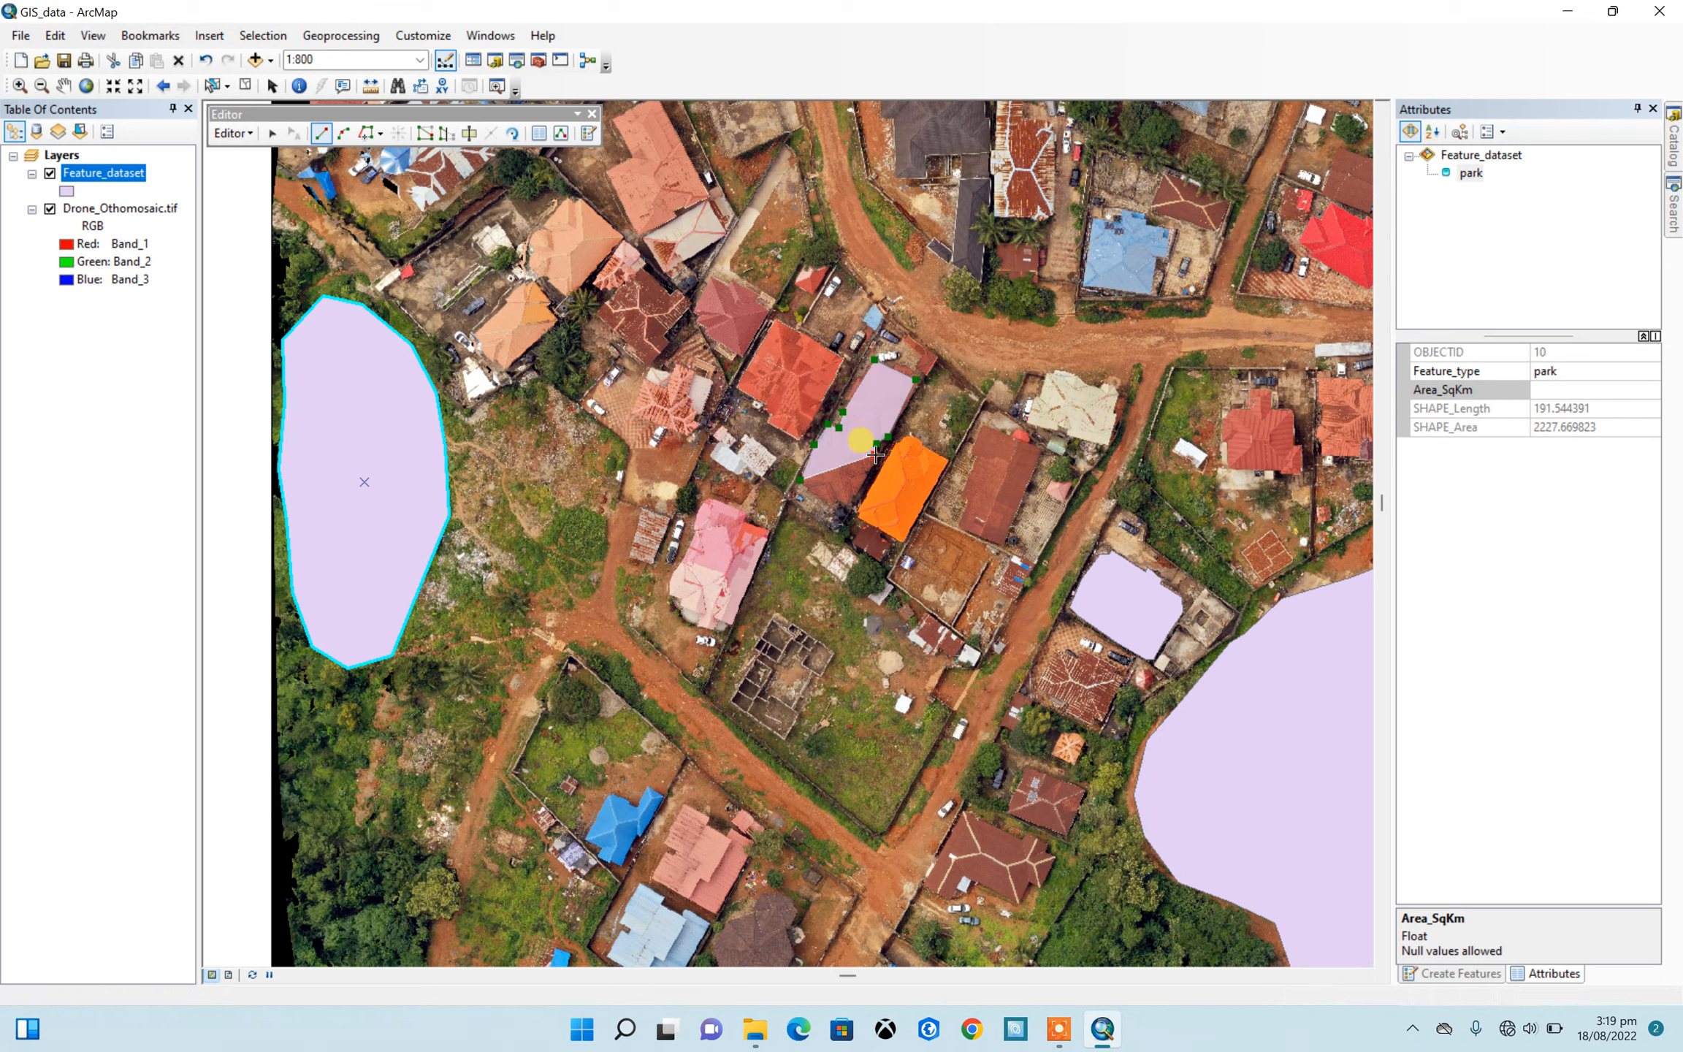
pyautogui.doubleClick(847, 510)
pyautogui.click(1559, 370)
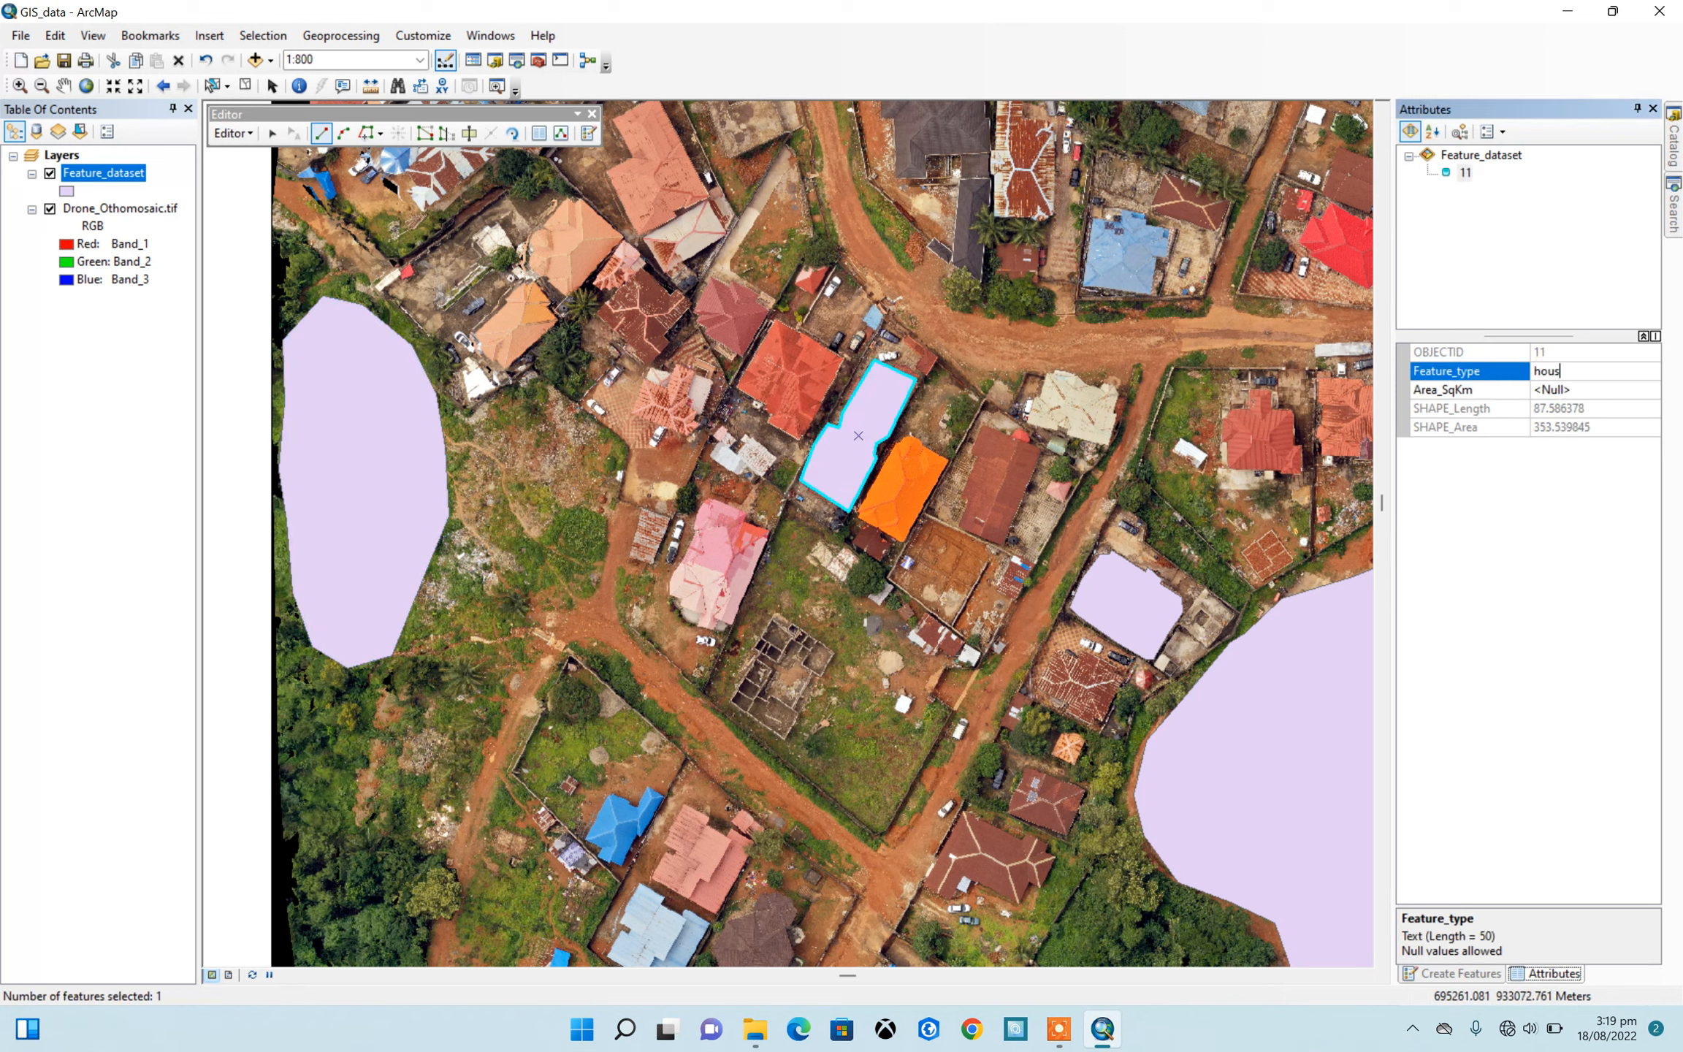
pyautogui.scroll(-3, 724, 439)
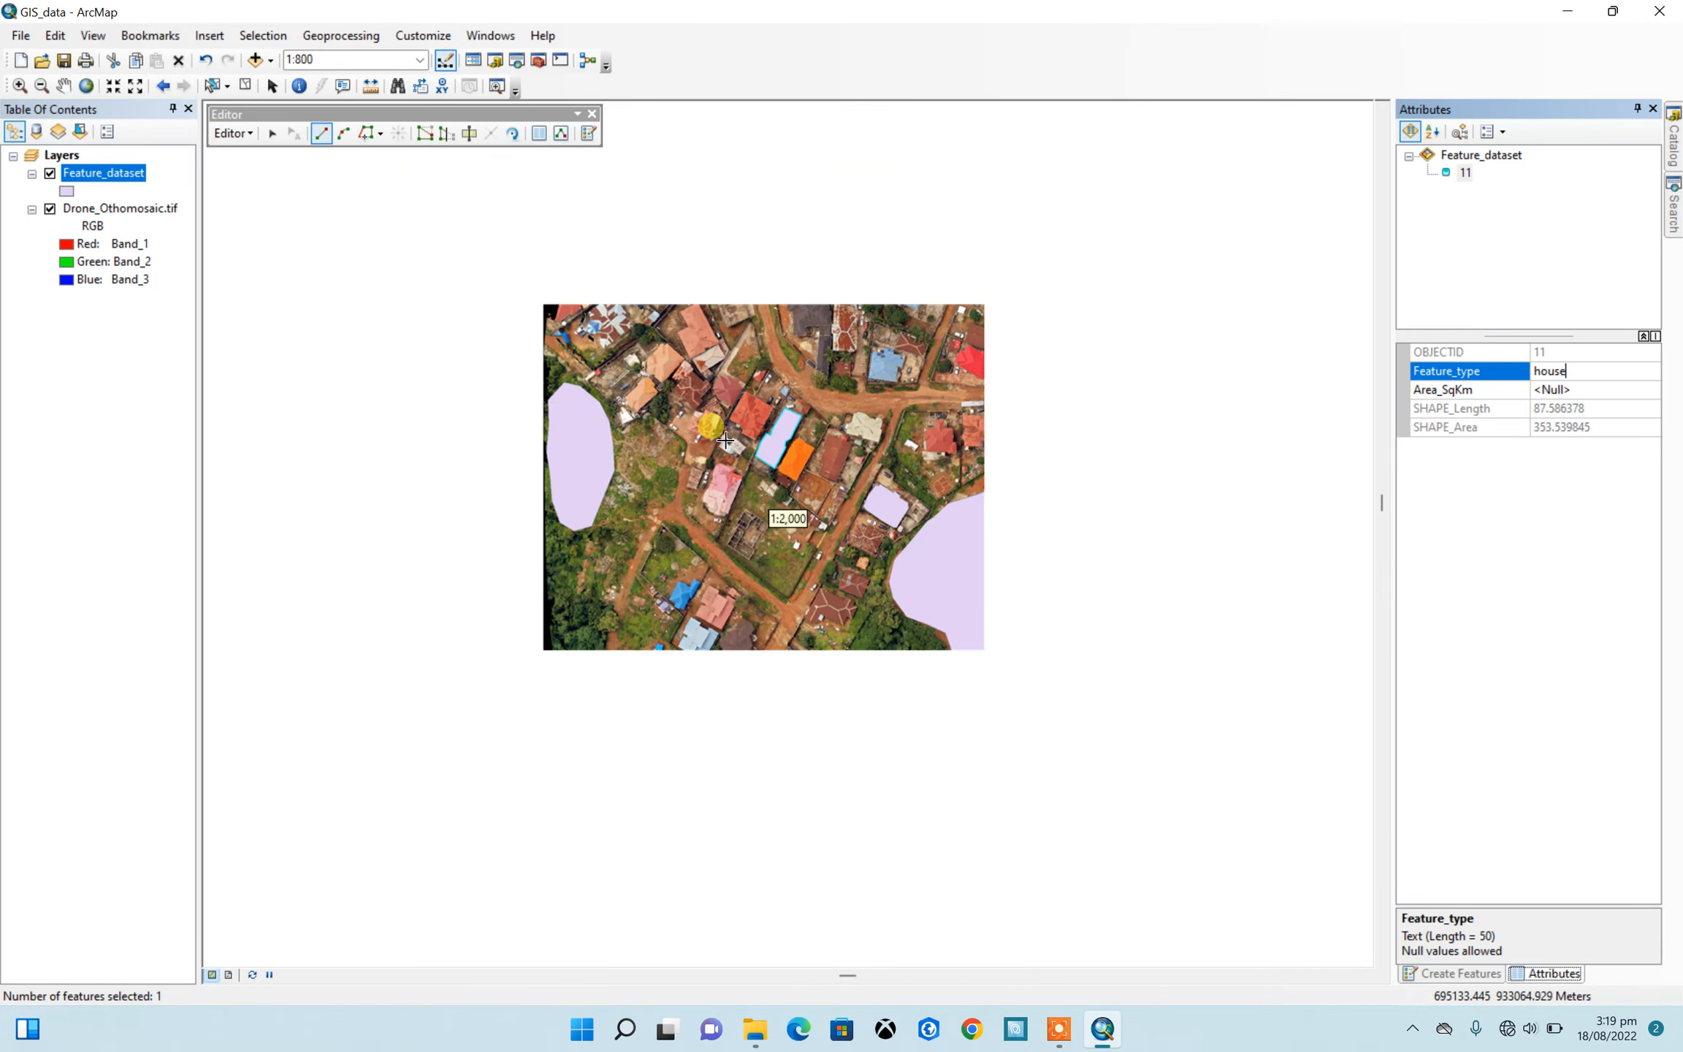
pyautogui.scroll(3, 1016, 304)
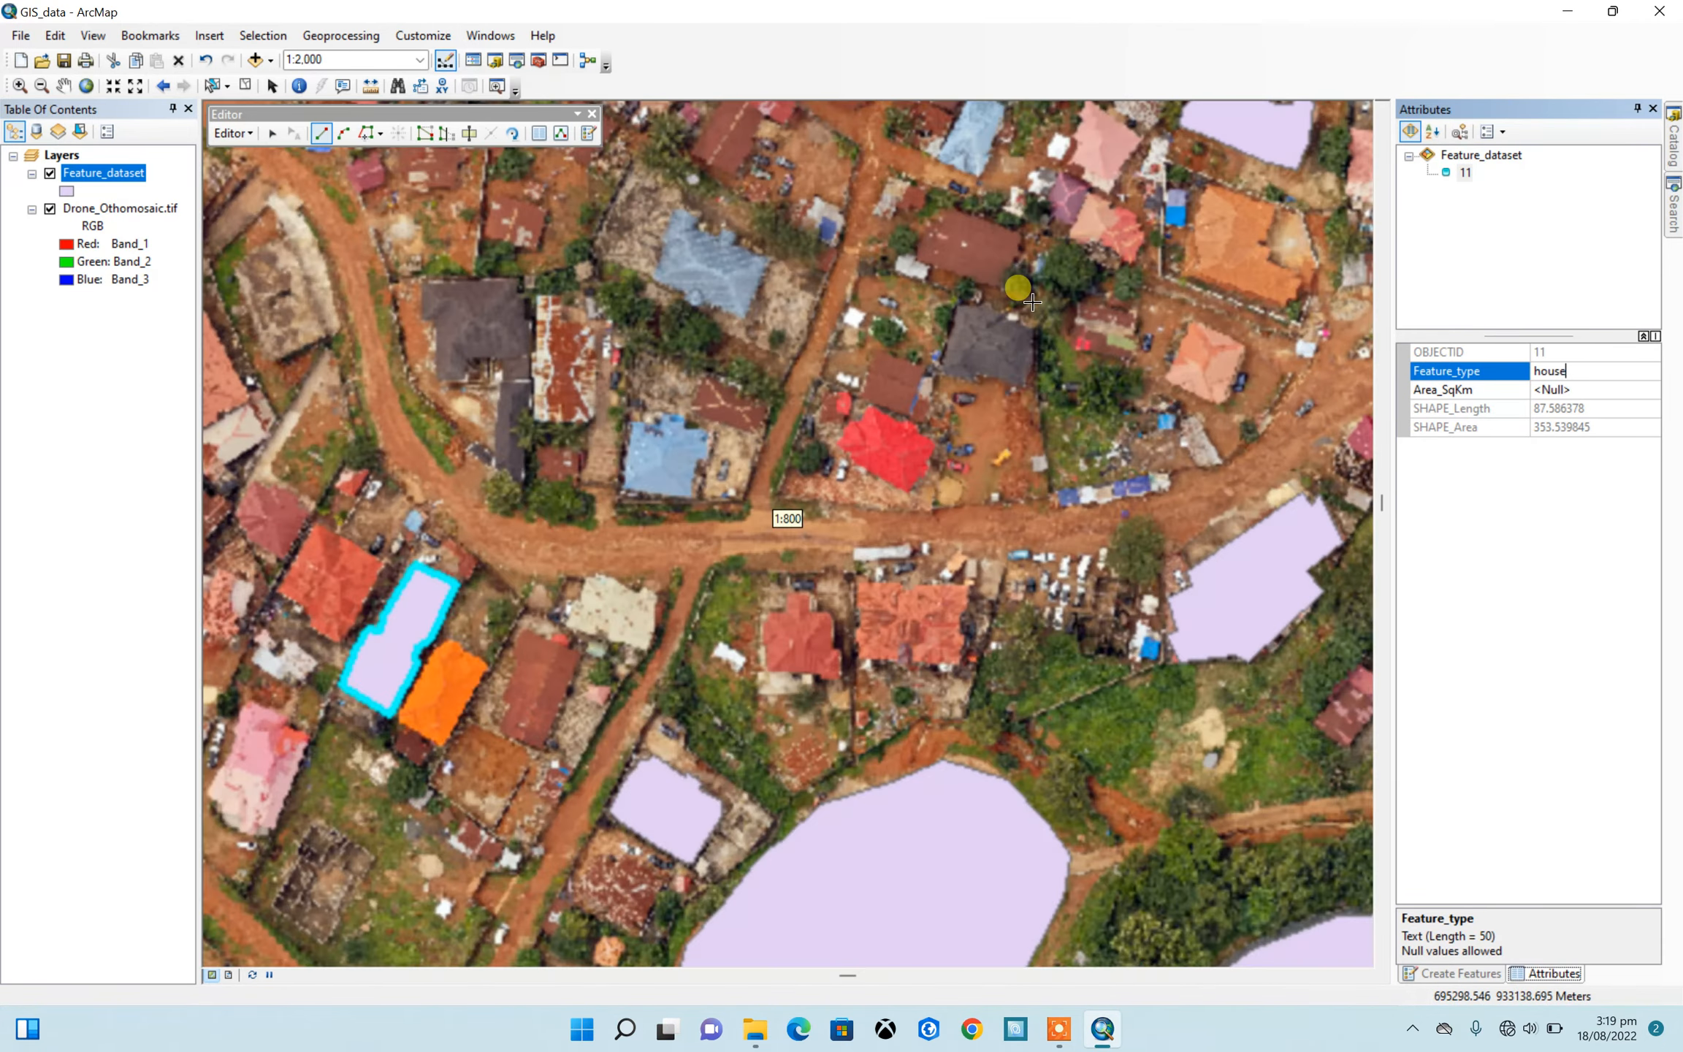
pyautogui.press('Return')
# Step: Digitize the dark-roofed house northeast of the bright red roof, about 67 m in perimeter, and set its Feature_type to house
pyautogui.click(940, 371)
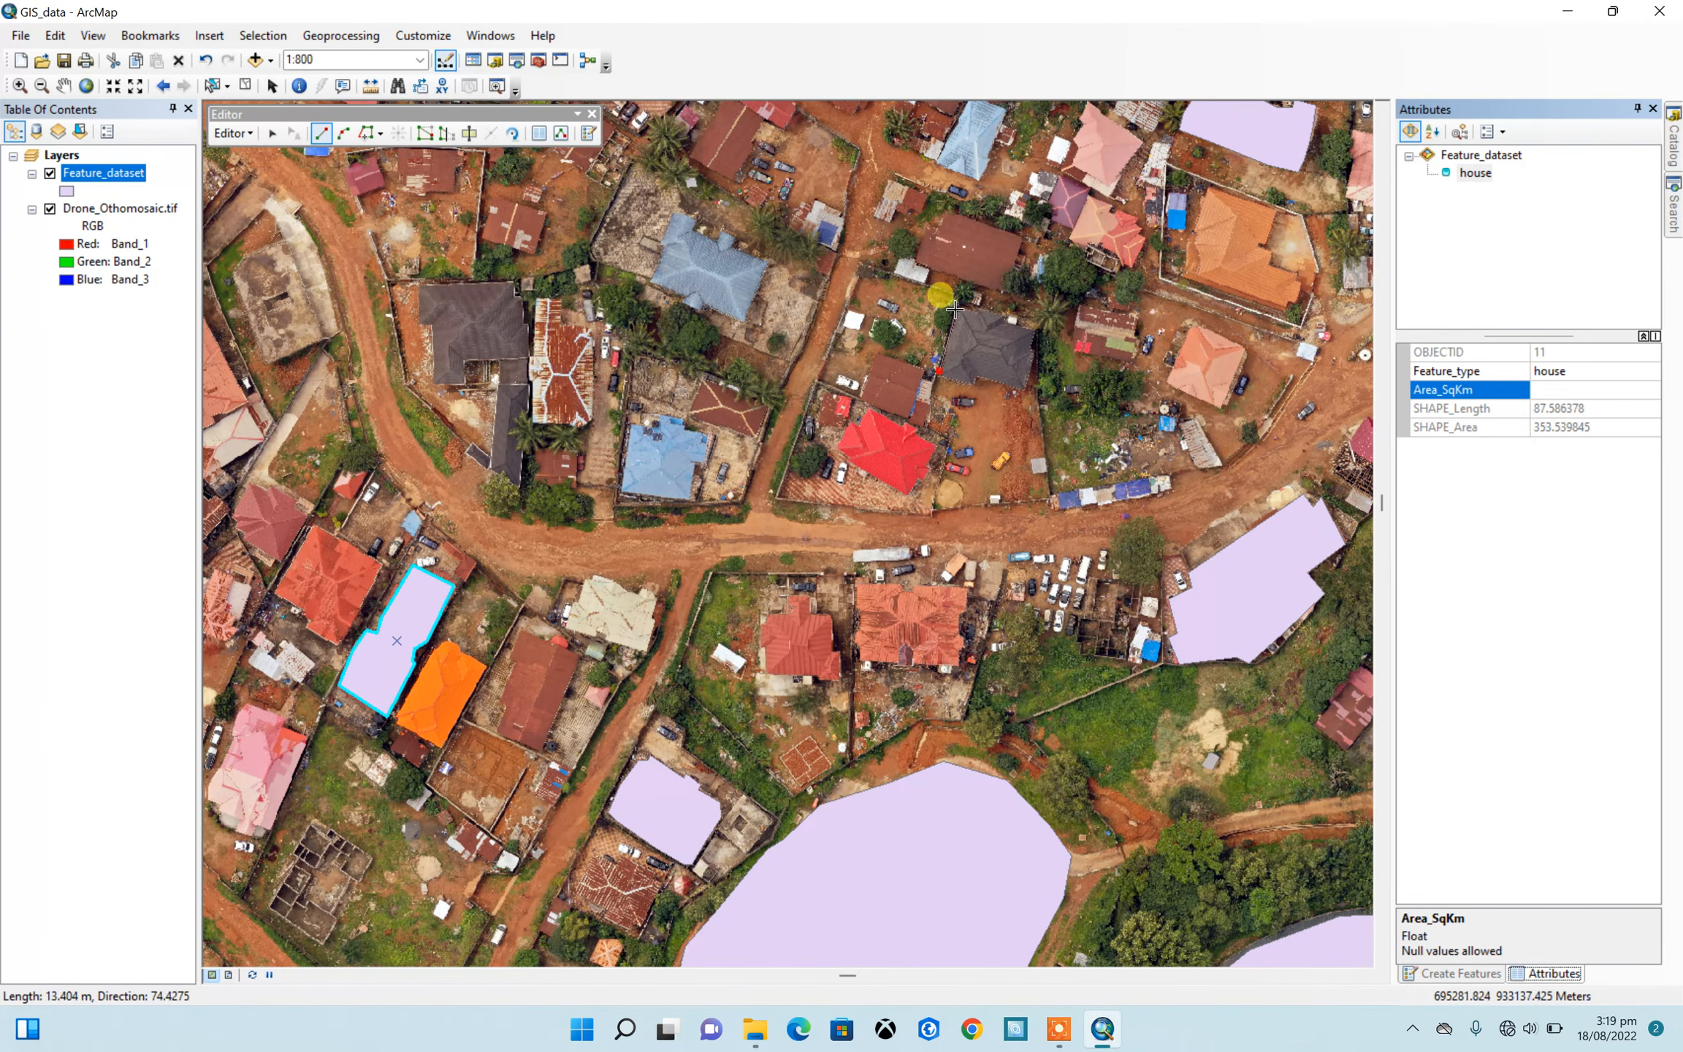
pyautogui.click(957, 308)
pyautogui.click(1008, 311)
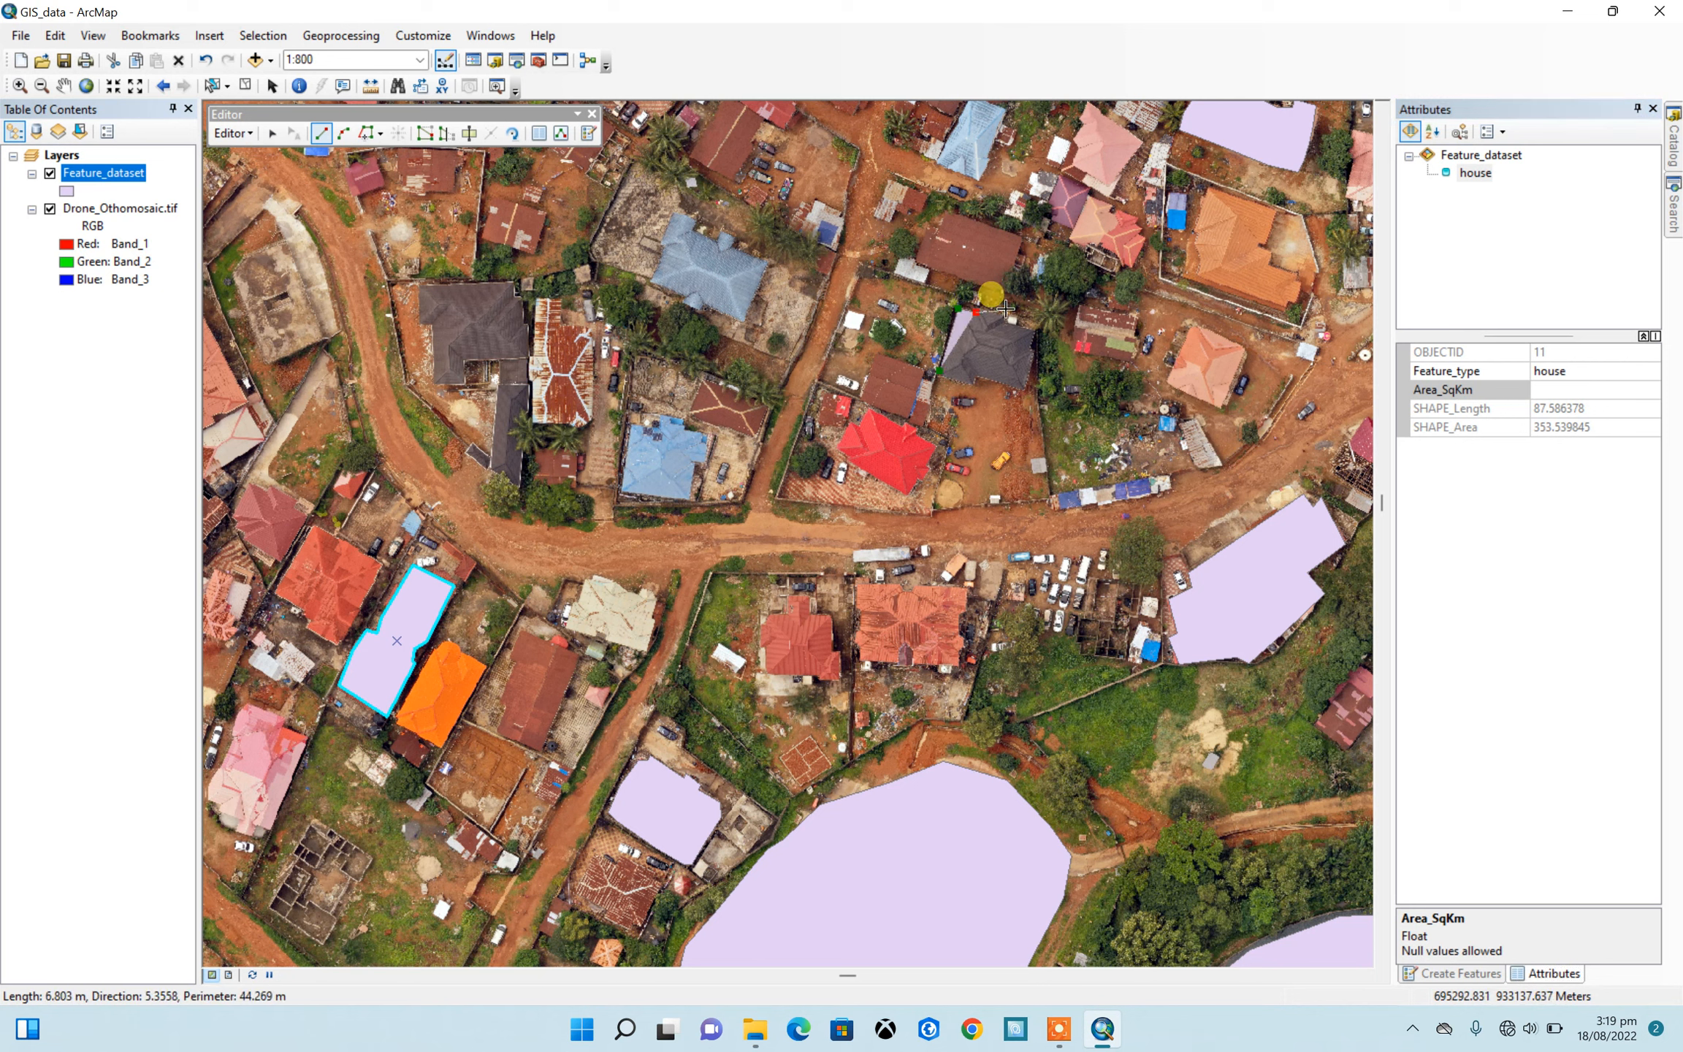
pyautogui.click(1006, 327)
pyautogui.click(1029, 330)
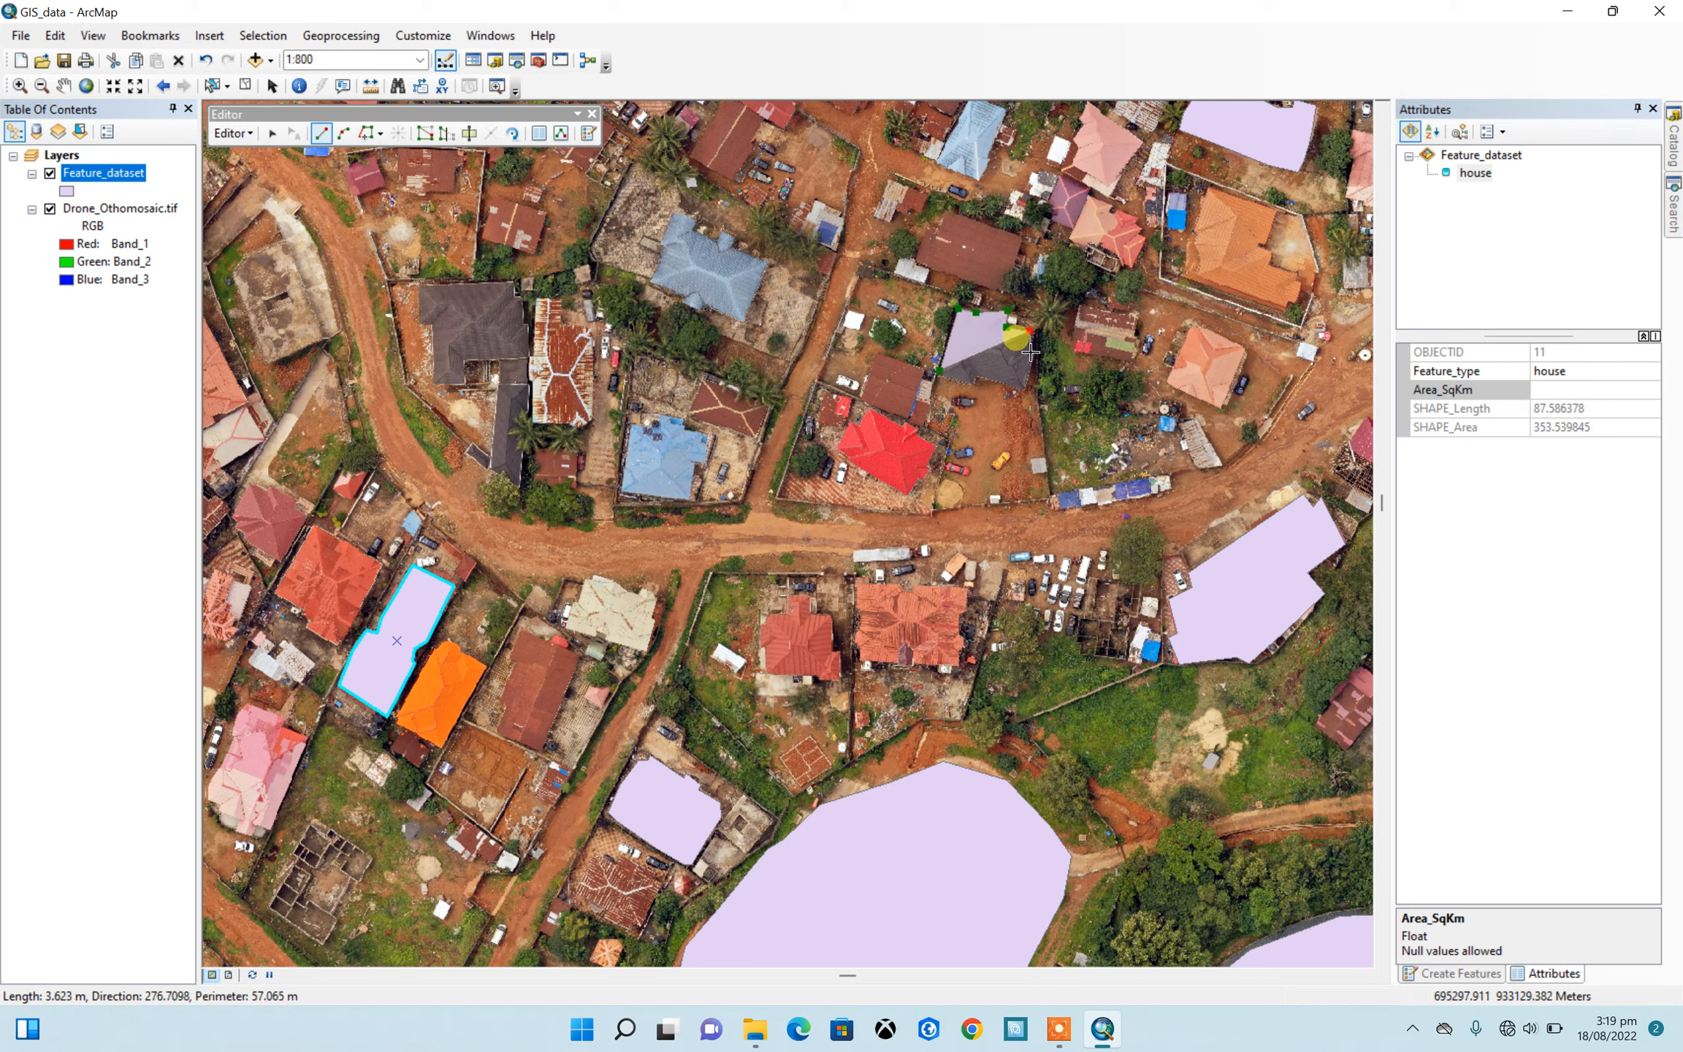
pyautogui.click(1033, 357)
pyautogui.click(1028, 387)
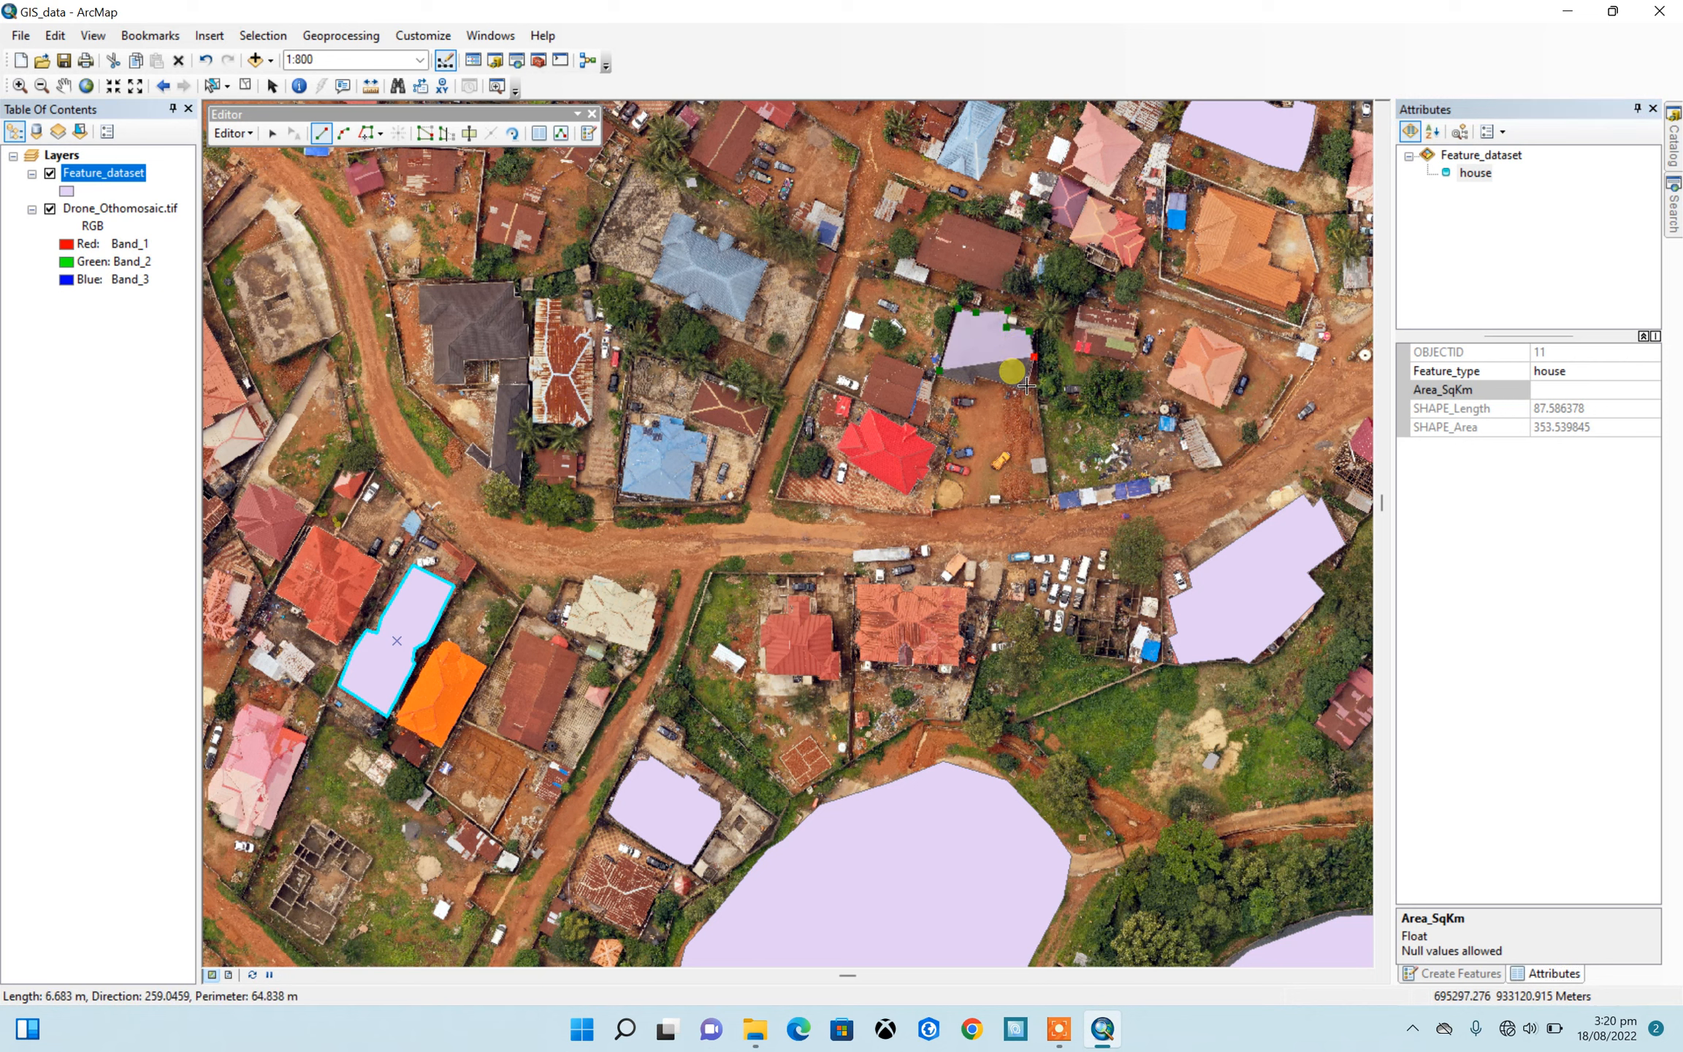
pyautogui.click(973, 385)
pyautogui.doubleClick(941, 365)
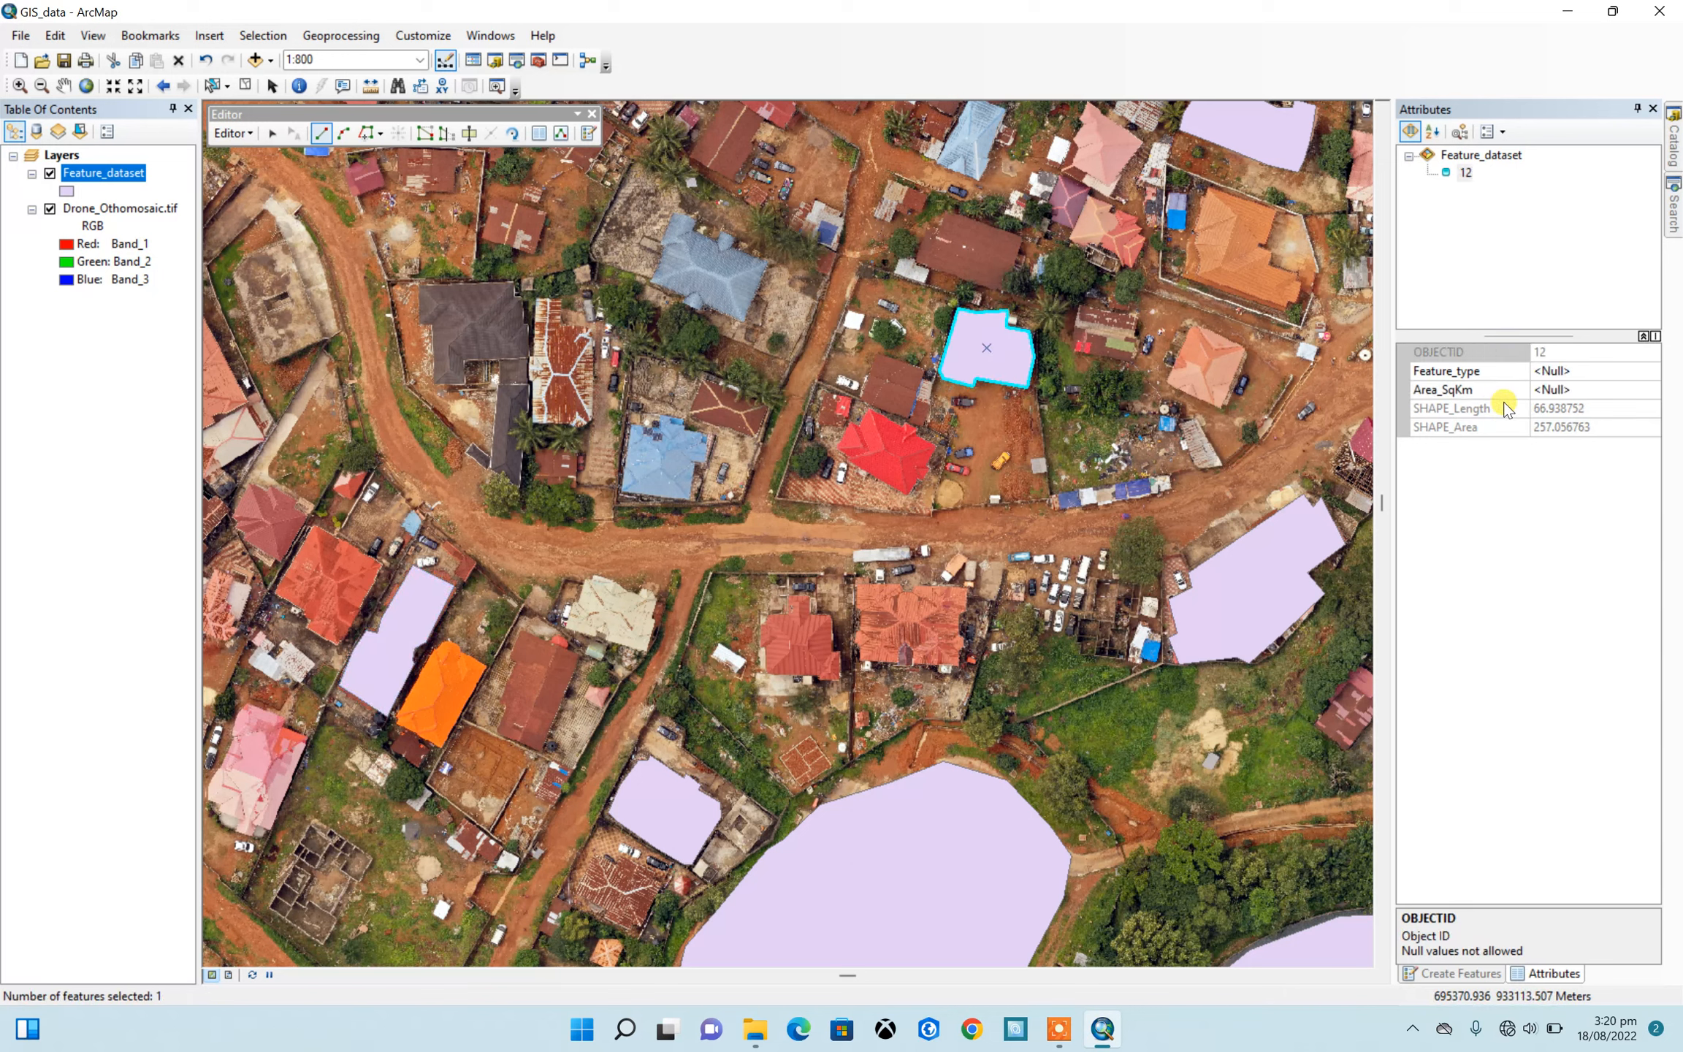
pyautogui.click(1546, 371)
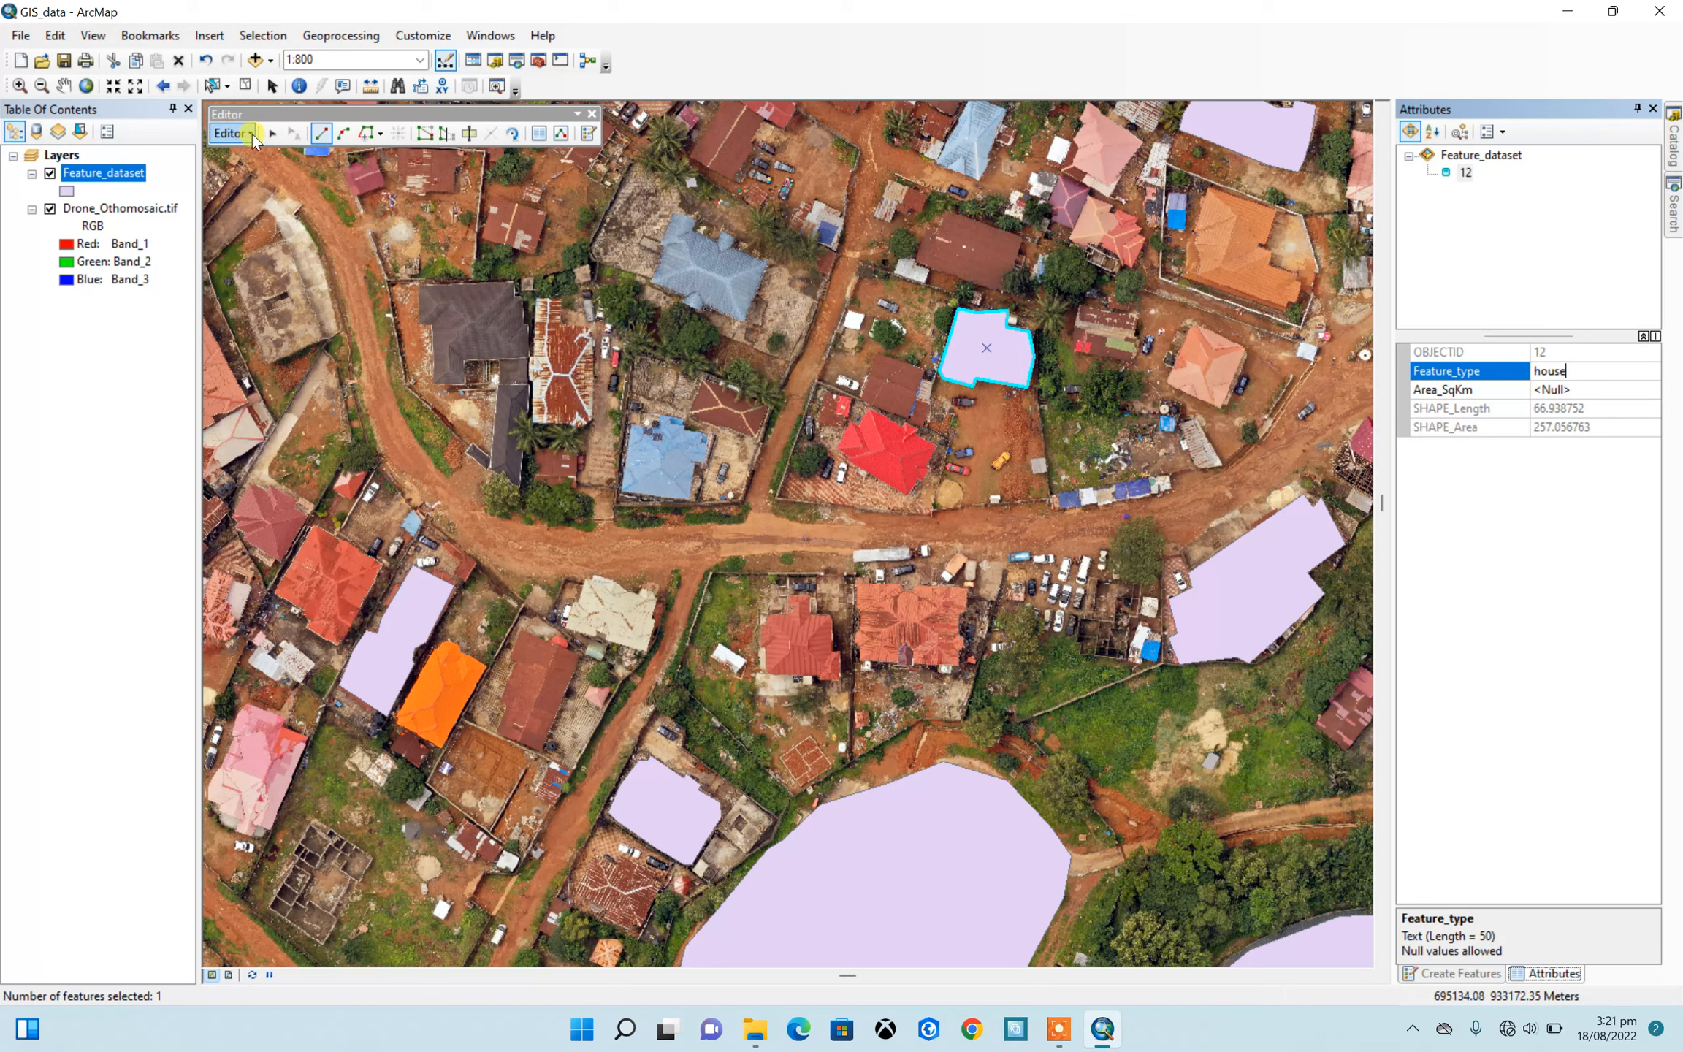
# Step: Stop the editing session and save the edits
pyautogui.click(253, 138)
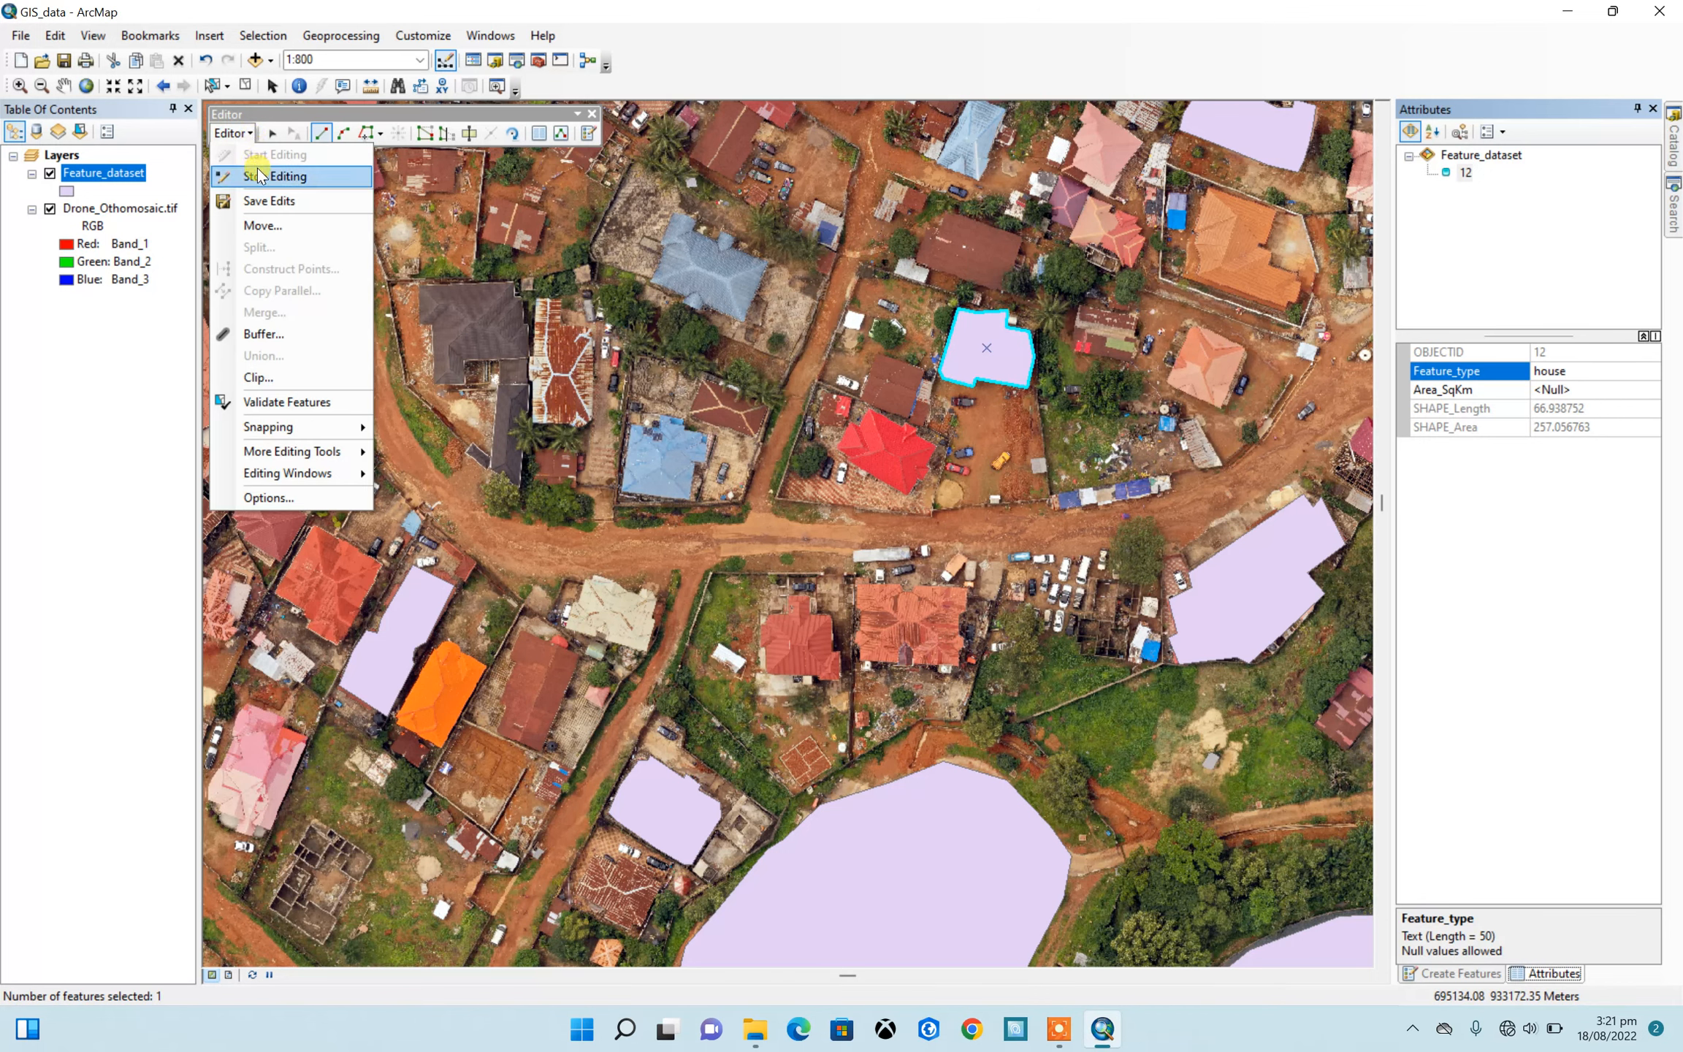
pyautogui.click(258, 178)
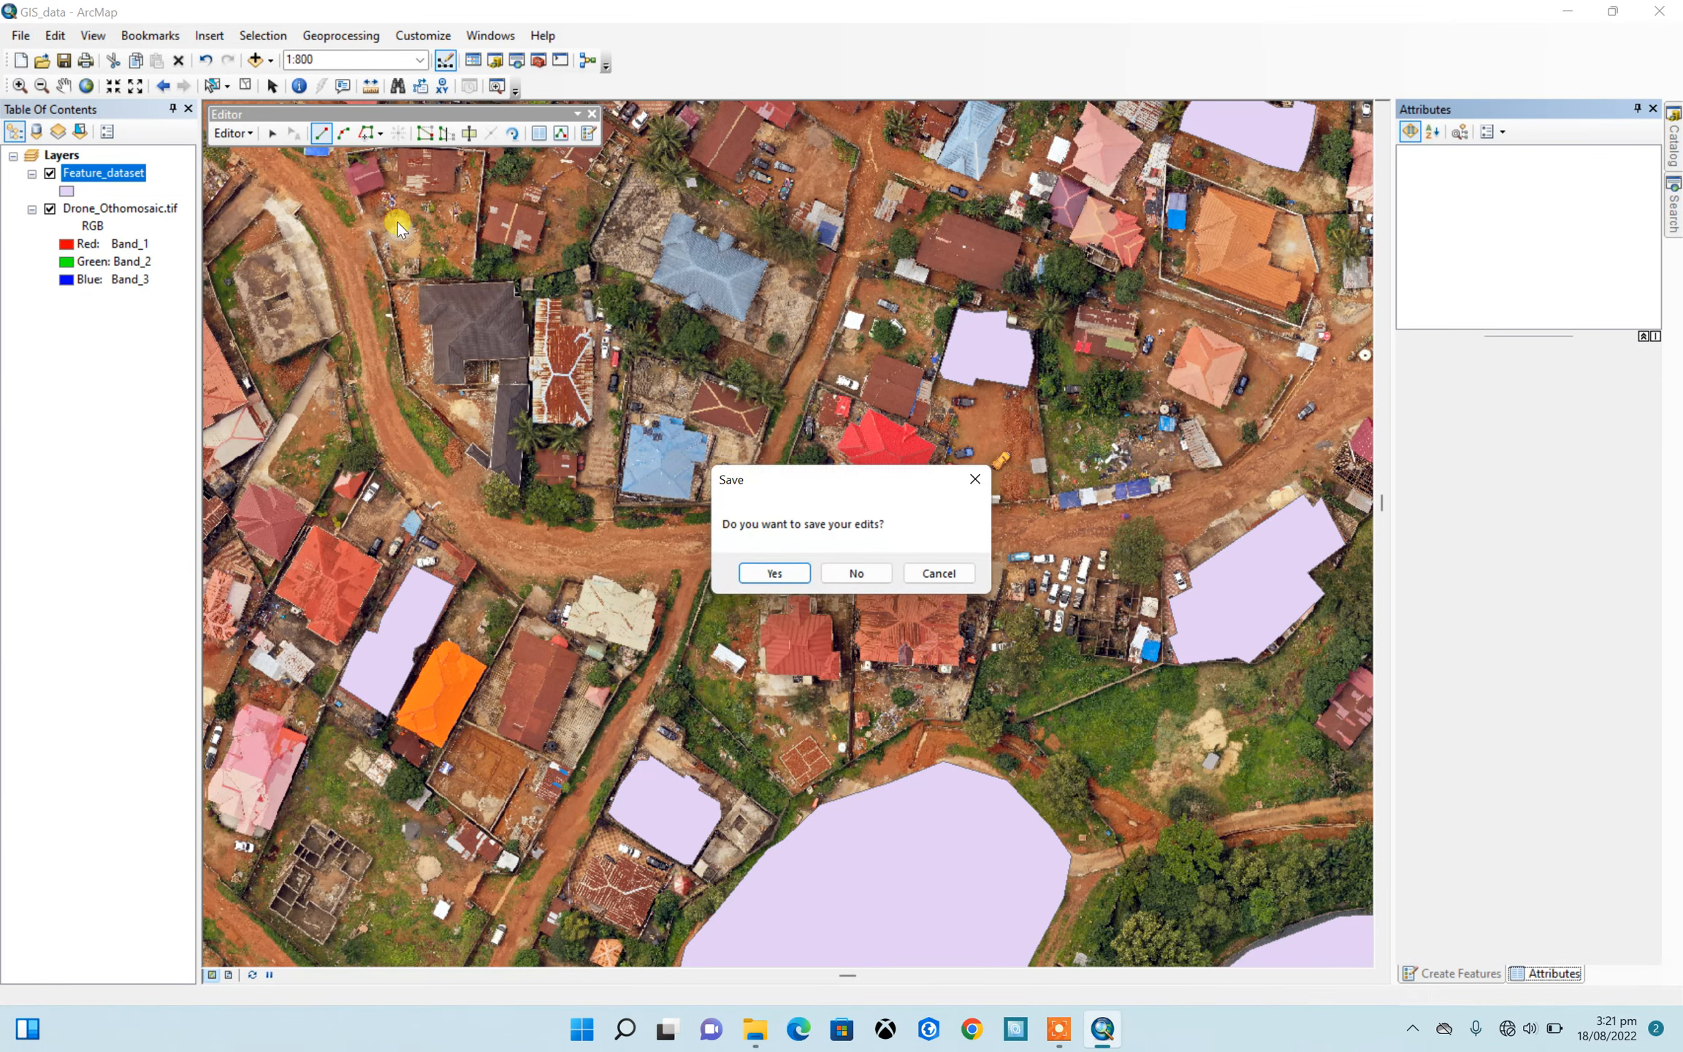
pyautogui.click(773, 573)
# Step: Open the attribute table of Feature_dataset and review its Feature_type, SHAPE_Length and SHAPE_Area fields
pyautogui.scroll(-5, 756, 410)
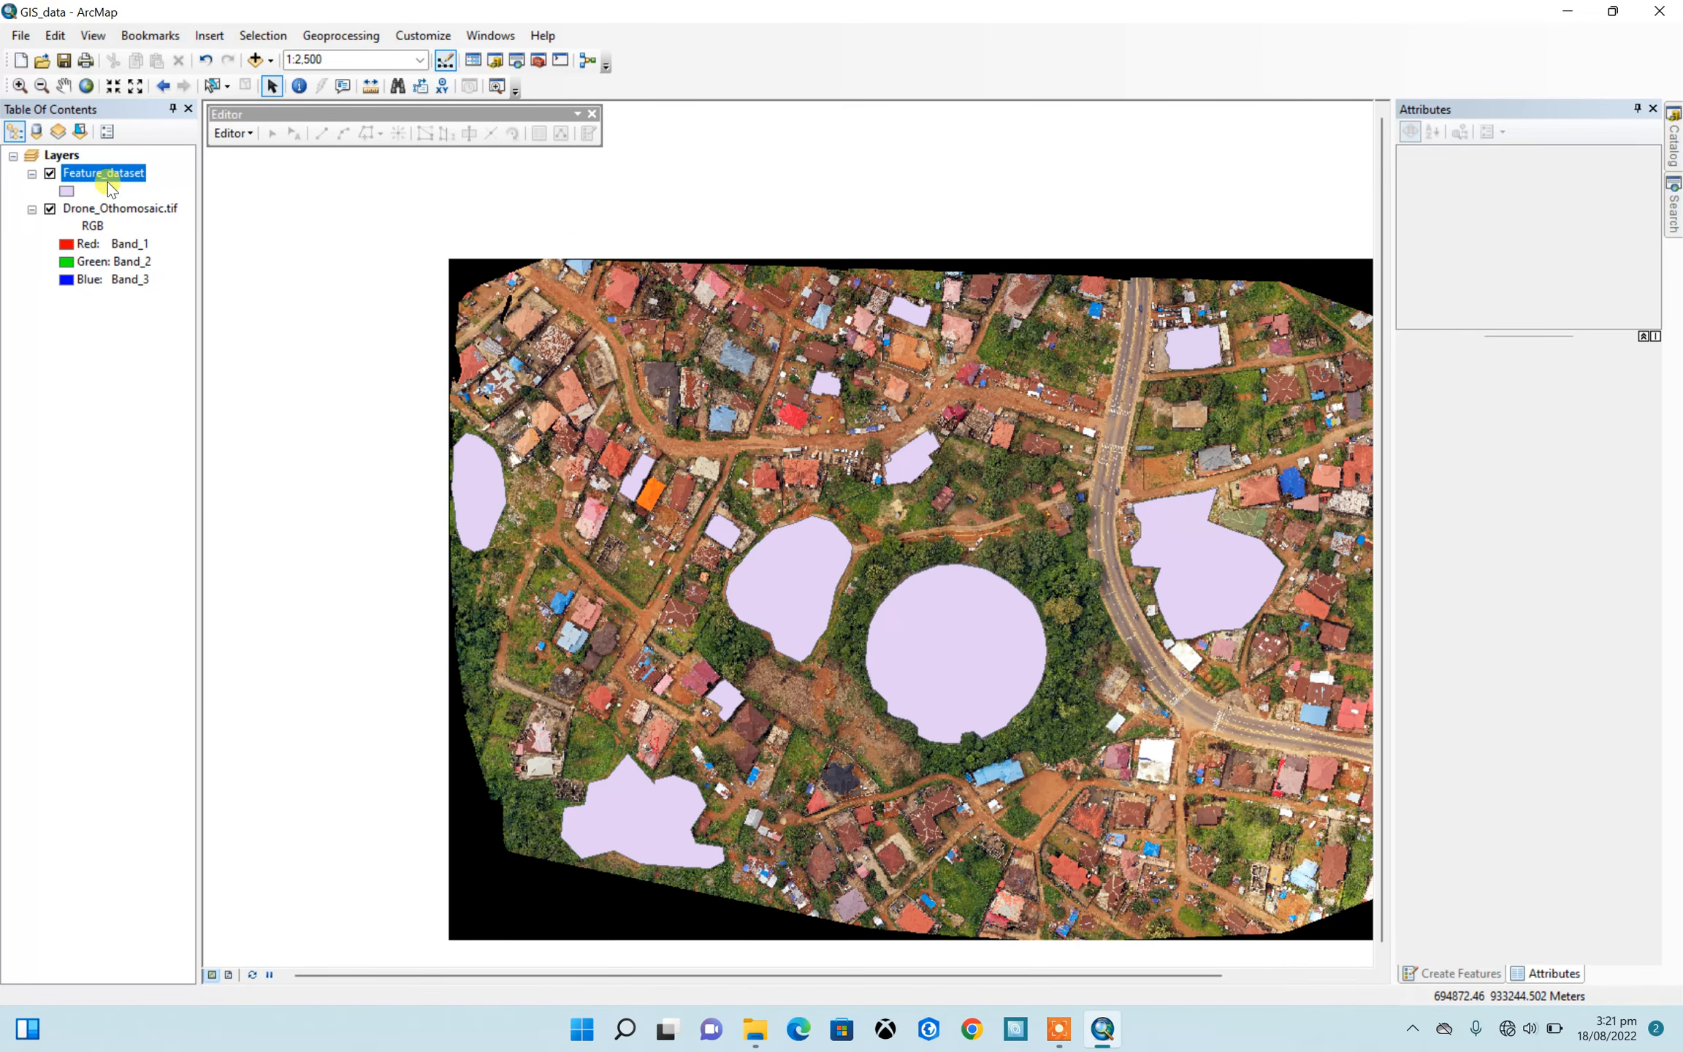
pyautogui.rightClick(105, 172)
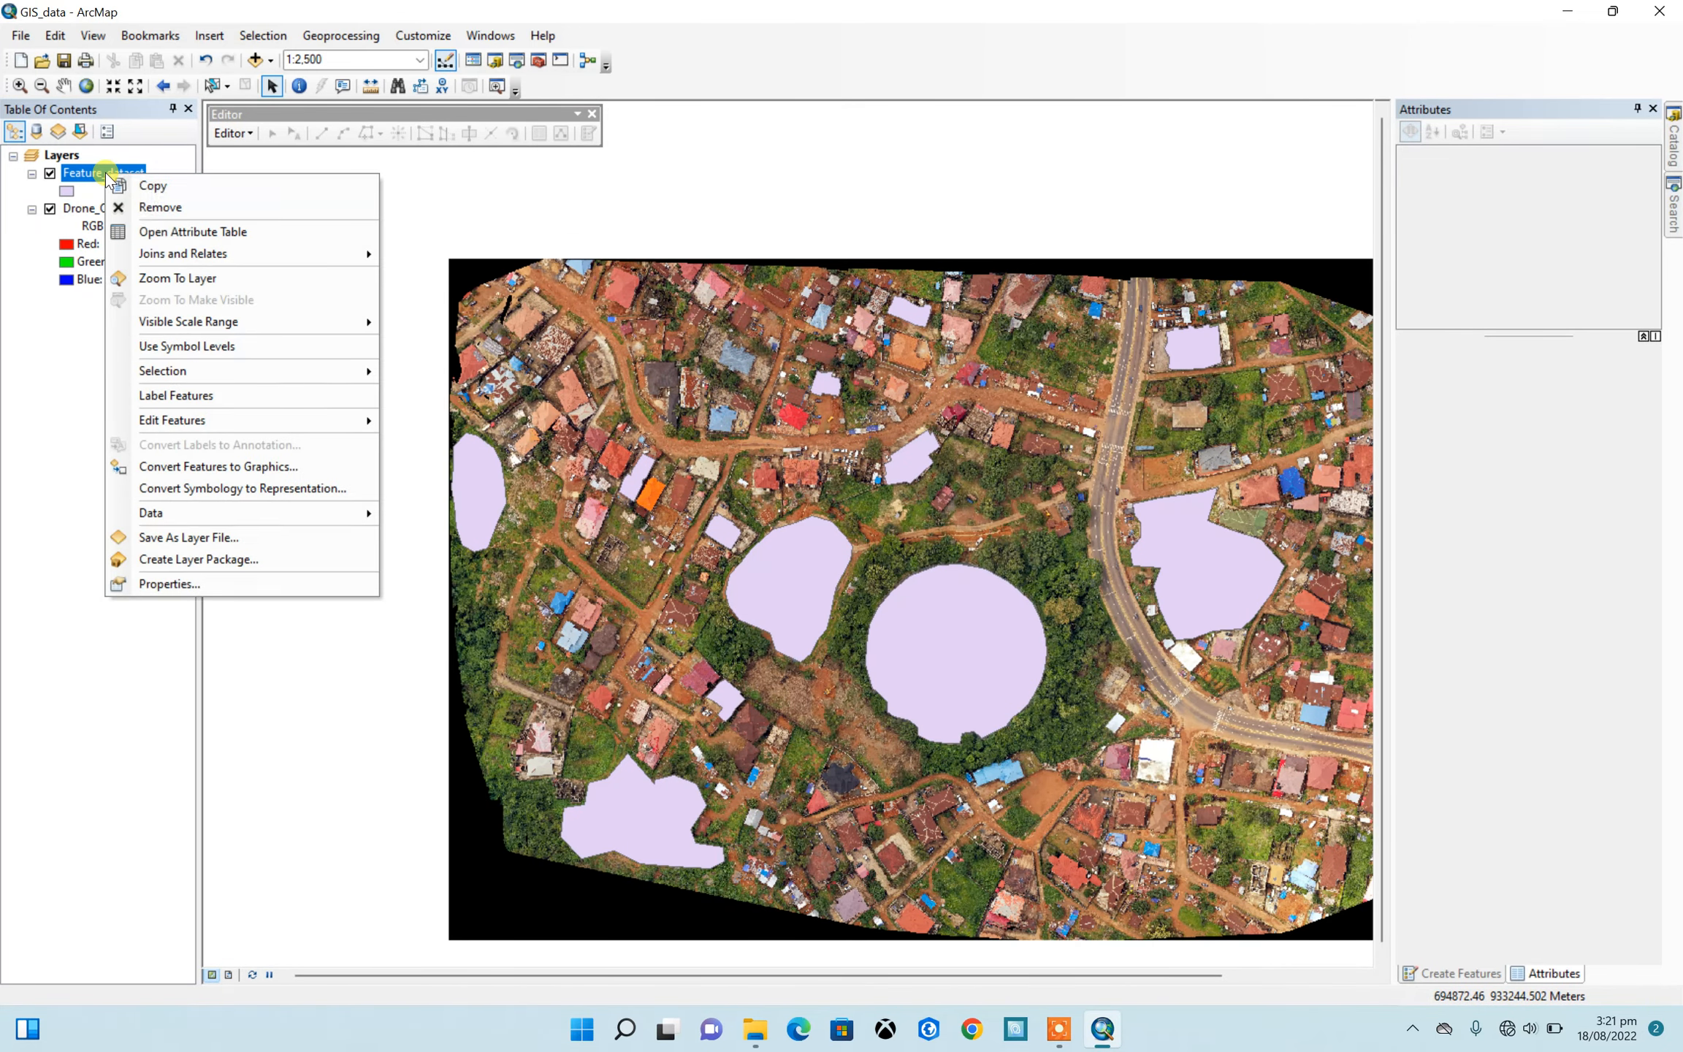
pyautogui.click(155, 231)
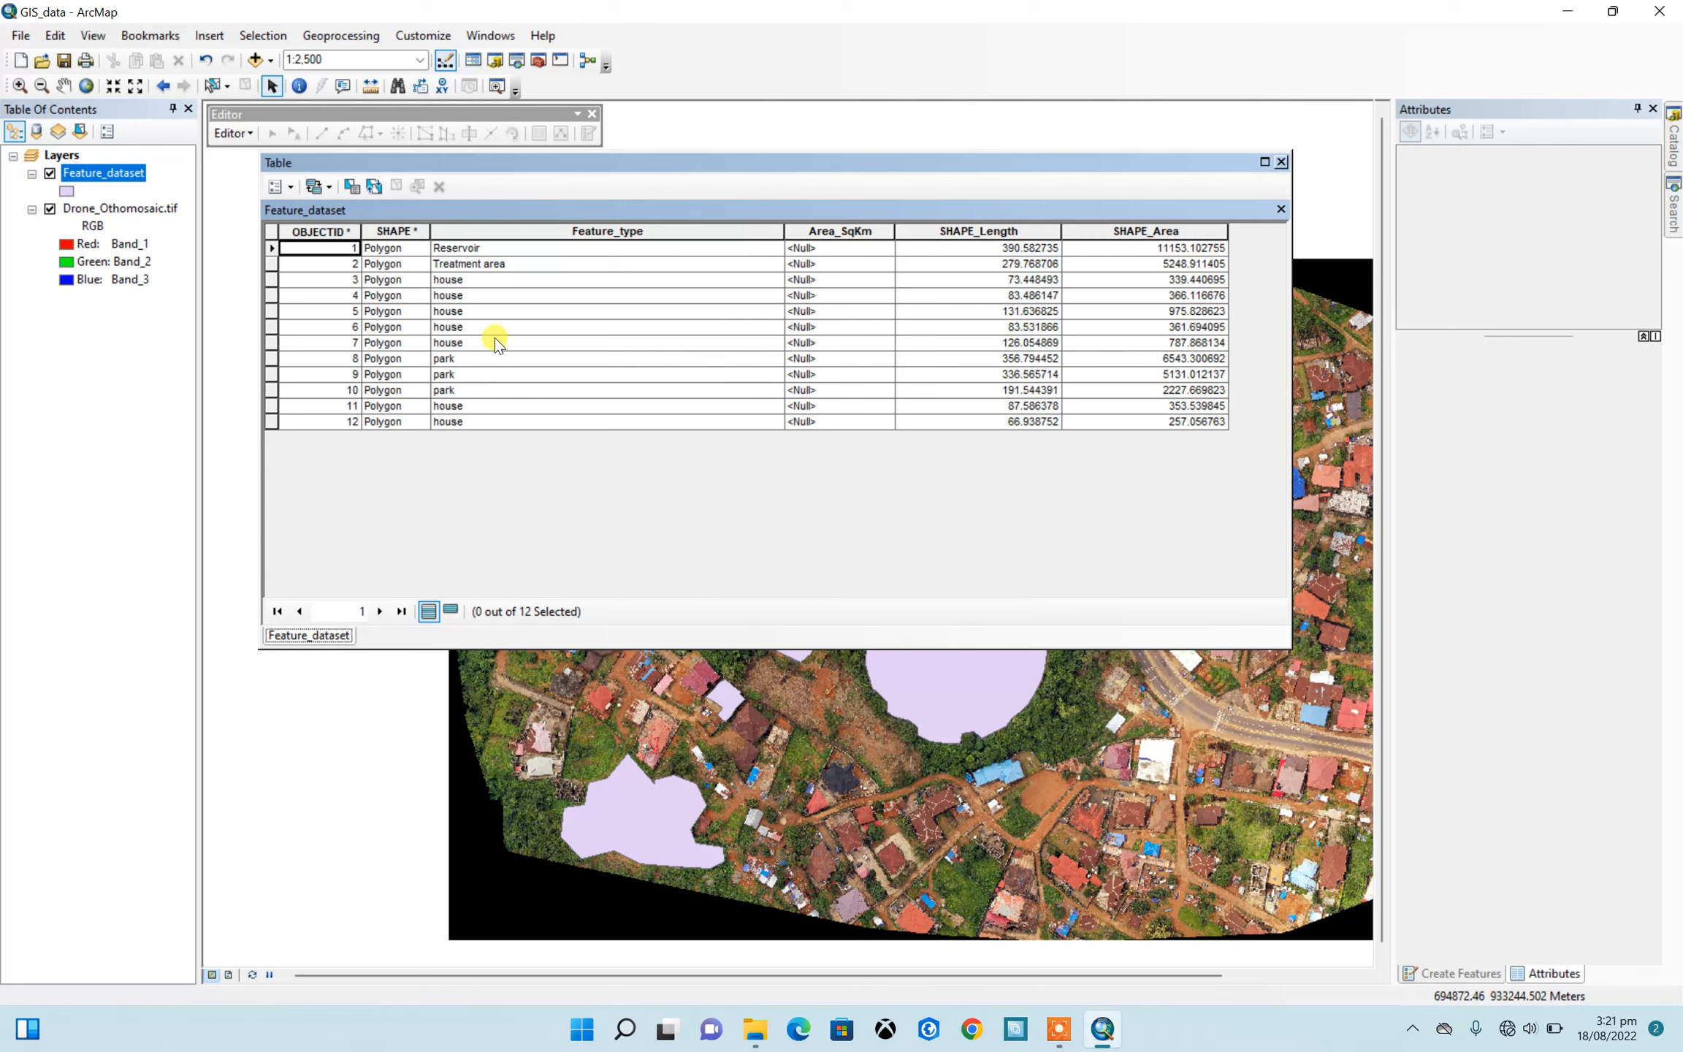
pyautogui.click(508, 229)
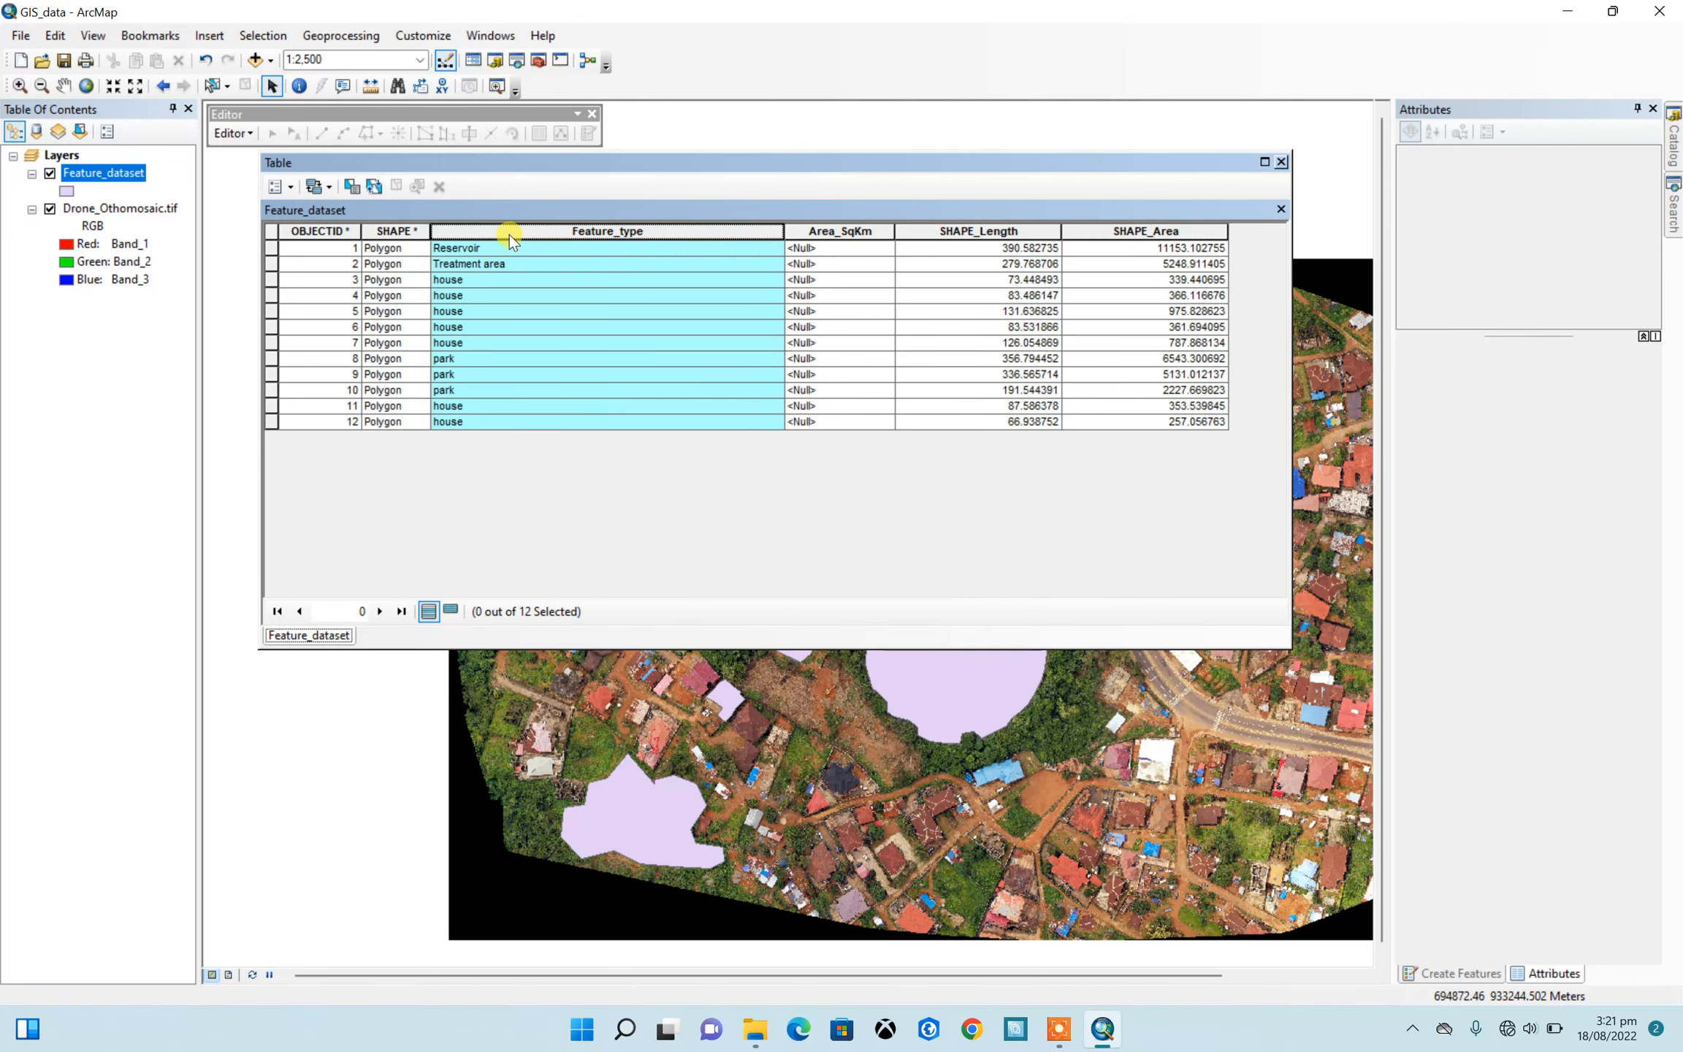
pyautogui.click(968, 232)
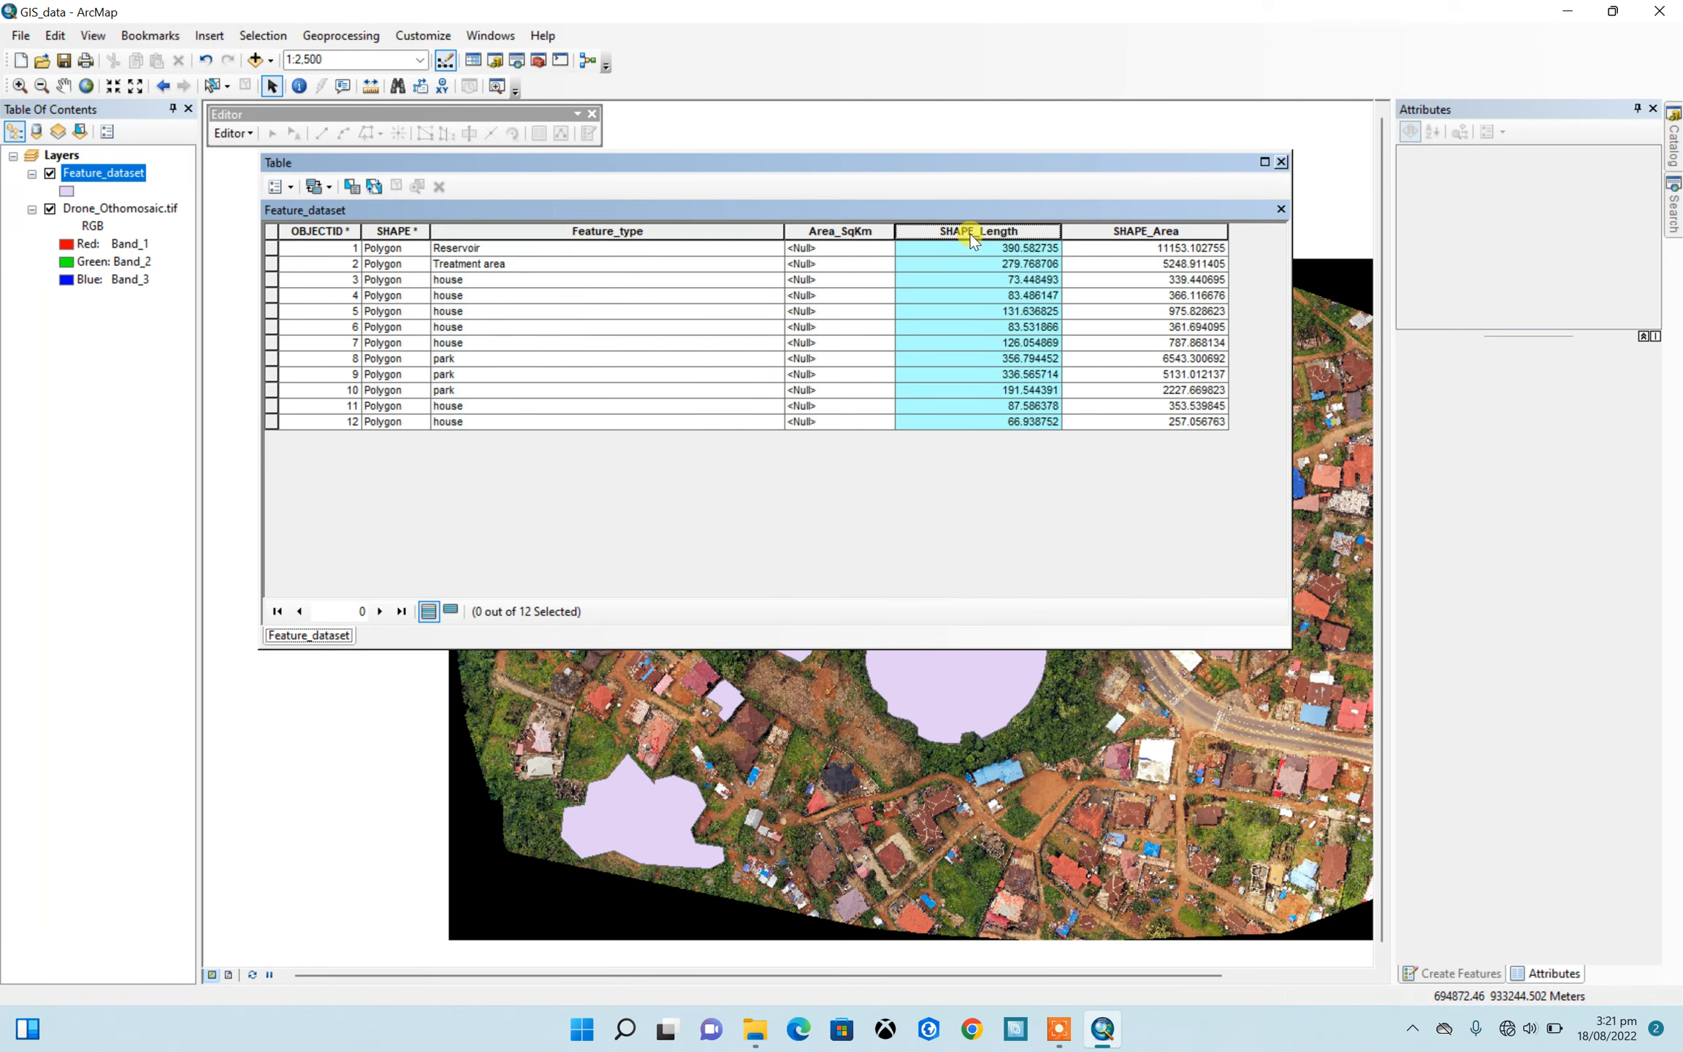
pyautogui.click(1143, 229)
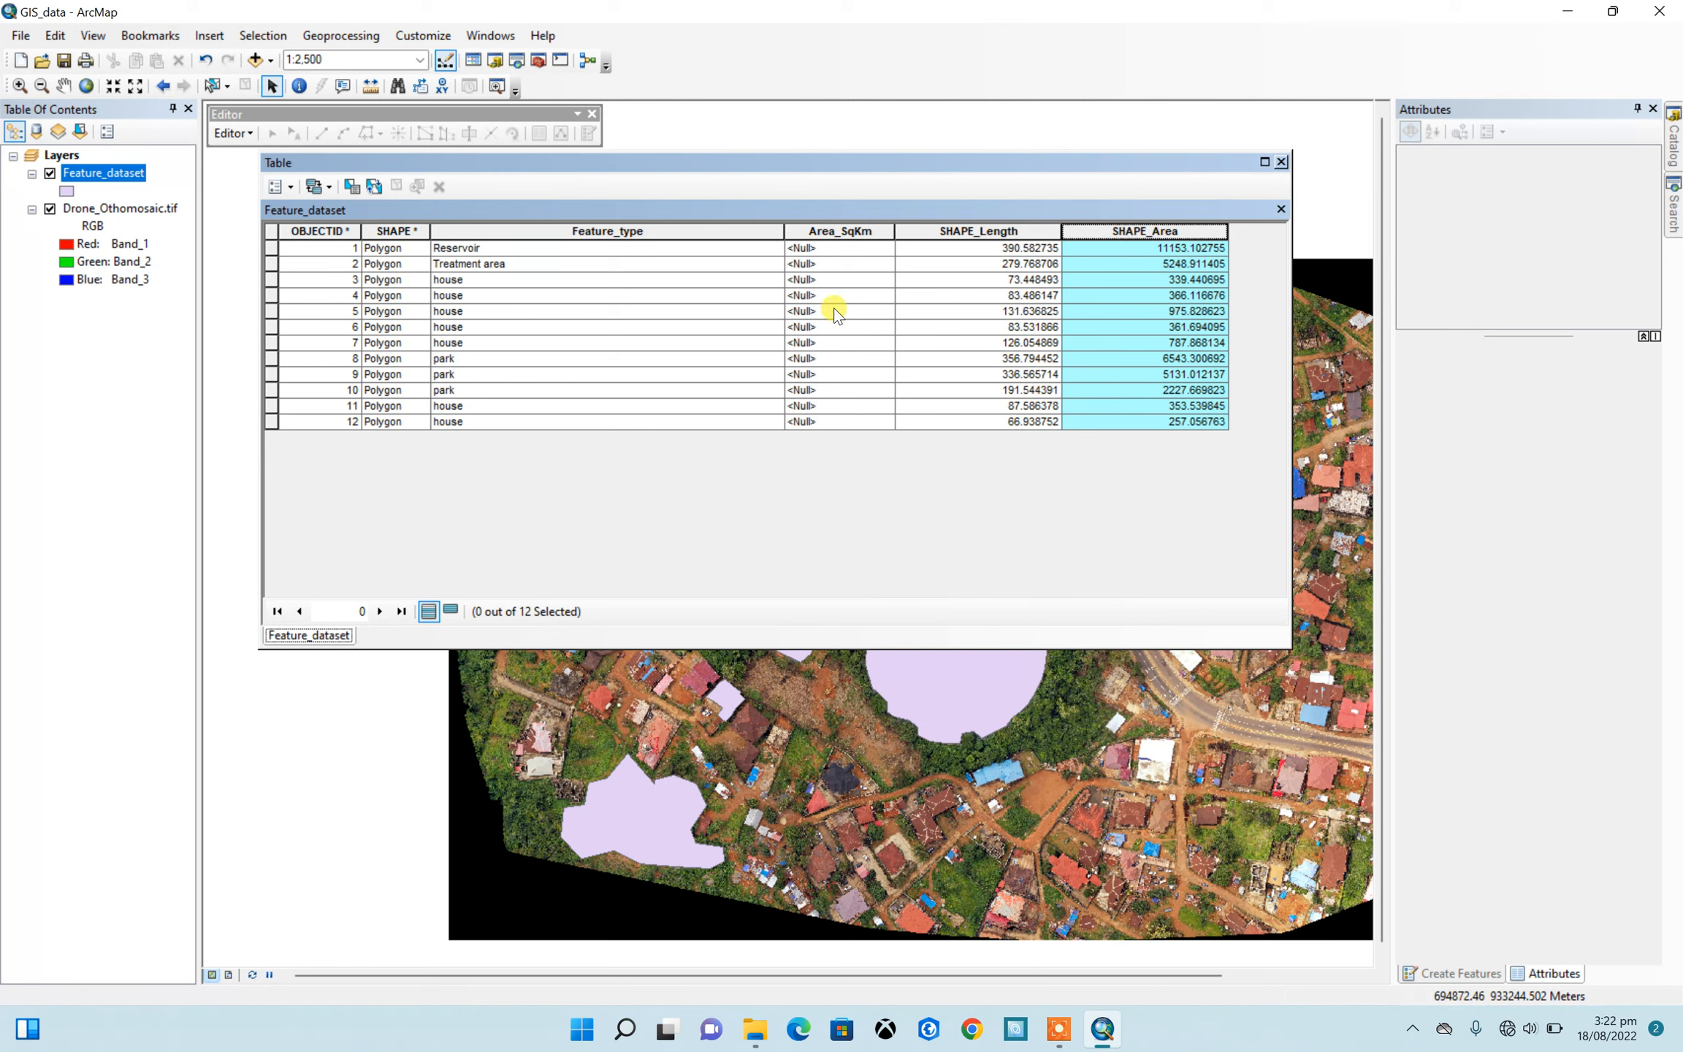
# Step: Calculate the Area_SqKm field as polygon area in square kilometers, using the coordinate system of the data frame
pyautogui.rightClick(832, 233)
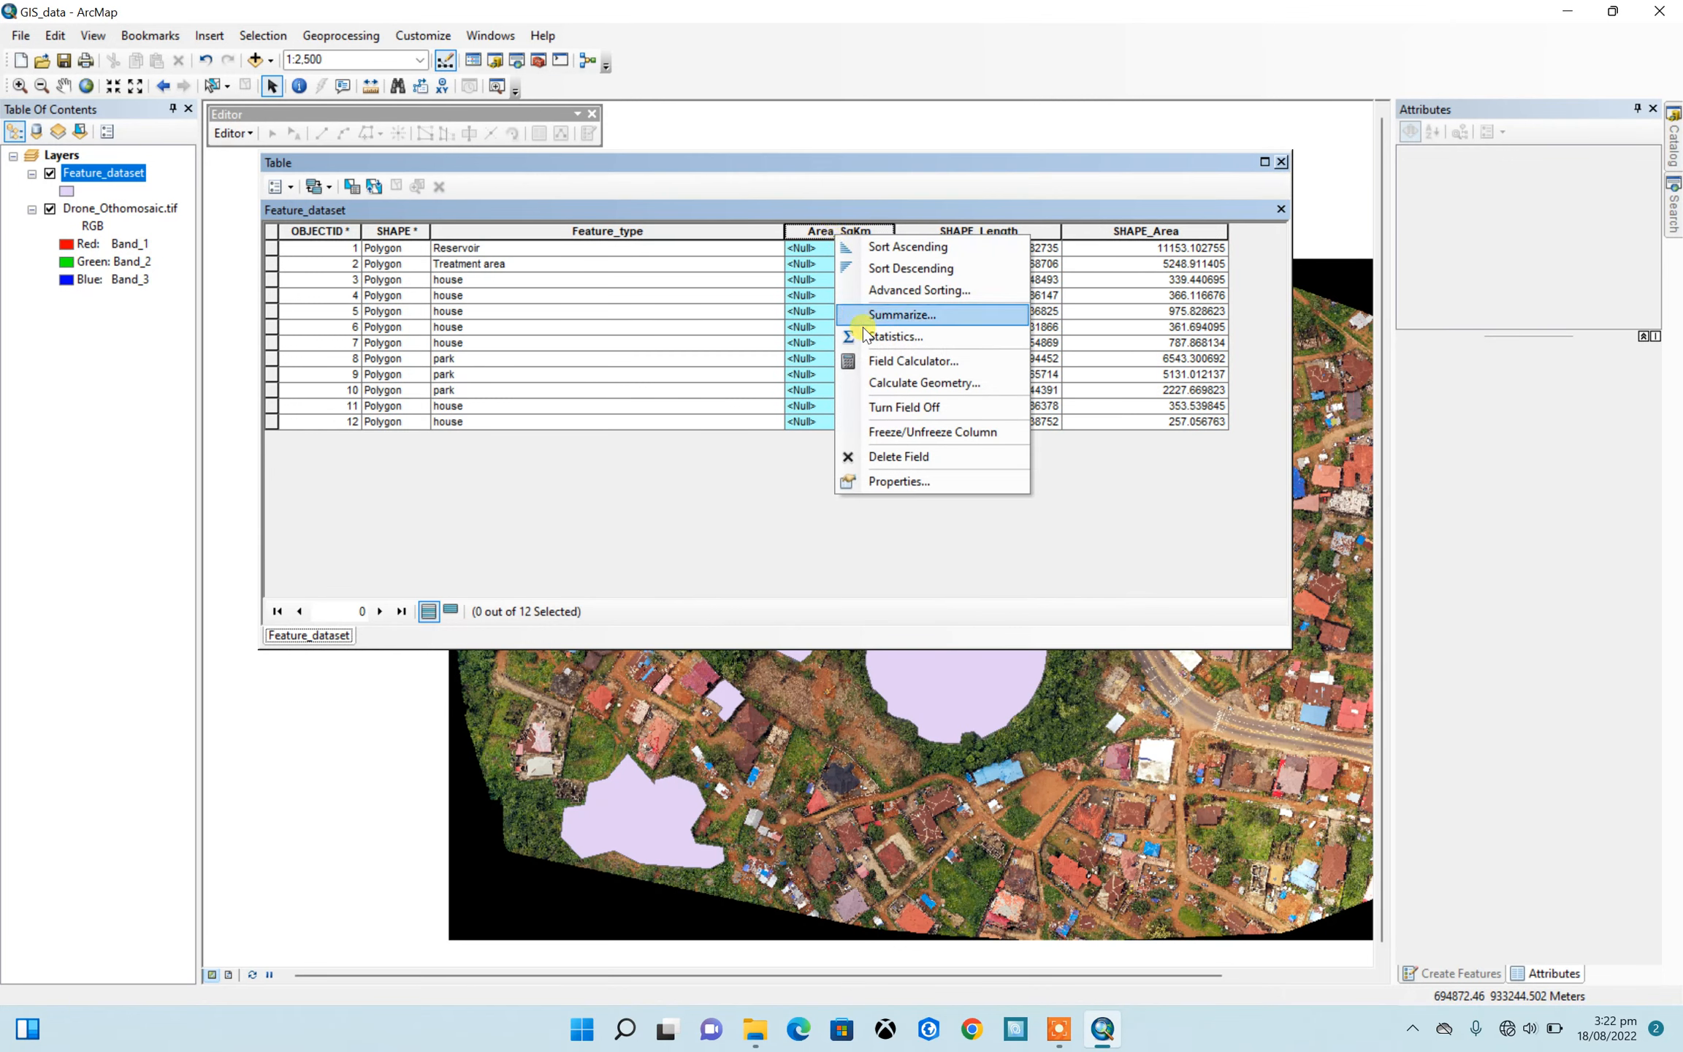
pyautogui.click(876, 383)
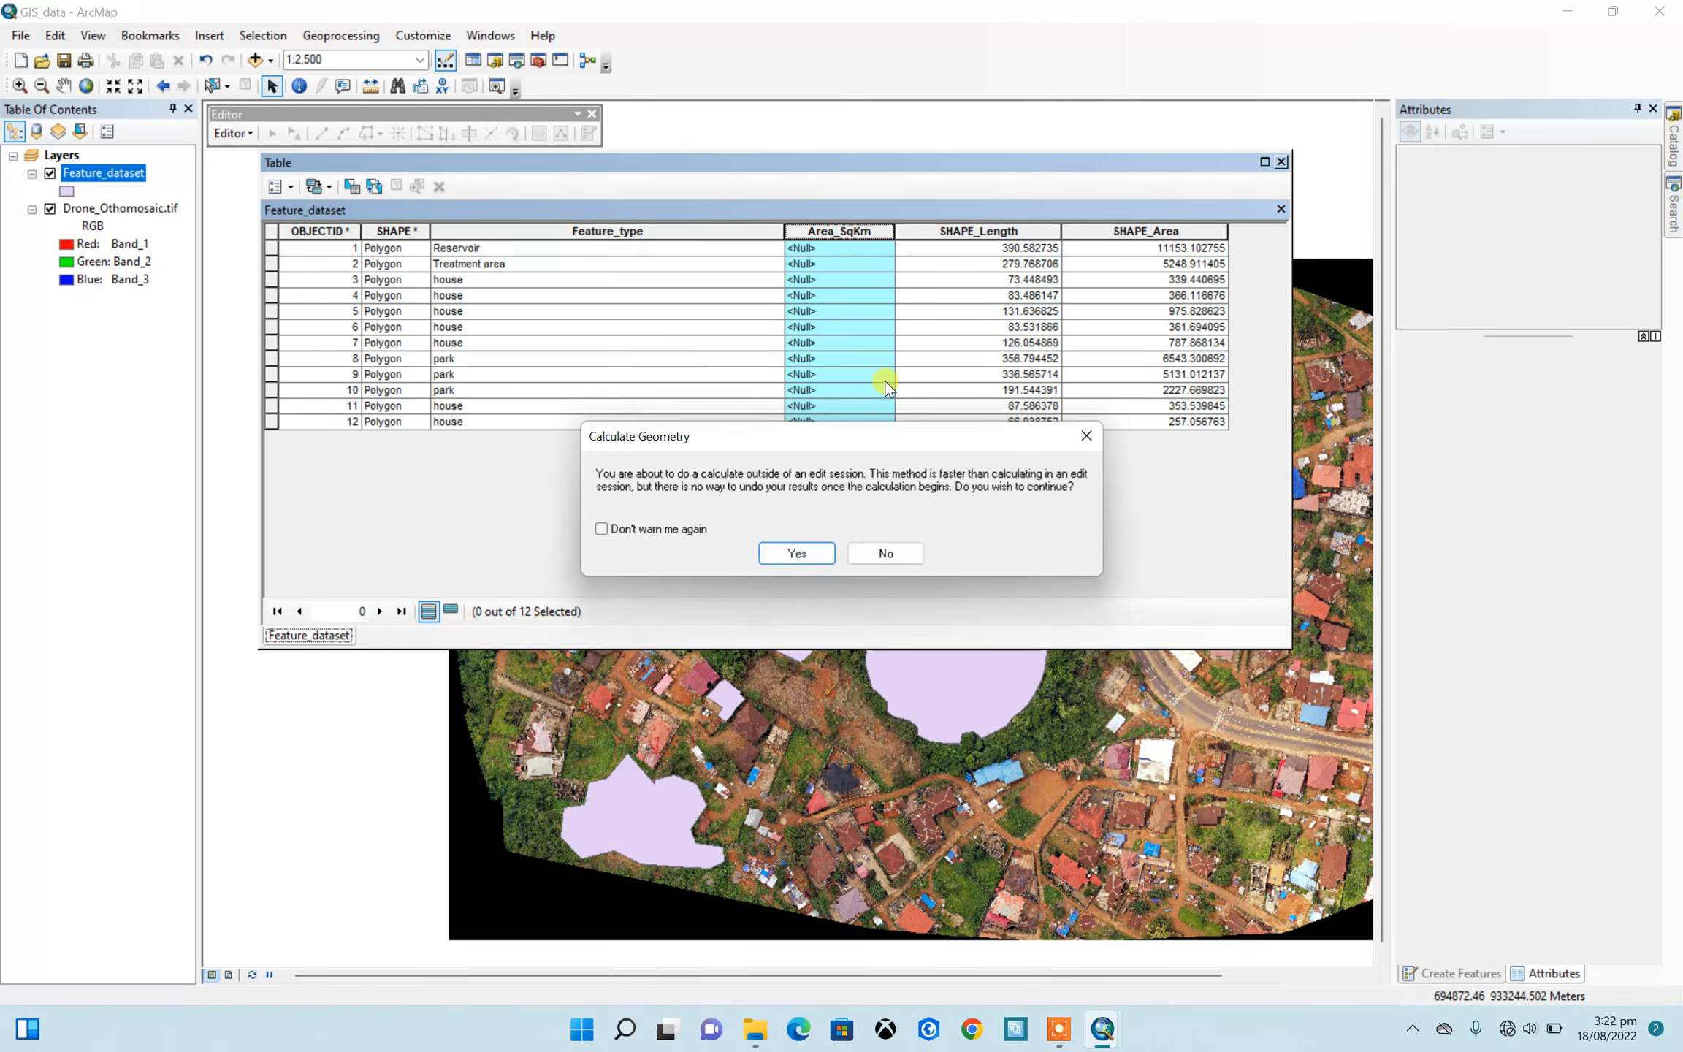
pyautogui.click(798, 554)
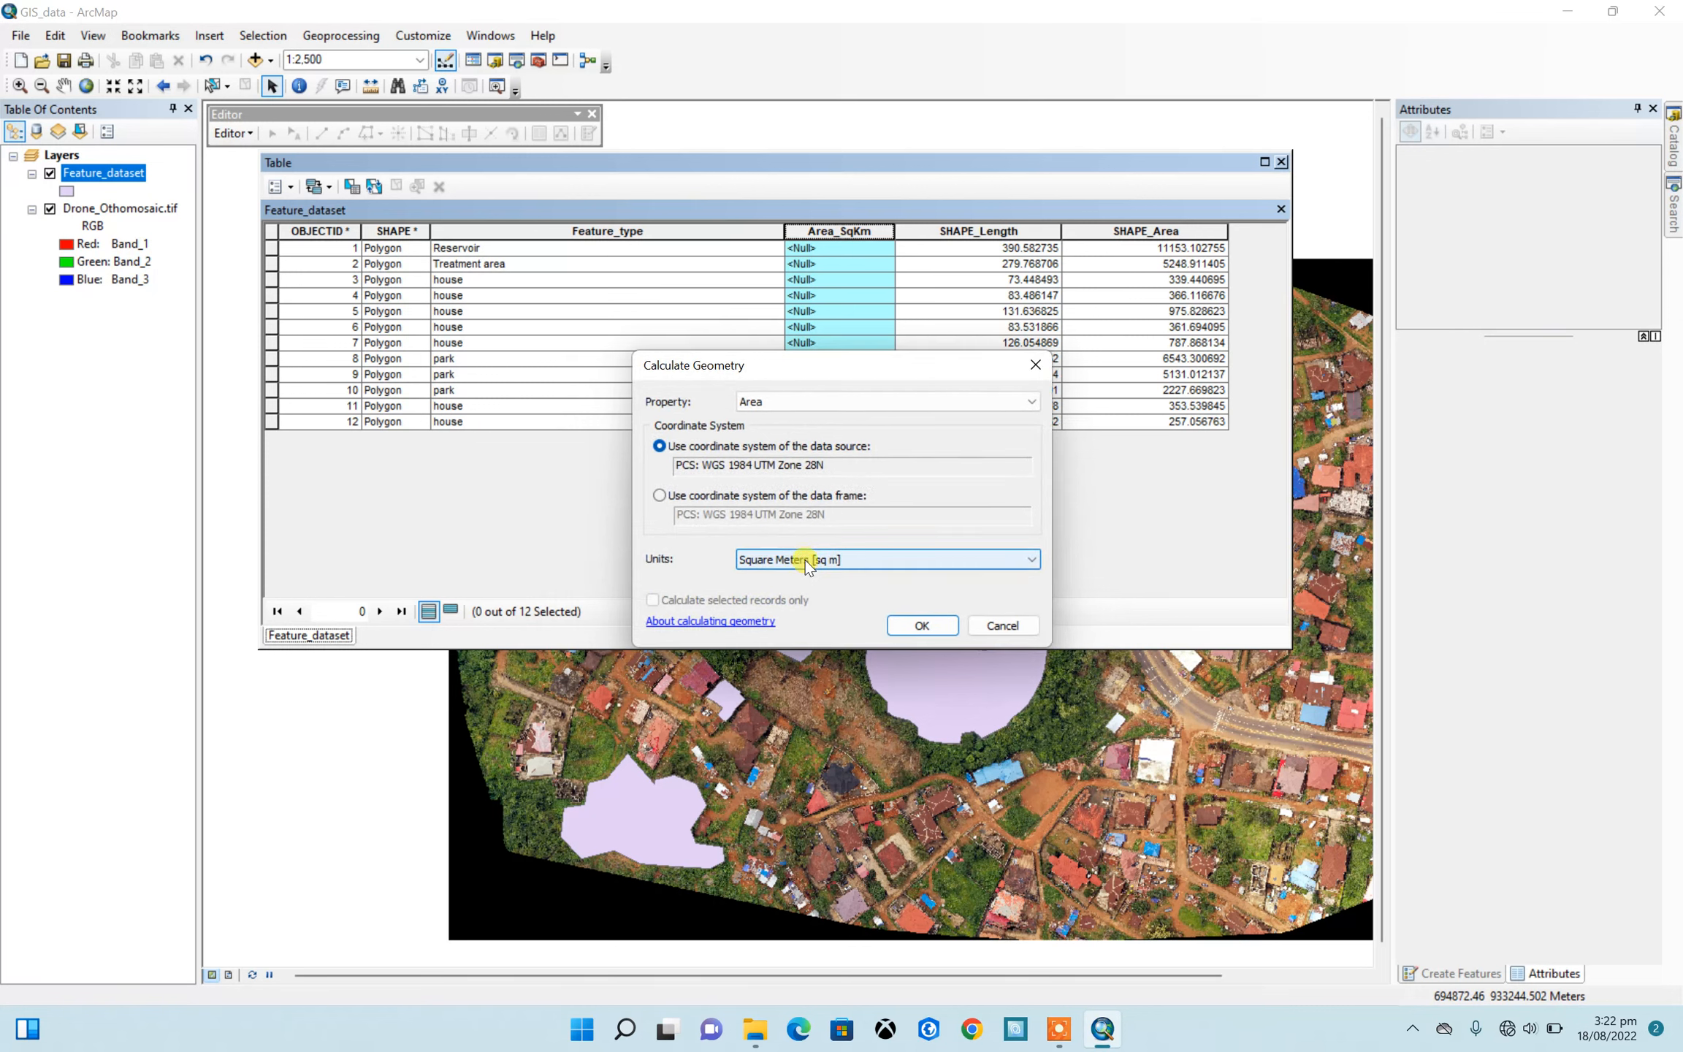
pyautogui.click(659, 496)
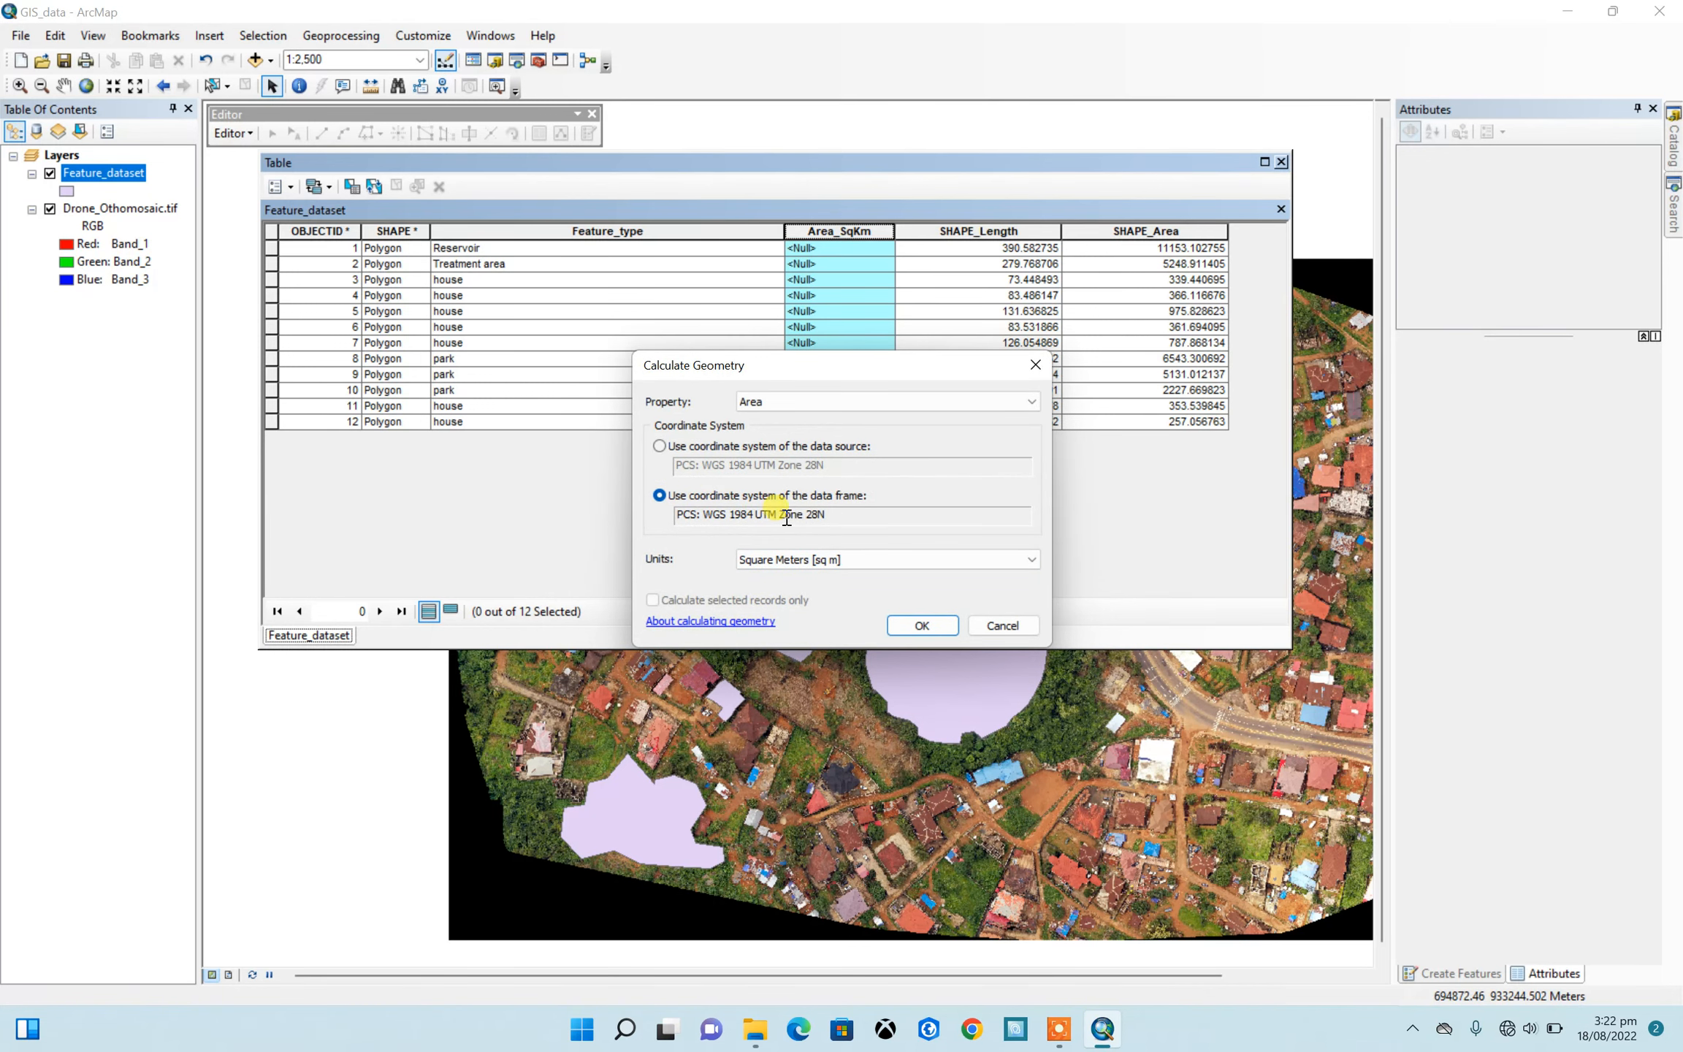
pyautogui.click(1020, 559)
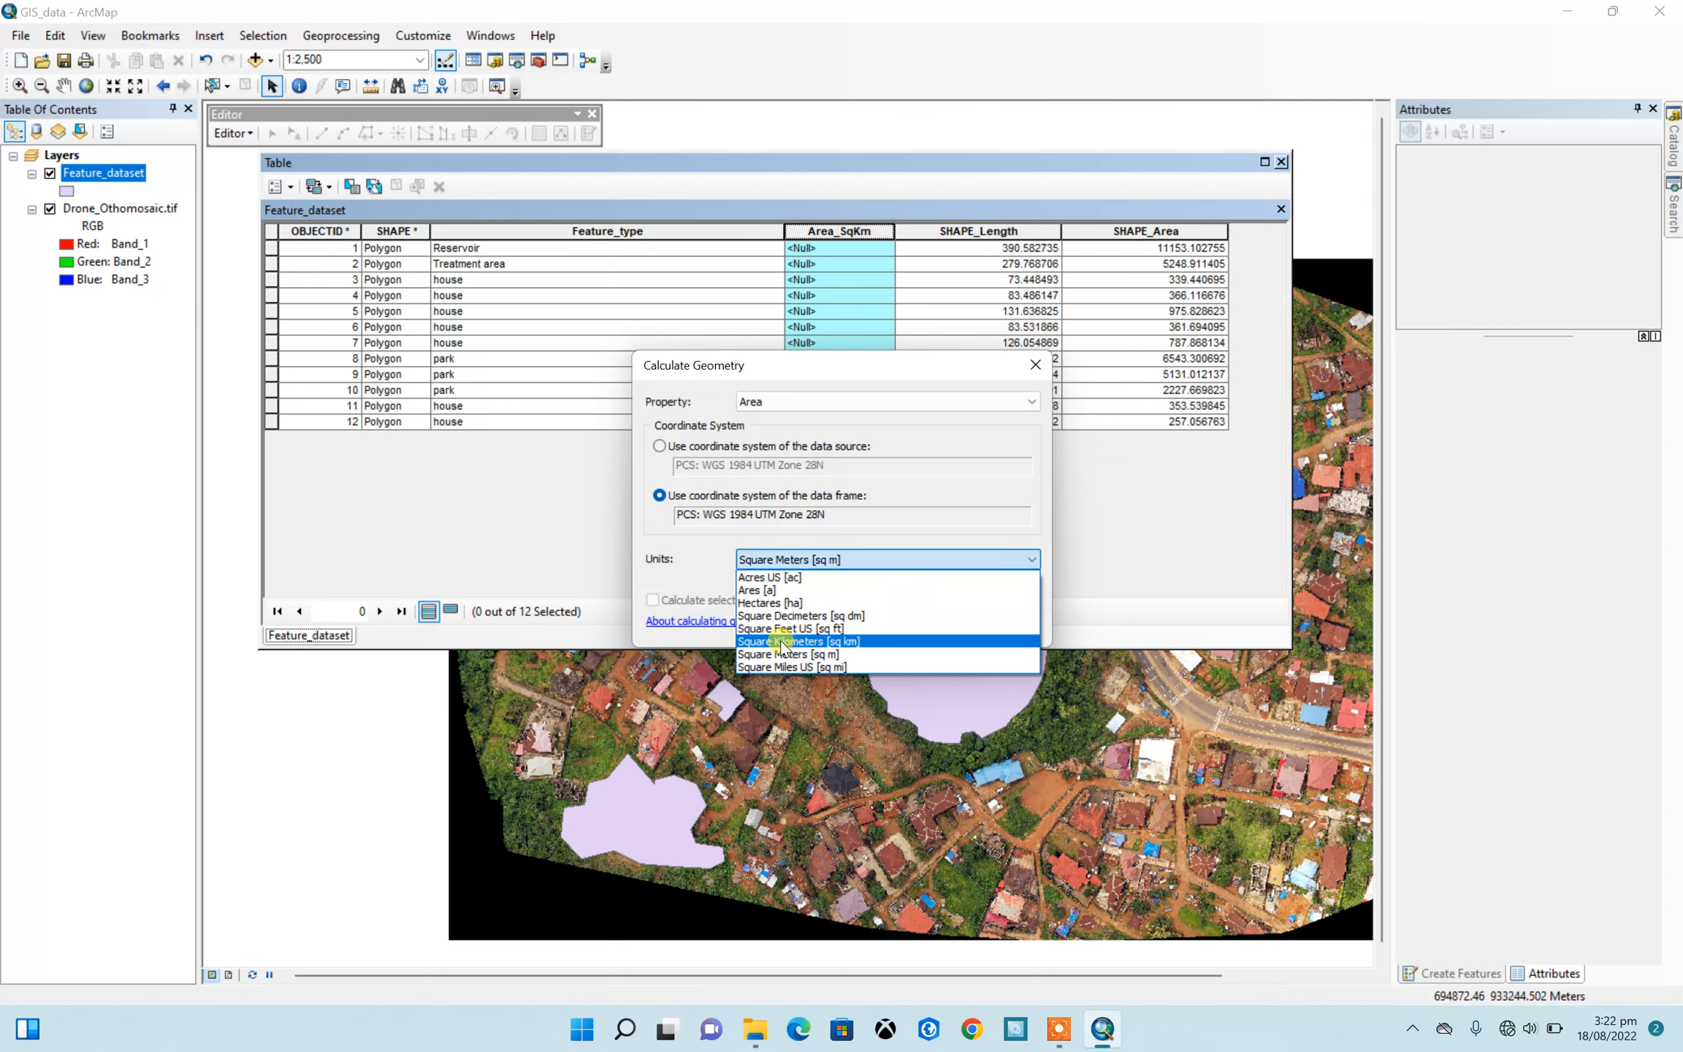
pyautogui.click(807, 642)
pyautogui.click(922, 627)
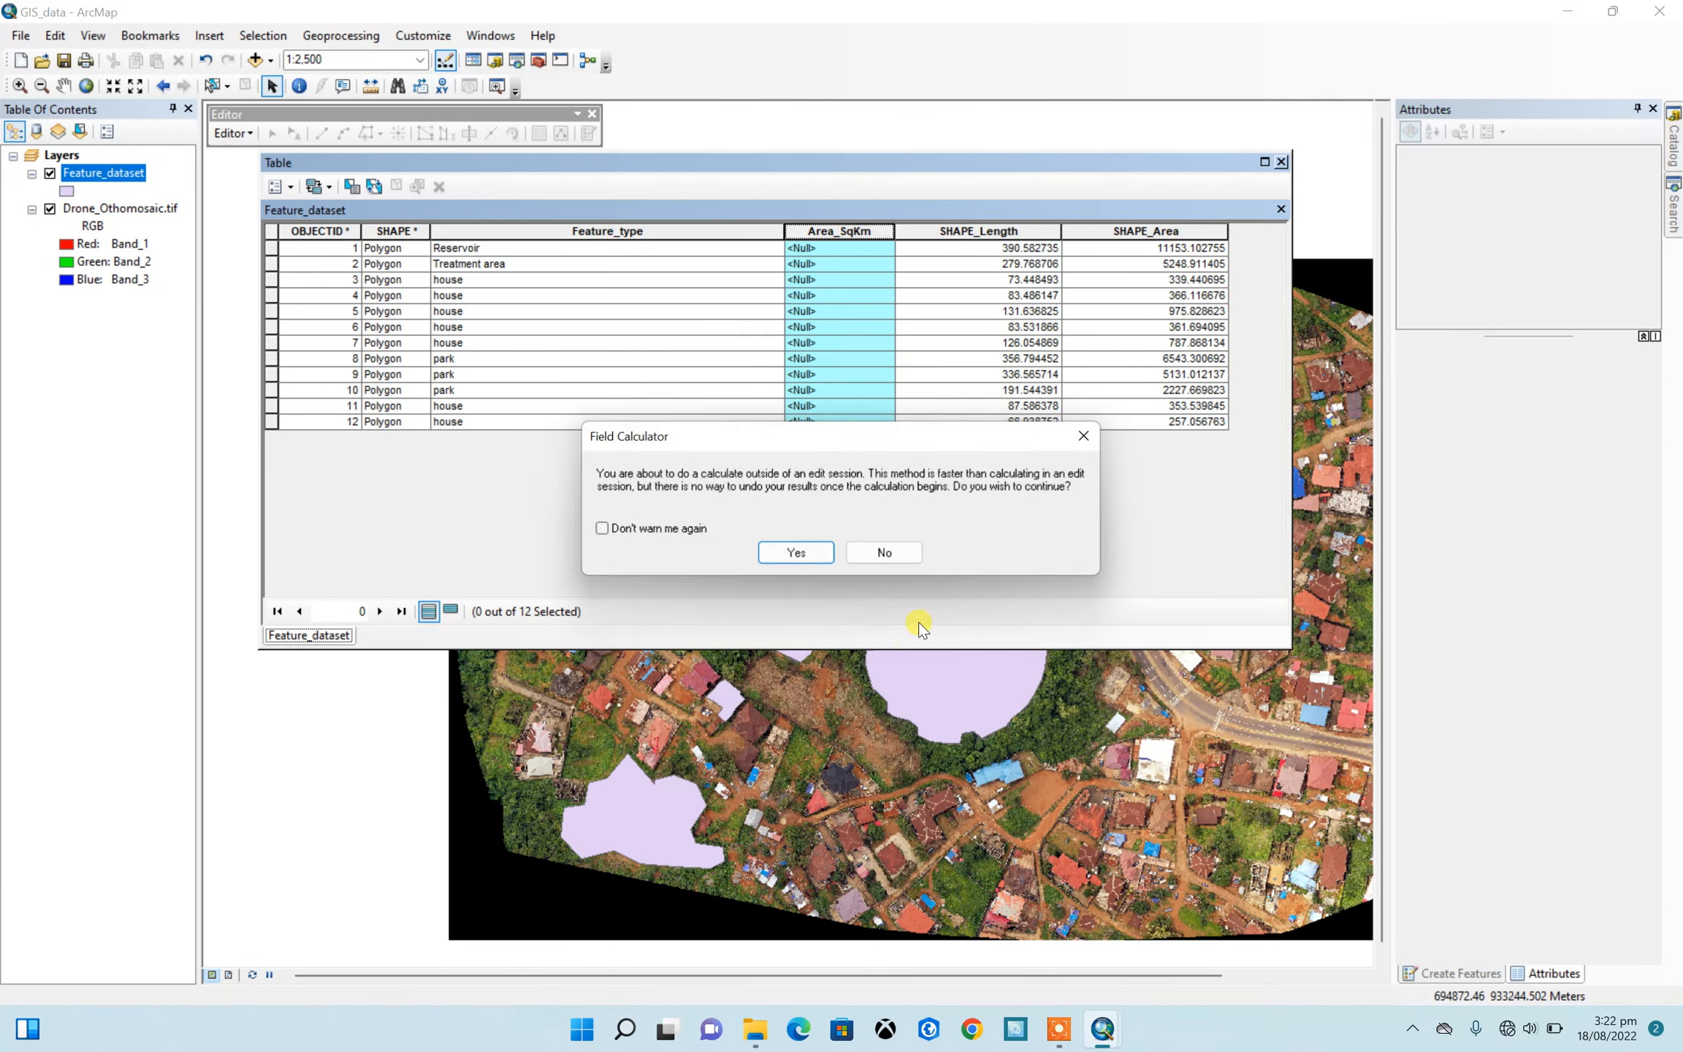
pyautogui.click(791, 553)
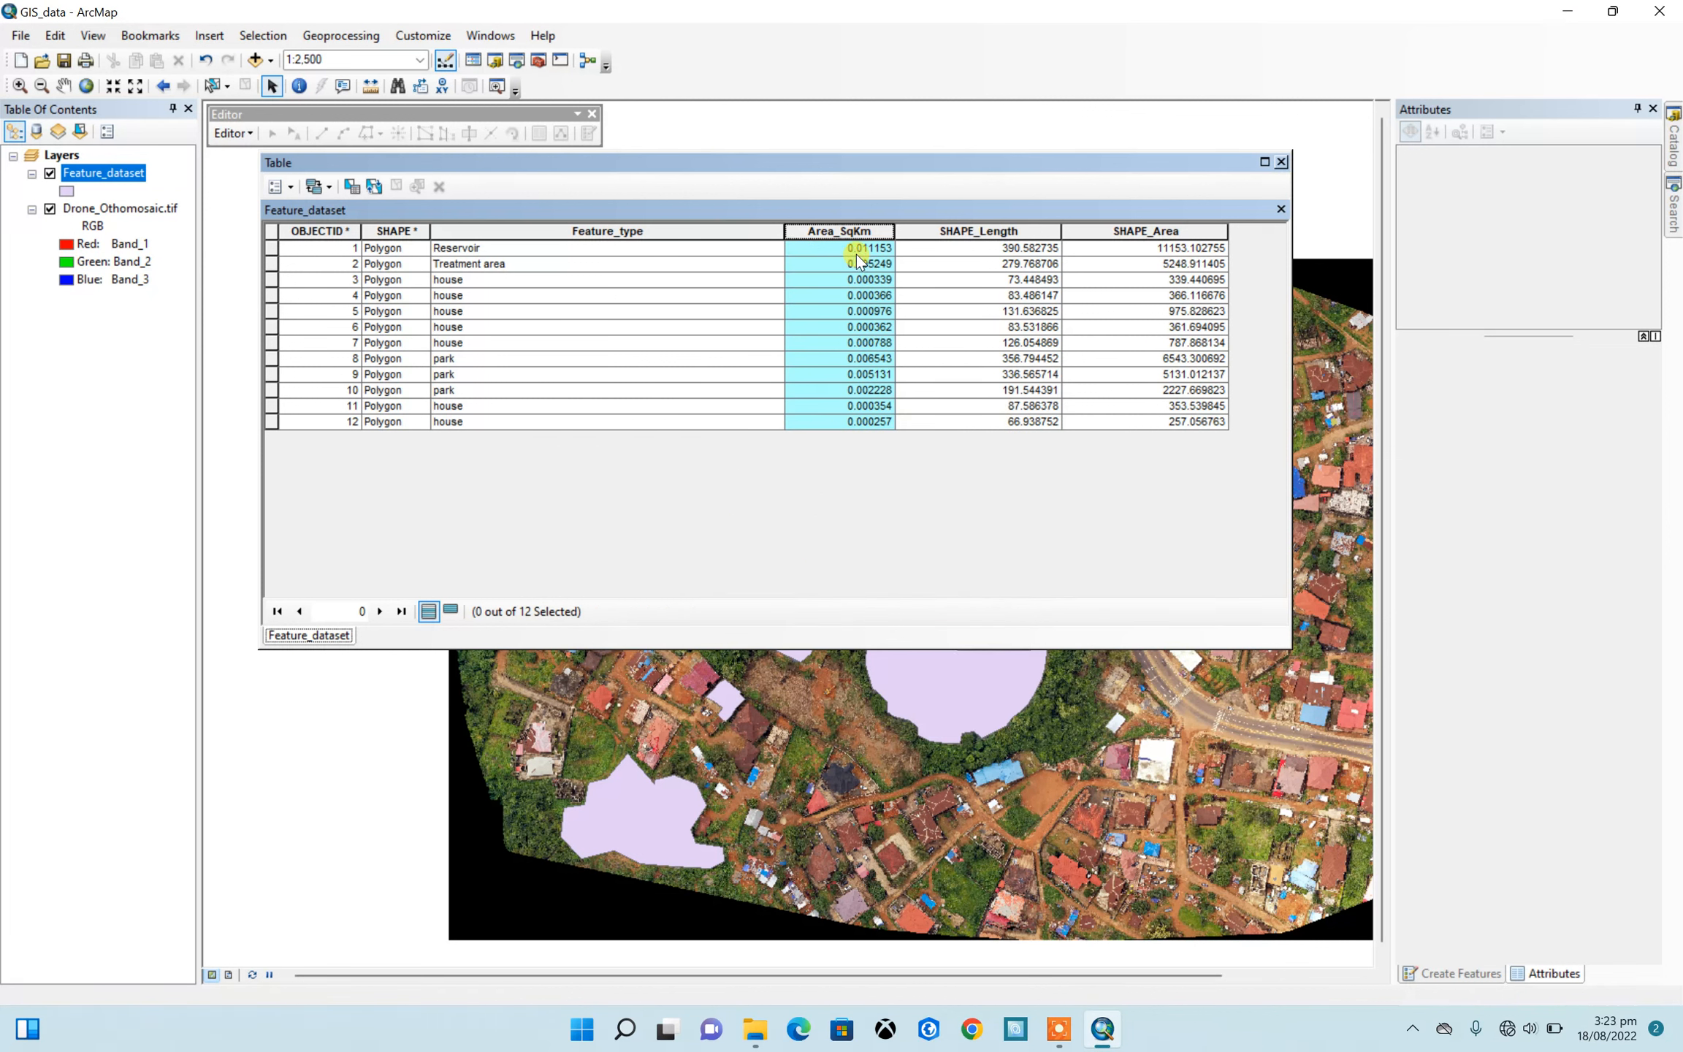
# Step: Recalculate the Area_SqKm field as polygon area in square meters, using the coordinate system of the data source
pyautogui.rightClick(846, 233)
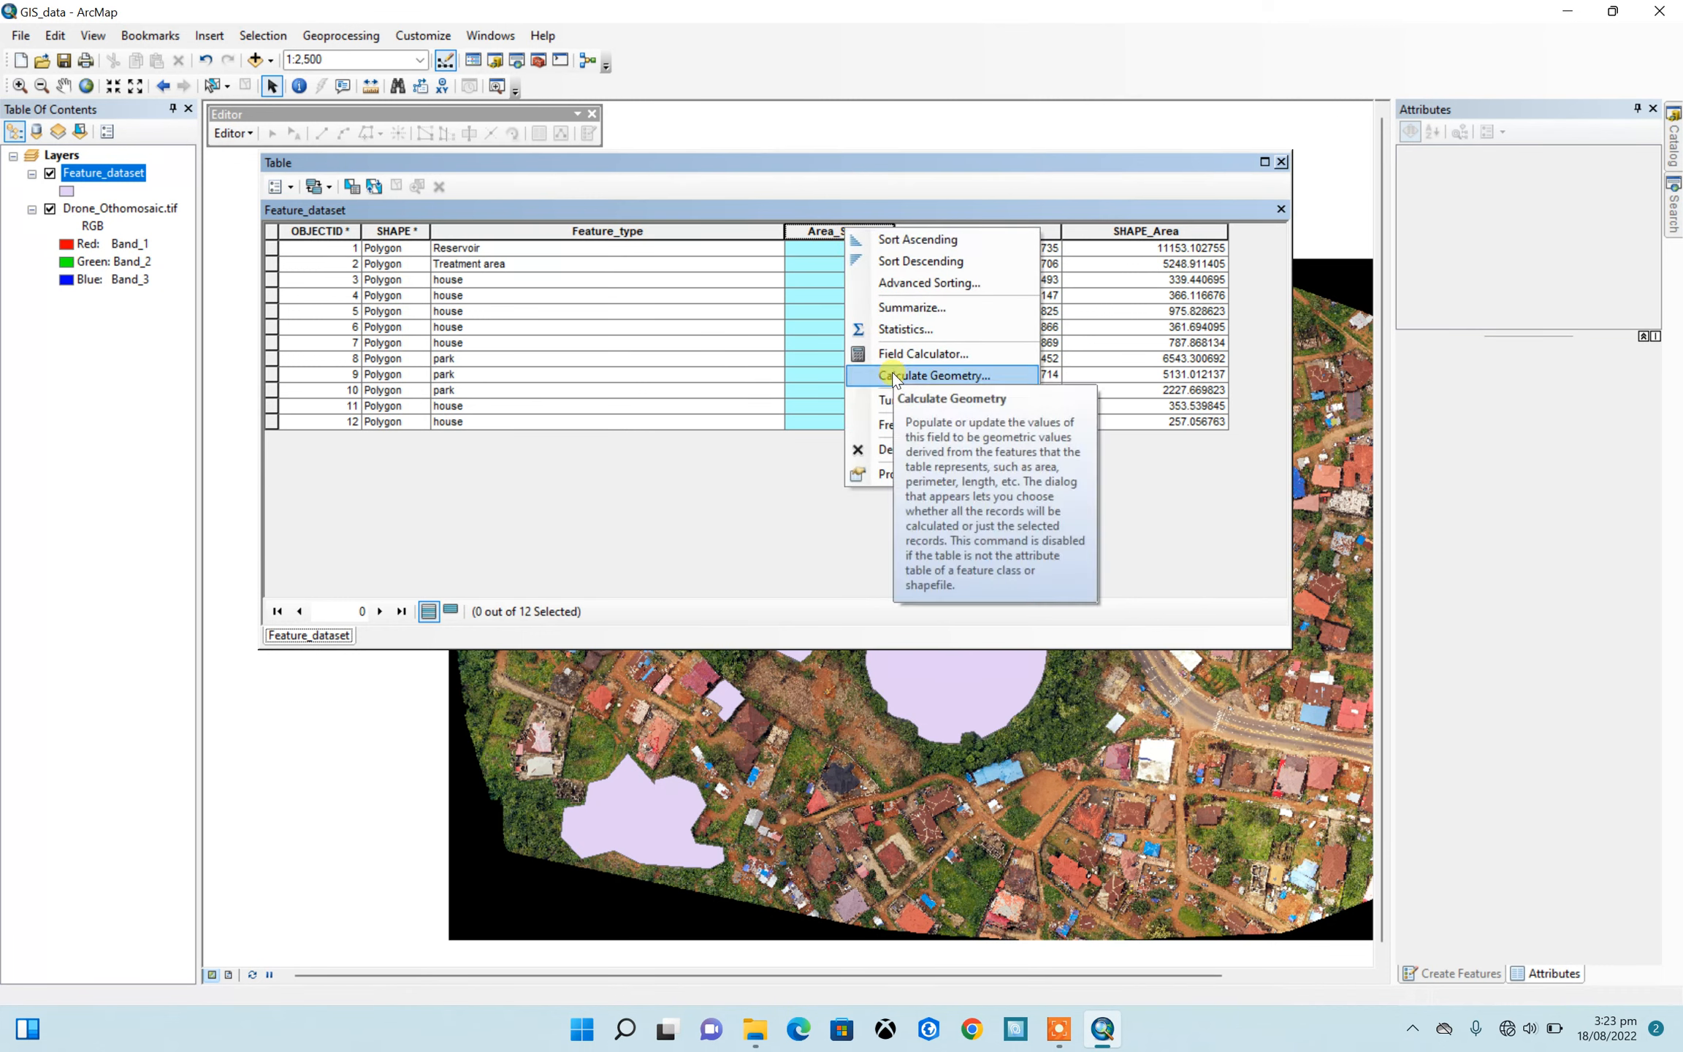
pyautogui.click(871, 375)
pyautogui.click(793, 553)
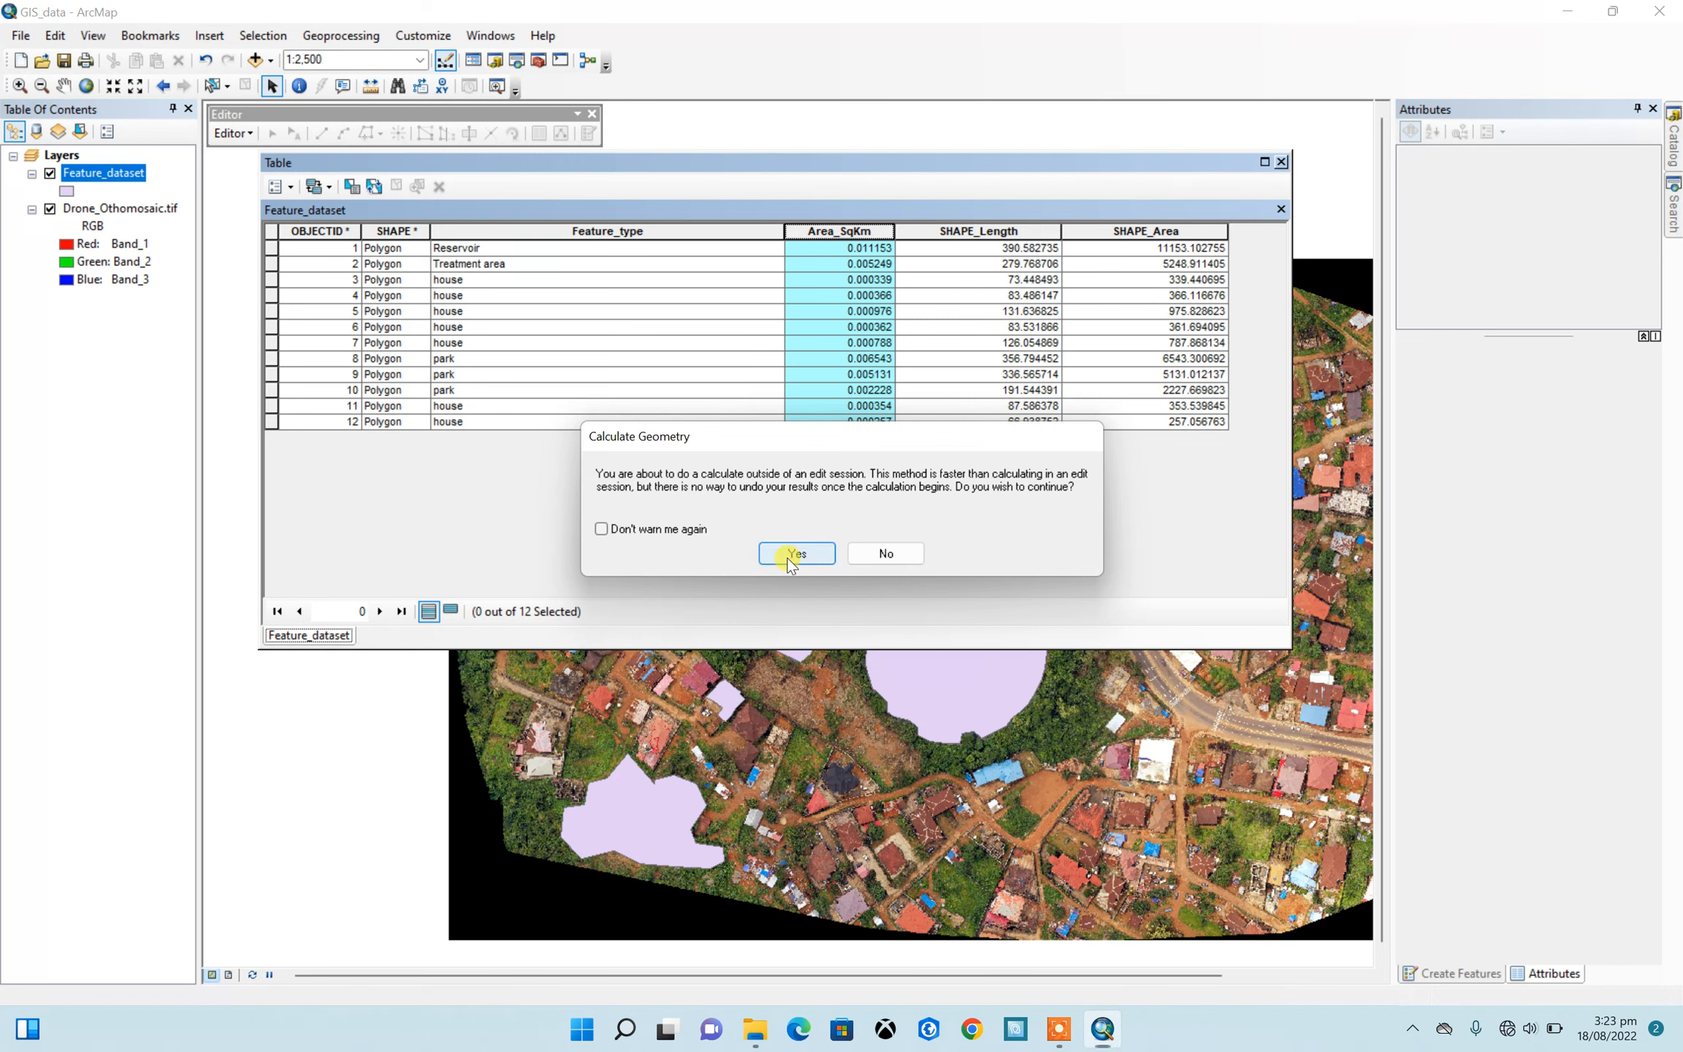
pyautogui.click(810, 559)
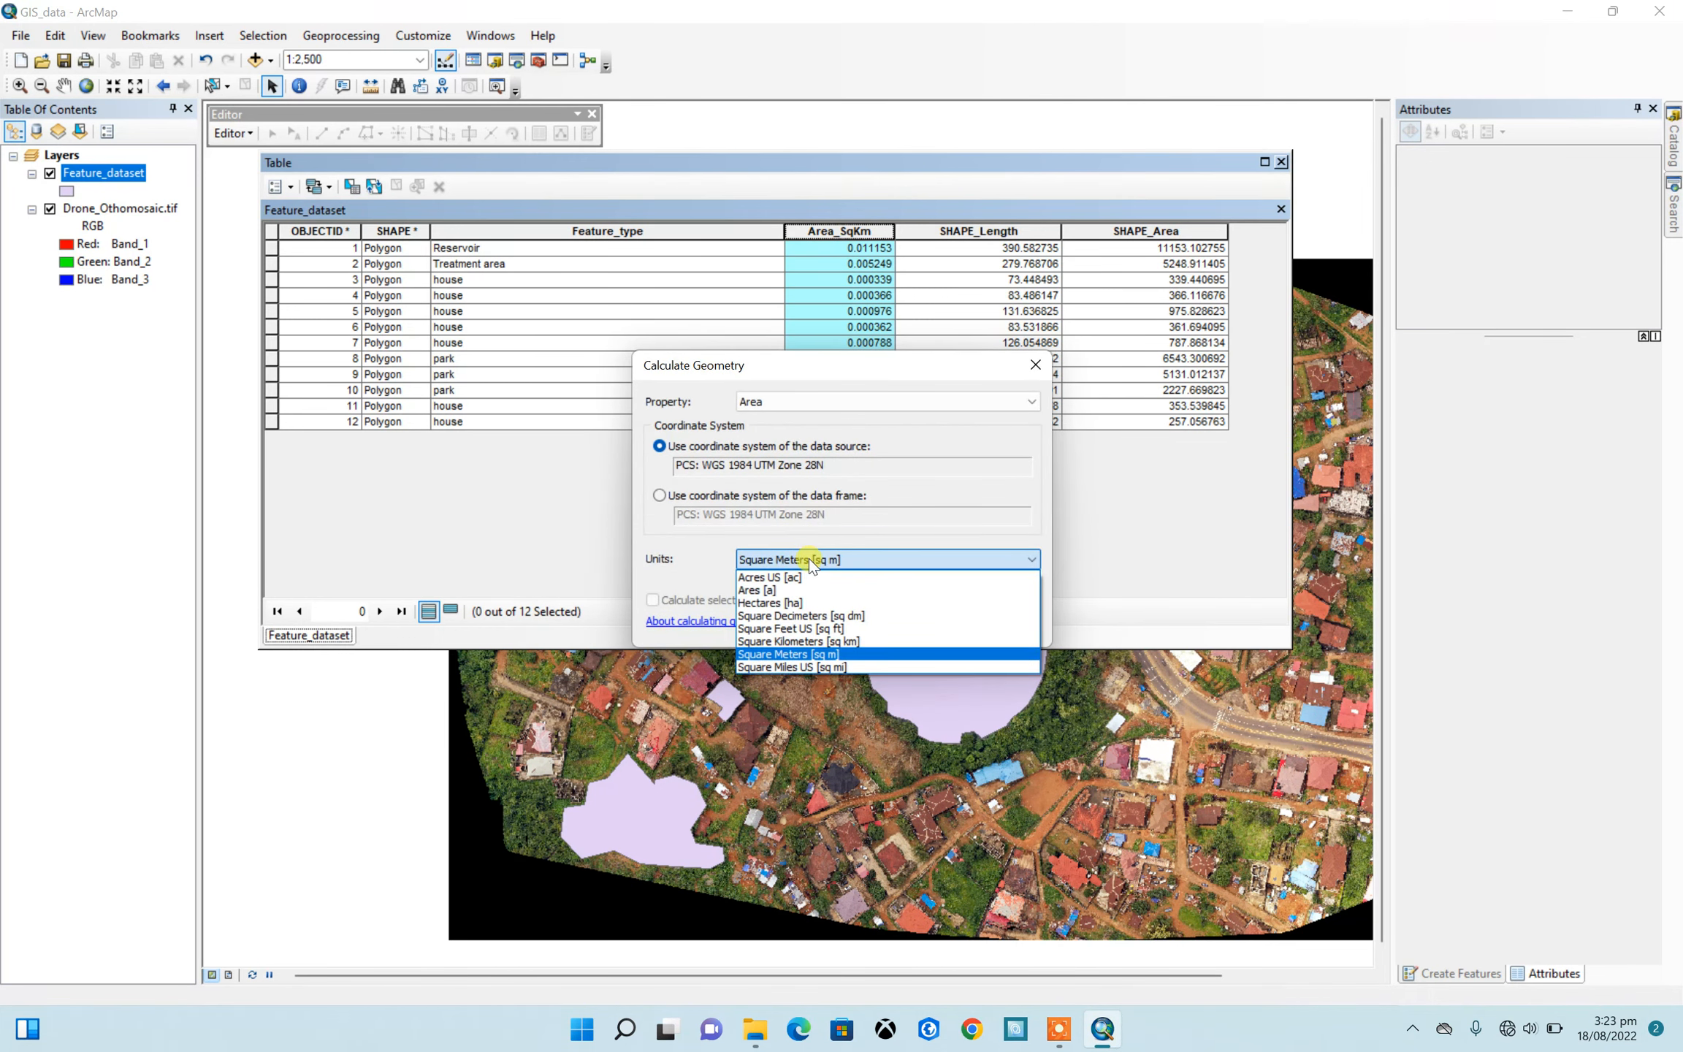
pyautogui.click(811, 566)
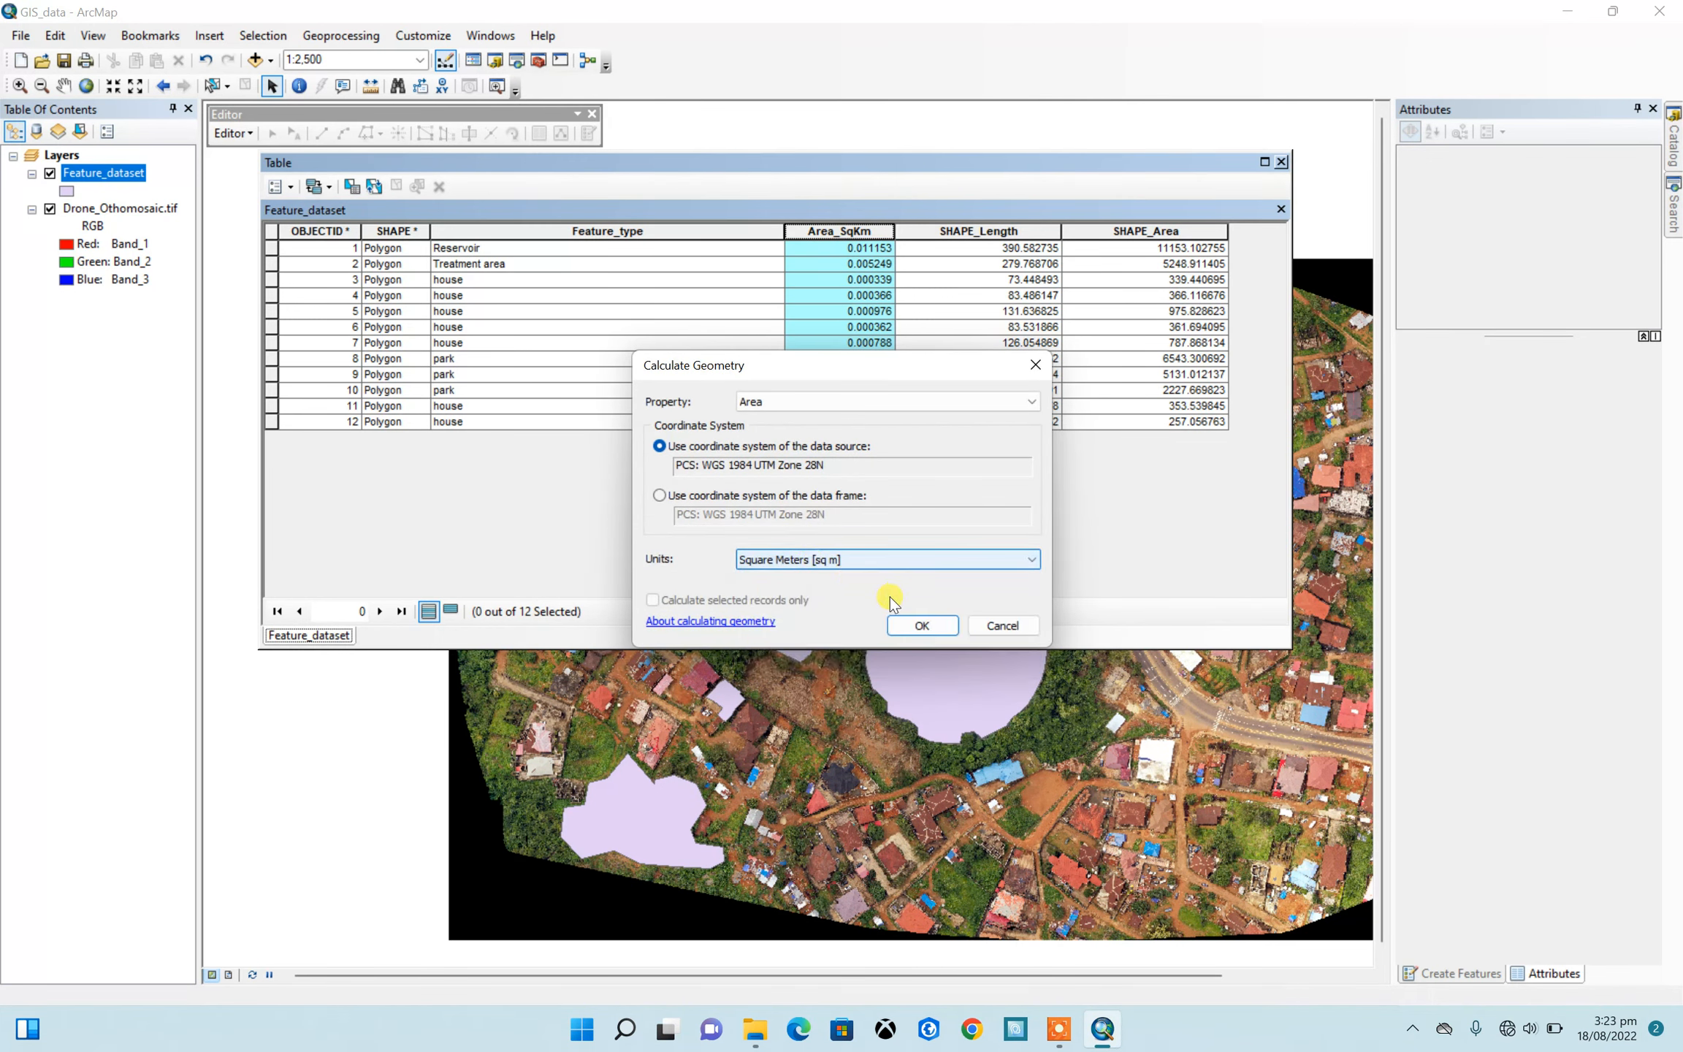
pyautogui.click(920, 625)
pyautogui.click(798, 551)
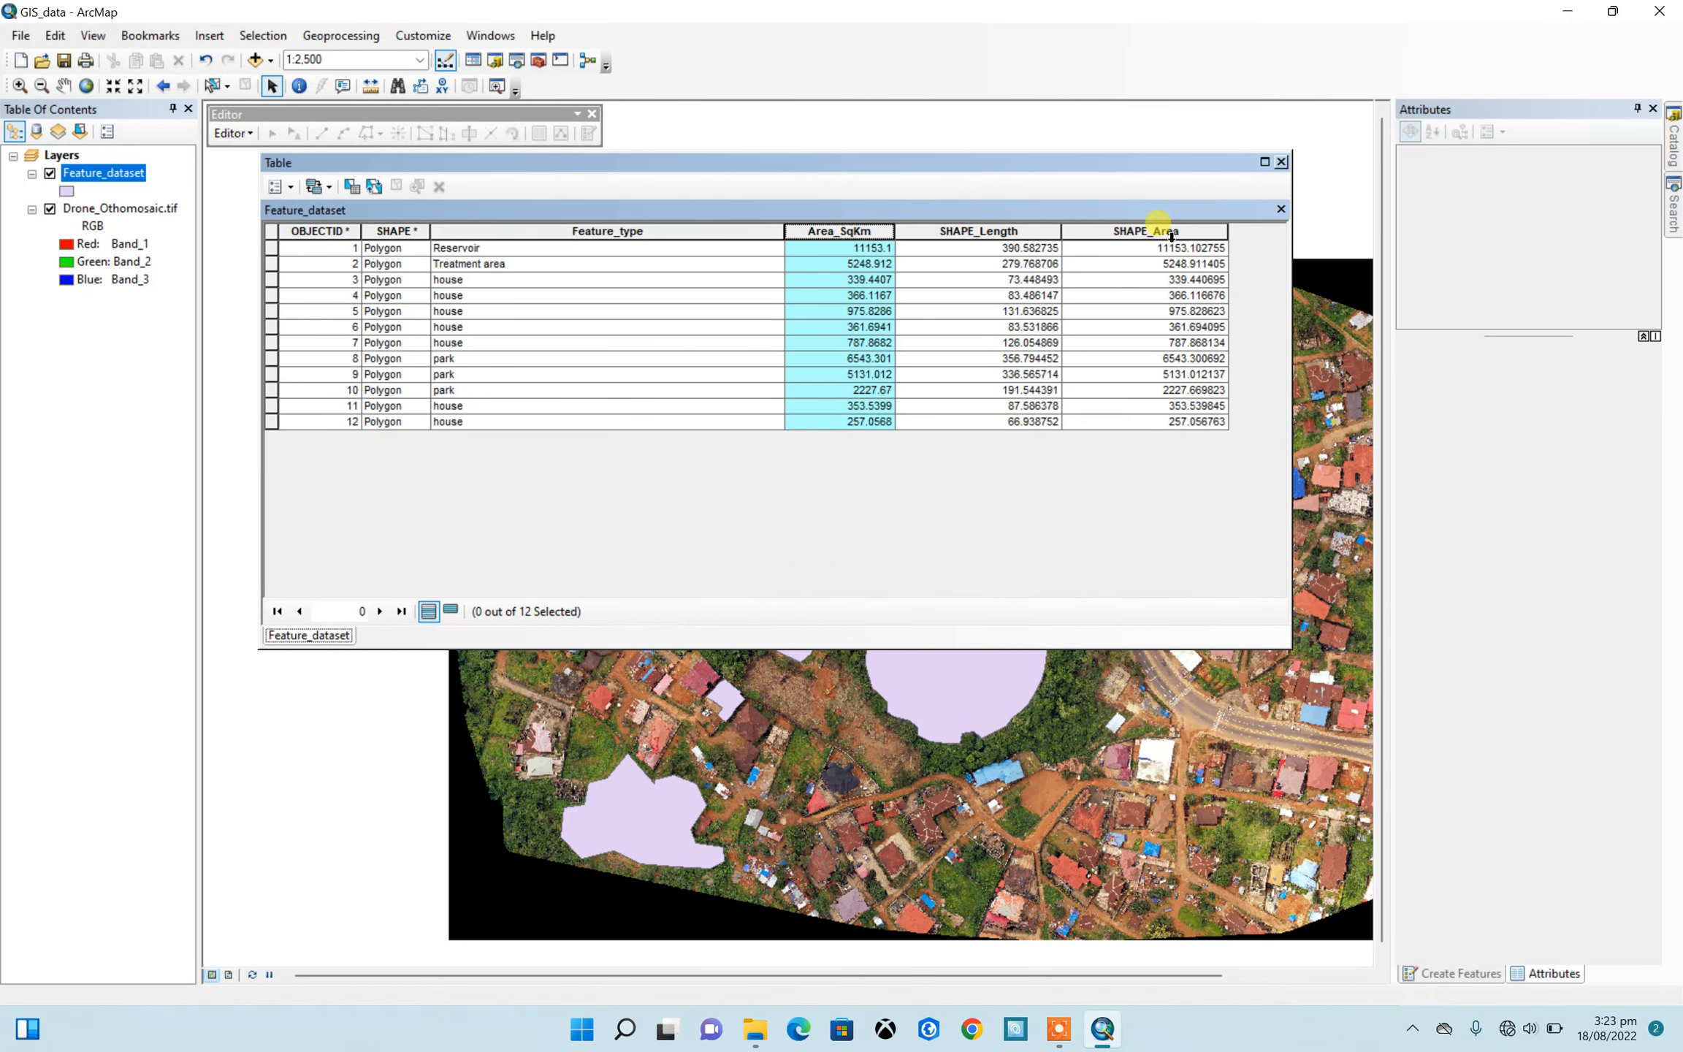
# Step: Change the alias of the Area_SqKm field to Area_sqm and close the attribute table
pyautogui.rightClick(842, 230)
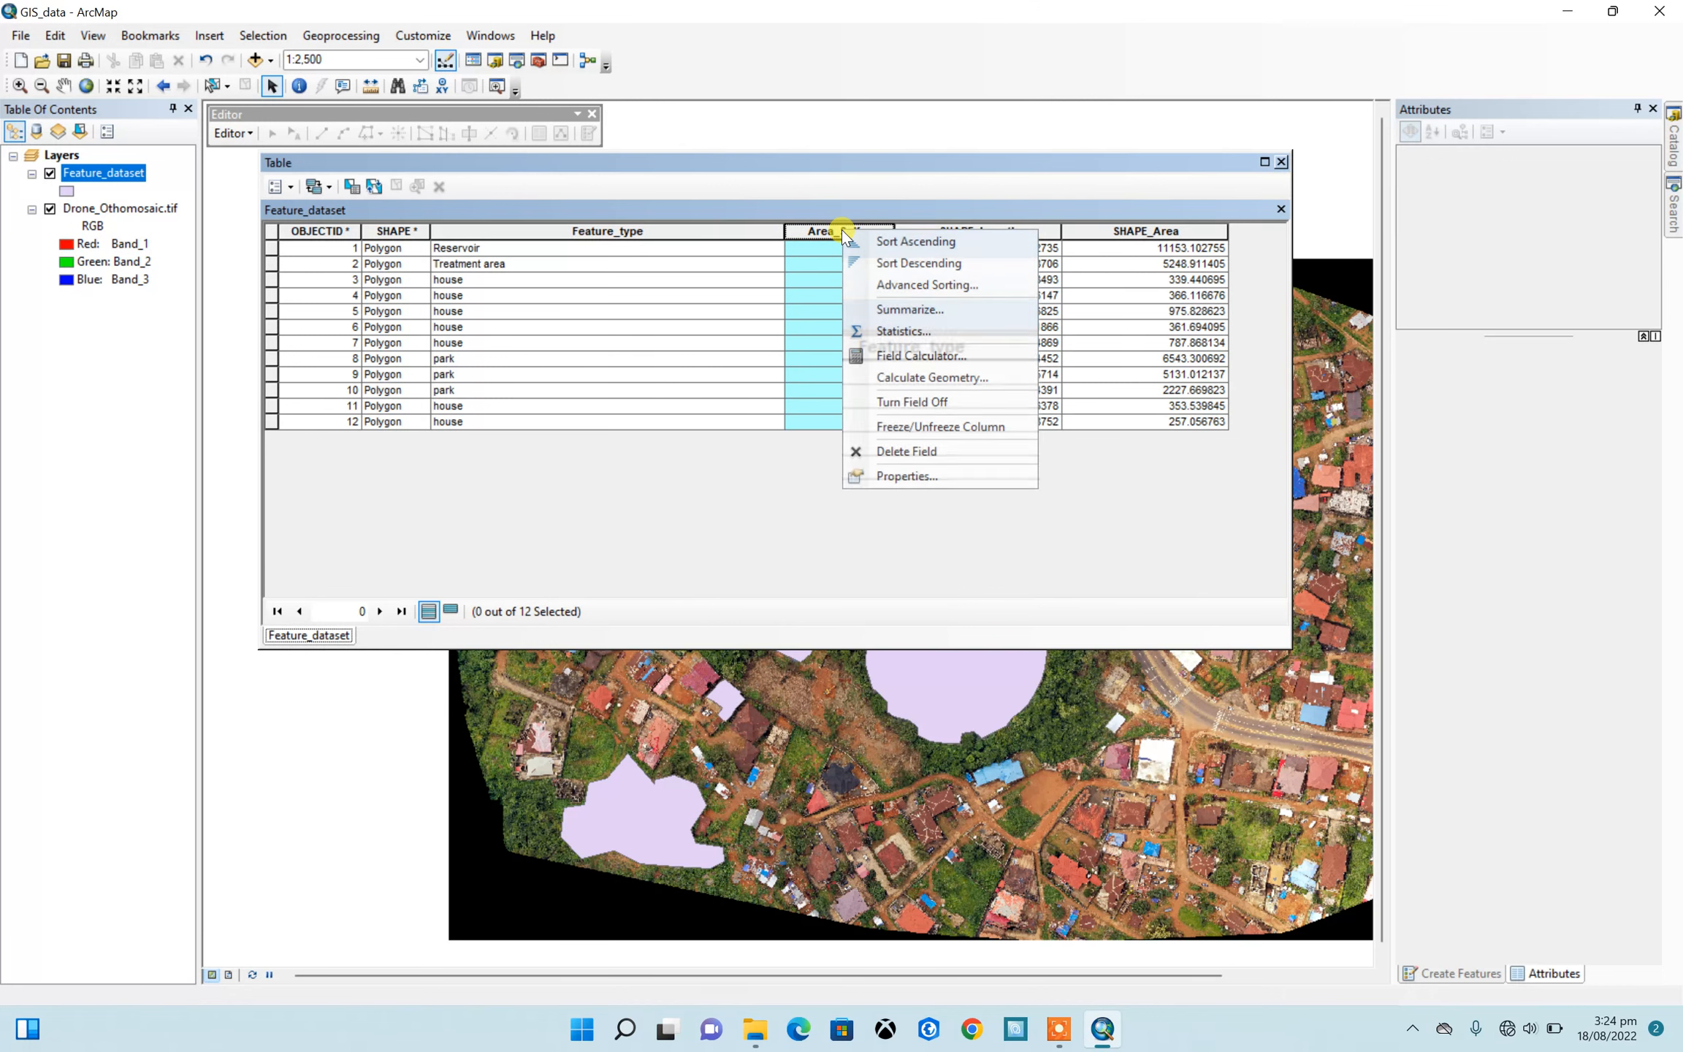
pyautogui.click(881, 477)
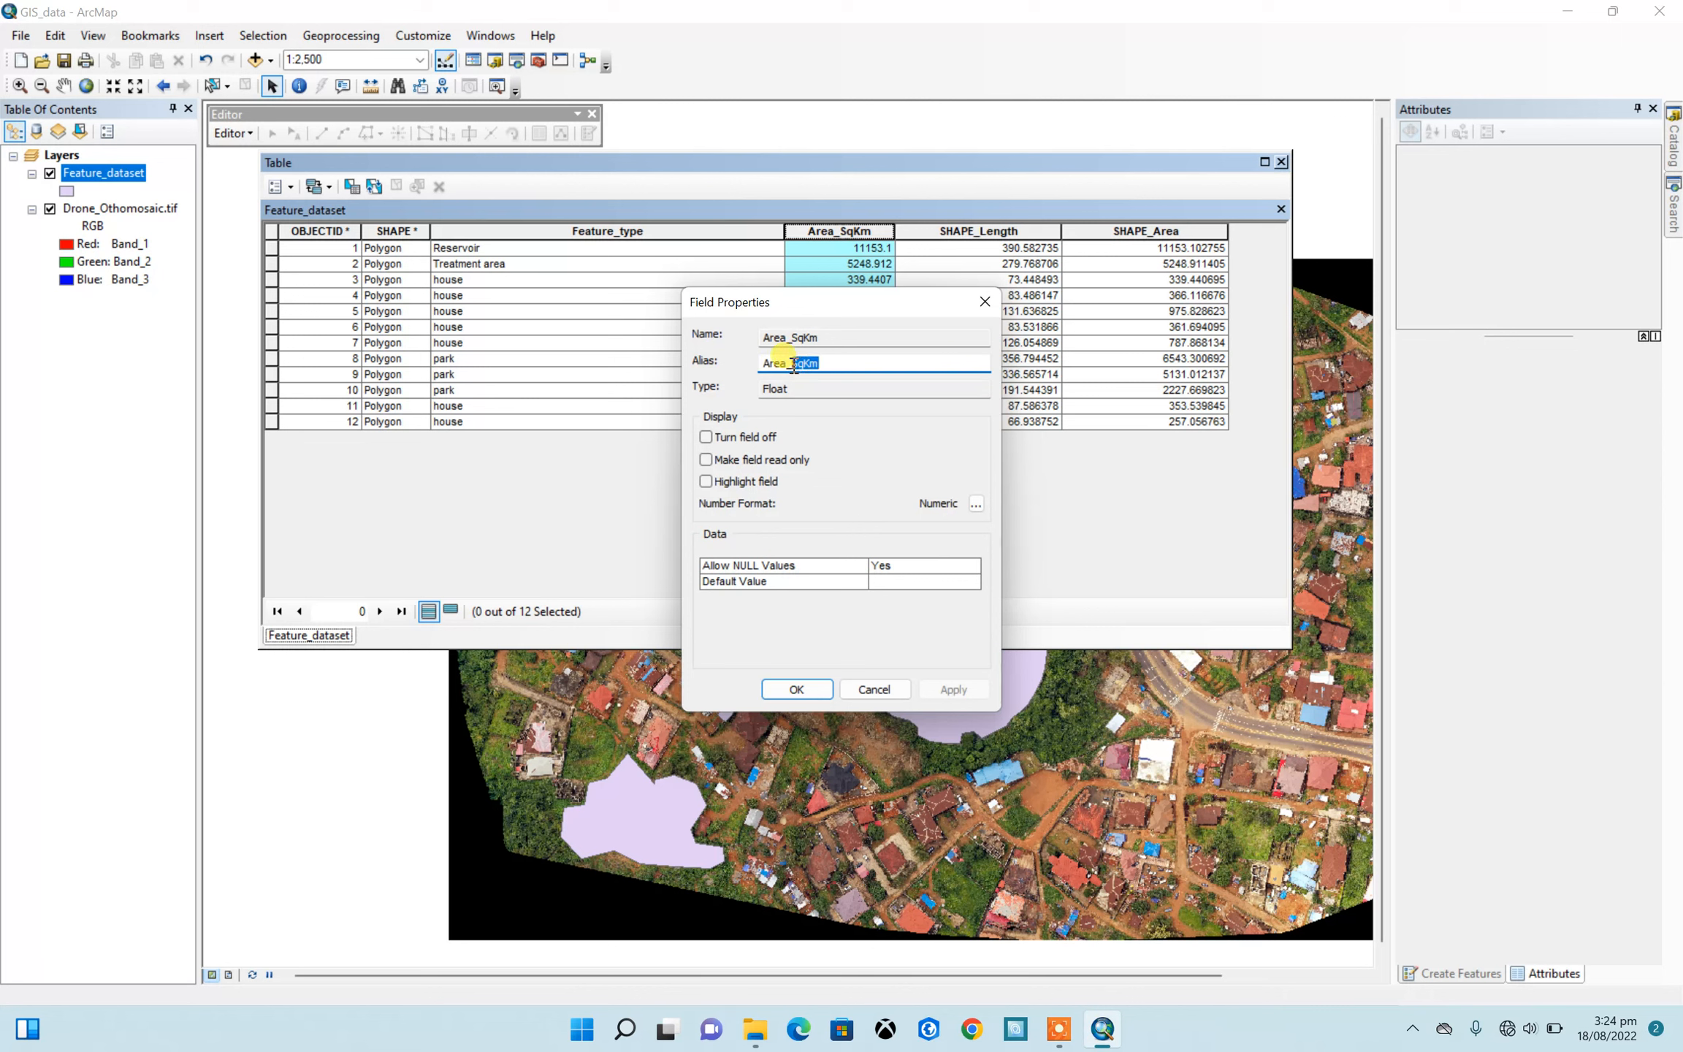
pyautogui.write('s')
pyautogui.click(797, 689)
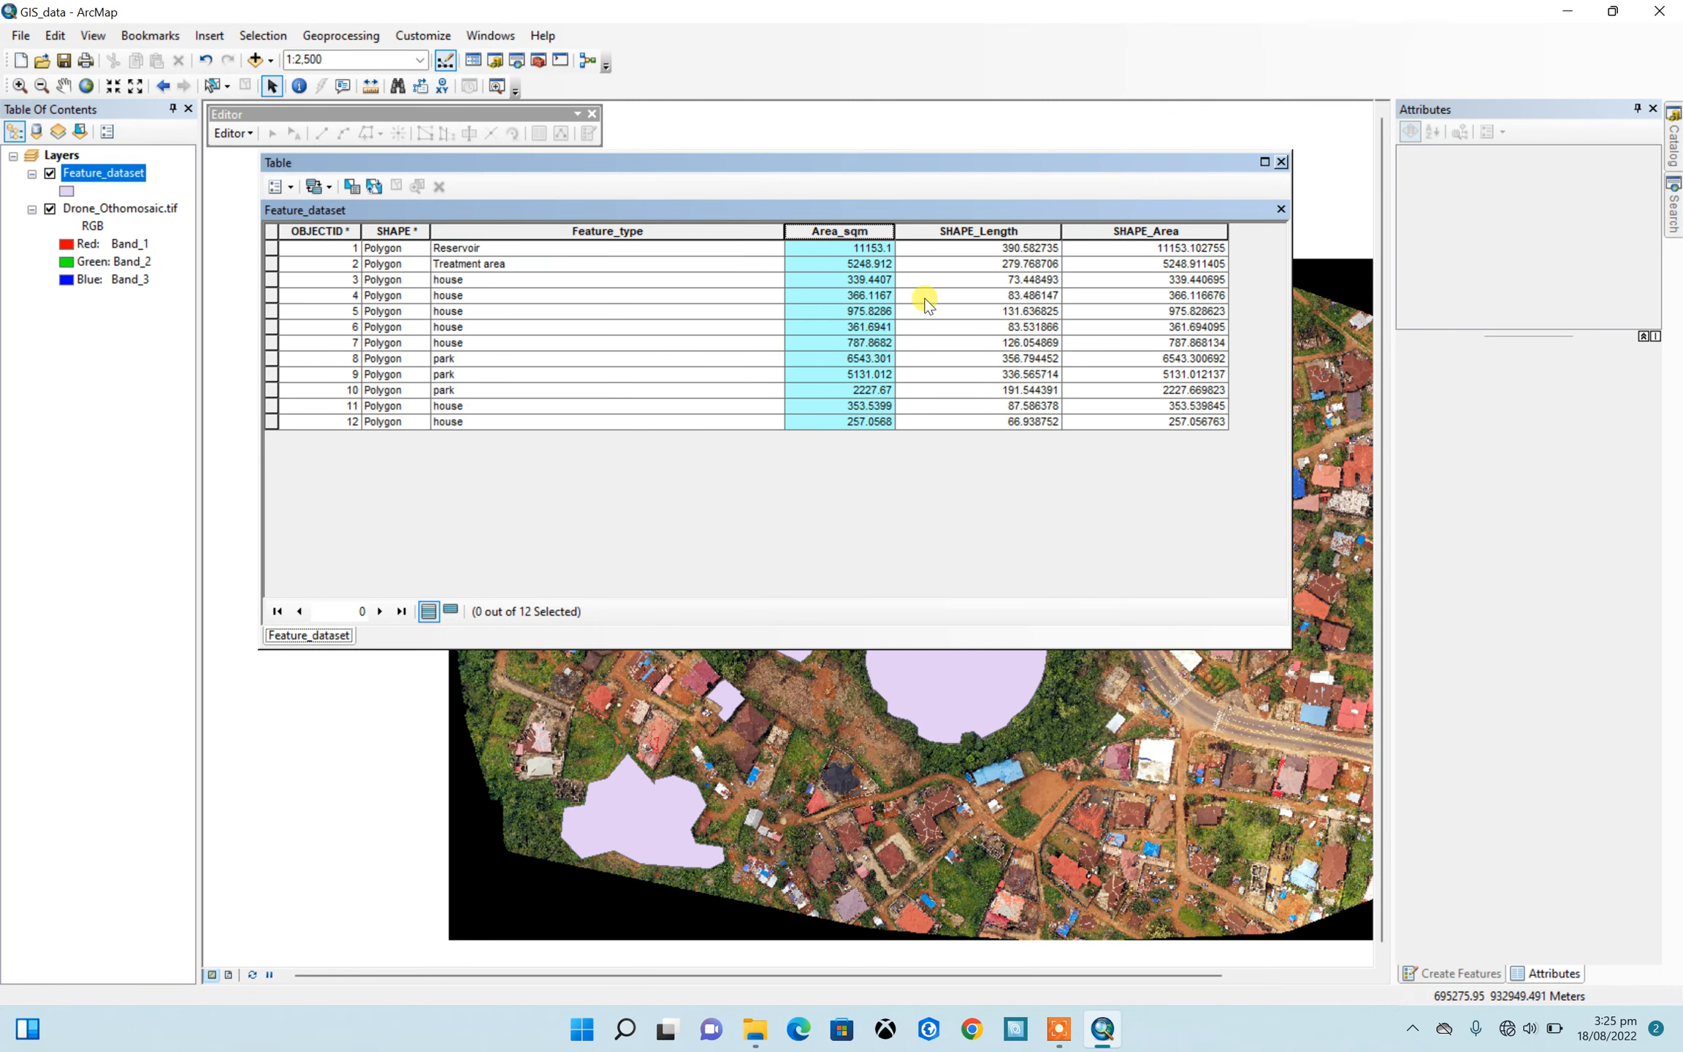
pyautogui.click(1282, 162)
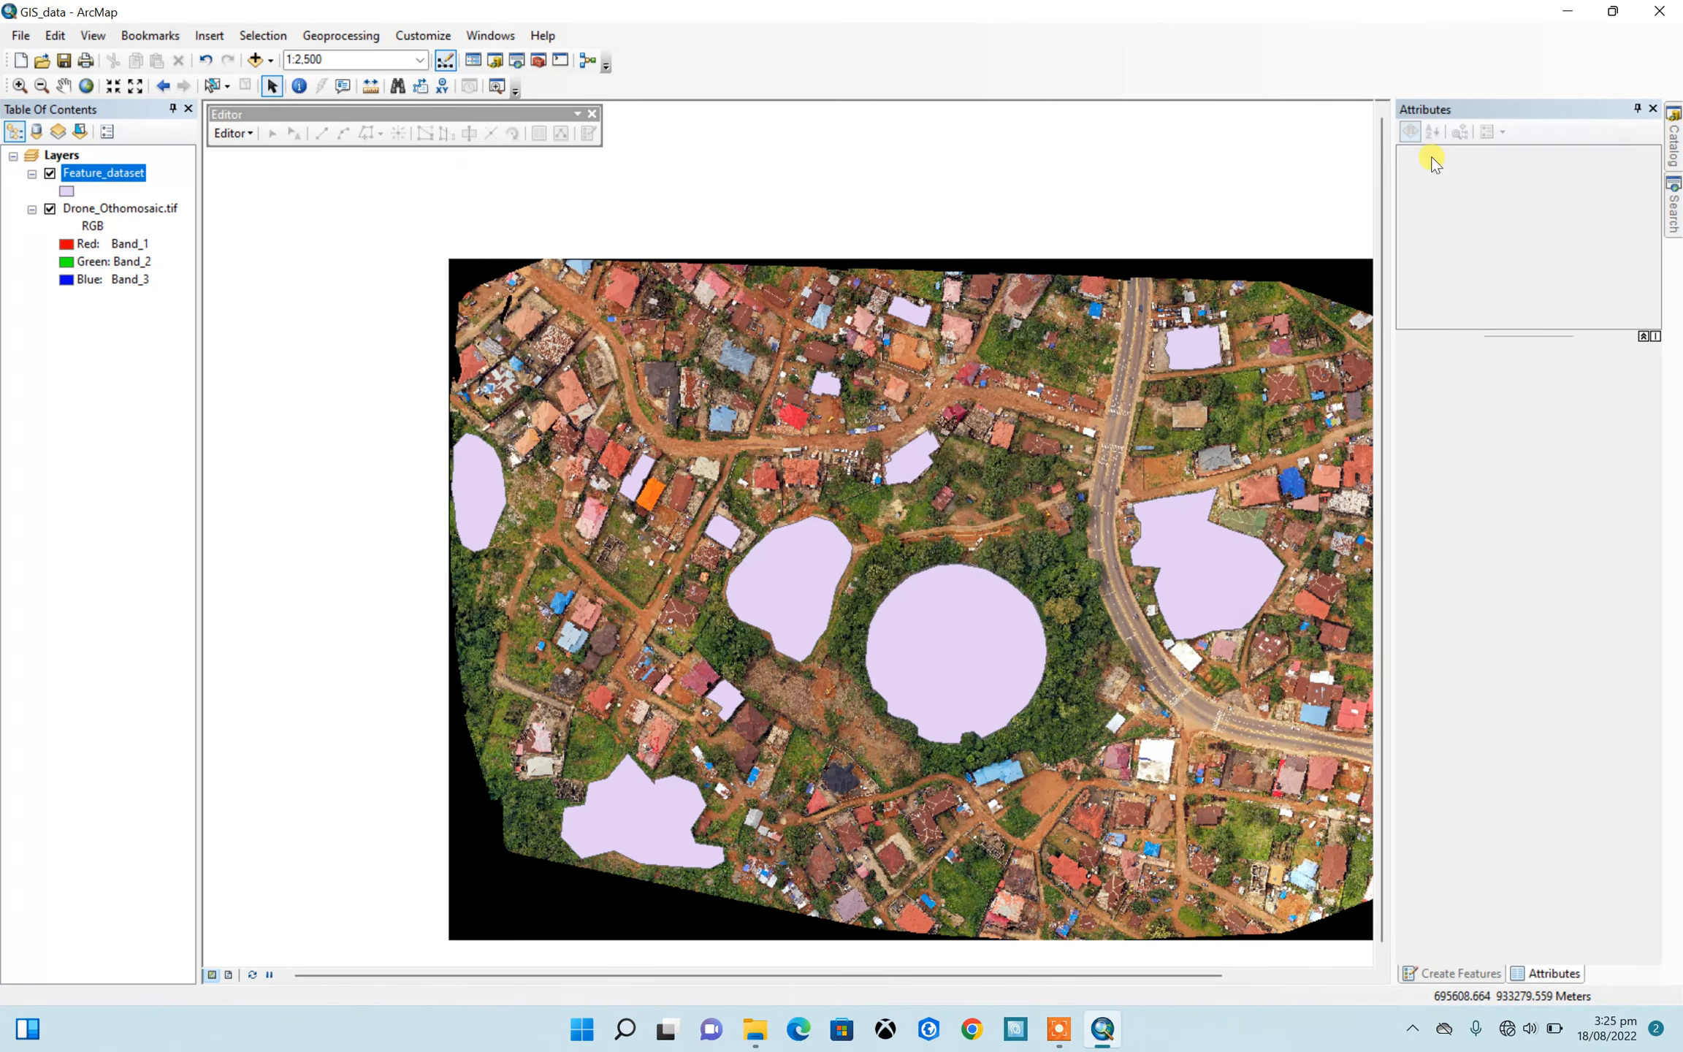
# Step: Start a new feature class named Road_network in gis_data.gdb with Line Features as its type
pyautogui.click(1674, 154)
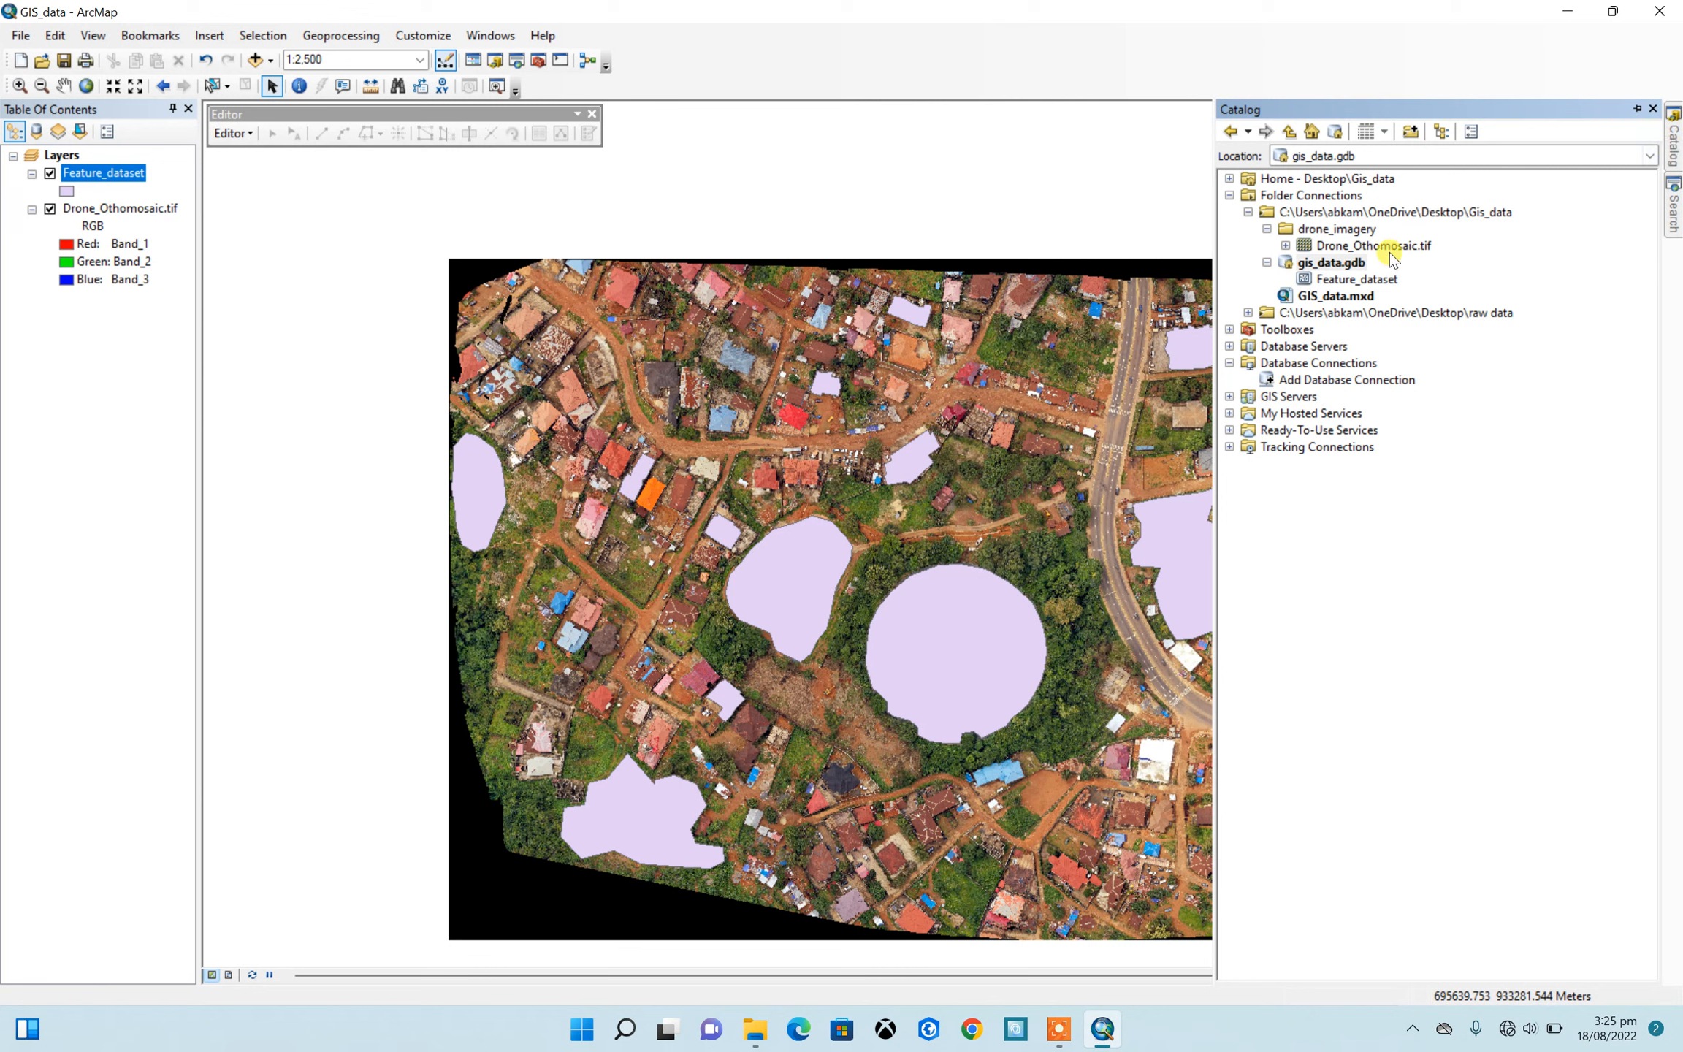
pyautogui.click(1347, 265)
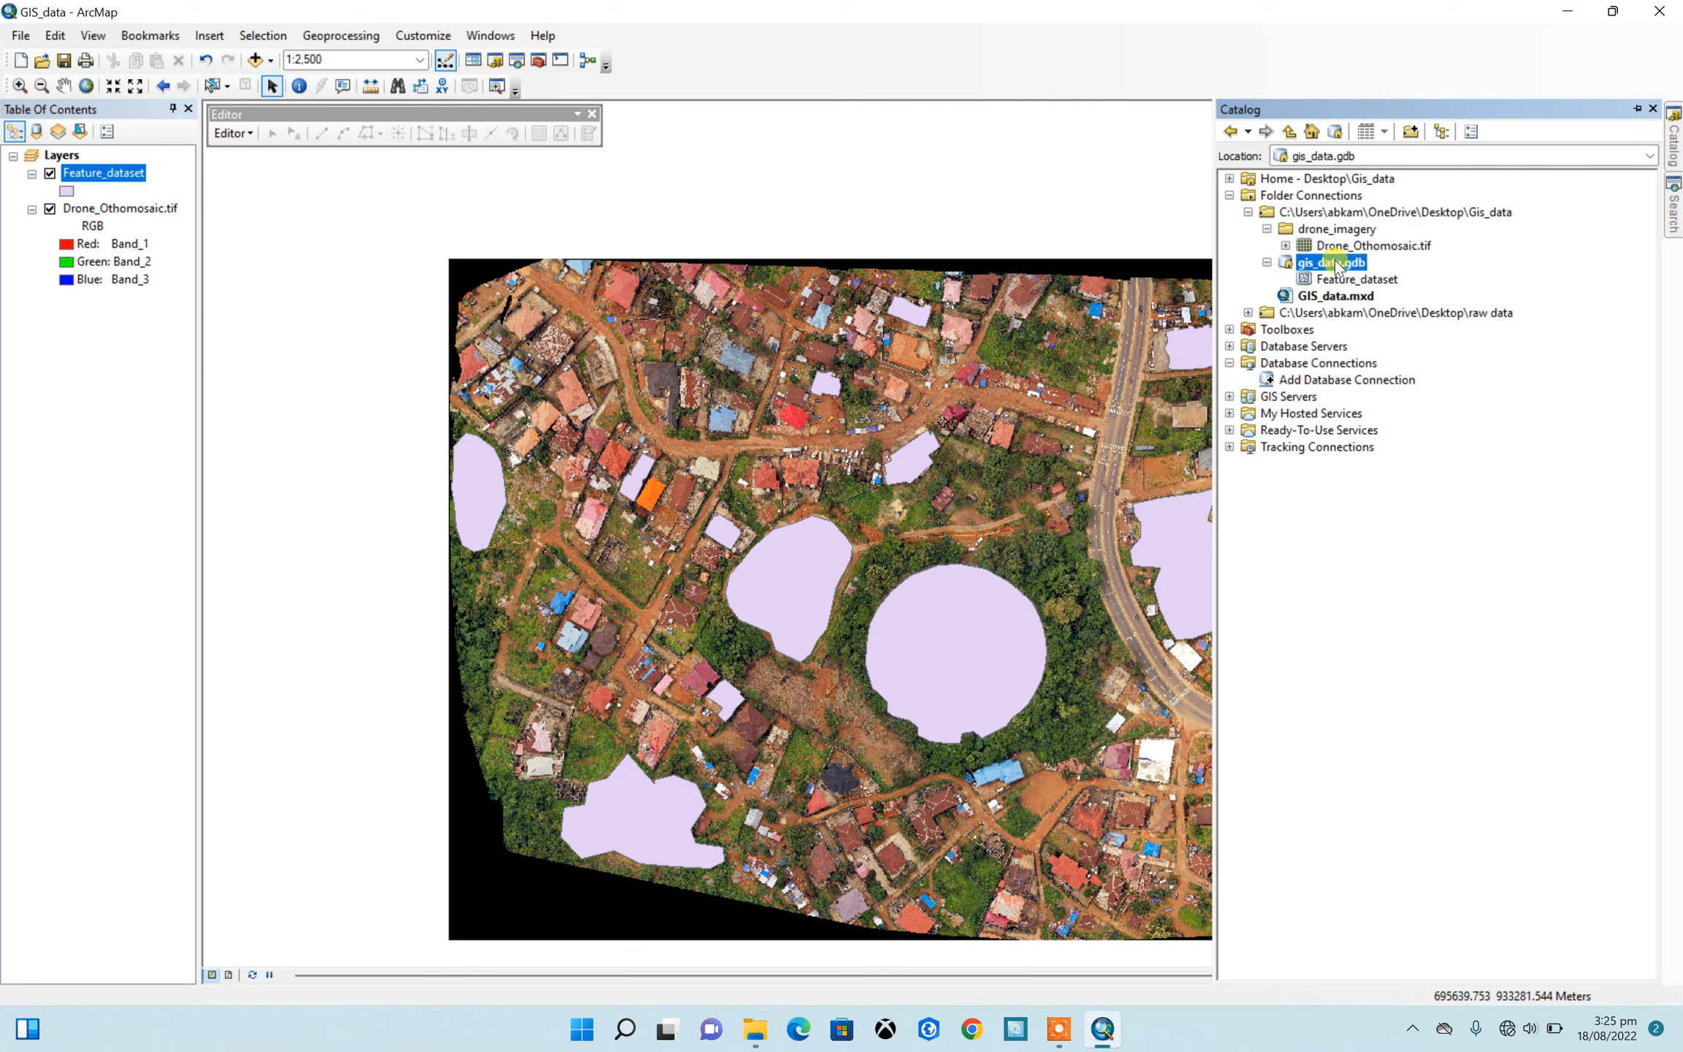
pyautogui.rightClick(1334, 264)
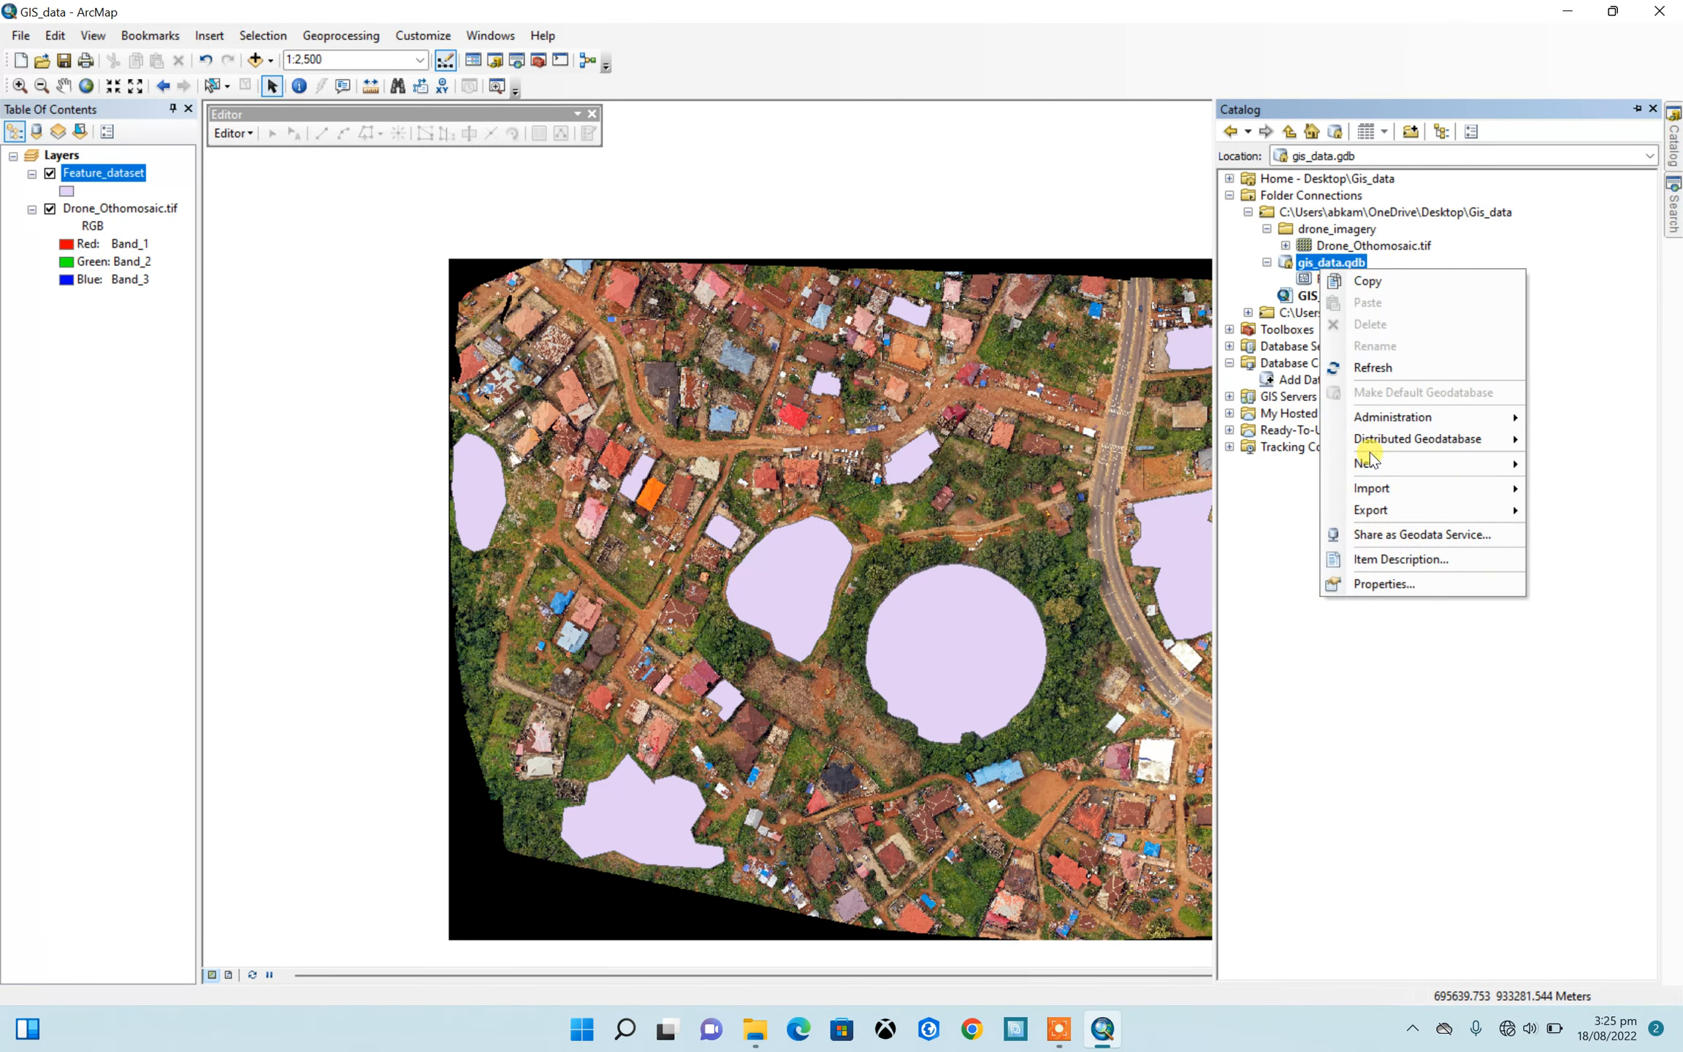
pyautogui.moveTo(1367, 463)
pyautogui.click(1229, 487)
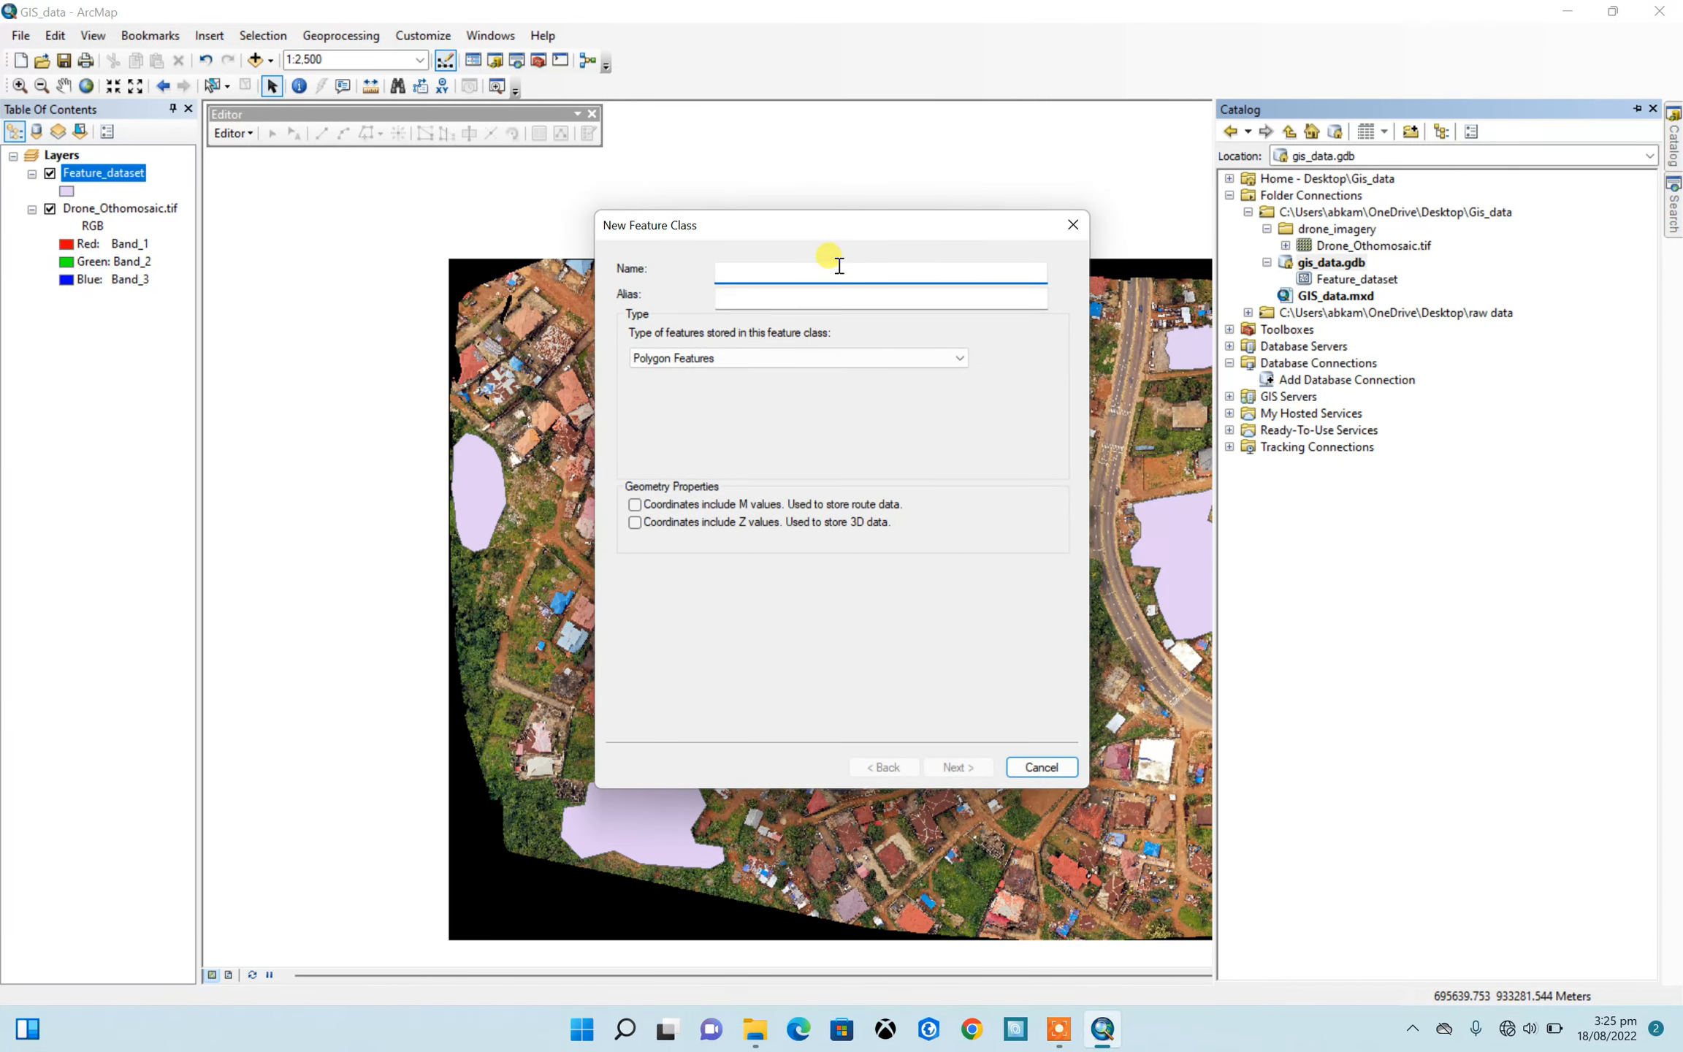
pyautogui.write('Road_network')
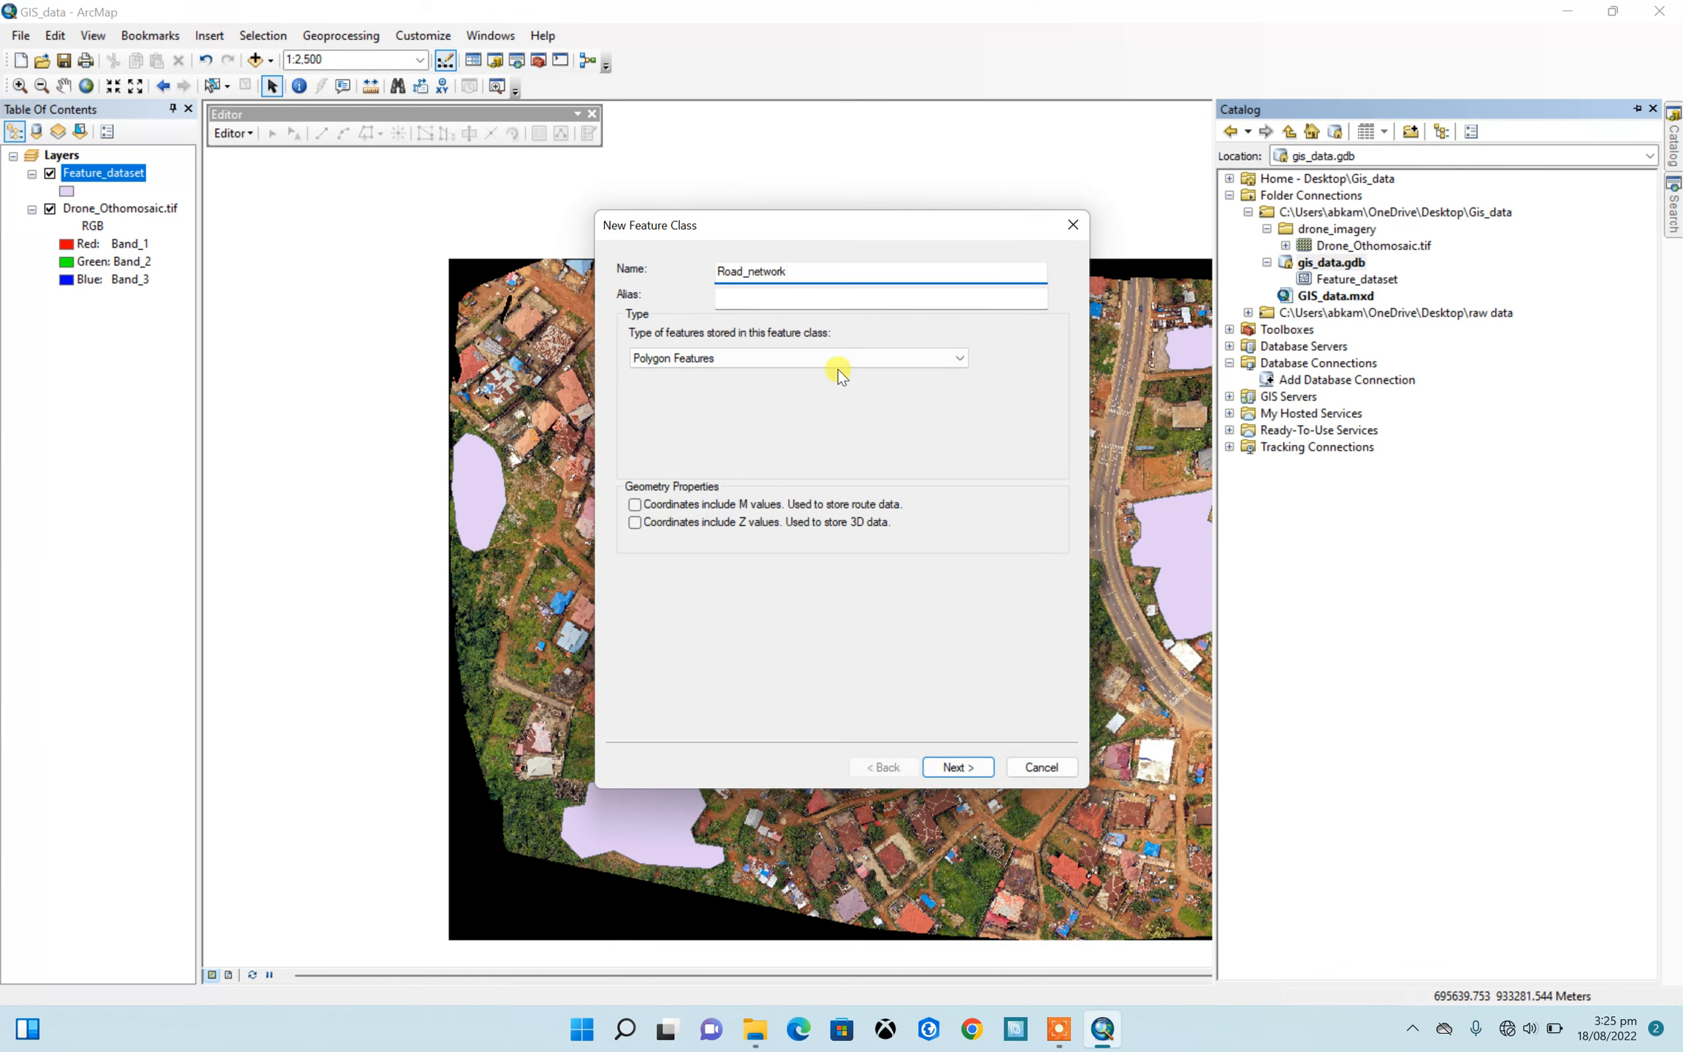
pyautogui.click(796, 358)
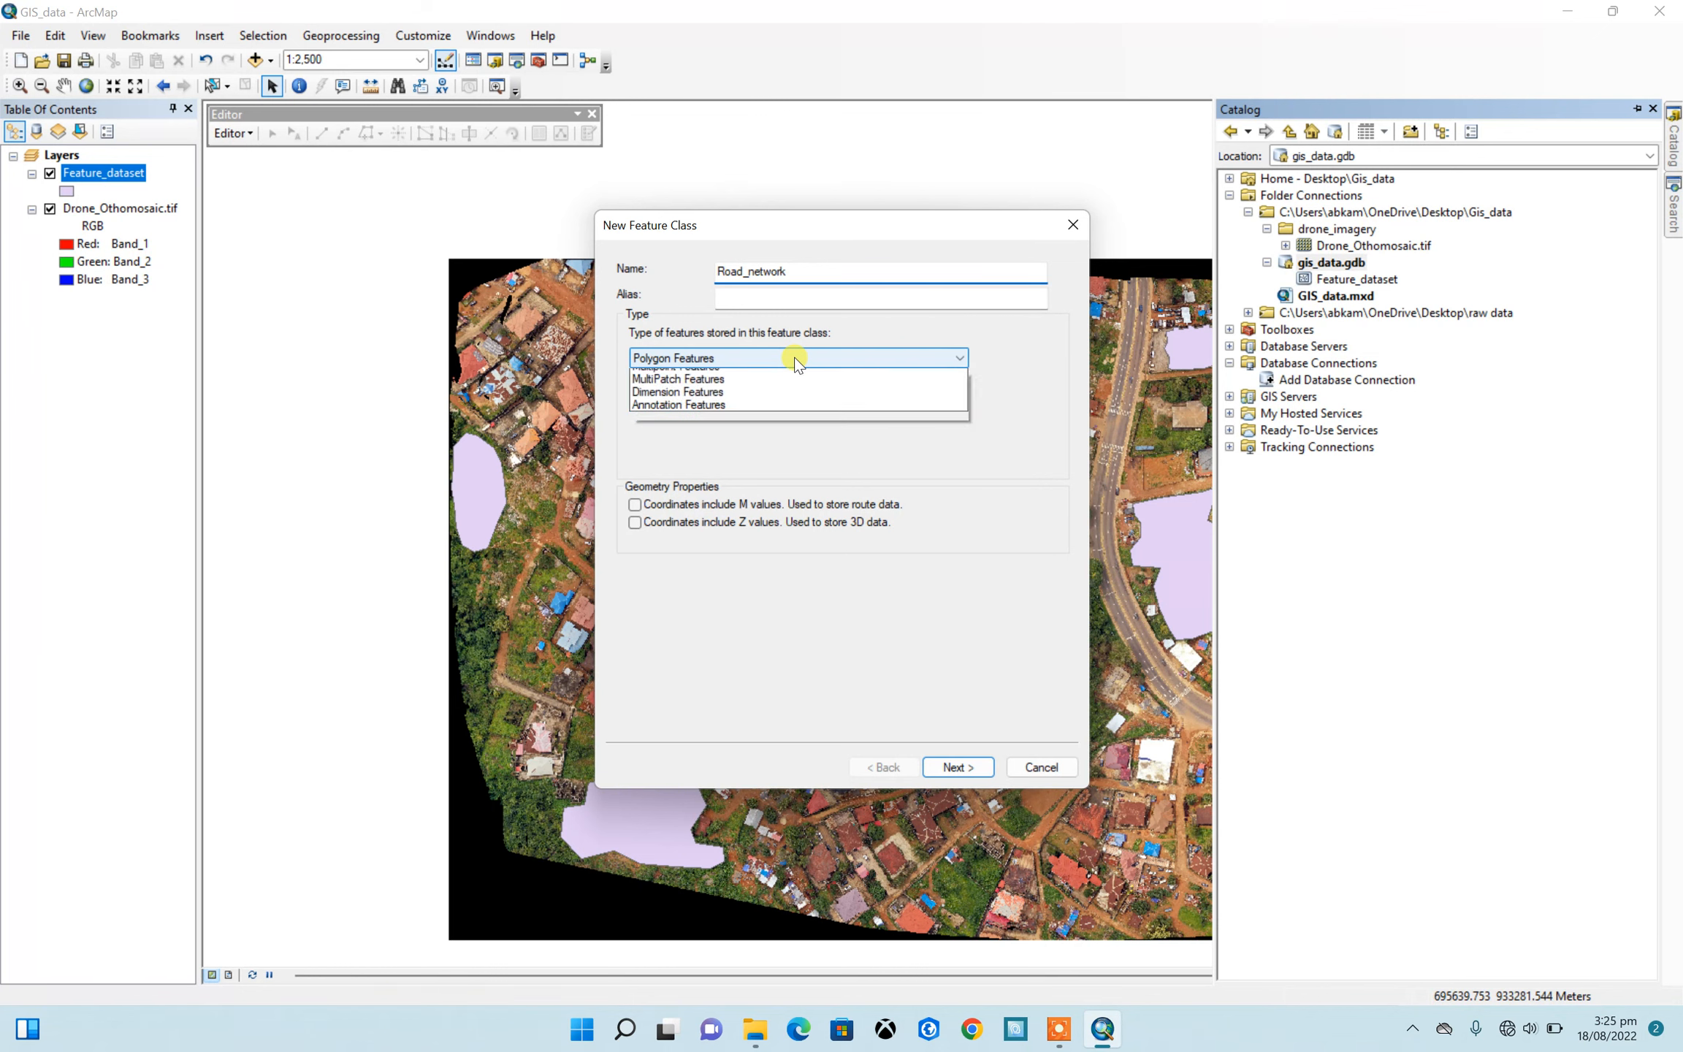
pyautogui.click(742, 389)
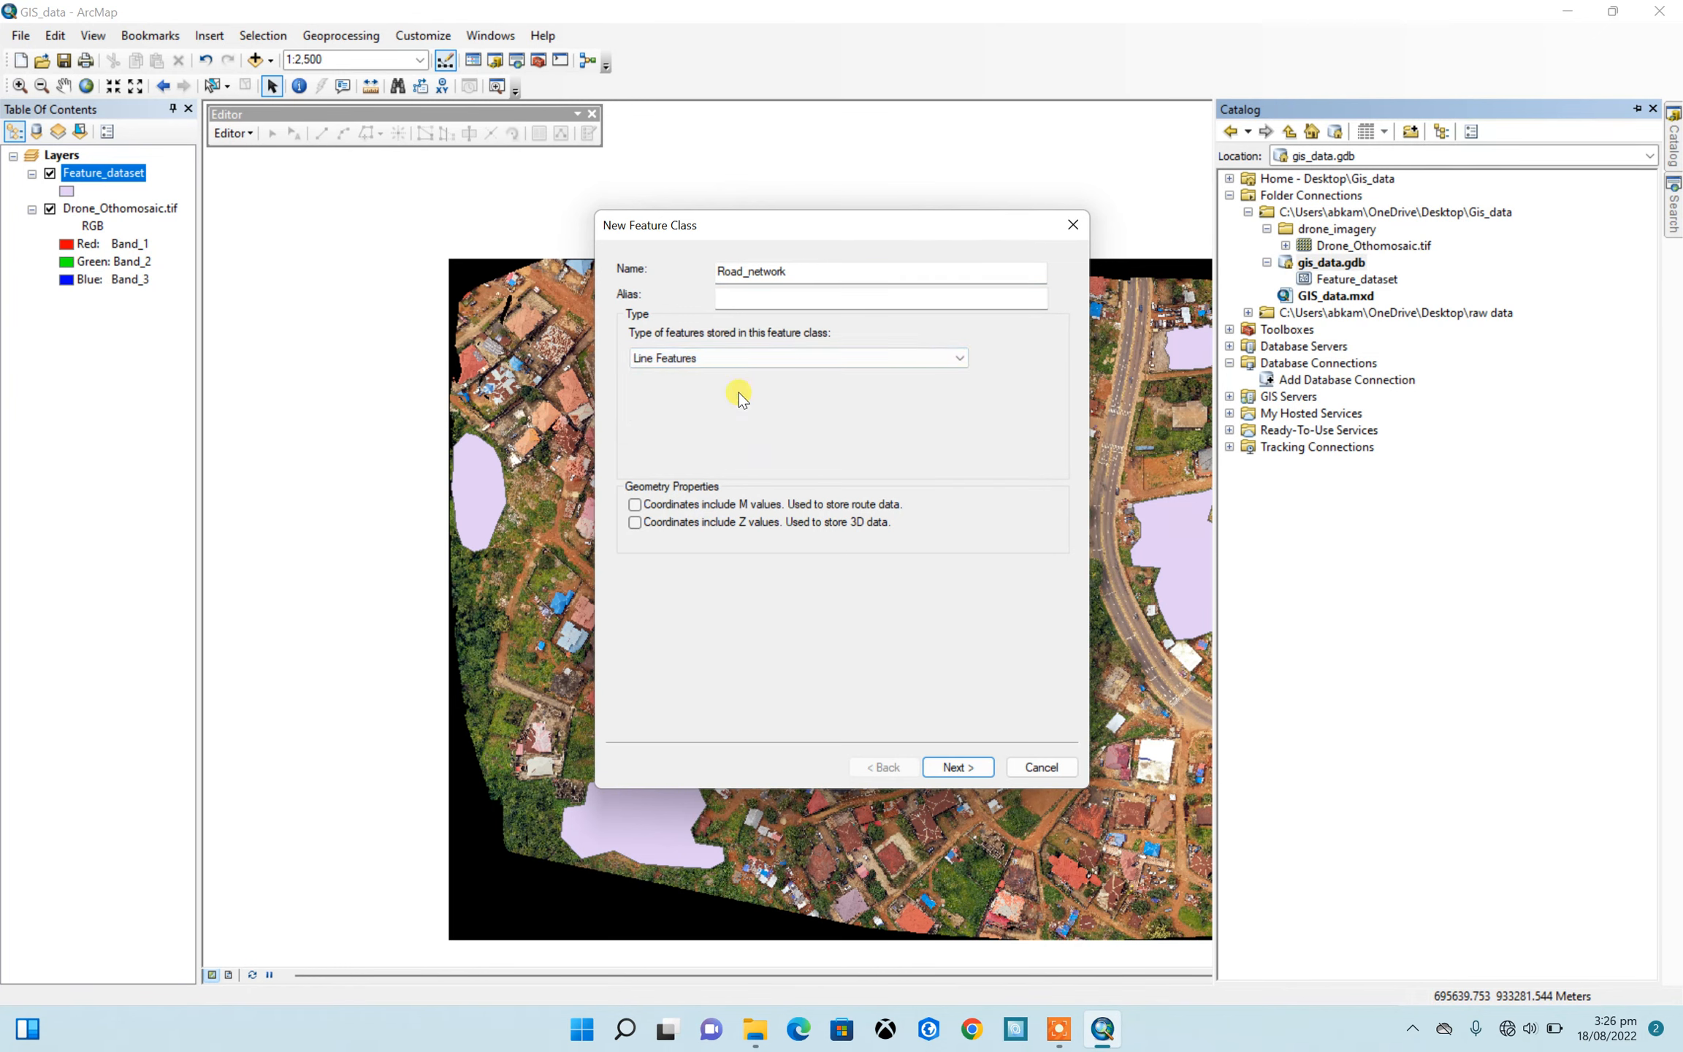
pyautogui.click(942, 767)
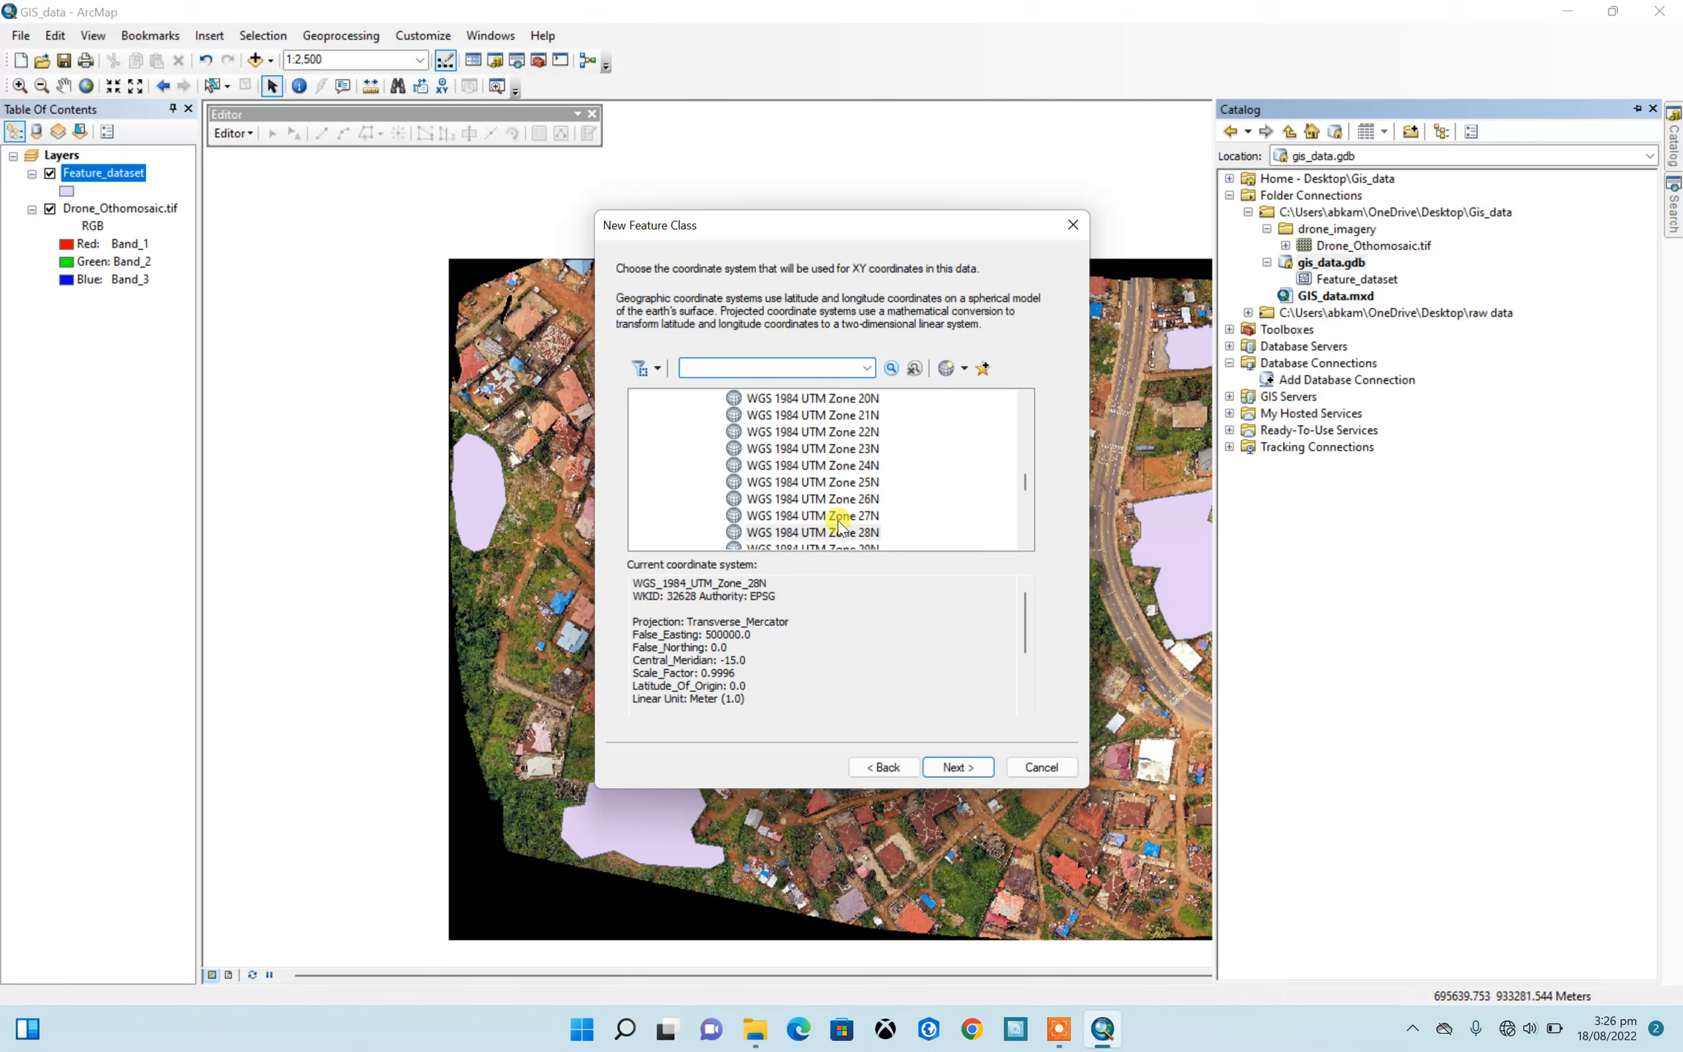
# Step: Assign the WGS 1984 UTM Zone 28N coordinate system to the new feature class and accept the default tolerance and storage configuration
pyautogui.click(838, 532)
pyautogui.click(957, 767)
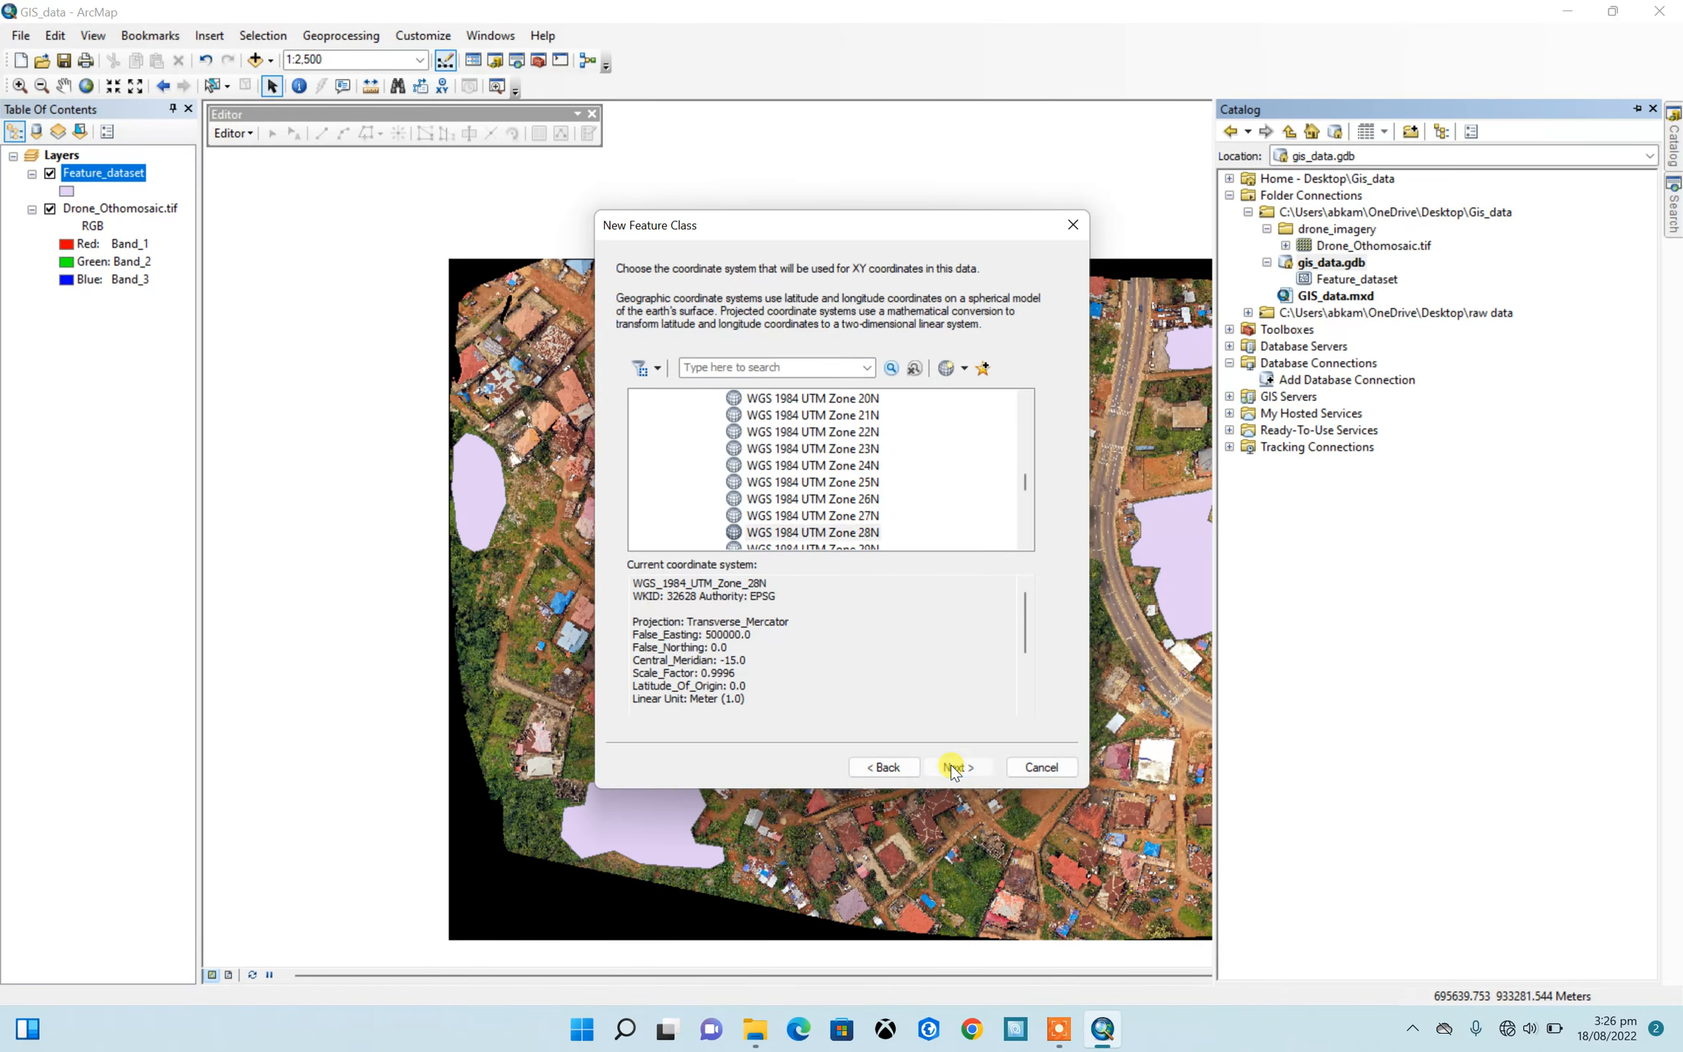
pyautogui.click(953, 769)
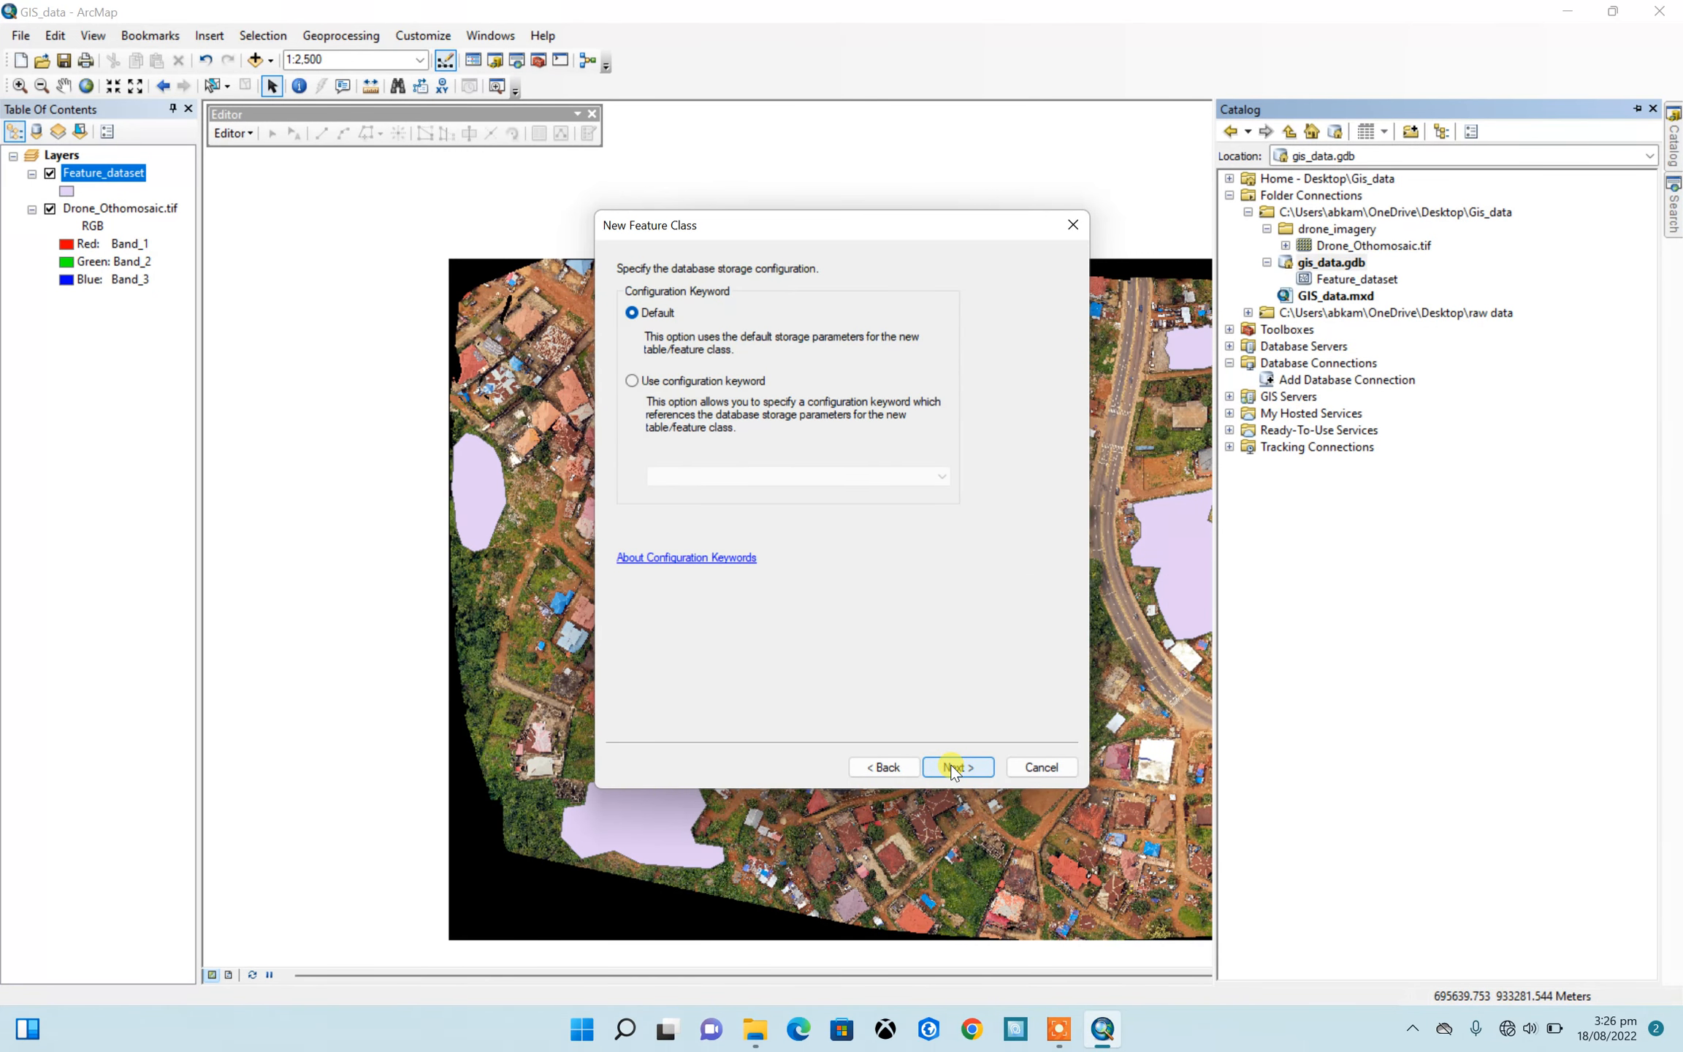
pyautogui.click(956, 767)
# Step: Add a Name field of type Text and finish creating the Road_network feature class
pyautogui.click(705, 319)
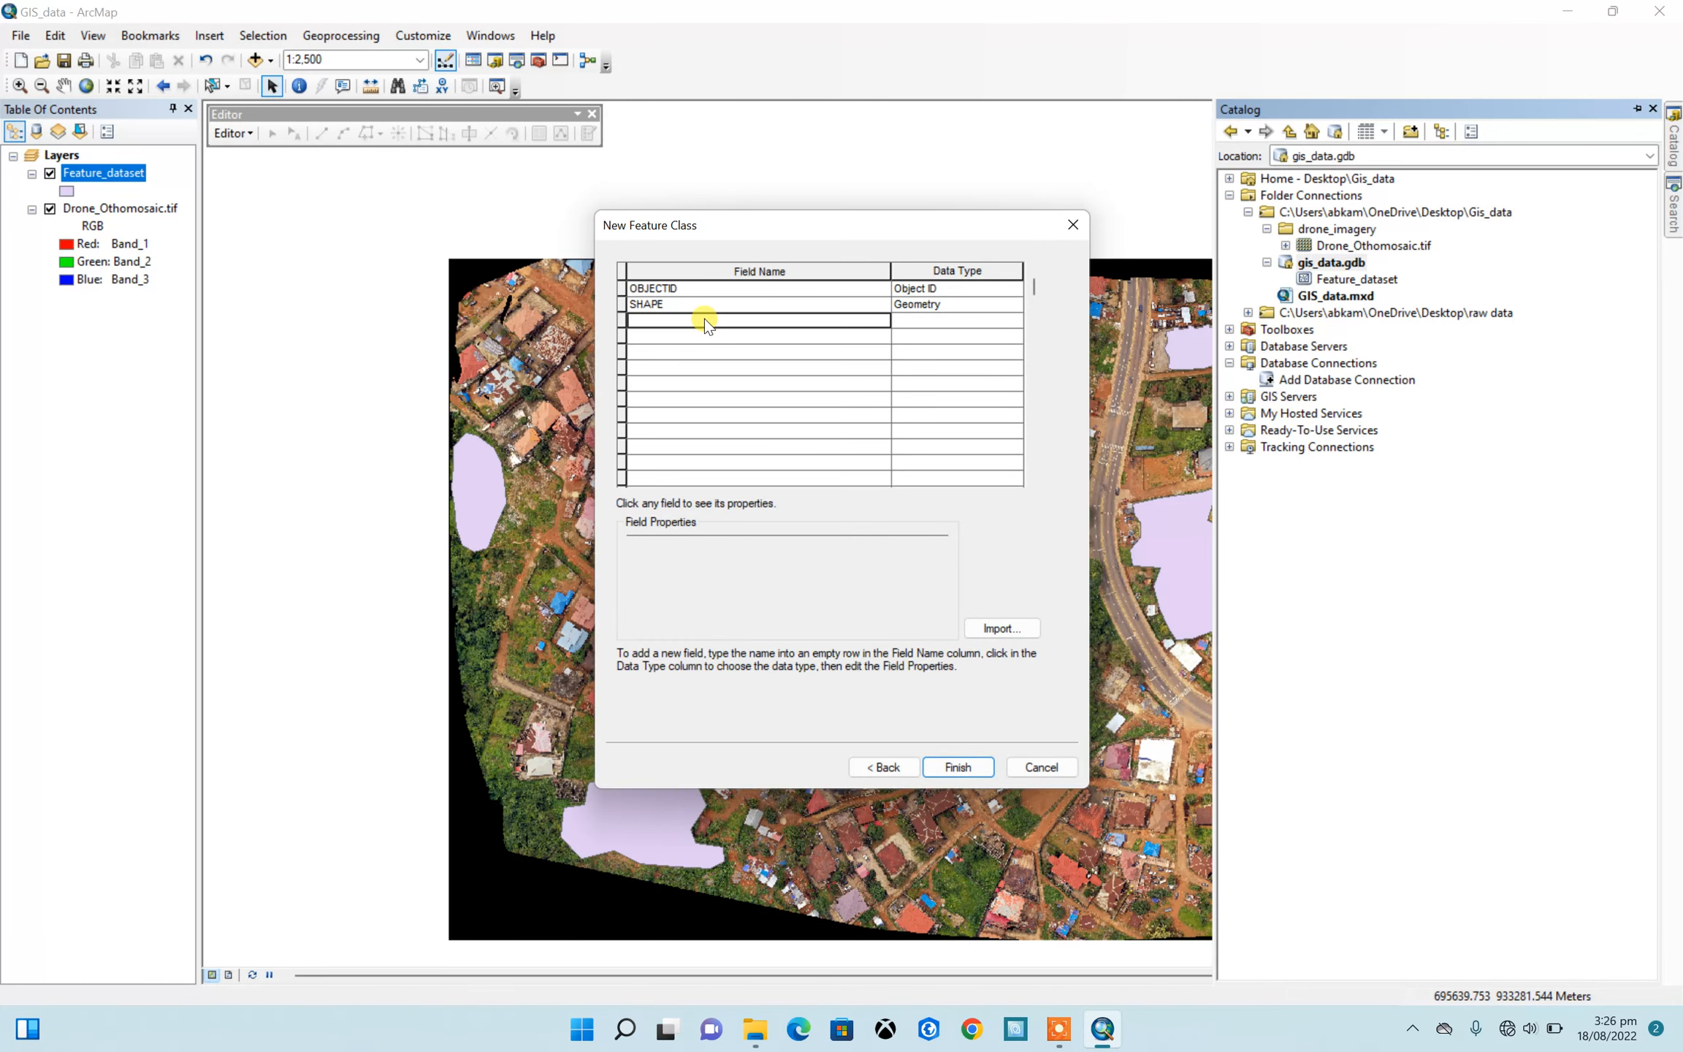
pyautogui.write('Name')
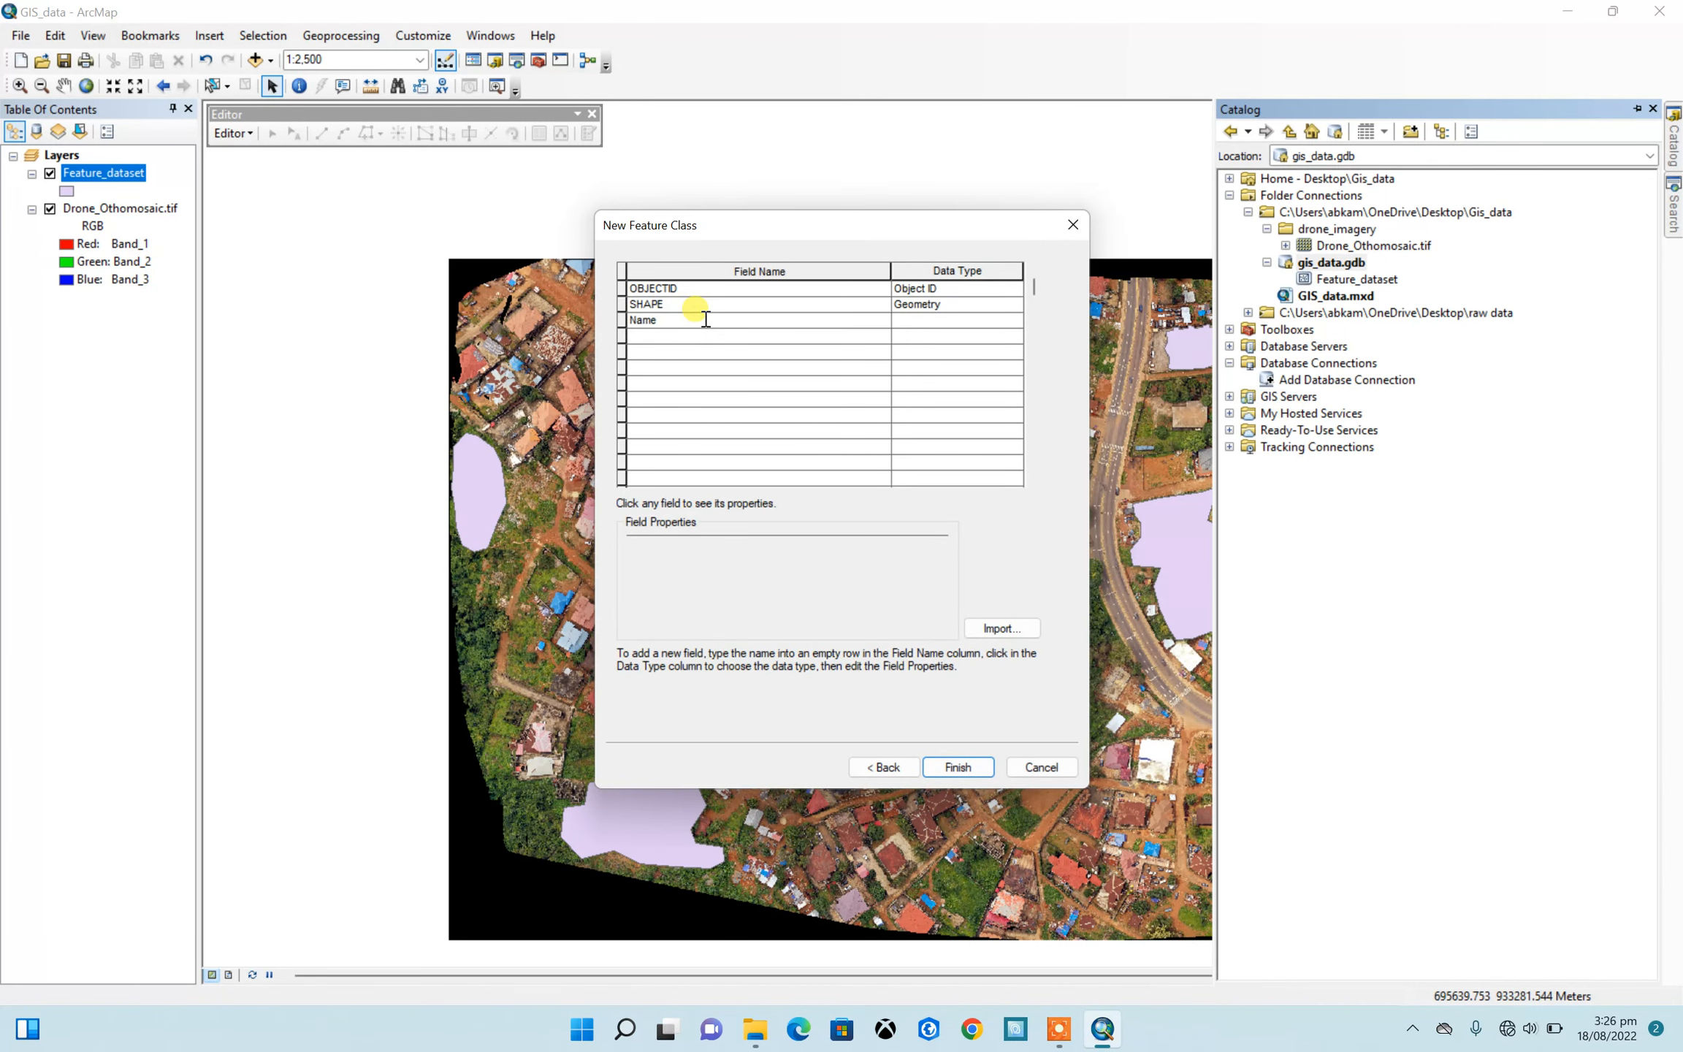
pyautogui.click(903, 321)
pyautogui.click(911, 322)
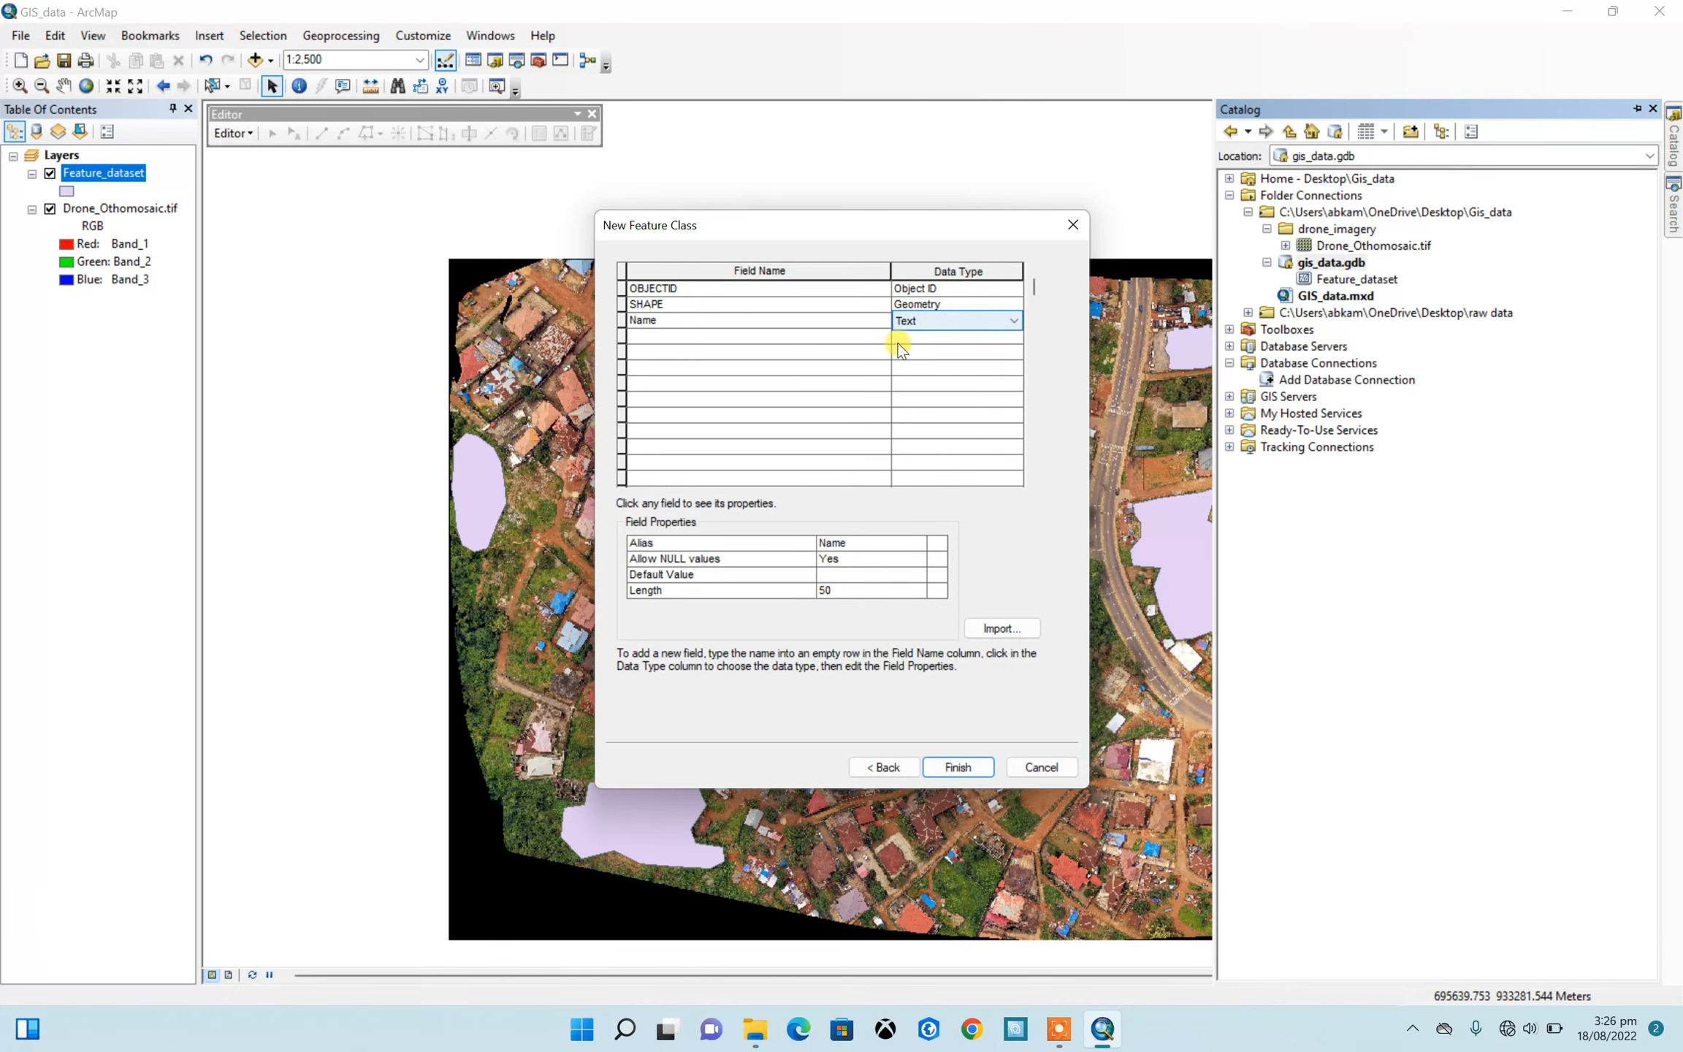
pyautogui.click(944, 818)
pyautogui.click(955, 768)
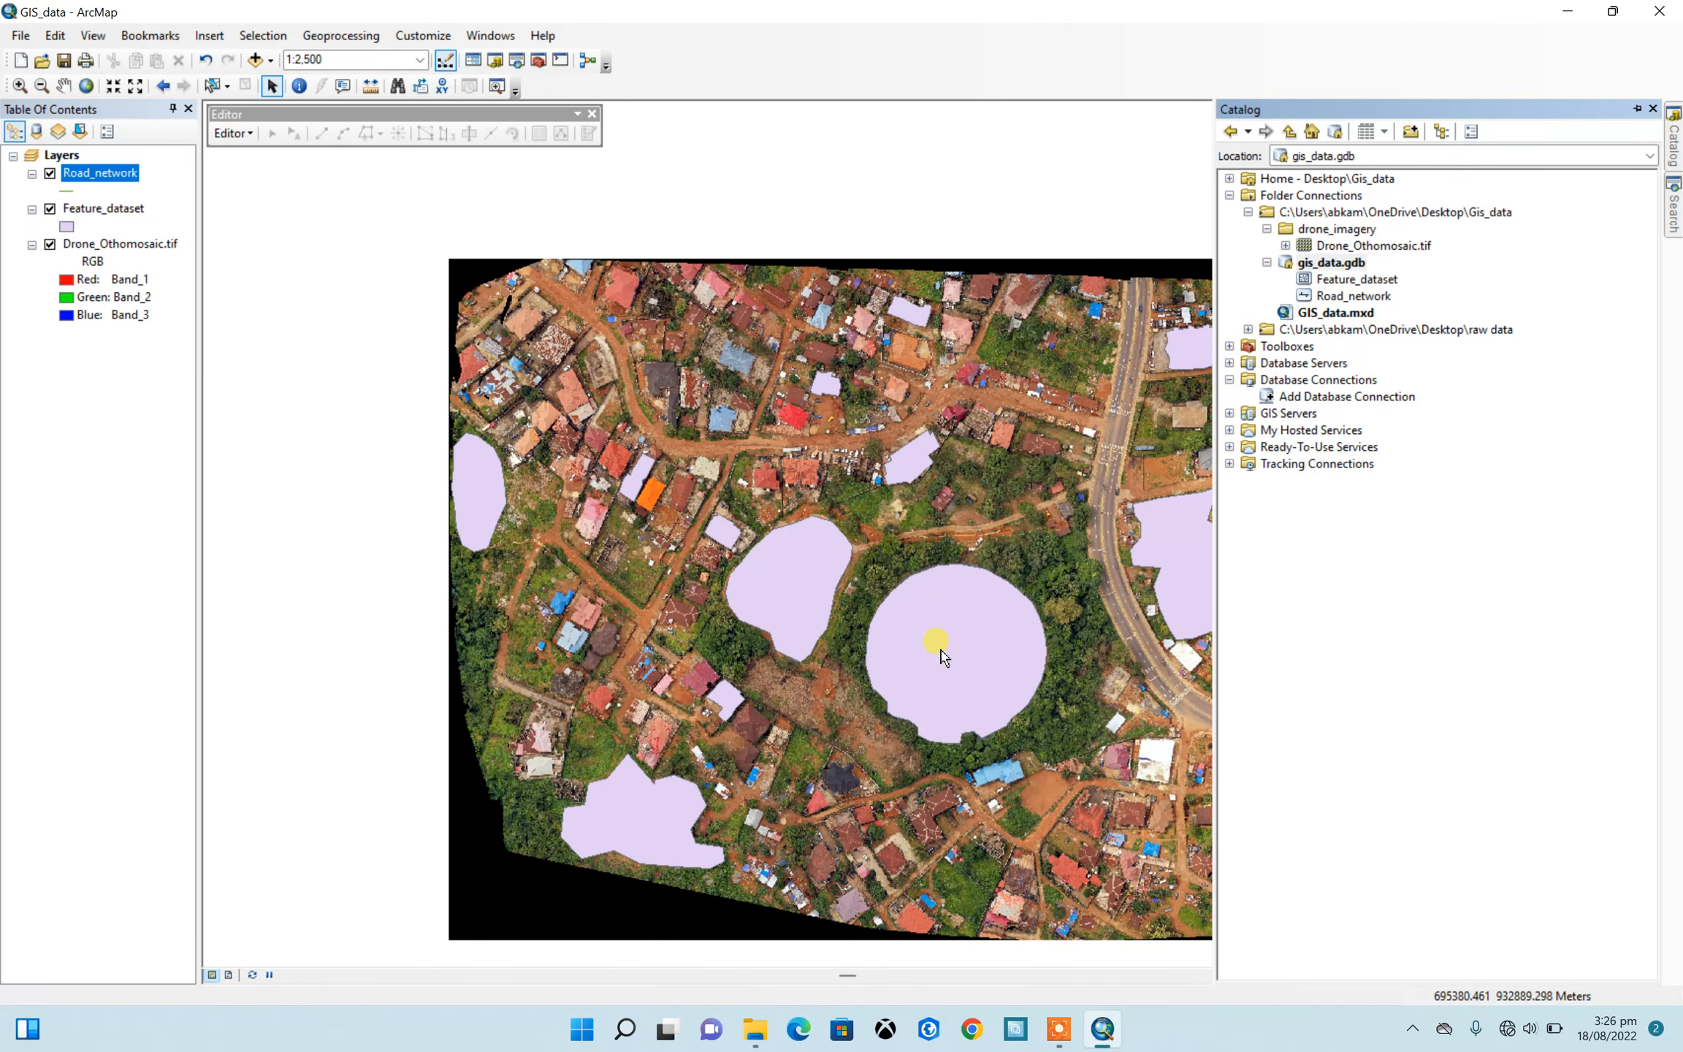
# Step: Start an editing session on the Road_network layer
pyautogui.scroll(1, 661, 427)
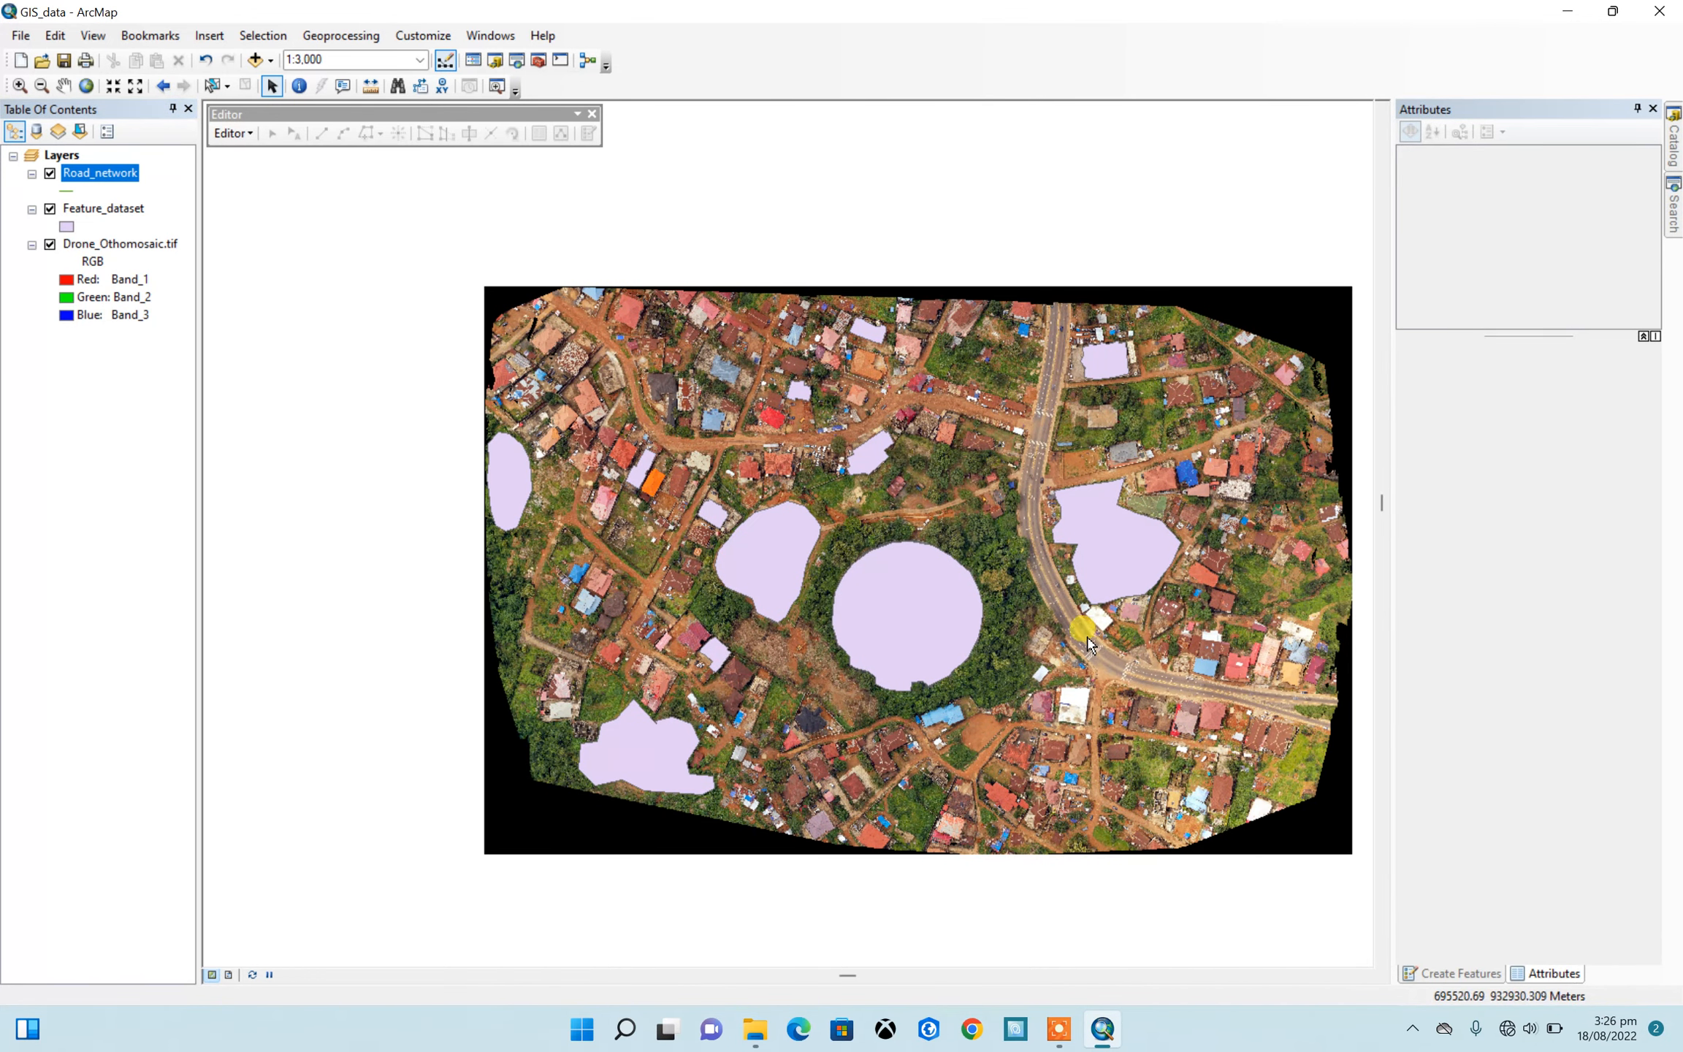
pyautogui.click(96, 210)
pyautogui.click(100, 175)
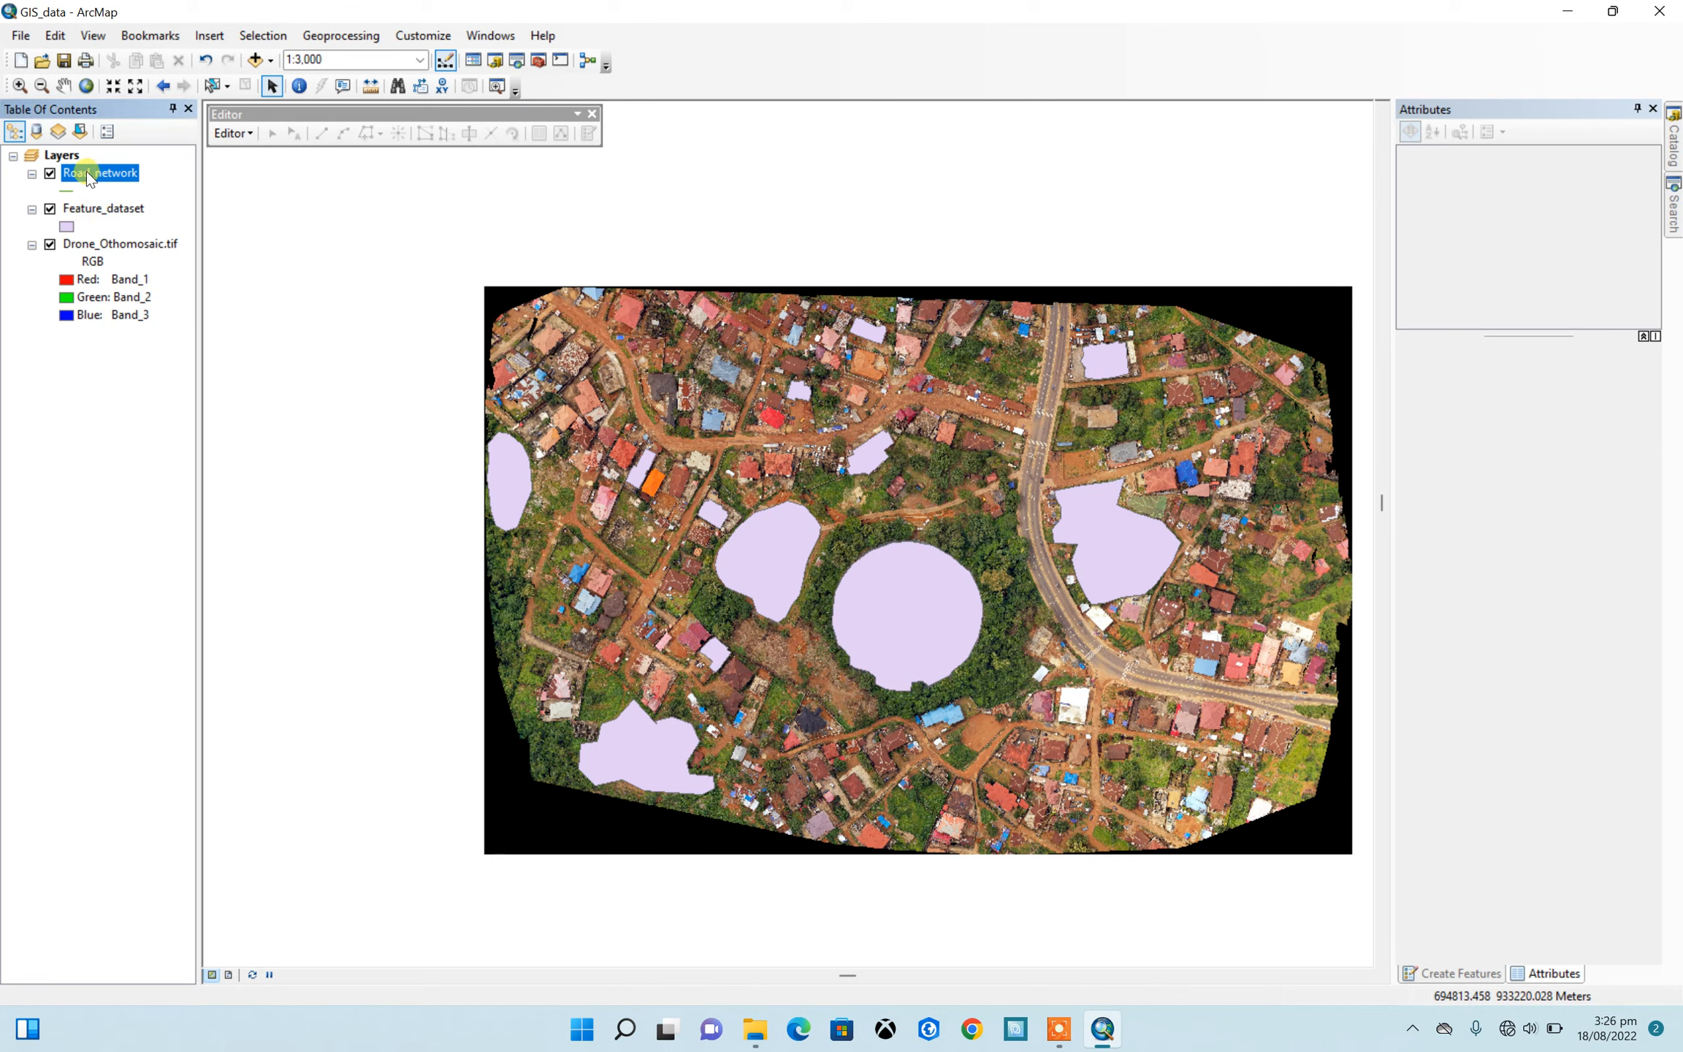
pyautogui.rightClick(96, 180)
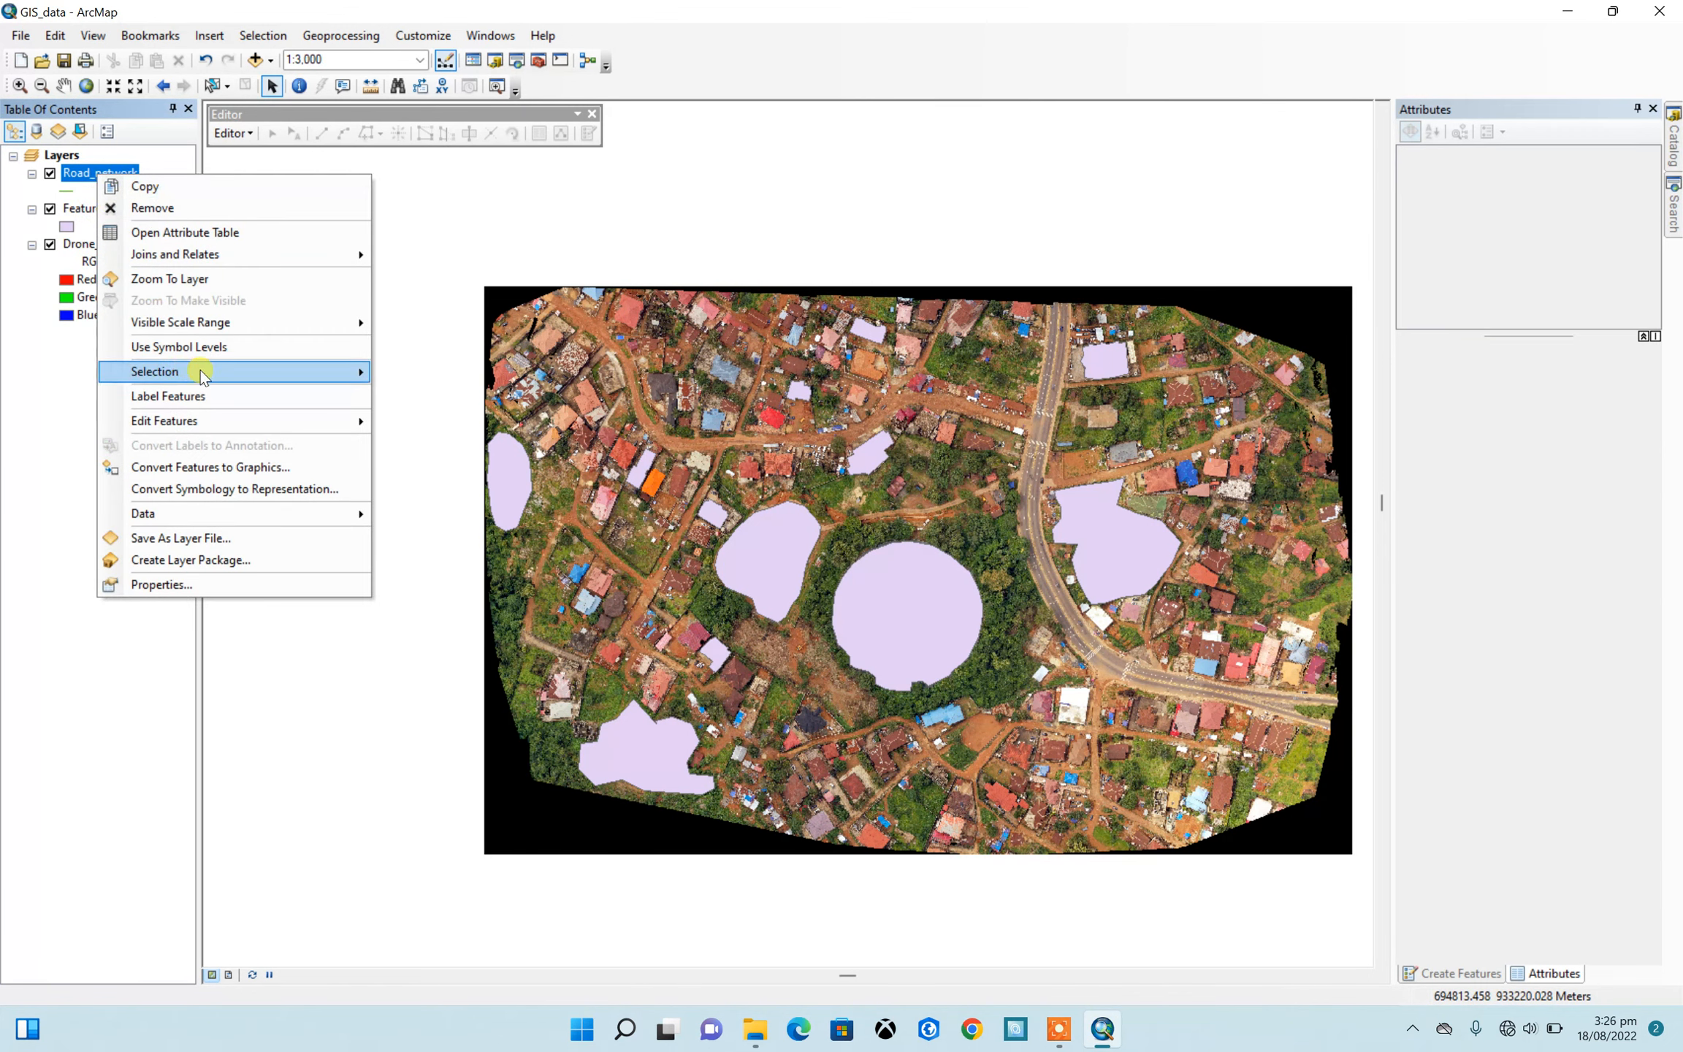
pyautogui.moveTo(278, 421)
pyautogui.click(435, 420)
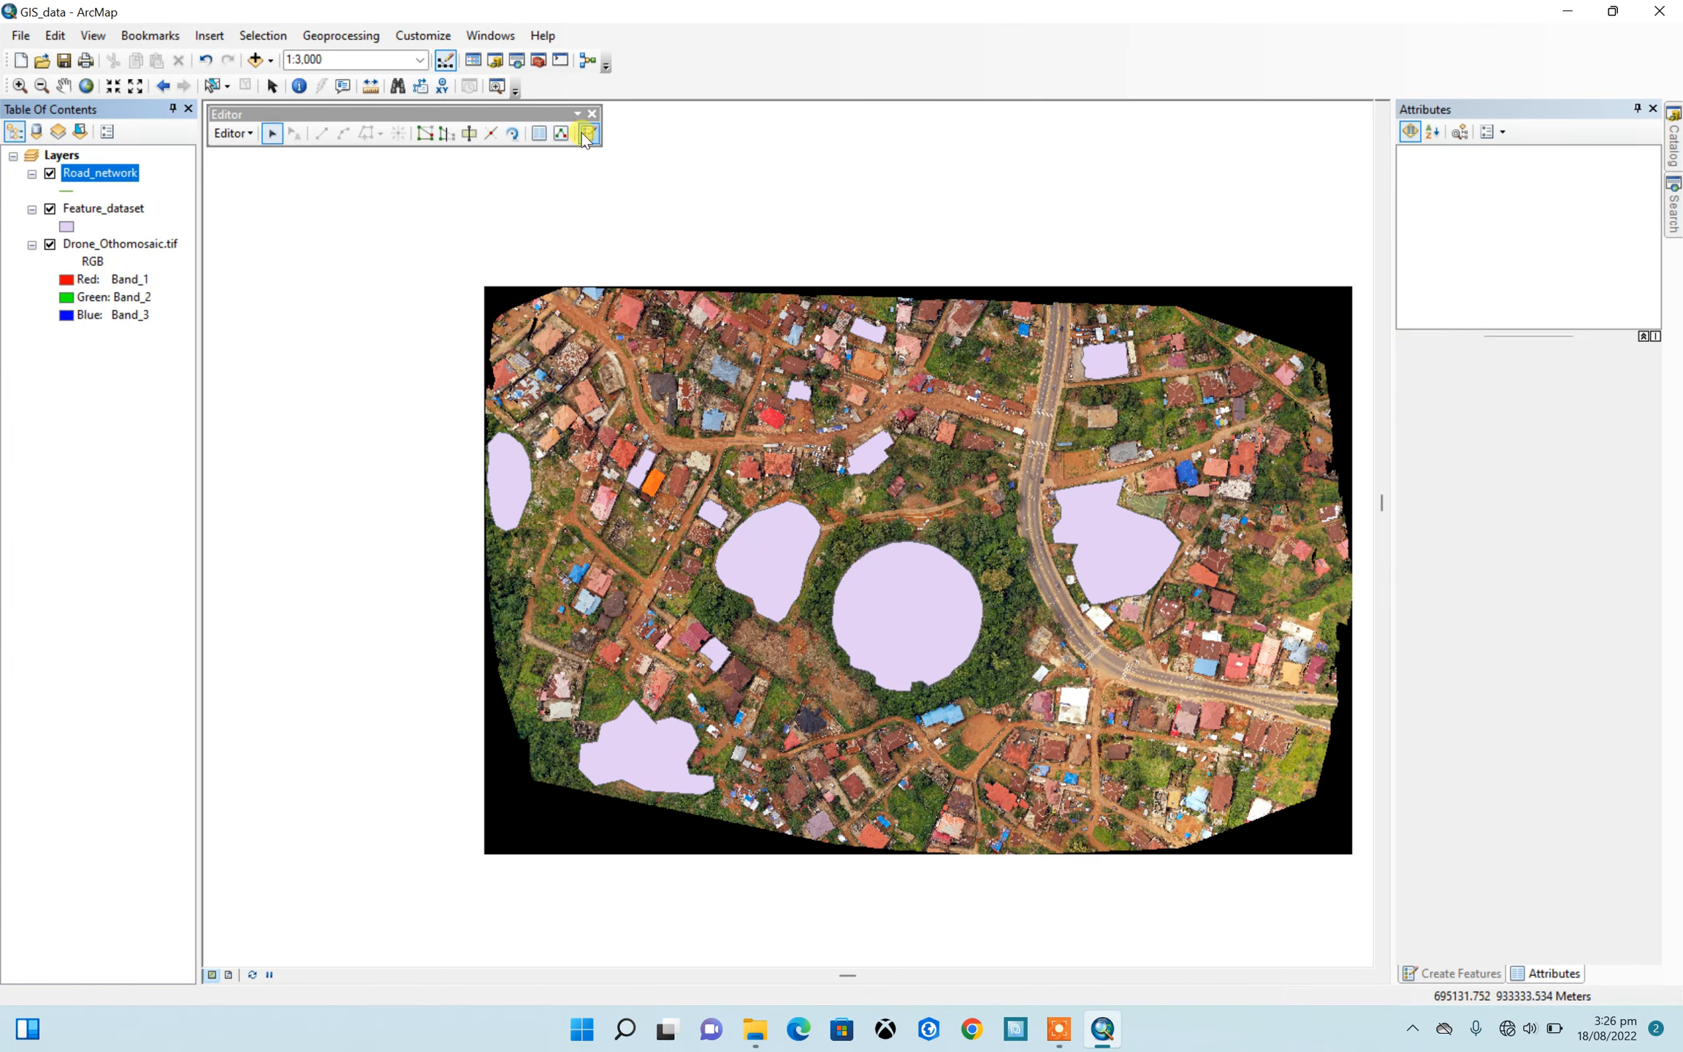
# Step: Digitize the curved paved road as a Road_network line about 450 m long, from the orthomosaic's southeast edge to its north edge
pyautogui.click(589, 135)
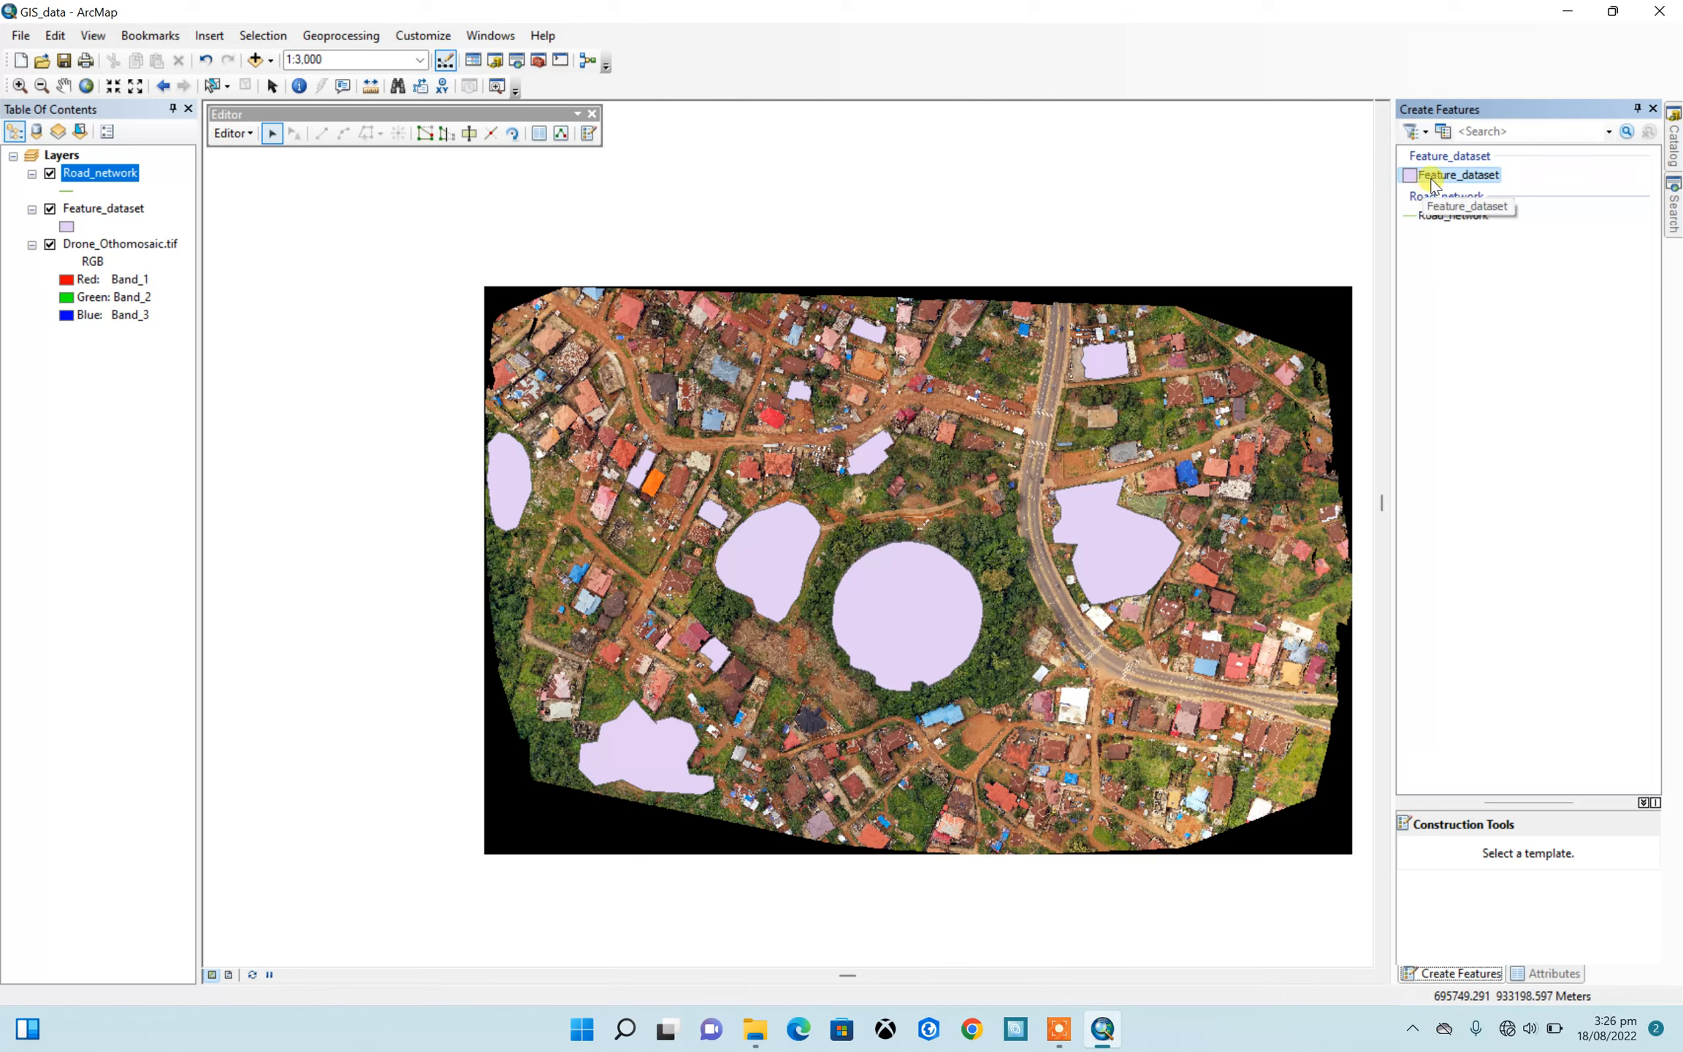
pyautogui.click(1454, 216)
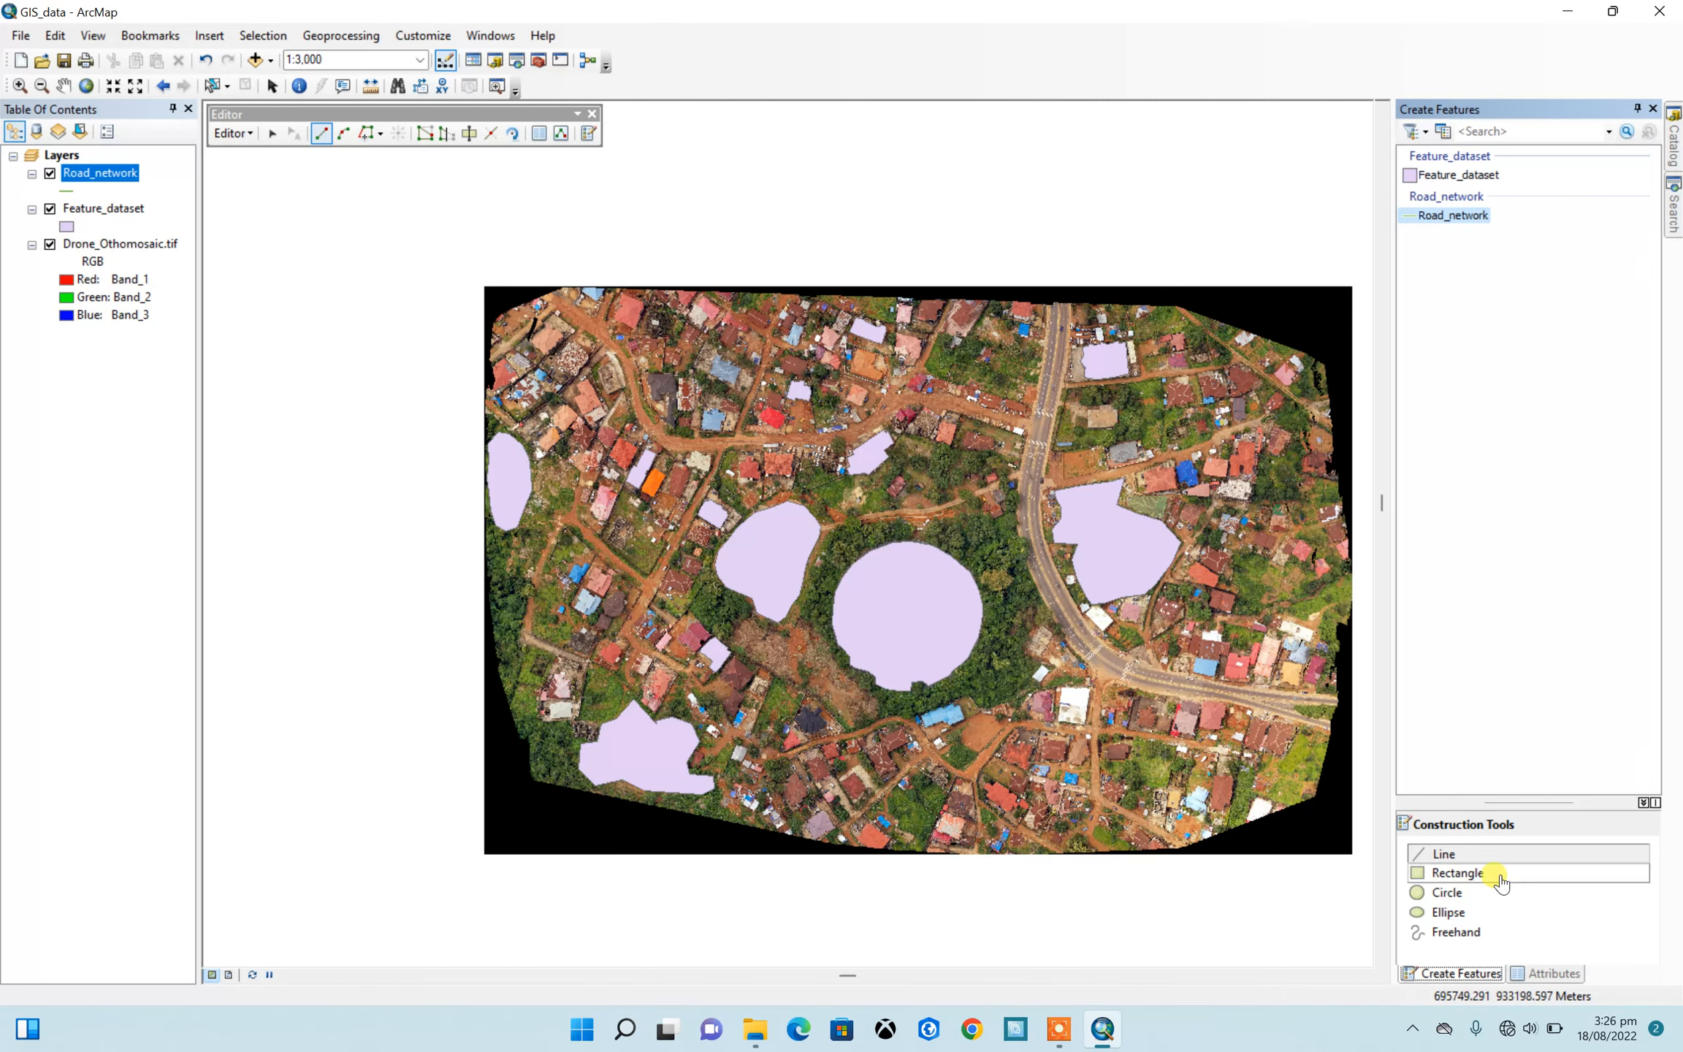
pyautogui.click(1467, 856)
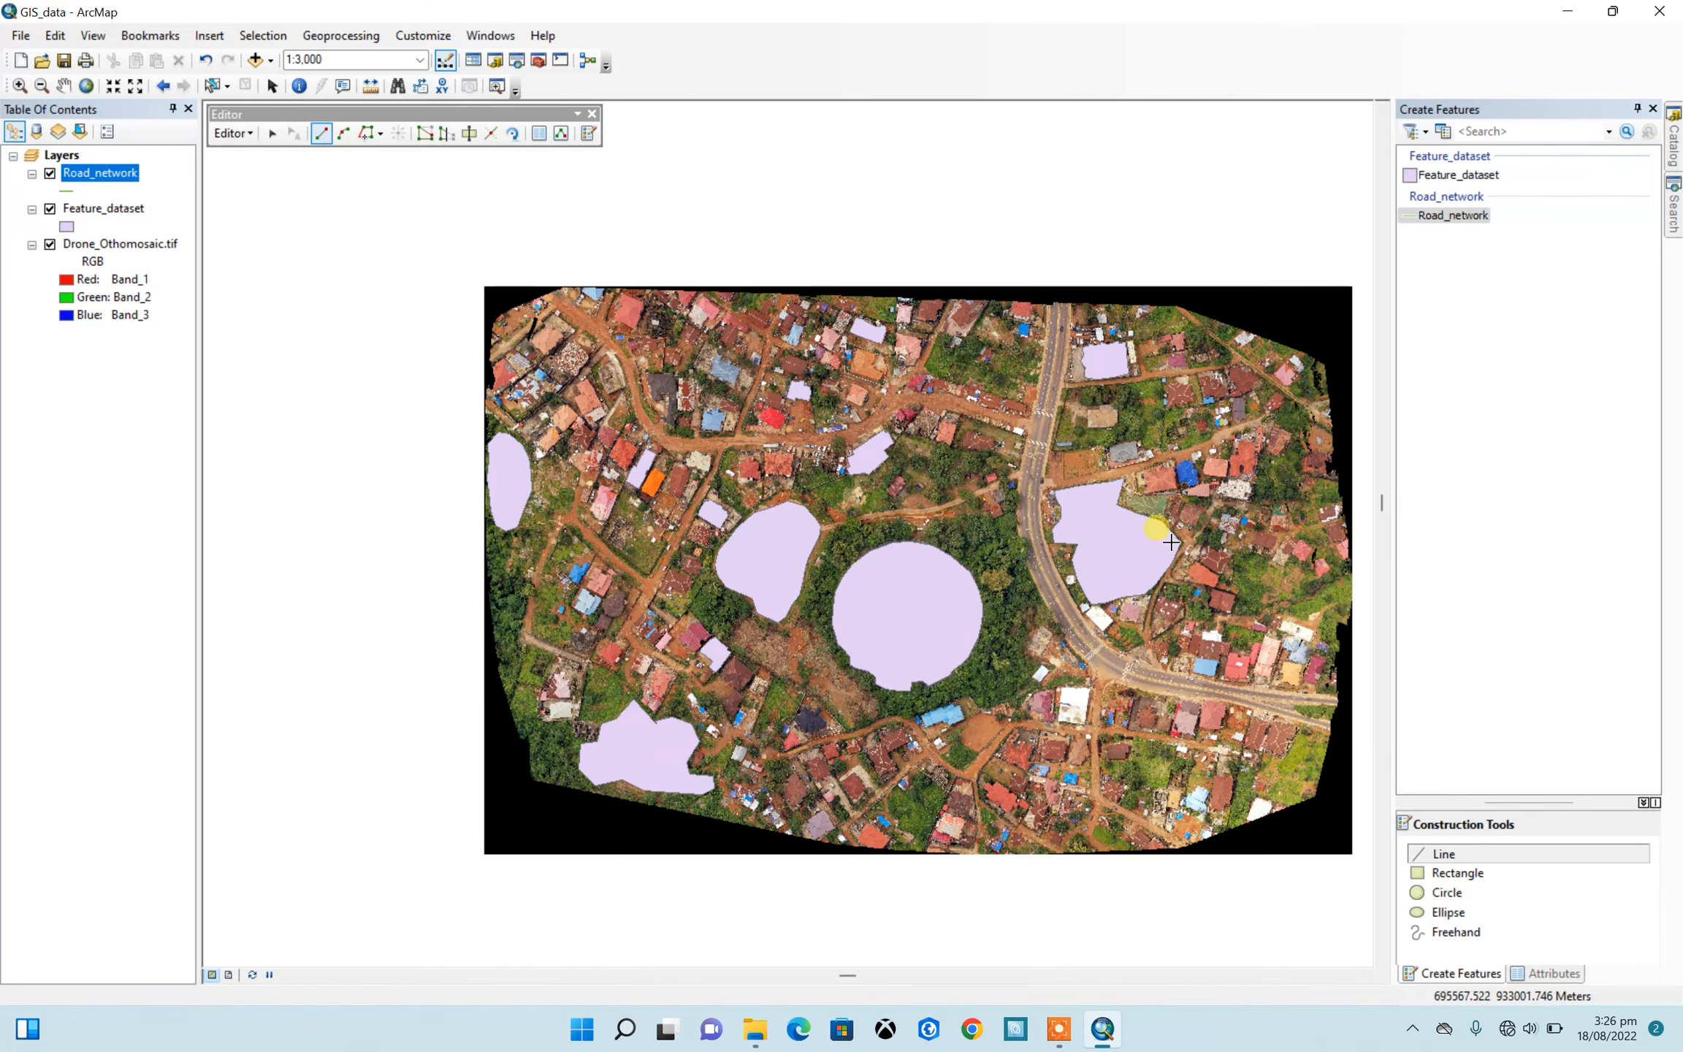
pyautogui.scroll(1, 1252, 549)
pyautogui.scroll(-2, 1252, 549)
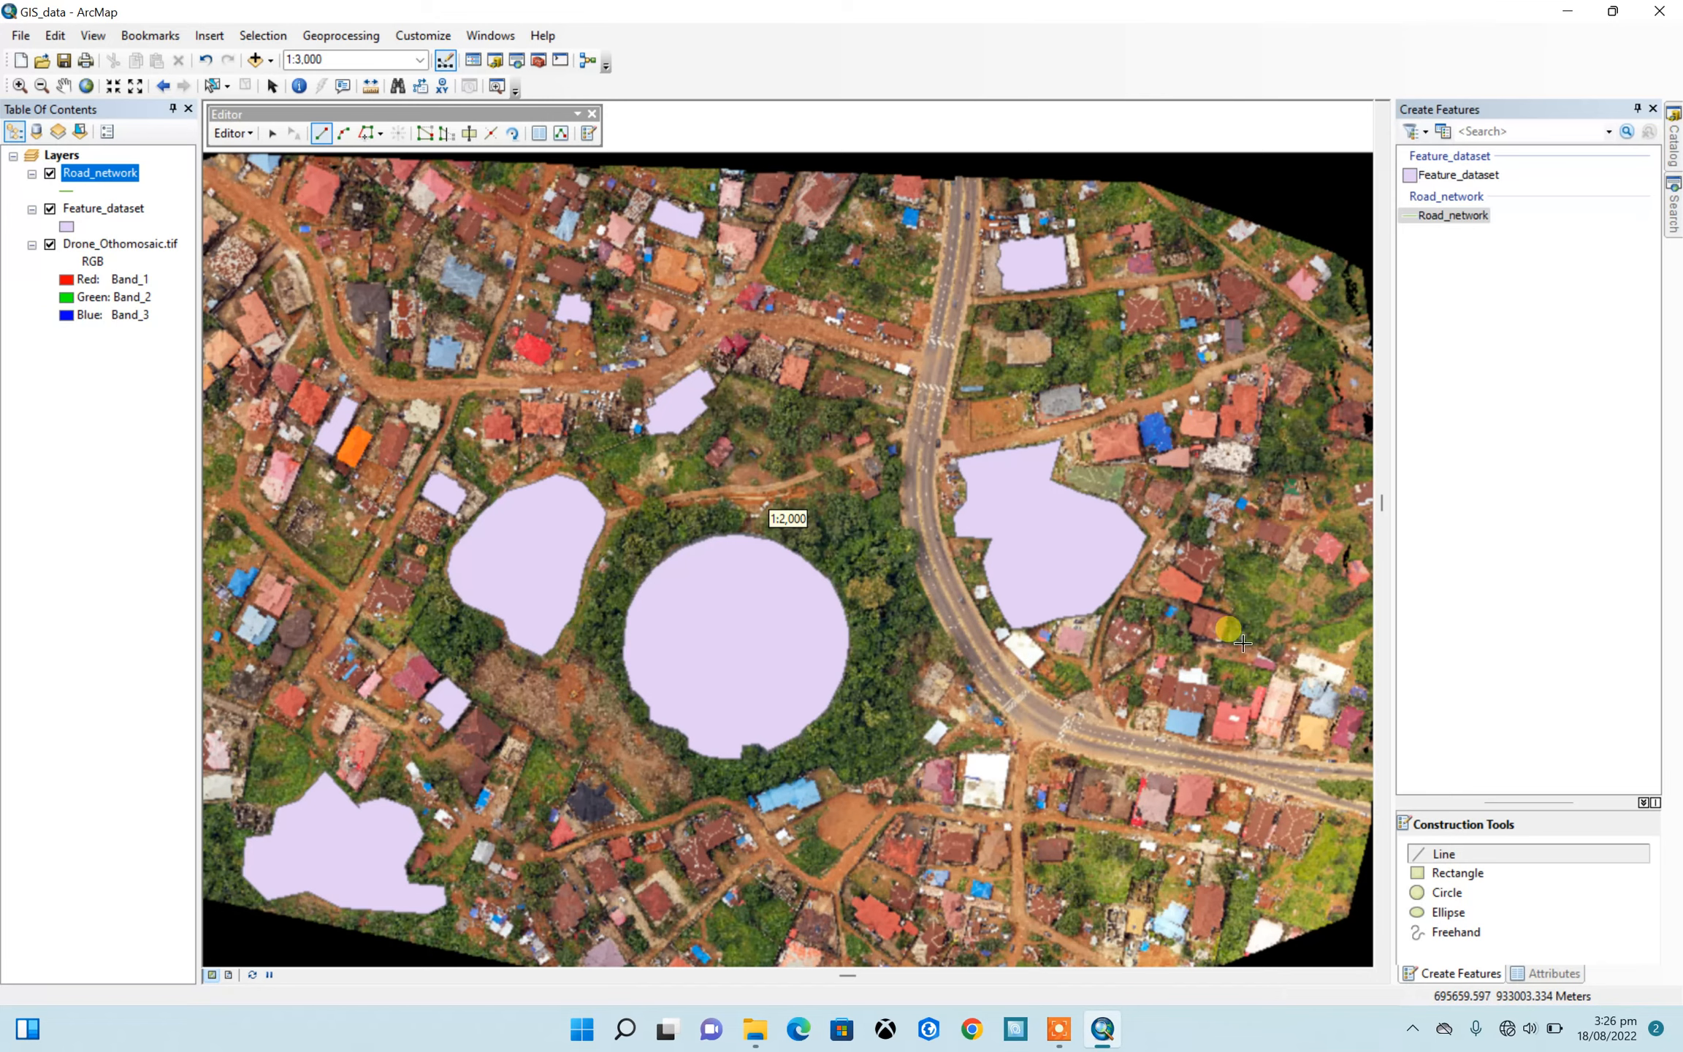
pyautogui.click(1303, 778)
pyautogui.click(1223, 764)
pyautogui.click(1162, 758)
pyautogui.click(1094, 735)
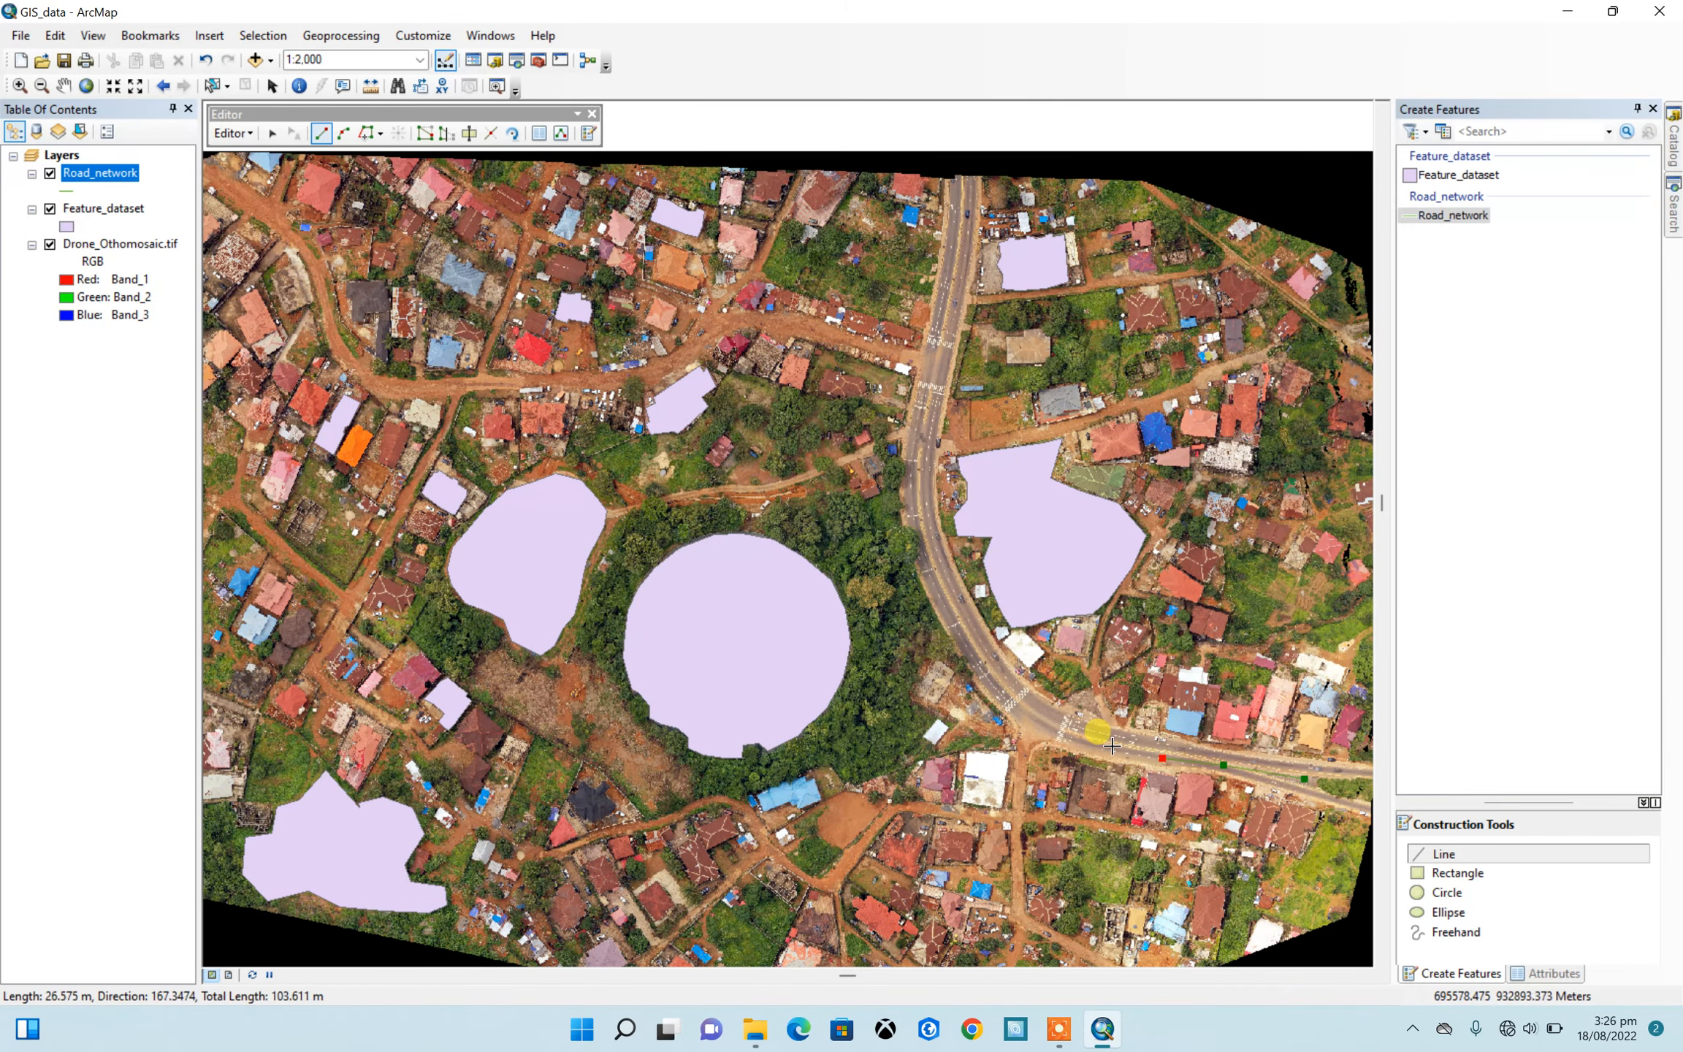
pyautogui.click(1051, 718)
pyautogui.click(995, 677)
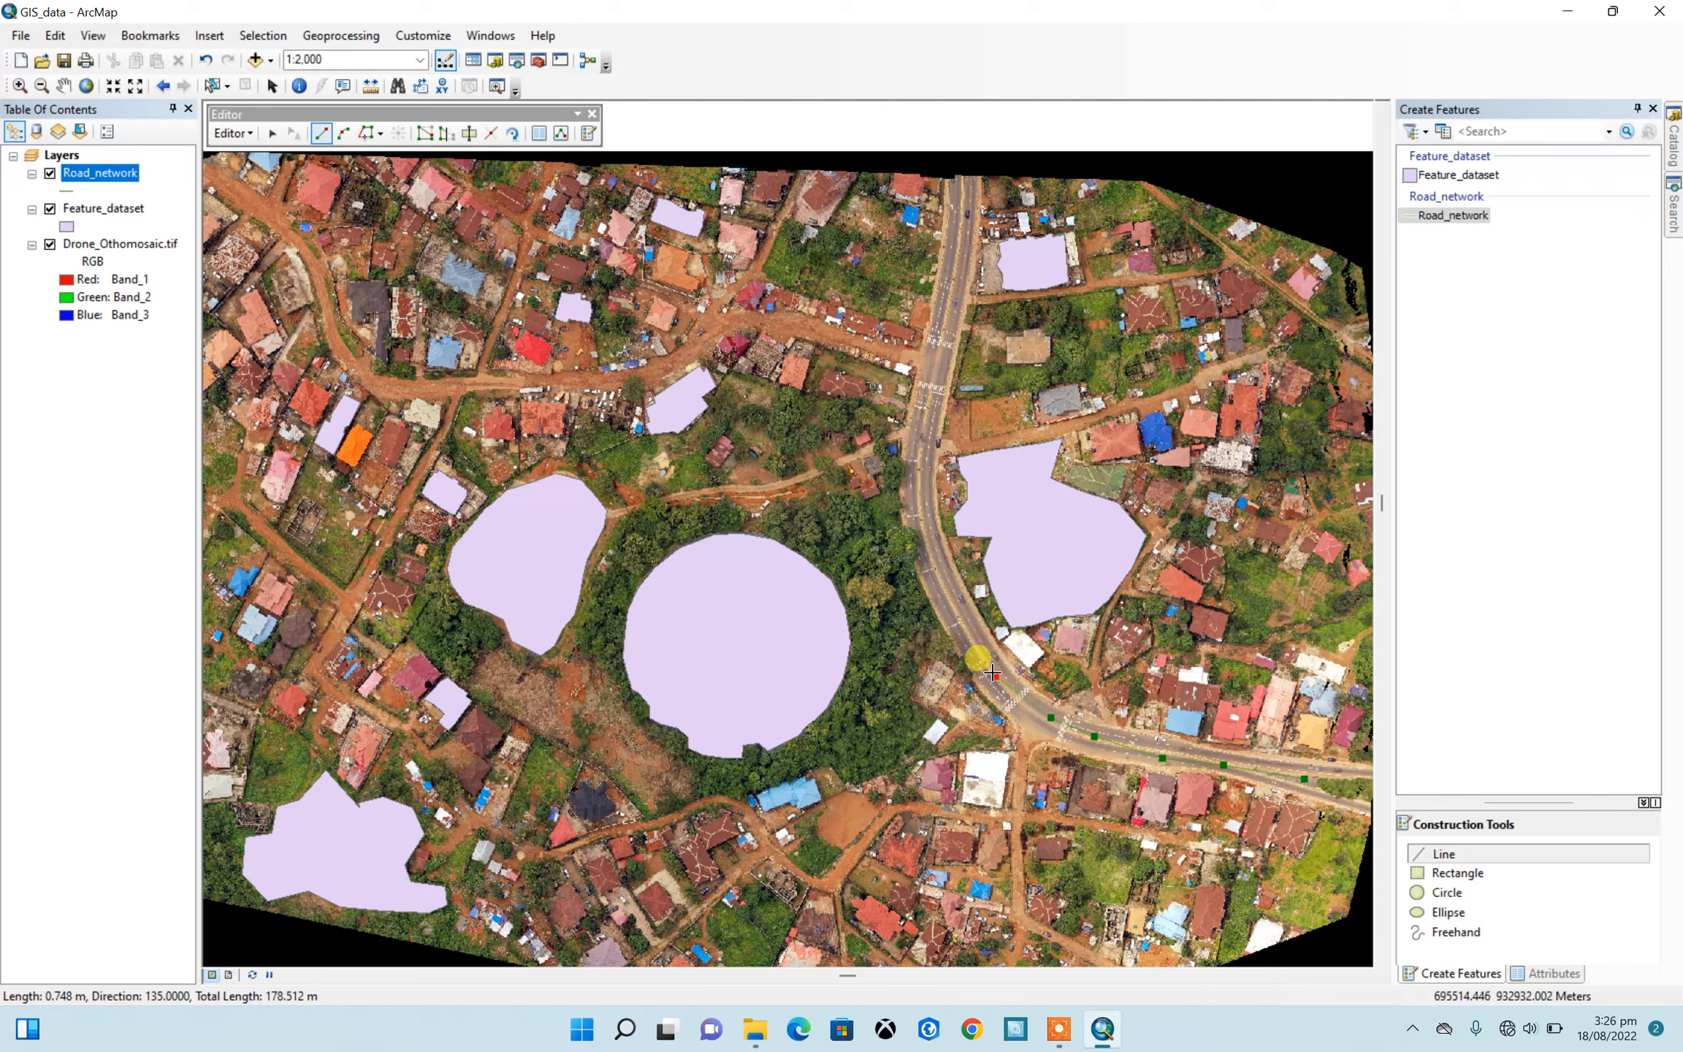
pyautogui.click(962, 627)
pyautogui.click(929, 564)
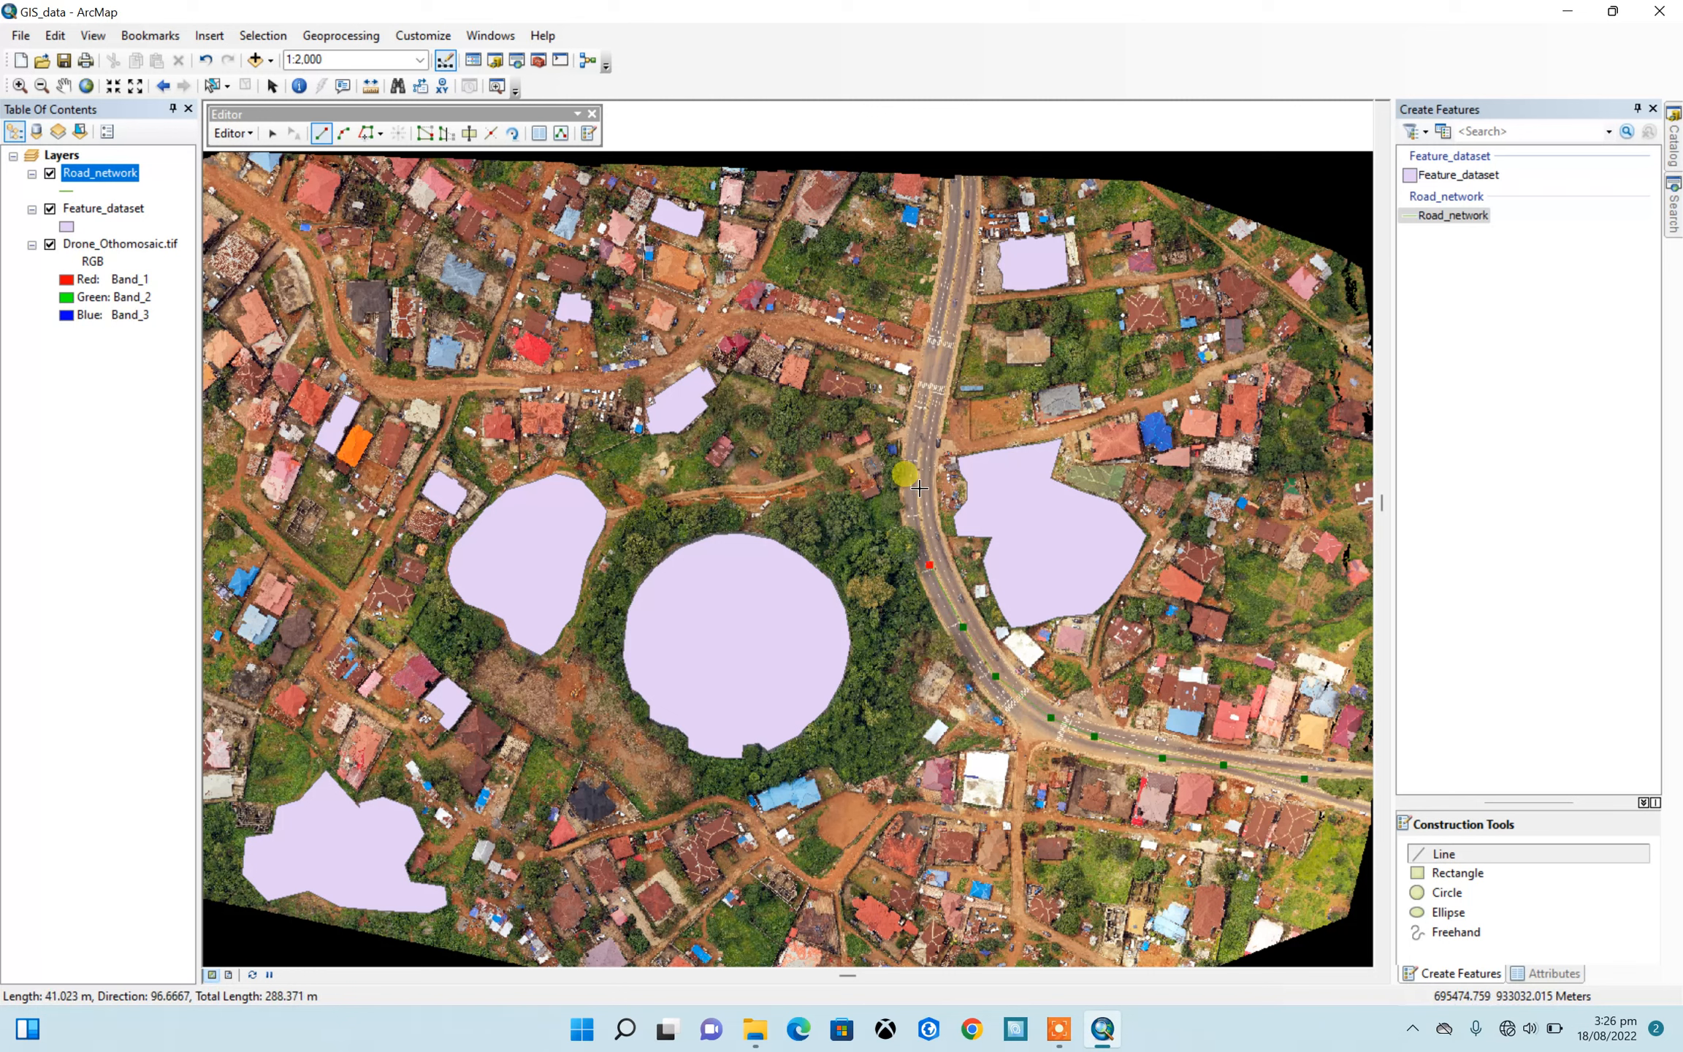
pyautogui.click(920, 489)
pyautogui.click(924, 416)
pyautogui.click(936, 356)
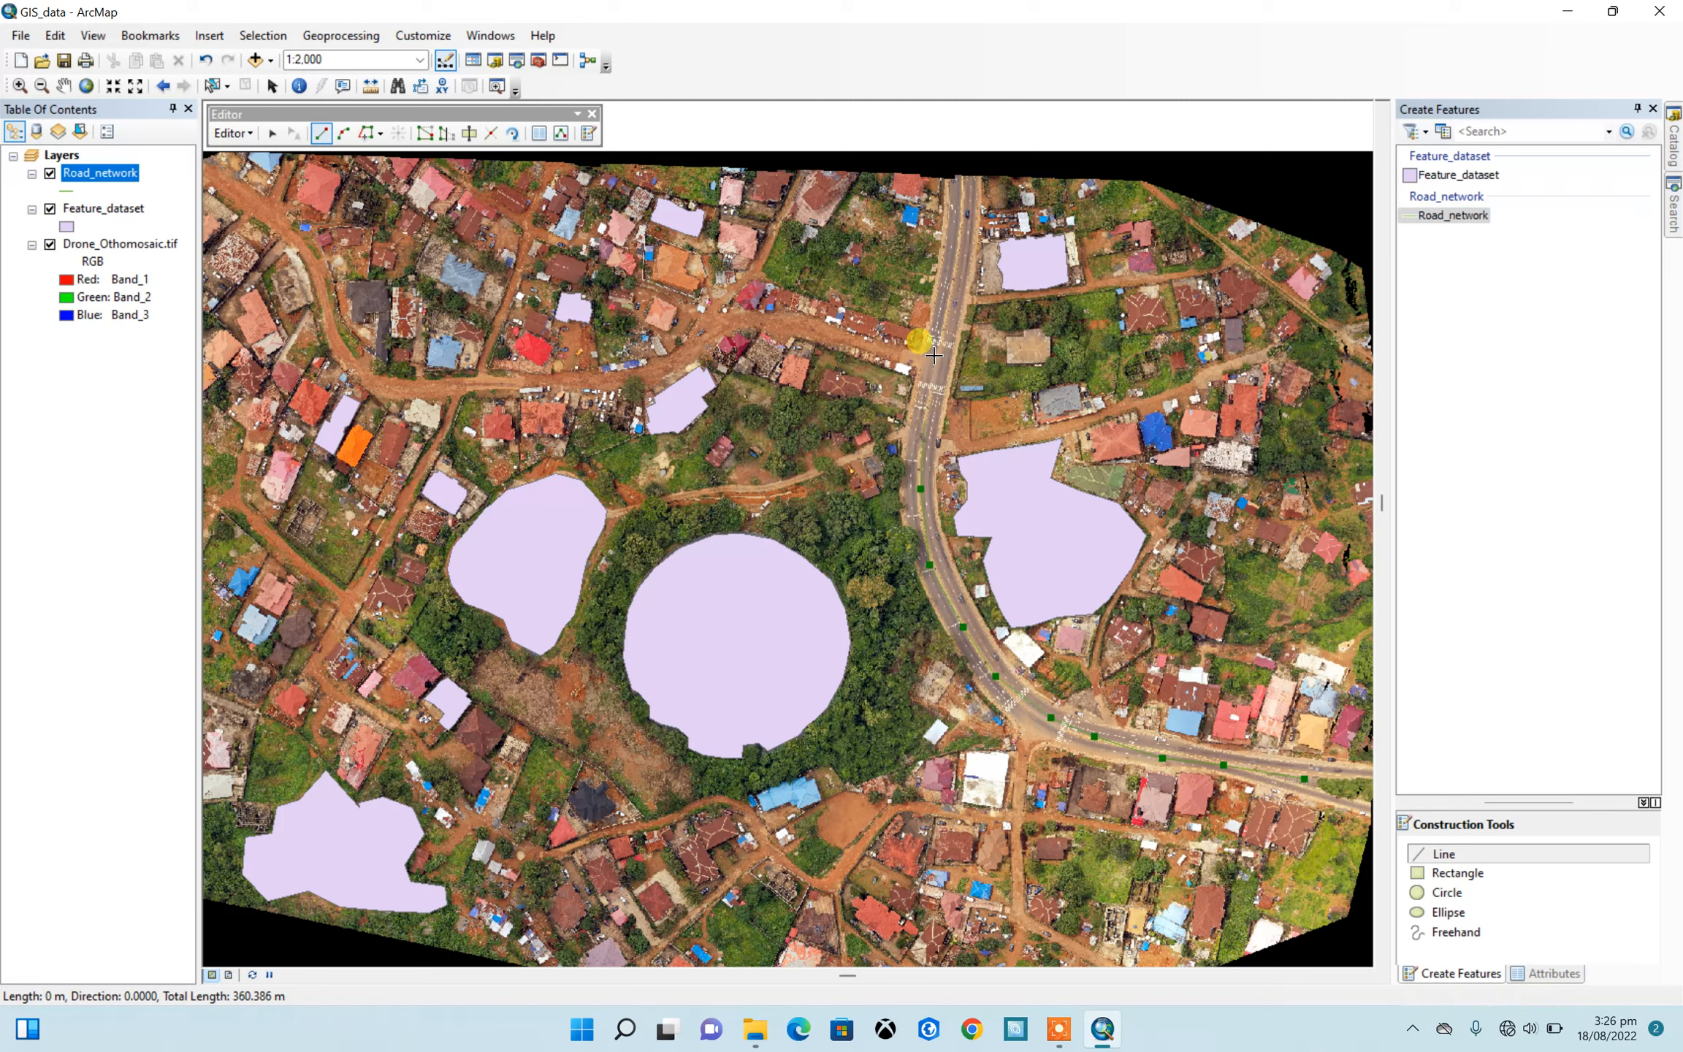
pyautogui.click(954, 304)
pyautogui.click(955, 262)
pyautogui.click(960, 229)
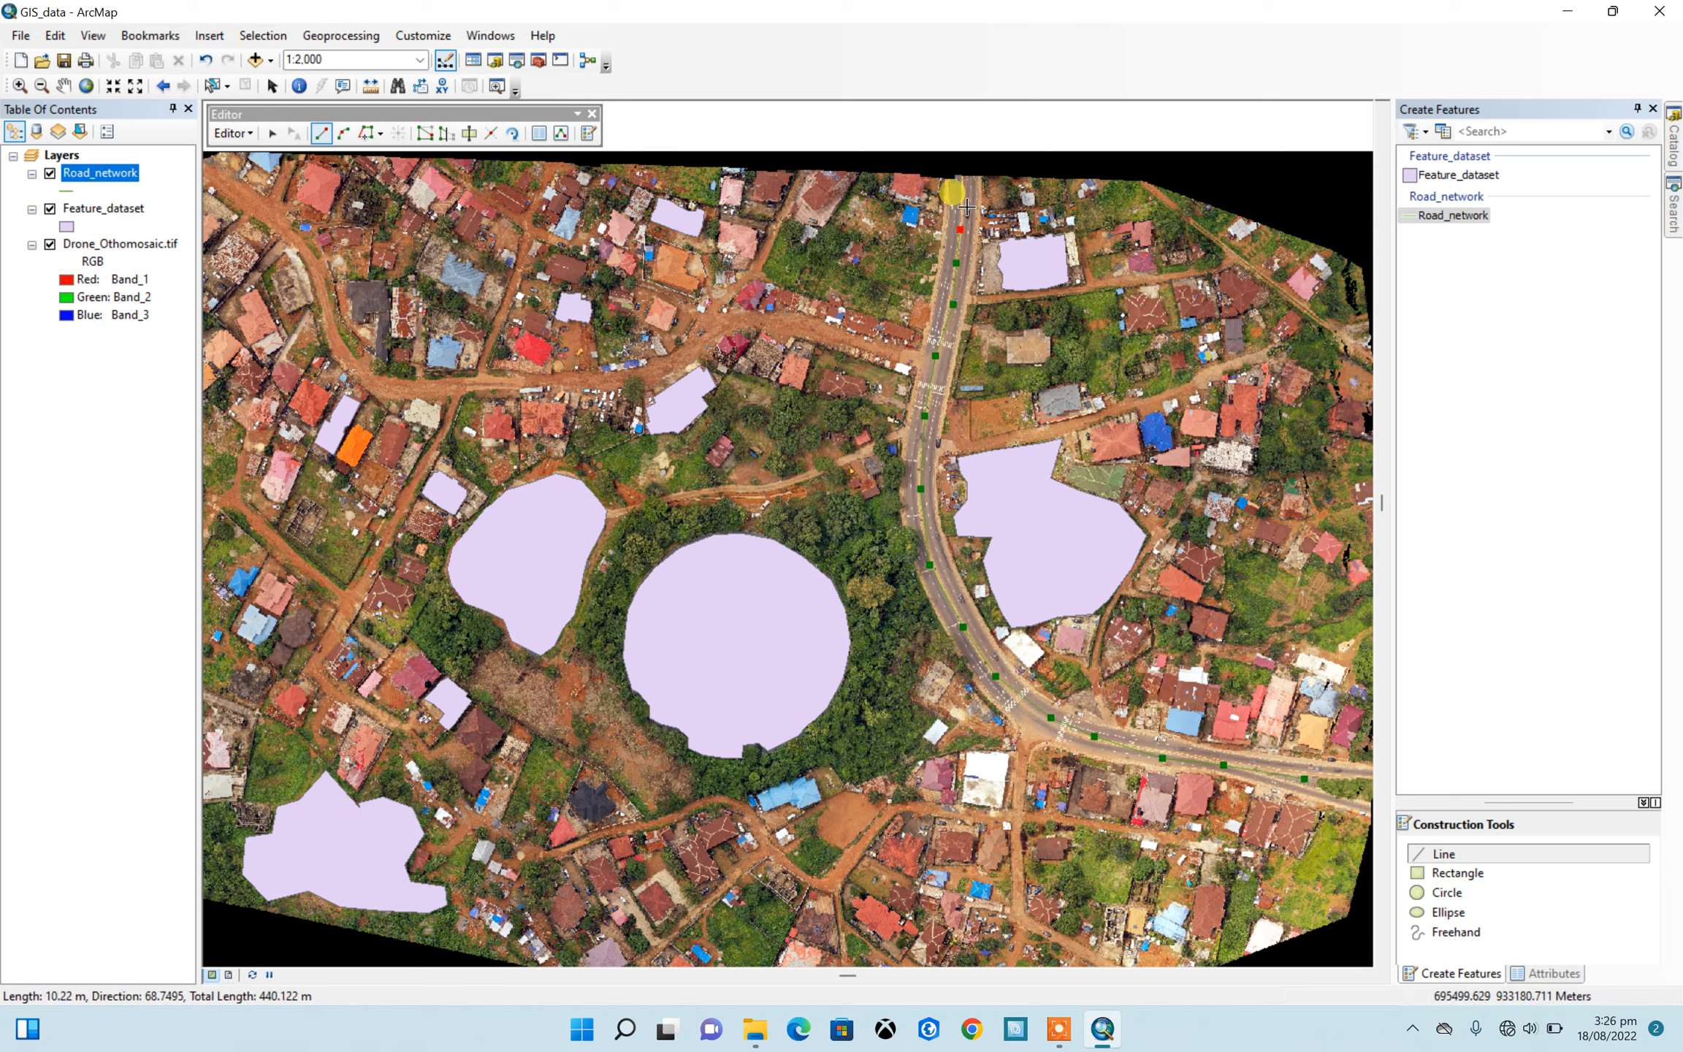
pyautogui.doubleClick(965, 191)
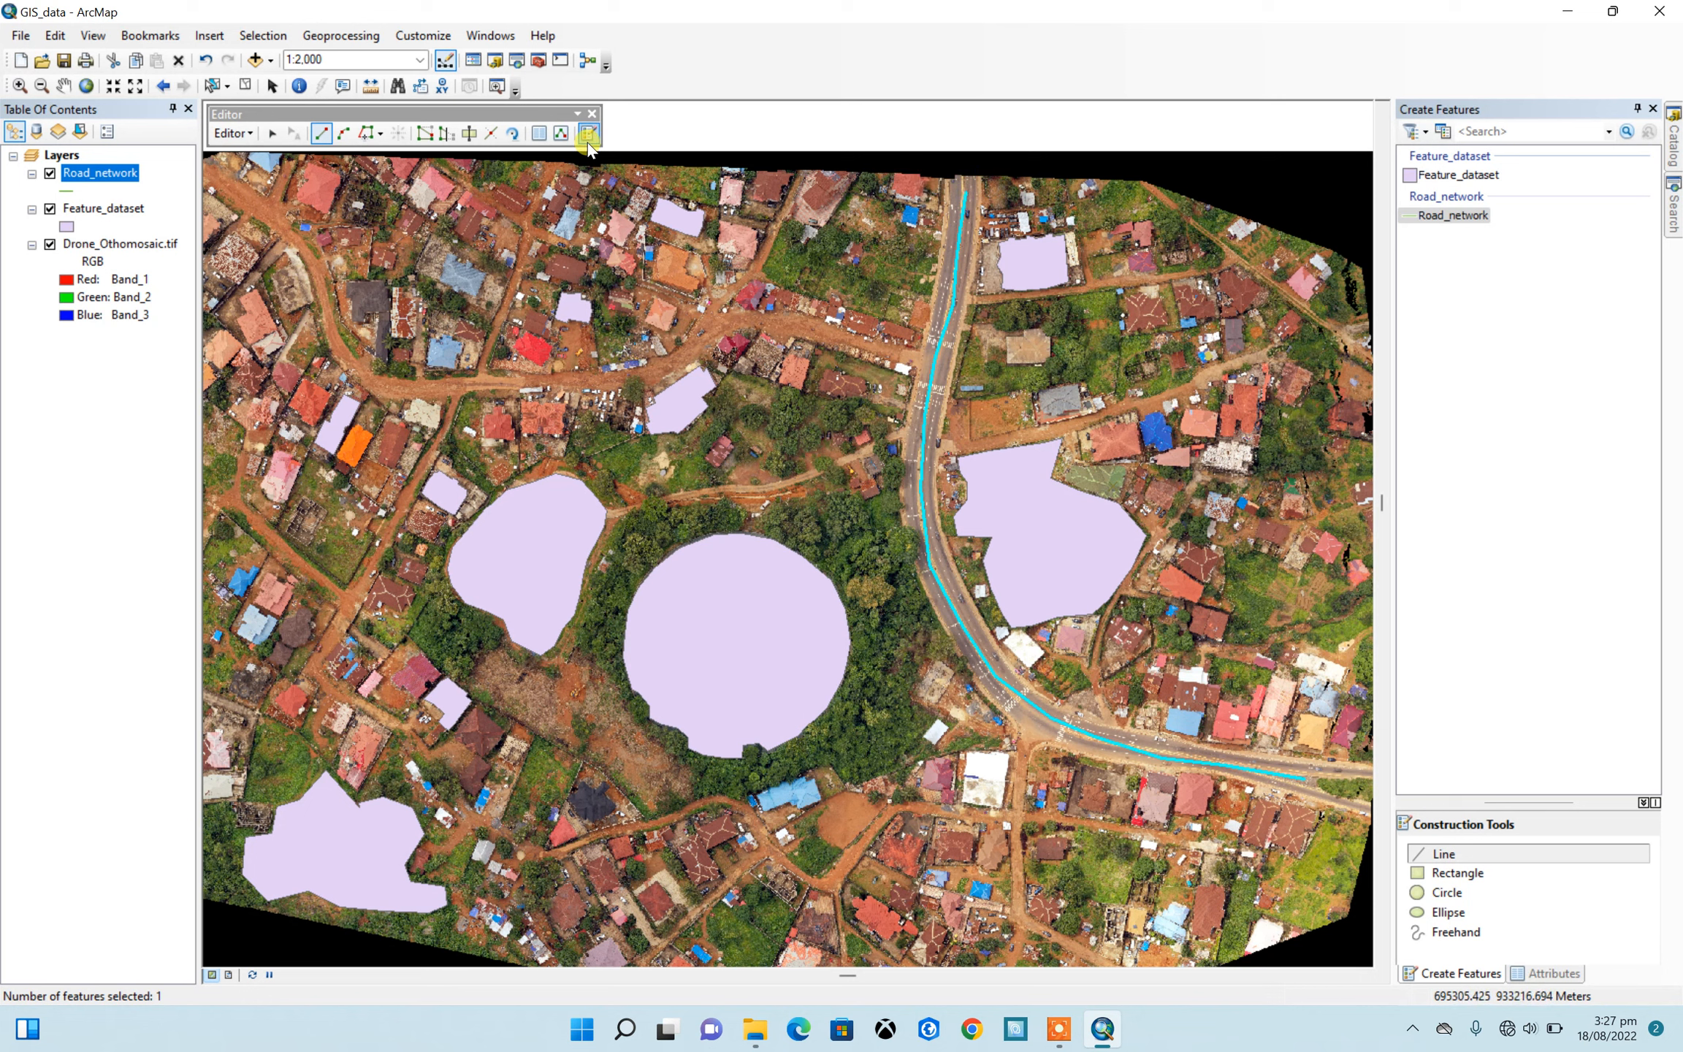
# Step: Set the Name attribute of the new road line to Major road
pyautogui.click(535, 131)
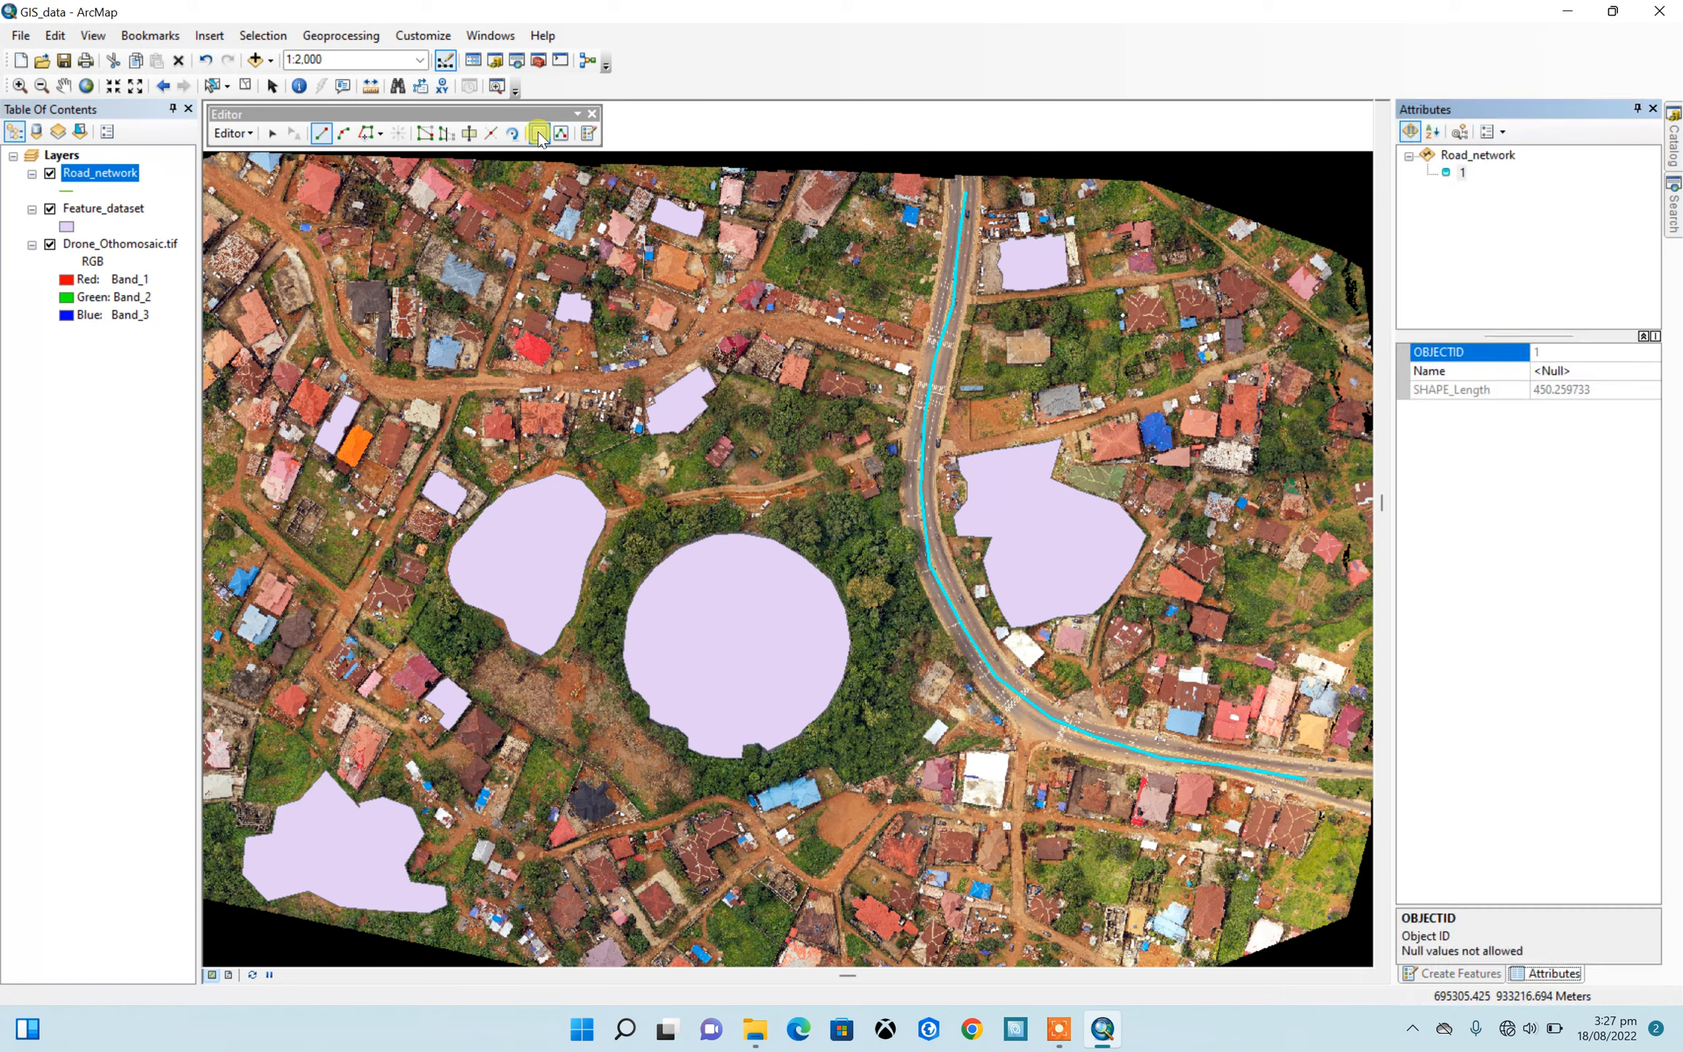
pyautogui.click(1545, 372)
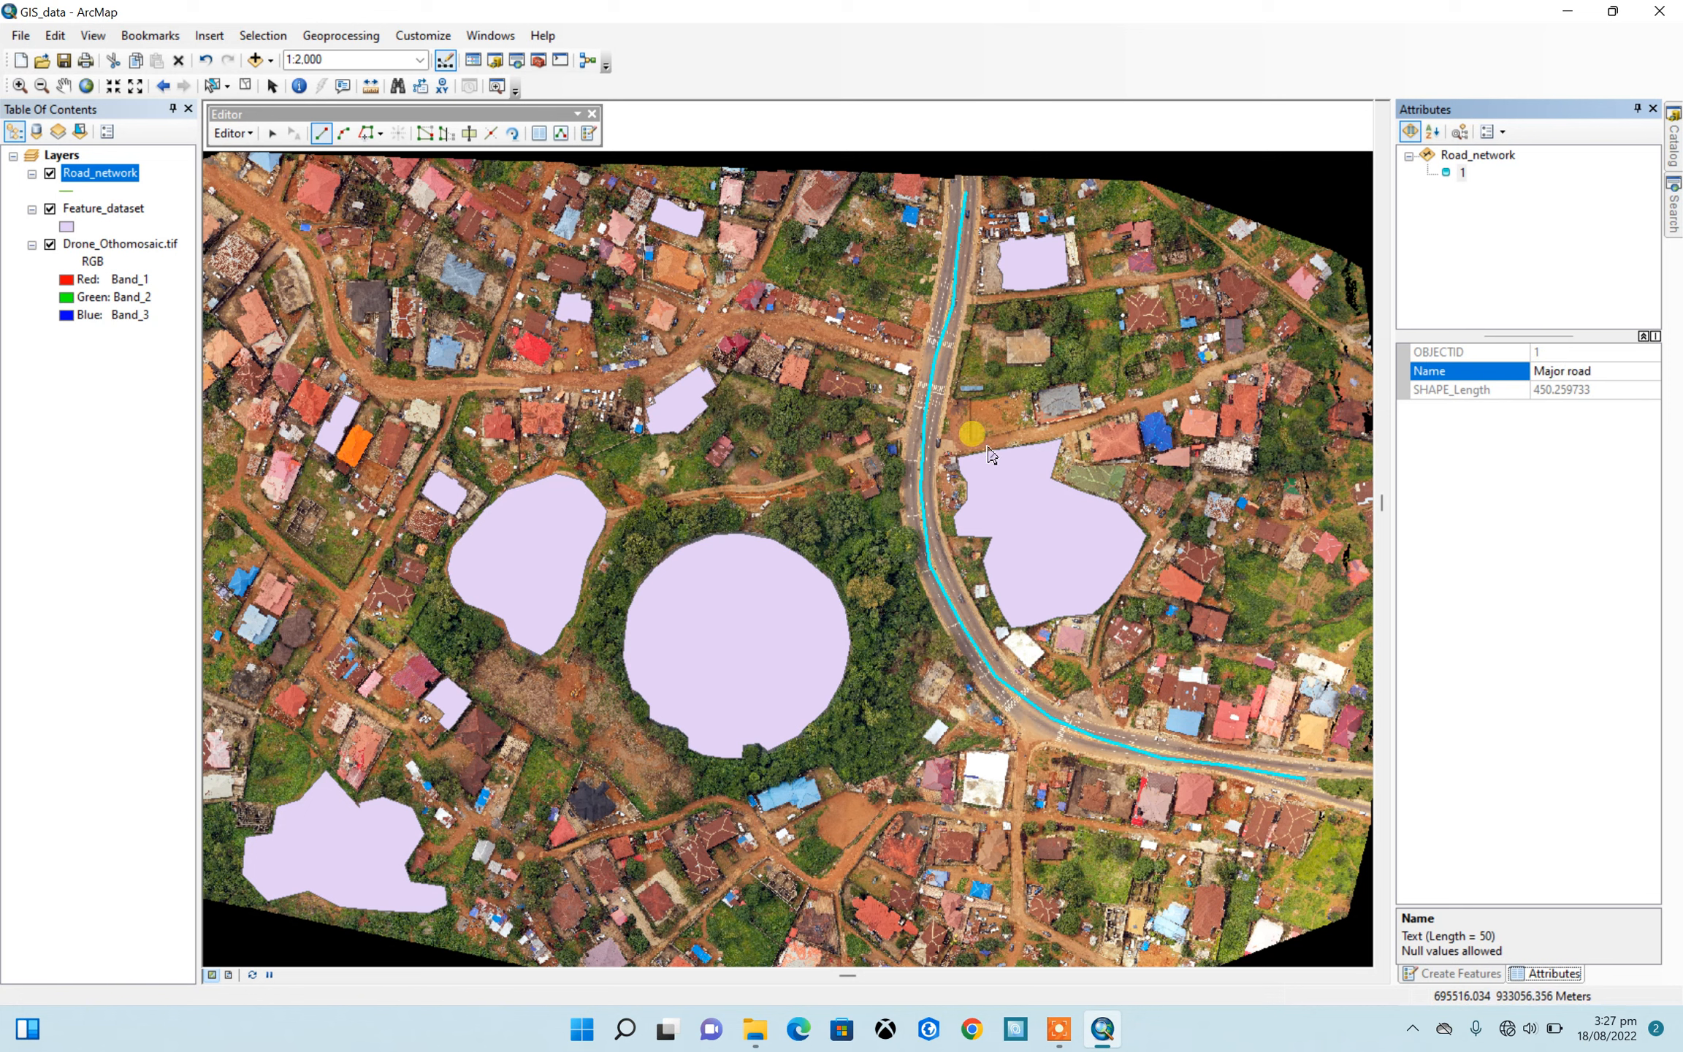
pyautogui.press('Return')
# Step: Digitize the unpaved road as a Road_network line about 443 m long, from the major road west to the orthomosaic's northwest corner
pyautogui.click(928, 360)
pyautogui.click(898, 353)
pyautogui.click(826, 331)
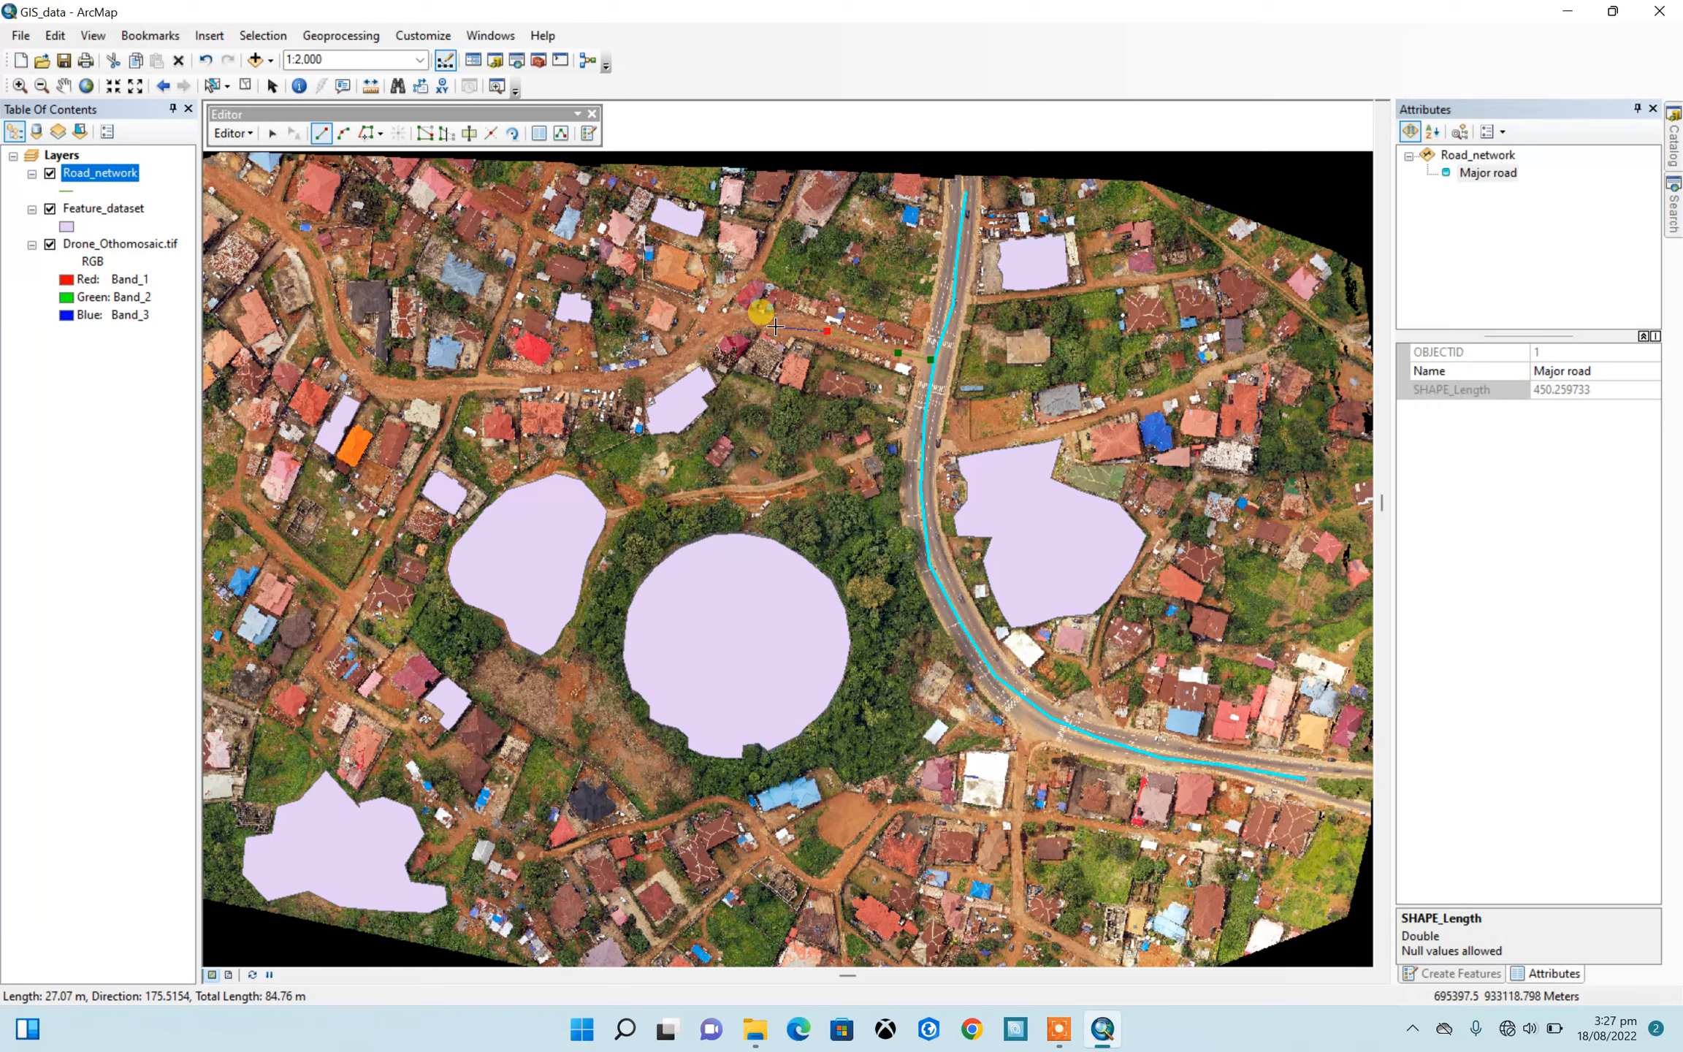
pyautogui.click(763, 319)
pyautogui.click(710, 332)
pyautogui.click(655, 370)
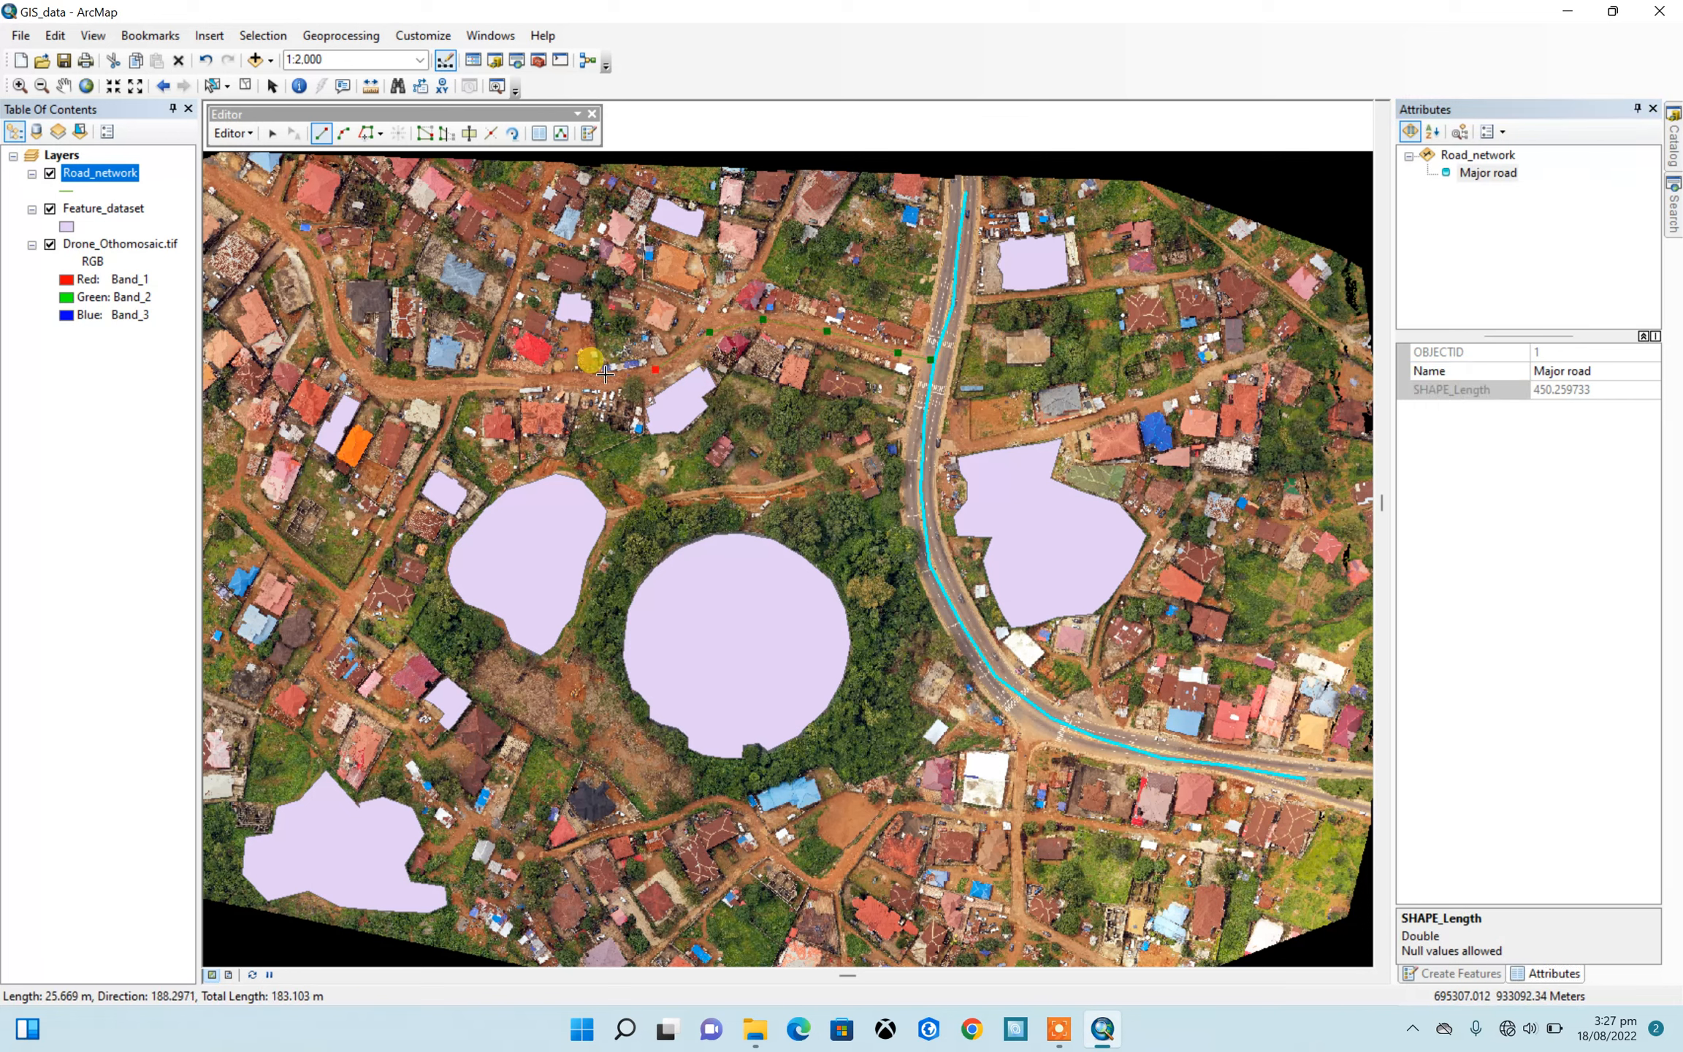
pyautogui.click(596, 377)
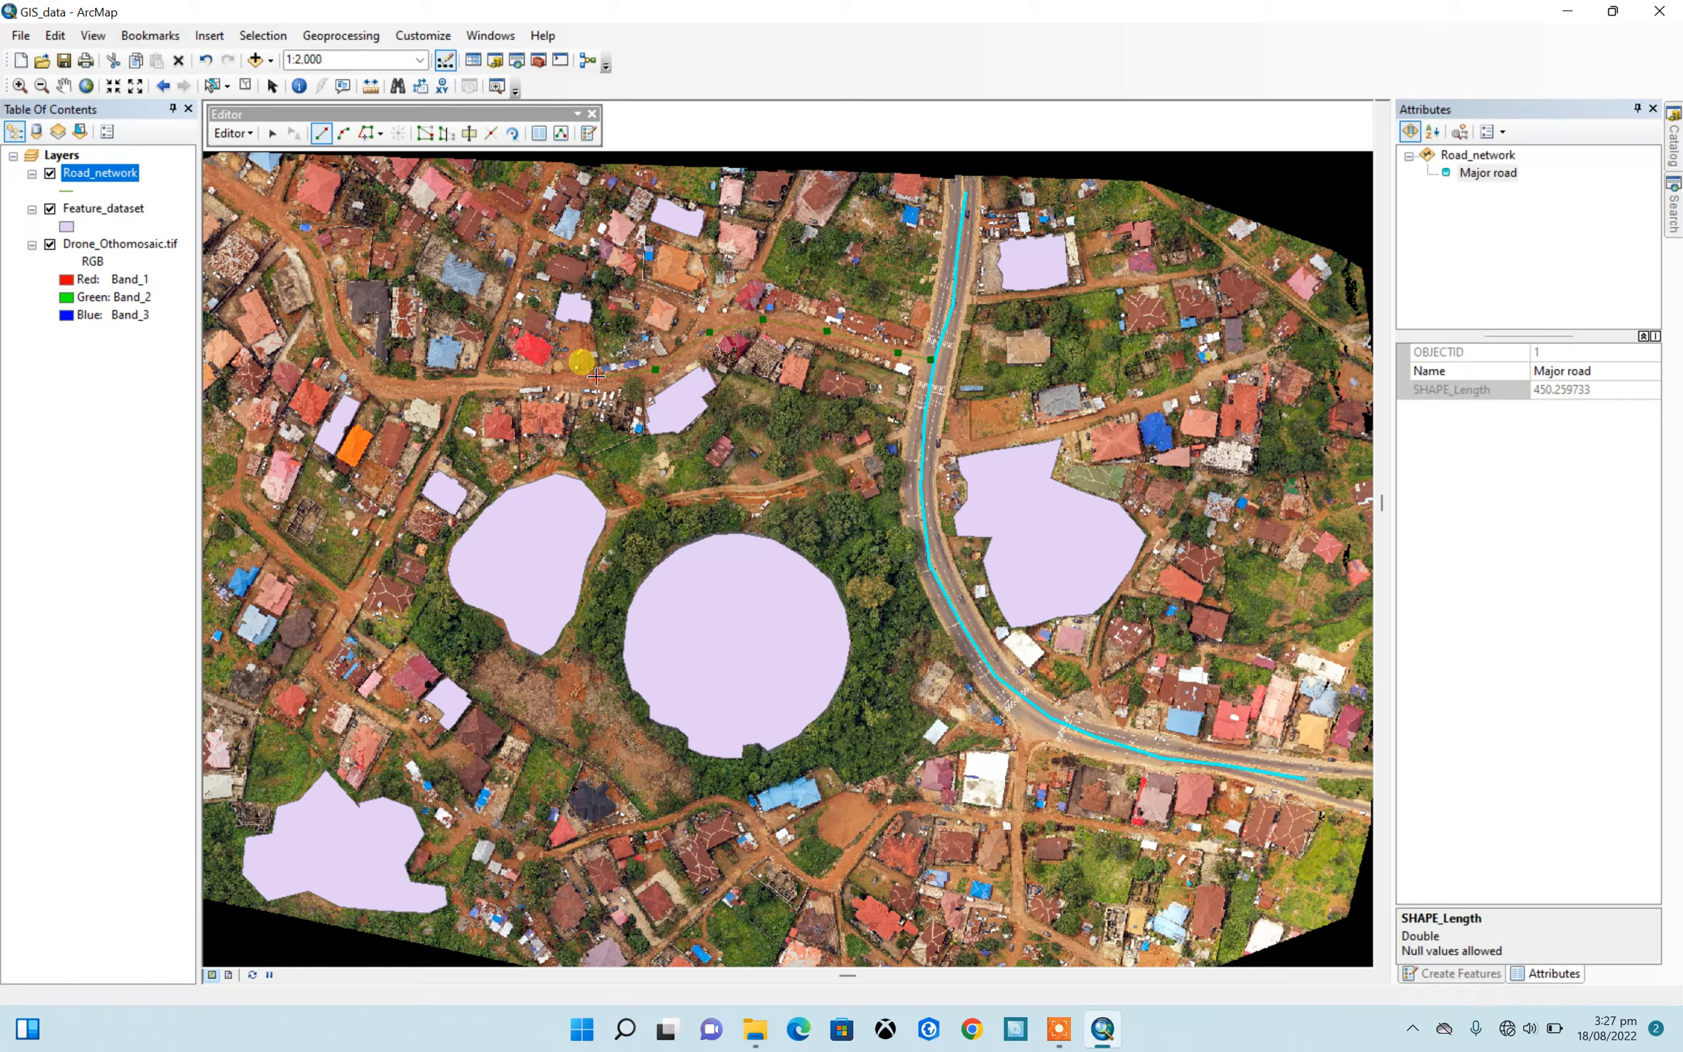
pyautogui.click(480, 386)
pyautogui.click(399, 380)
pyautogui.click(351, 362)
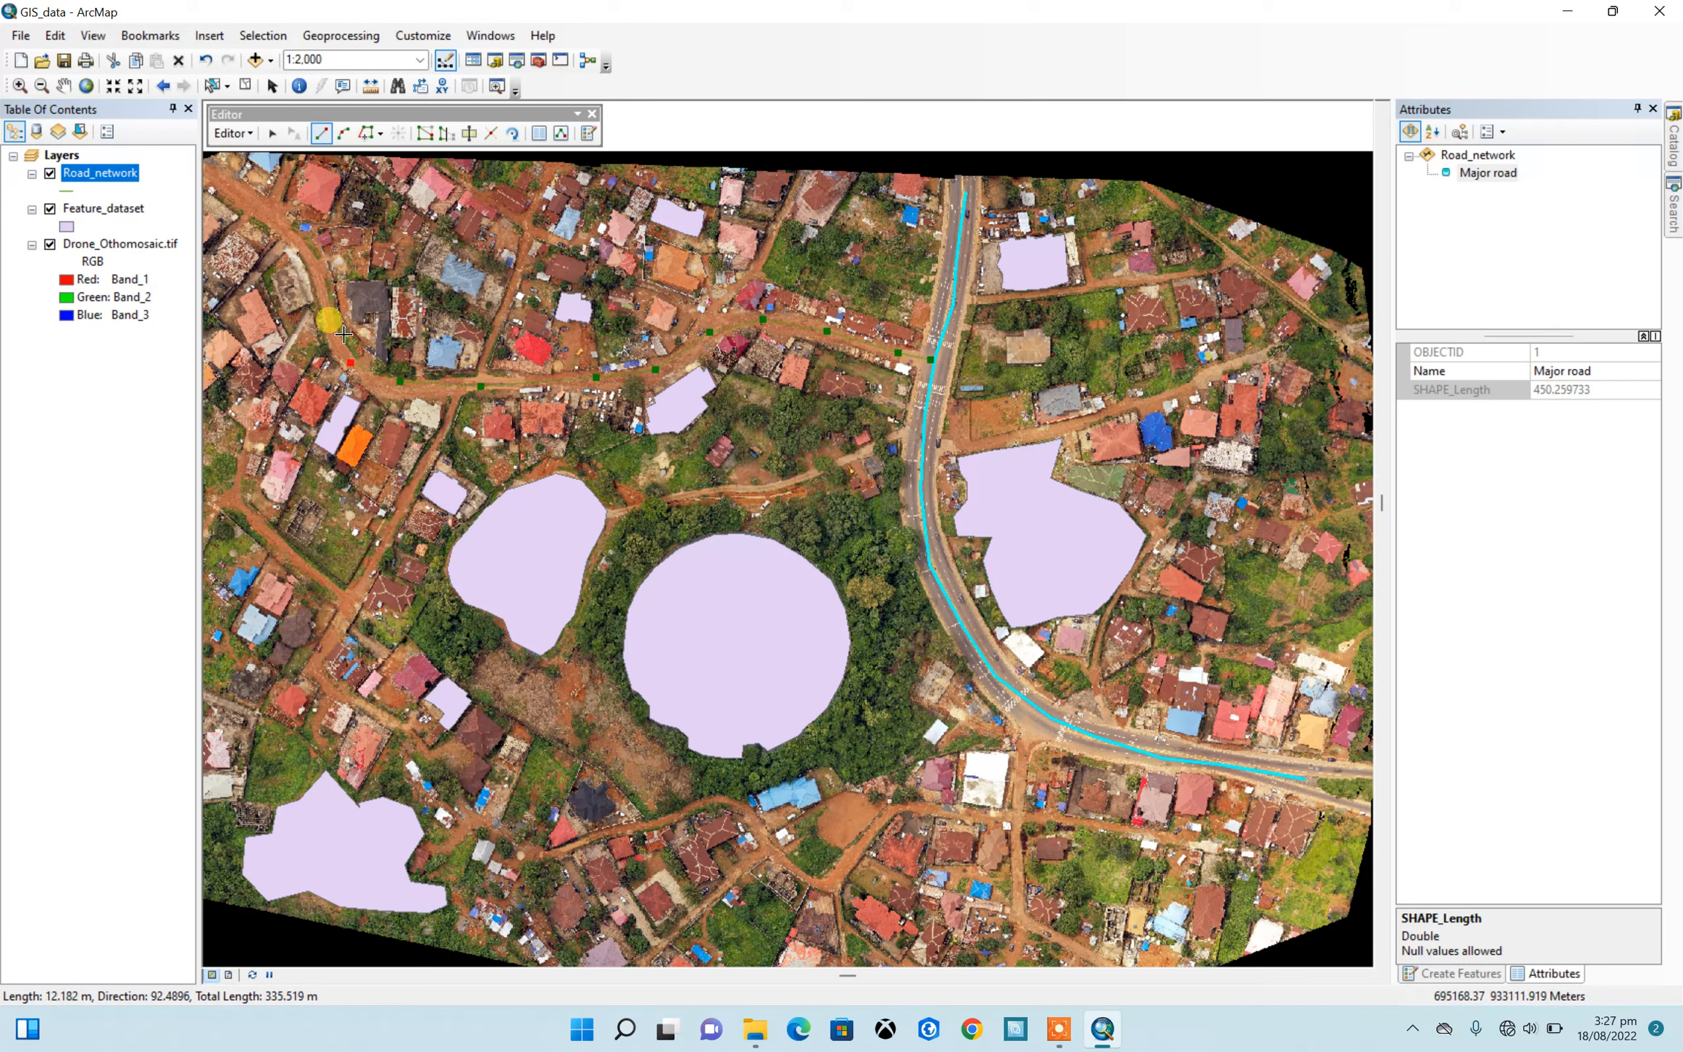
pyautogui.click(327, 305)
pyautogui.click(314, 262)
pyautogui.click(282, 224)
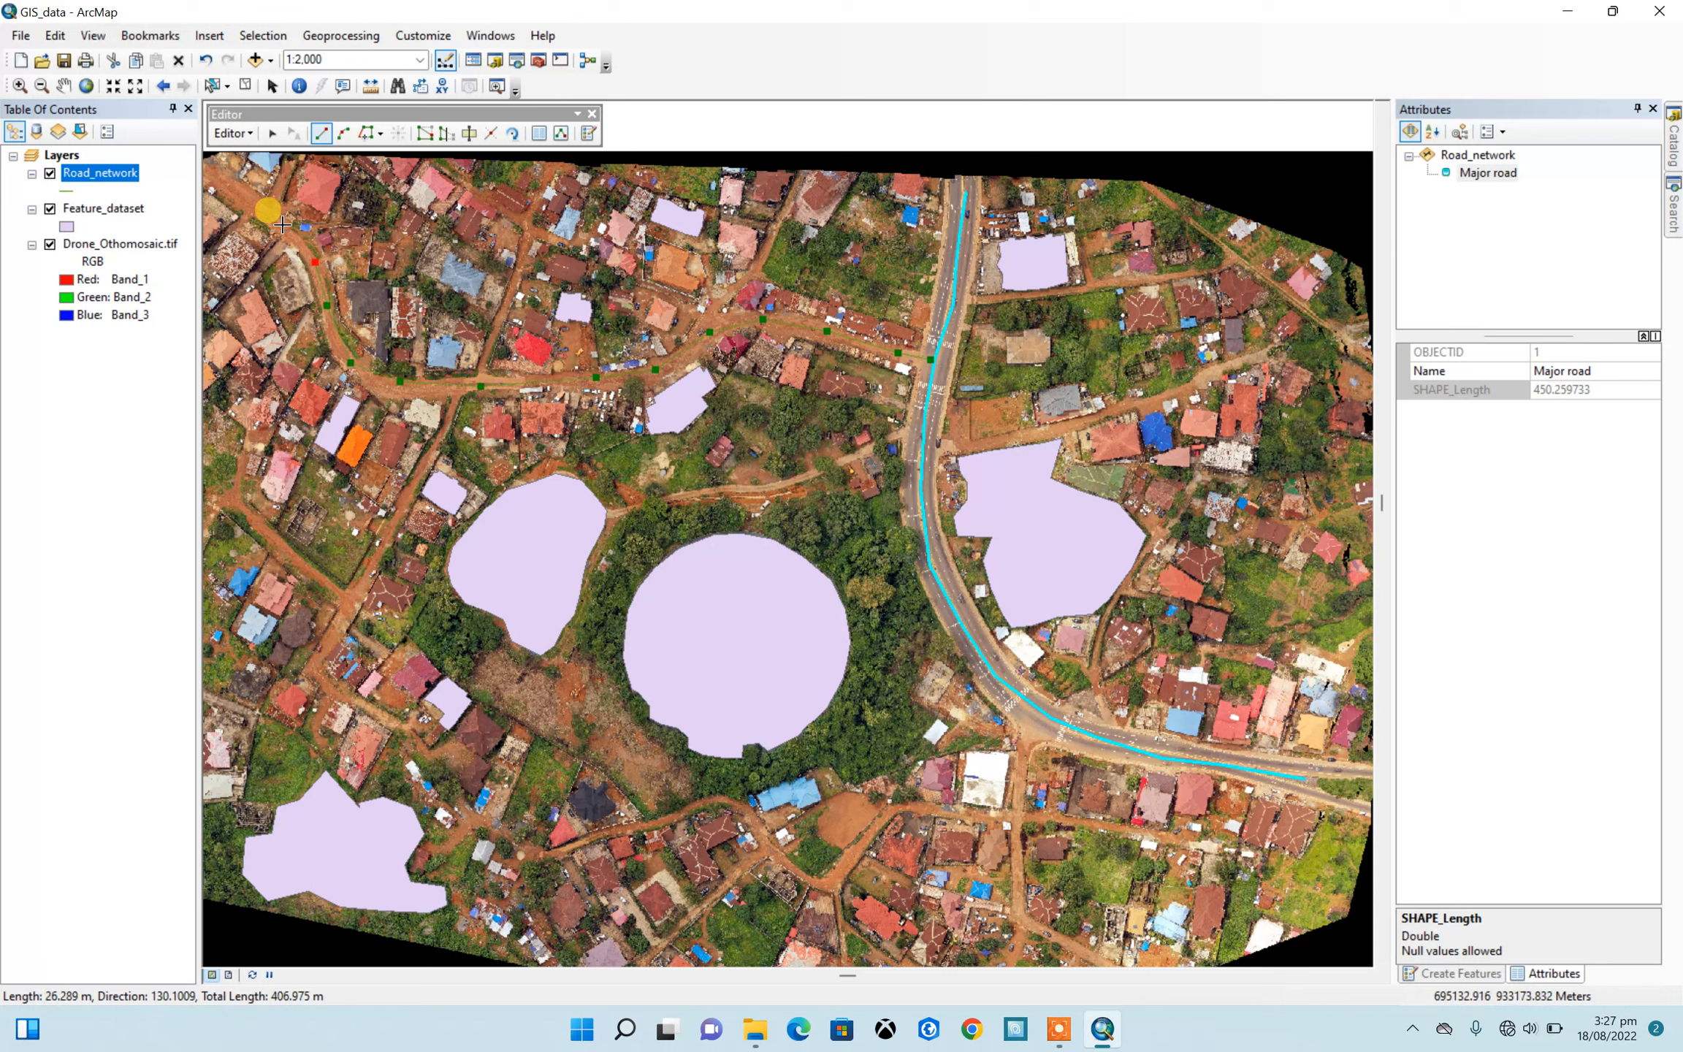
pyautogui.doubleClick(228, 188)
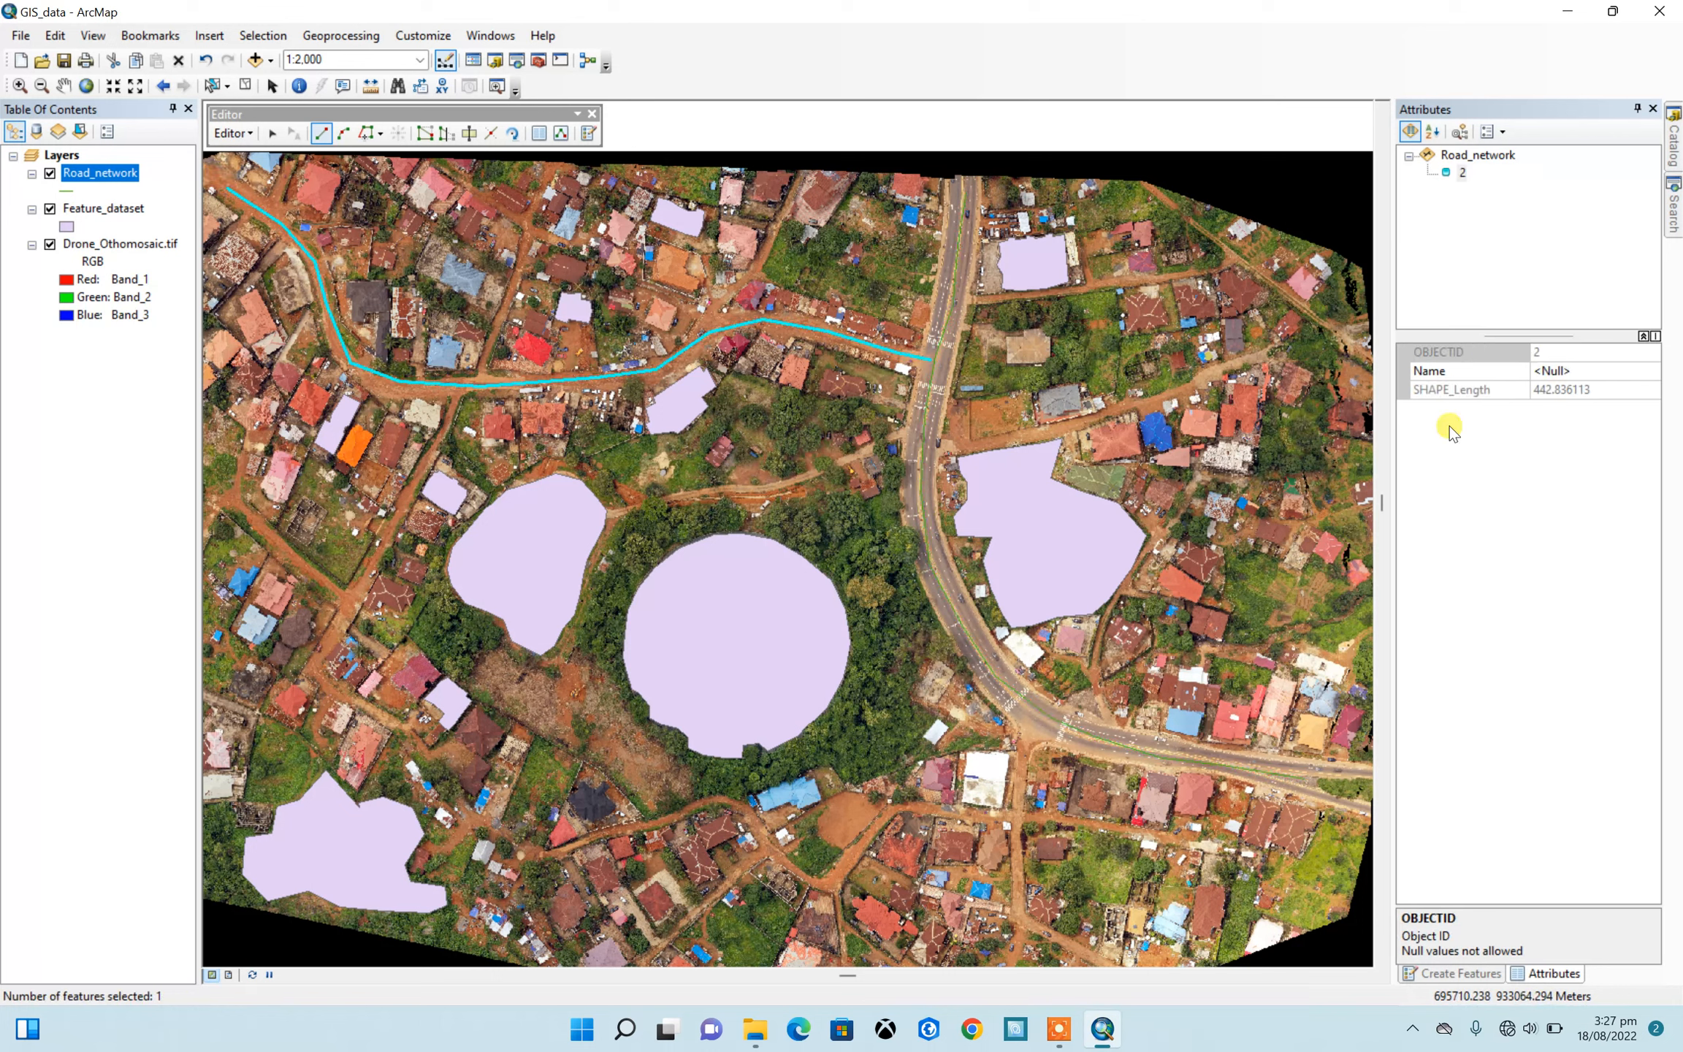
# Step: Set the Name attribute of the new side road lines to Minor road
pyautogui.click(1560, 371)
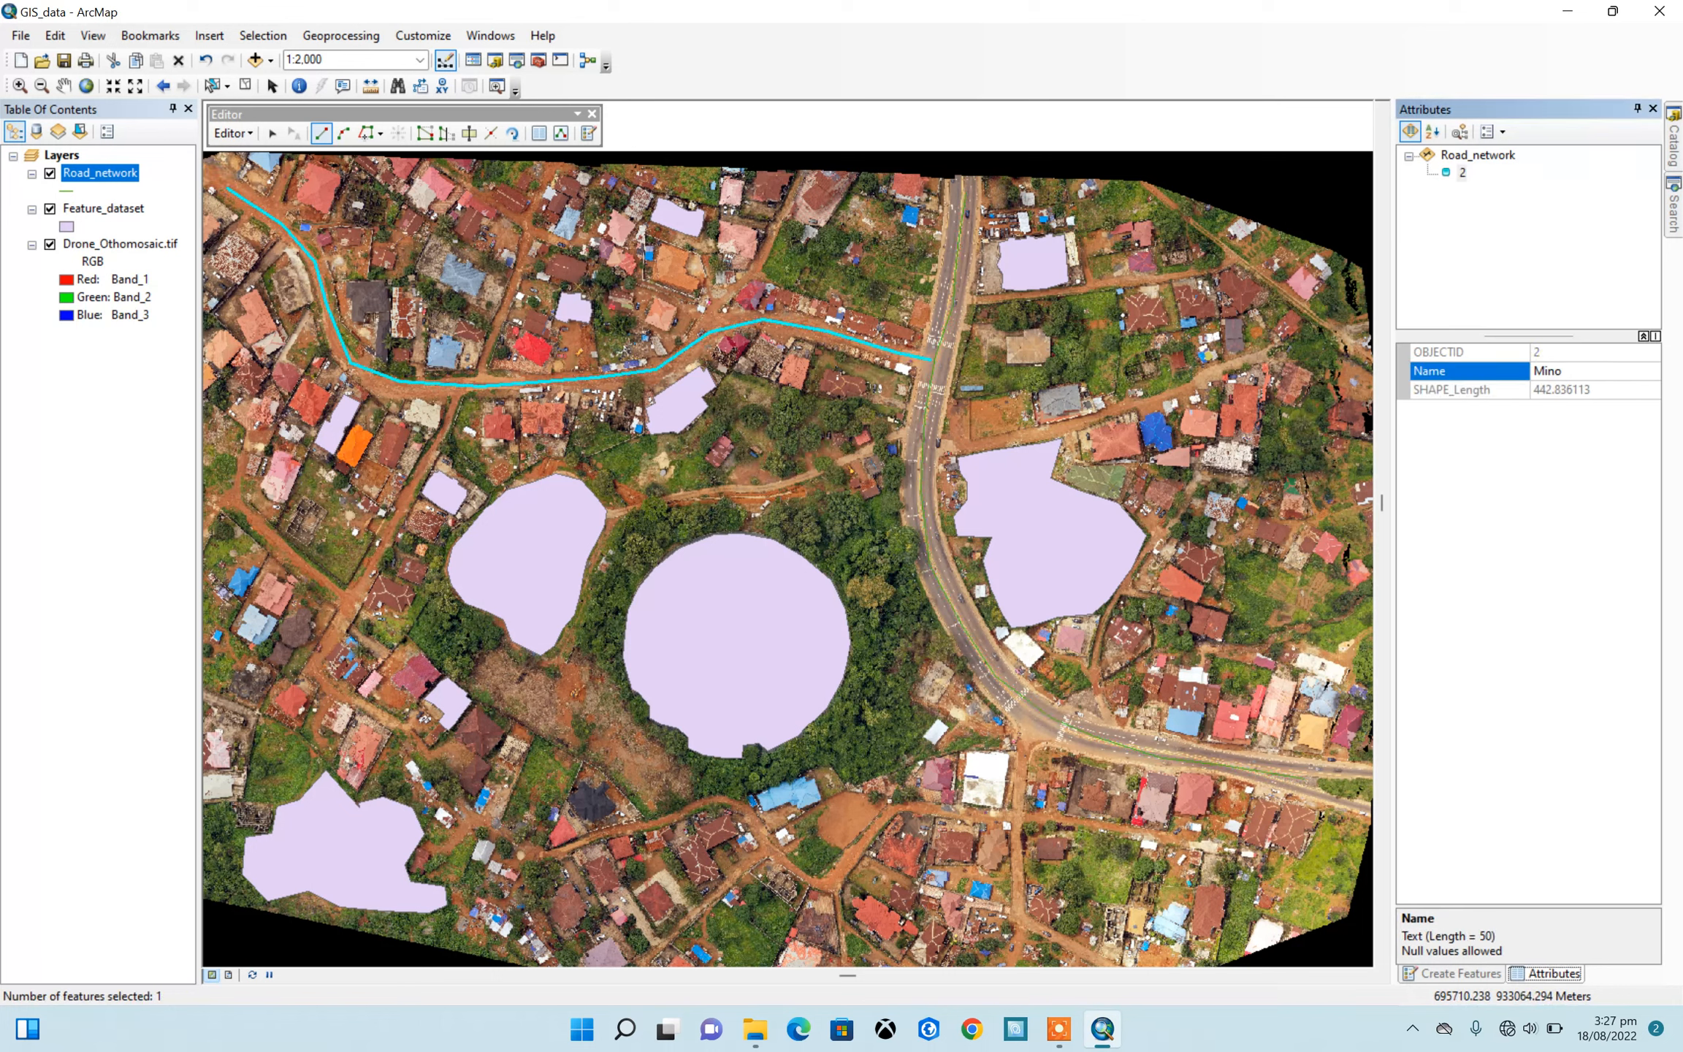
pyautogui.write('road')
pyautogui.click(1560, 370)
pyautogui.write('Minor roadMinor')
# Step: Digitize a Road_network line about 190 m long from the major road's bend south, then southeast to the orthomosaic's edge
pyautogui.click(950, 376)
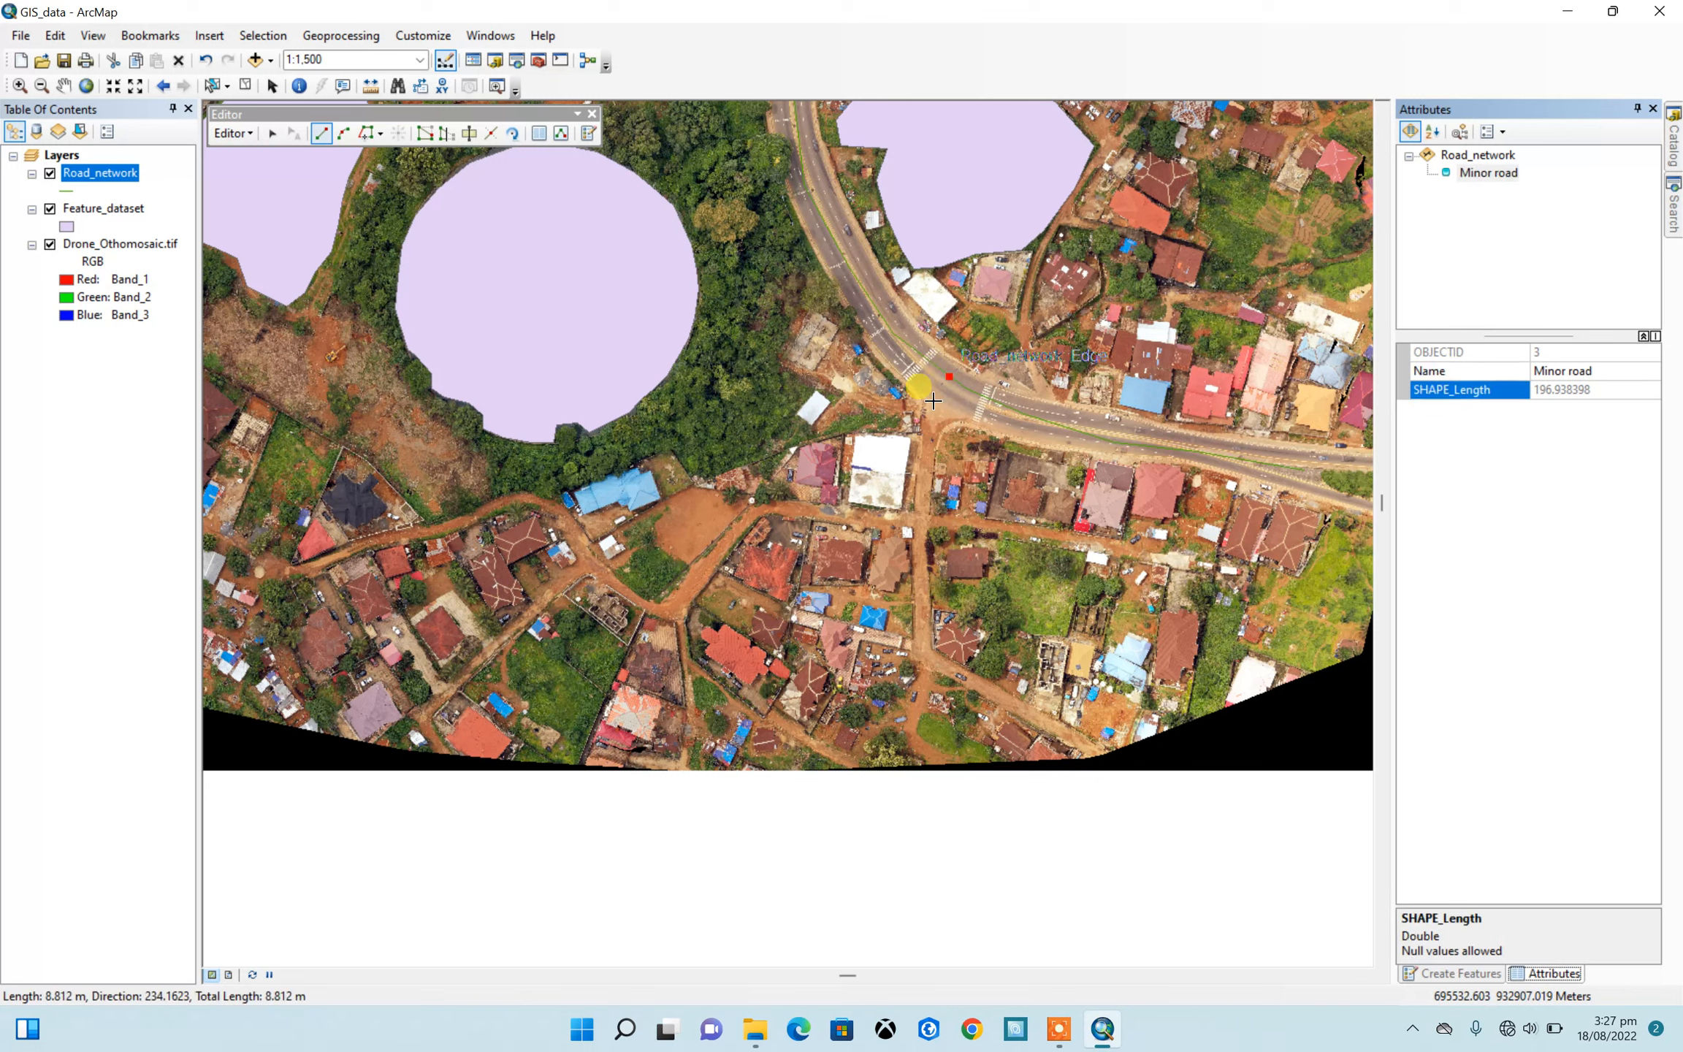
pyautogui.click(933, 428)
pyautogui.click(925, 473)
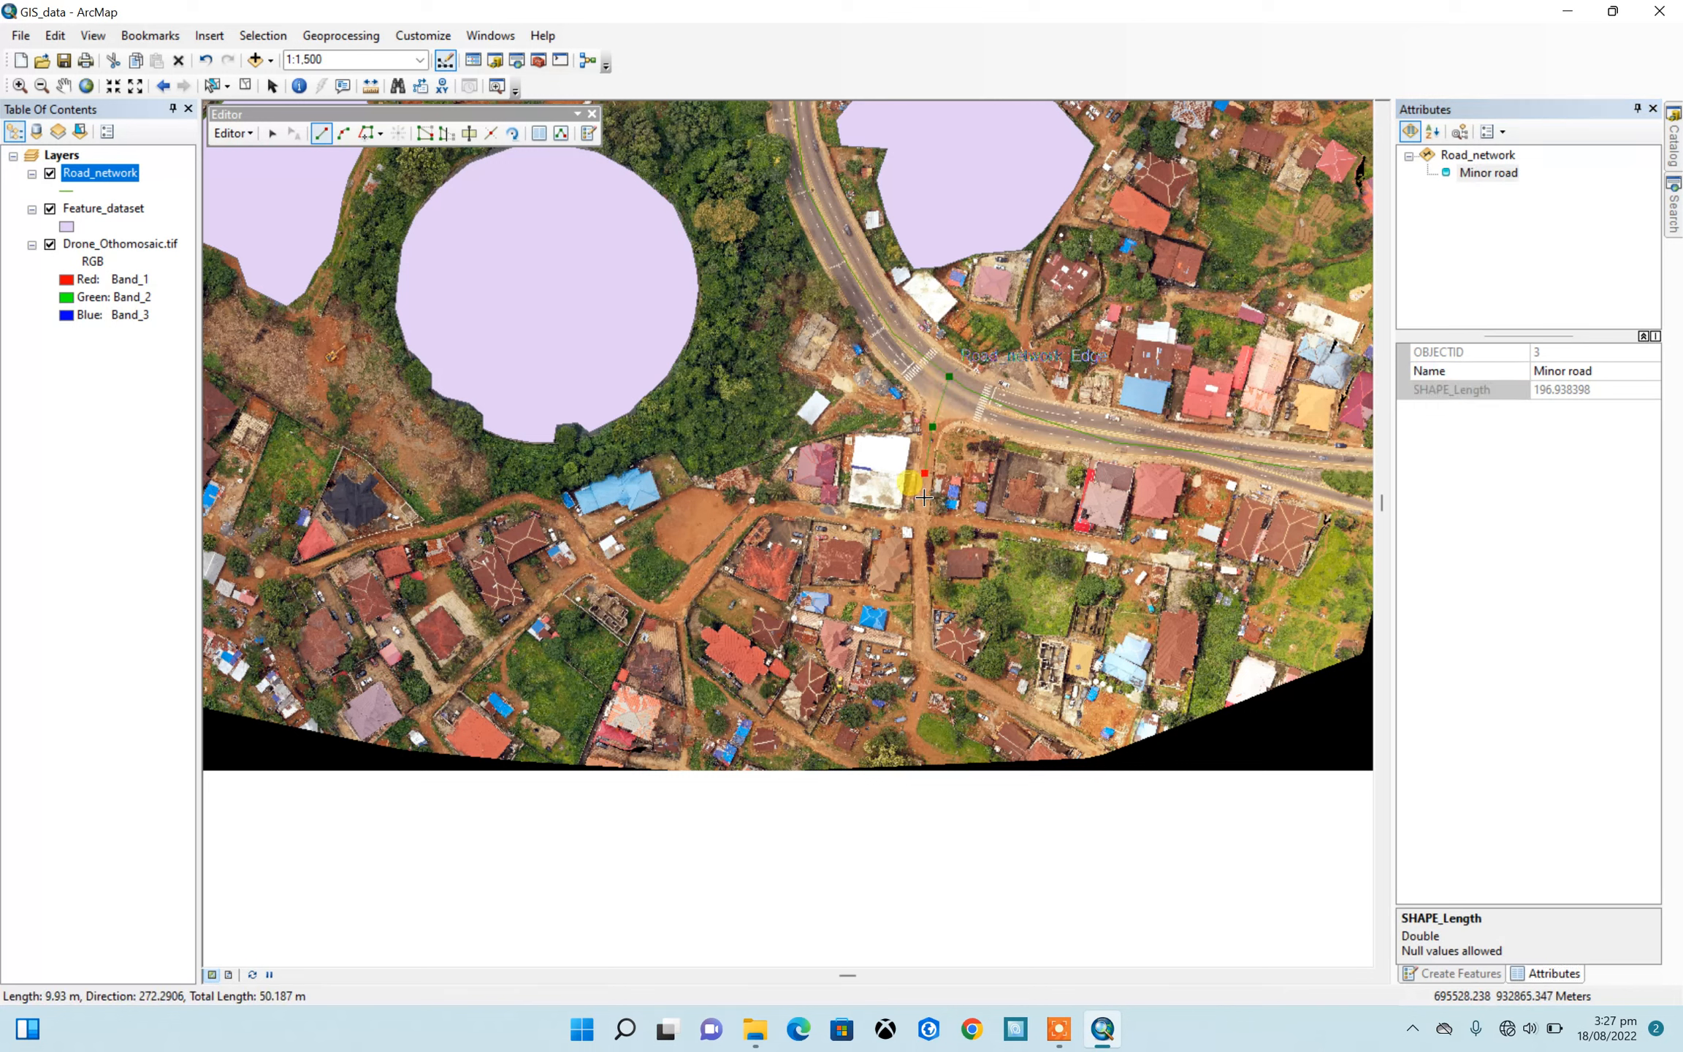
pyautogui.click(922, 513)
pyautogui.click(919, 561)
pyautogui.click(921, 619)
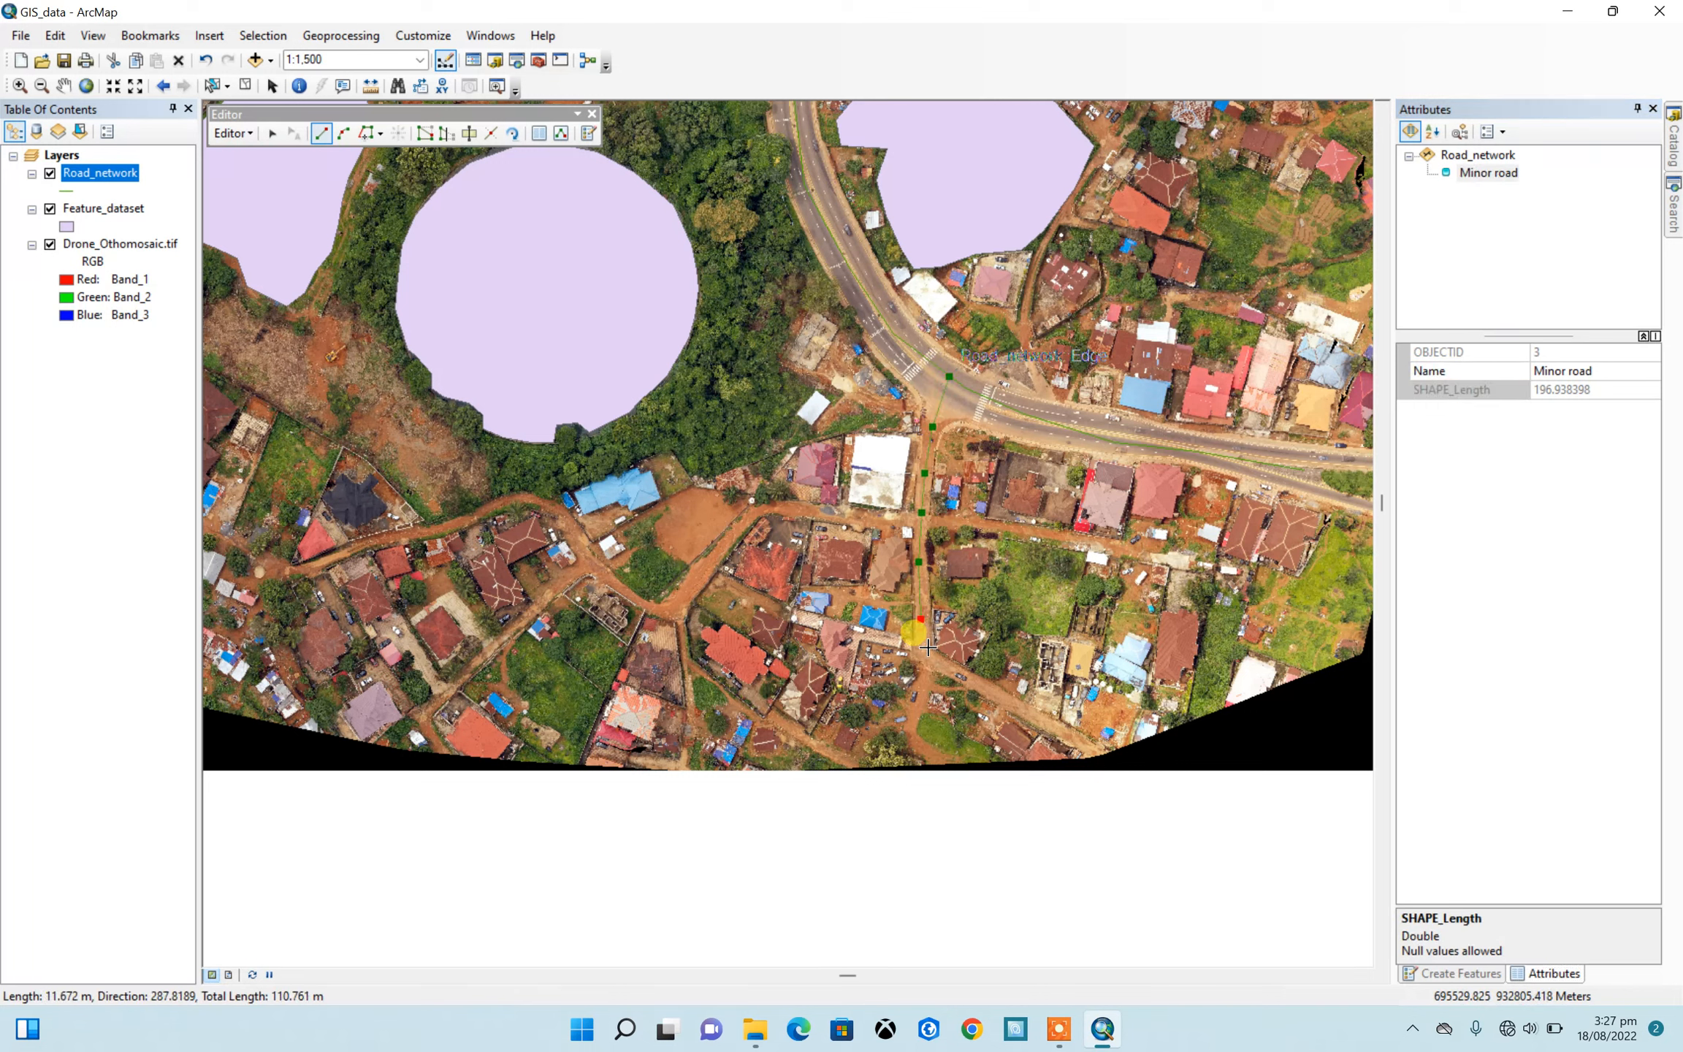
pyautogui.click(927, 652)
pyautogui.click(964, 678)
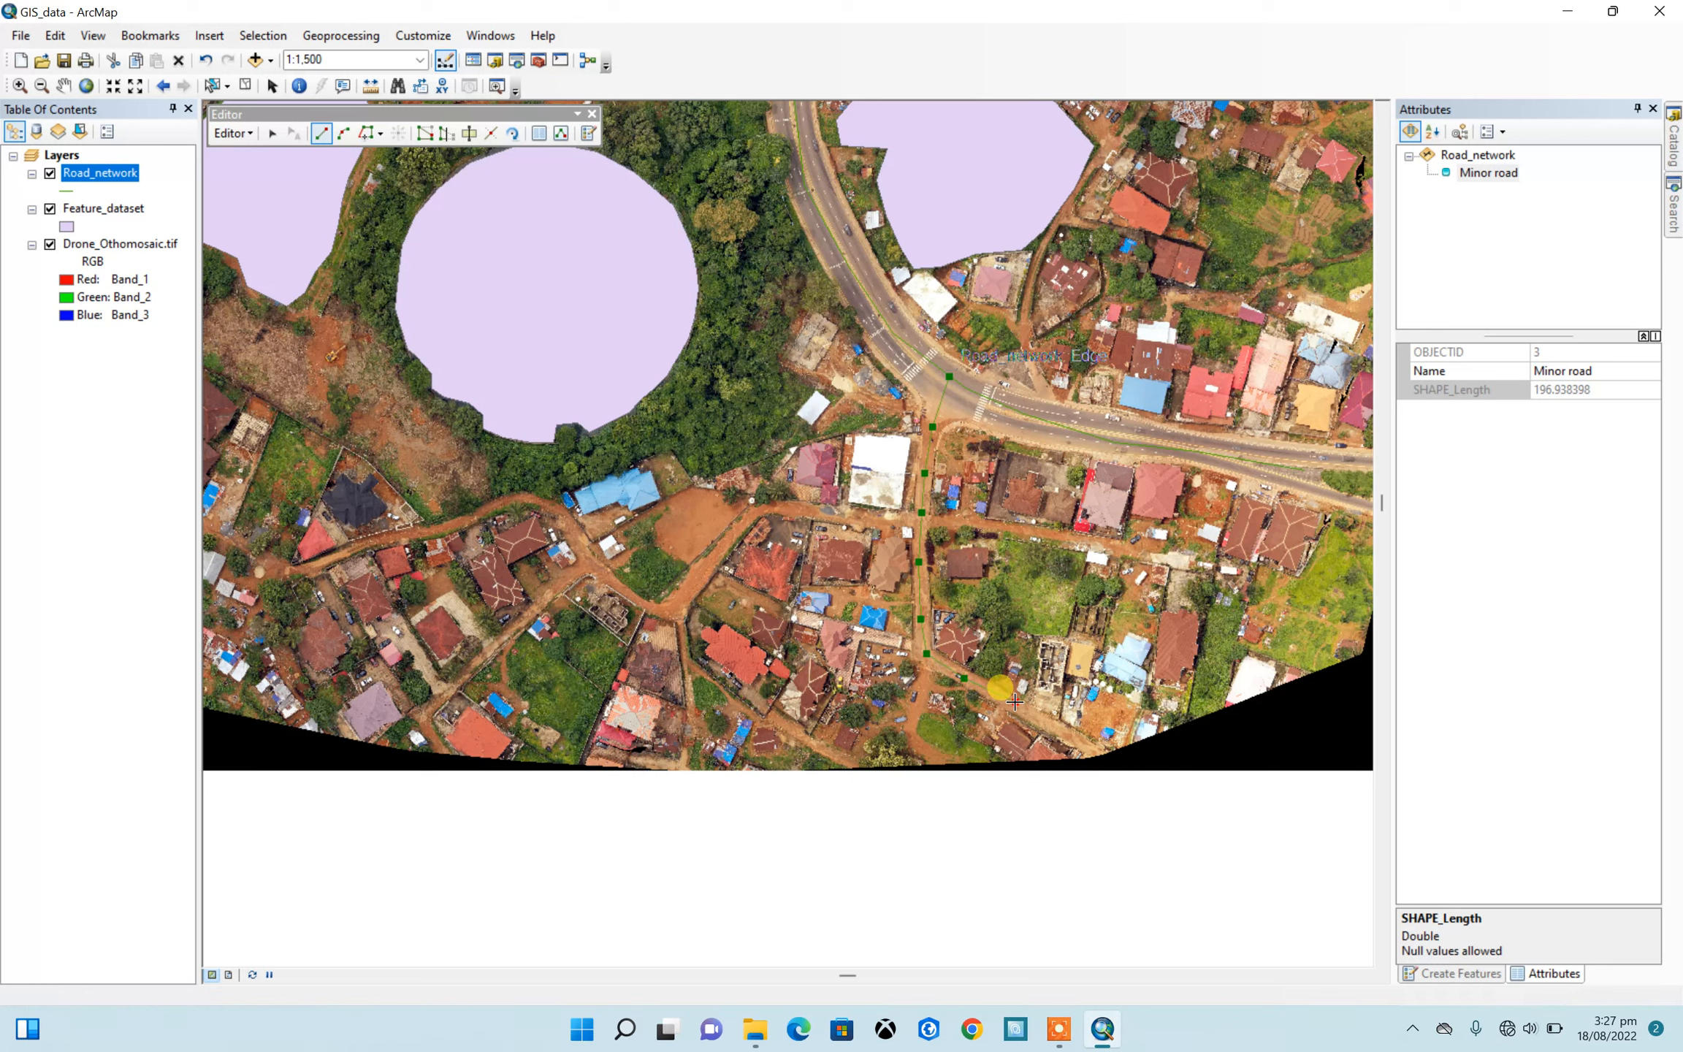
pyautogui.click(1015, 702)
pyautogui.click(1063, 732)
pyautogui.doubleClick(1087, 746)
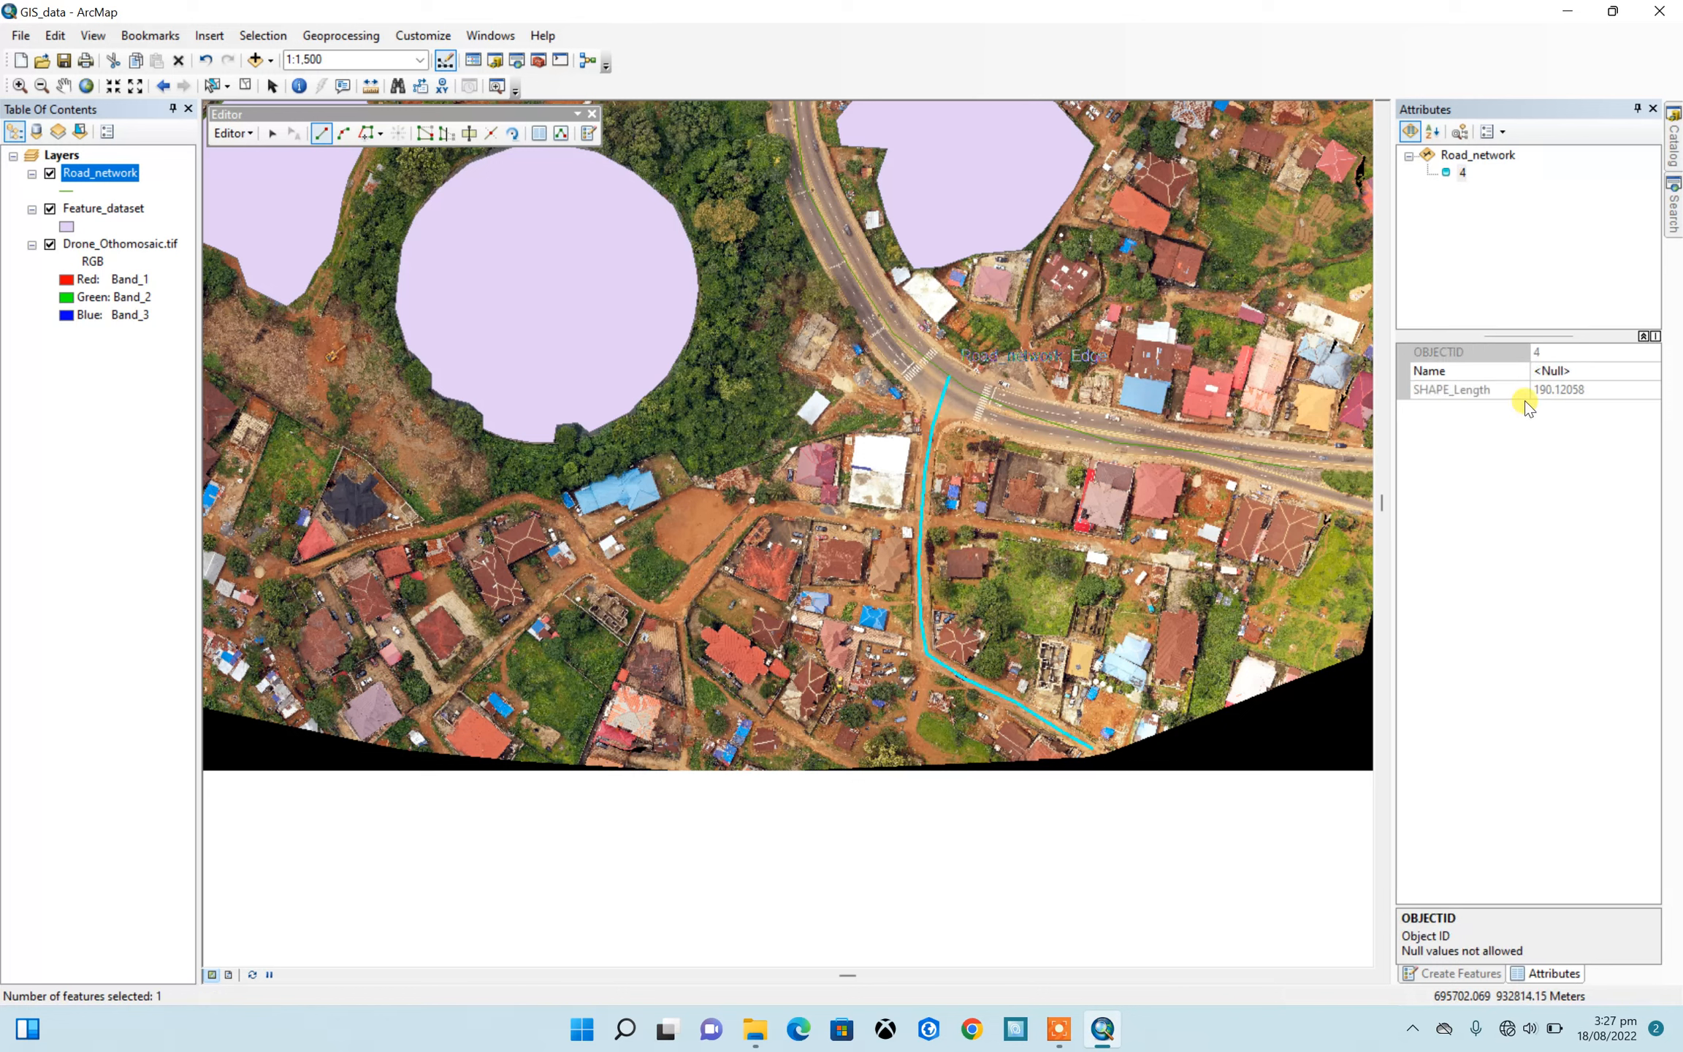
# Step: Set the Name attribute of the southern road line to Minor road
pyautogui.click(1550, 372)
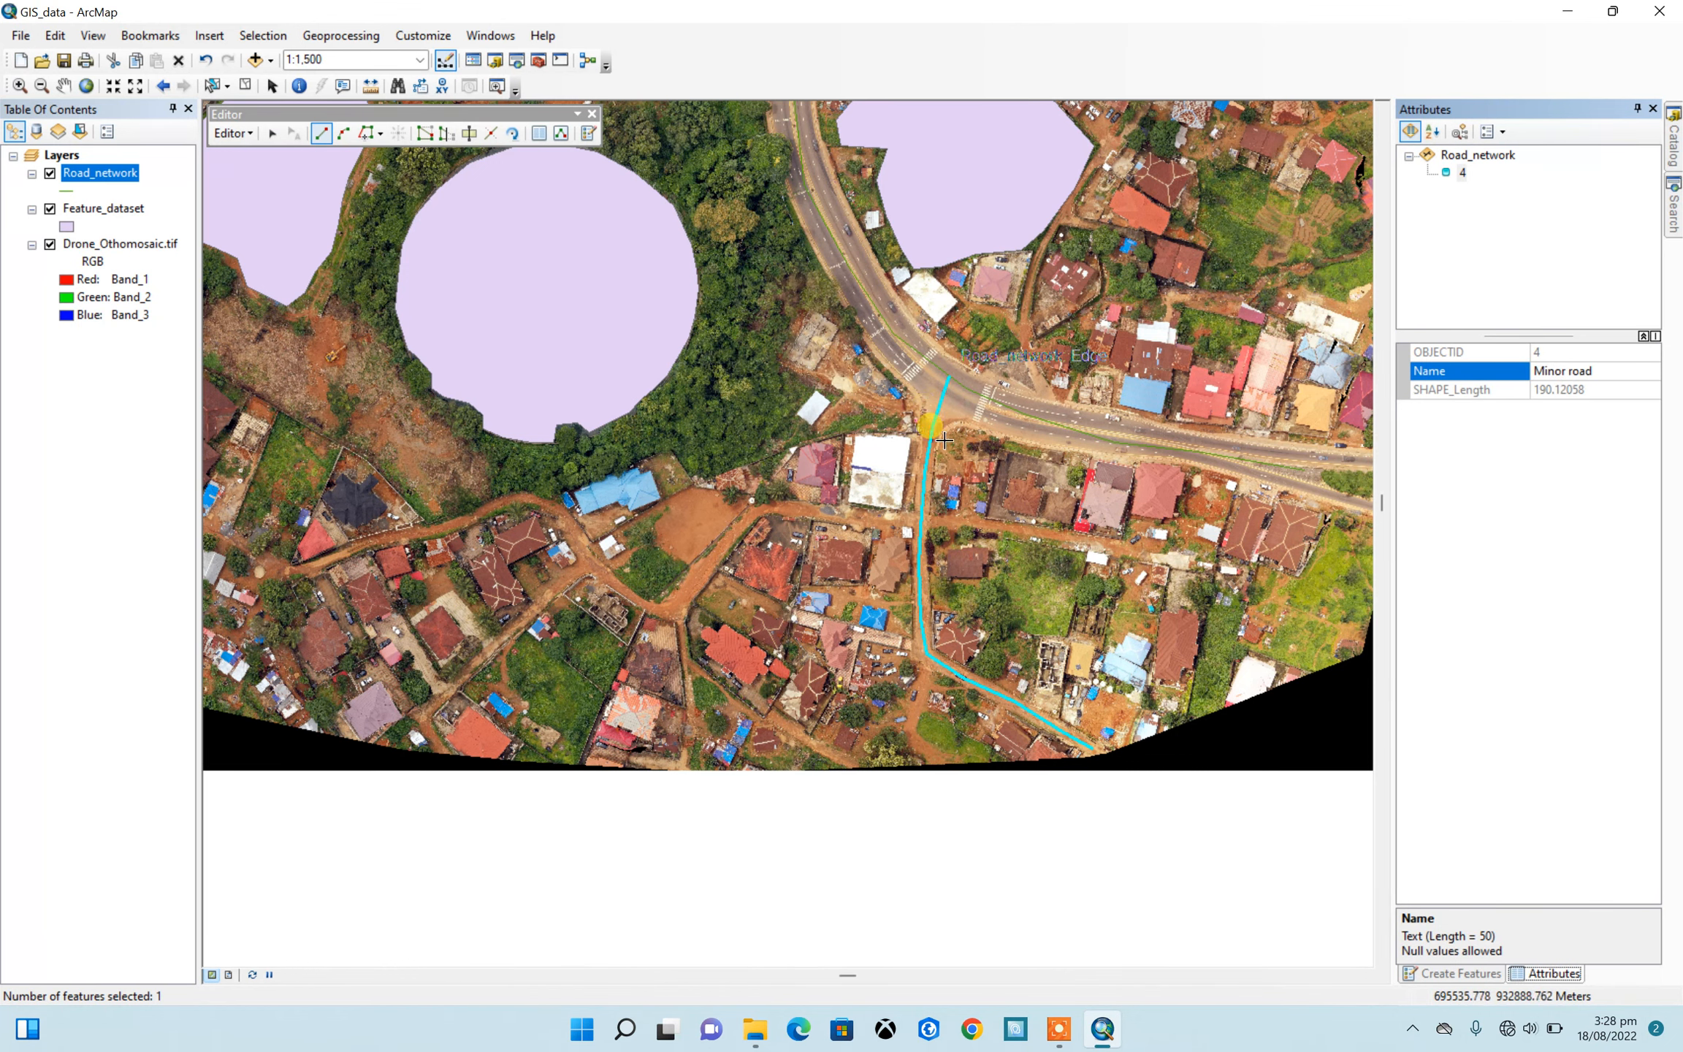
pyautogui.scroll(-3, 888, 563)
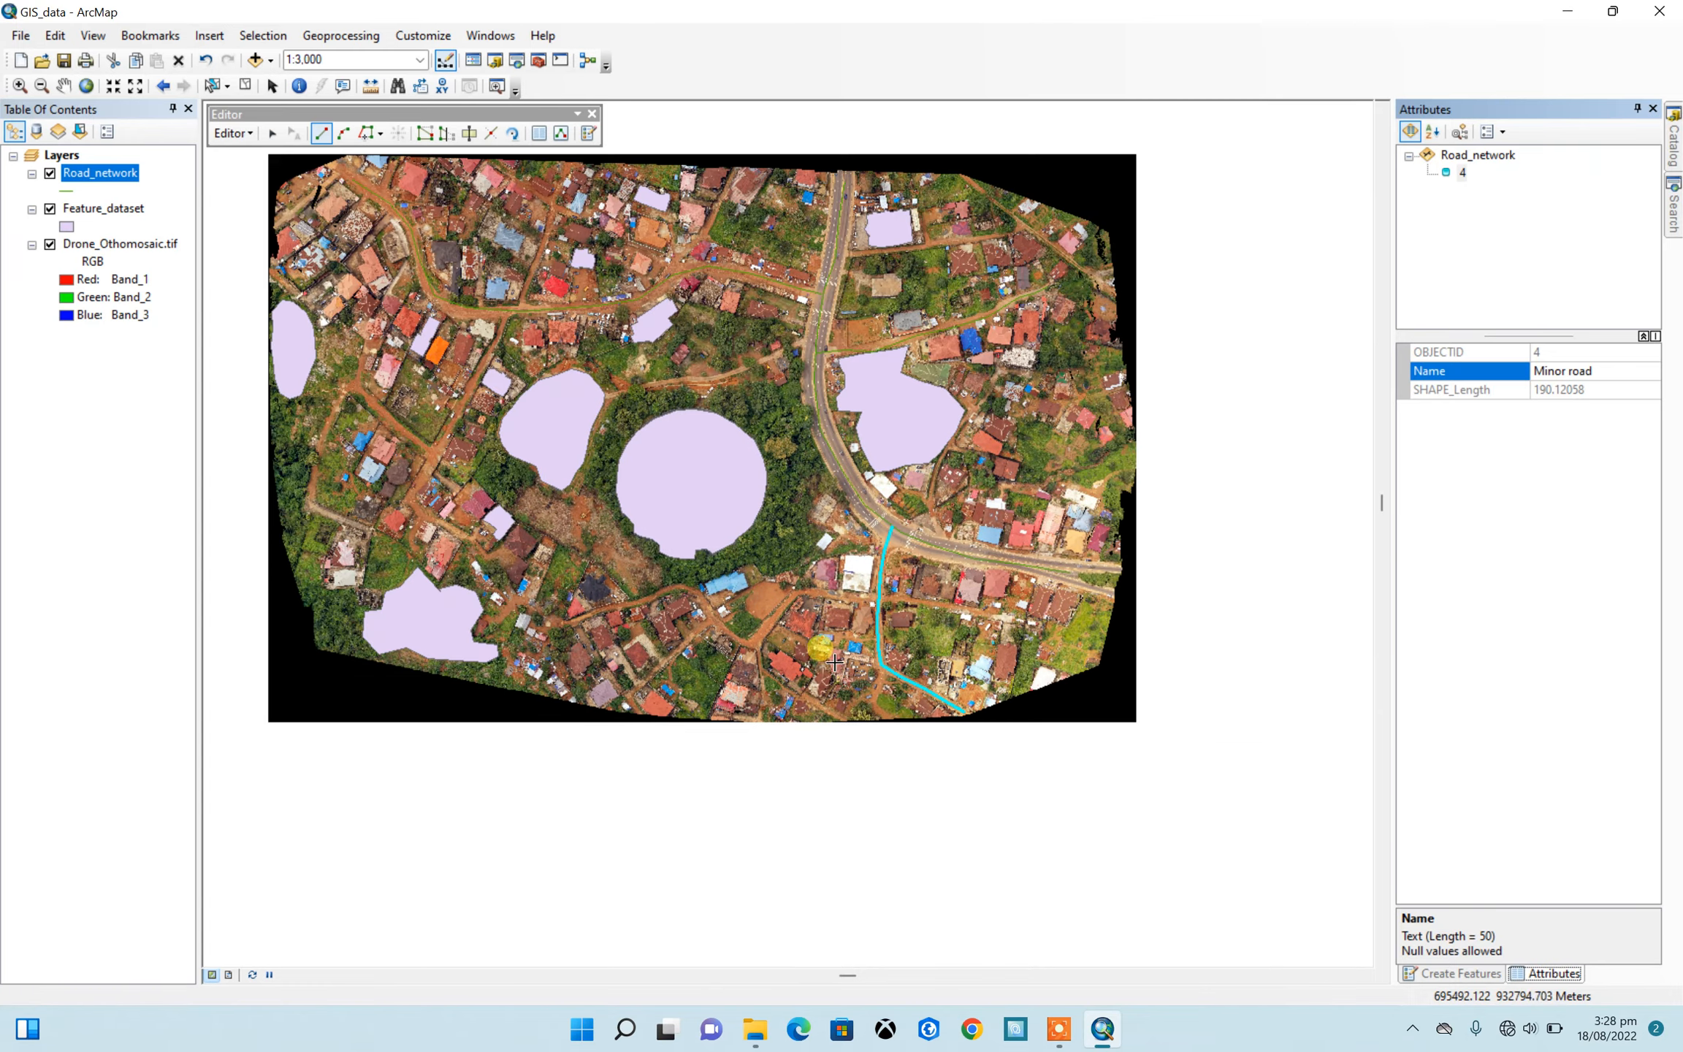
pyautogui.scroll(-2, 788, 316)
pyautogui.scroll(5, 787, 316)
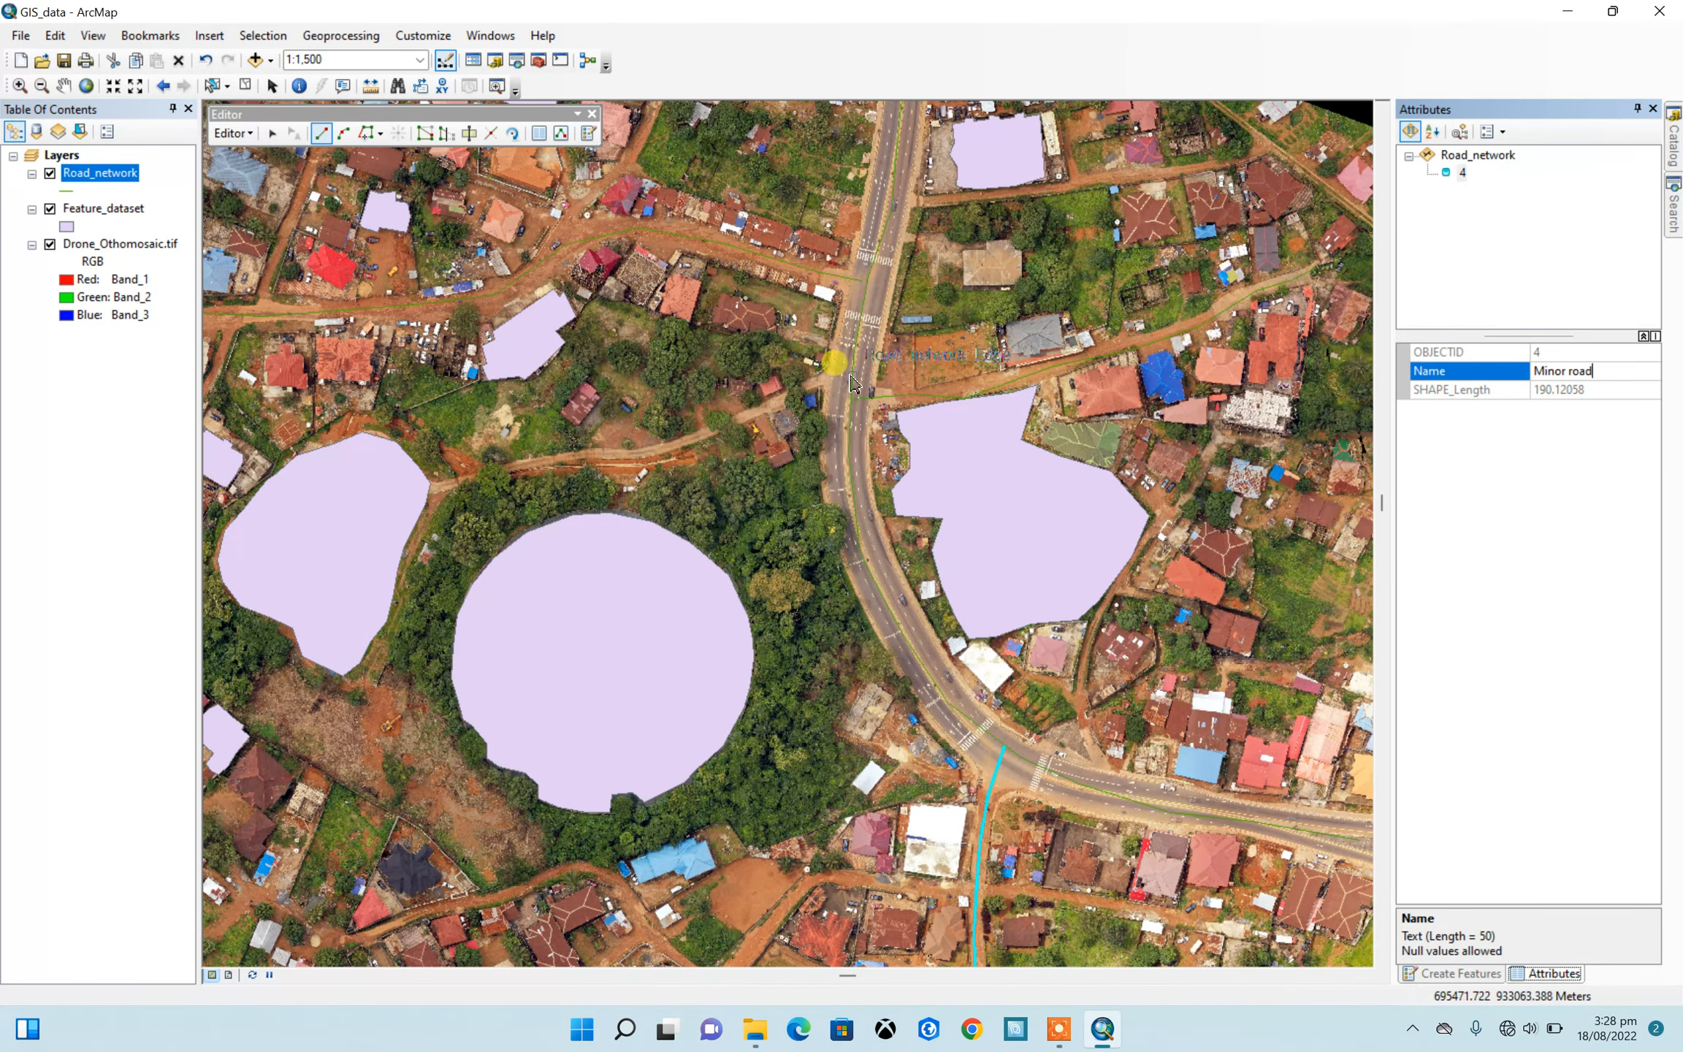
pyautogui.press('Return')
# Step: Digitize a Road_network line about 180 m long from the major road west to the treatment area polygon and name it Minor road
pyautogui.click(856, 370)
pyautogui.click(812, 383)
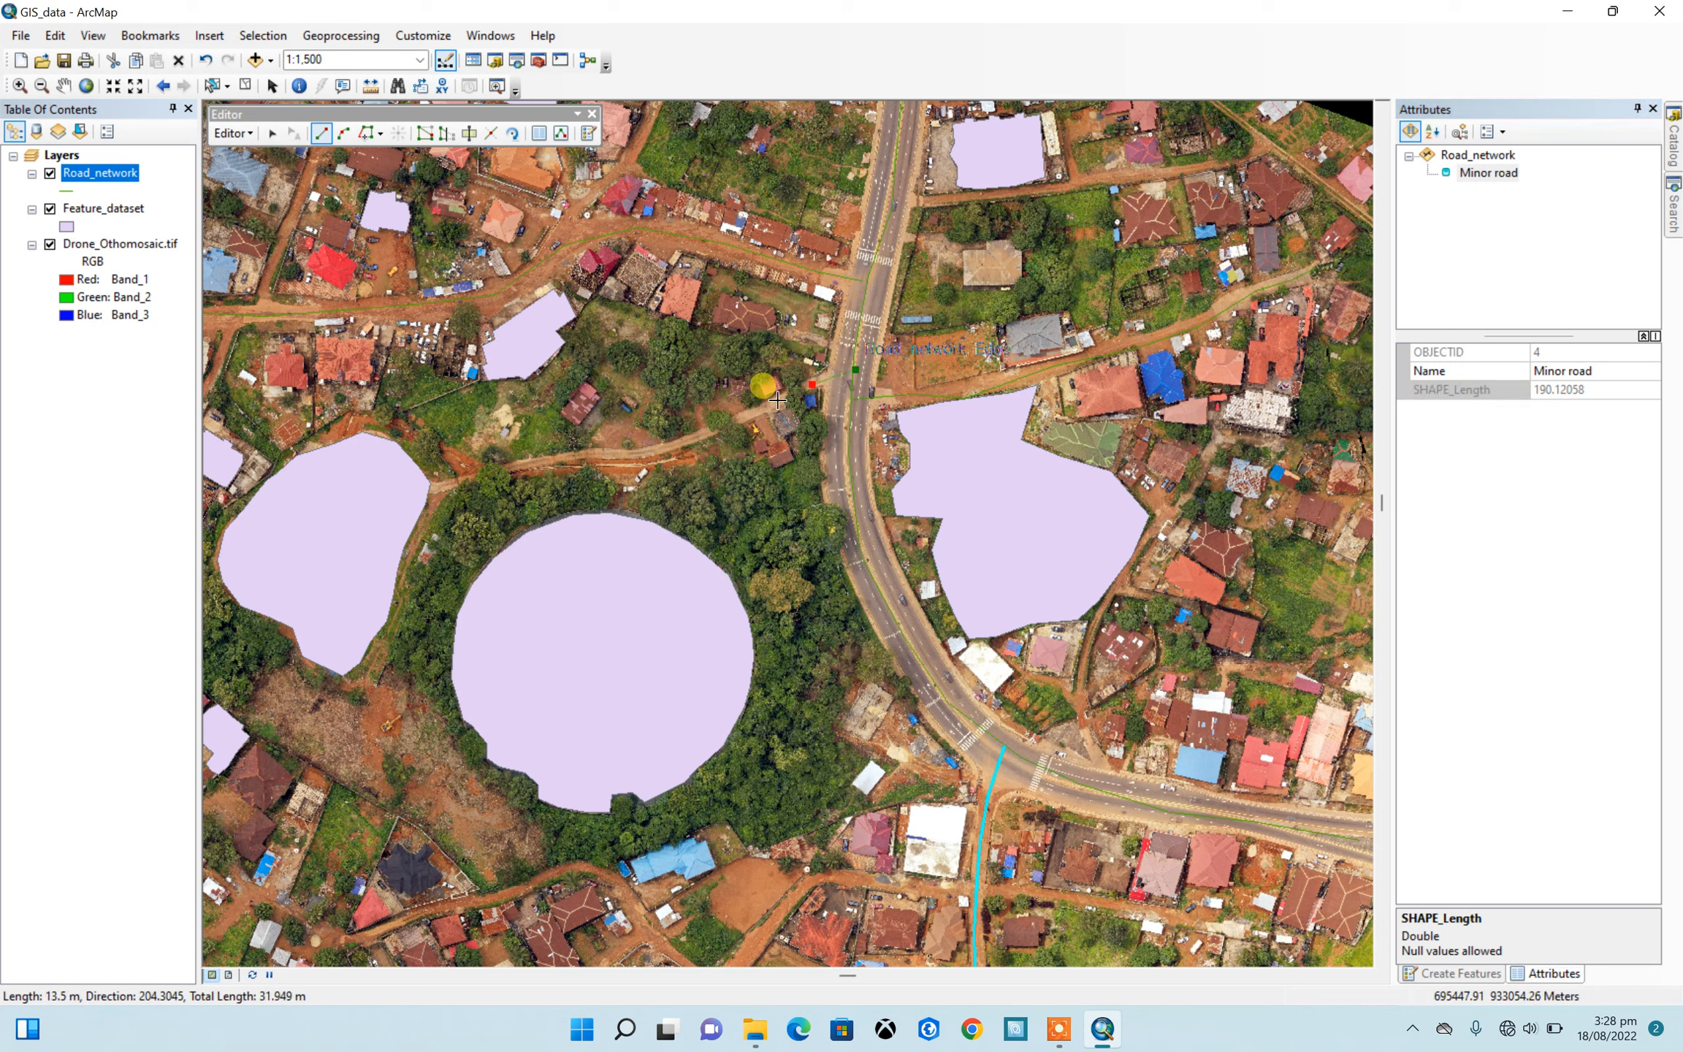
pyautogui.click(770, 408)
pyautogui.click(706, 434)
pyautogui.click(652, 453)
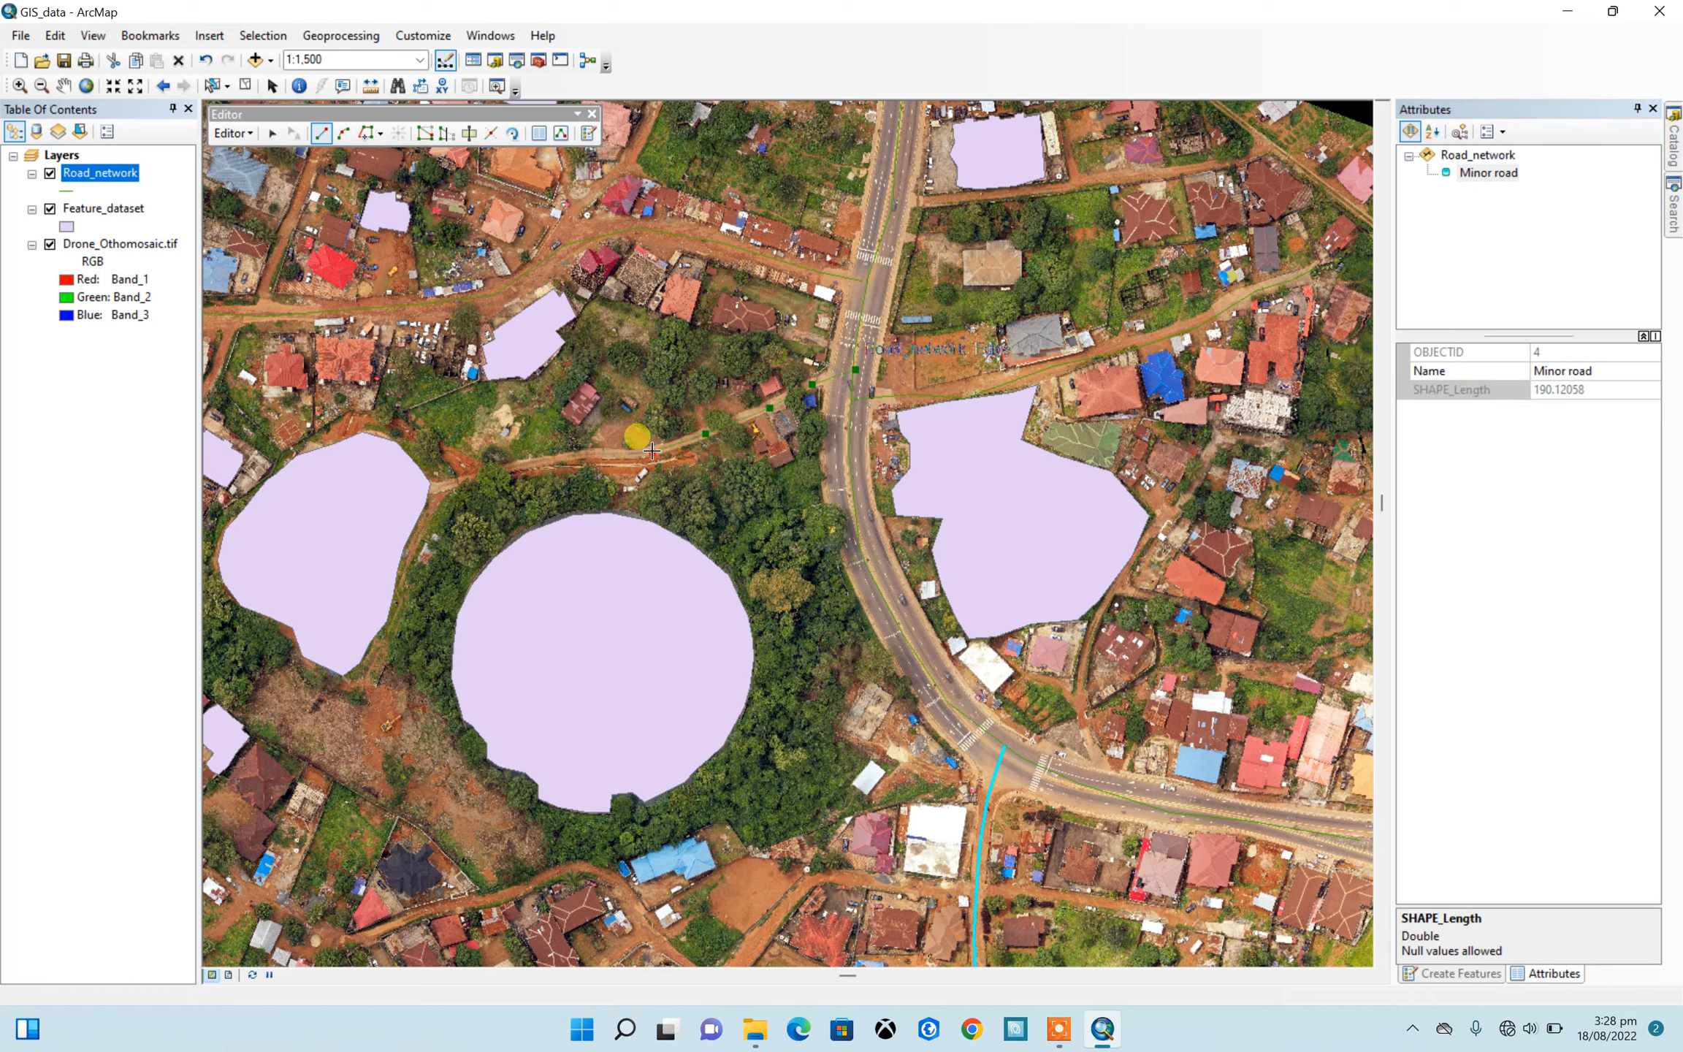
pyautogui.click(602, 456)
pyautogui.click(552, 459)
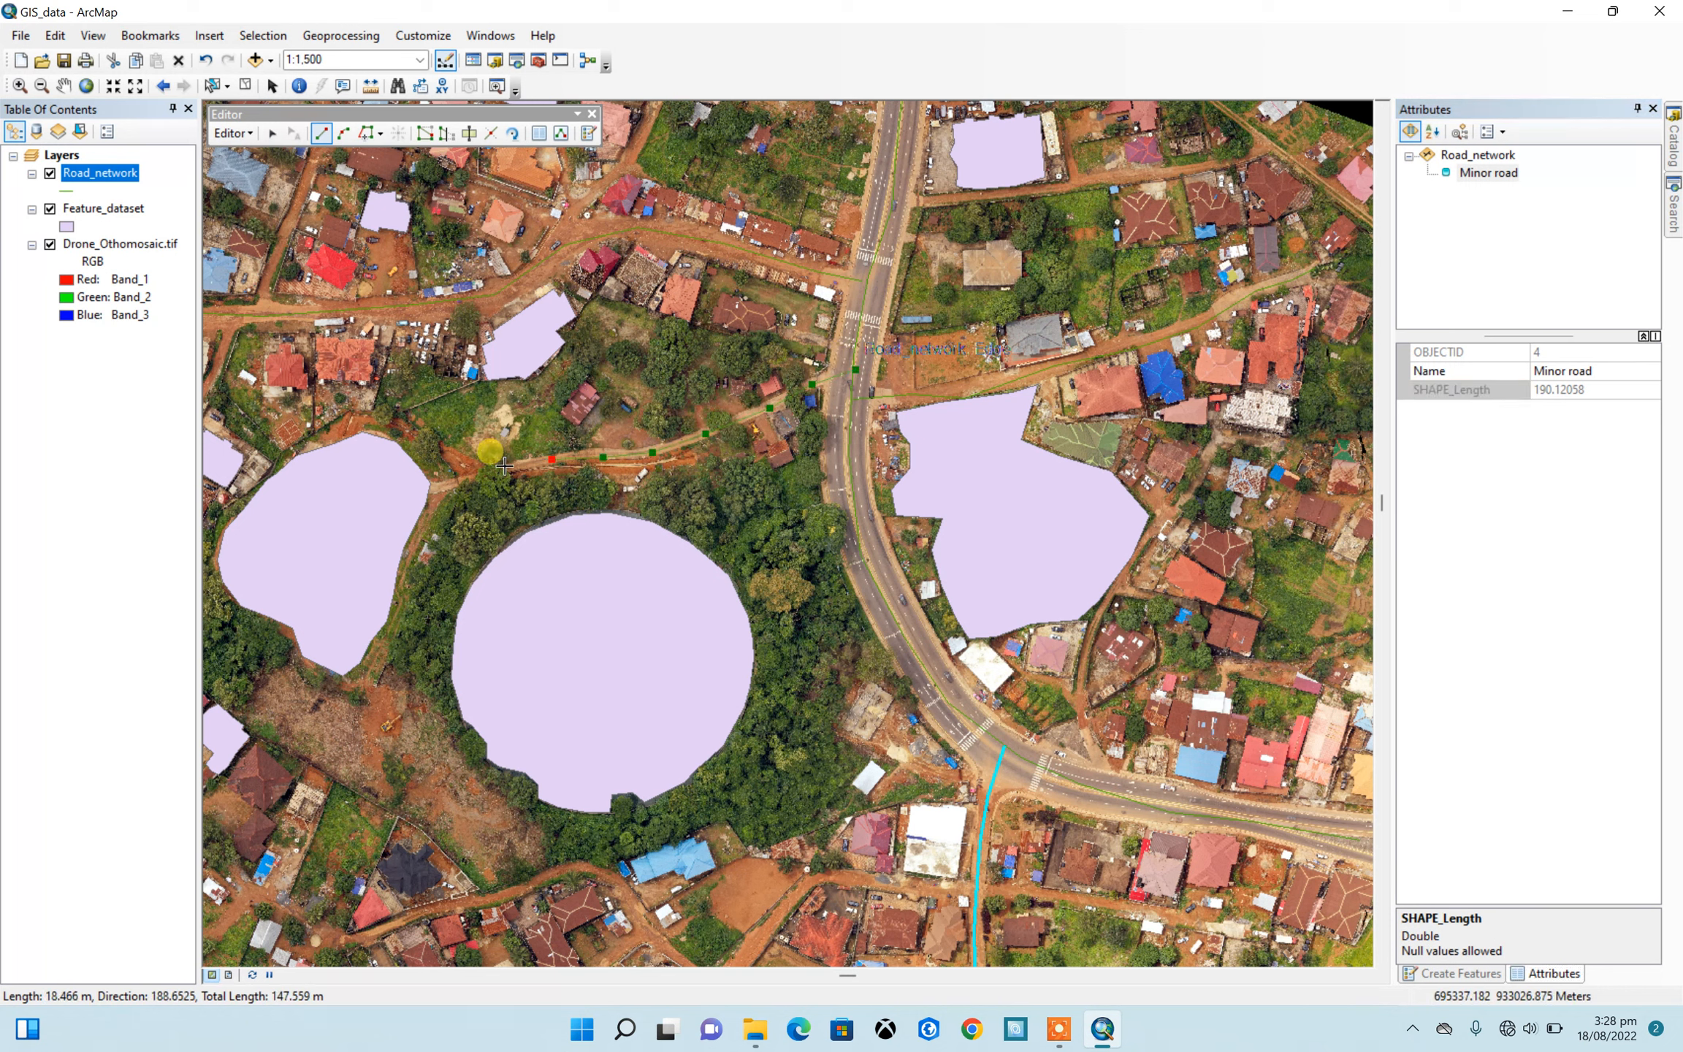
pyautogui.click(498, 469)
pyautogui.doubleClick(431, 485)
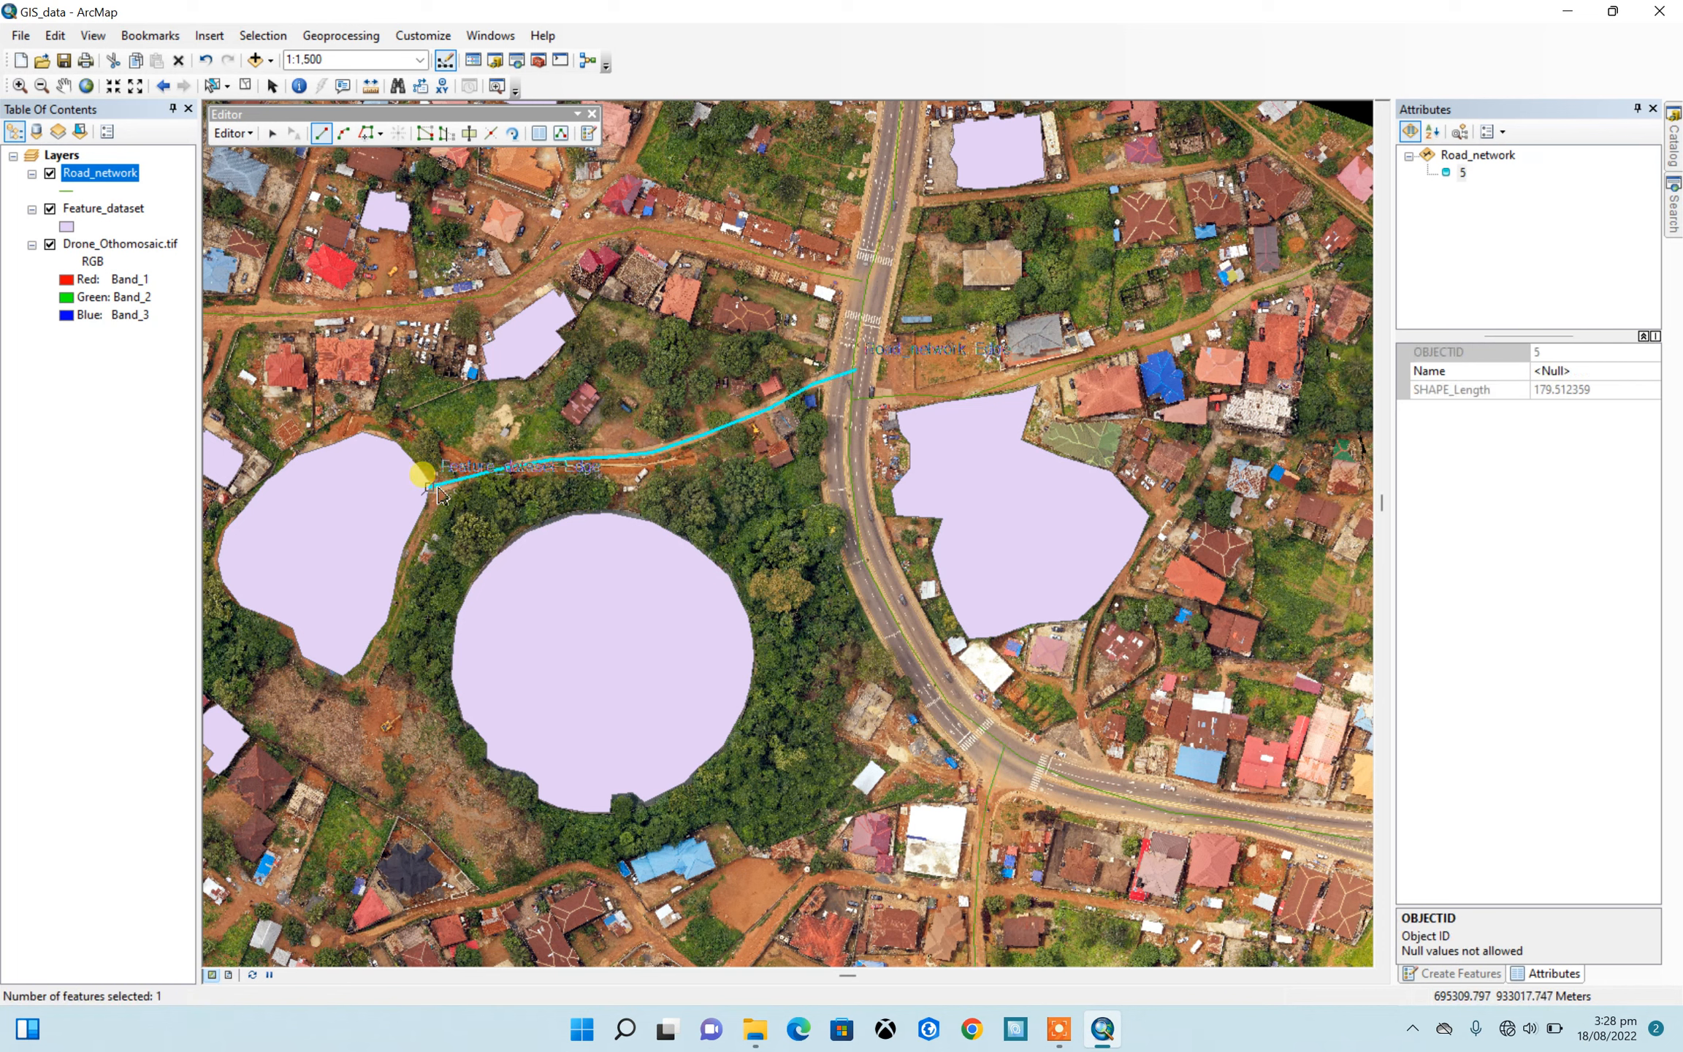
pyautogui.click(1556, 370)
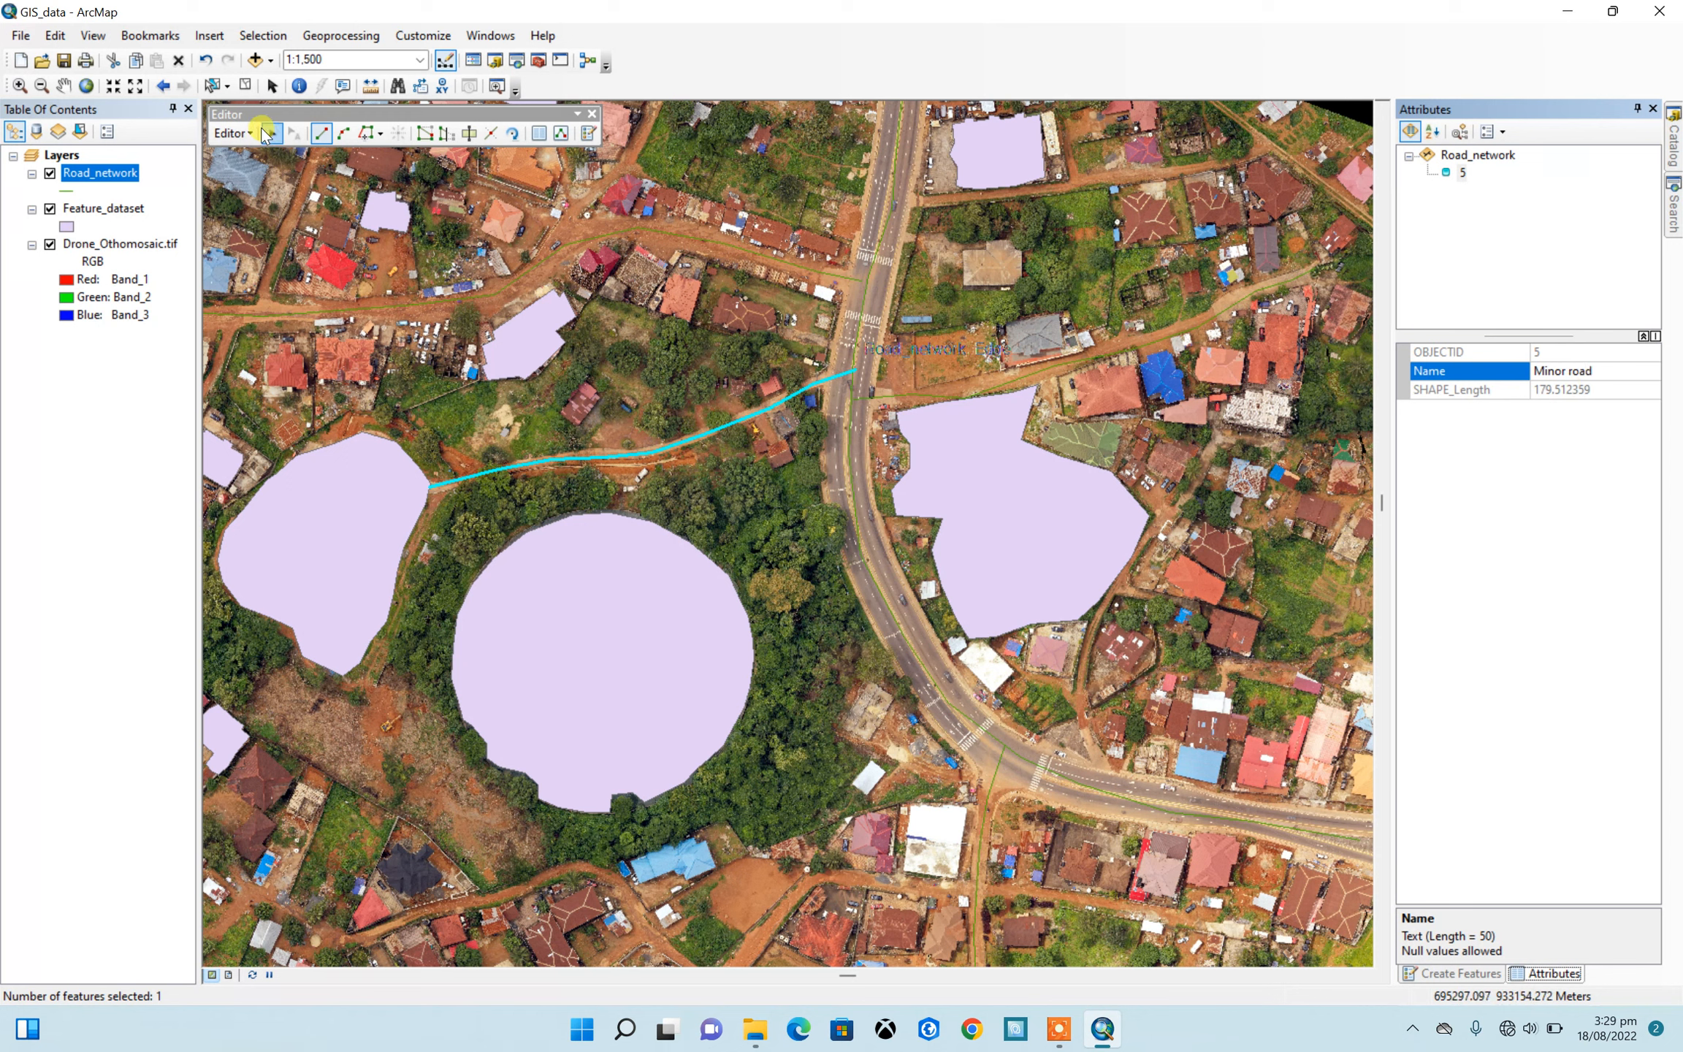
# Step: Stop editing the Road_network layer and save the edits
pyautogui.click(252, 132)
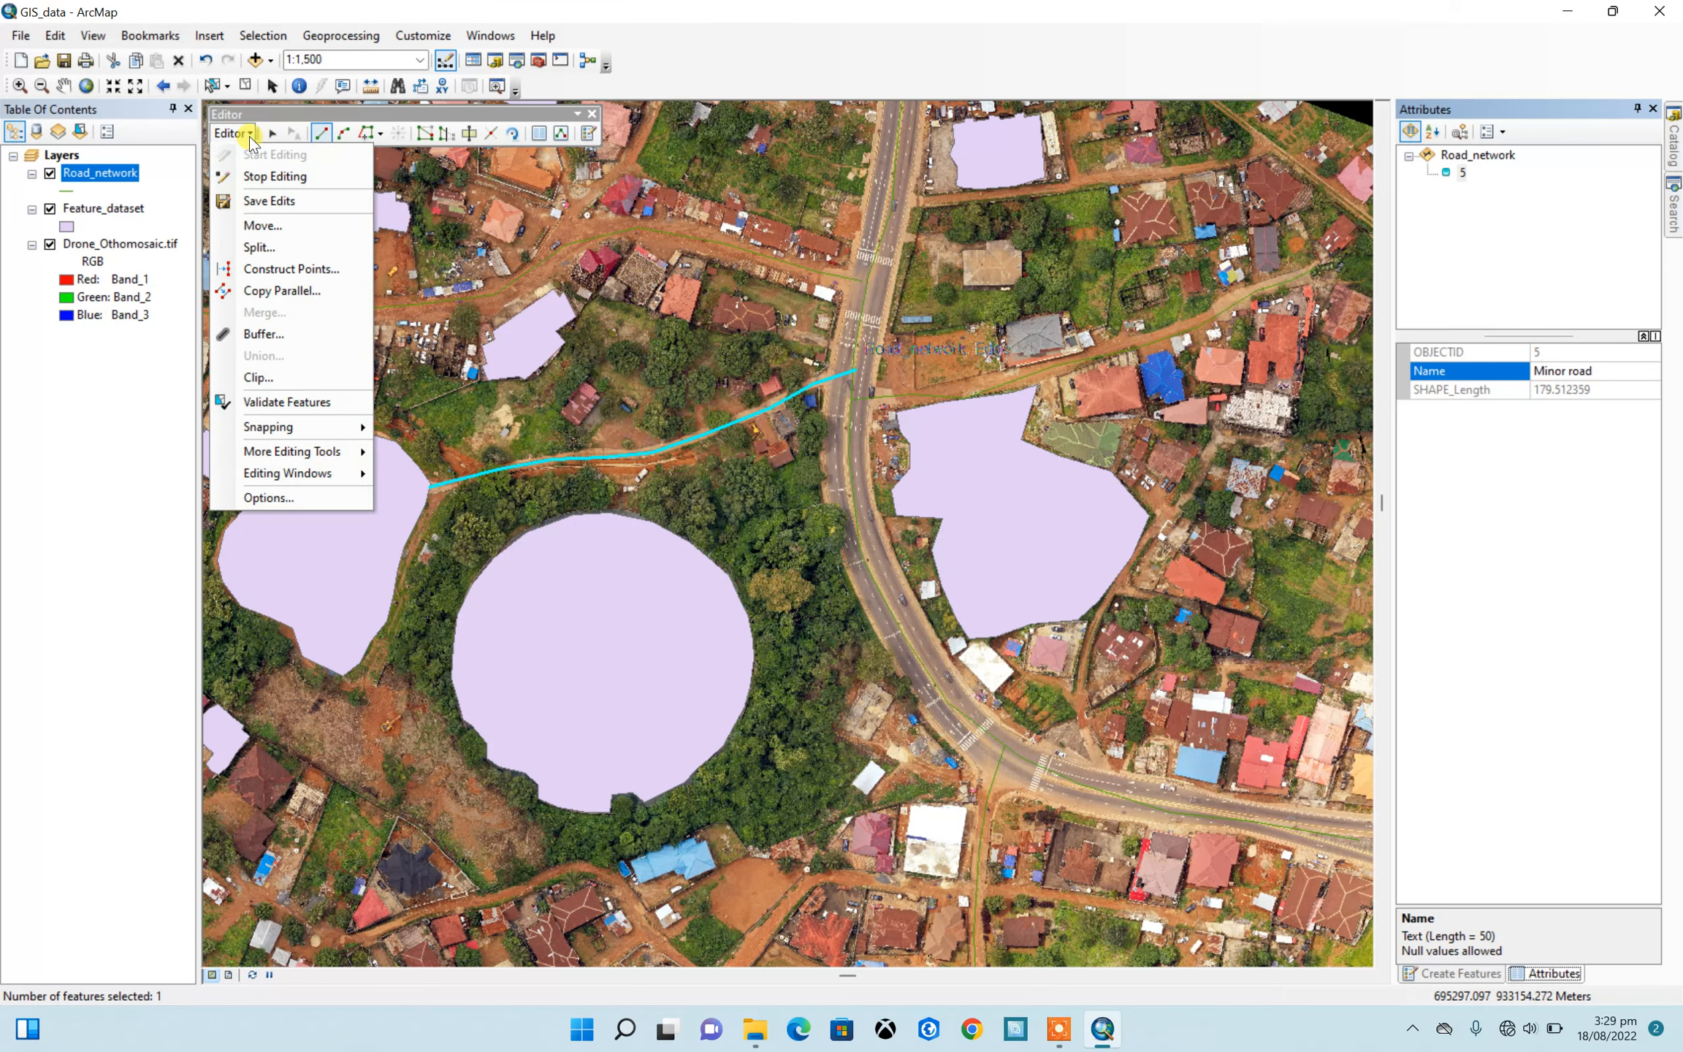
pyautogui.click(263, 174)
pyautogui.click(772, 573)
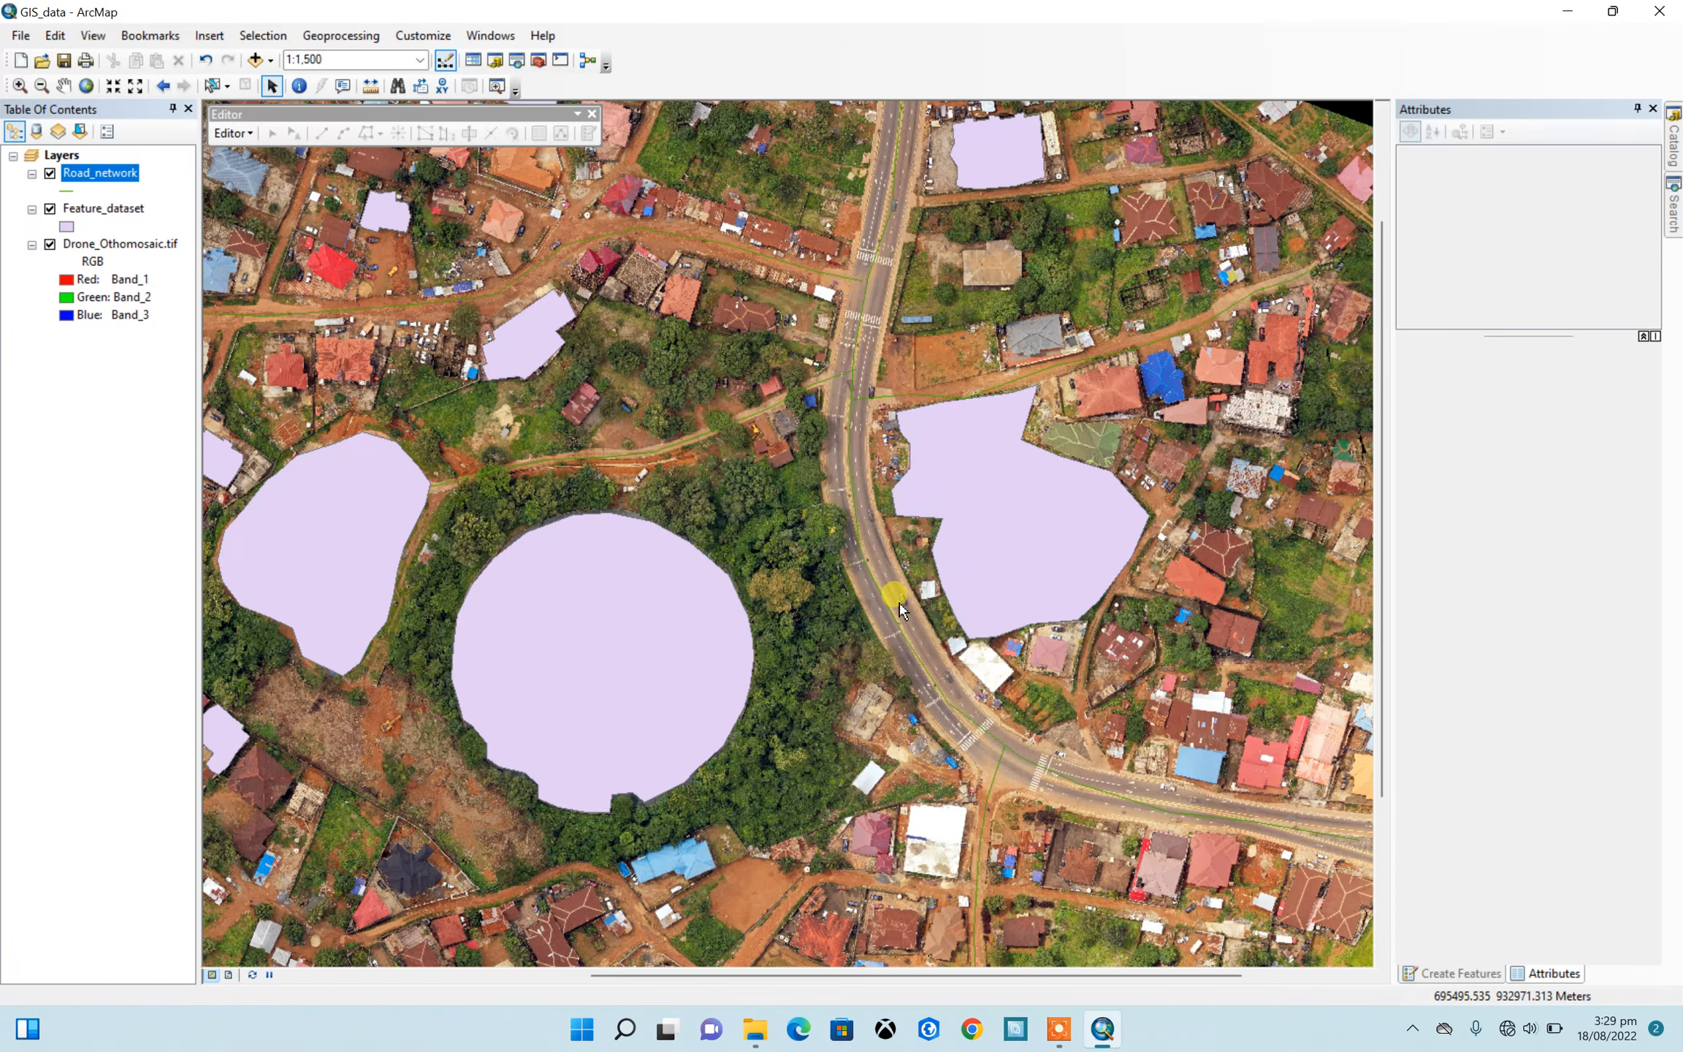
# Step: Change the Road_network layer's line symbol to Expressway with a width of 3
pyautogui.scroll(-1, 900, 609)
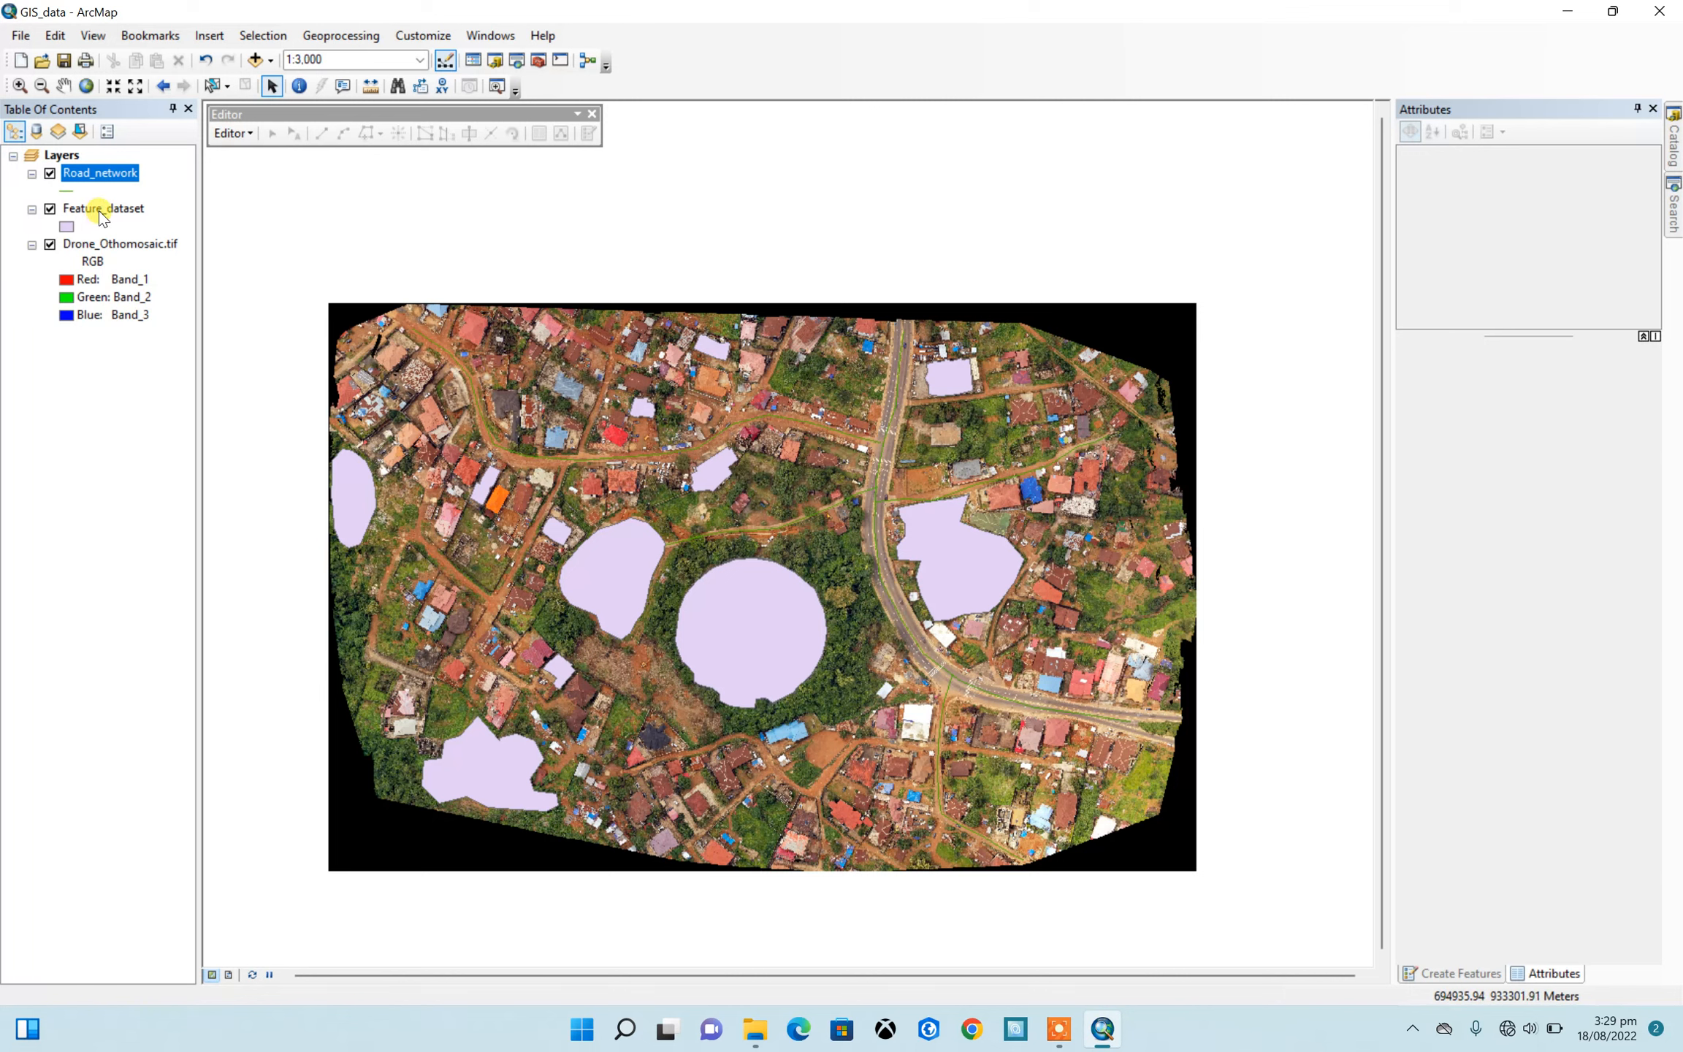
pyautogui.click(65, 190)
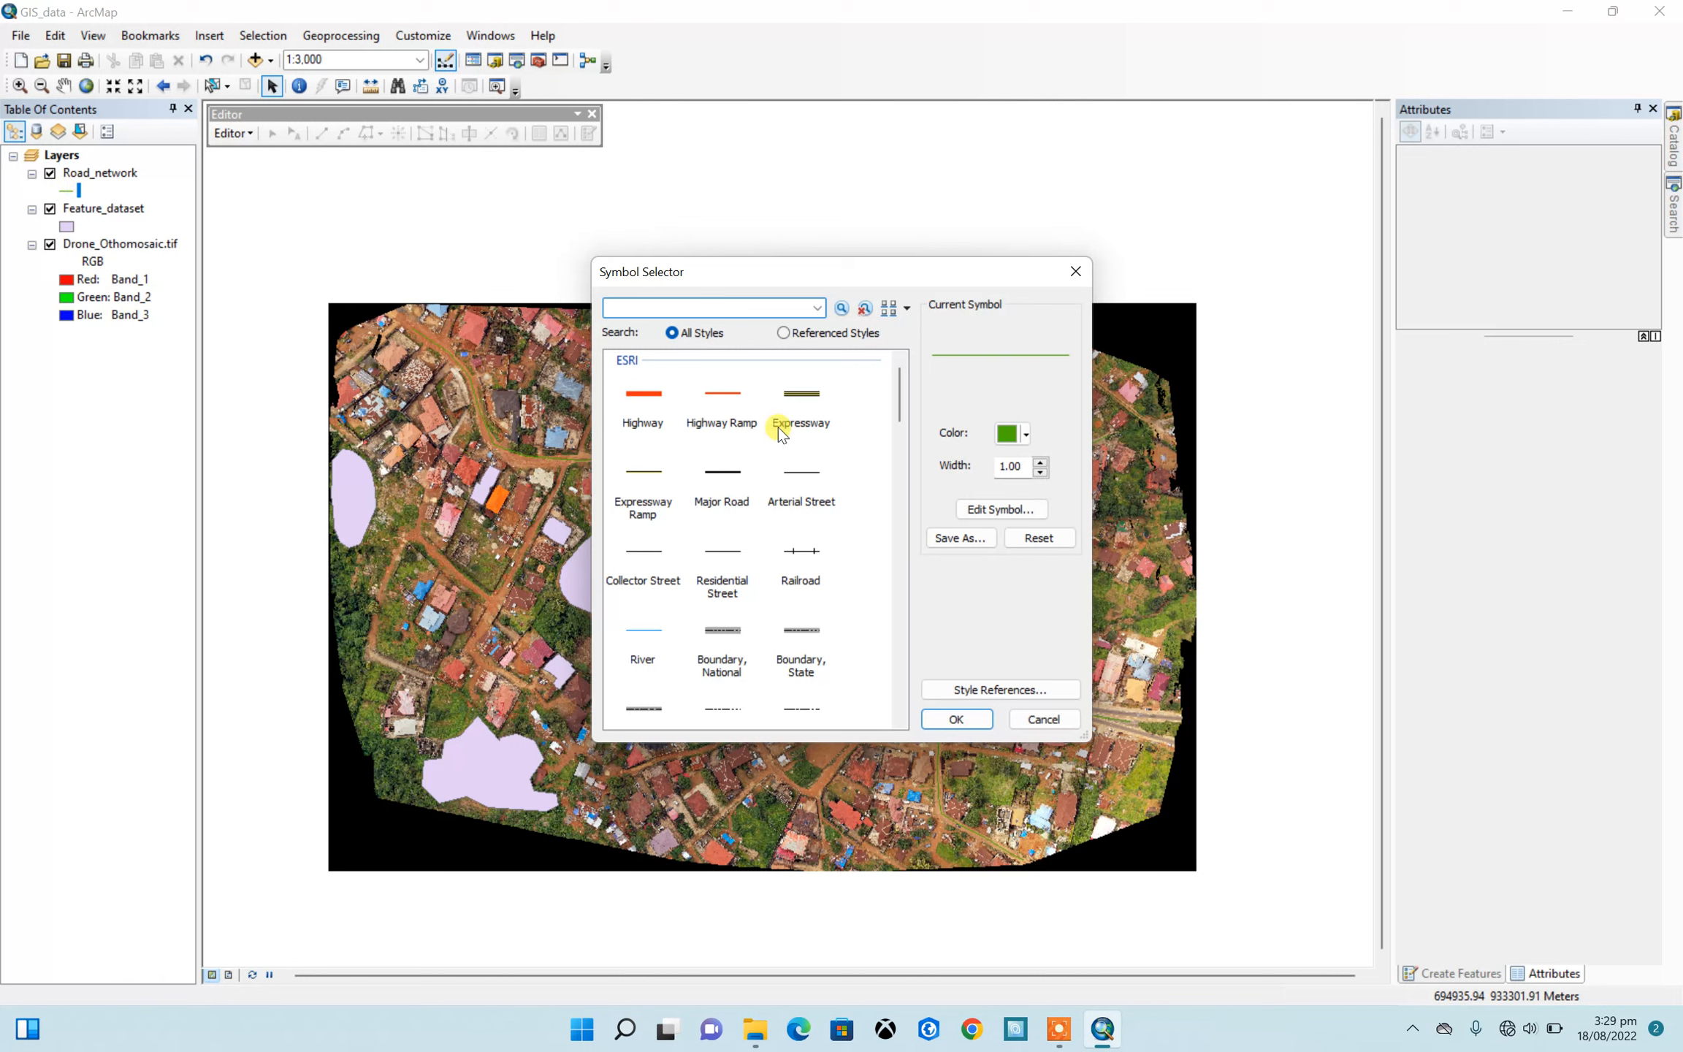
pyautogui.click(803, 395)
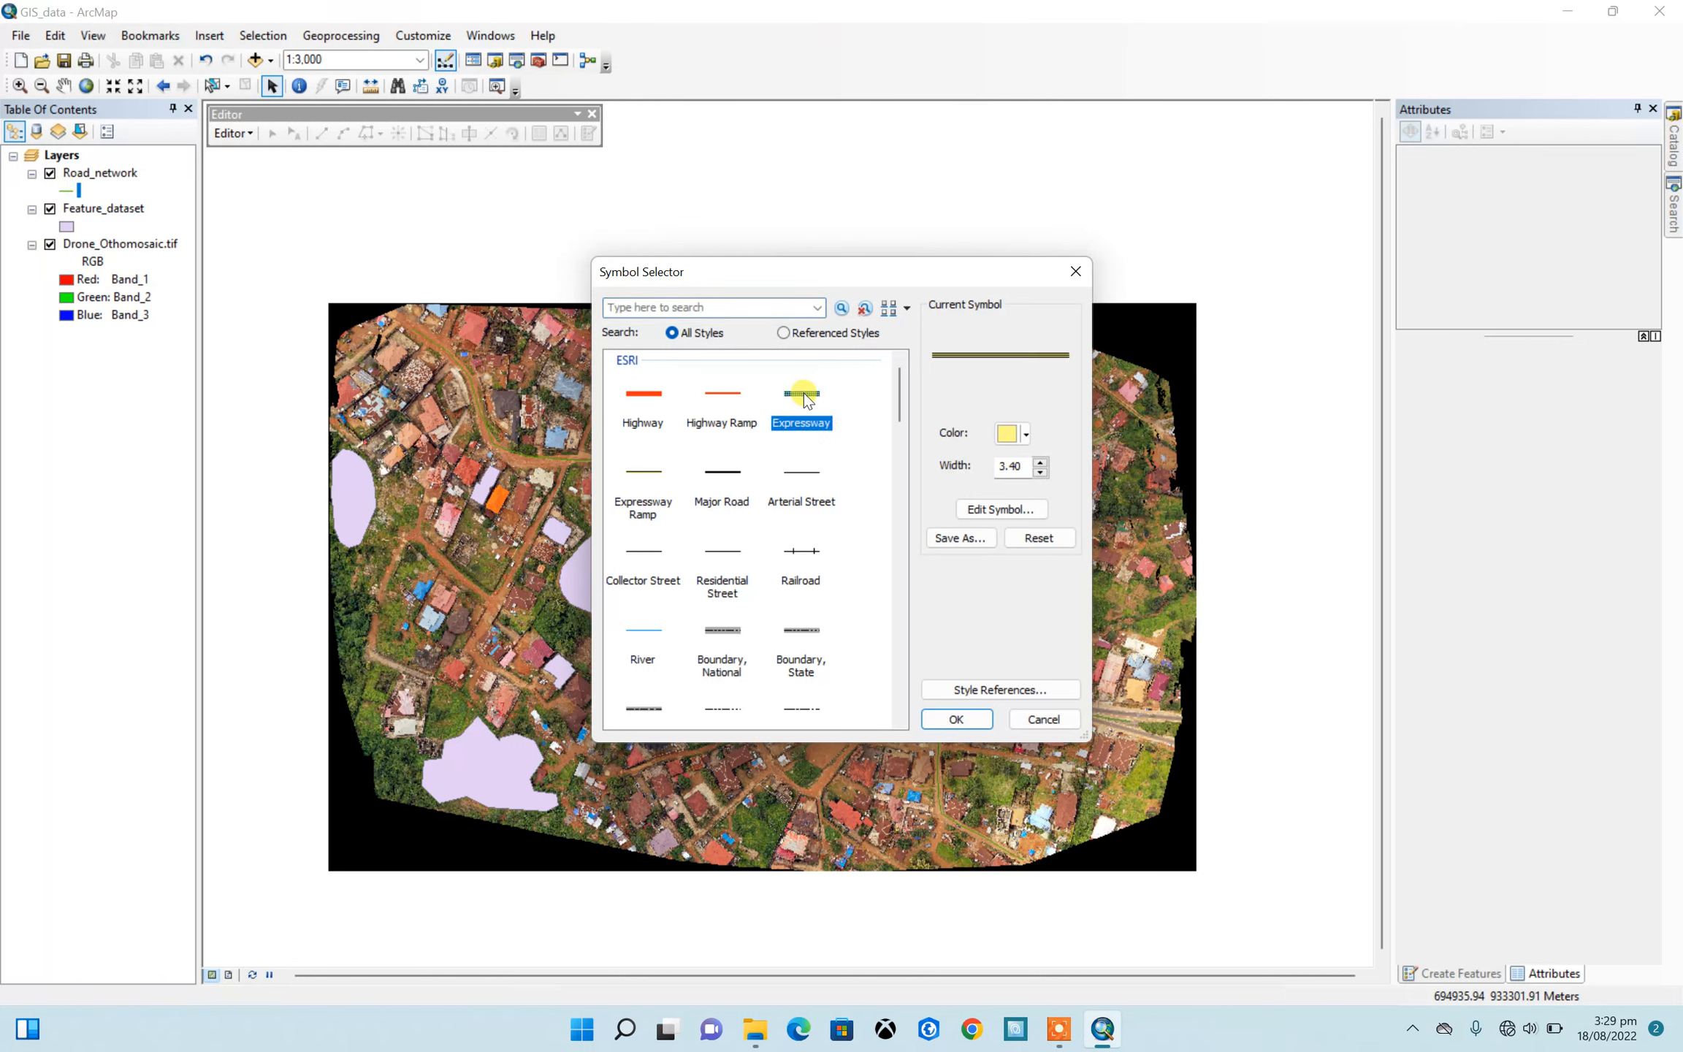
pyautogui.click(1041, 474)
pyautogui.click(1041, 474)
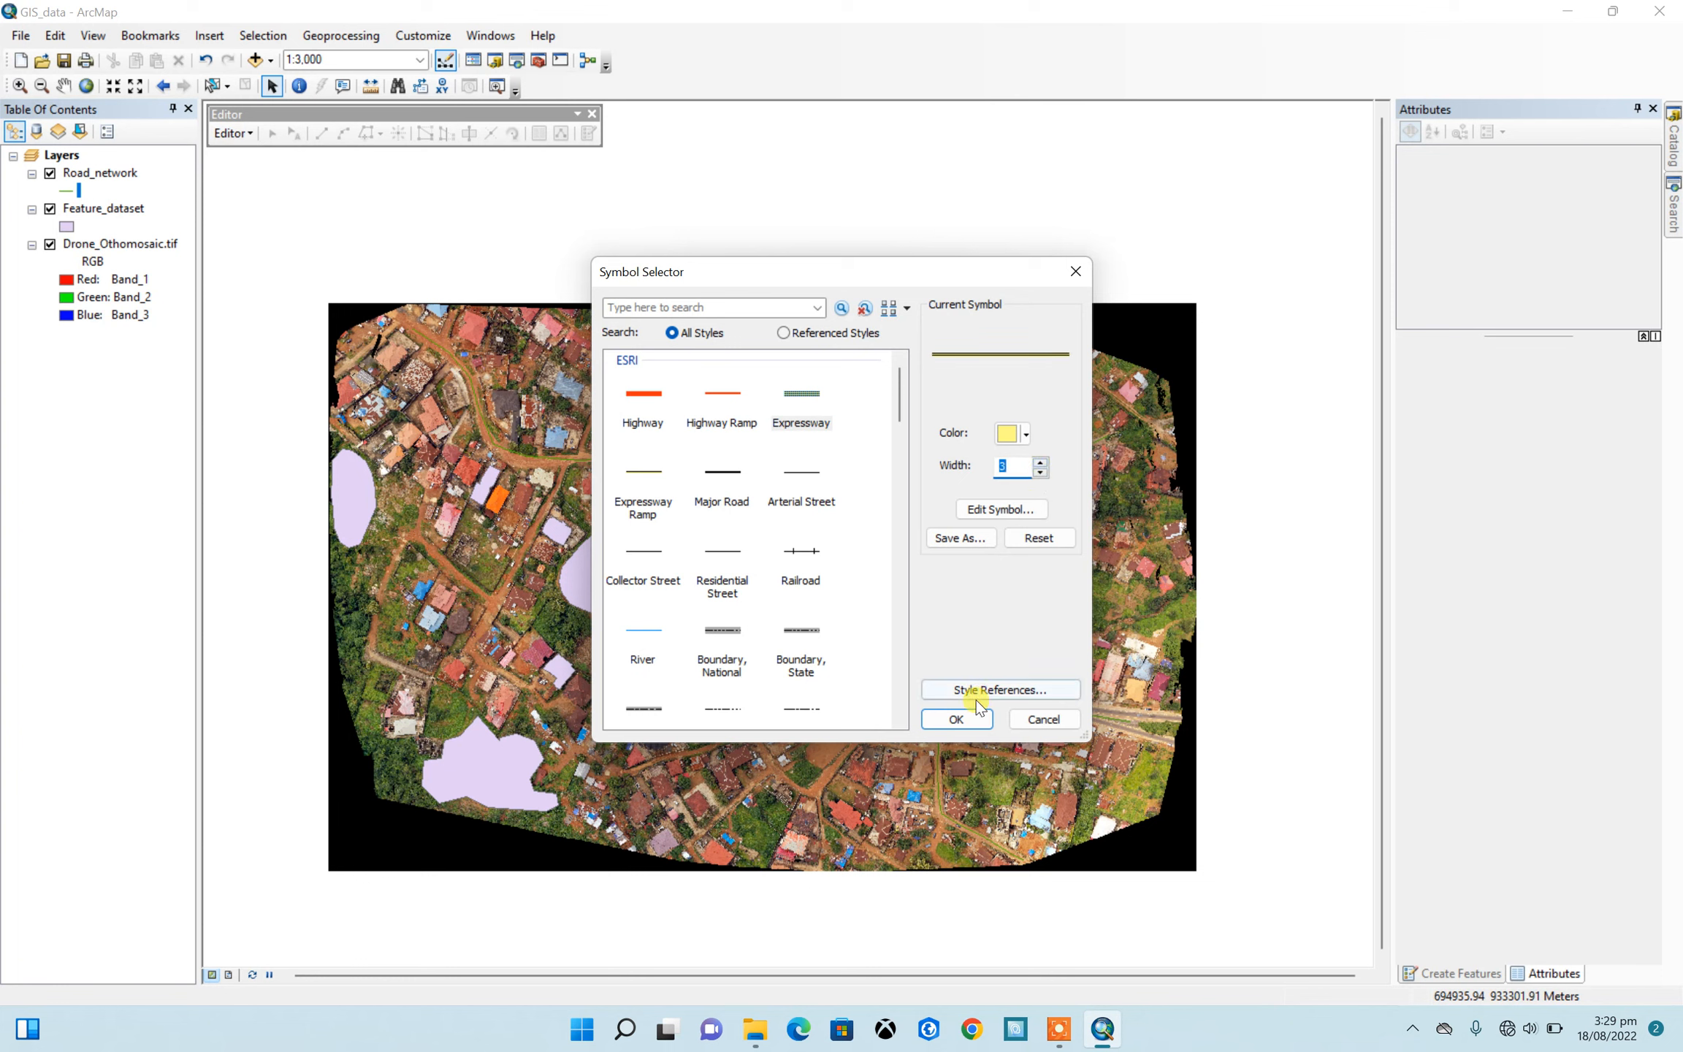
pyautogui.click(958, 720)
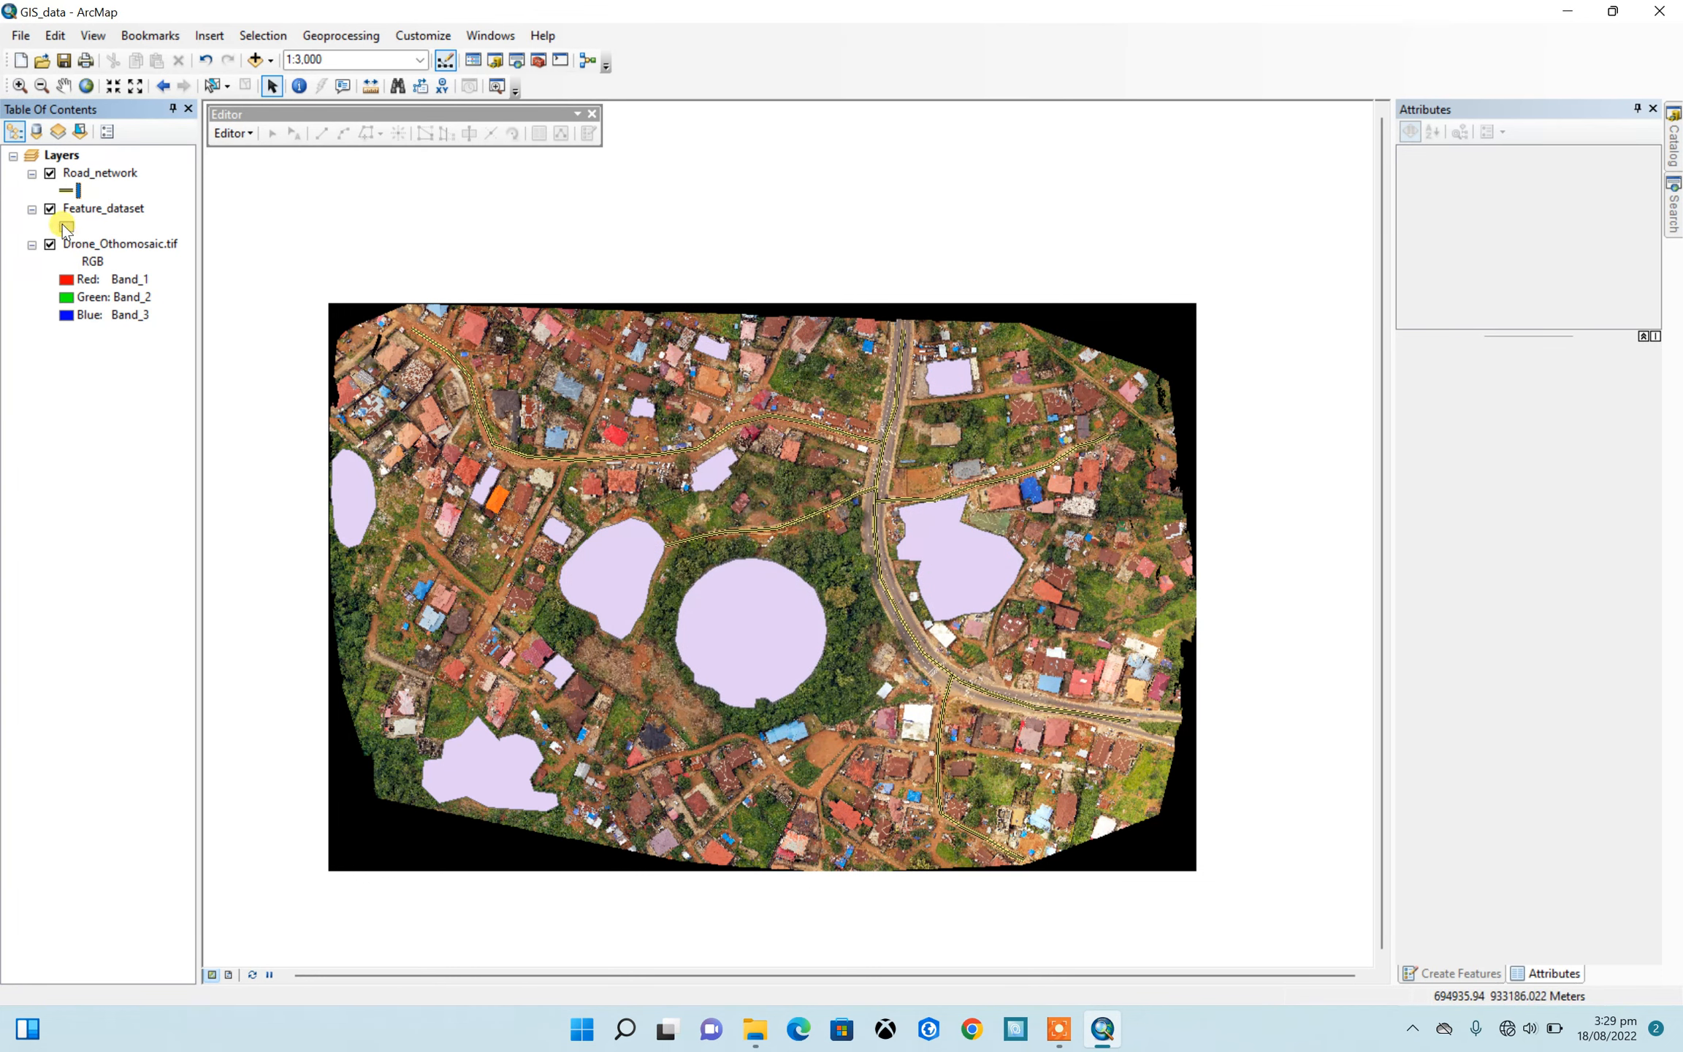
# Step: Symbolize the Feature_dataset polygons with no fill color and a thicker dark magenta outline
pyautogui.click(67, 227)
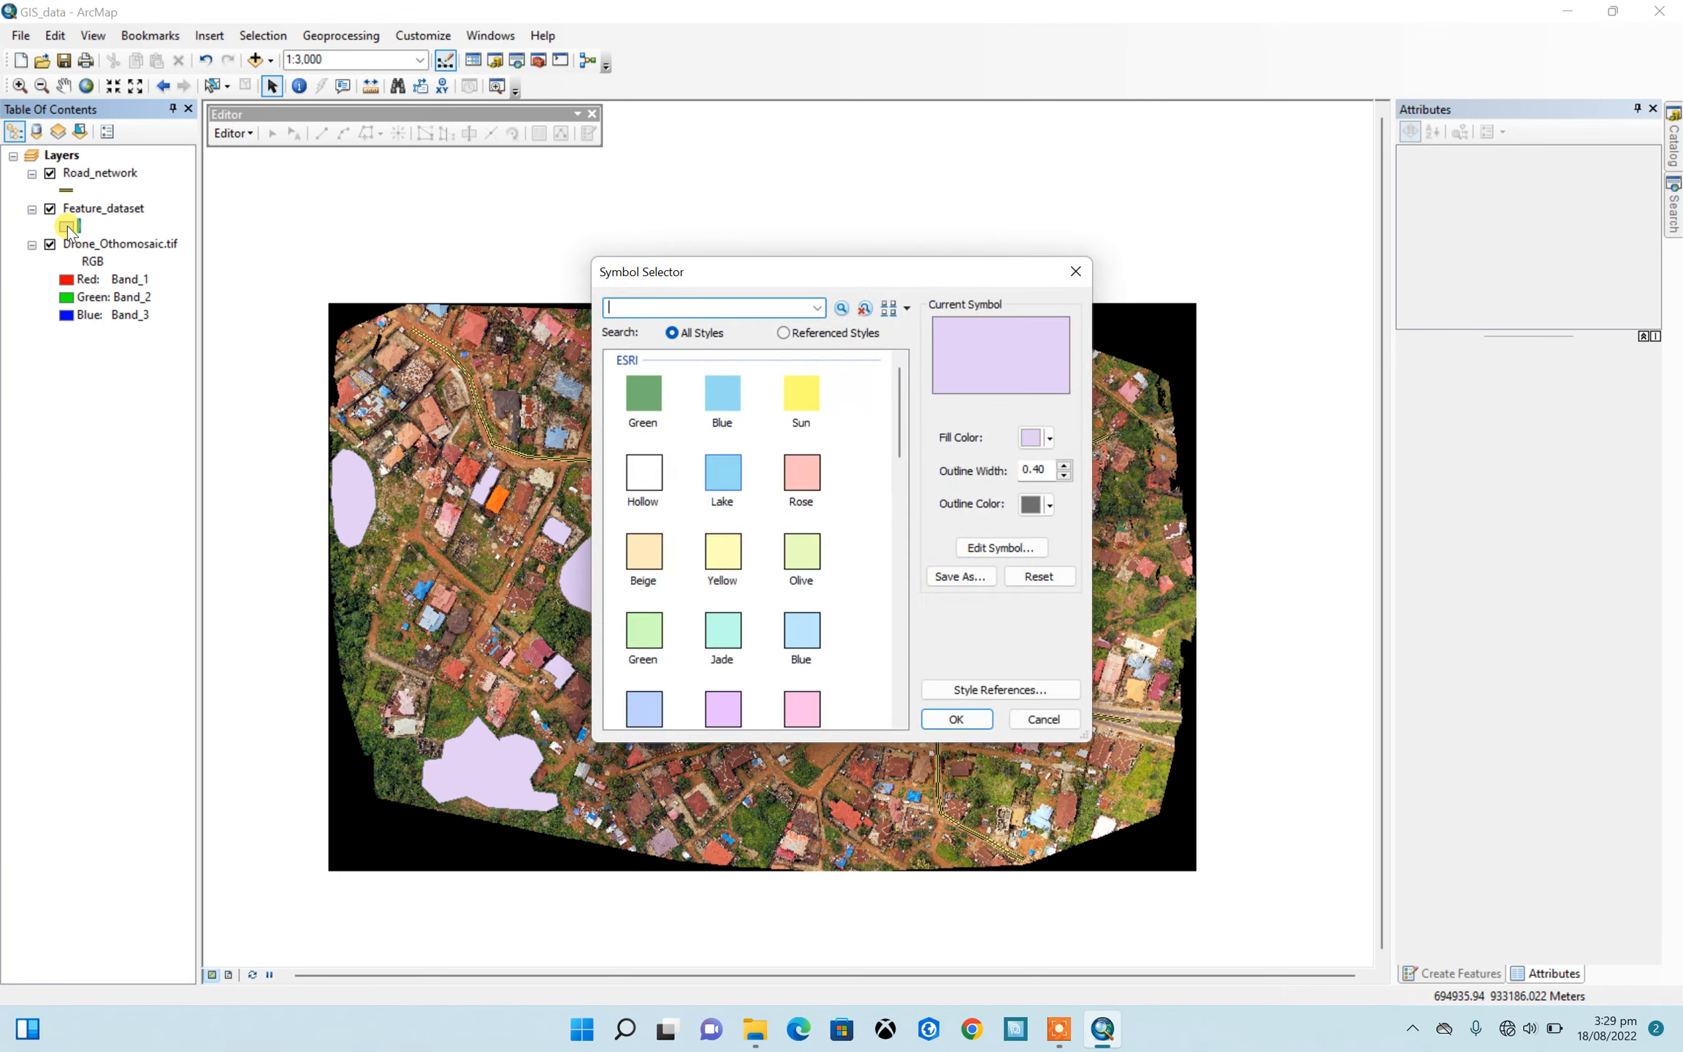
pyautogui.click(1050, 438)
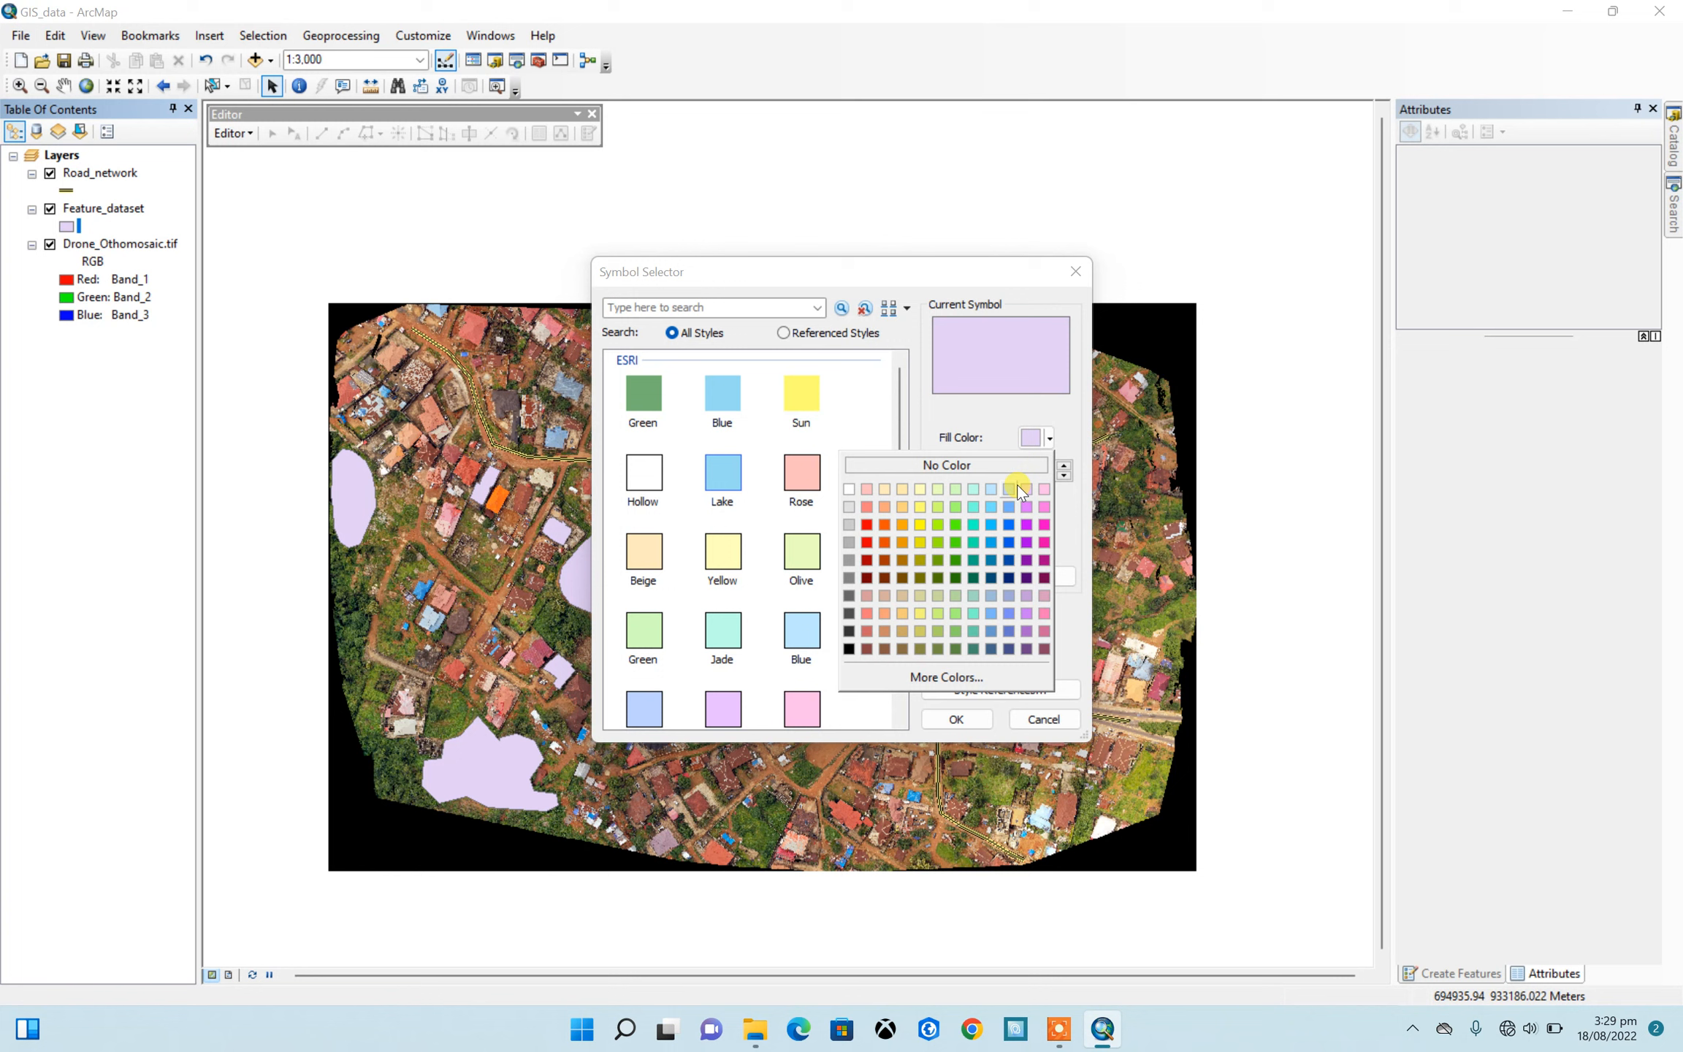
pyautogui.click(1050, 438)
pyautogui.click(1052, 439)
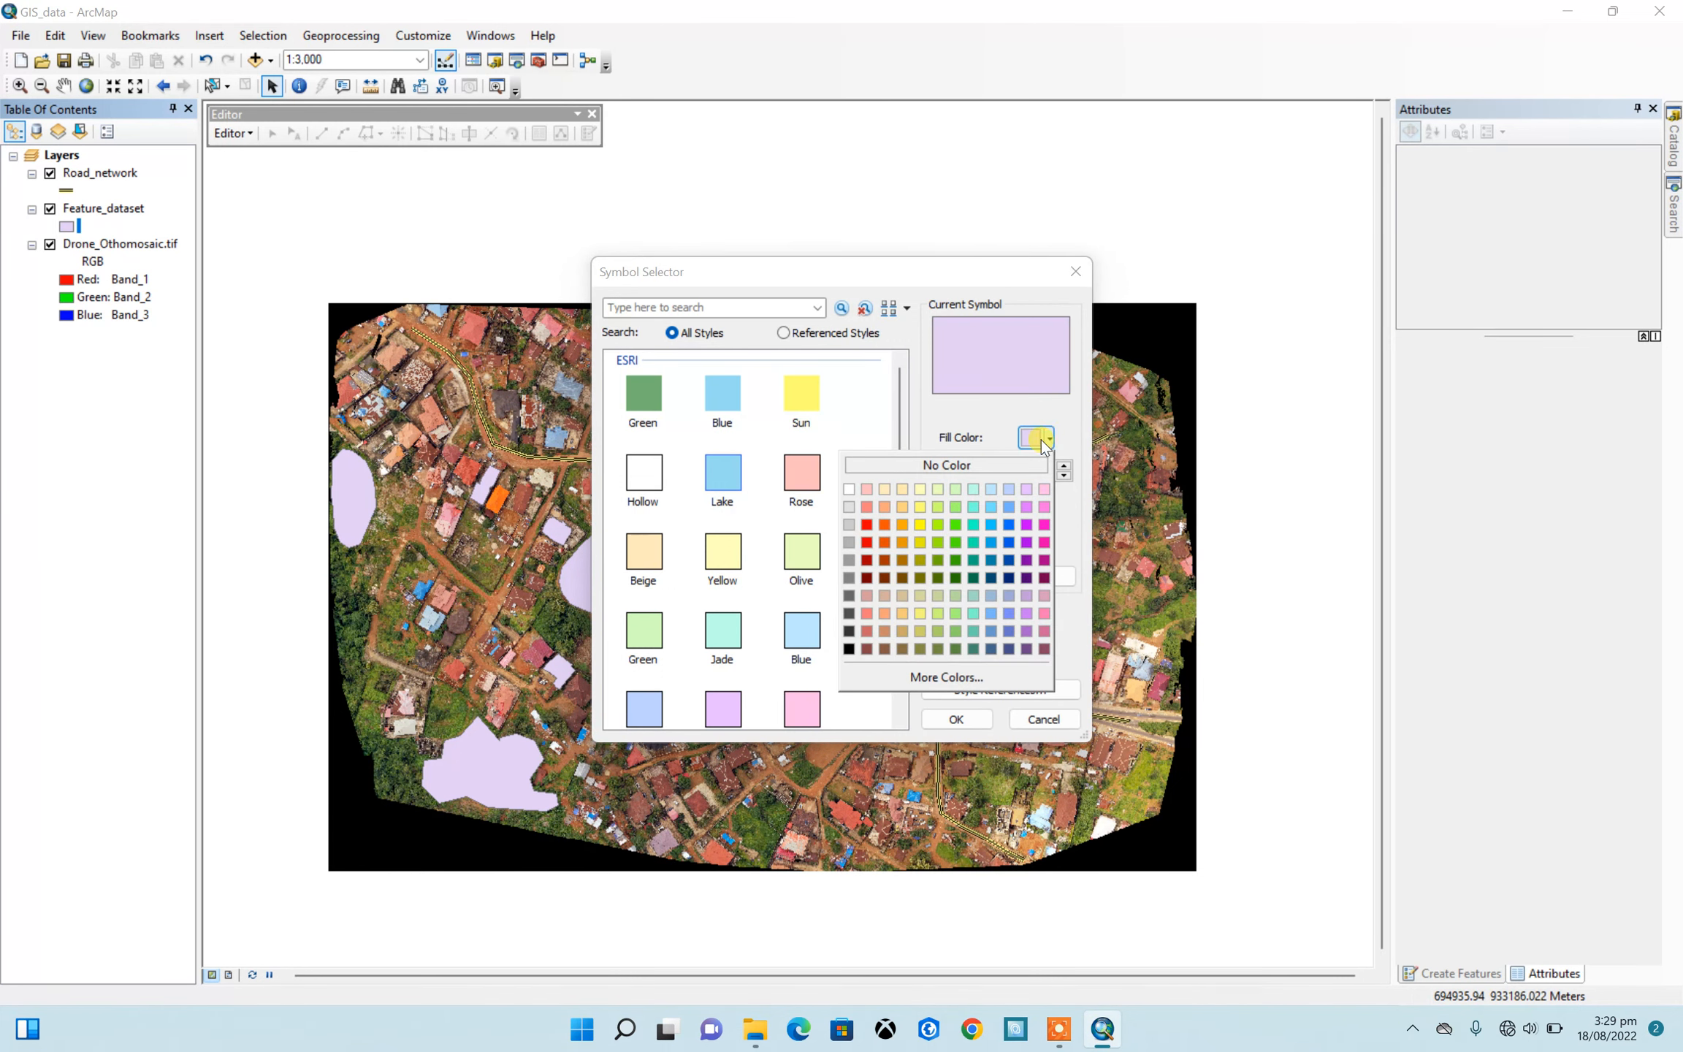
pyautogui.click(971, 468)
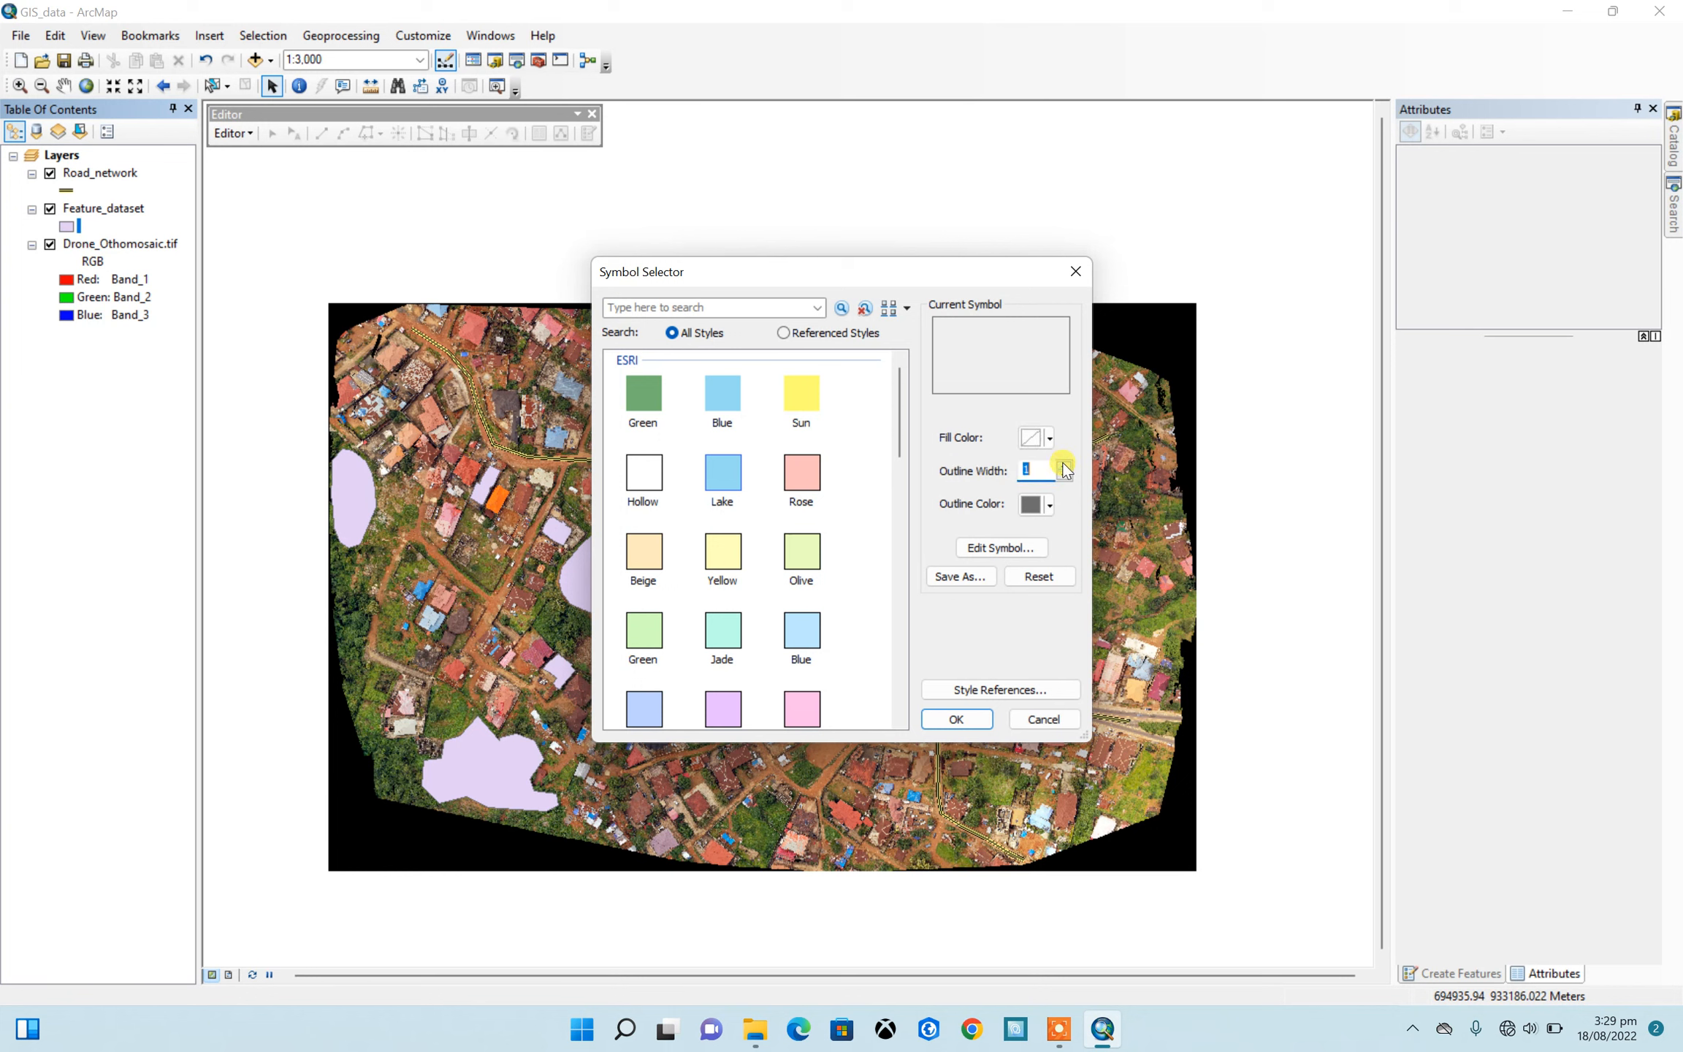
pyautogui.click(1050, 504)
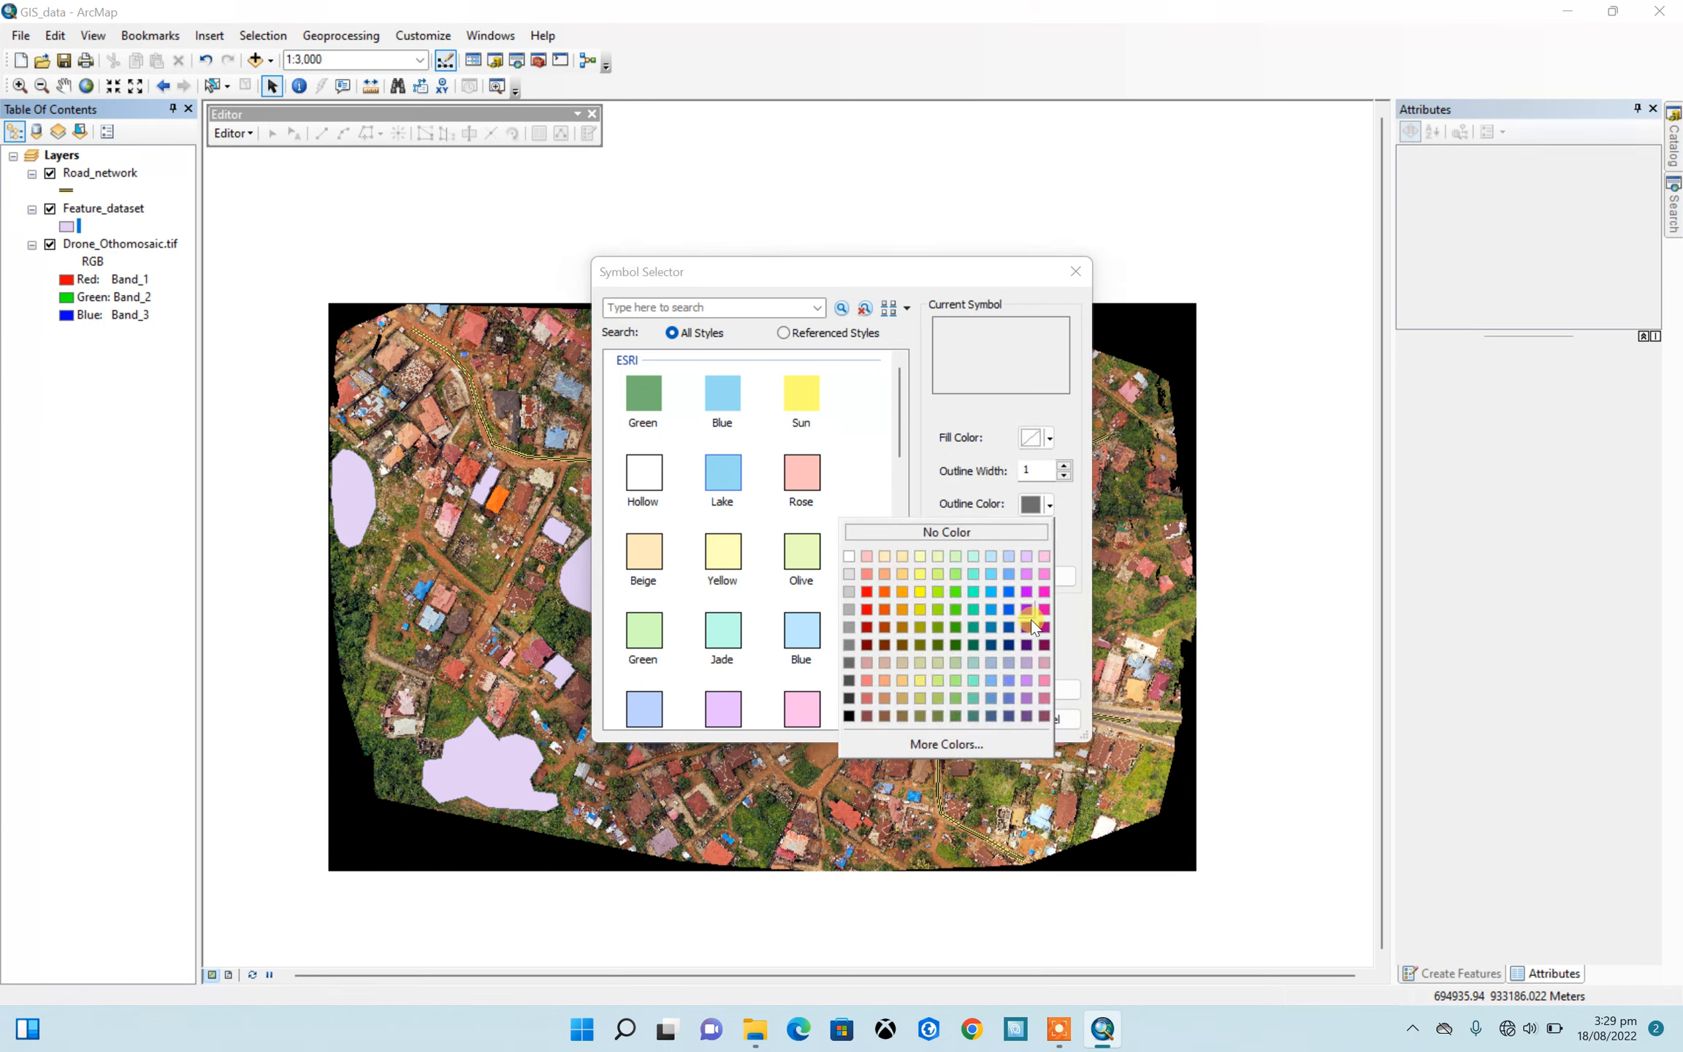
pyautogui.click(1042, 643)
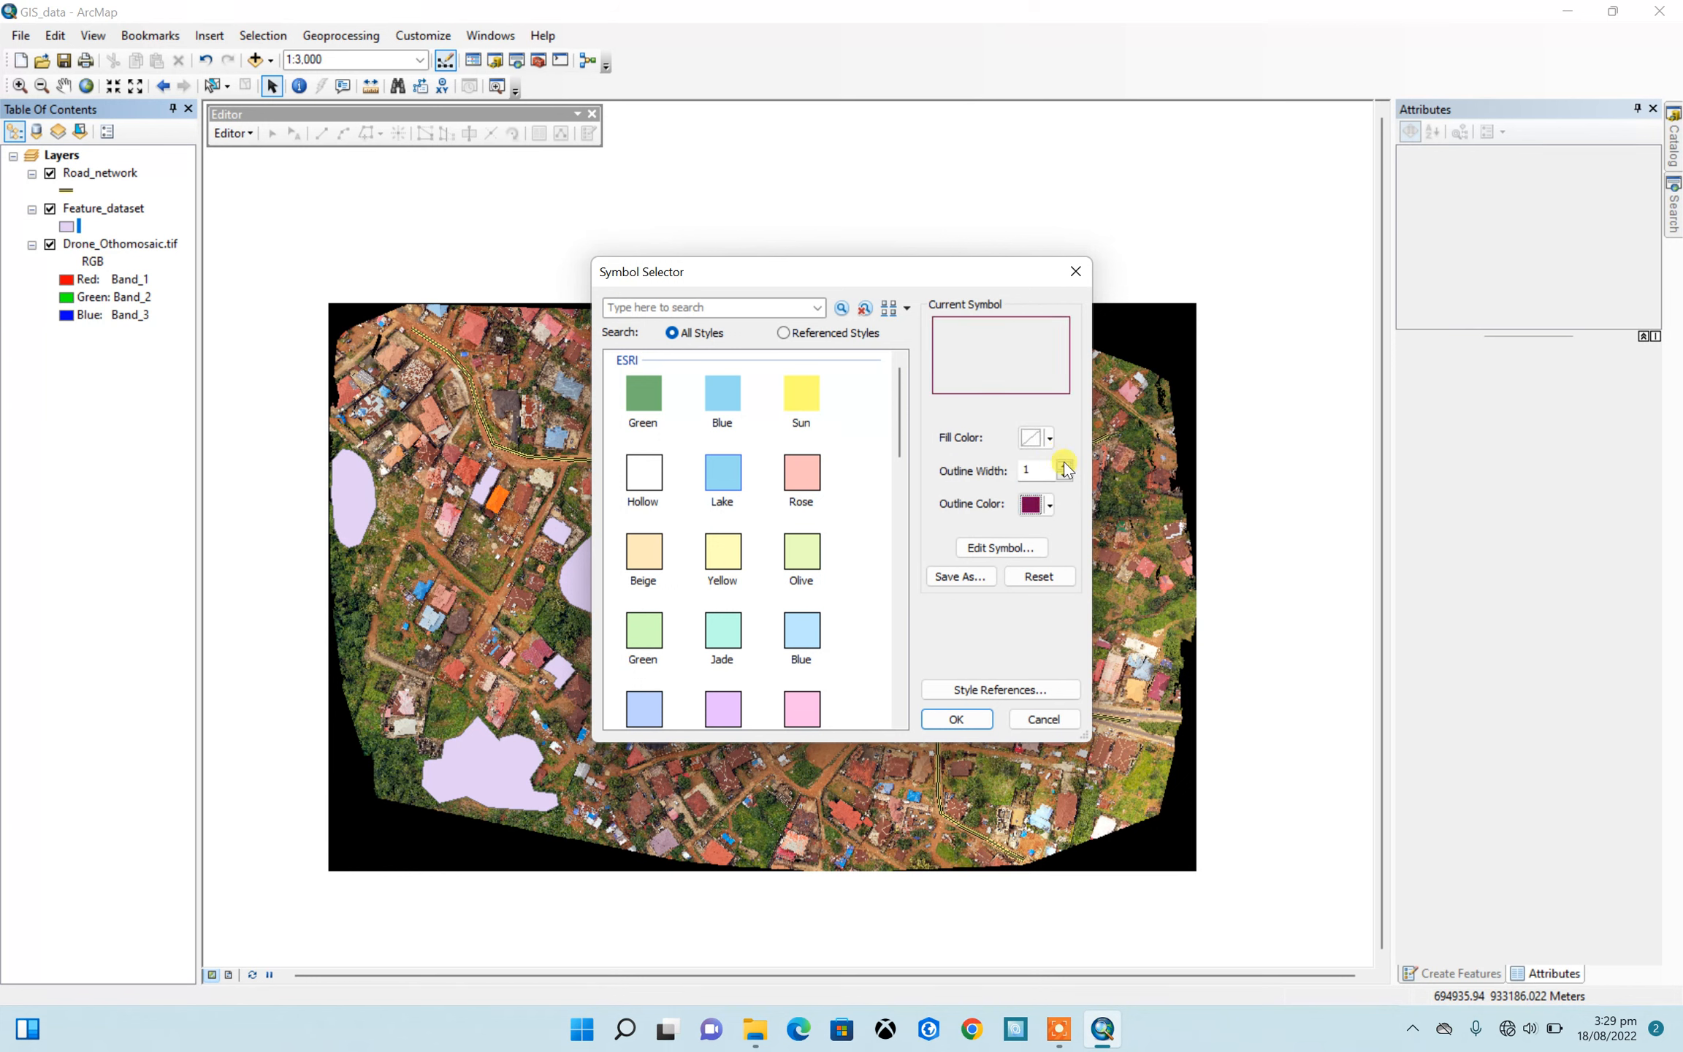
pyautogui.click(1065, 466)
pyautogui.click(956, 719)
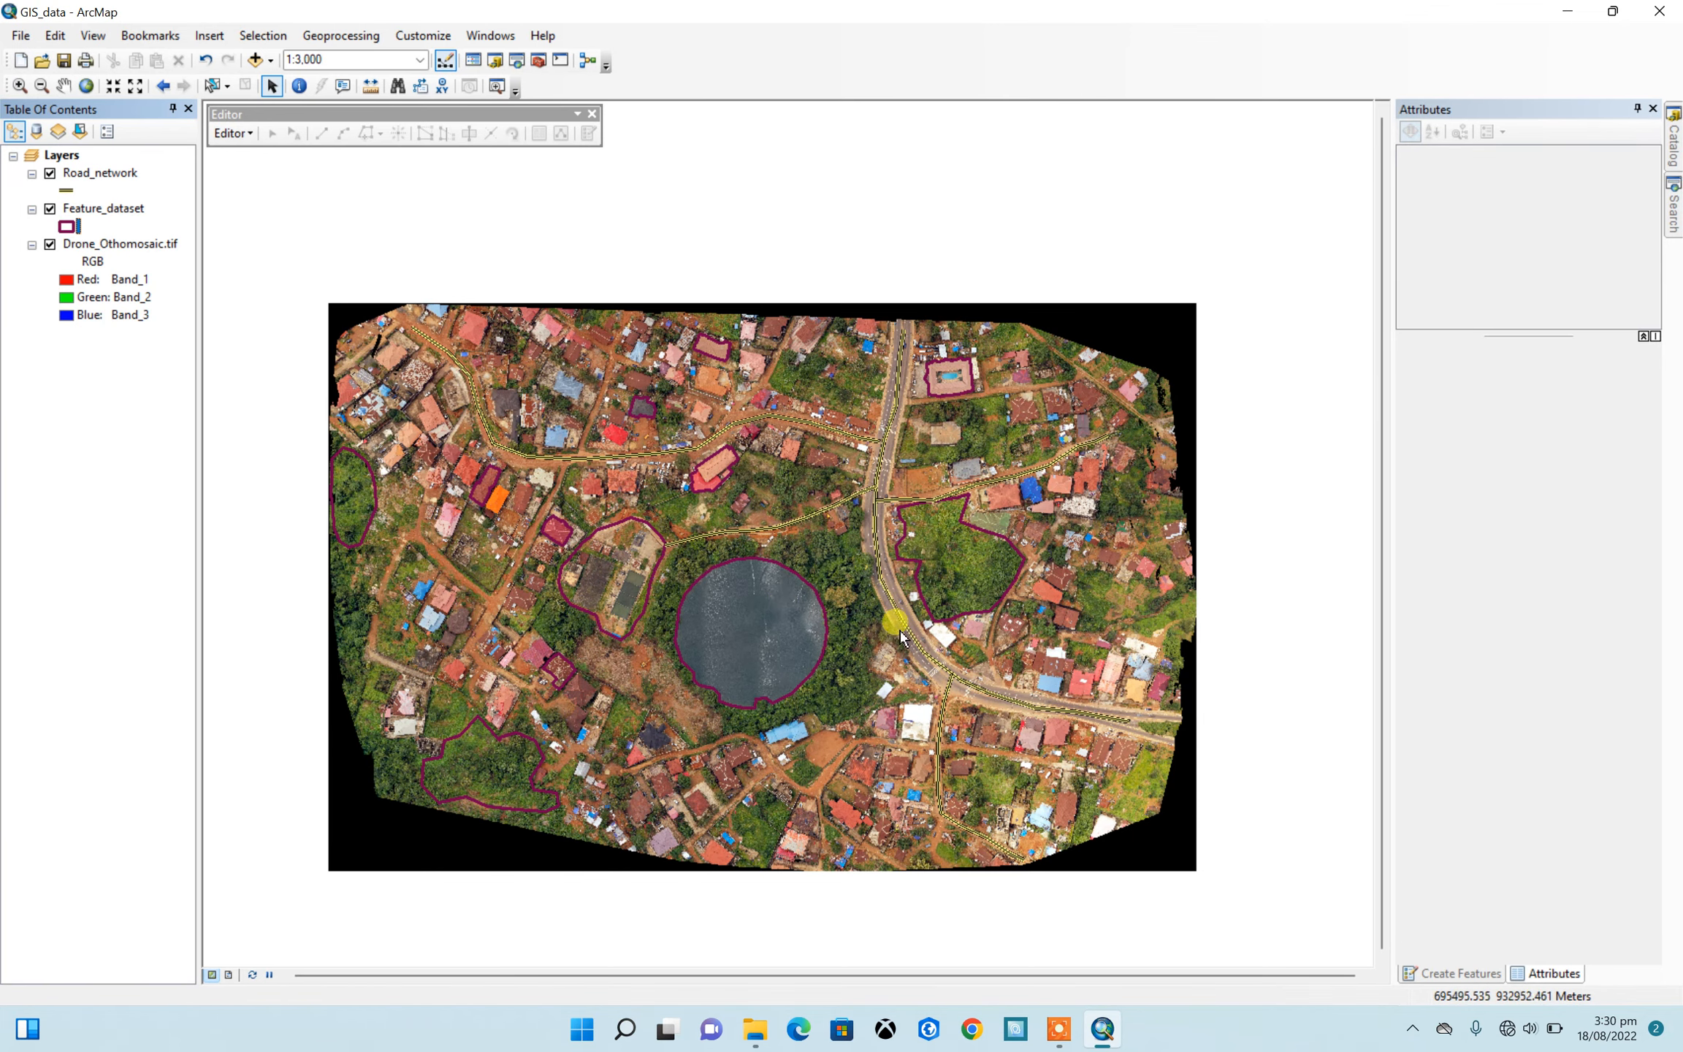
pyautogui.scroll(3, 918, 652)
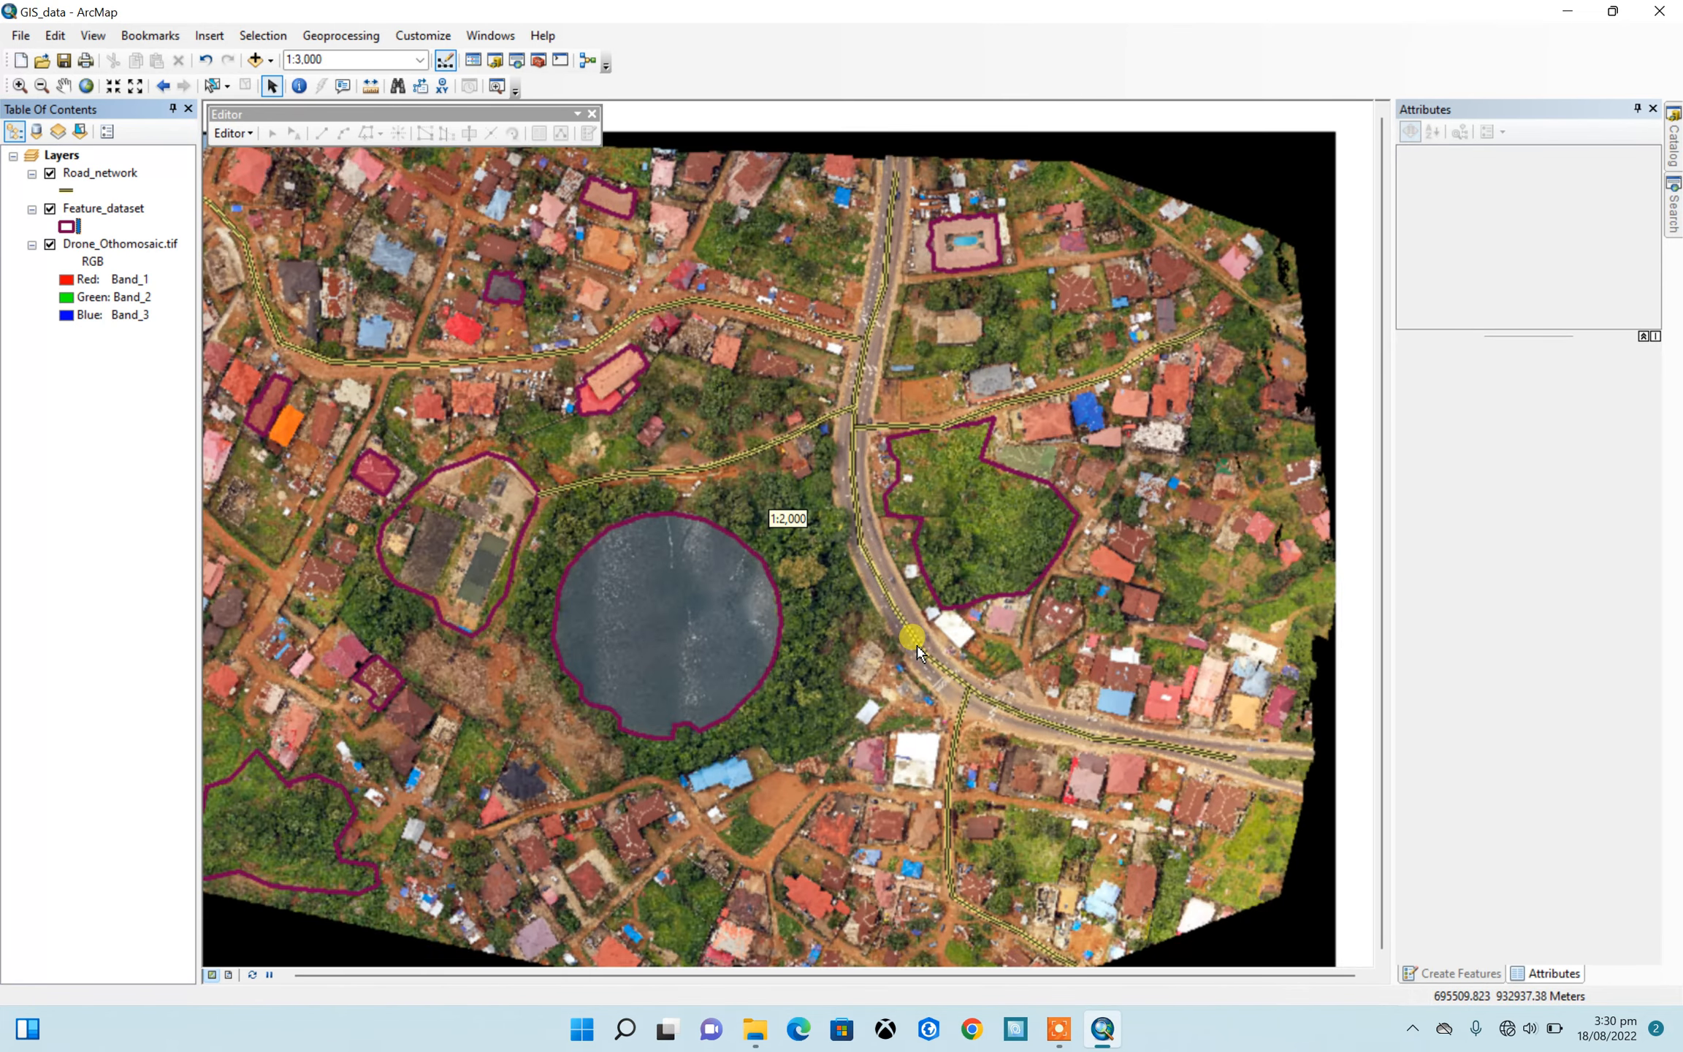
pyautogui.scroll(3, 911, 652)
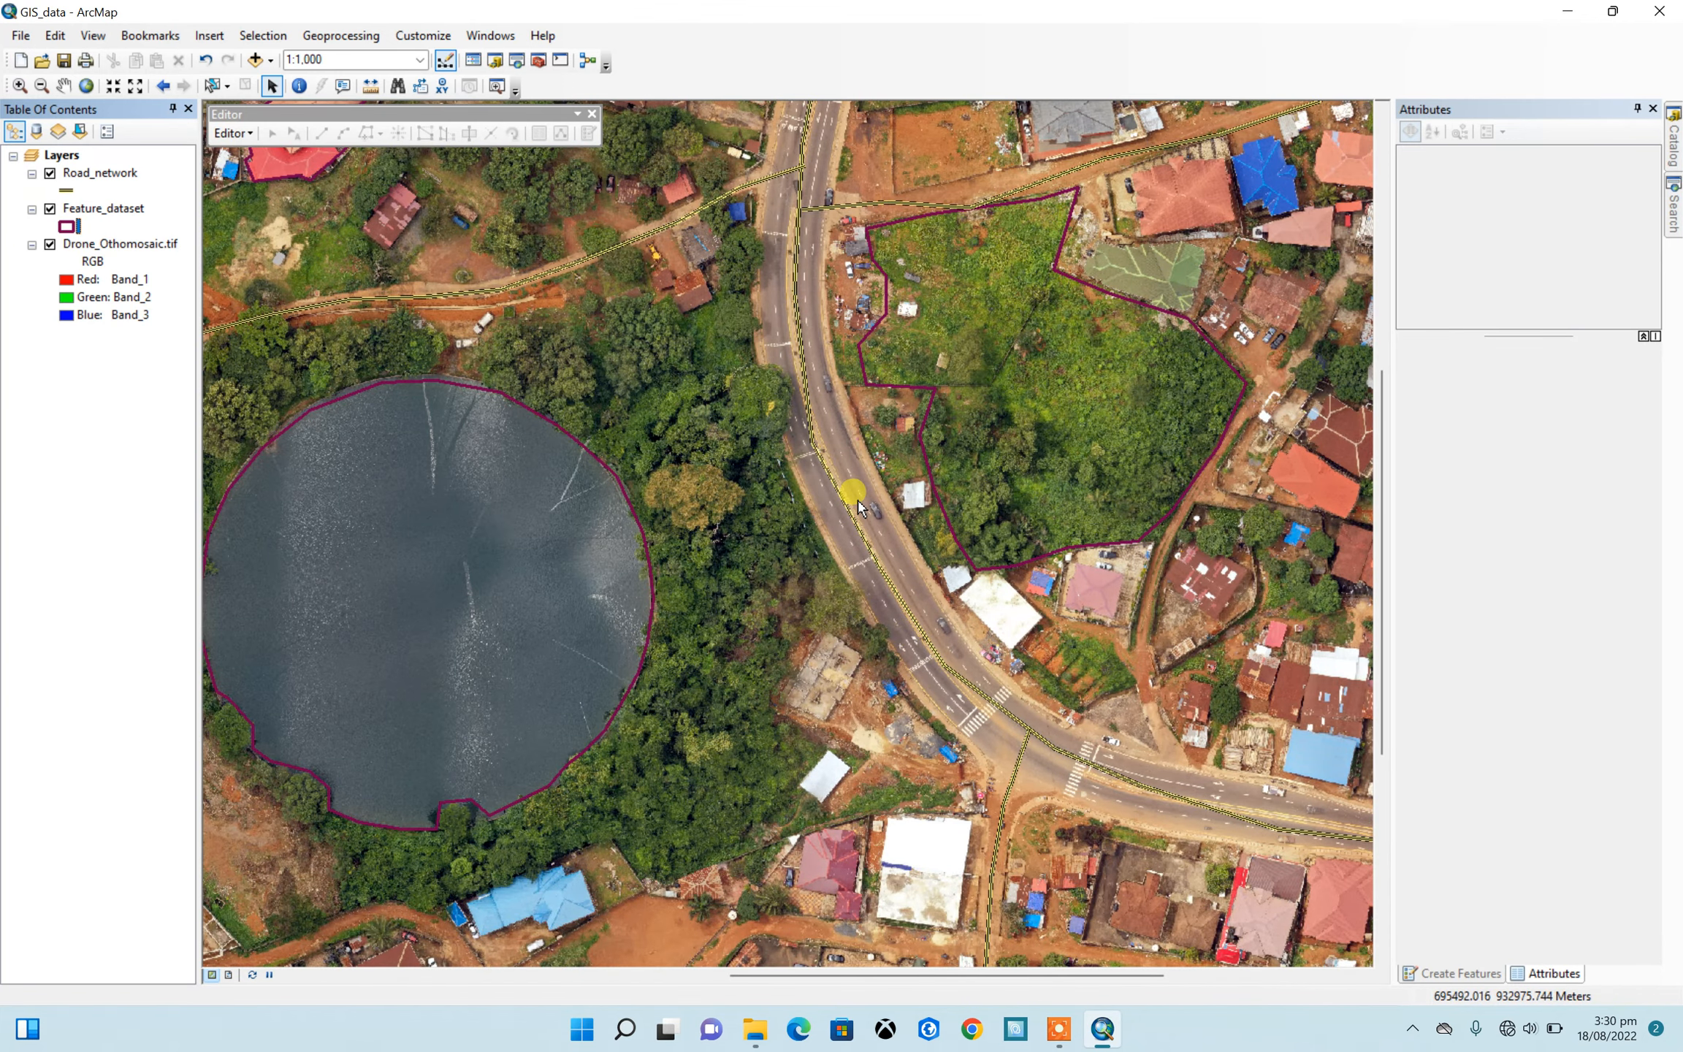
pyautogui.scroll(2, 858, 548)
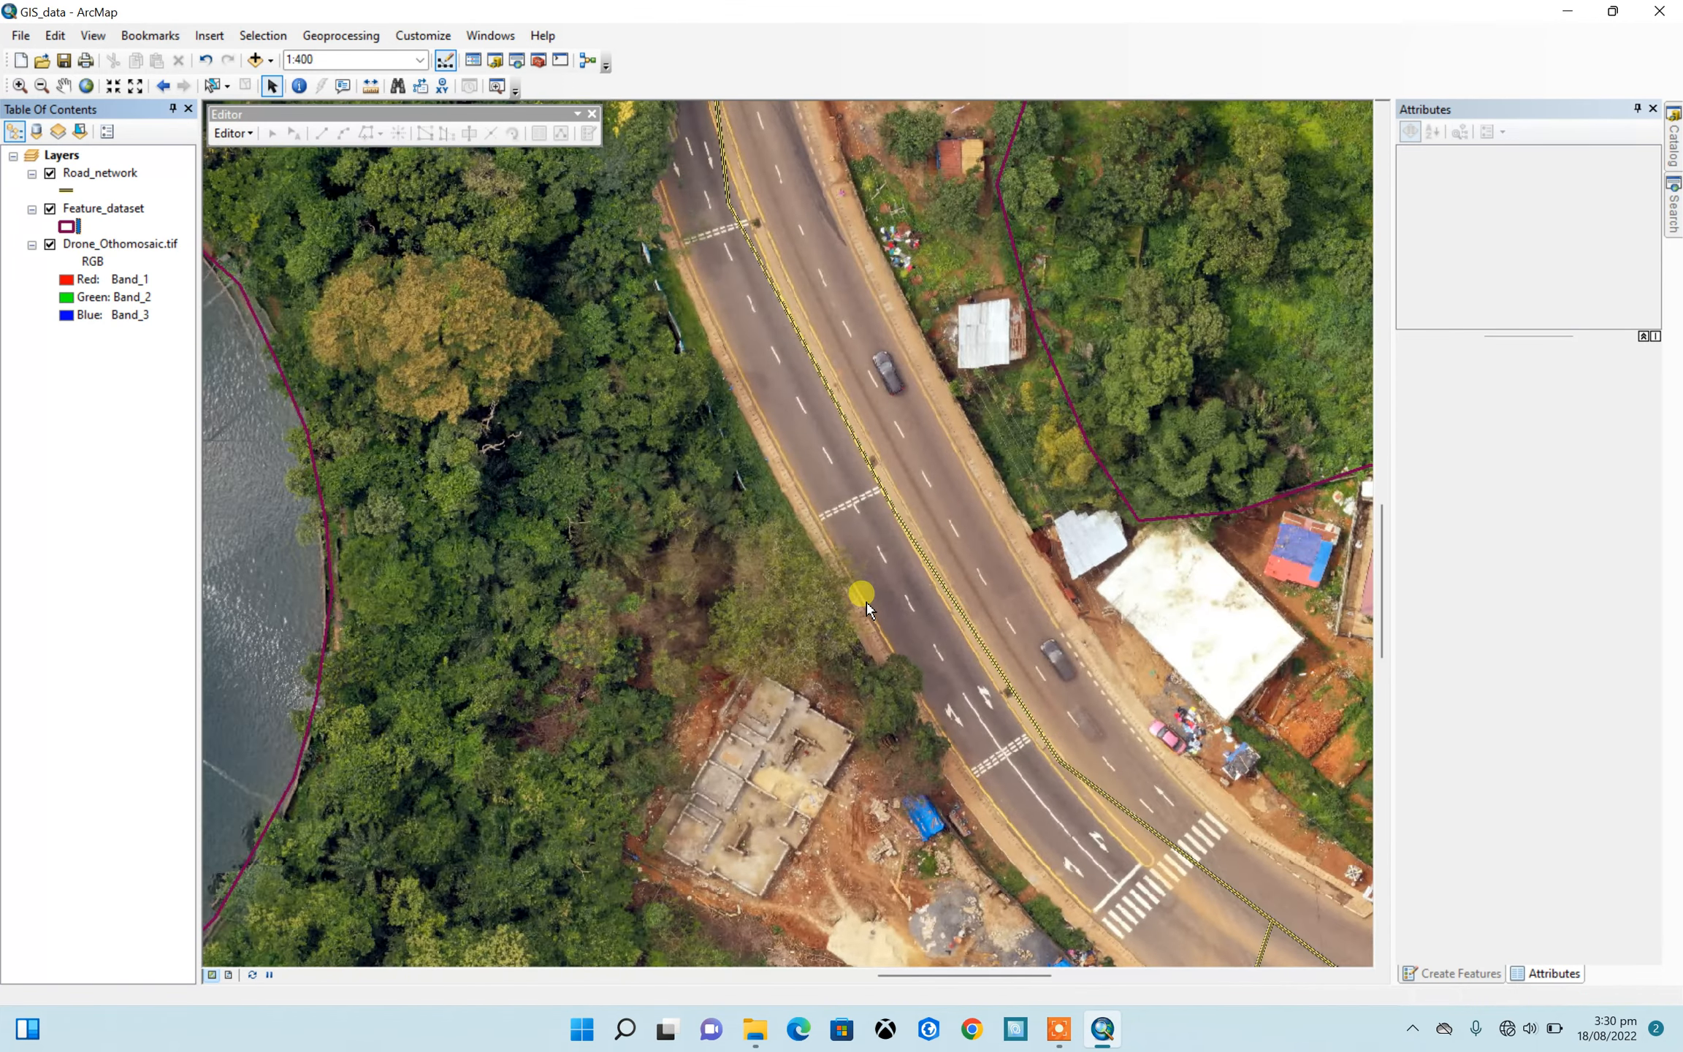
pyautogui.scroll(-3, 859, 548)
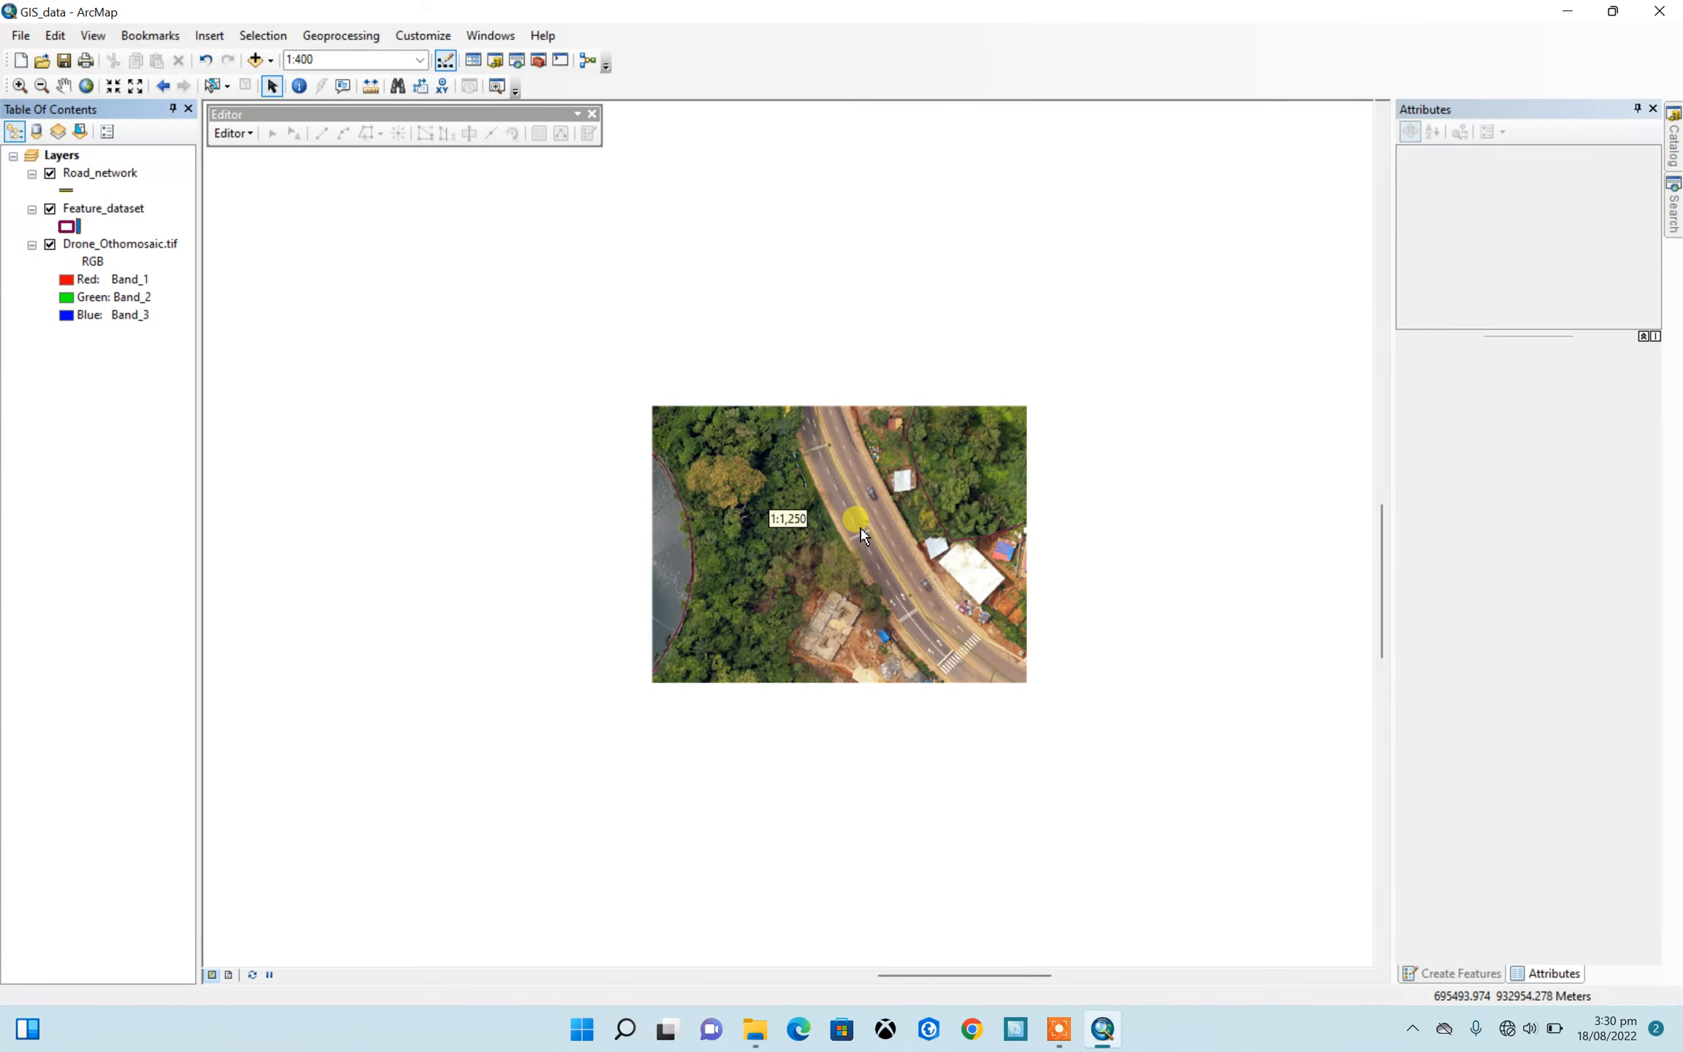
pyautogui.scroll(-2, 860, 509)
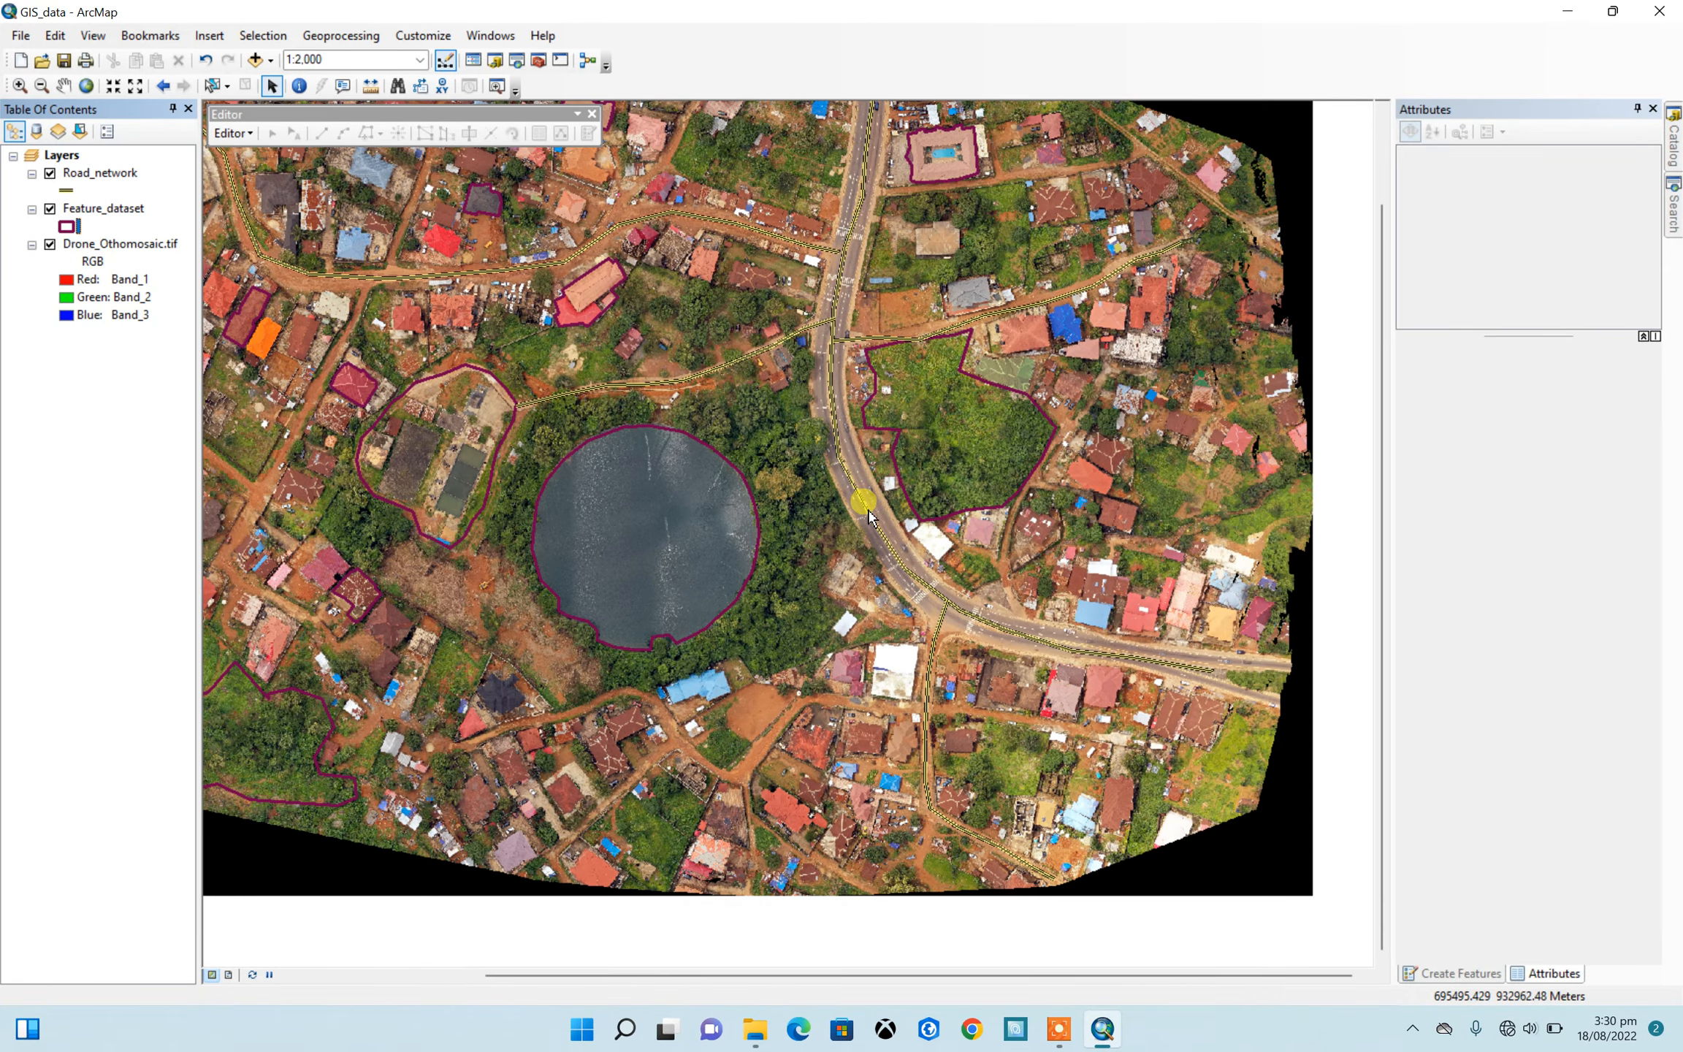
# Step: Start a new feature class in gis_data.gdb named point, storing Point Features
pyautogui.click(1675, 142)
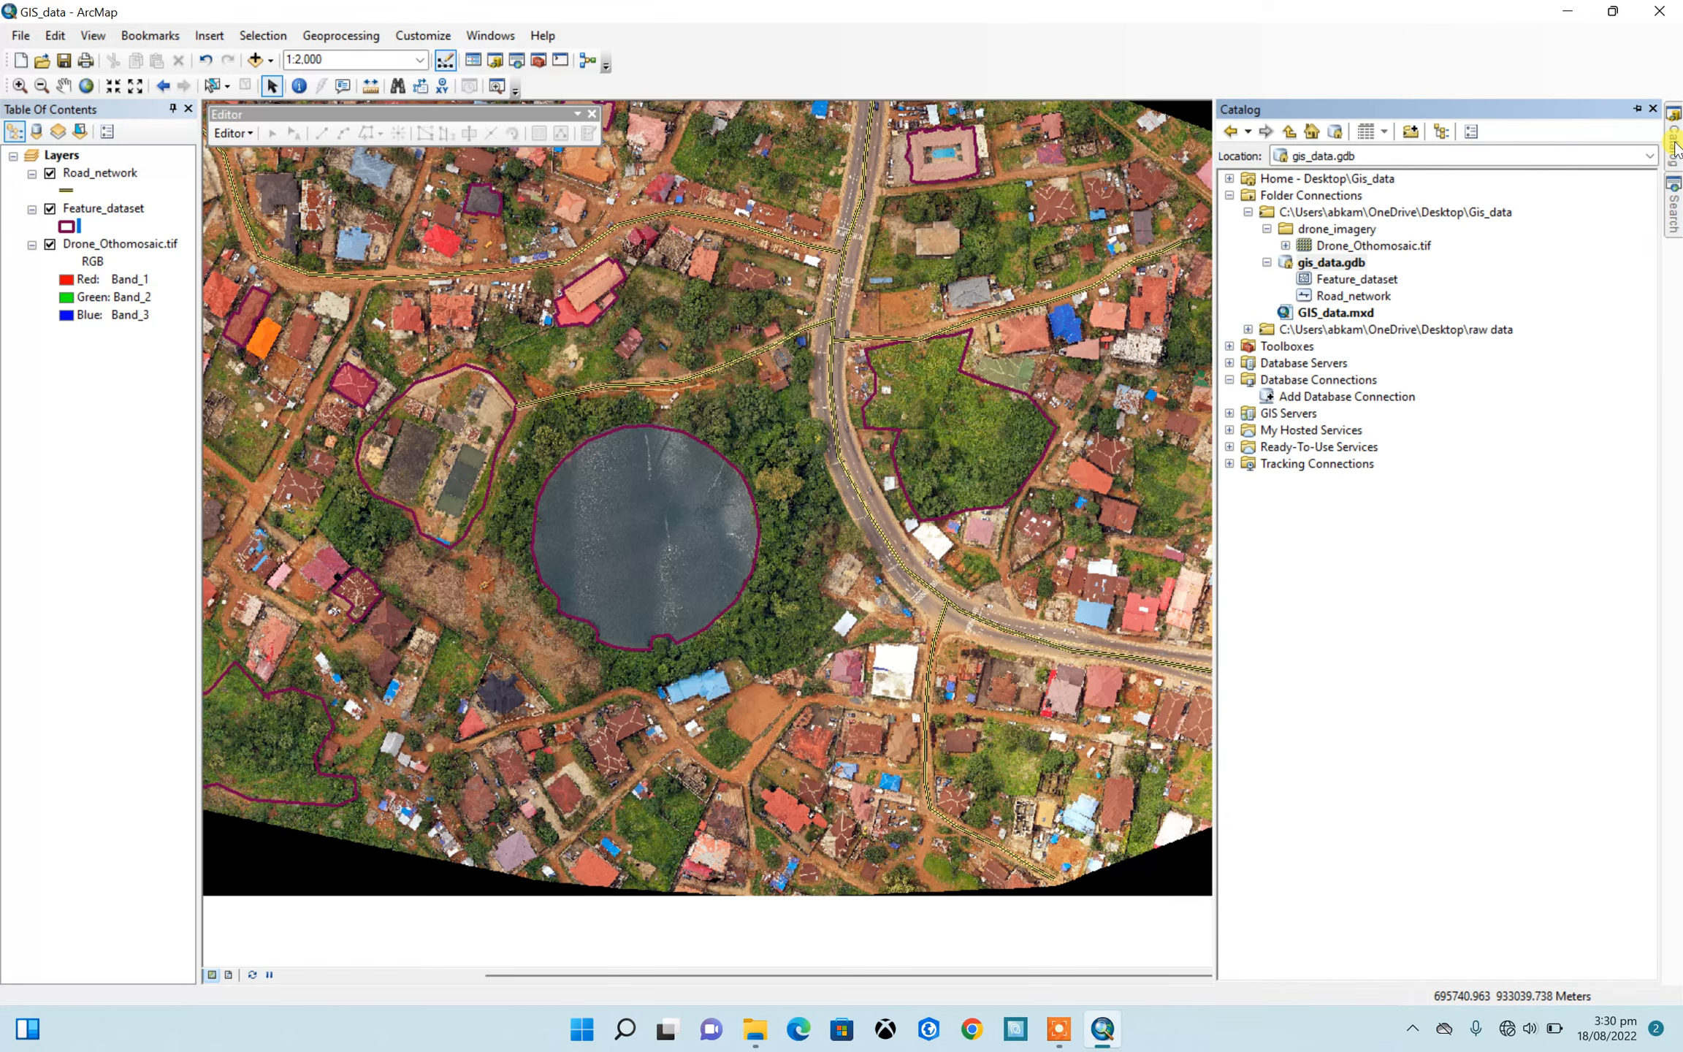
pyautogui.click(1339, 264)
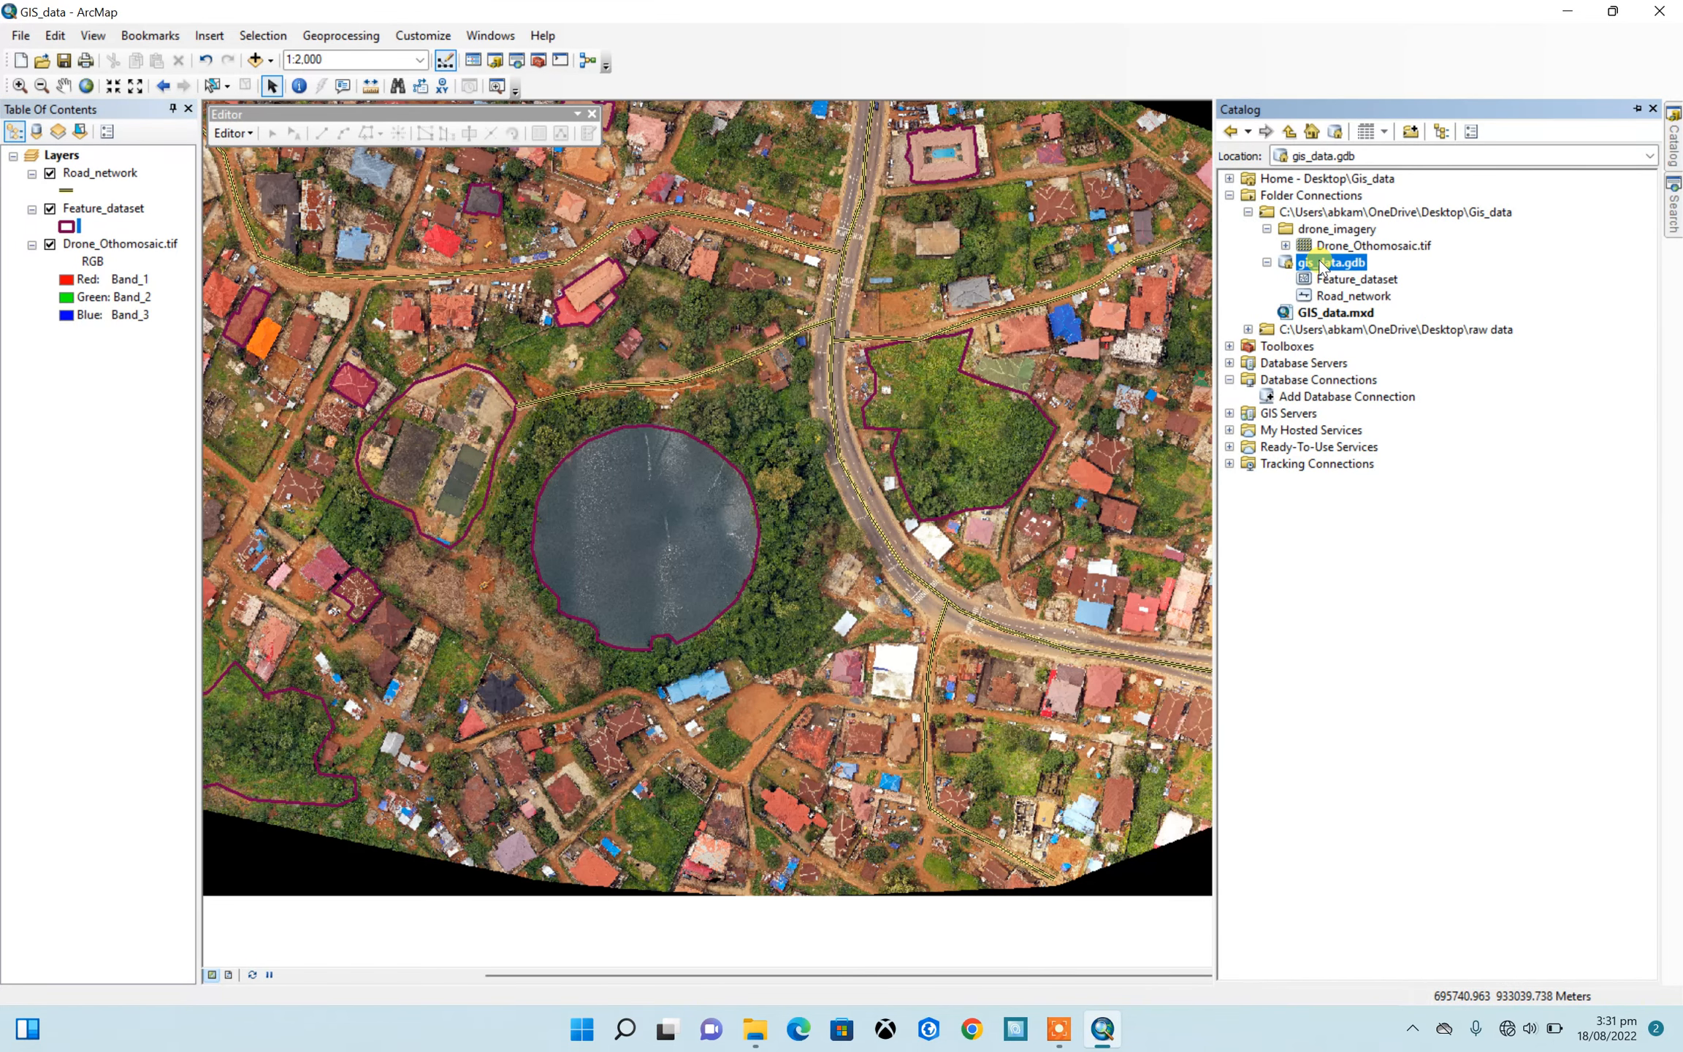
pyautogui.rightClick(1320, 263)
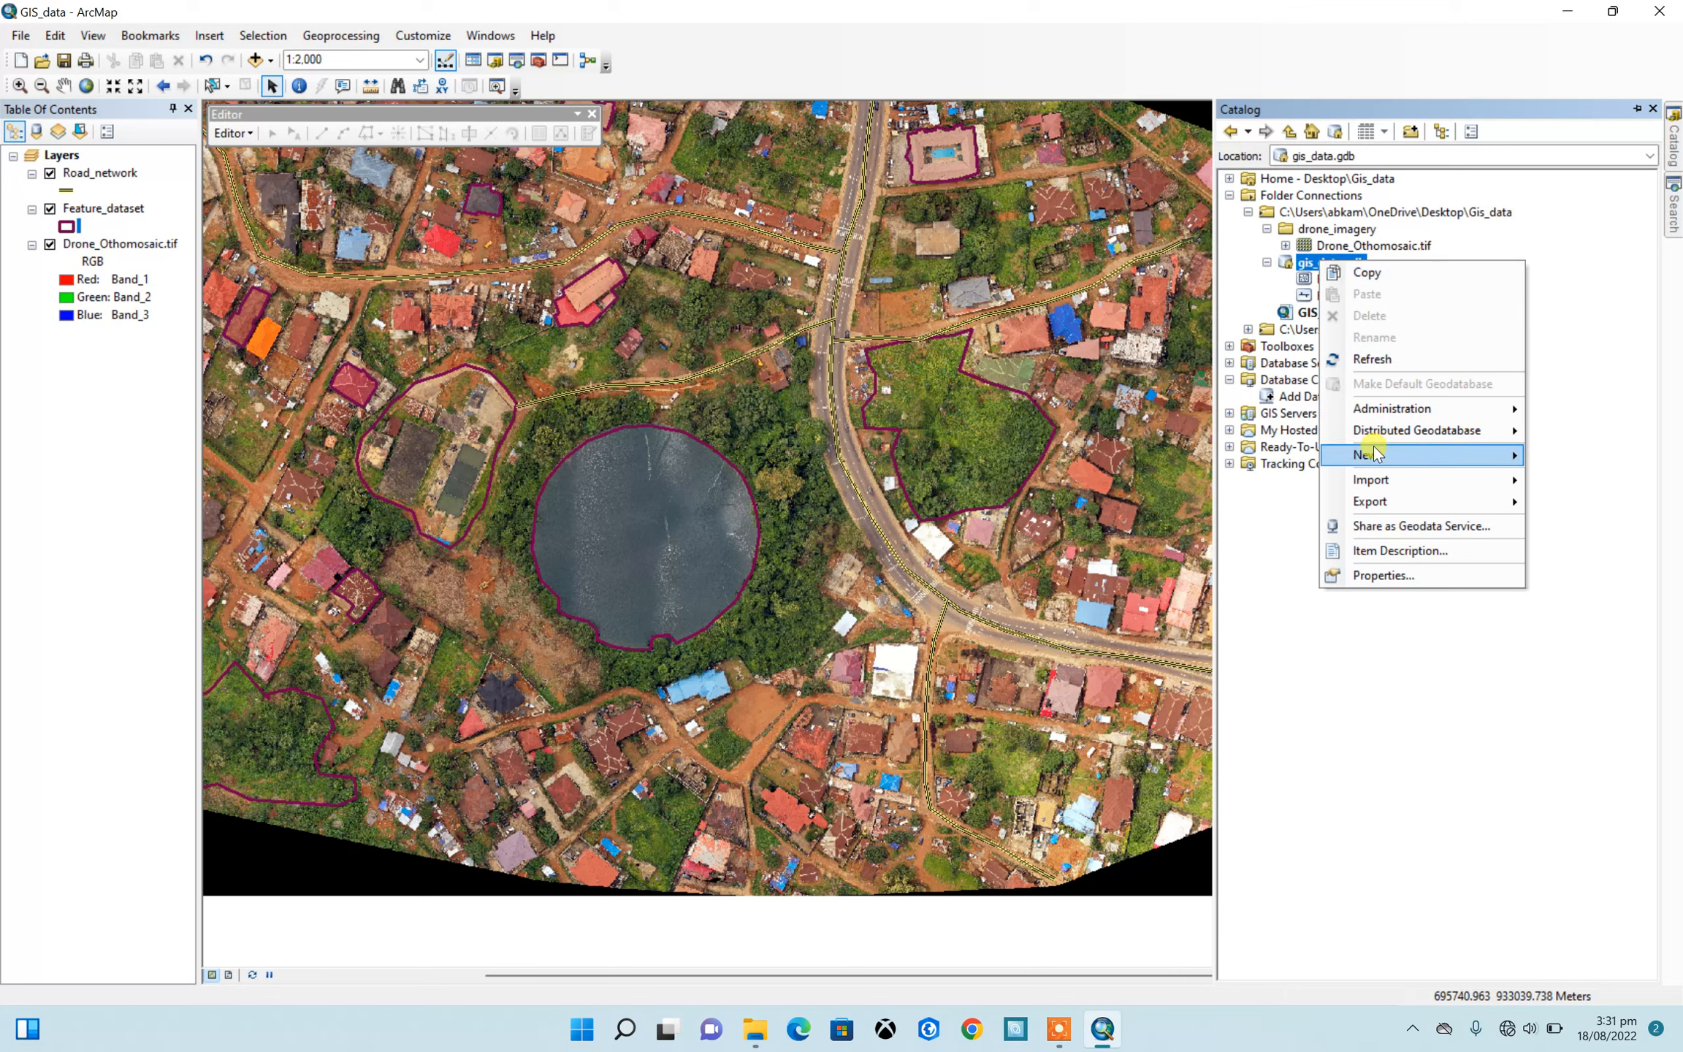
pyautogui.moveTo(1373, 453)
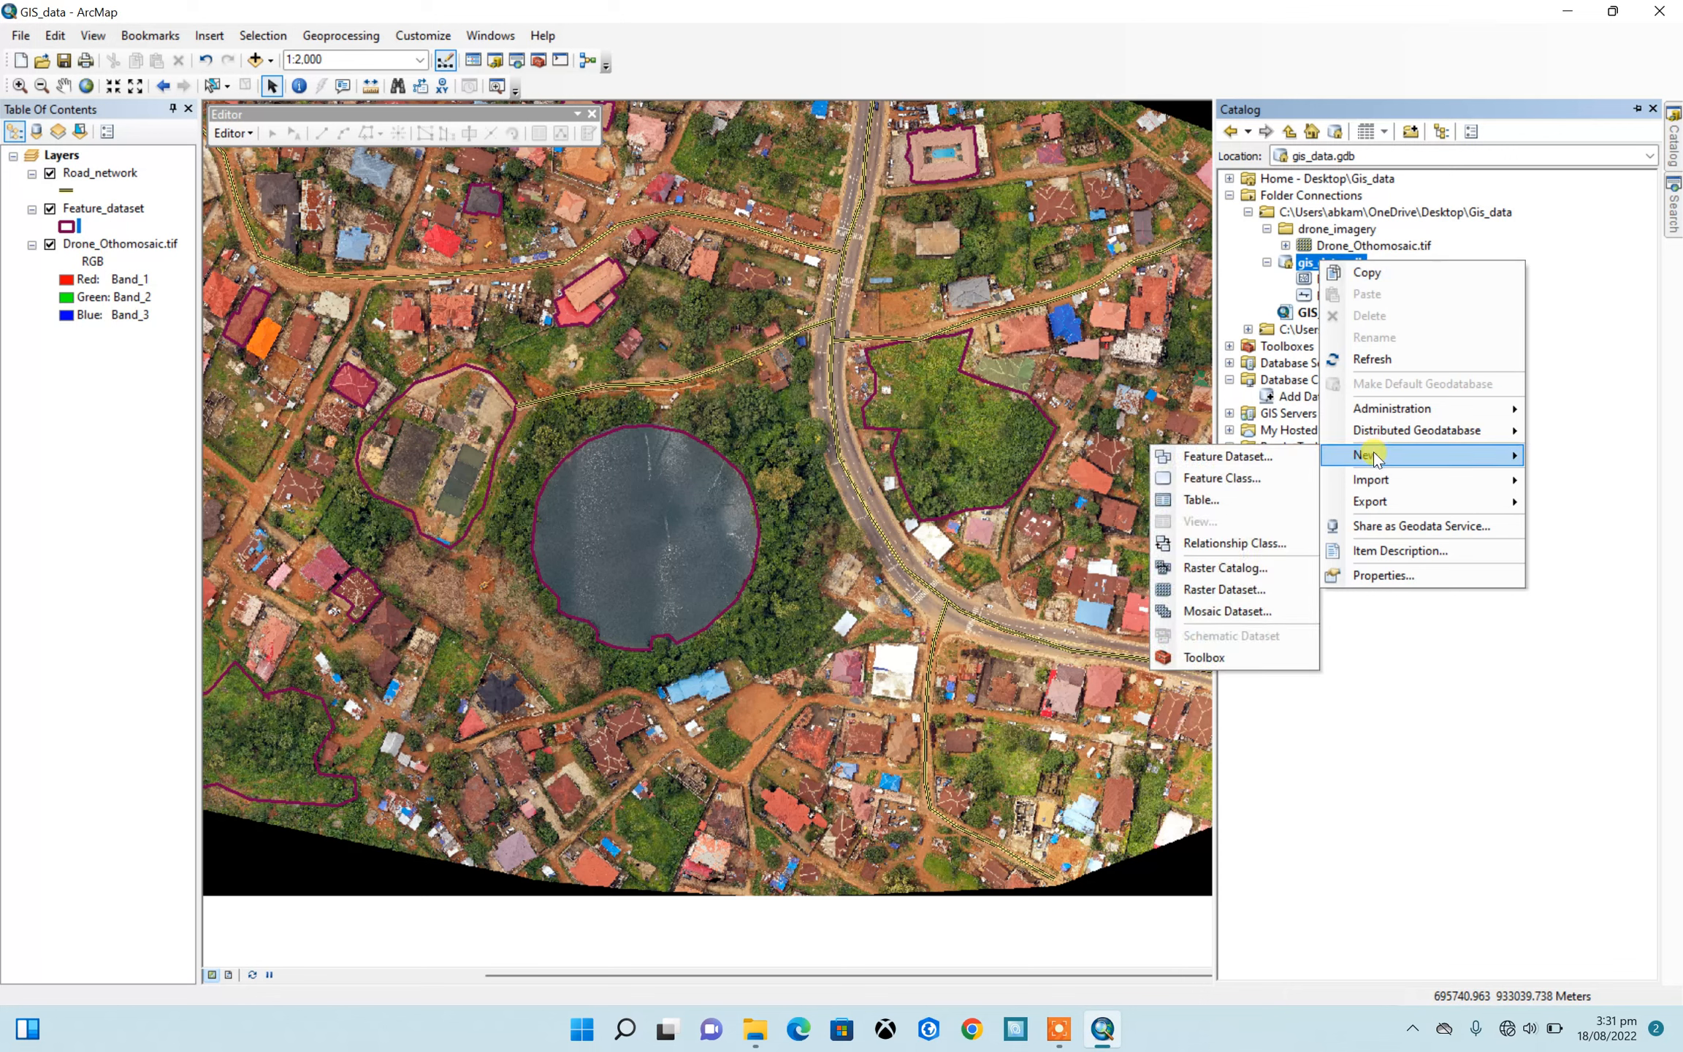
pyautogui.click(1219, 478)
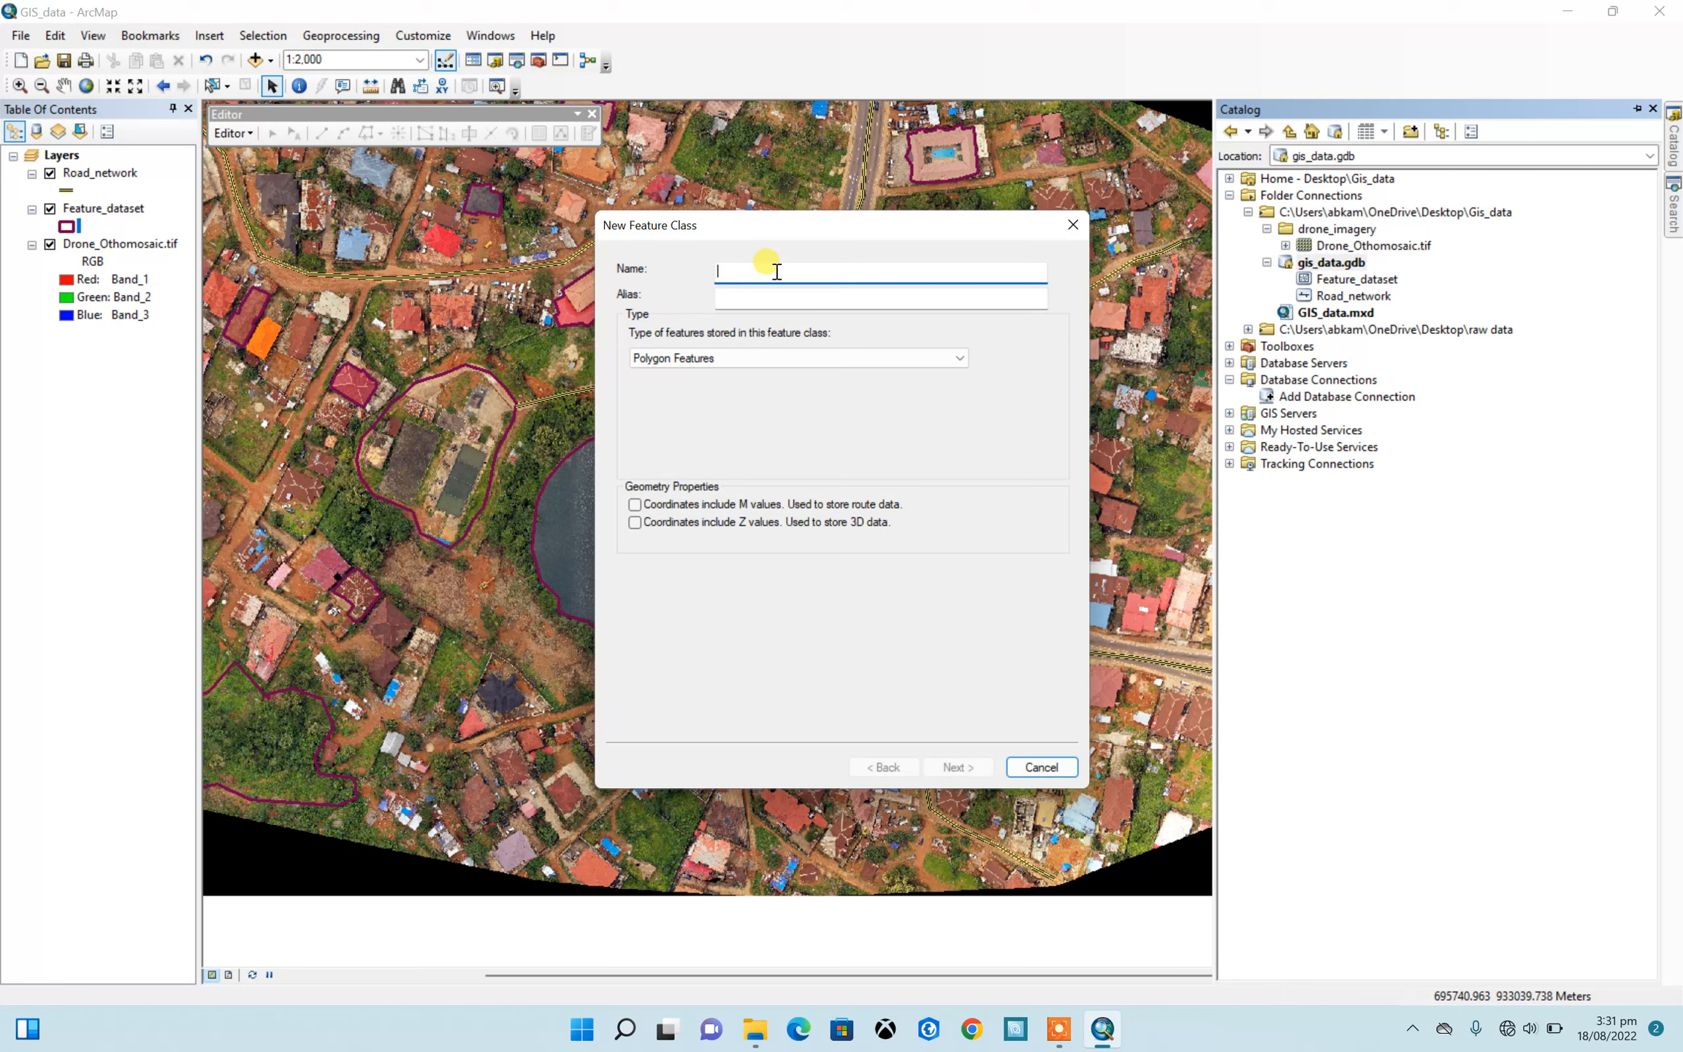
pyautogui.write('point')
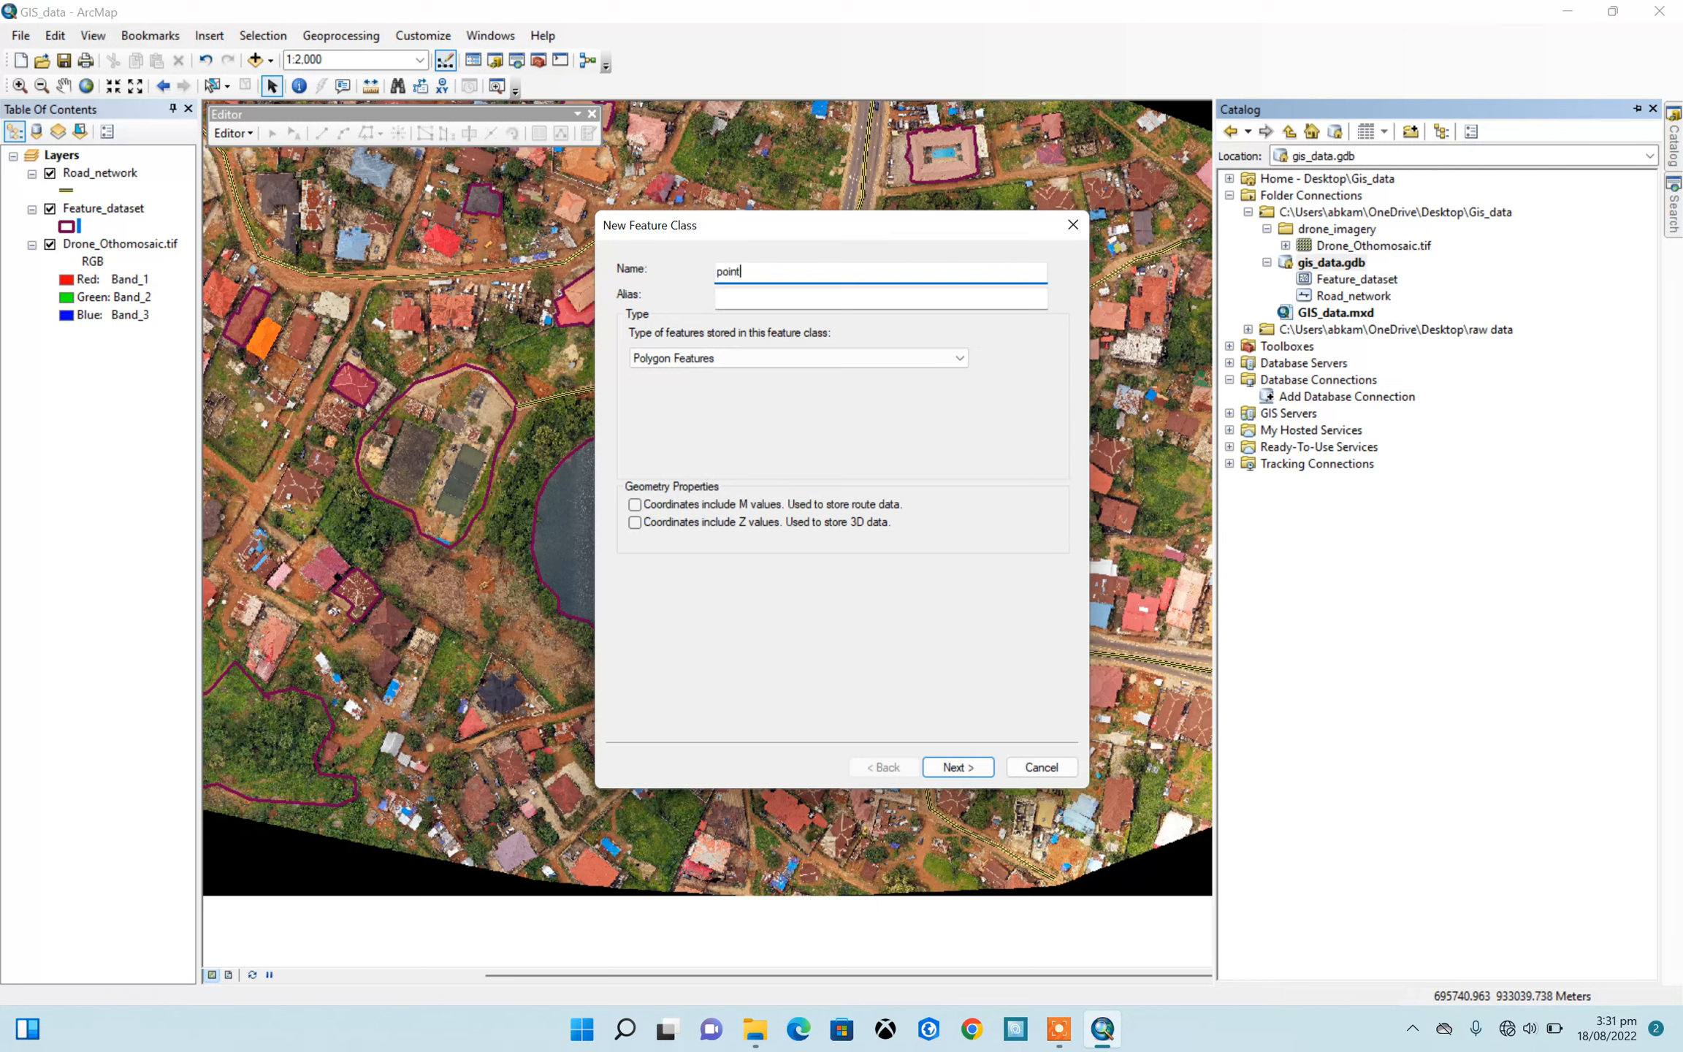
pyautogui.click(724, 358)
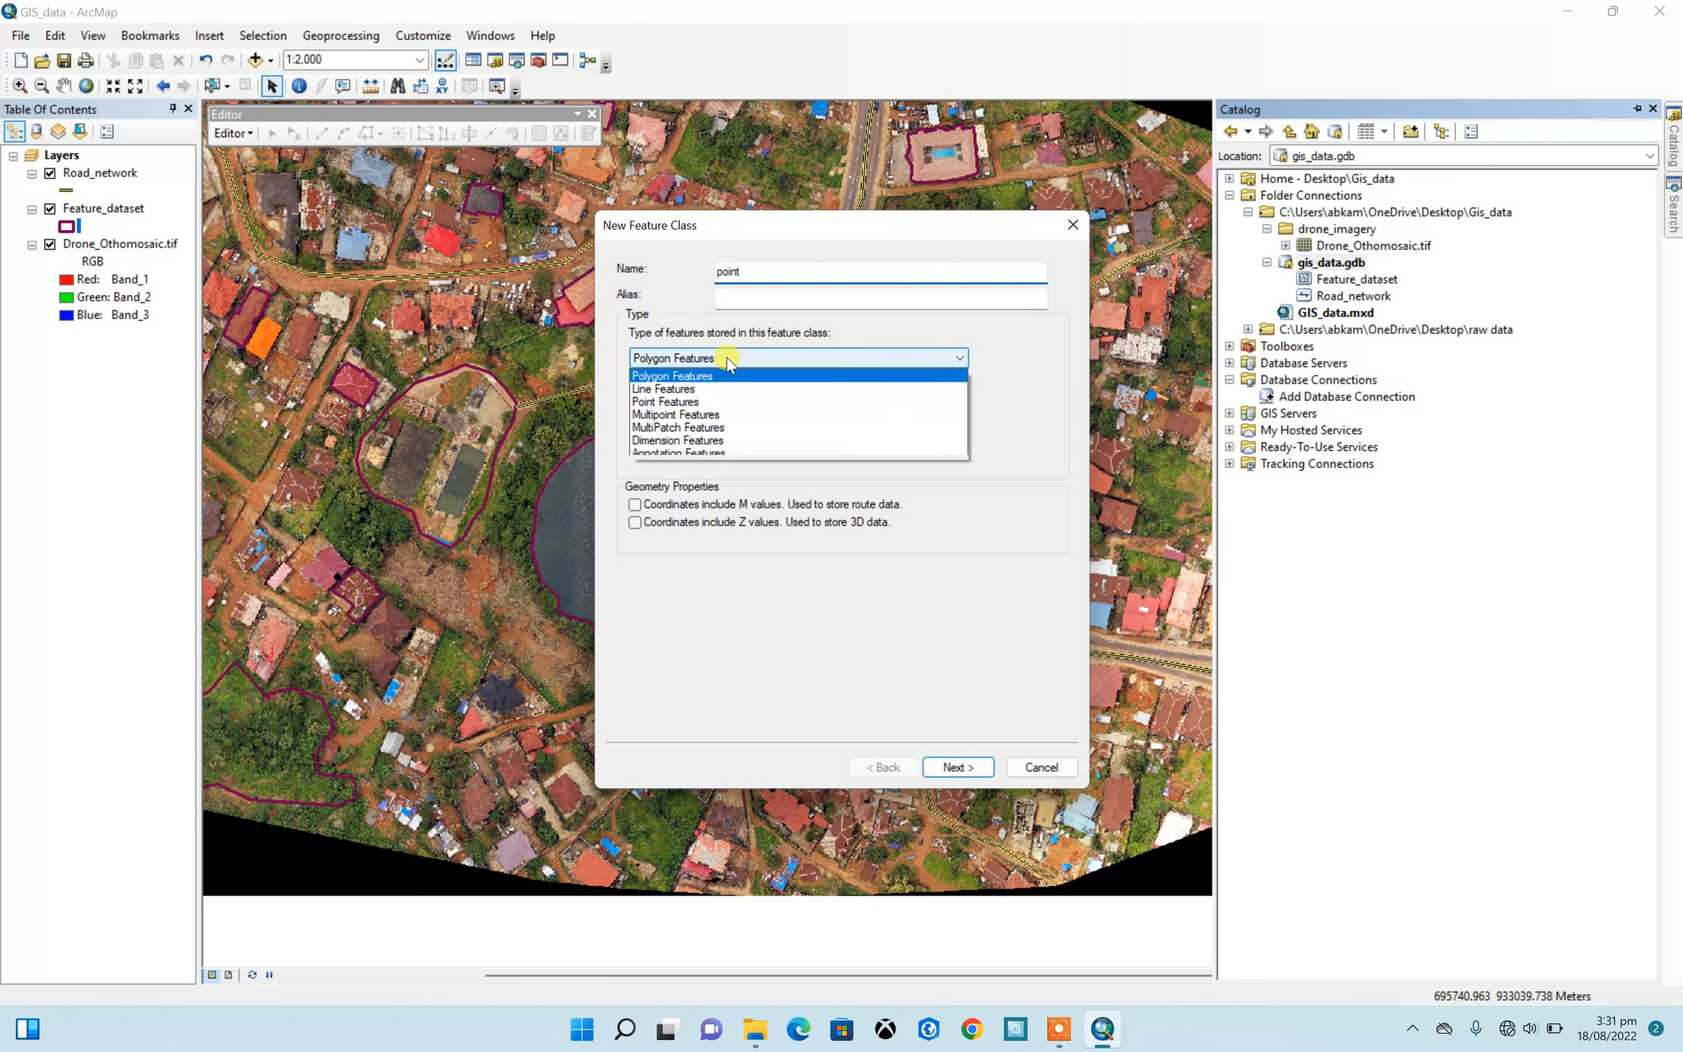
pyautogui.click(715, 401)
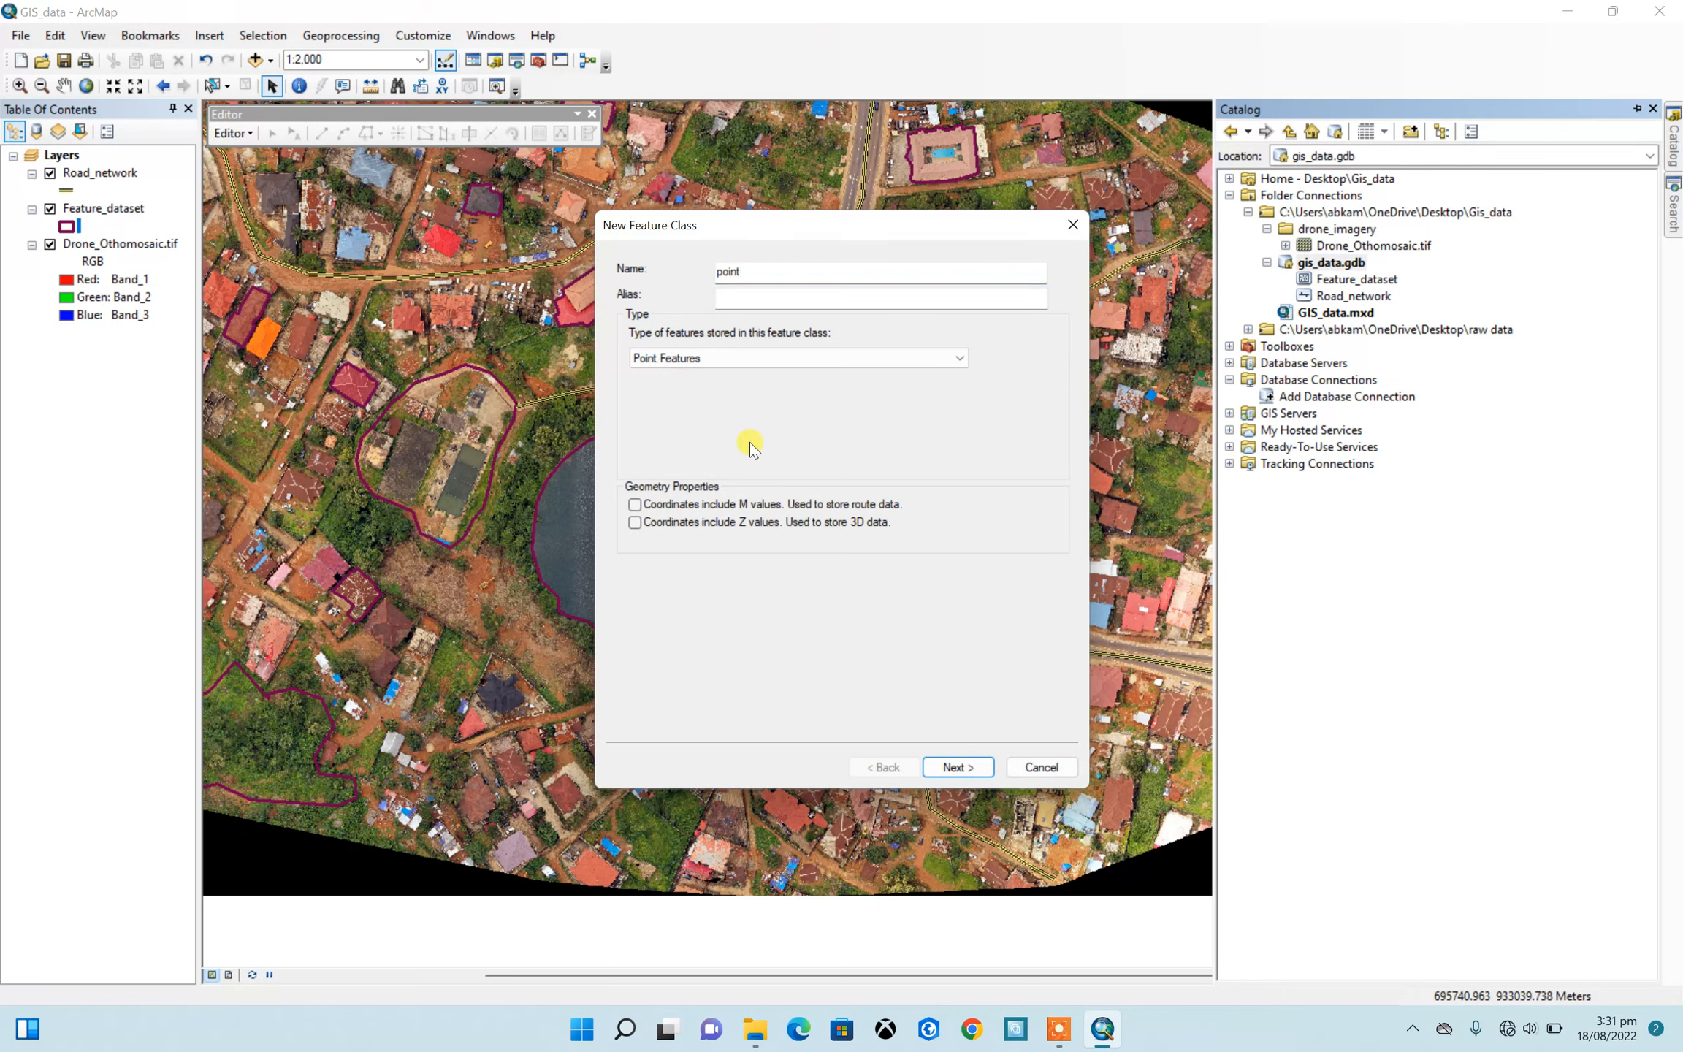
# Step: Assign WGS 1984 UTM Zone 28N to the new feature class and accept the default tolerance and storage configuration
pyautogui.click(956, 767)
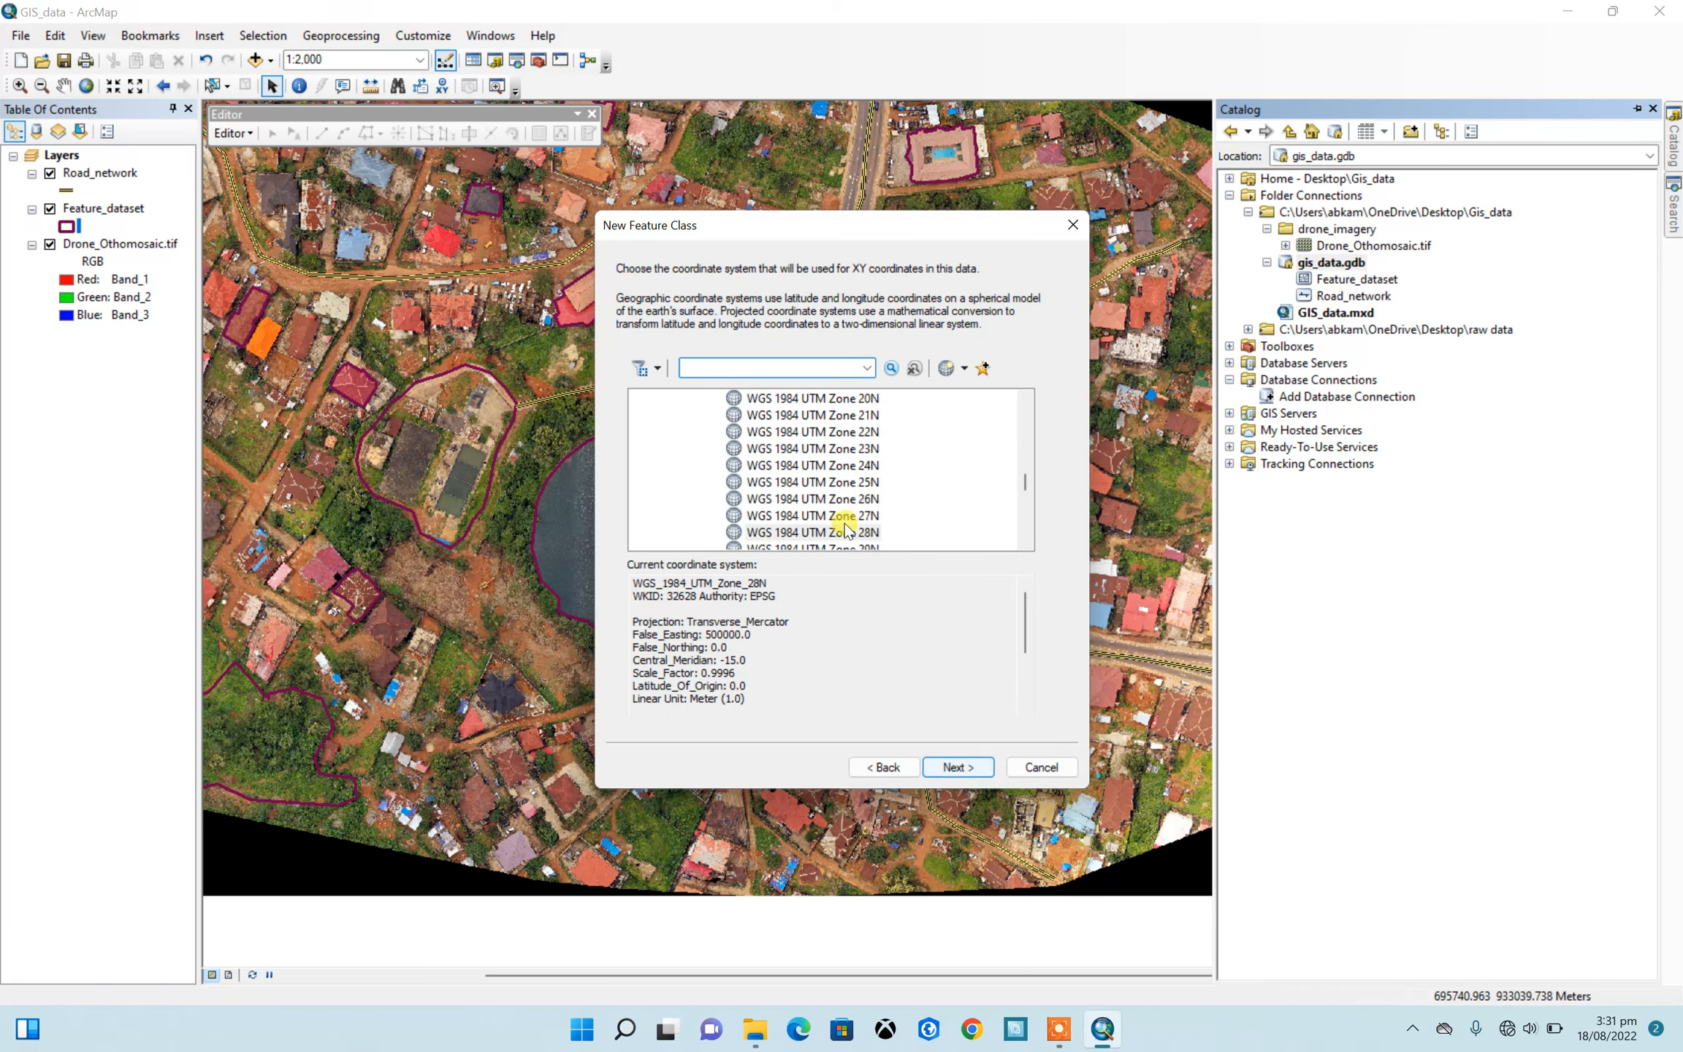
pyautogui.click(826, 532)
pyautogui.click(946, 763)
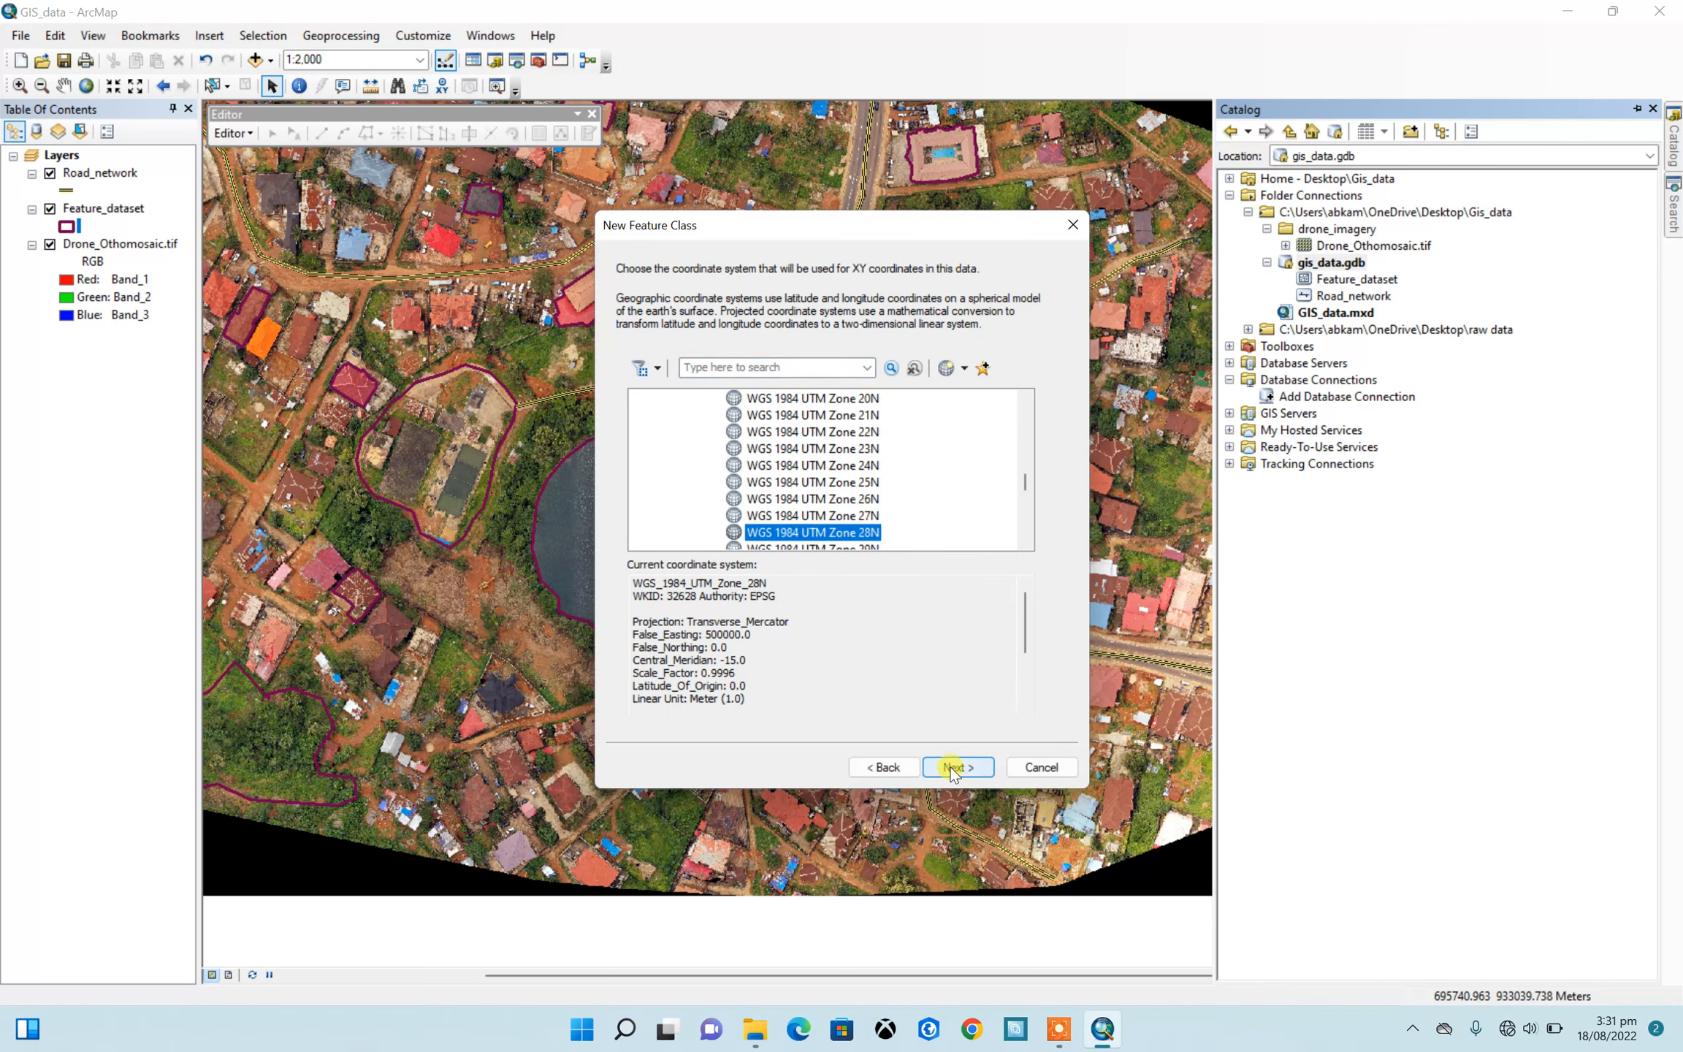
pyautogui.click(953, 767)
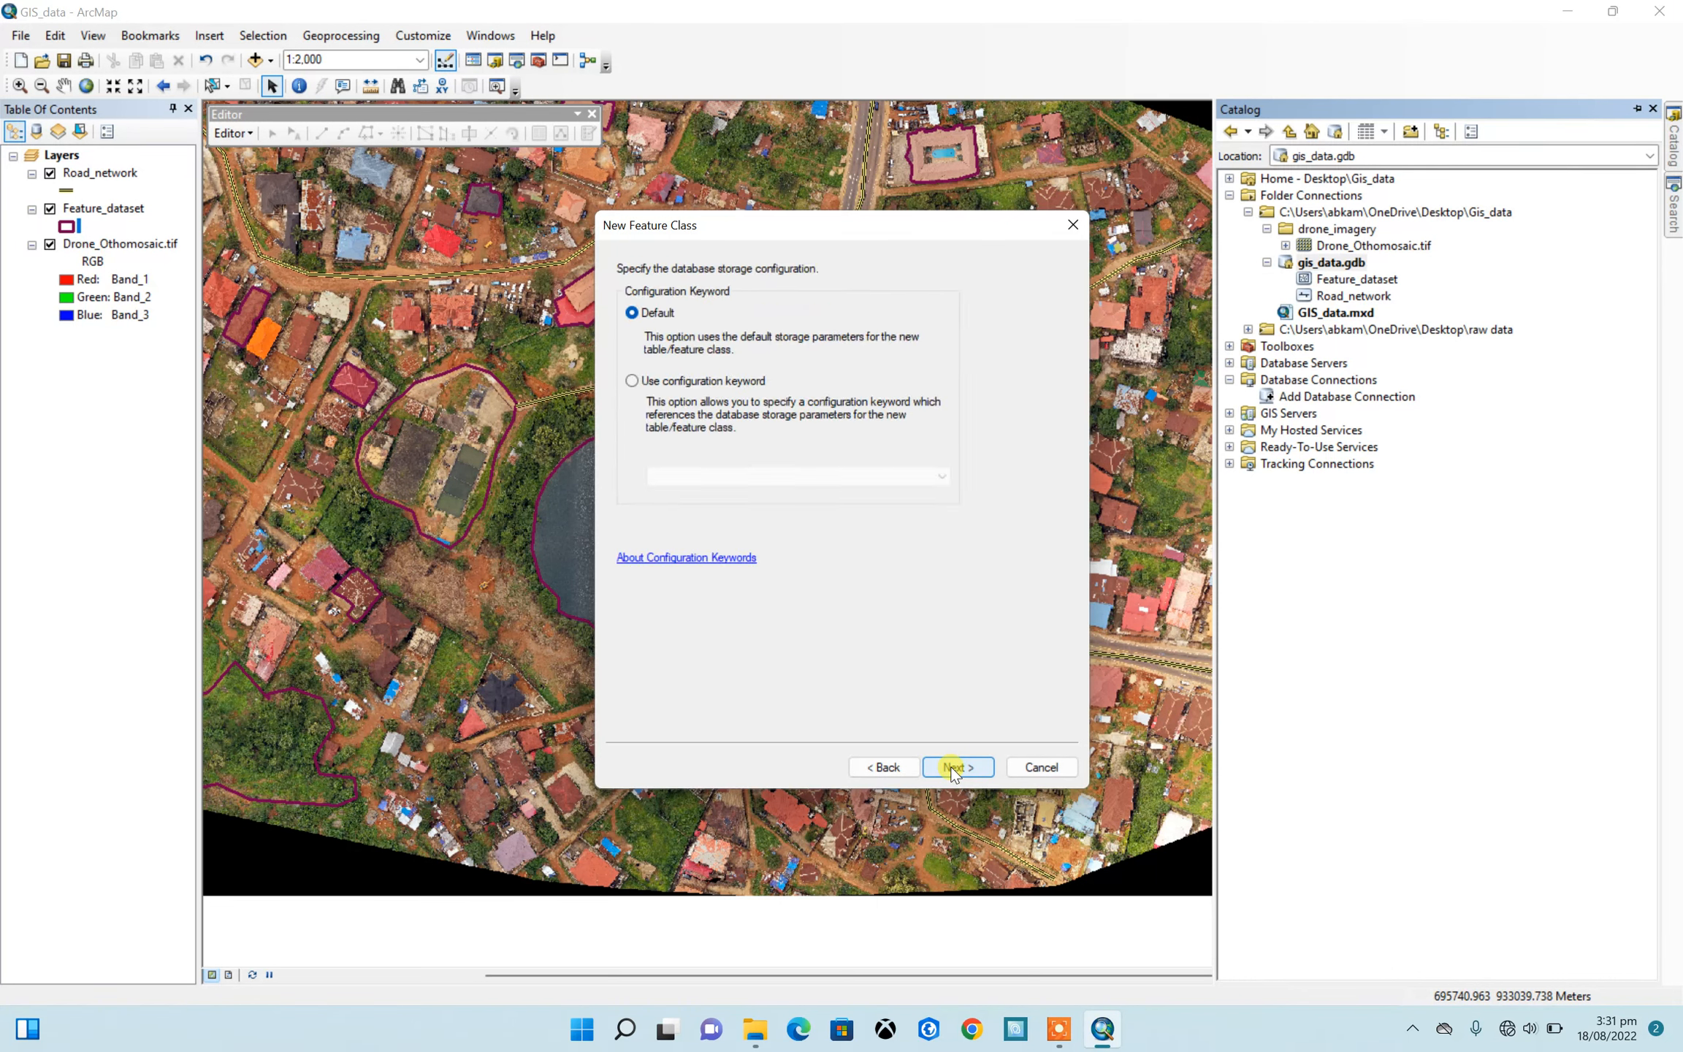
pyautogui.click(956, 767)
# Step: Add a Name field of type Text and finish creating the point feature class
pyautogui.click(681, 320)
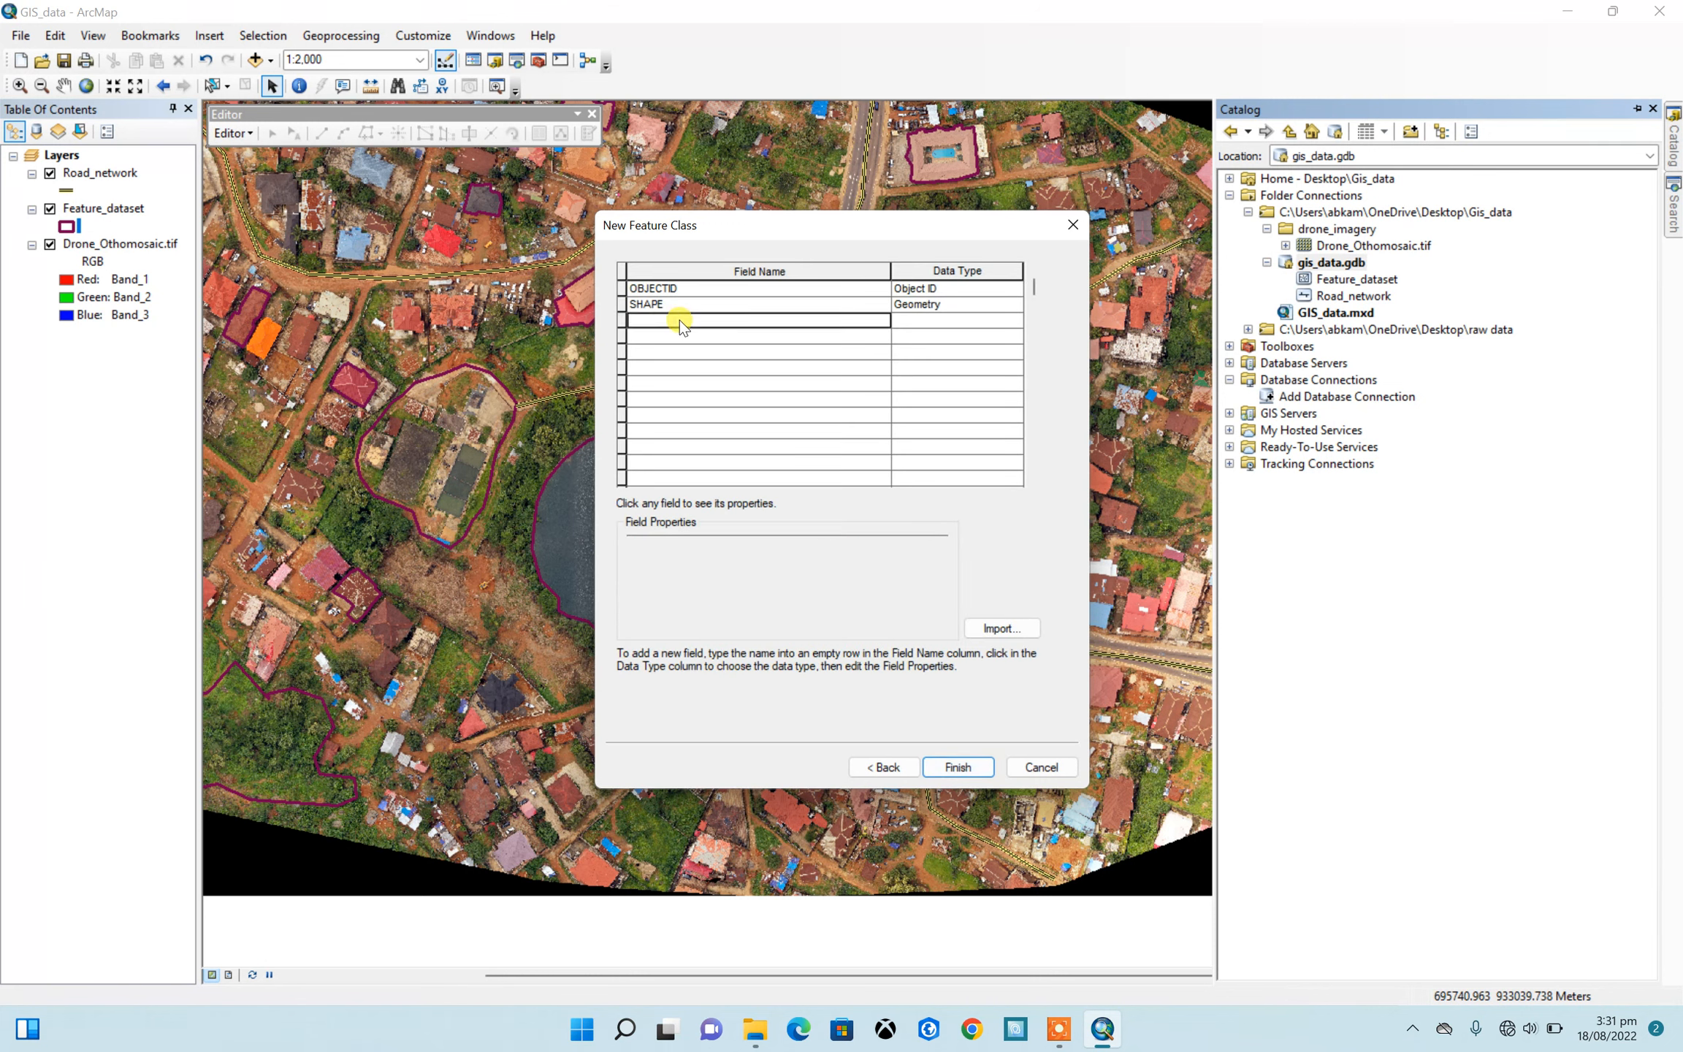
pyautogui.write('Name')
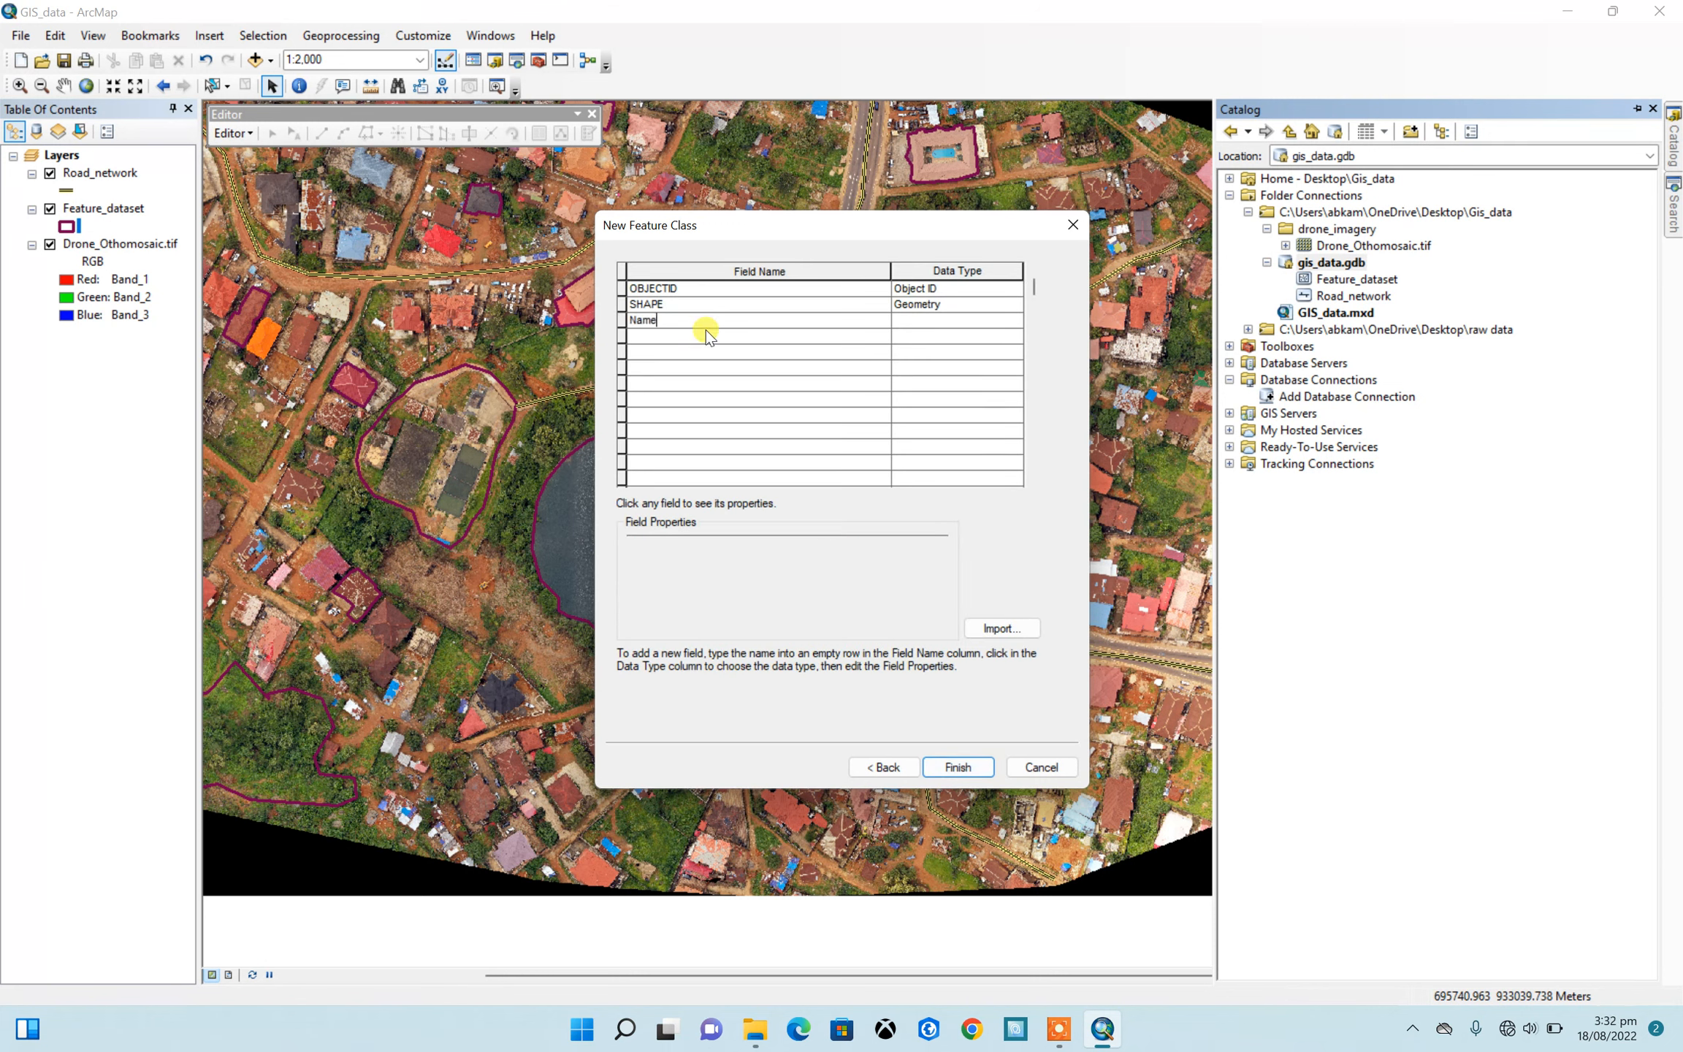
pyautogui.click(943, 322)
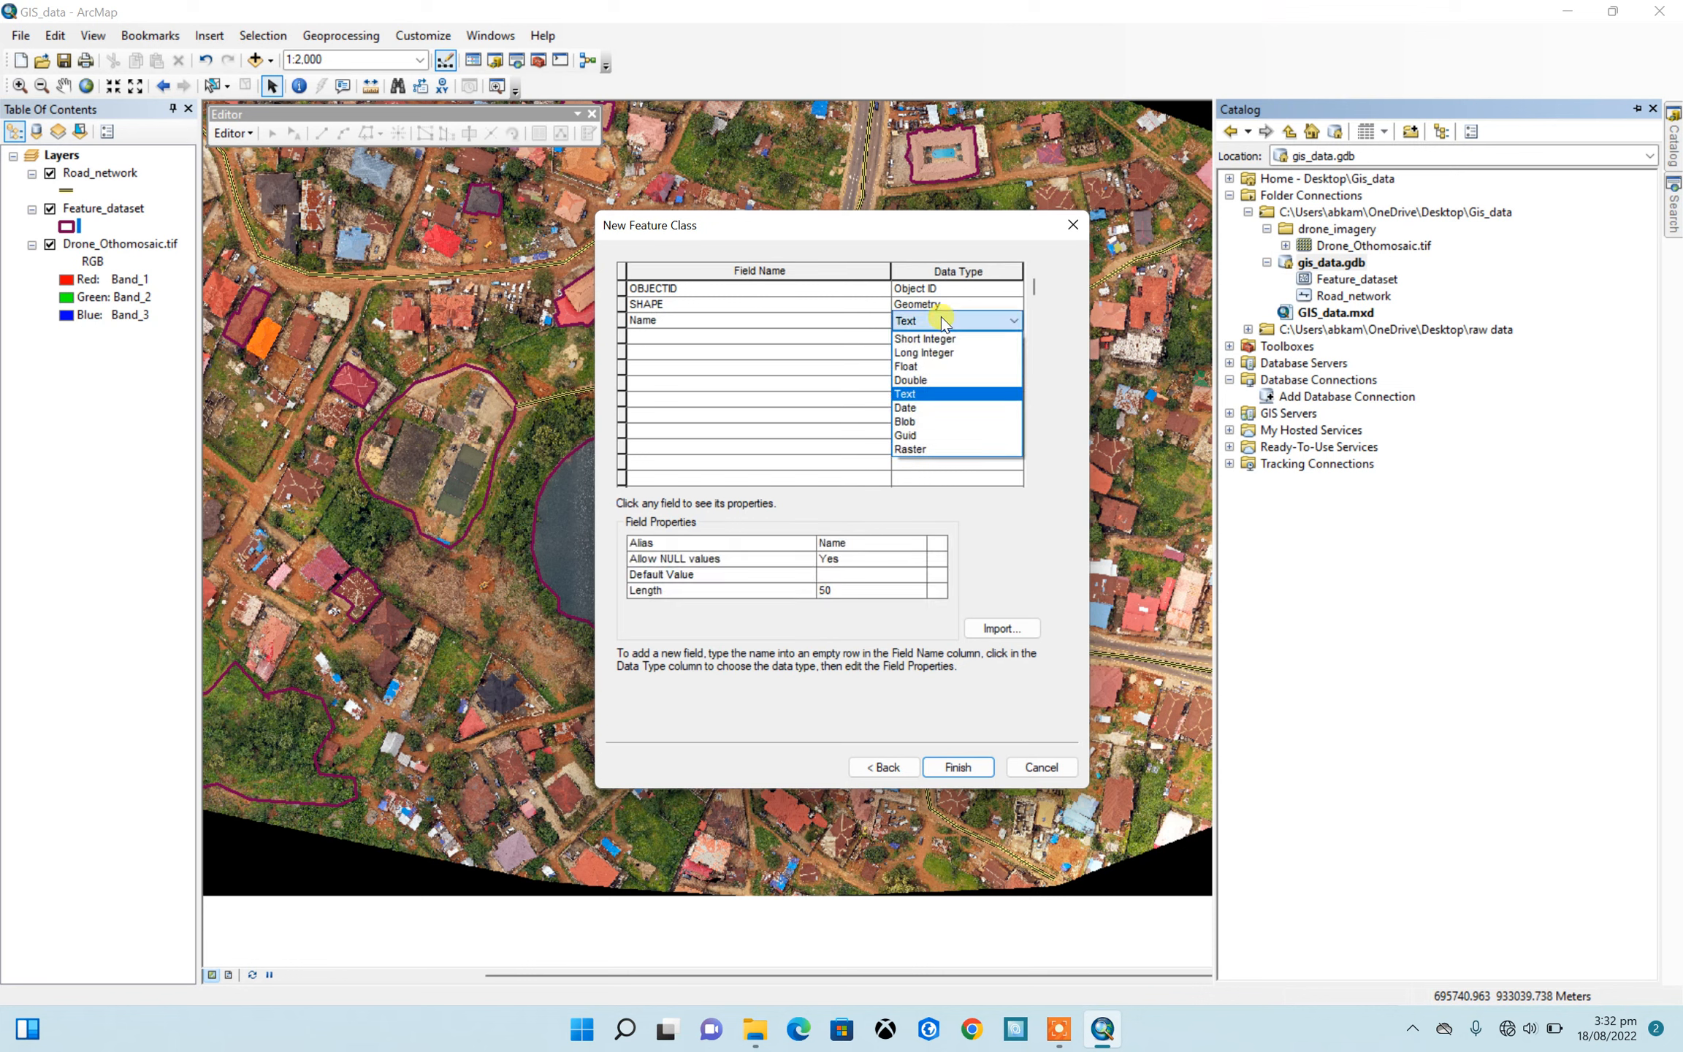
pyautogui.click(929, 337)
pyautogui.click(950, 767)
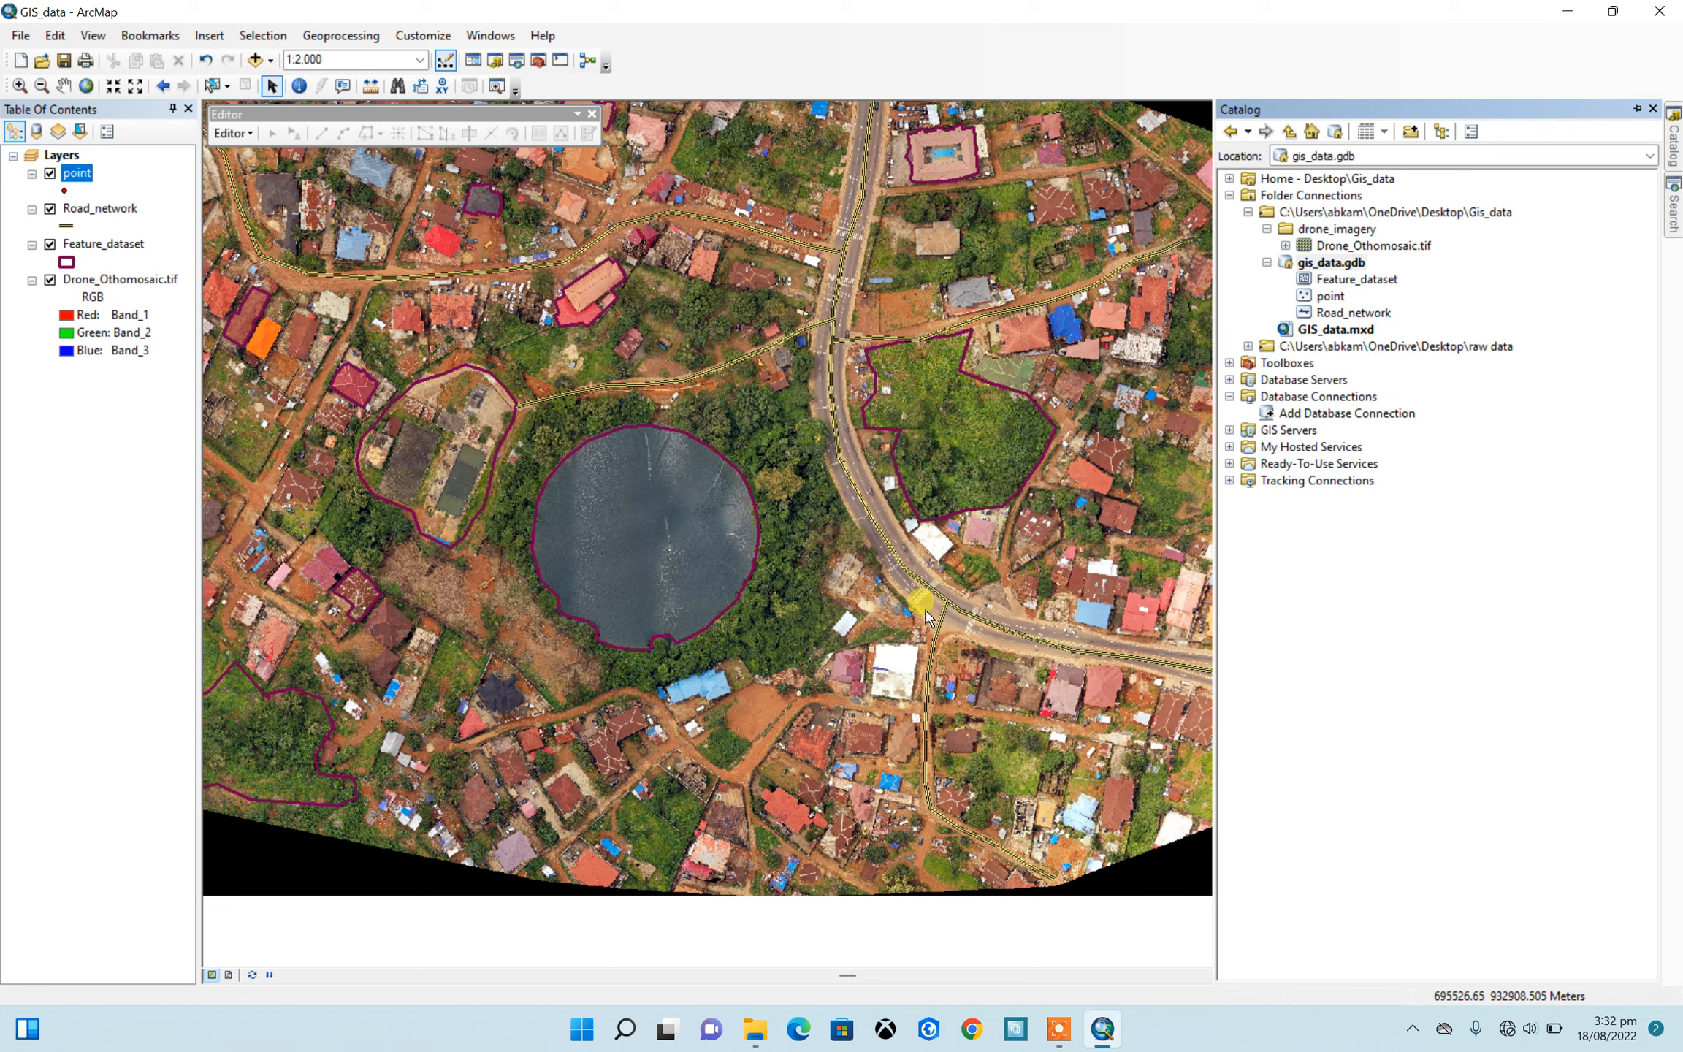
# Step: Rename the Road_network layer as Line
pyautogui.click(102, 211)
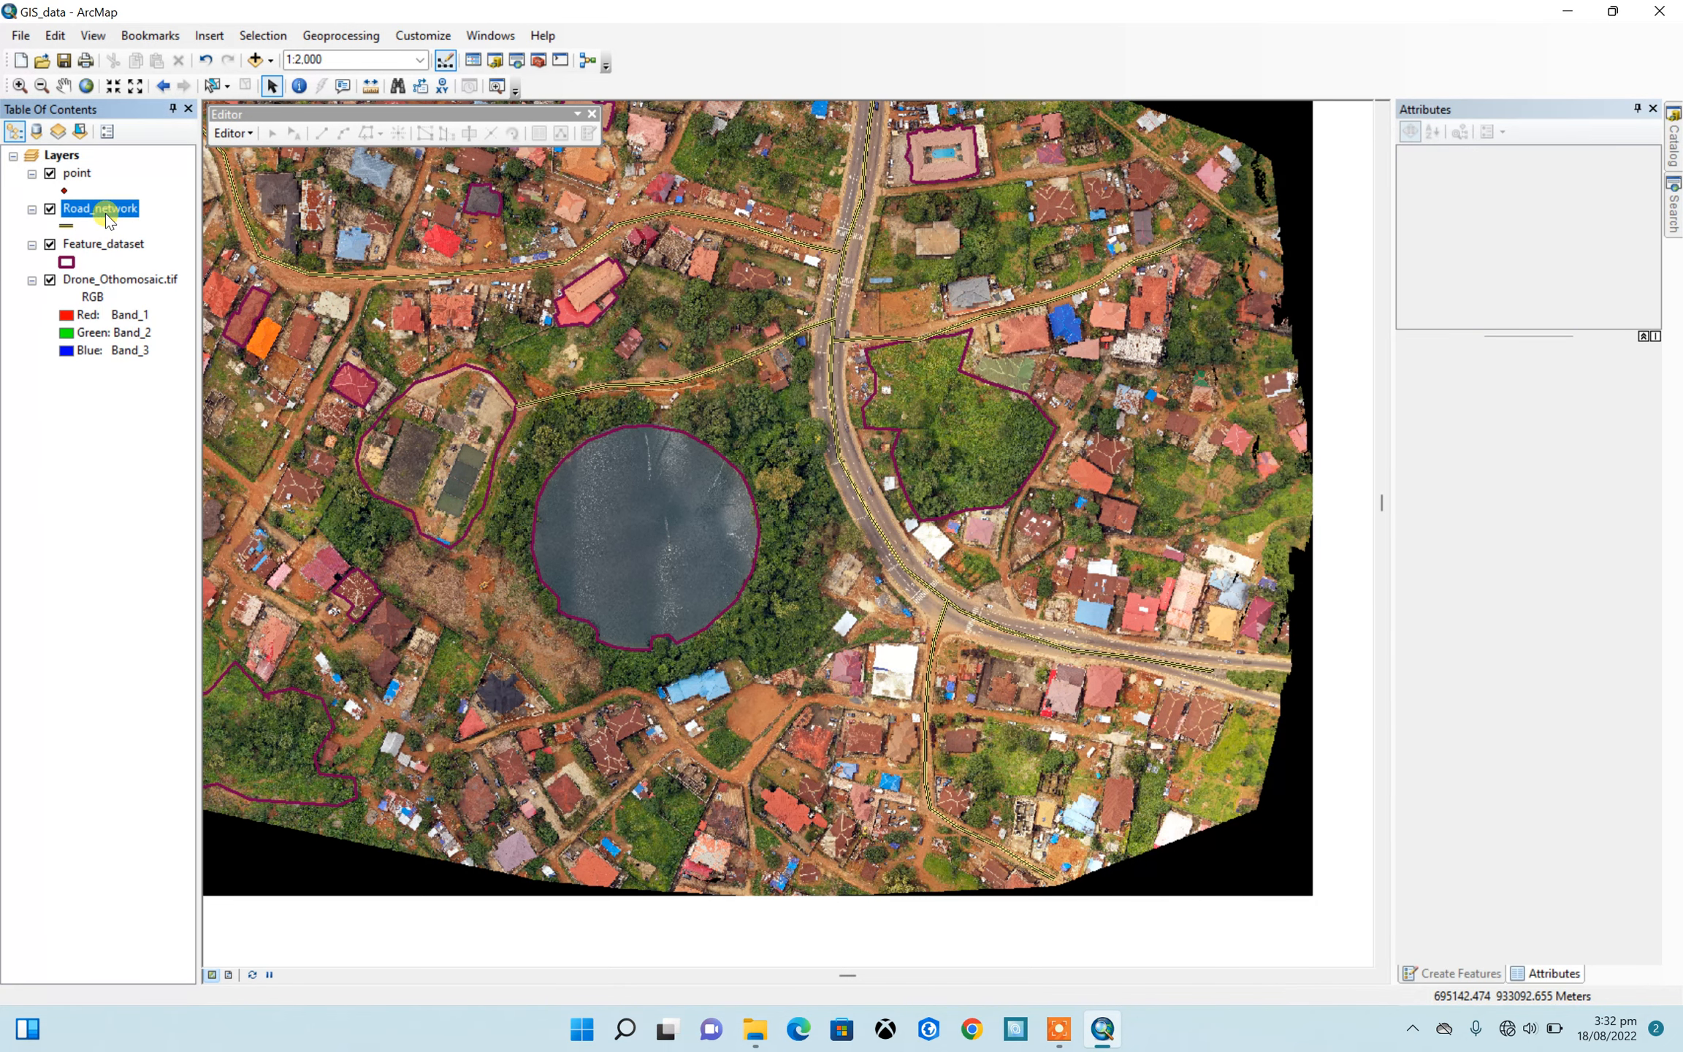
pyautogui.click(99, 212)
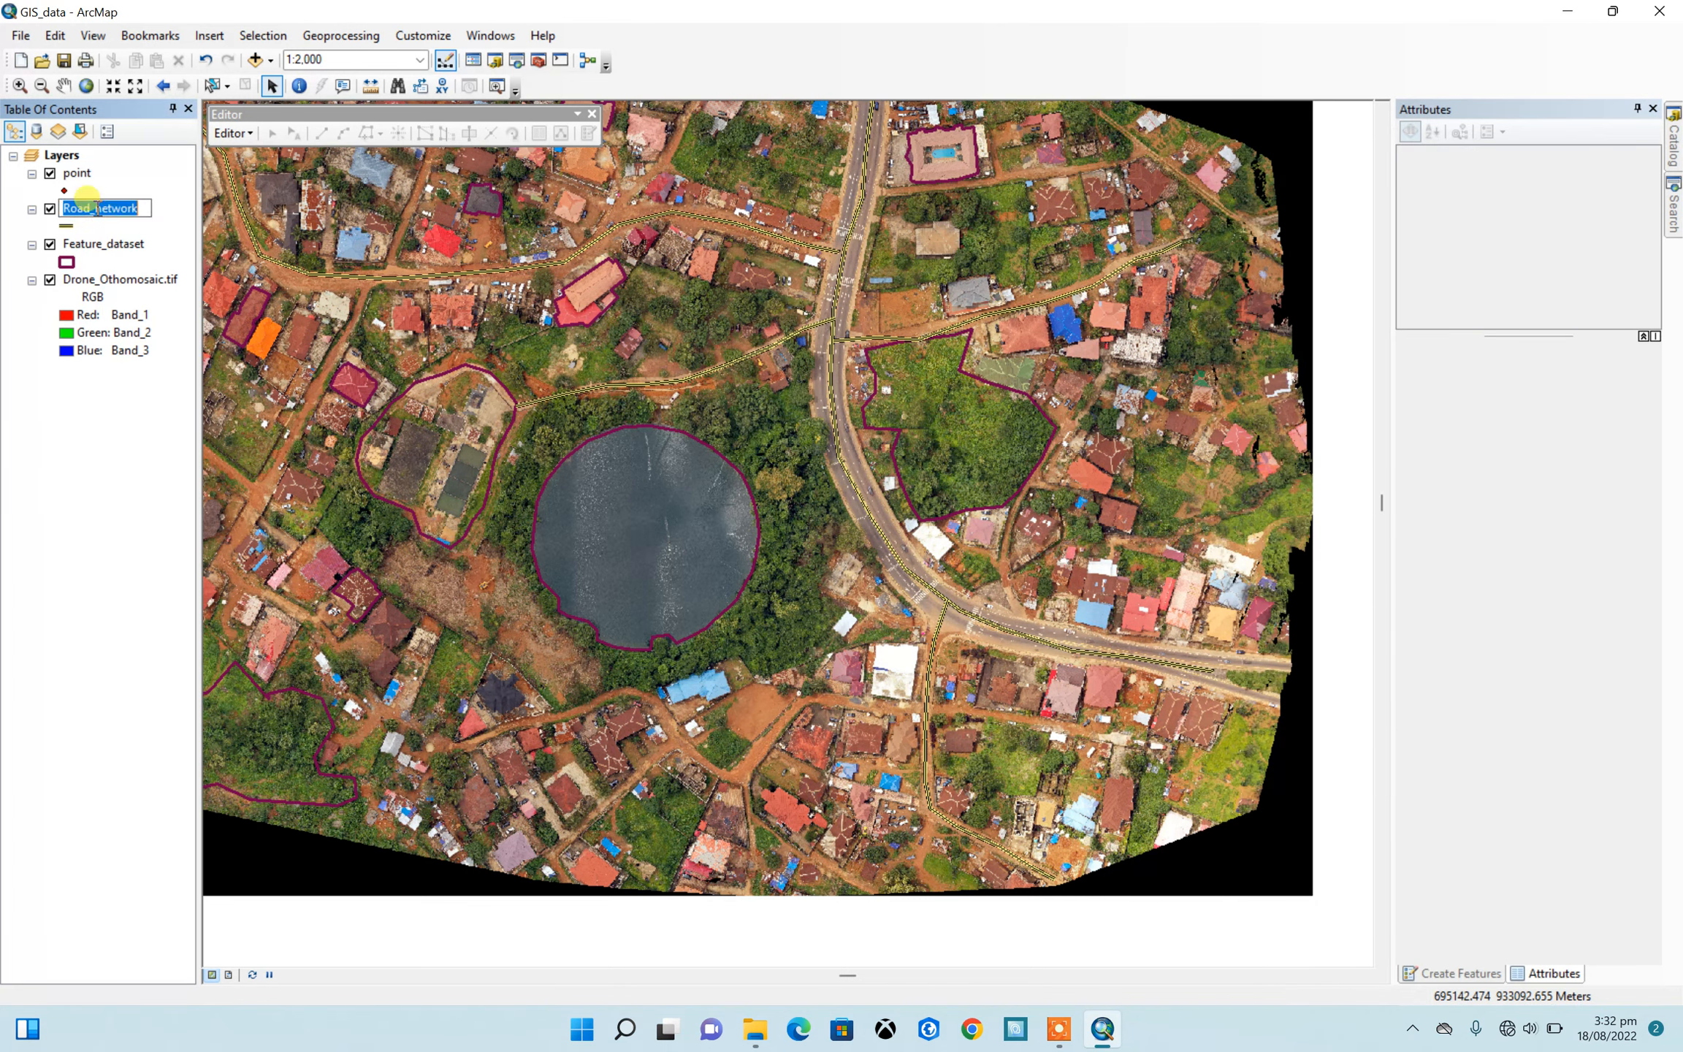
pyautogui.write('Line')
pyautogui.press('Return')
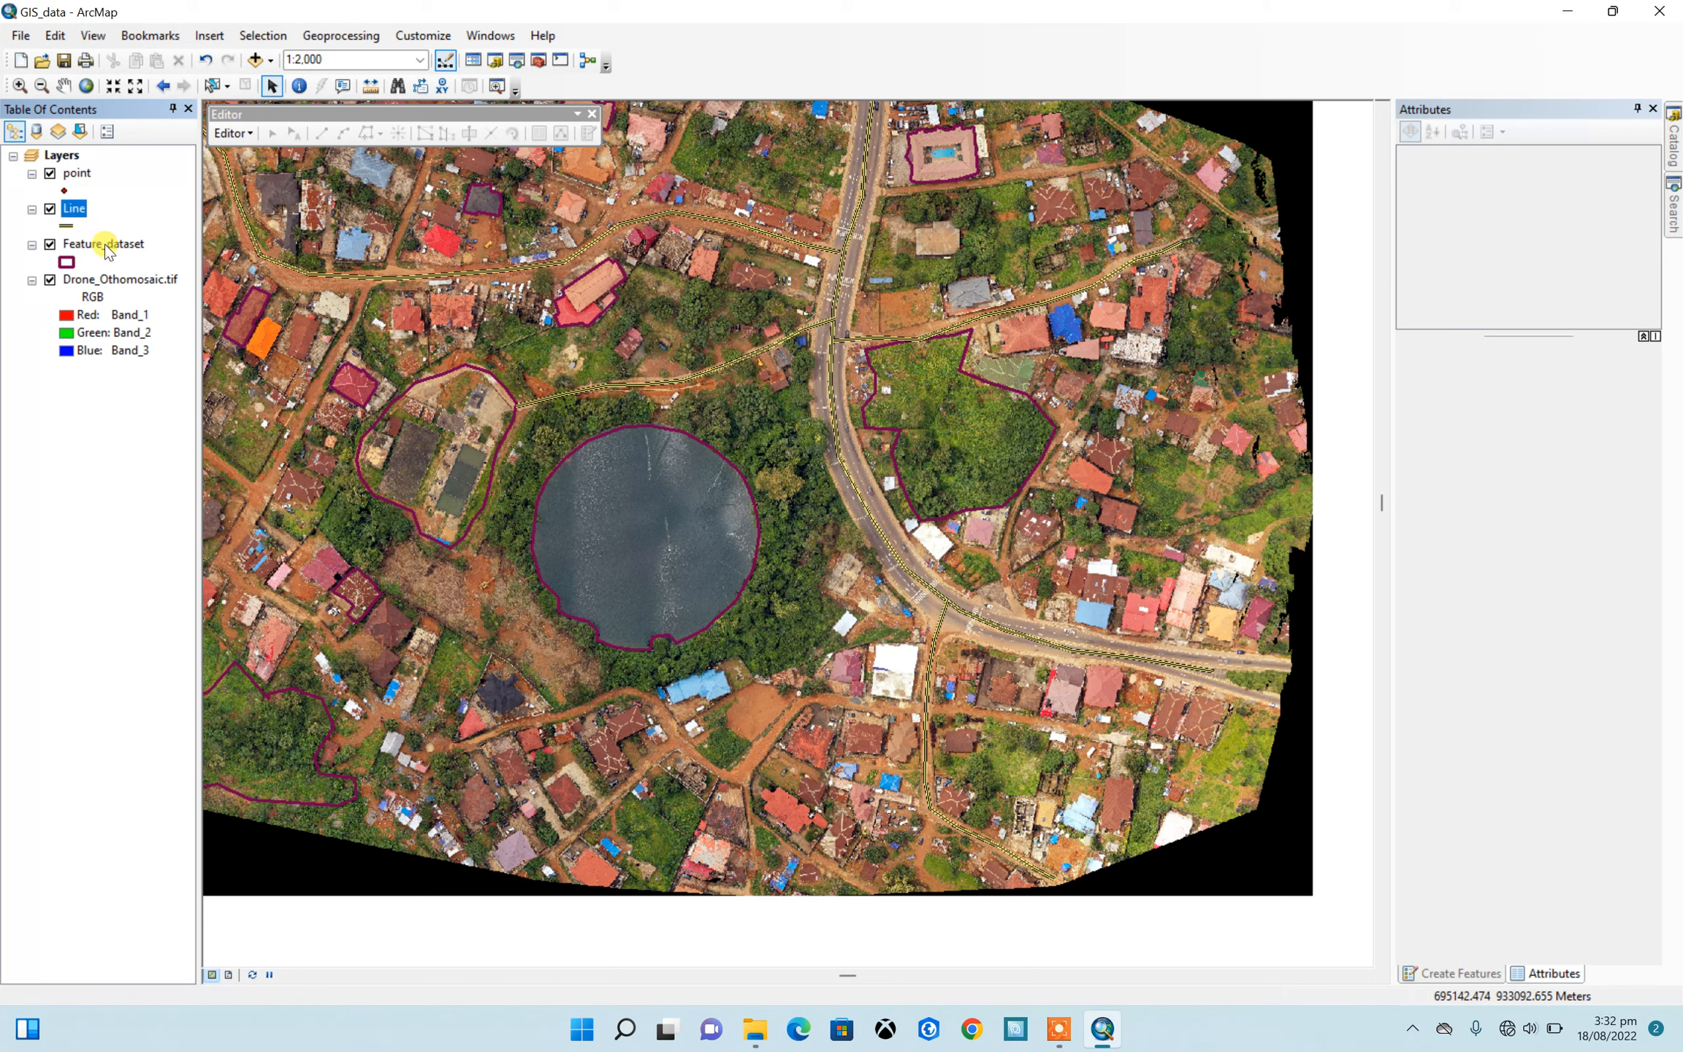
# Step: Rename the Feature_dataset layer as polygon
pyautogui.click(99, 247)
pyautogui.click(95, 247)
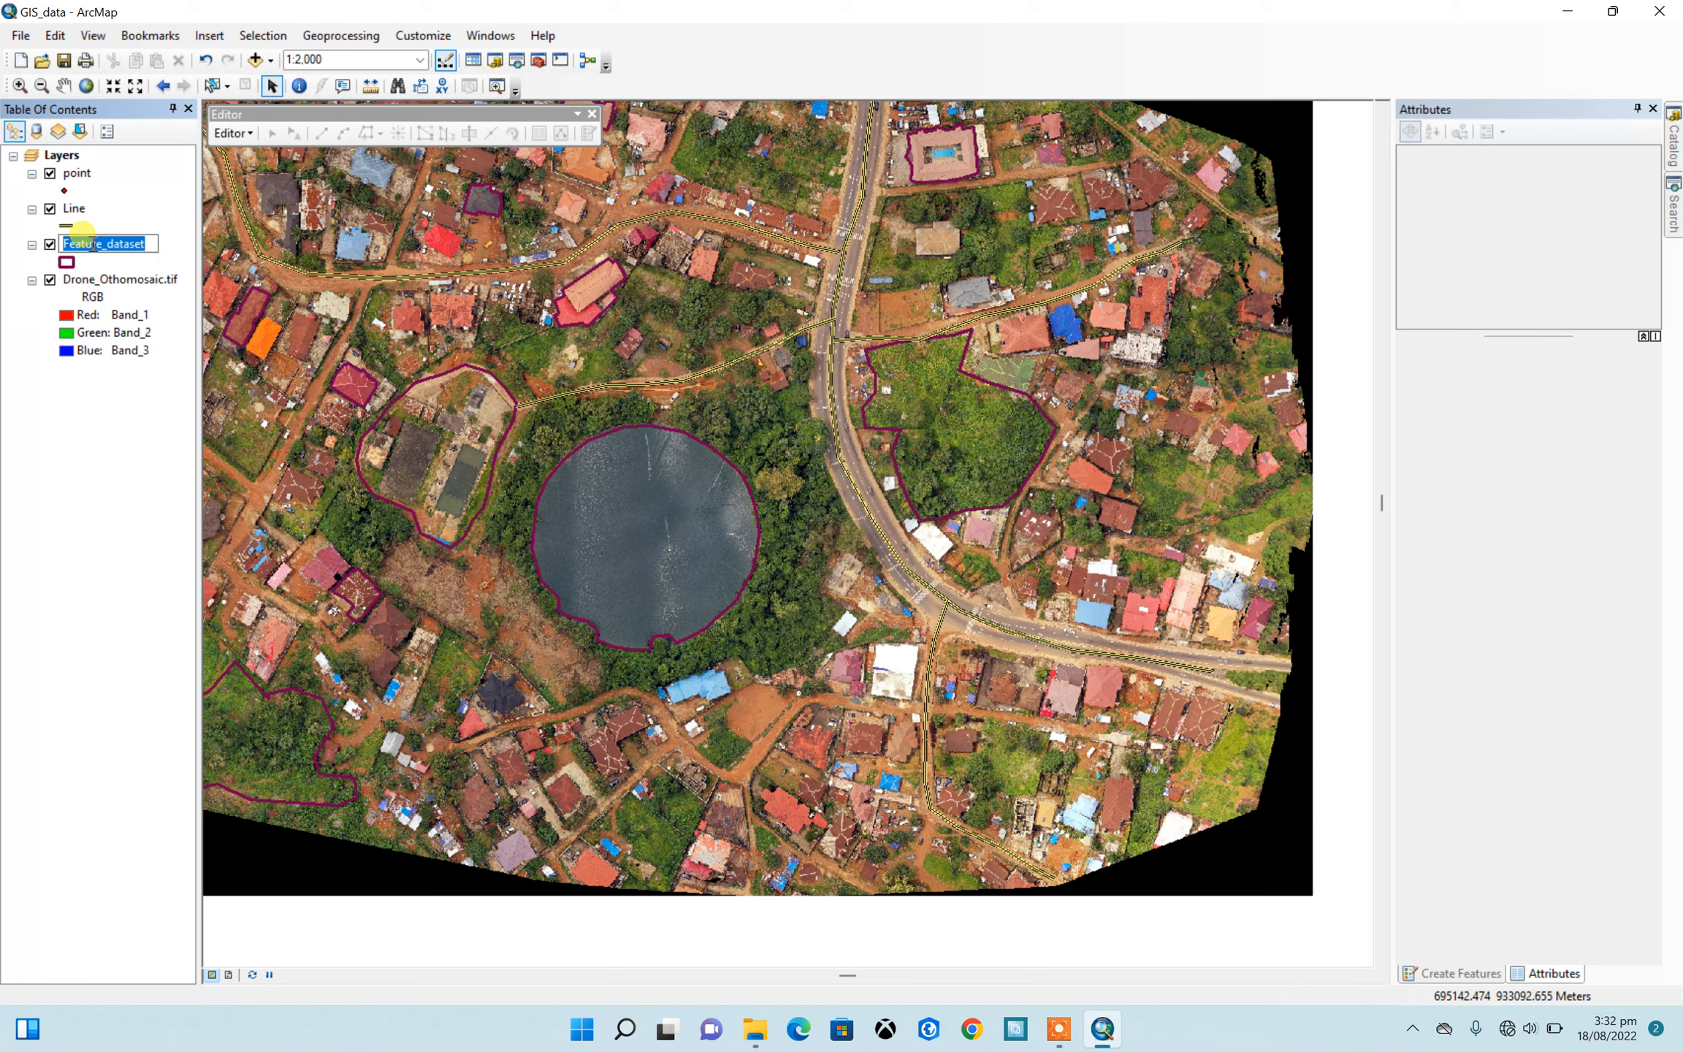
pyautogui.write('polygon')
pyautogui.press('Return')
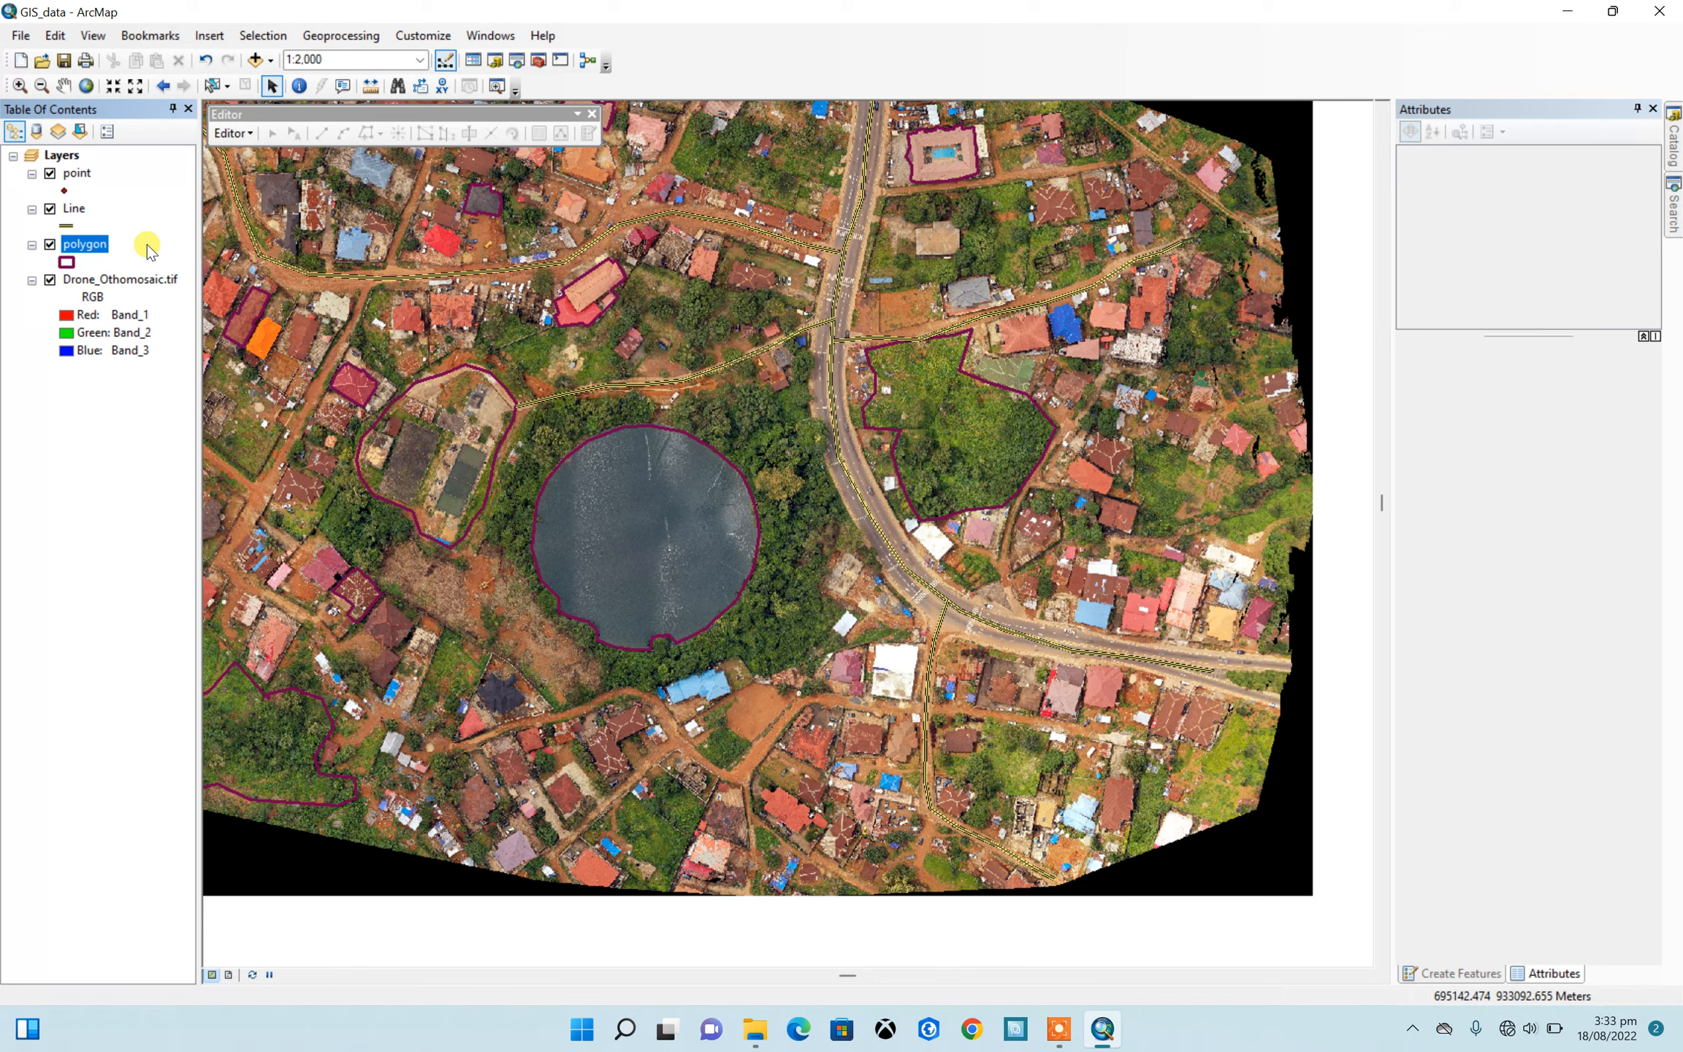
# Step: Start editing the point layer and place a point on the west edge of the major road, northeast of the reservoir
pyautogui.rightClick(76, 179)
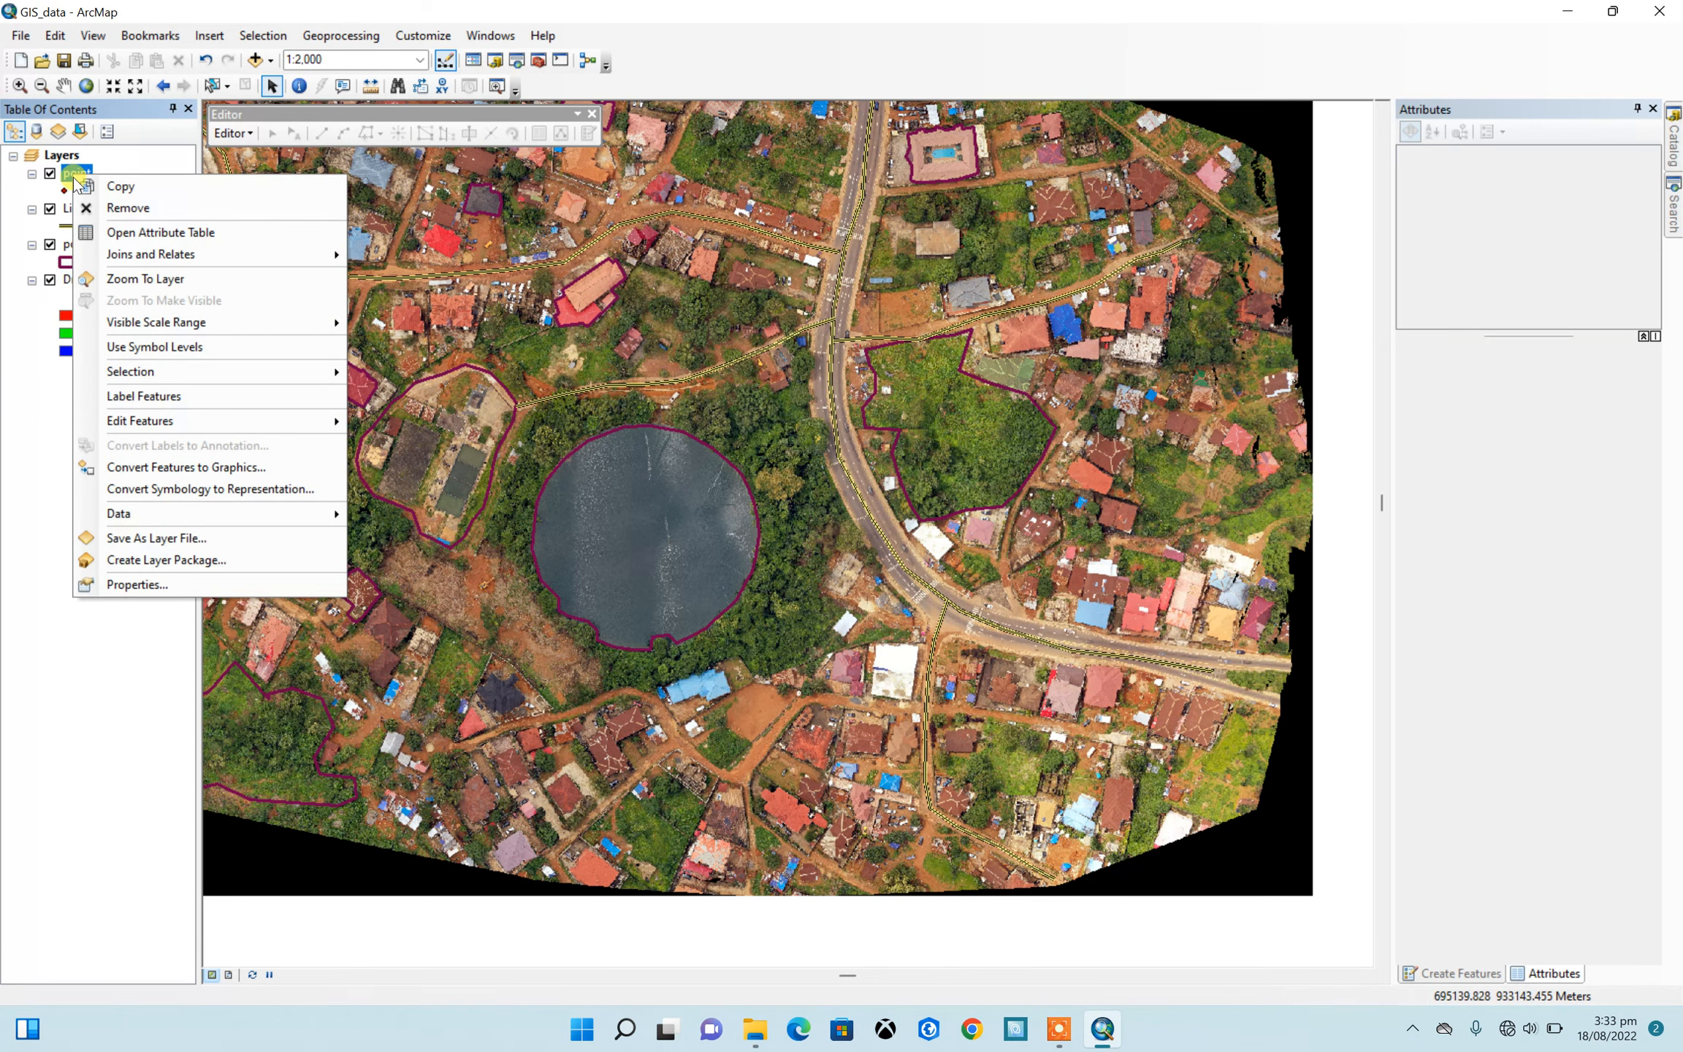
pyautogui.moveTo(314, 424)
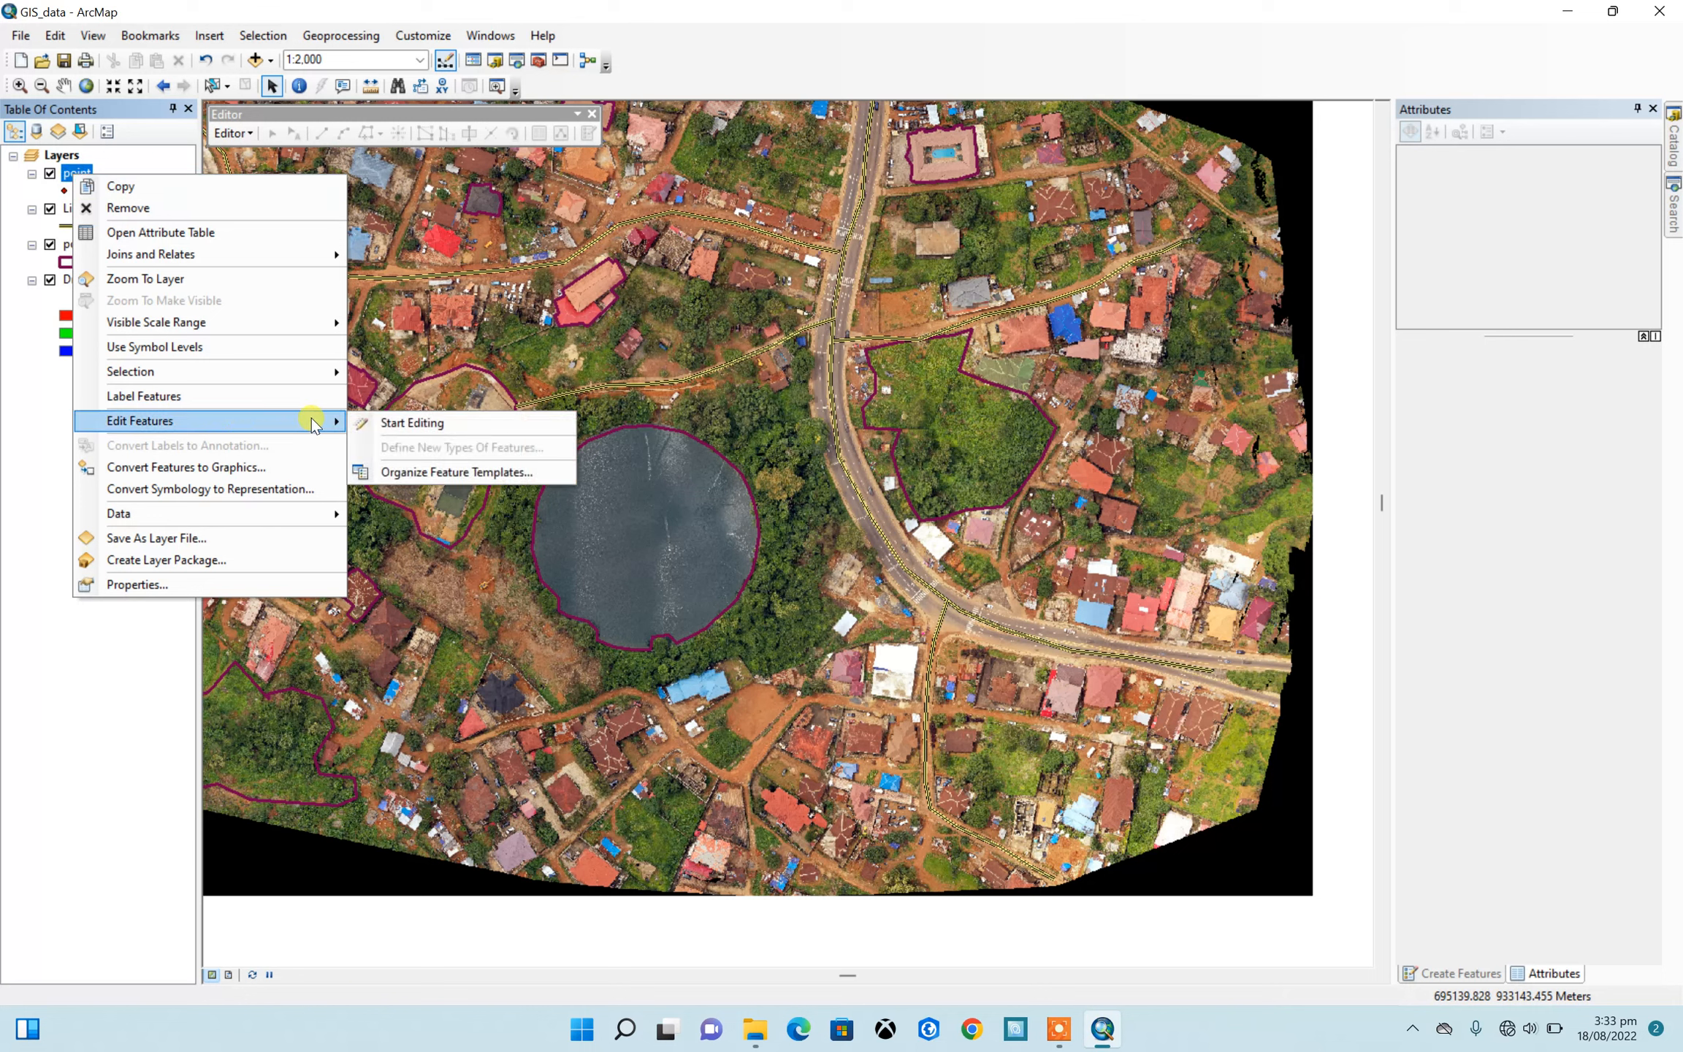
pyautogui.click(391, 422)
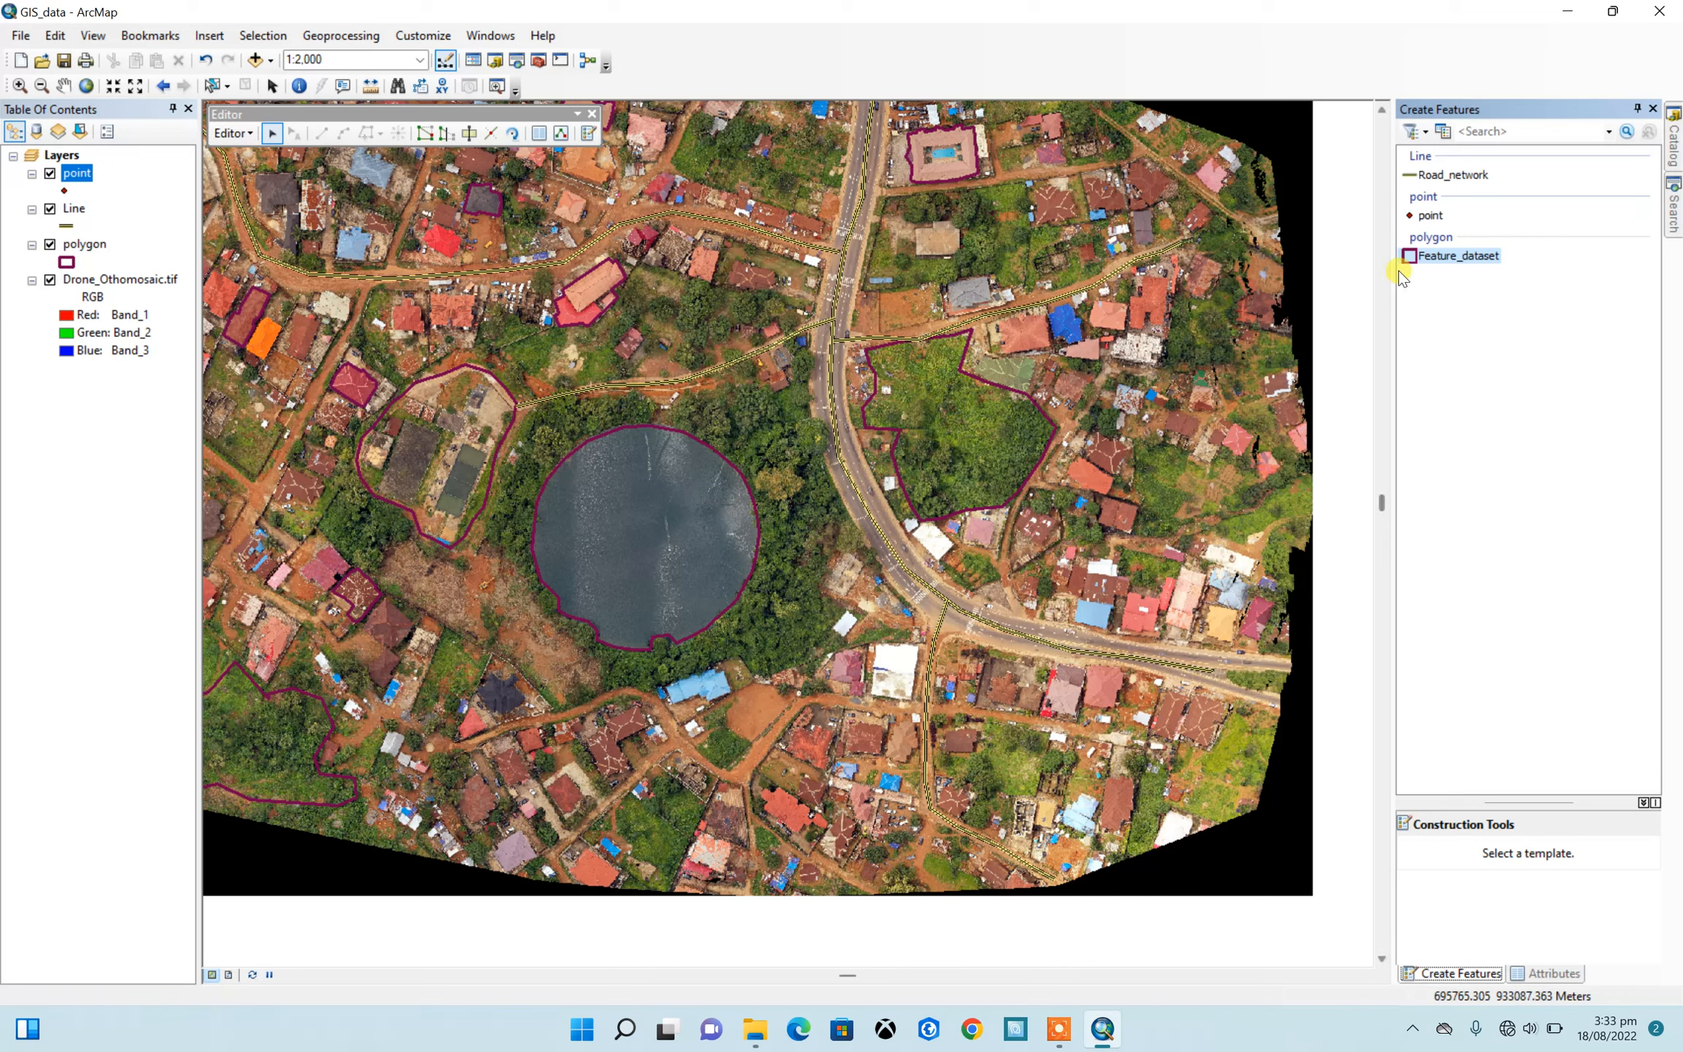
pyautogui.click(1430, 215)
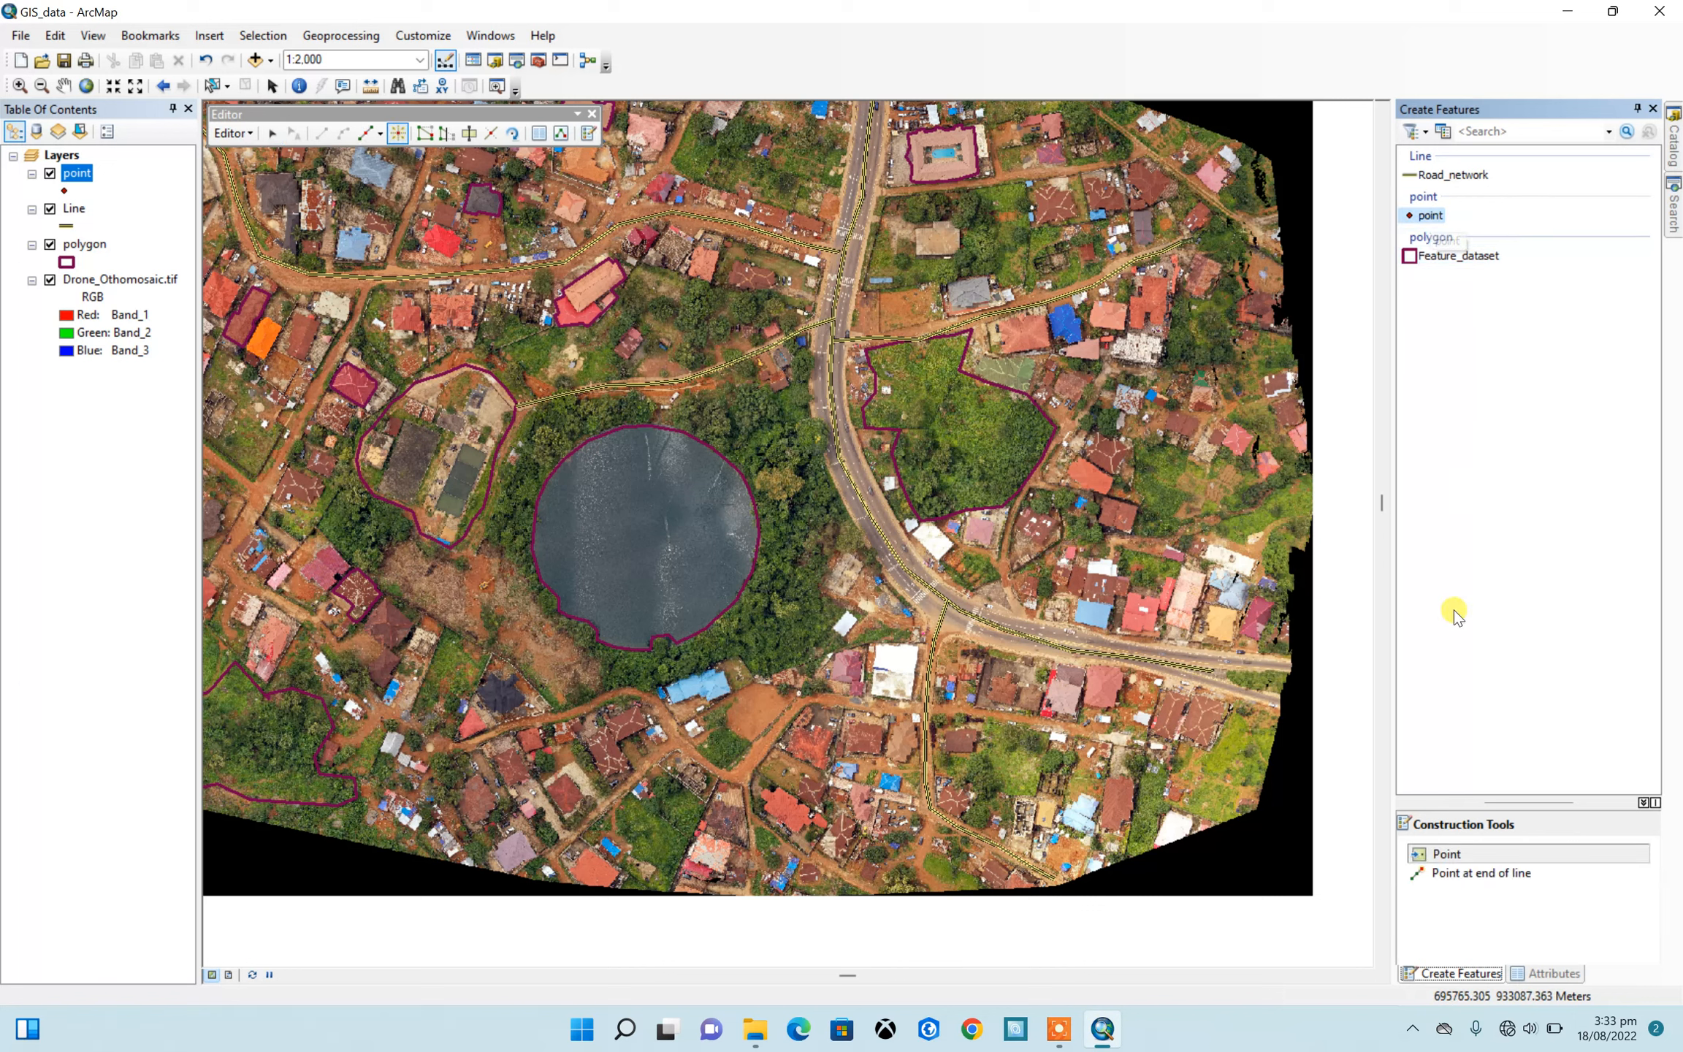
pyautogui.click(1464, 855)
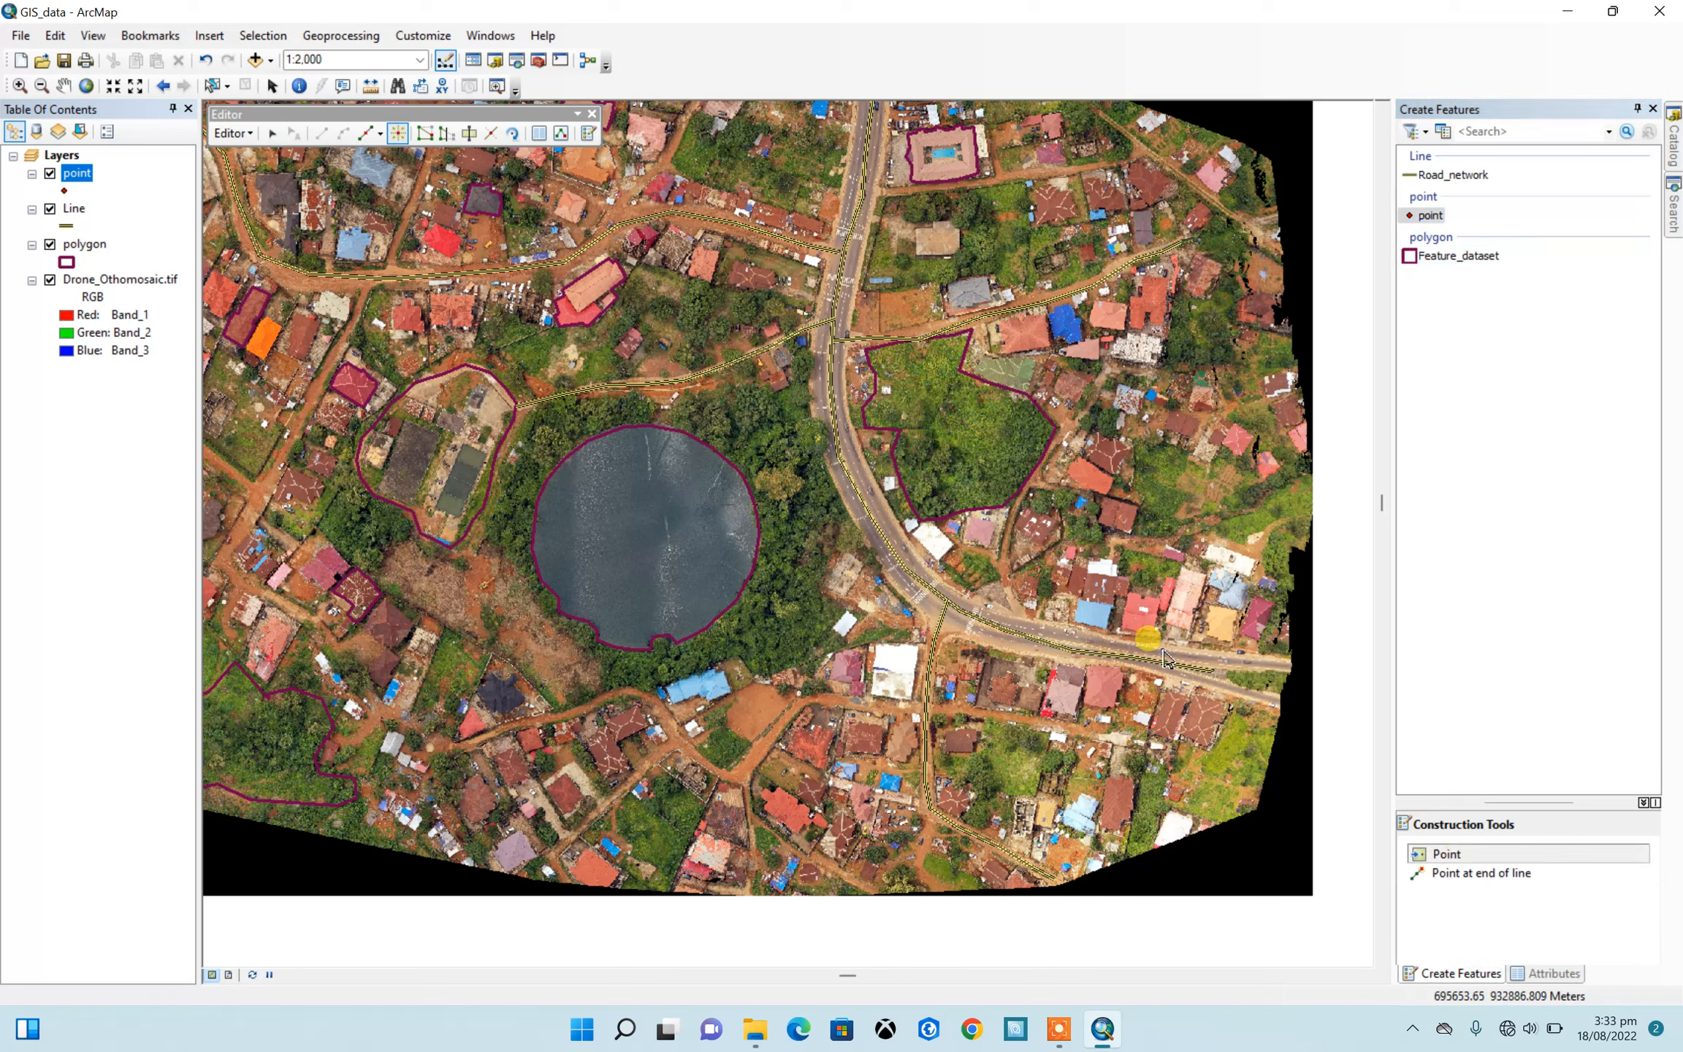
pyautogui.scroll(3, 804, 382)
pyautogui.scroll(-3, 803, 381)
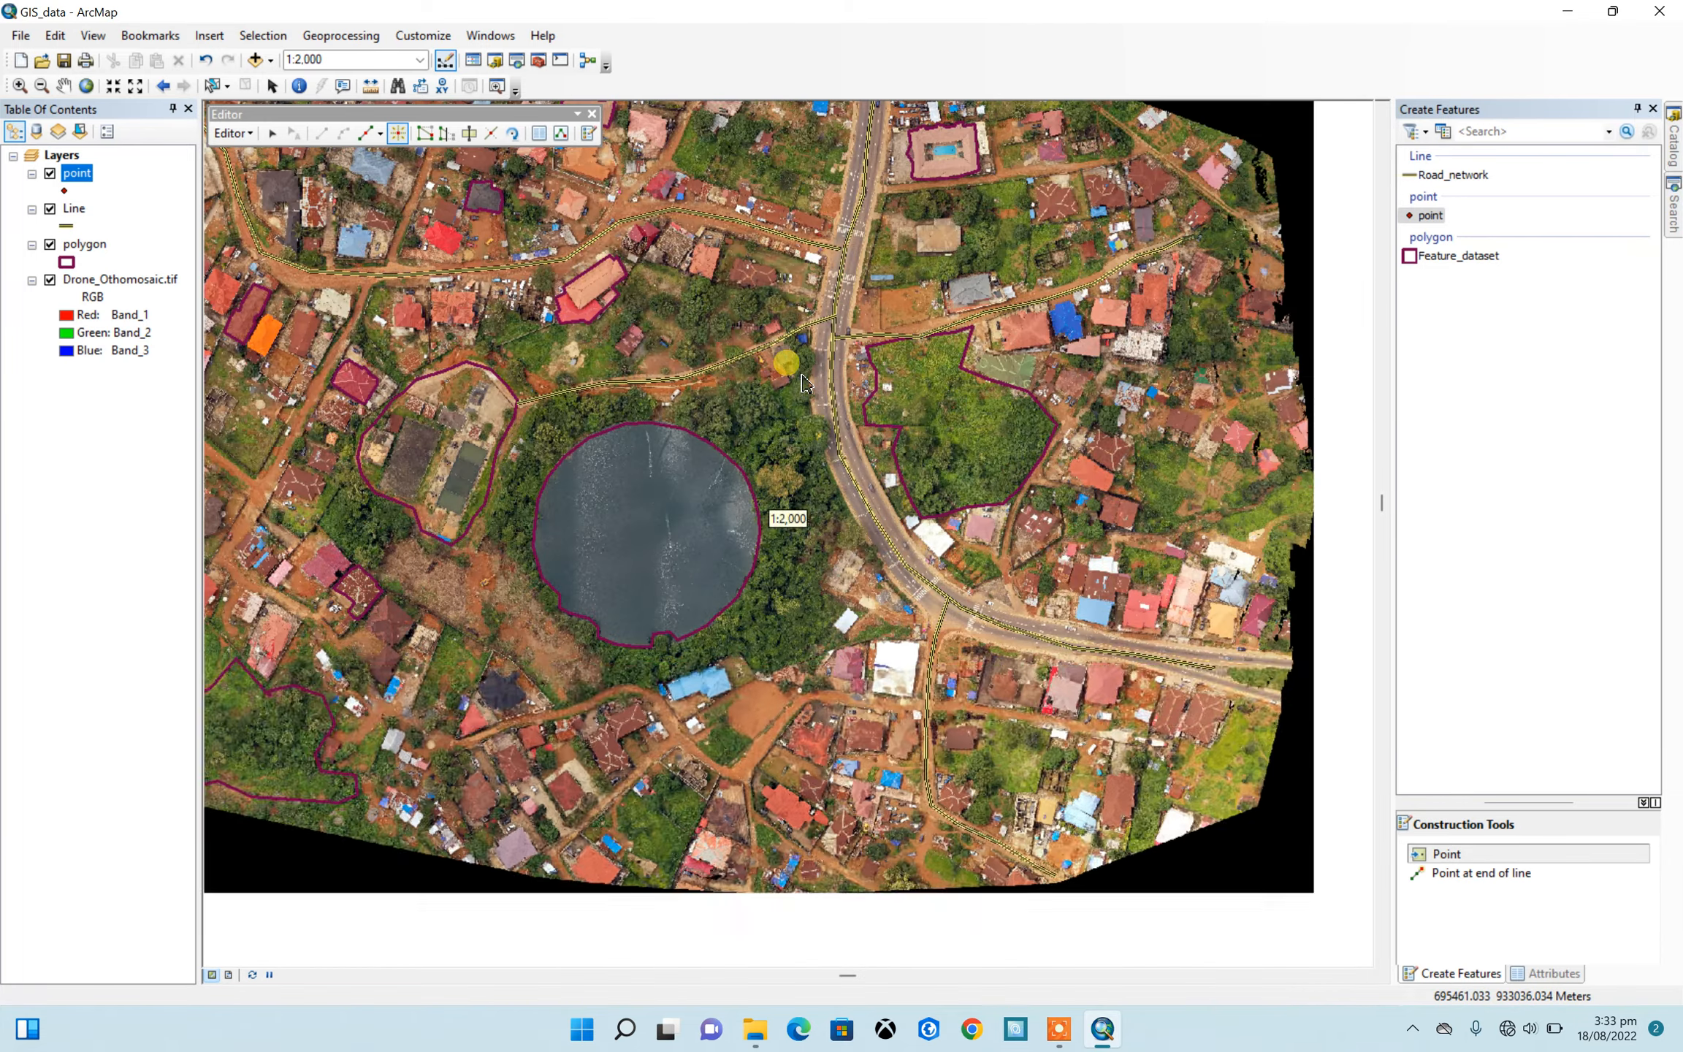
pyautogui.scroll(-2, 804, 381)
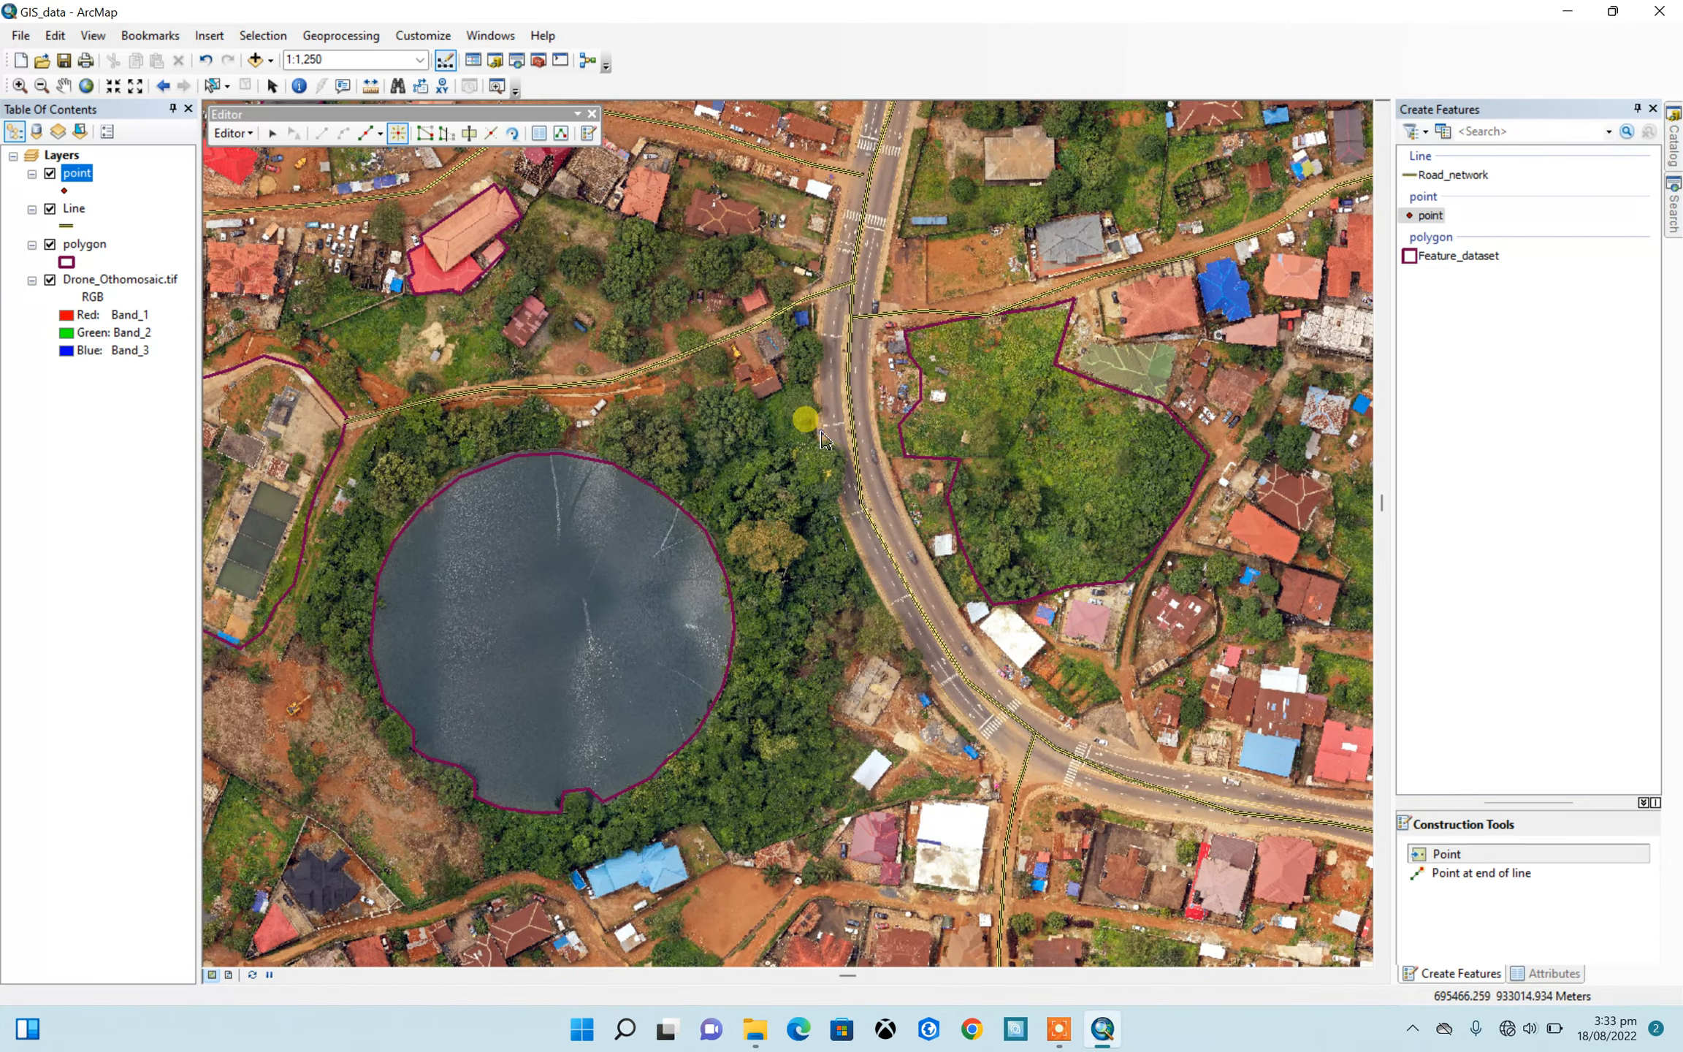
pyautogui.click(824, 426)
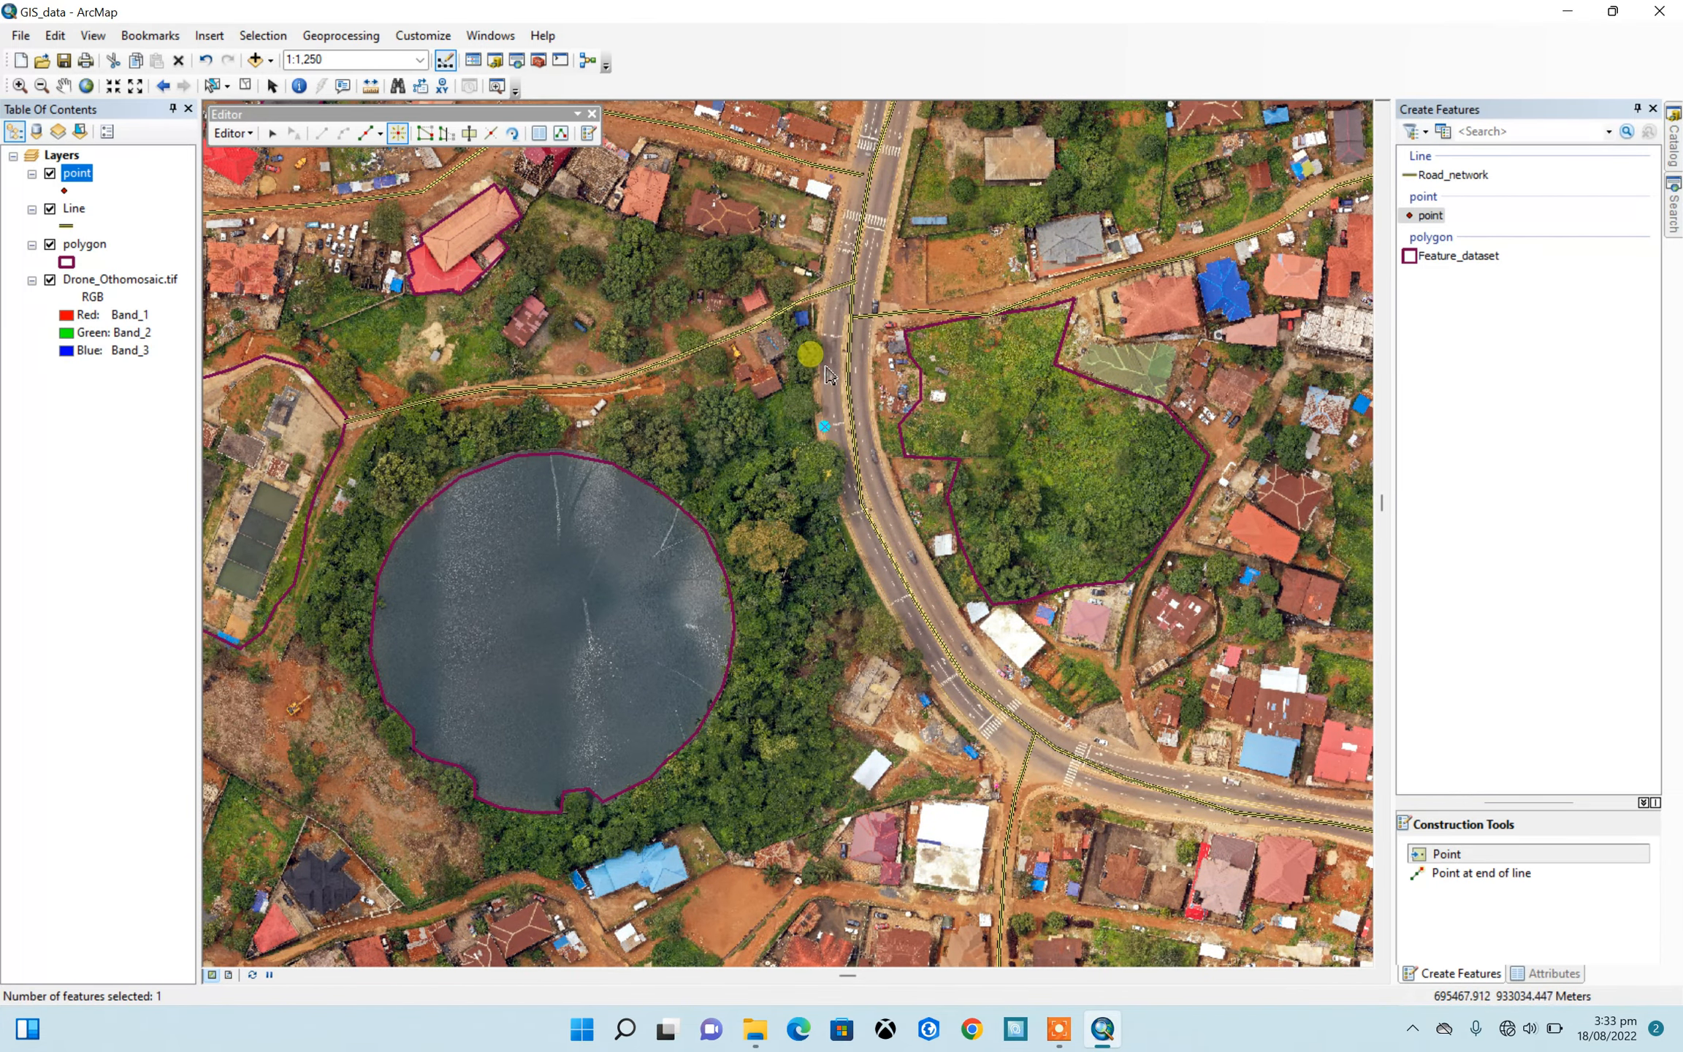
# Step: Set the new point's Name attribute to Pole
pyautogui.scroll(5, 831, 376)
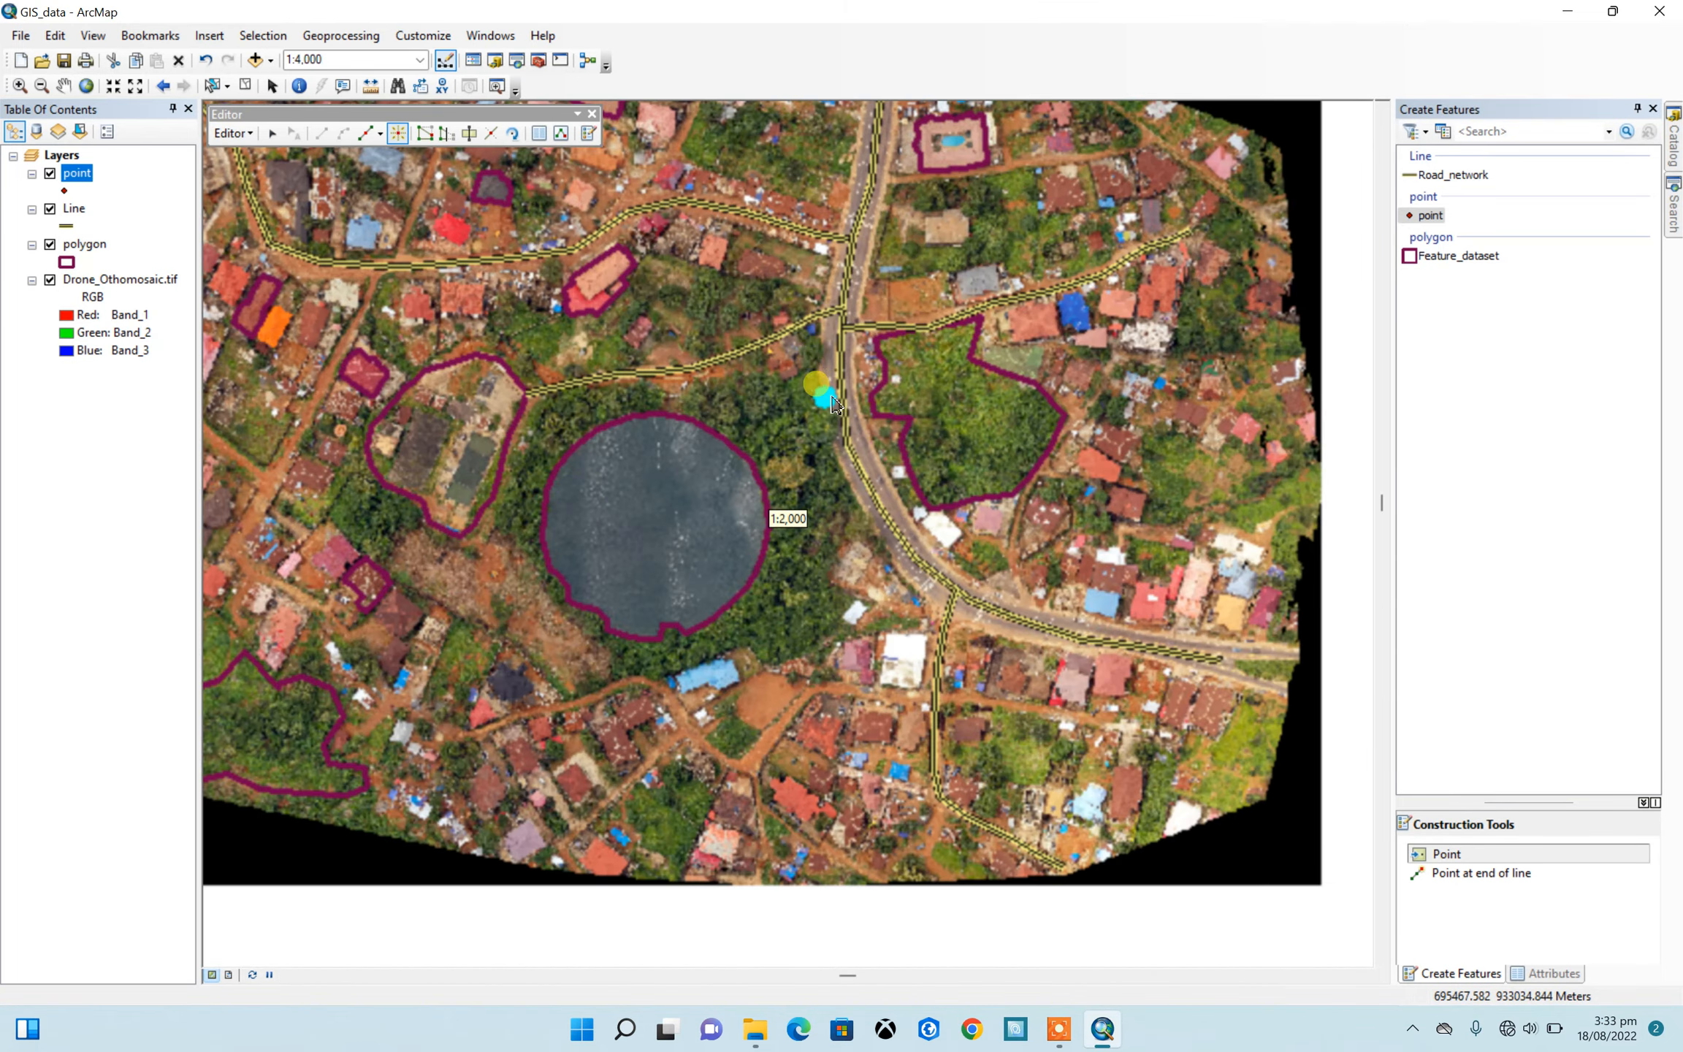
pyautogui.click(539, 139)
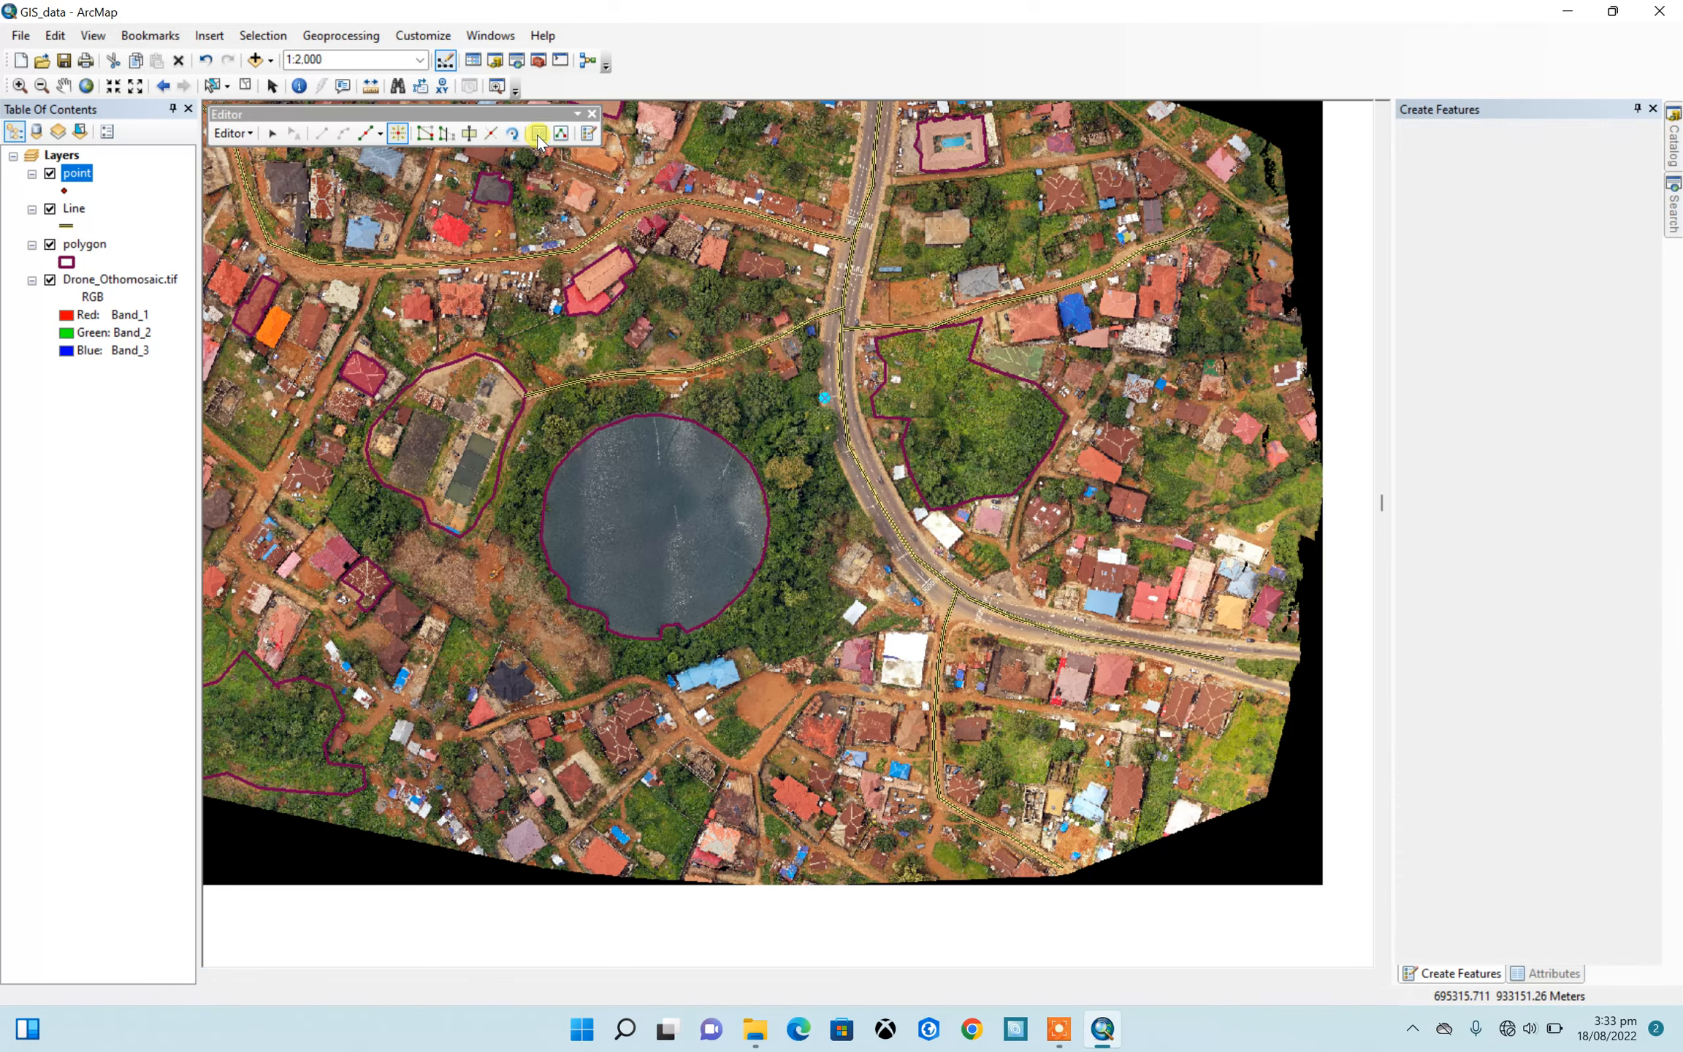
pyautogui.click(1558, 372)
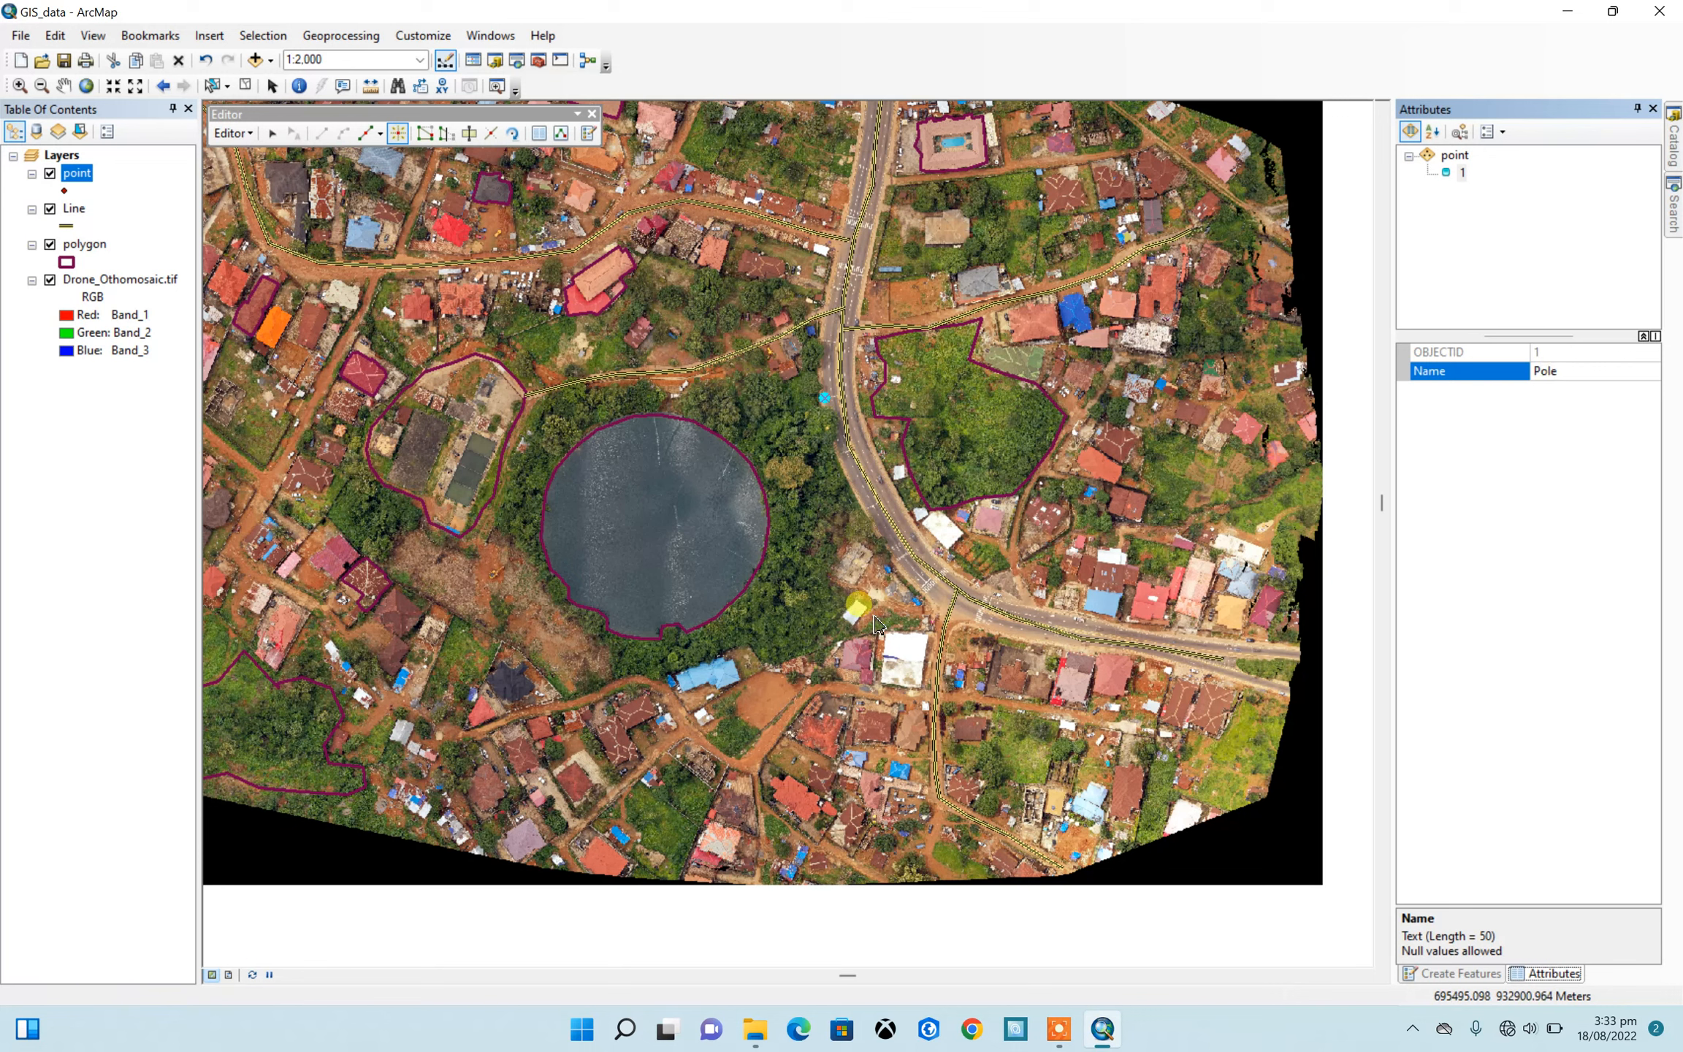
# Step: Add a point southeast of the reservoir named Tree, and another on the northern road just northwest of the outlined building, opening its Name for entry
pyautogui.click(821, 676)
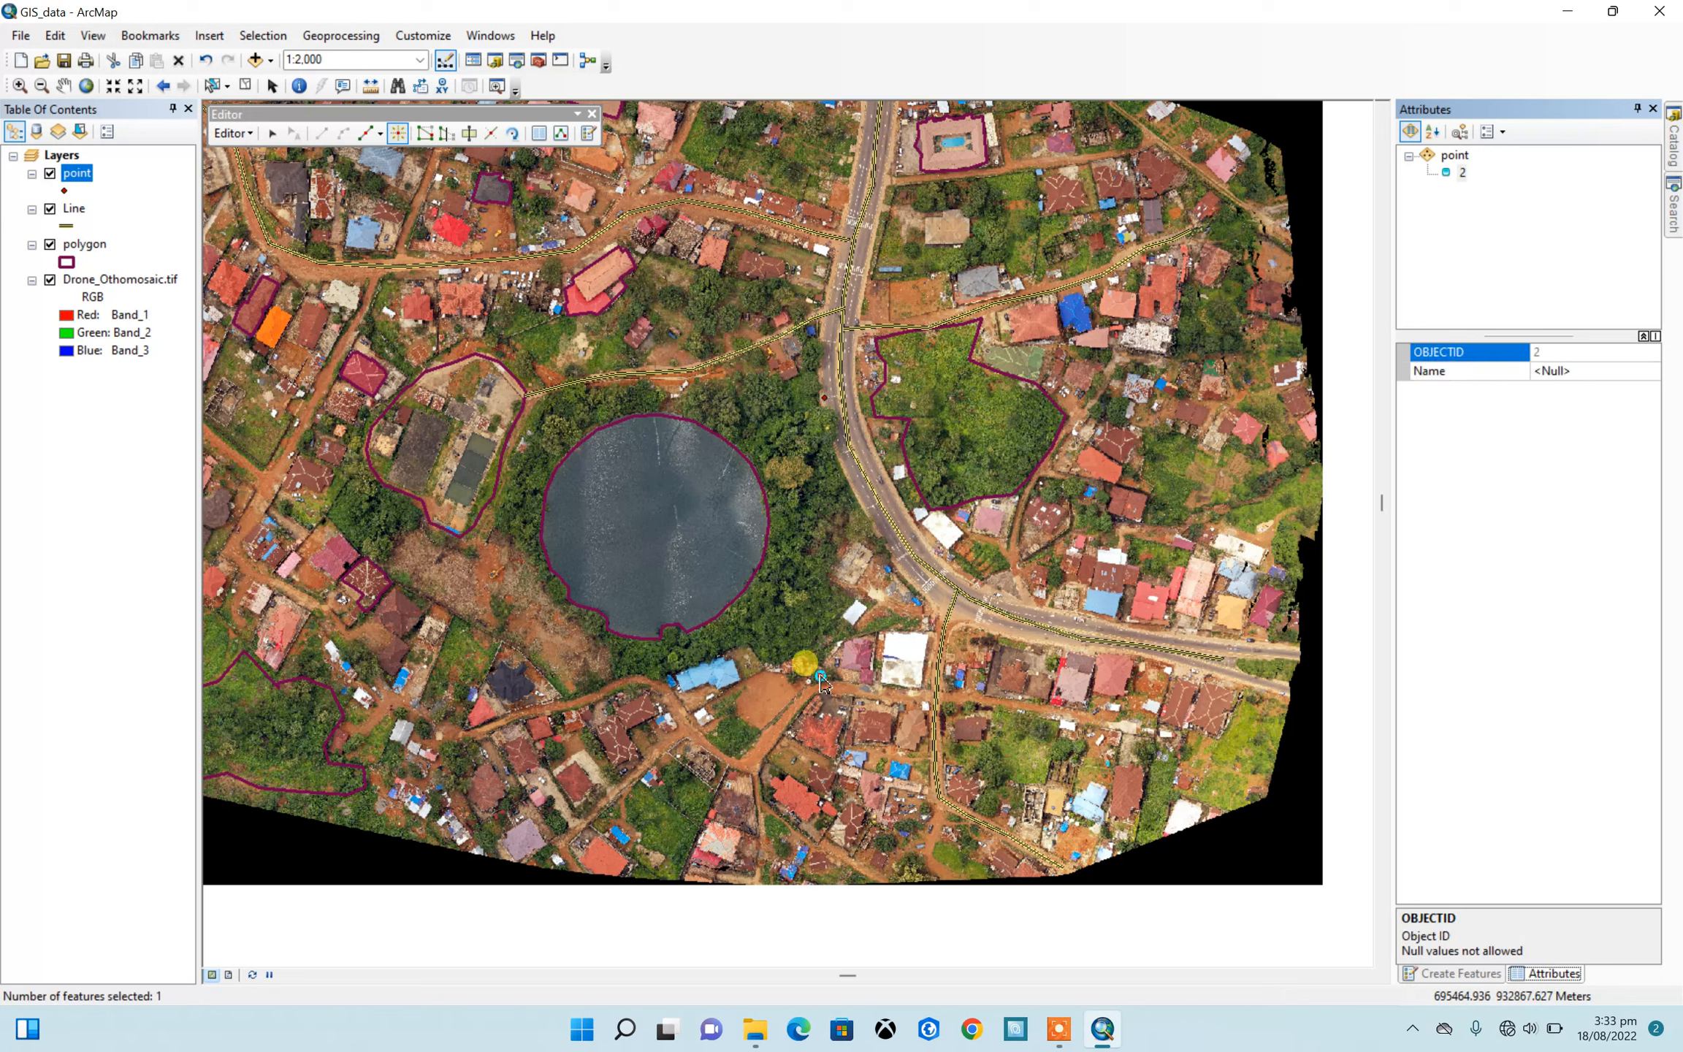
pyautogui.click(1563, 371)
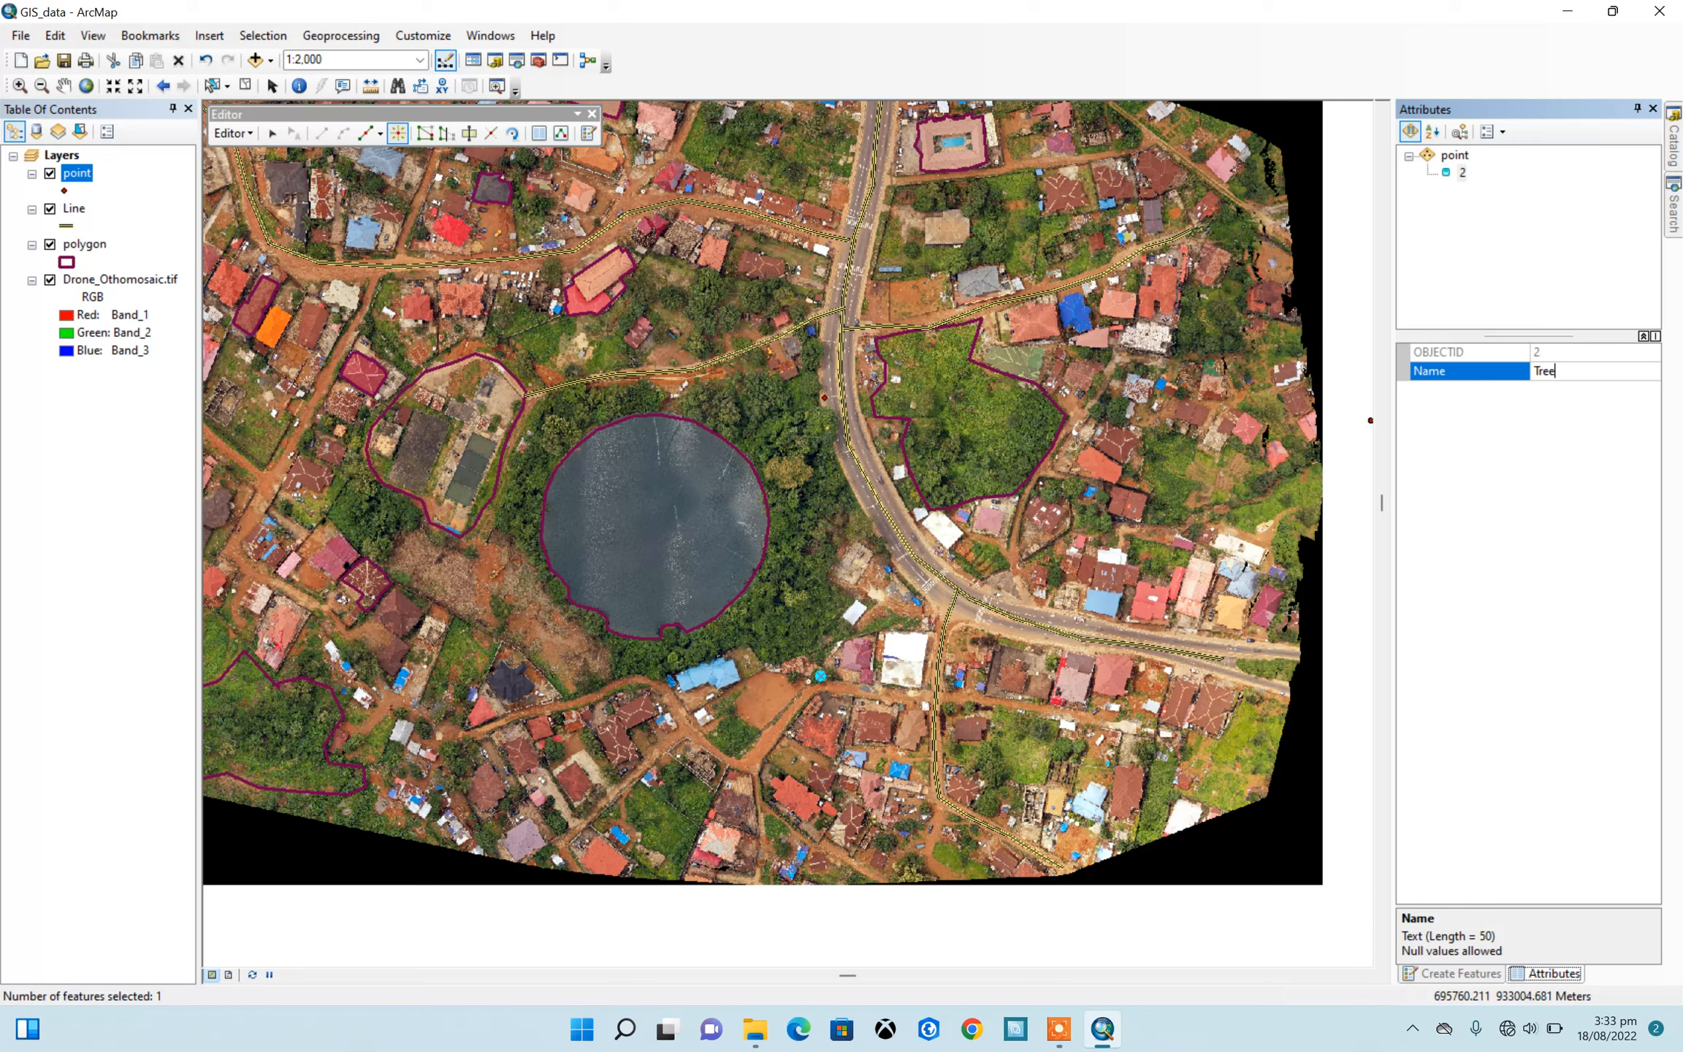
pyautogui.click(571, 251)
pyautogui.click(1555, 370)
# Step: Add a point named pole near the mosaic's eastern edge and one named tree beside the small outlined building southwest of the walled compound
pyautogui.click(1253, 514)
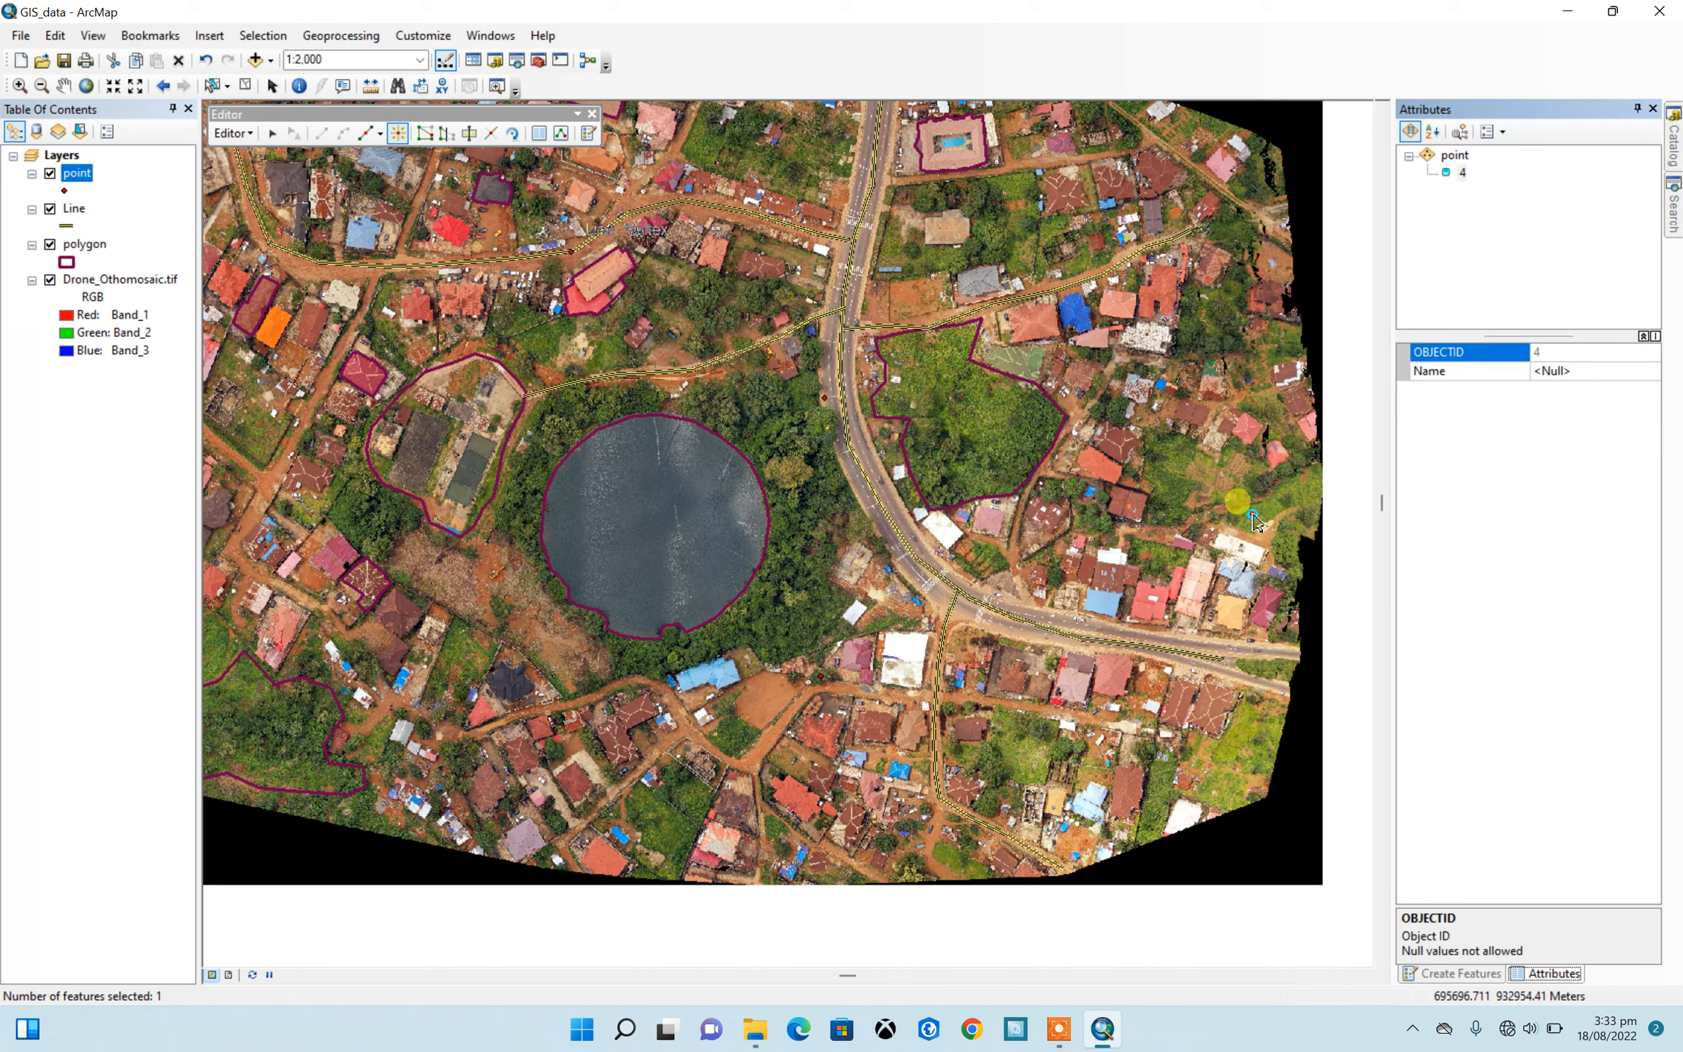
pyautogui.click(1578, 370)
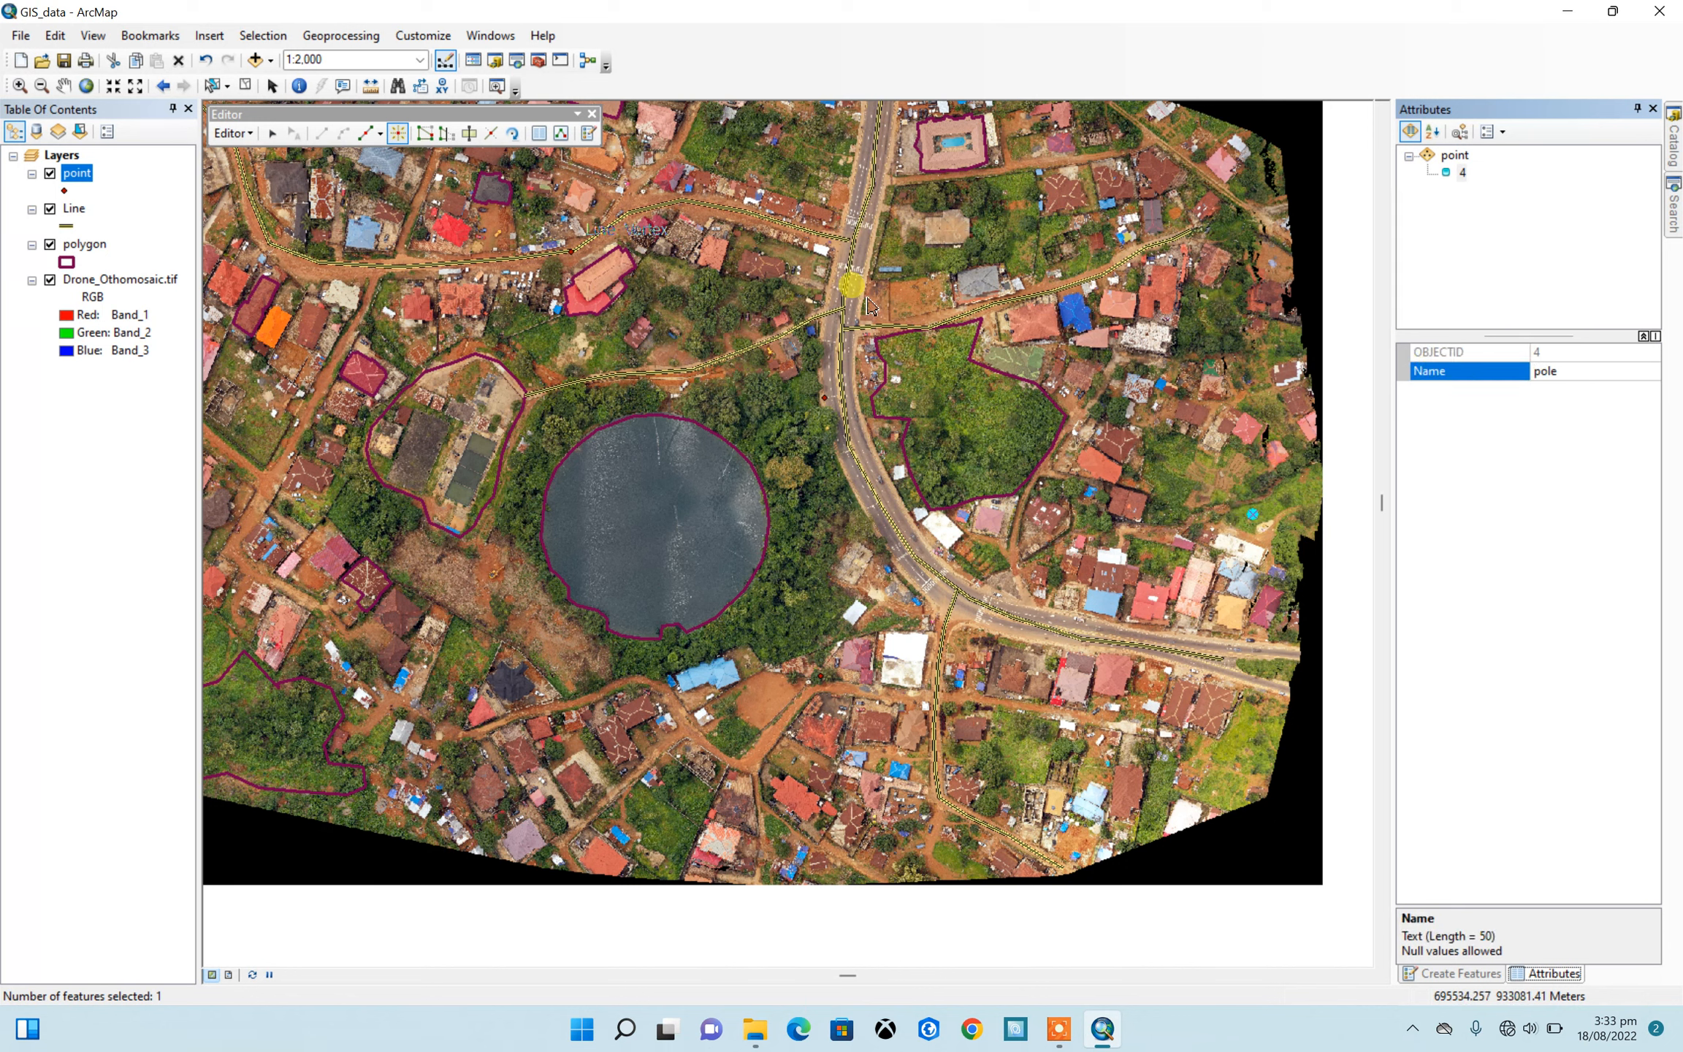
pyautogui.click(377, 545)
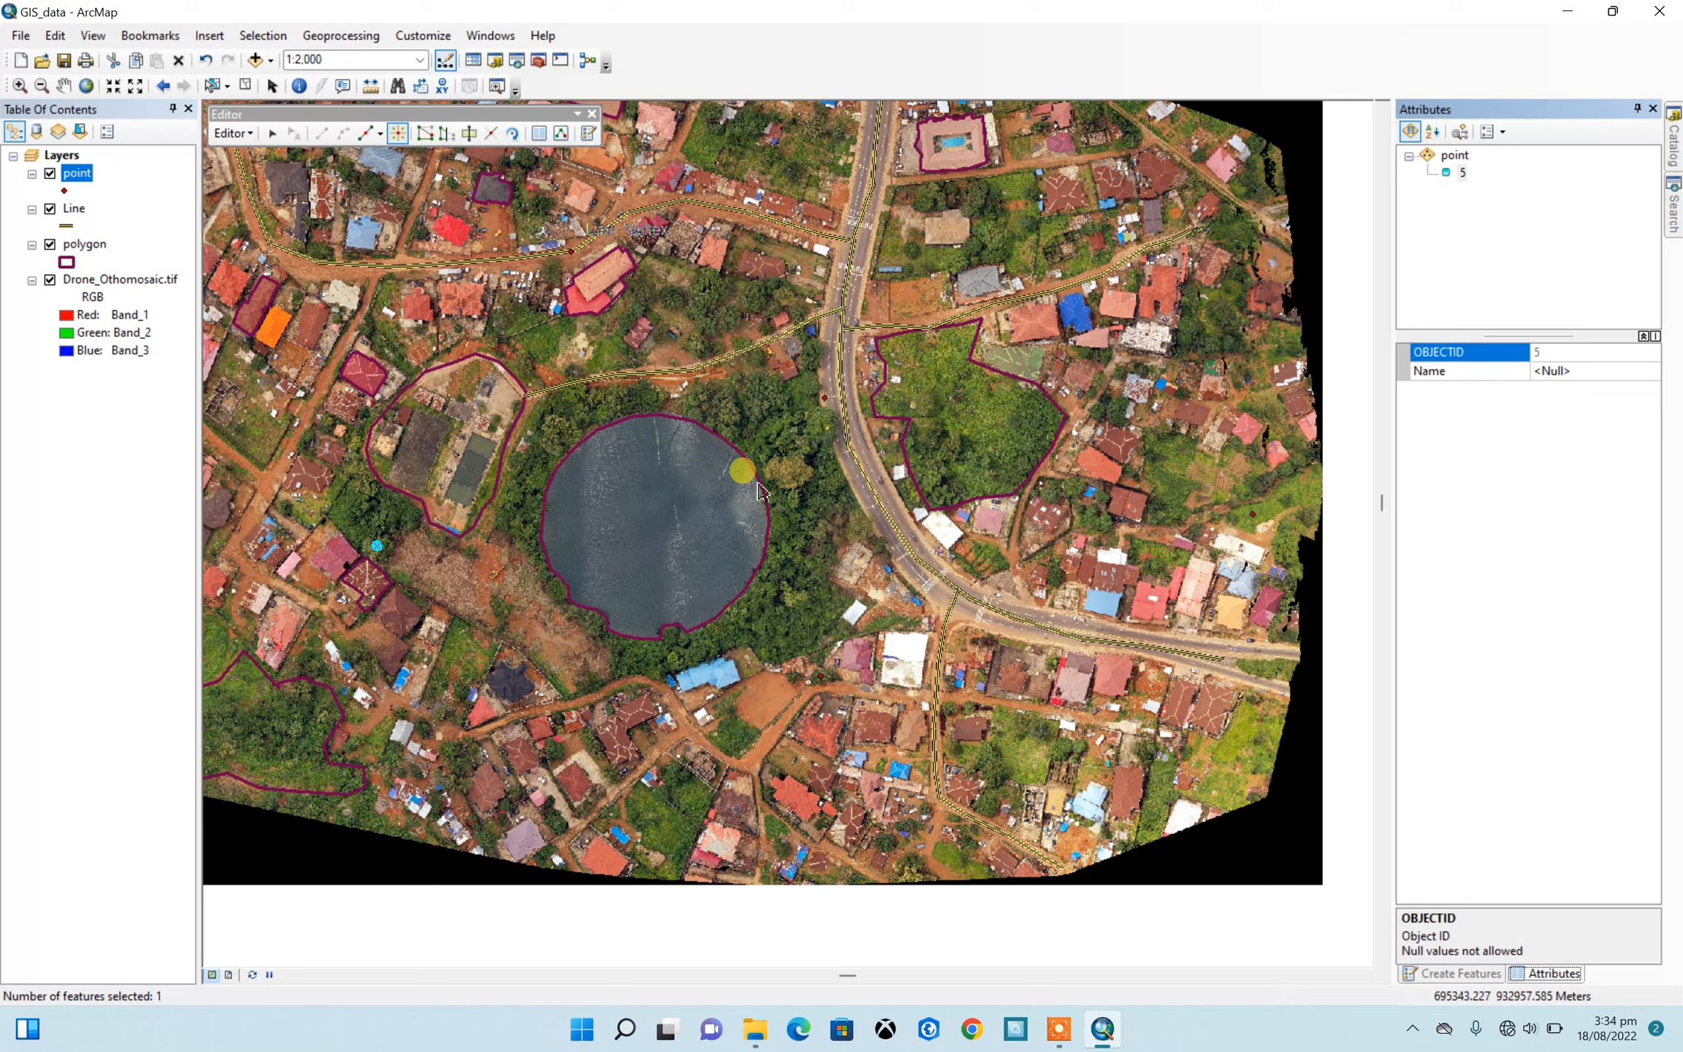
pyautogui.click(1569, 372)
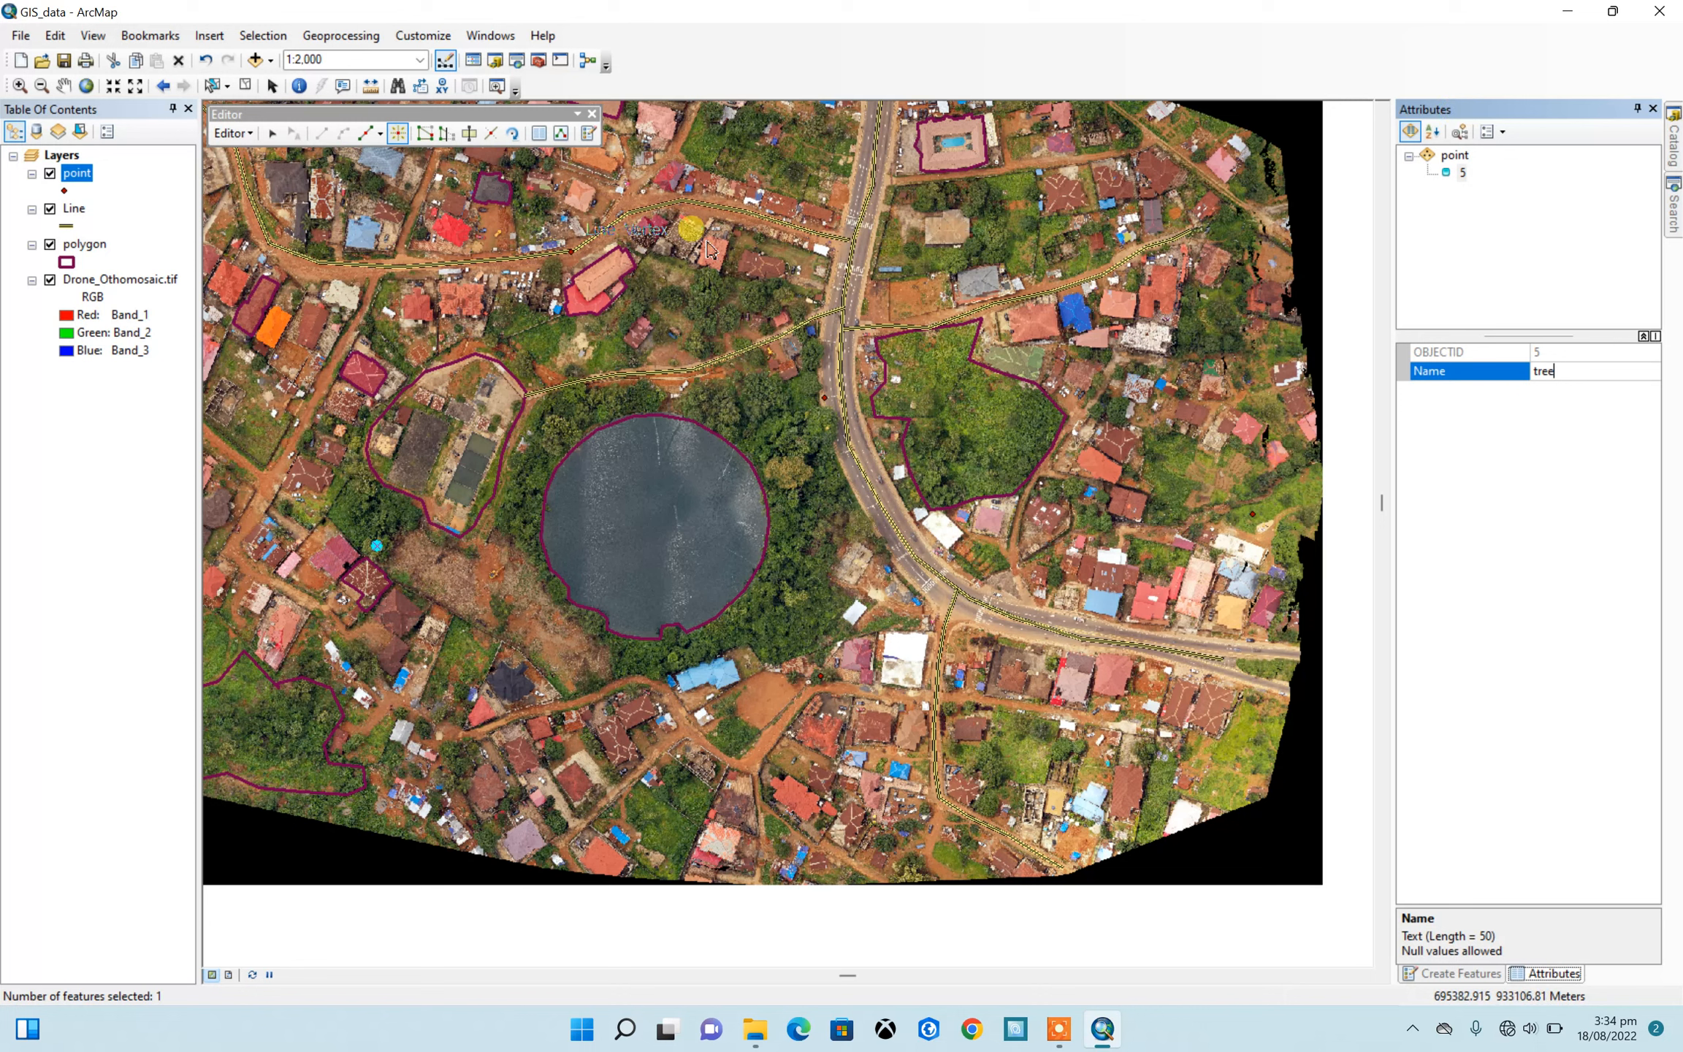
# Step: Add a point named tree in the vegetation north of the reservoir and one named pole on the southeastern stretch of the major road
pyautogui.click(676, 298)
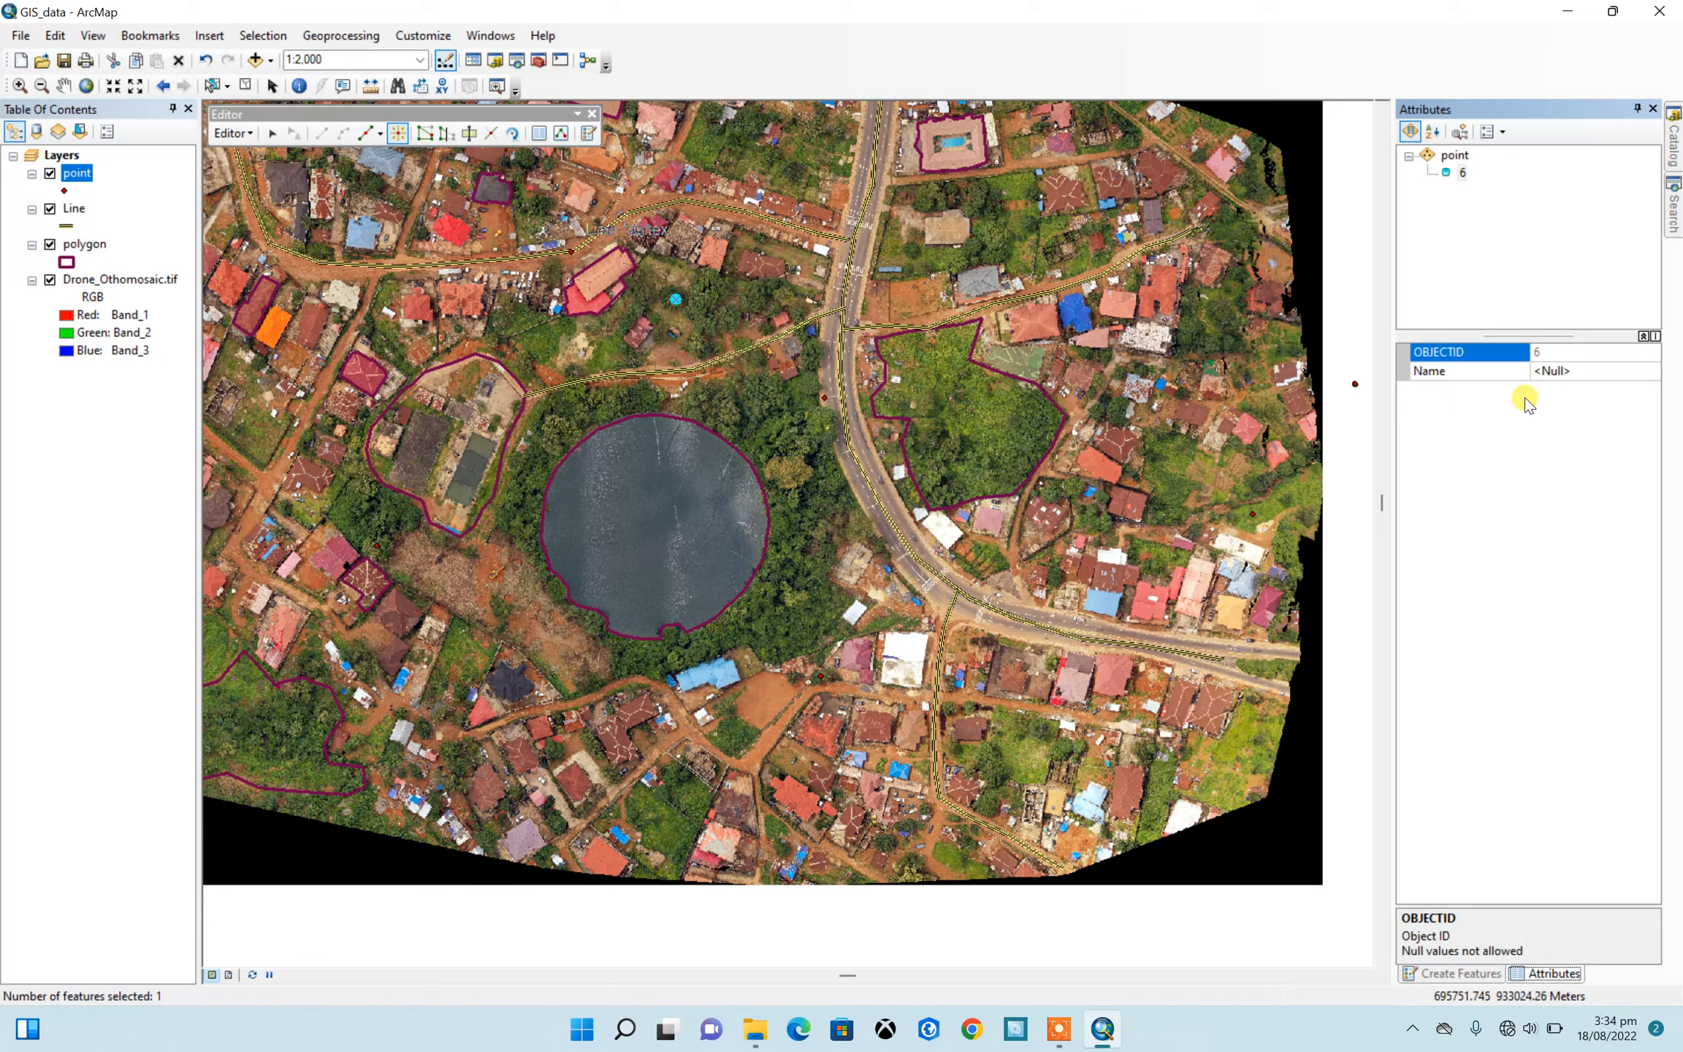
pyautogui.click(1571, 370)
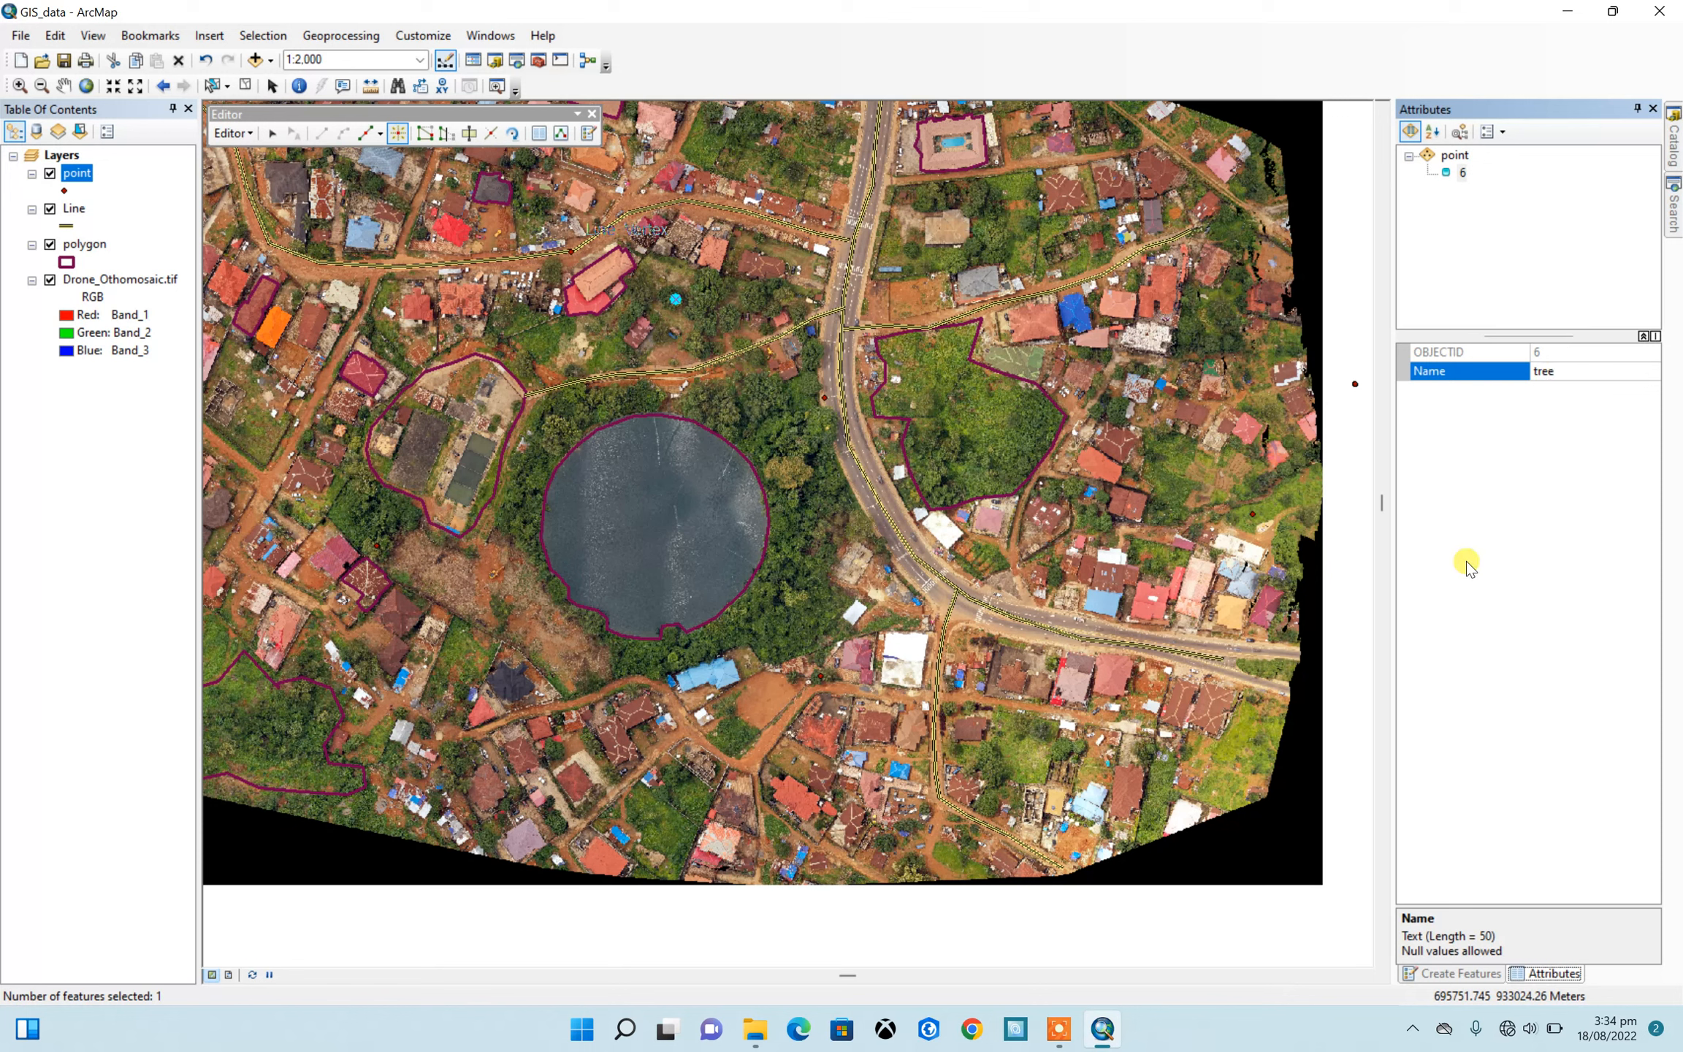
pyautogui.click(1090, 651)
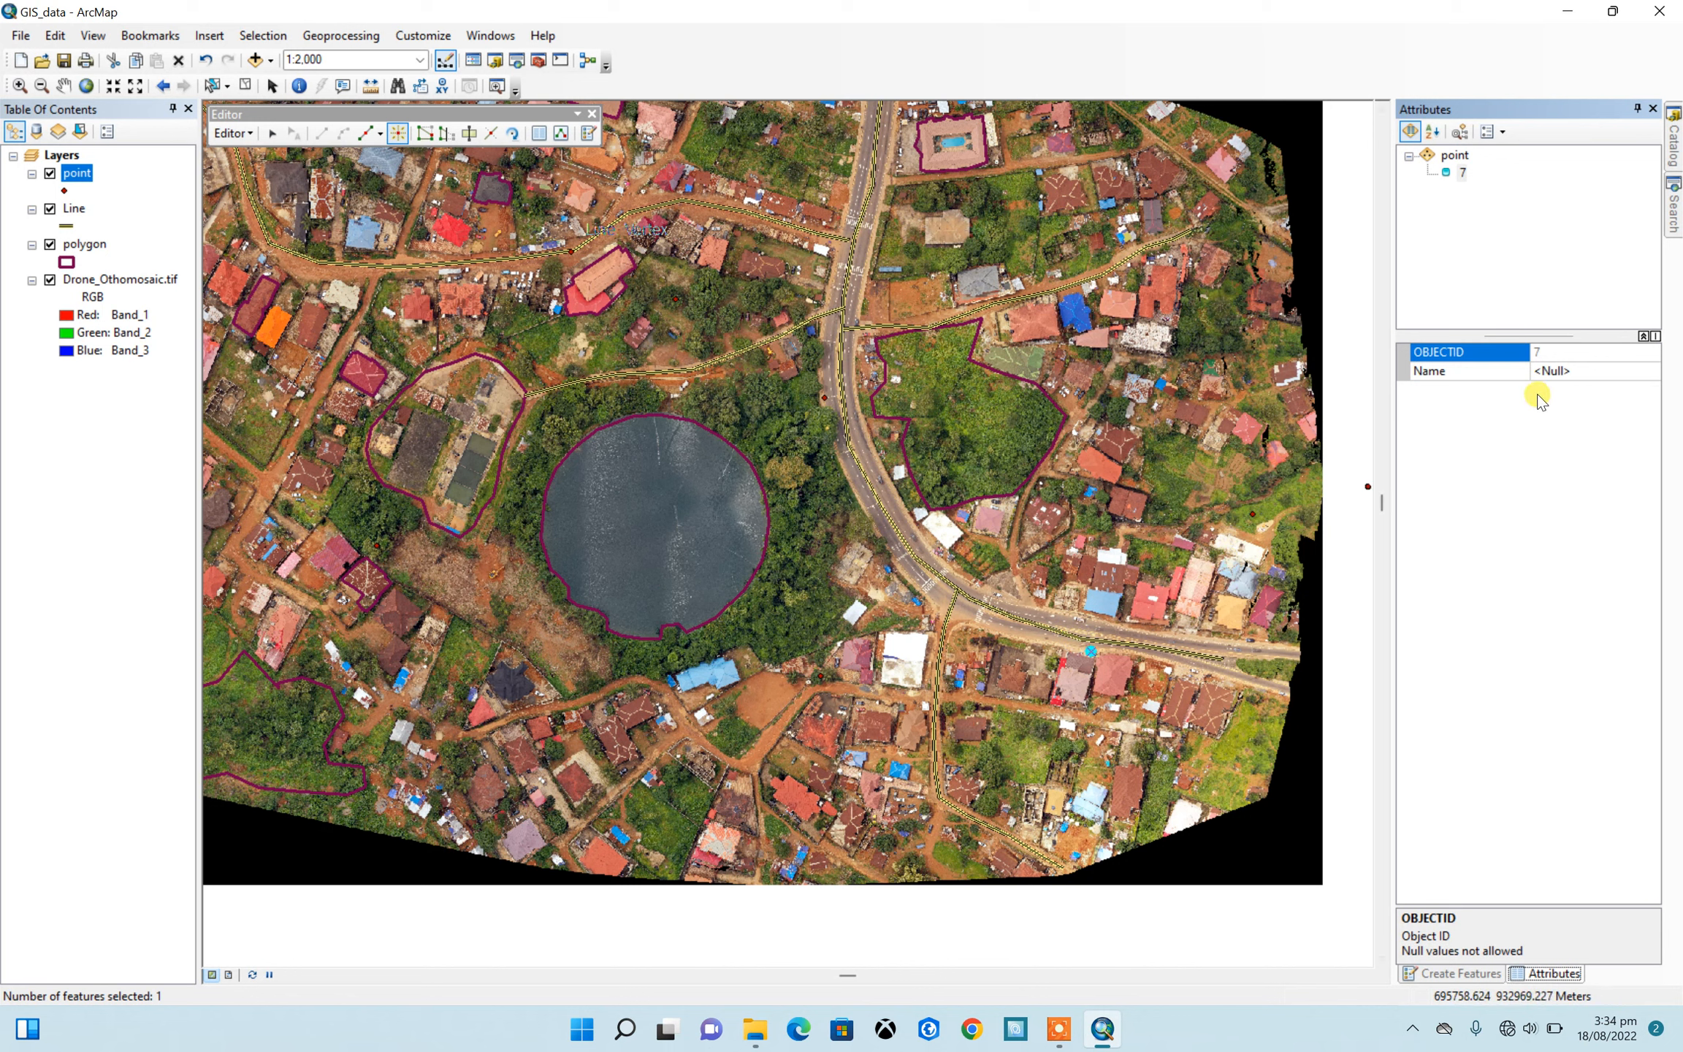
pyautogui.click(1557, 370)
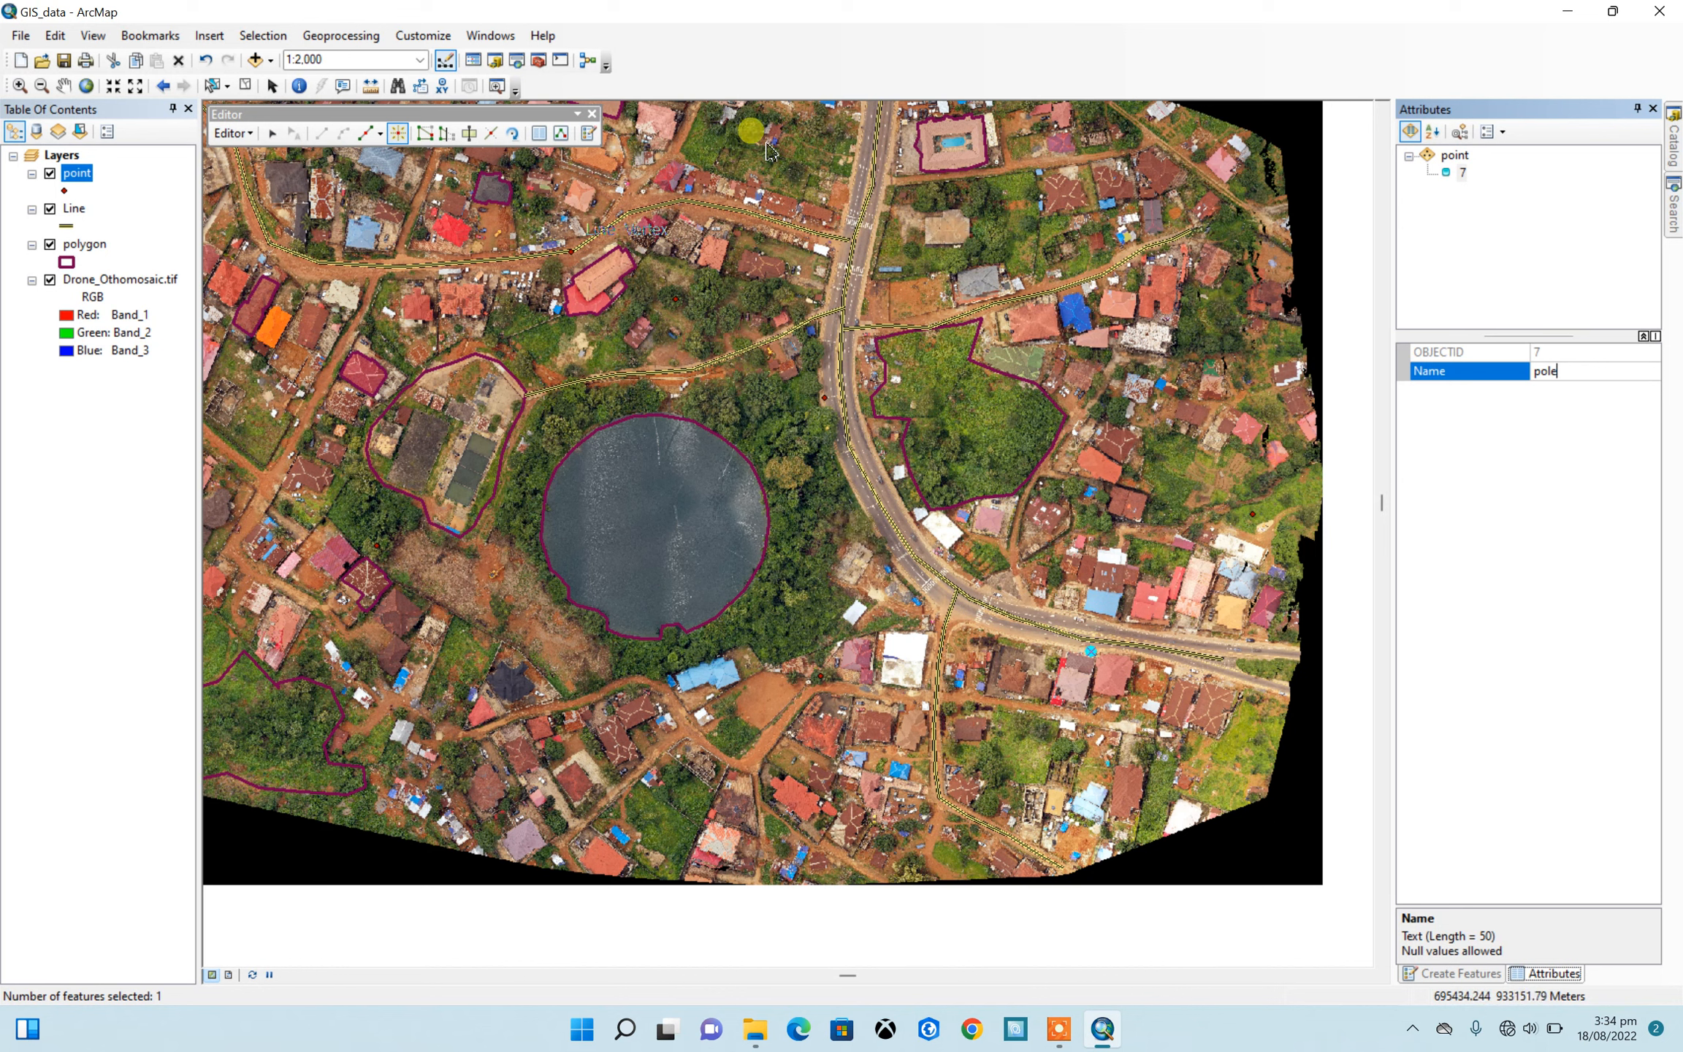
# Step: Add a point named tree west of the major road's northern end and one named pole inside the compound polygon northwest of the reservoir
pyautogui.click(813, 134)
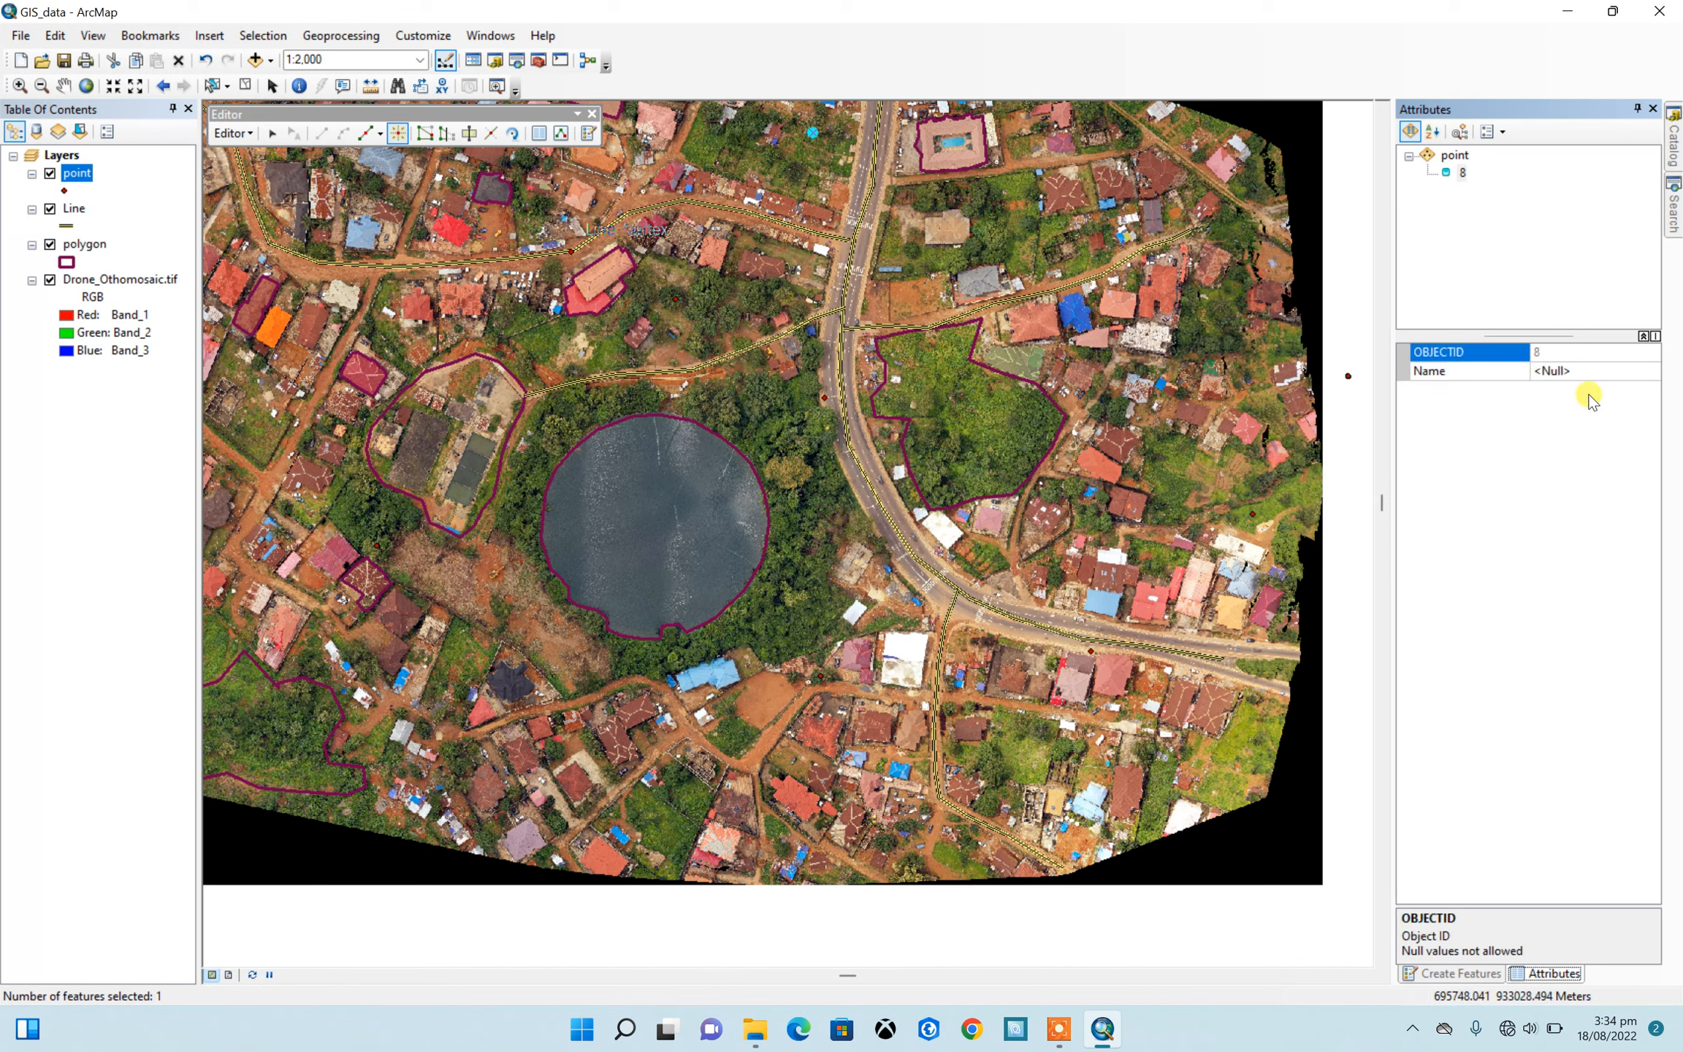
pyautogui.click(1558, 371)
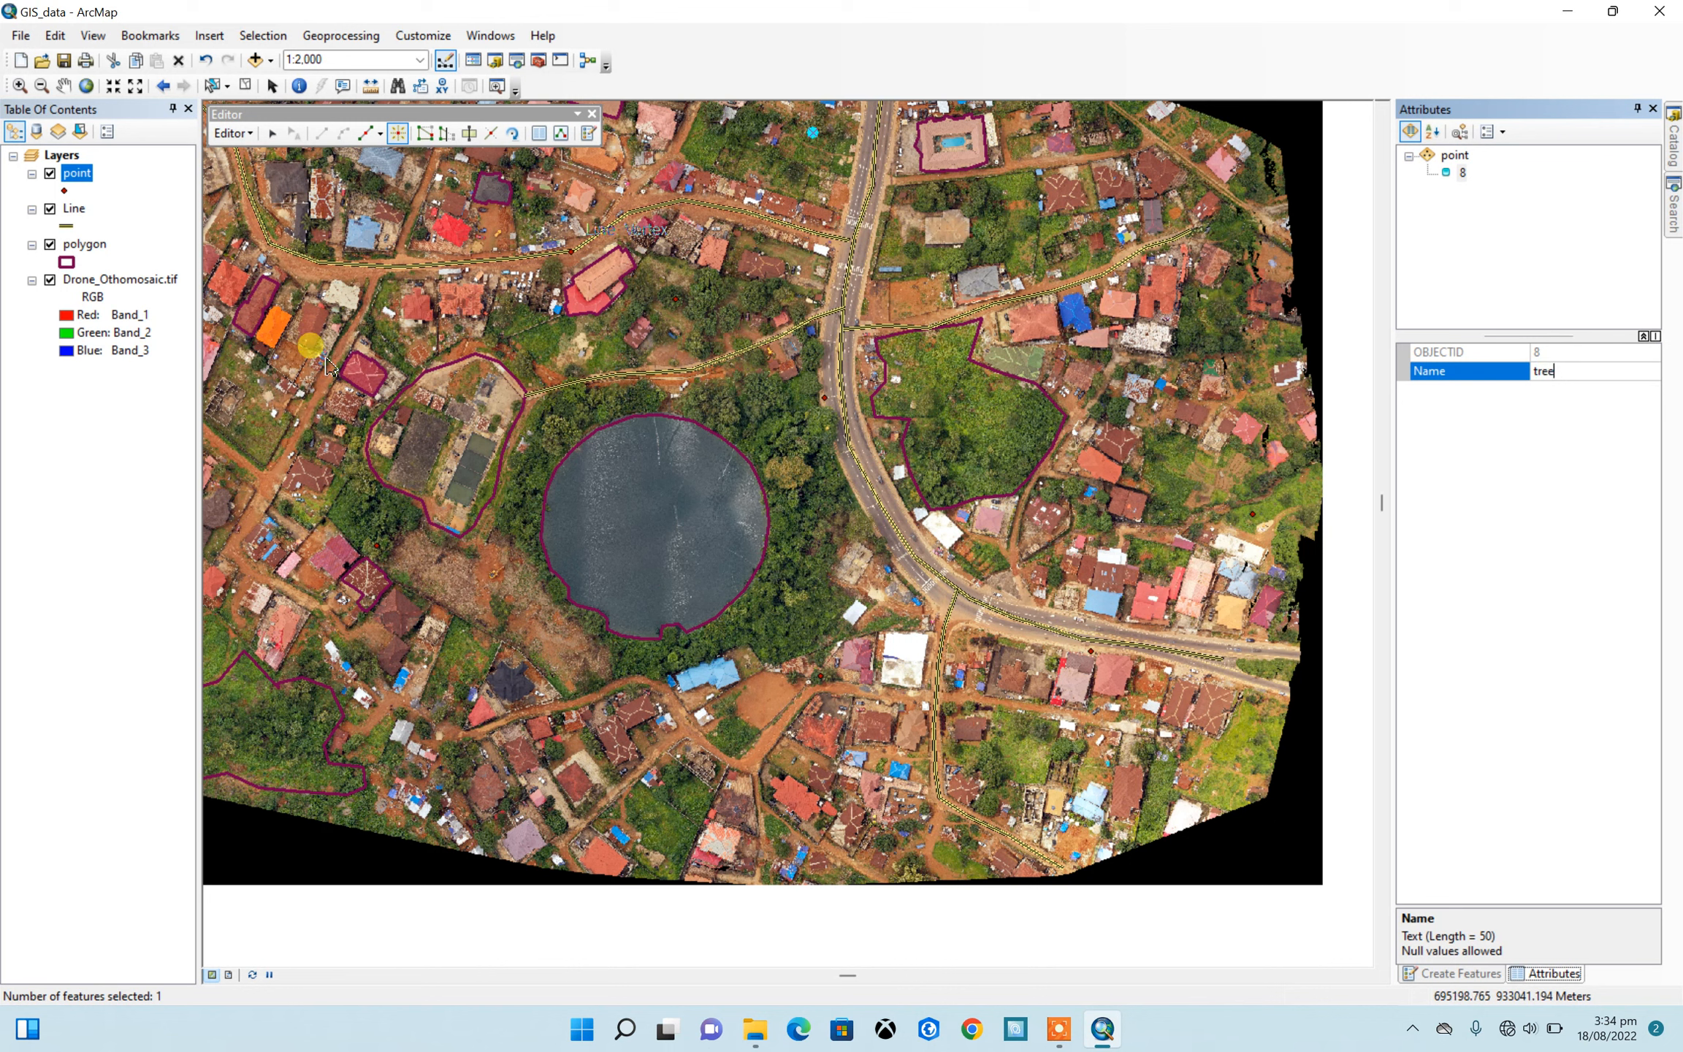
pyautogui.click(453, 377)
pyautogui.click(1564, 372)
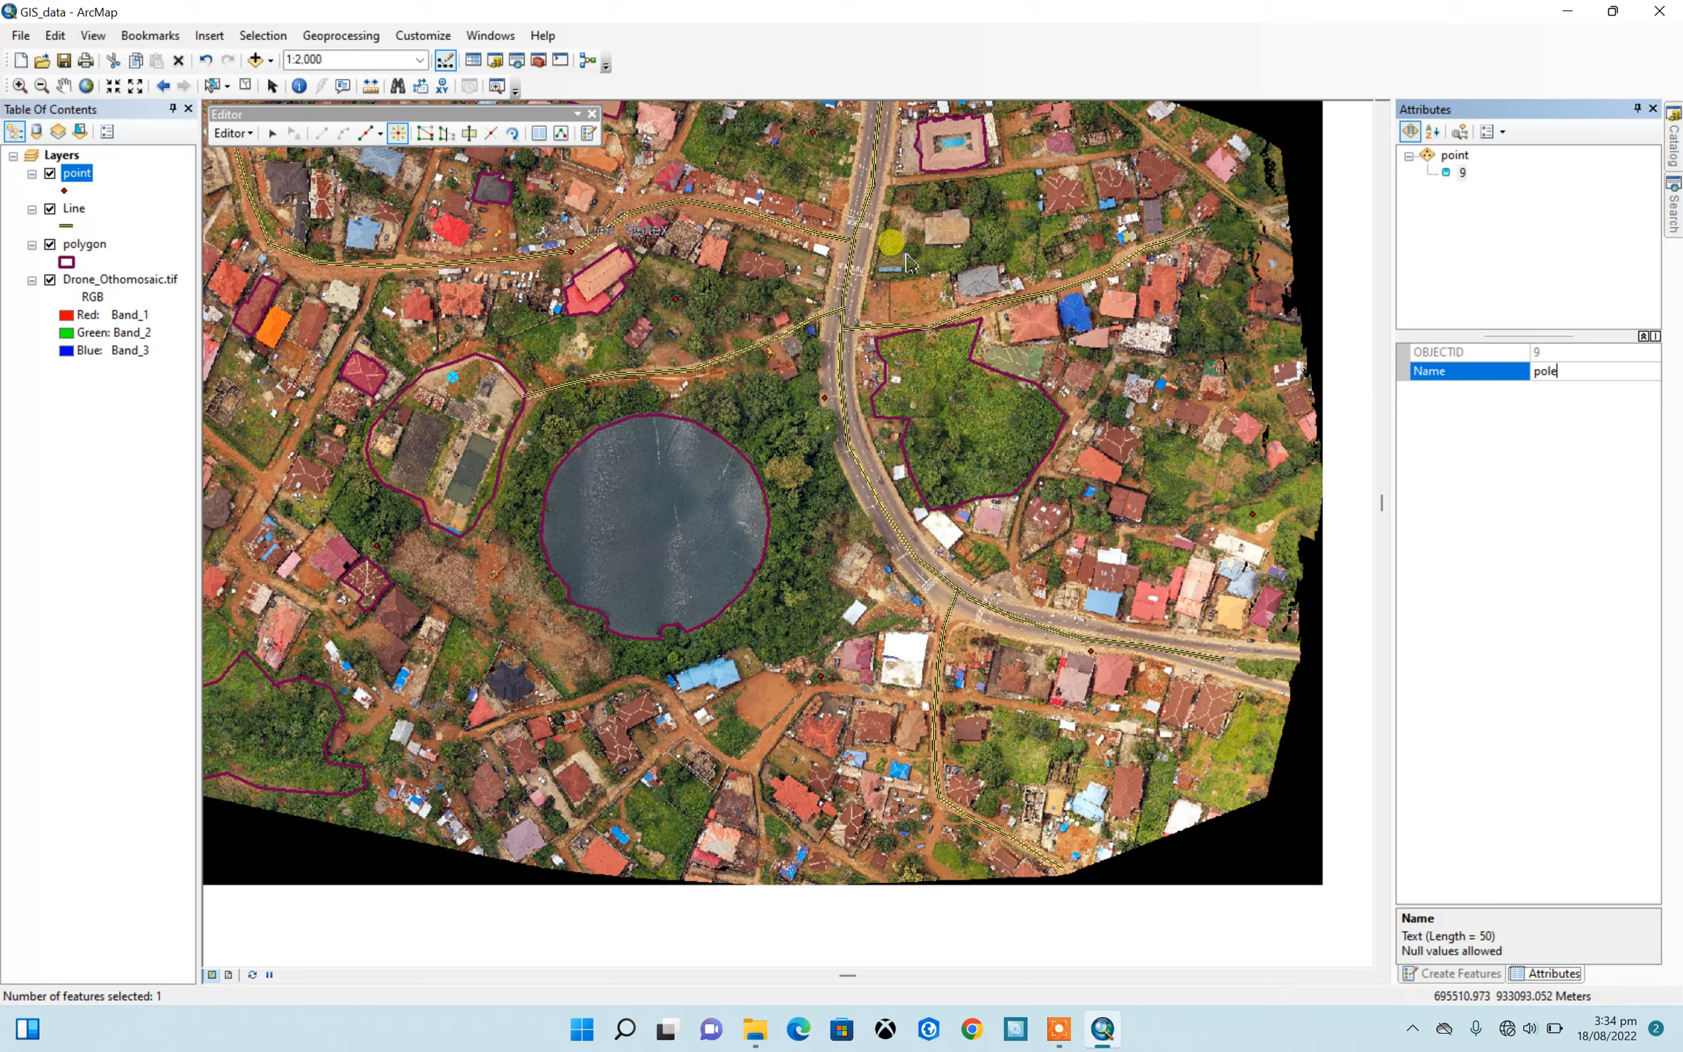
# Step: Stop editing the point layer and save the edits
pyautogui.click(248, 133)
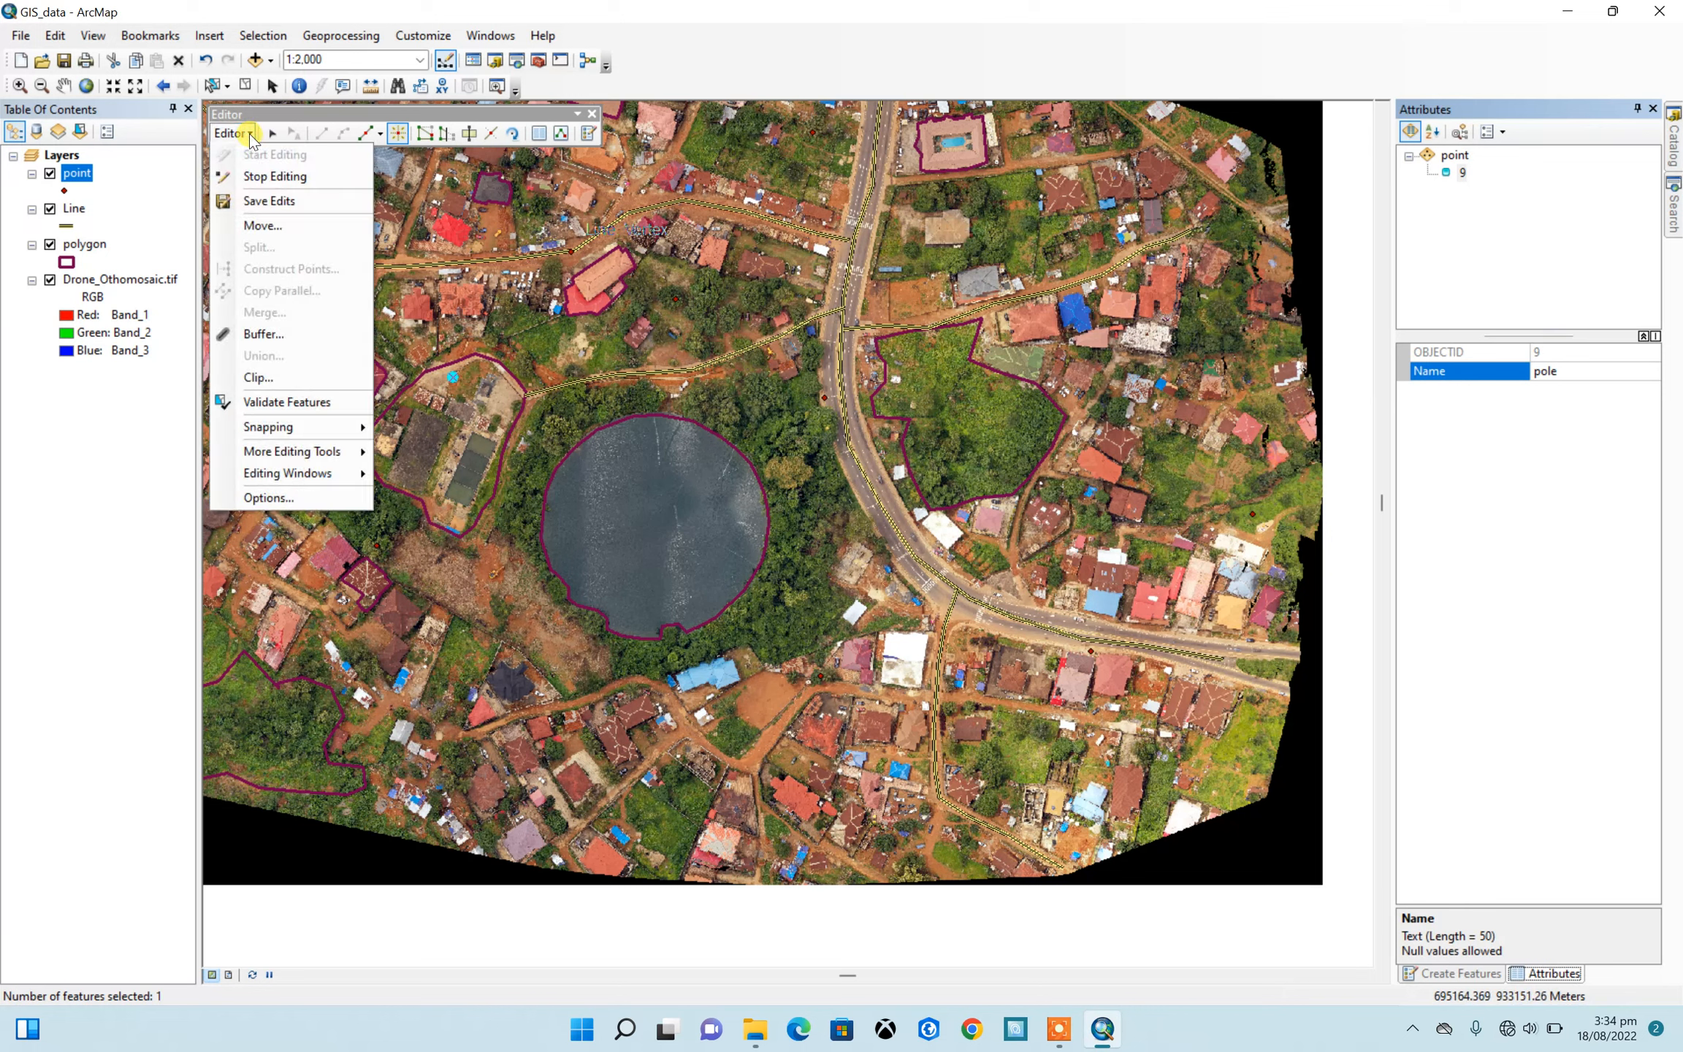
pyautogui.click(255, 176)
pyautogui.click(773, 574)
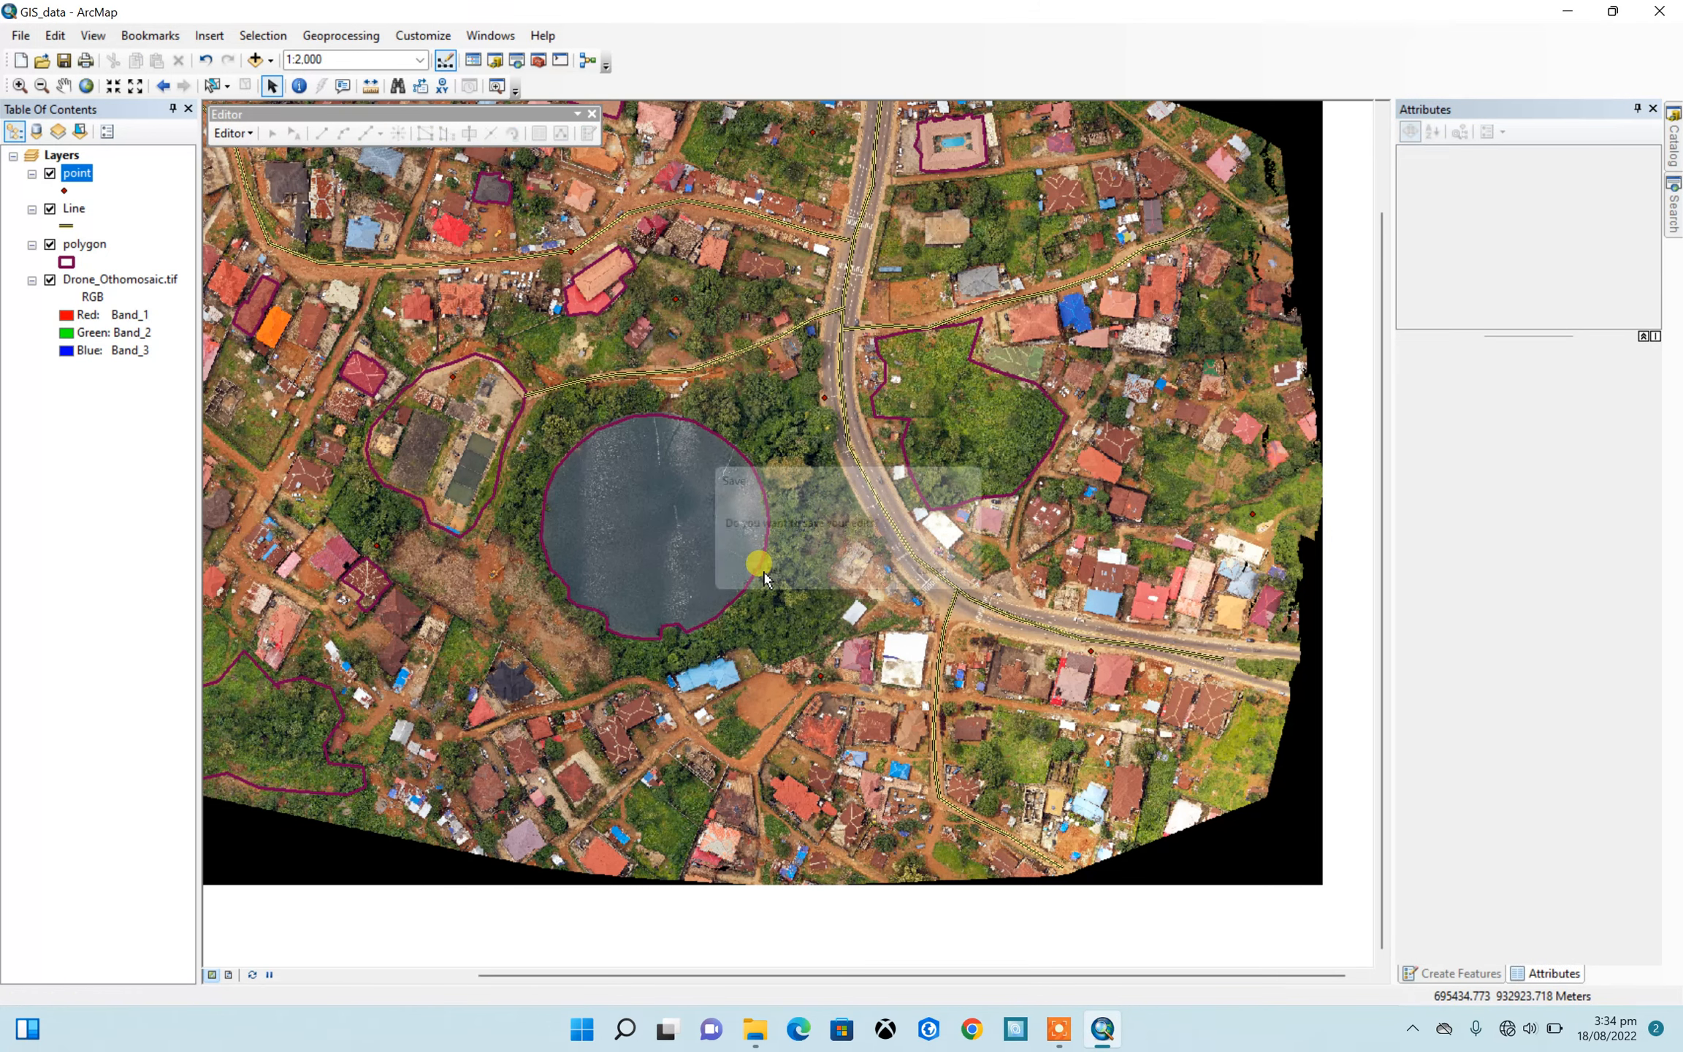
# Step: Hide the Drone_Othomosaic.tif layer to view only the digitized point, line and polygon features
pyautogui.scroll(2, 904, 625)
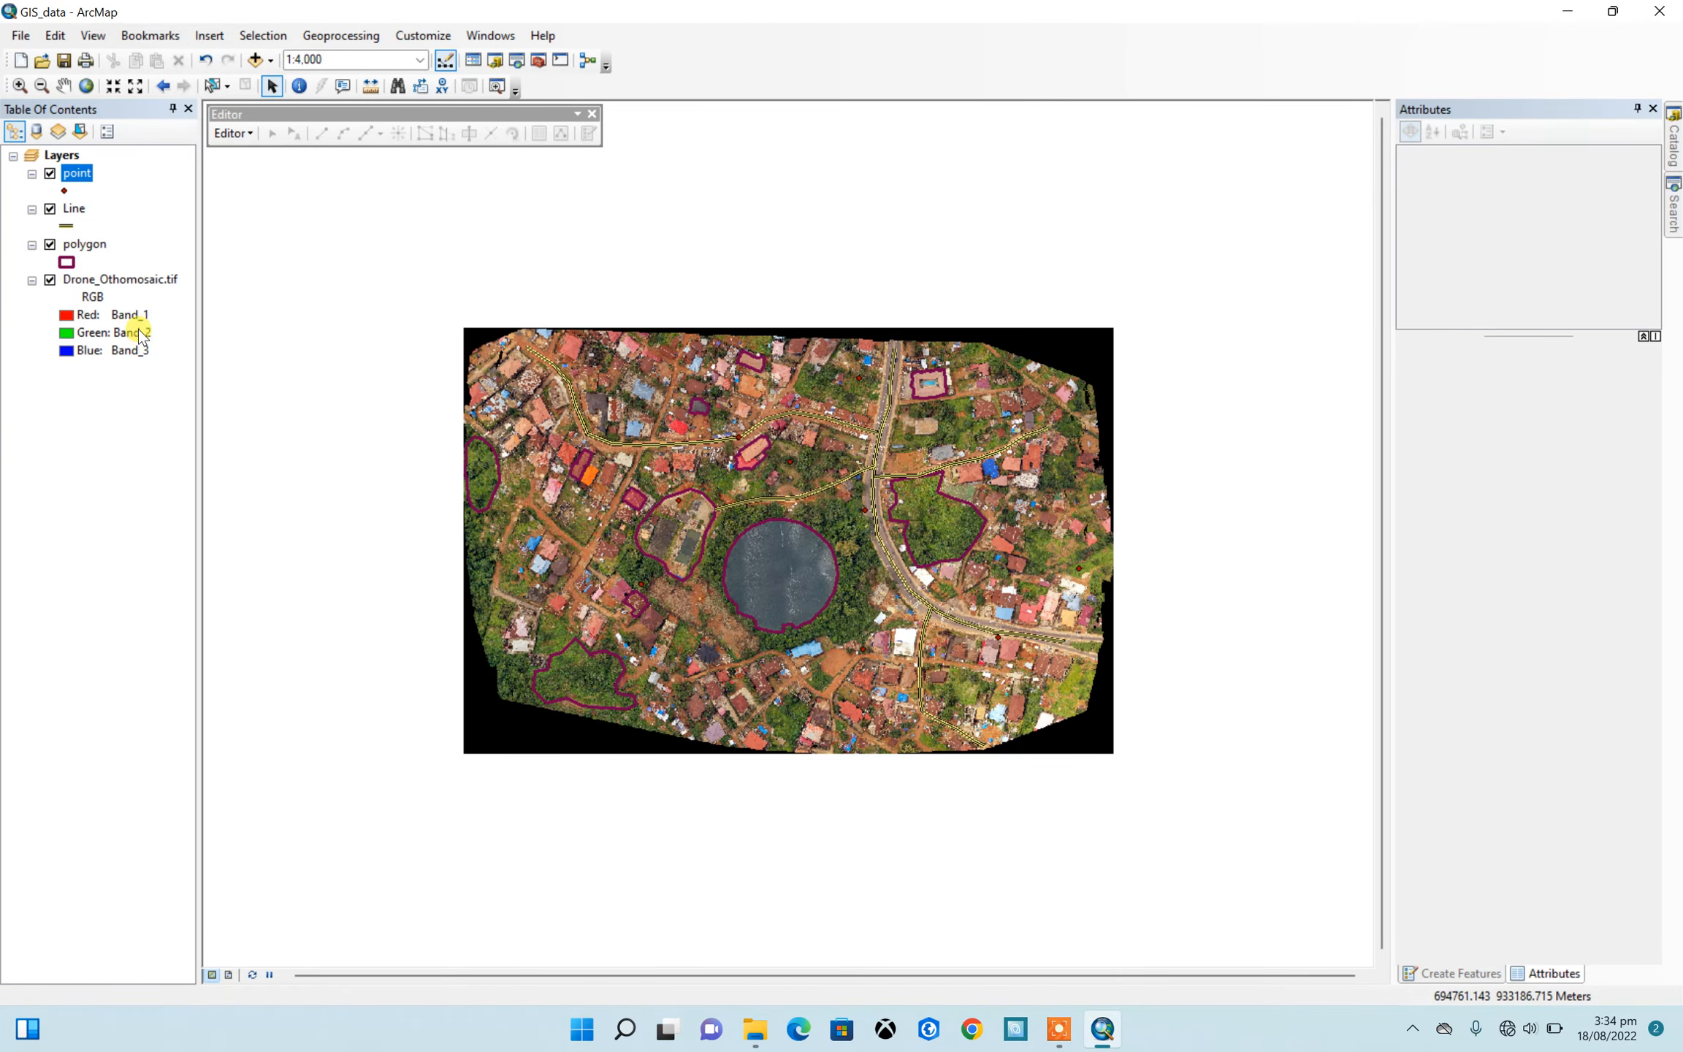
pyautogui.click(49, 280)
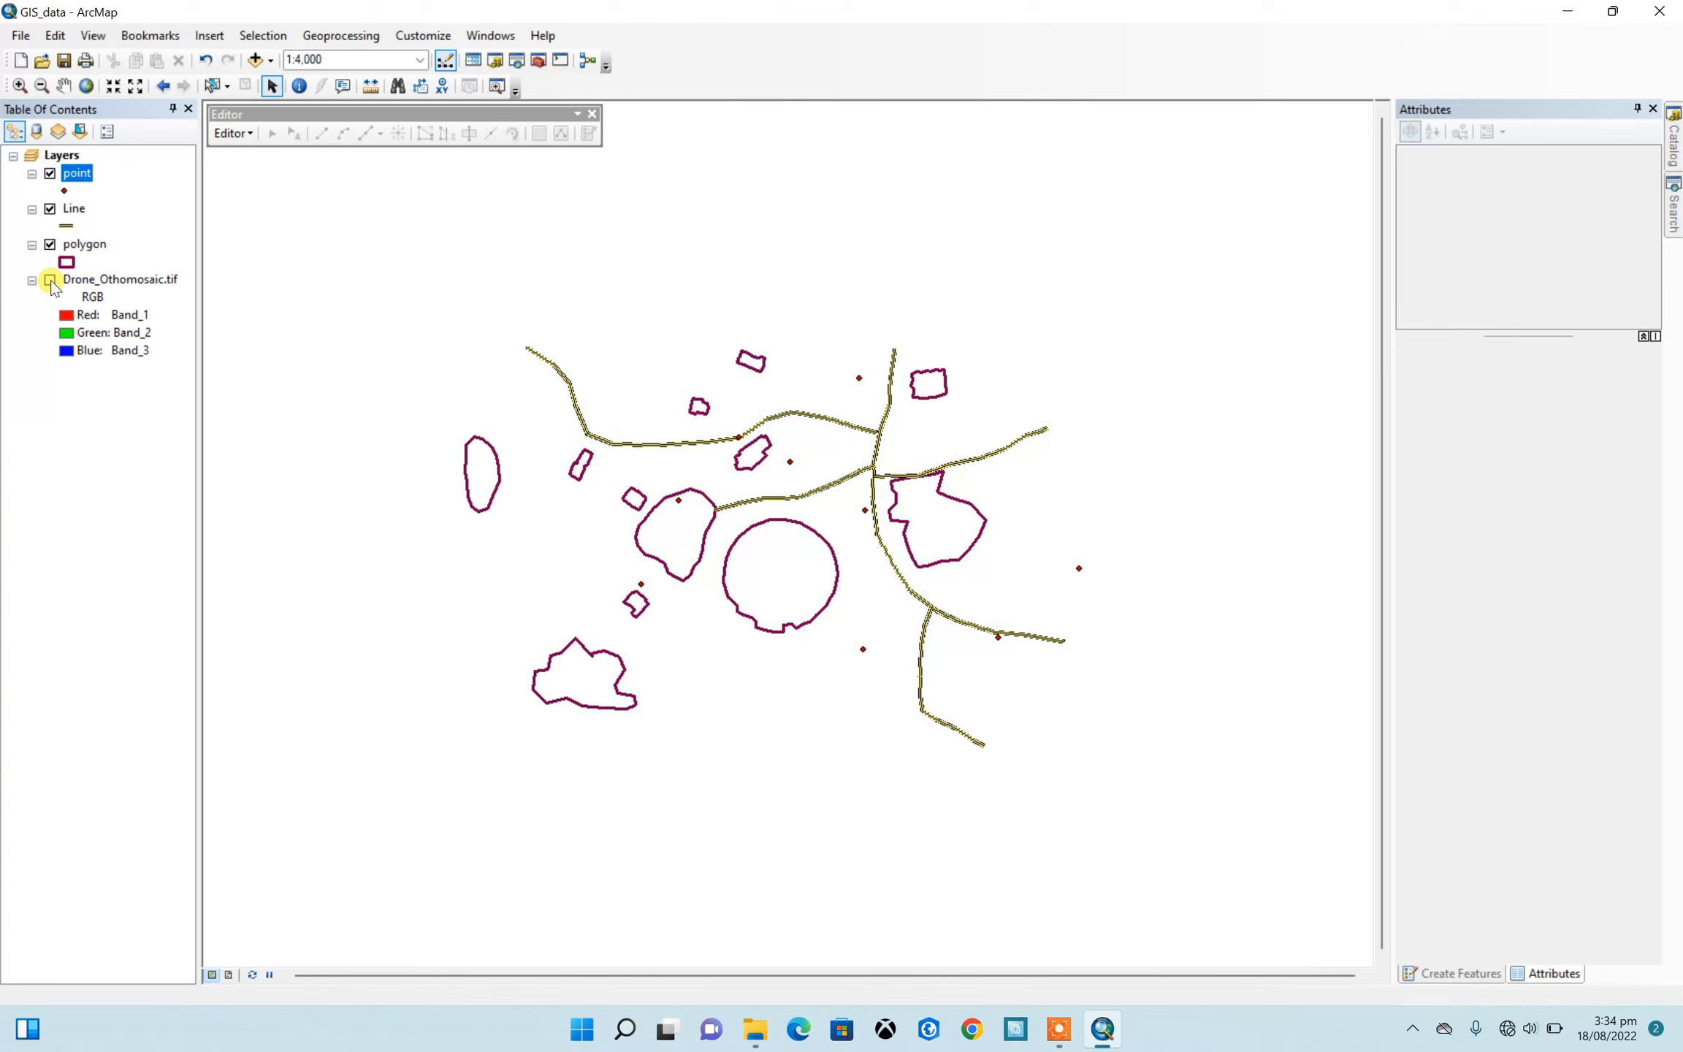
pyautogui.scroll(-1, 499, 563)
pyautogui.scroll(2, 504, 570)
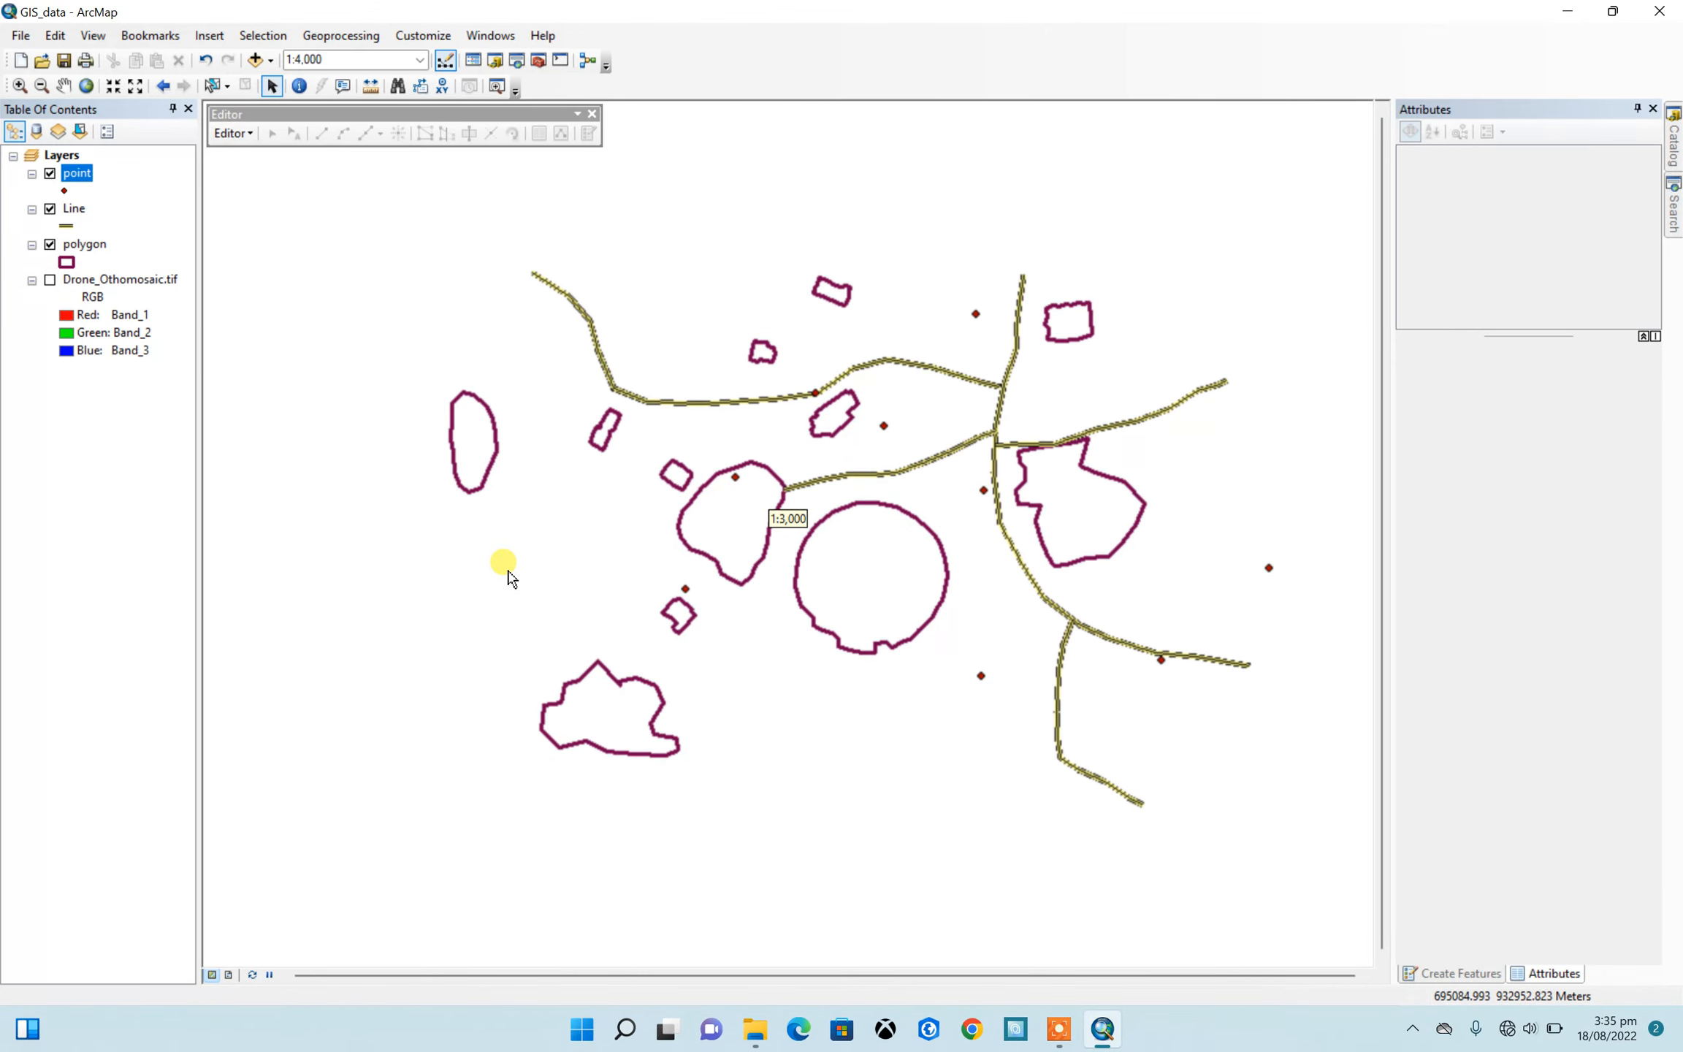